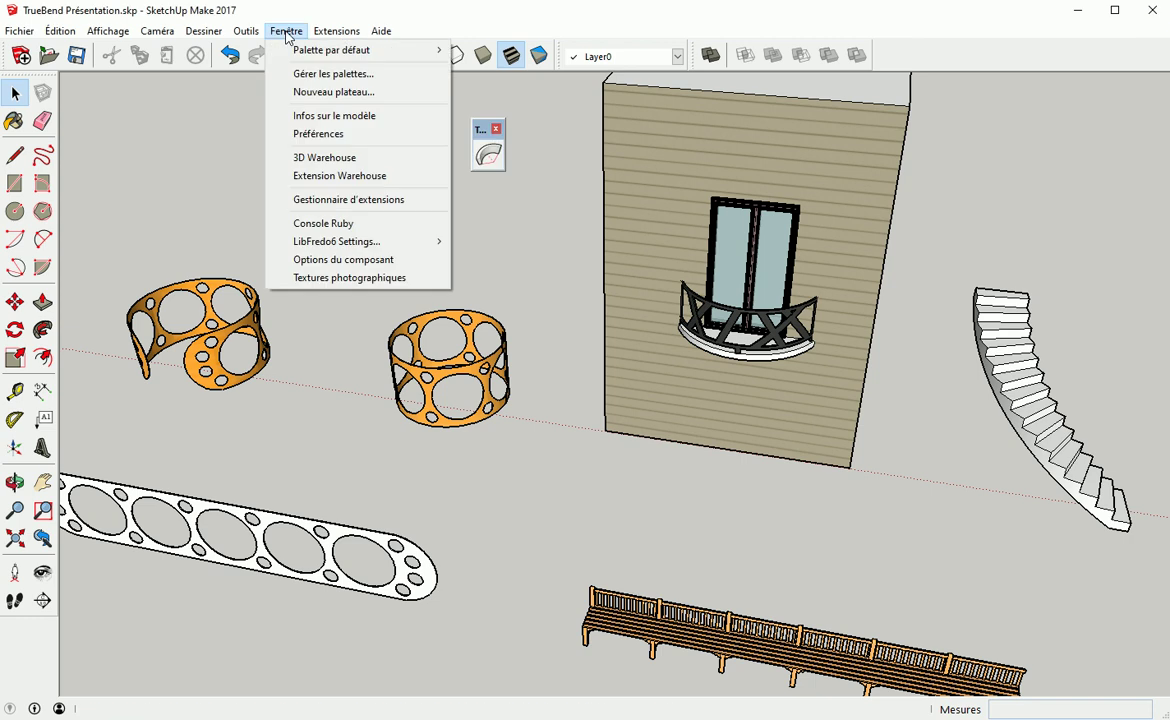
Look up the TrueBend extension in the Extension Warehouse and close the warehouse window
{"action": "left_click", "coordinate": [320, 176]}
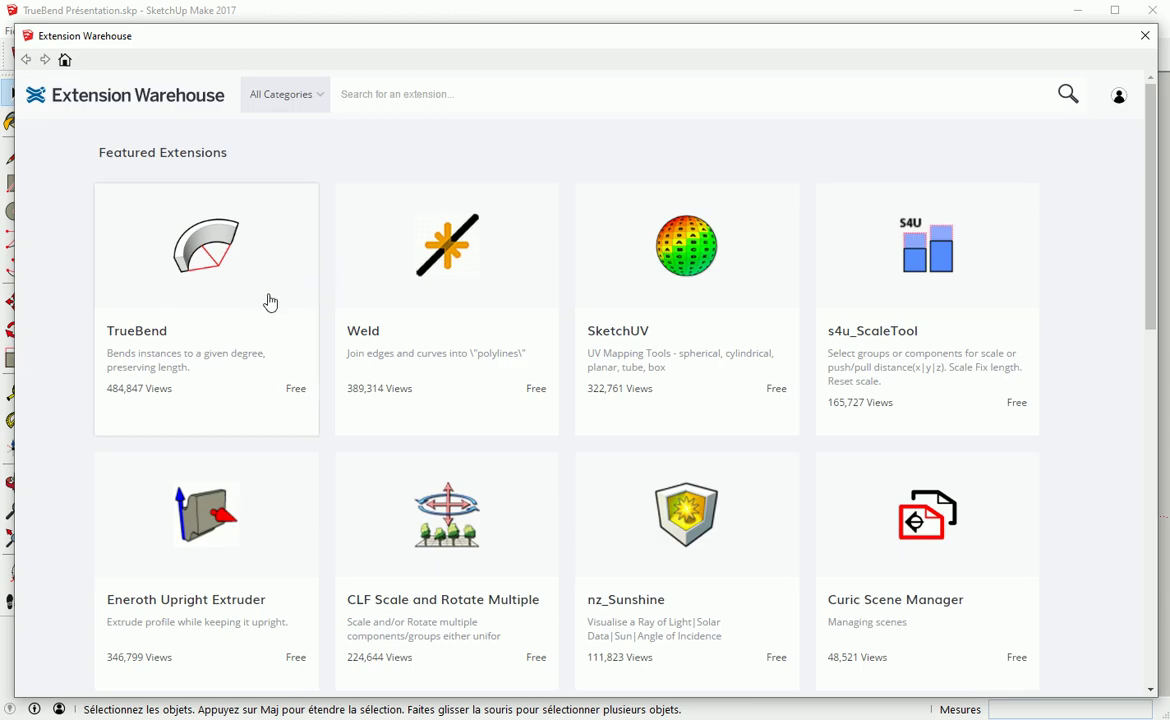
{"action": "left_click", "coordinate": [1143, 36]}
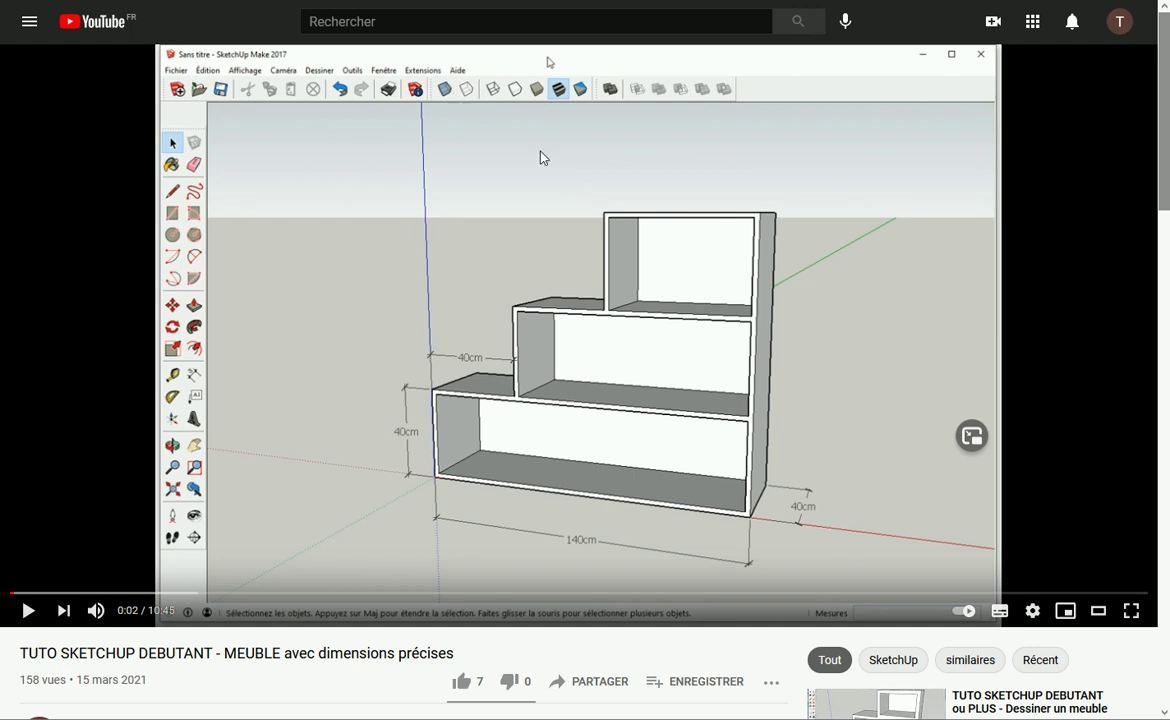
Browse the uploaded videos and playlists of the TUTO GRATUIT SKETCHUP channel on YouTube
{"action": "scroll", "coordinate": [480, 198], "scroll_direction": "down", "scroll_amount": 1}
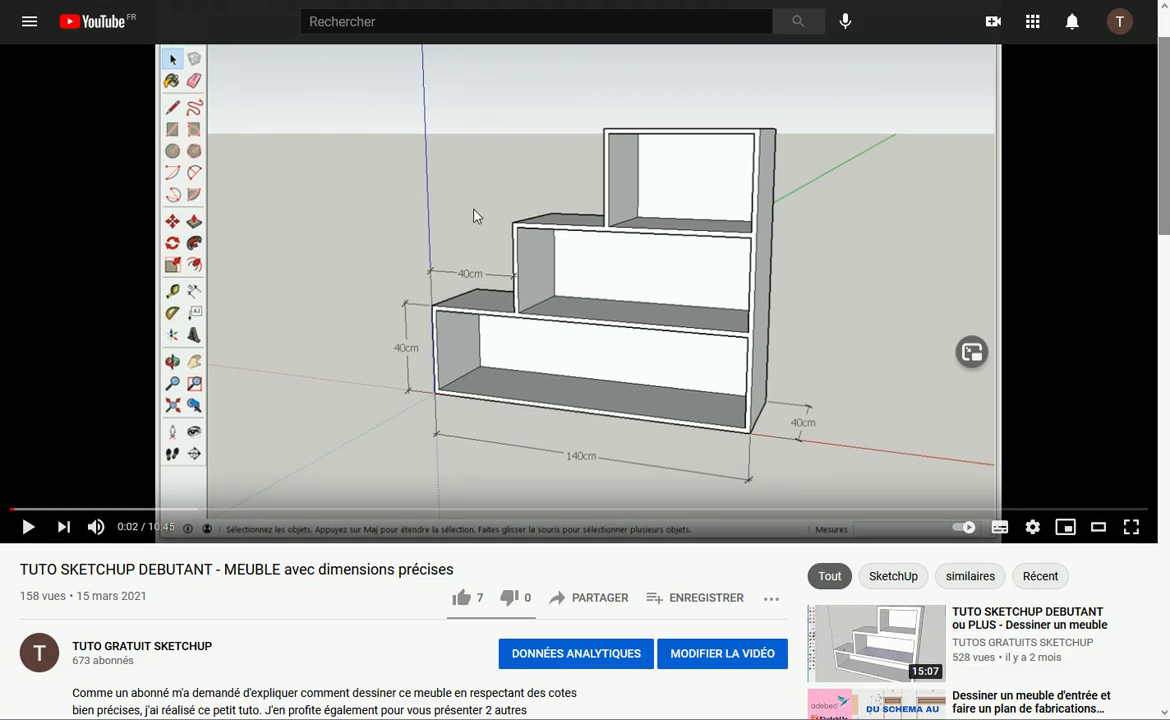
{"action": "scroll", "coordinate": [409, 226], "scroll_direction": "down", "scroll_amount": 1}
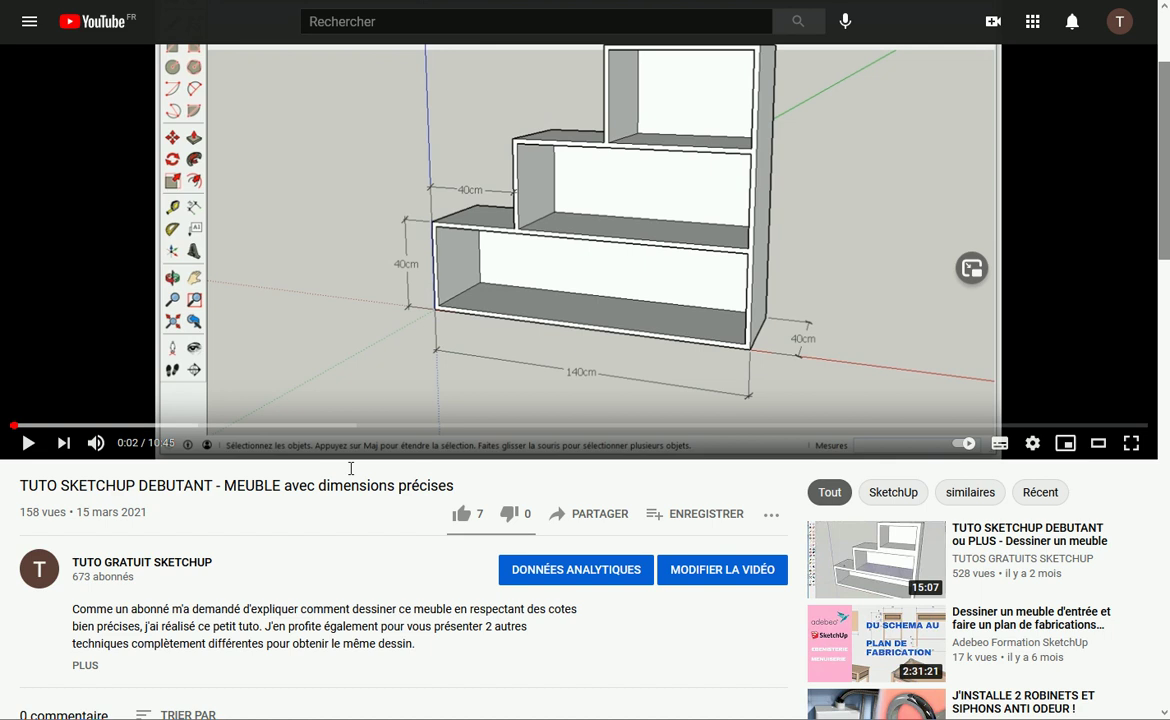
{"action": "left_click", "coordinate": [143, 575]}
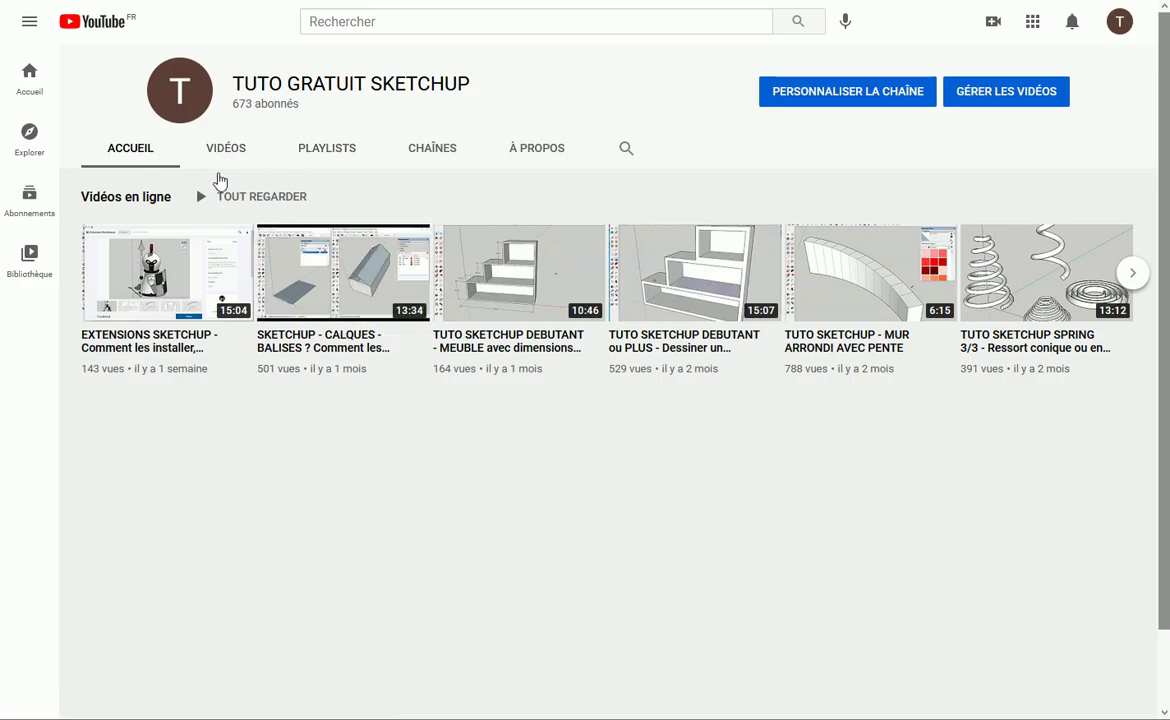
{"action": "left_click", "coordinate": [223, 150]}
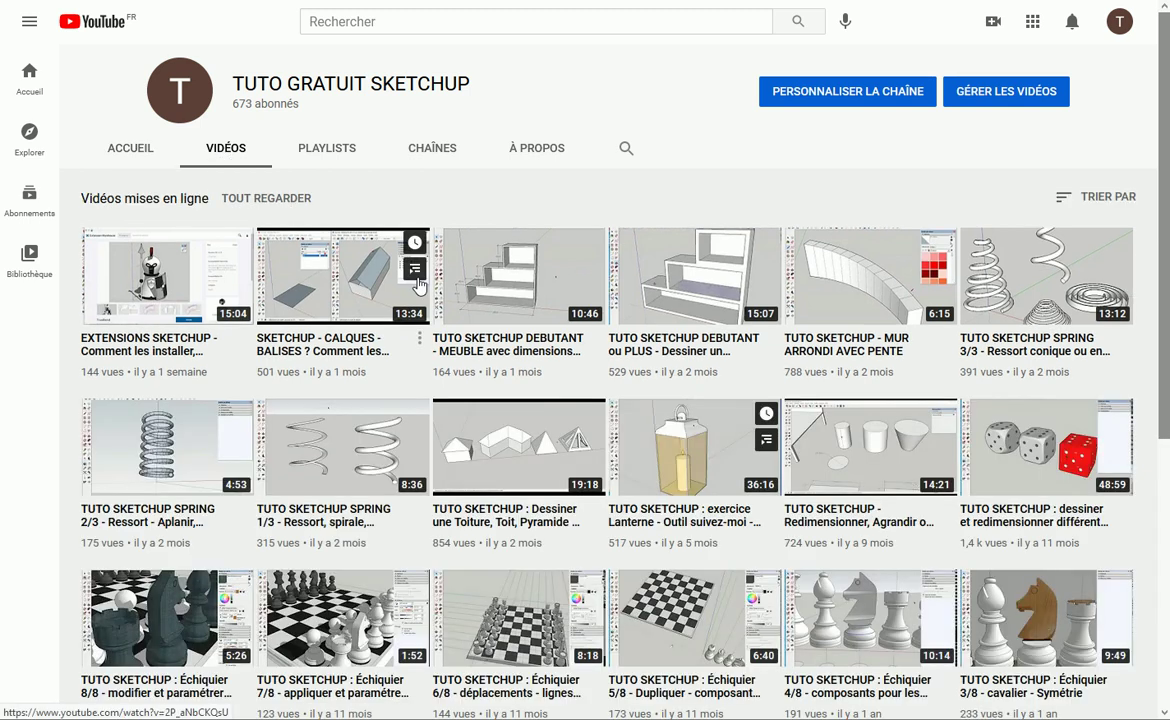
{"action": "scroll", "coordinate": [666, 366], "scroll_direction": "down", "scroll_amount": 2}
{"action": "scroll", "coordinate": [672, 330], "scroll_direction": "down", "scroll_amount": 10}
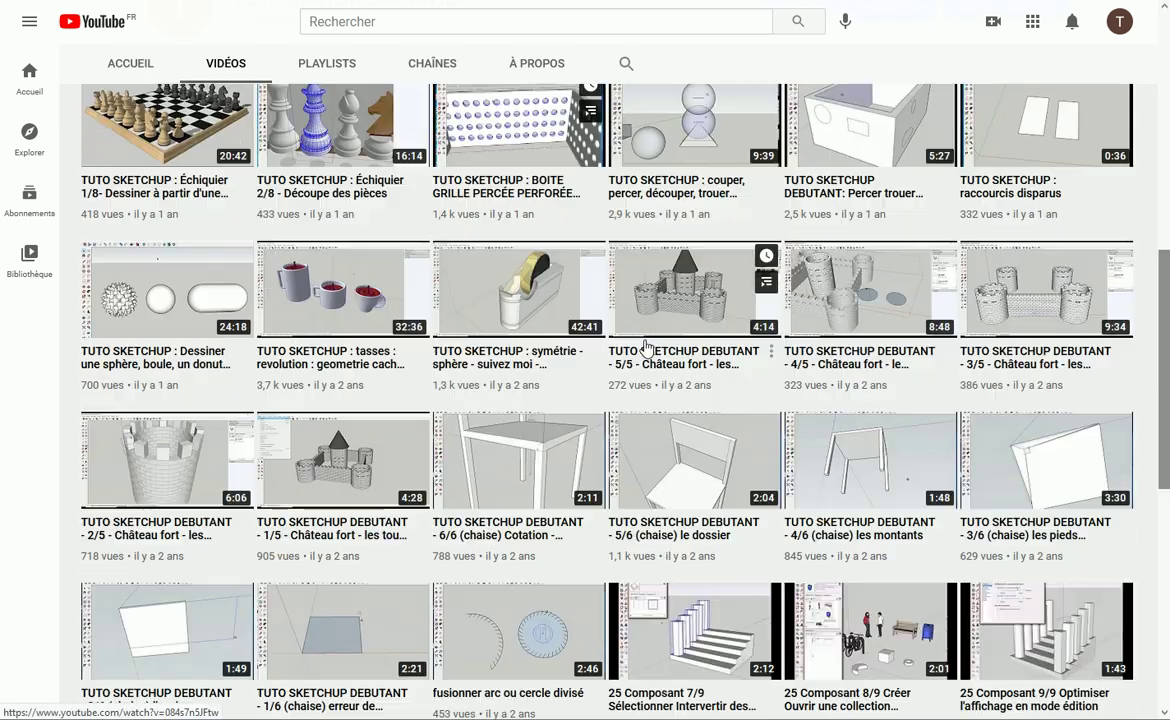
{"action": "scroll", "coordinate": [628, 352], "scroll_direction": "down", "scroll_amount": 2}
{"action": "scroll", "coordinate": [410, 240], "scroll_direction": "up", "scroll_amount": 13}
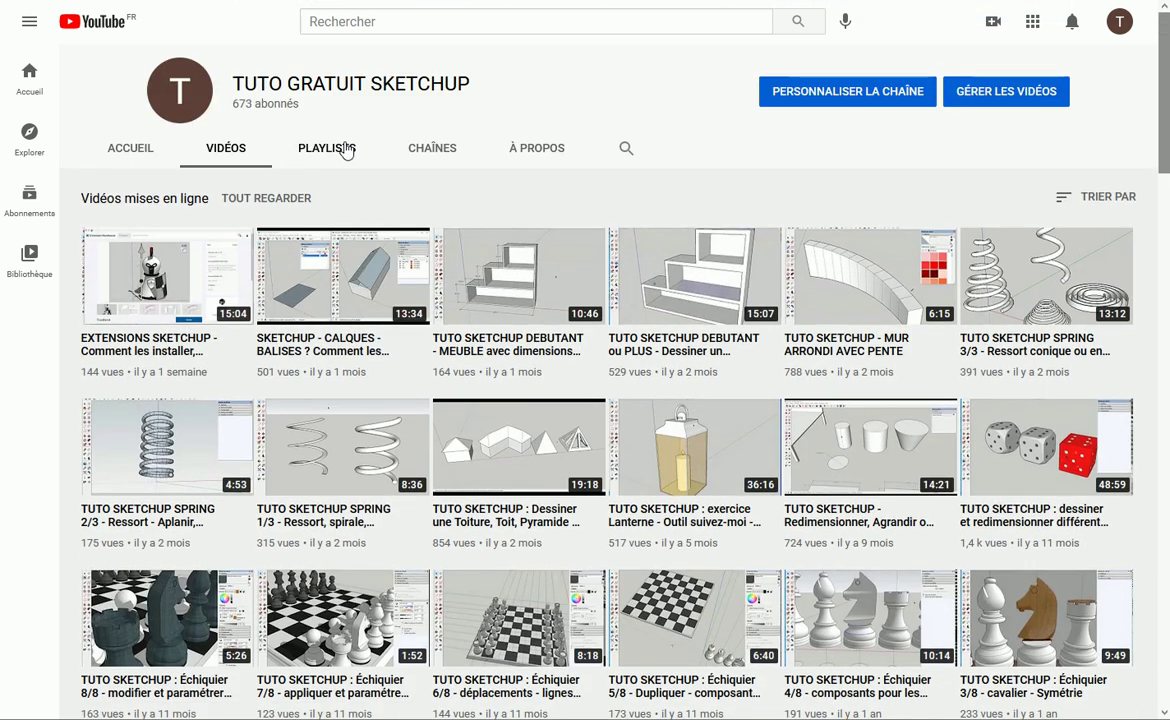
{"action": "left_click", "coordinate": [330, 148]}
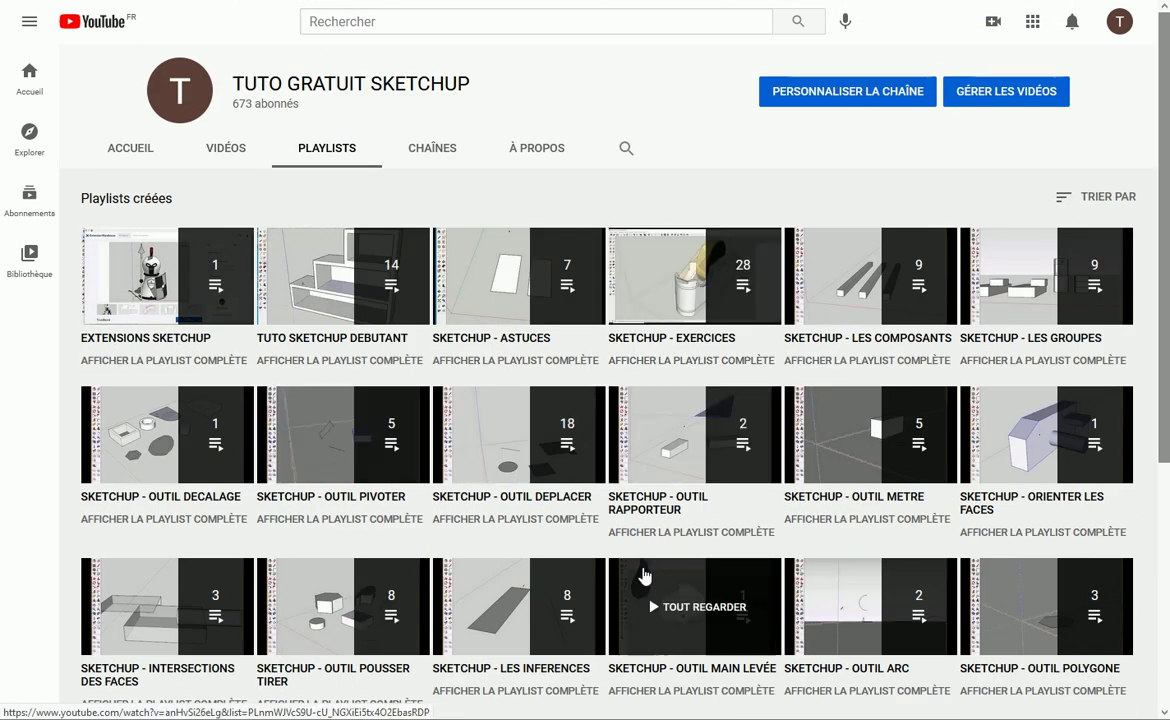
{"action": "left_click", "coordinate": [224, 158]}
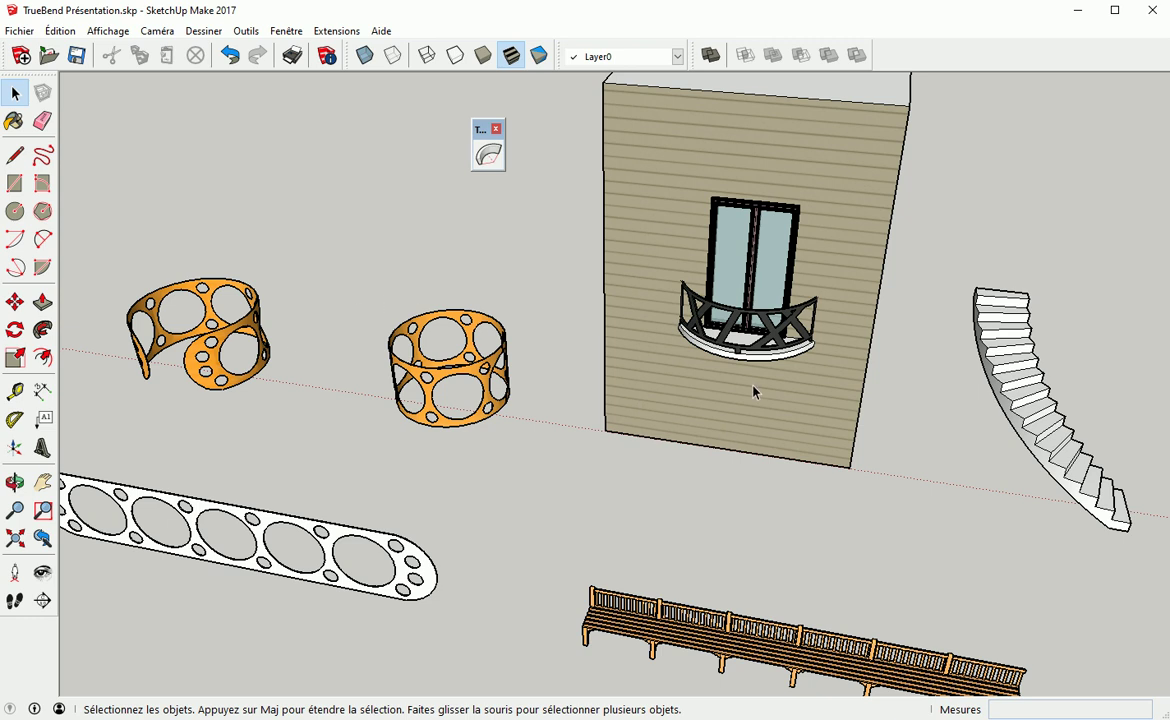
Examine the sample models along the red axis in SketchUp, from the balcony and staircases to the bridges, ring and arch
{"action": "scroll", "coordinate": [870, 445], "scroll_direction": "down", "scroll_amount": 3}
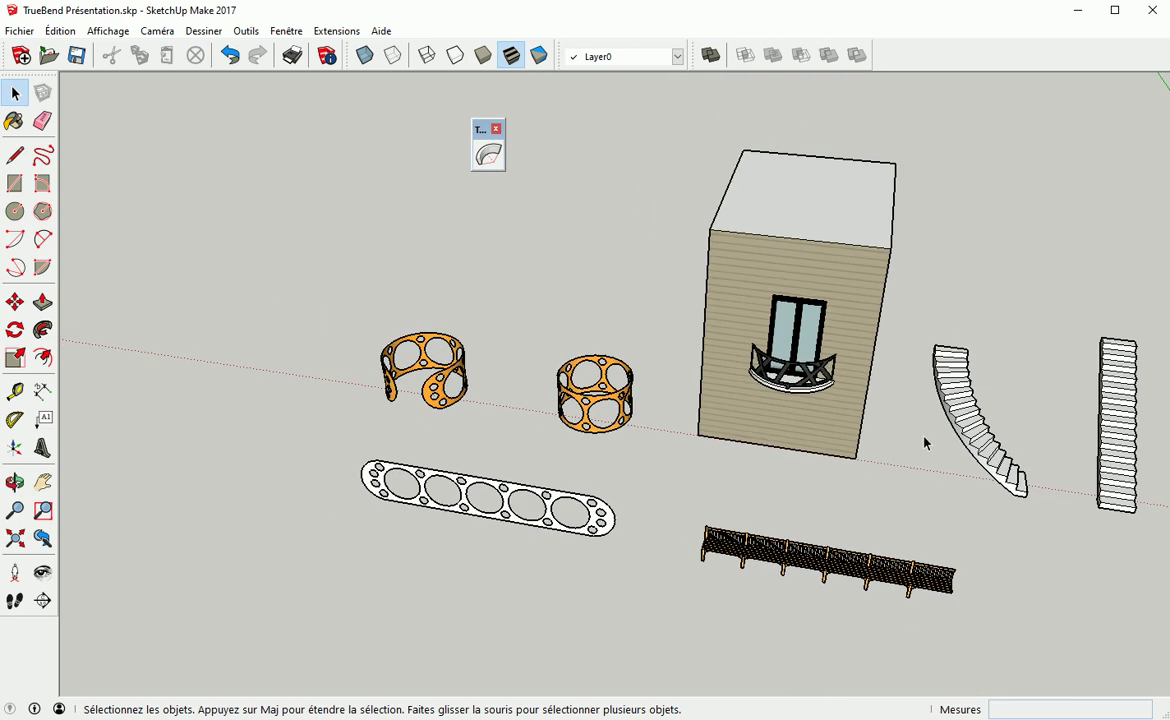
{"action": "mouse_move", "coordinate": [775, 490]}
{"action": "middle_mouse_down"}
{"action": "mouse_move", "coordinate": [818, 530]}
{"action": "mouse_move", "coordinate": [840, 500]}
{"action": "mouse_move", "coordinate": [860, 527]}
{"action": "mouse_move", "coordinate": [495, 480]}
{"action": "middle_mouse_up"}
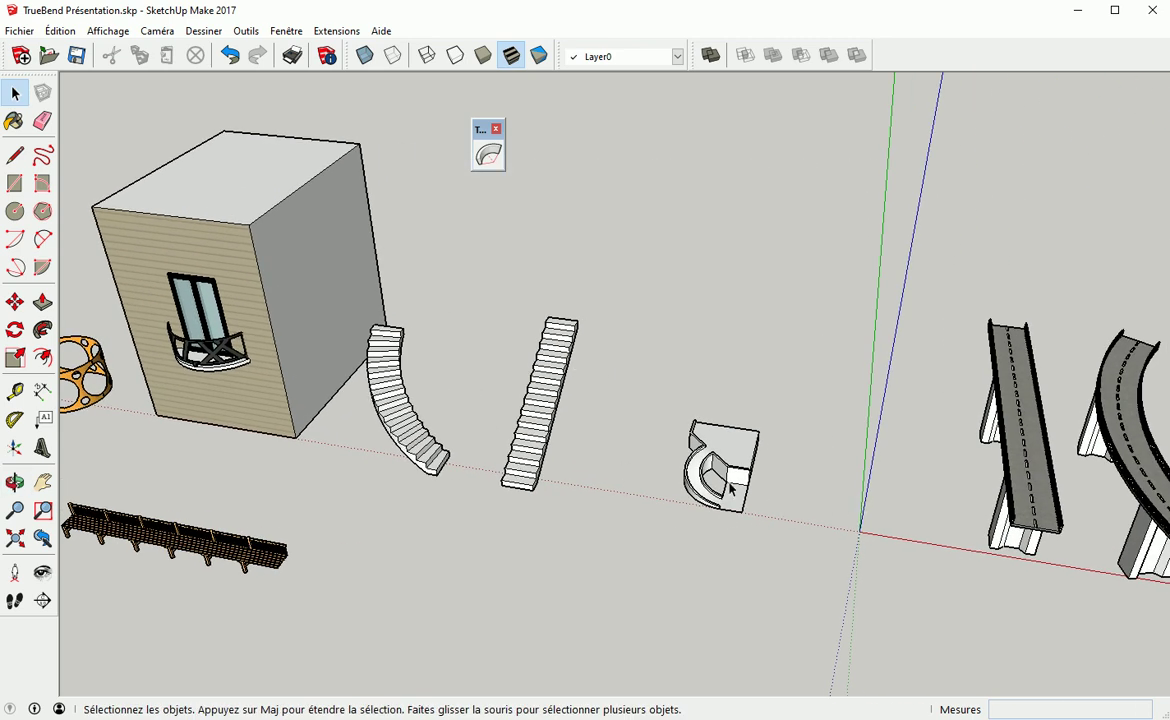
{"action": "scroll", "coordinate": [731, 485], "scroll_direction": "up", "scroll_amount": 8}
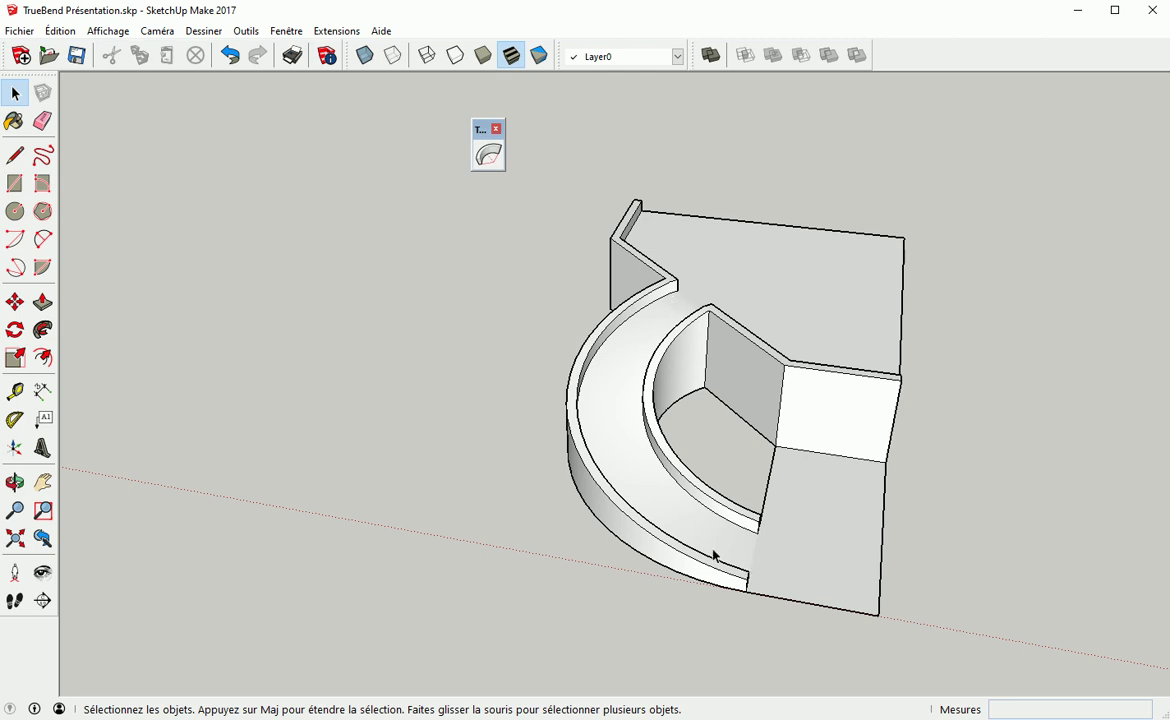
{"action": "scroll", "coordinate": [757, 496], "scroll_direction": "down", "scroll_amount": 5}
{"action": "middle_click_drag", "start_coordinate": [953, 496], "coordinate": [14, 419], "text": "shift"}
{"action": "scroll", "coordinate": [1099, 440], "scroll_direction": "down", "scroll_amount": 1}
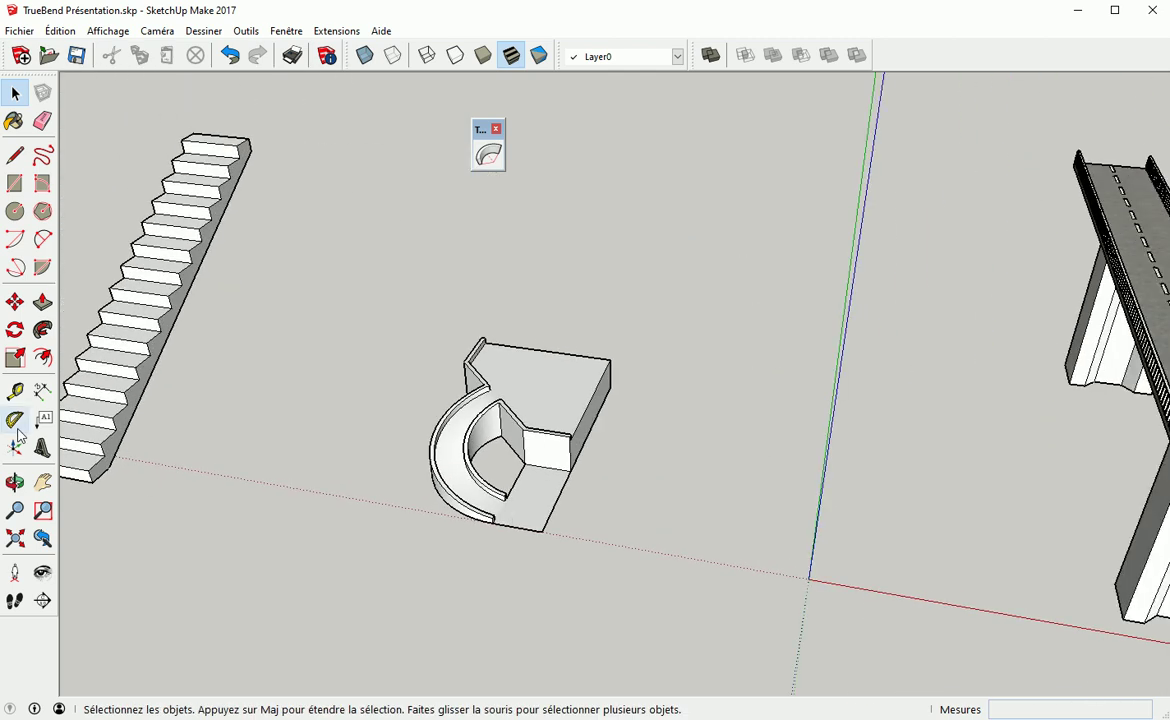
{"action": "mouse_move", "coordinate": [1099, 440]}
{"action": "middle_mouse_down"}
{"action": "mouse_move", "coordinate": [621, 417]}
{"action": "mouse_move", "coordinate": [598, 472]}
{"action": "mouse_move", "coordinate": [790, 208]}
{"action": "middle_mouse_up"}
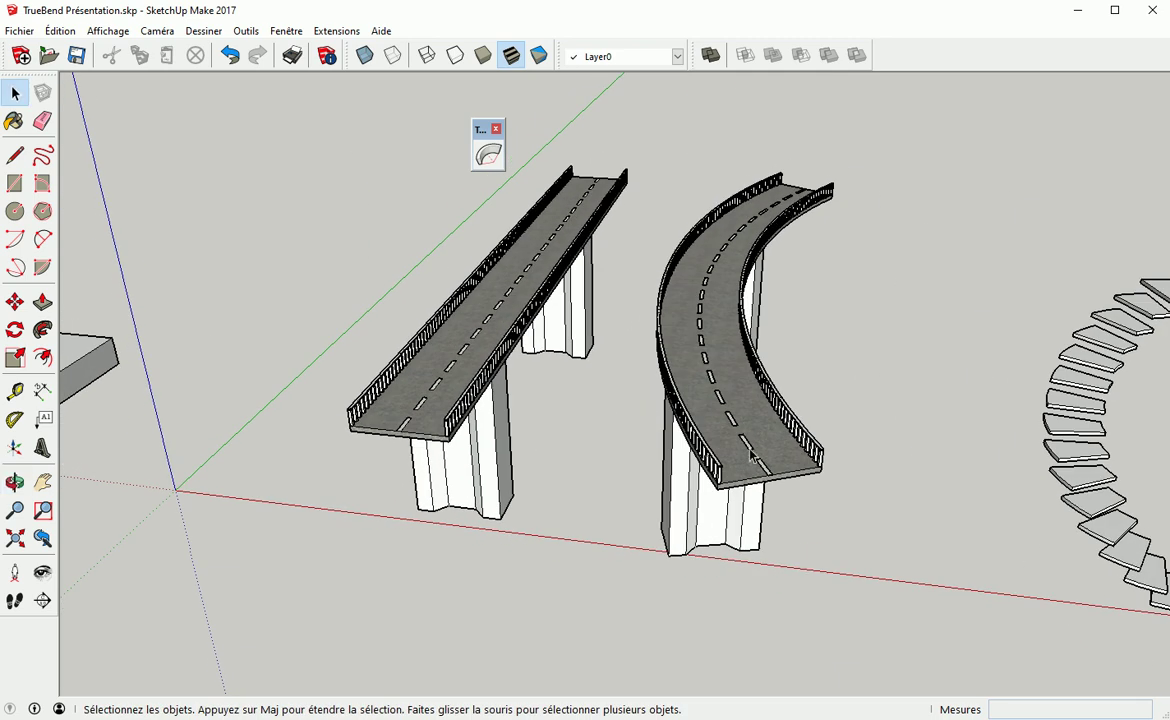
{"action": "mouse_move", "coordinate": [1034, 483]}
{"action": "middle_mouse_down"}
{"action": "mouse_move", "coordinate": [535, 423]}
{"action": "mouse_move", "coordinate": [779, 469]}
{"action": "middle_mouse_up"}
{"action": "mouse_move", "coordinate": [707, 497]}
{"action": "middle_mouse_down"}
{"action": "mouse_move", "coordinate": [992, 501]}
{"action": "mouse_move", "coordinate": [509, 443]}
{"action": "mouse_move", "coordinate": [836, 509]}
{"action": "mouse_move", "coordinate": [707, 503]}
{"action": "middle_mouse_up"}
{"action": "mouse_move", "coordinate": [795, 494]}
{"action": "middle_mouse_down"}
{"action": "mouse_move", "coordinate": [750, 504]}
{"action": "mouse_move", "coordinate": [600, 398]}
{"action": "middle_mouse_up"}
{"action": "mouse_move", "coordinate": [905, 546]}
{"action": "middle_mouse_down"}
{"action": "mouse_move", "coordinate": [995, 420]}
{"action": "mouse_move", "coordinate": [527, 481]}
{"action": "mouse_move", "coordinate": [679, 478]}
{"action": "middle_mouse_up"}
{"action": "scroll", "coordinate": [836, 444], "scroll_direction": "down", "scroll_amount": 3}
{"action": "mouse_move", "coordinate": [836, 444]}
{"action": "middle_mouse_down"}
{"action": "mouse_move", "coordinate": [674, 470]}
{"action": "mouse_move", "coordinate": [656, 456]}
{"action": "middle_mouse_up"}
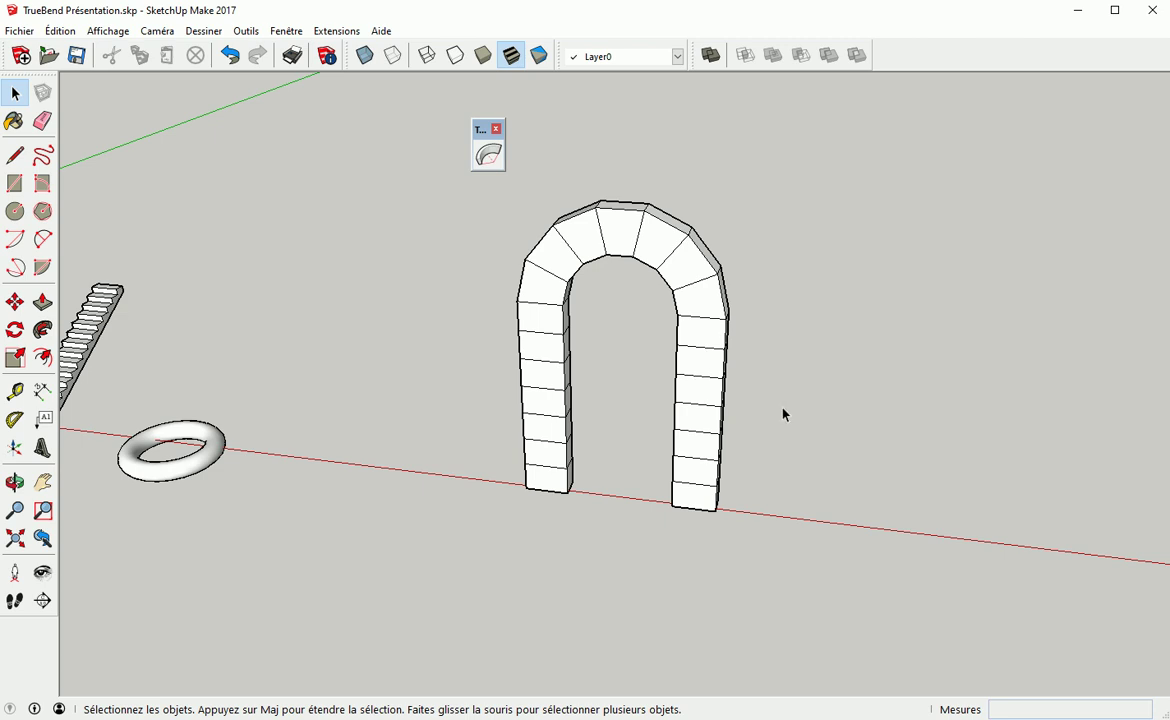
{"action": "mouse_move", "coordinate": [768, 412]}
{"action": "middle_mouse_down"}
{"action": "mouse_move", "coordinate": [491, 392]}
{"action": "mouse_move", "coordinate": [753, 395]}
{"action": "middle_mouse_up"}
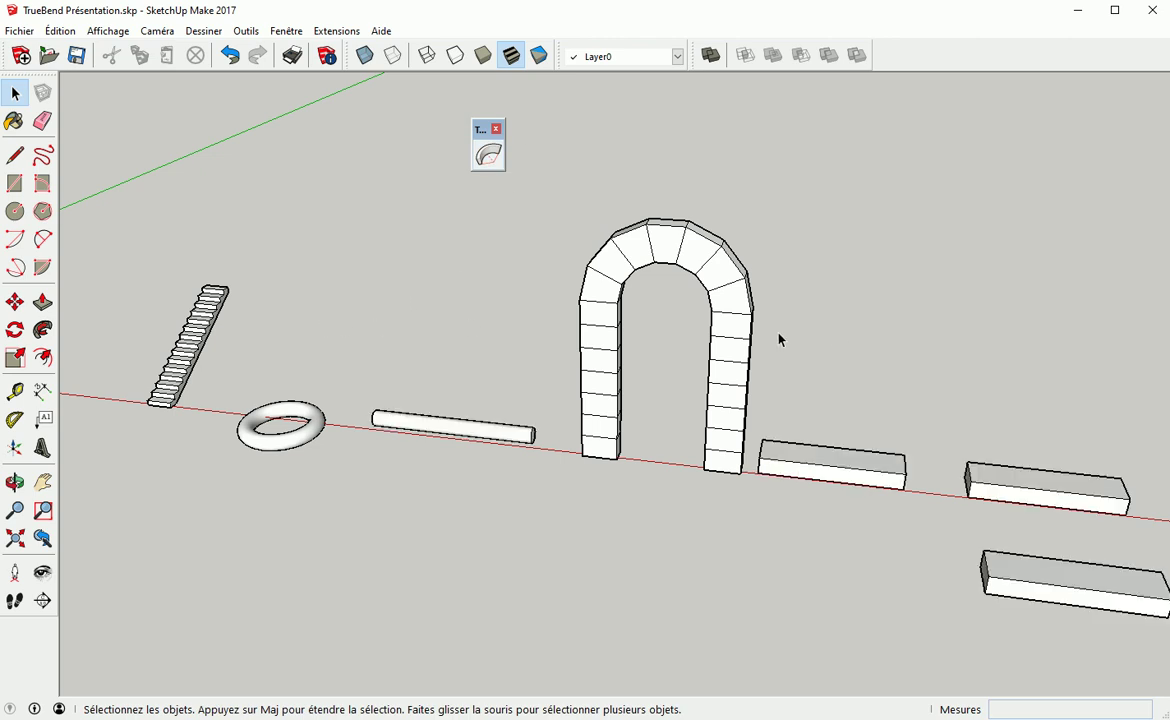
{"action": "middle_click_drag", "start_coordinate": [780, 340], "coordinate": [725, 392]}
Bend the flat rectangular panel at the far end of the model row by about 126° with TrueBend
{"action": "middle_click_drag", "start_coordinate": [397, 453], "coordinate": [725, 262], "text": "shift"}
{"action": "middle_click_drag", "start_coordinate": [256, 452], "coordinate": [742, 366], "text": "shift"}
{"action": "middle_click_drag", "start_coordinate": [448, 520], "coordinate": [718, 455], "text": "shift"}
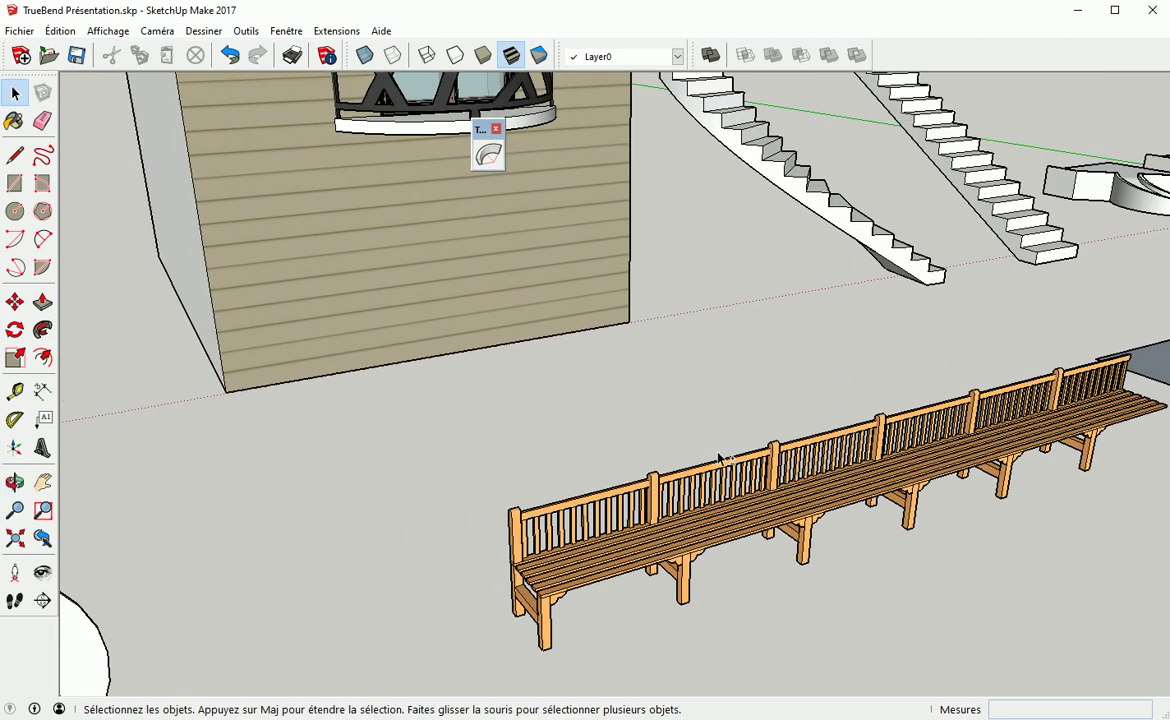
{"action": "scroll", "coordinate": [611, 456], "scroll_direction": "down", "scroll_amount": 8}
{"action": "middle_click_drag", "start_coordinate": [366, 478], "coordinate": [893, 332], "text": "shift"}
{"action": "middle_click_drag", "start_coordinate": [291, 455], "coordinate": [739, 374], "text": "shift"}
{"action": "middle_click_drag", "start_coordinate": [377, 492], "coordinate": [588, 509], "text": "shift"}
{"action": "mouse_move", "coordinate": [513, 507]}
{"action": "middle_mouse_down", "text": "shift"}
{"action": "mouse_move", "coordinate": [653, 503]}
{"action": "mouse_move", "coordinate": [960, 431]}
{"action": "middle_mouse_up", "text": "shift"}
{"action": "scroll", "coordinate": [900, 448], "scroll_direction": "down", "scroll_amount": 4}
{"action": "mouse_move", "coordinate": [849, 465]}
{"action": "middle_mouse_down"}
{"action": "mouse_move", "coordinate": [896, 470]}
{"action": "mouse_move", "coordinate": [545, 463]}
{"action": "middle_mouse_up"}
{"action": "left_click", "coordinate": [411, 406]}
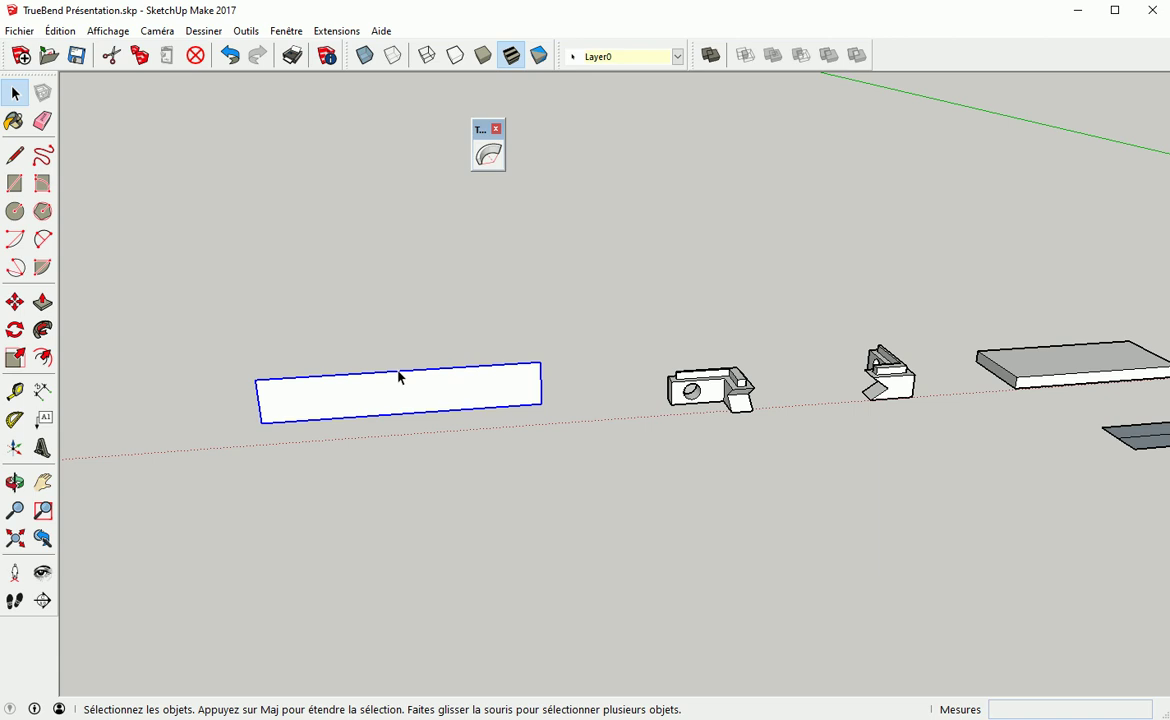
{"action": "left_click", "coordinate": [489, 158]}
{"action": "left_click_drag", "start_coordinate": [402, 410], "coordinate": [405, 447]}
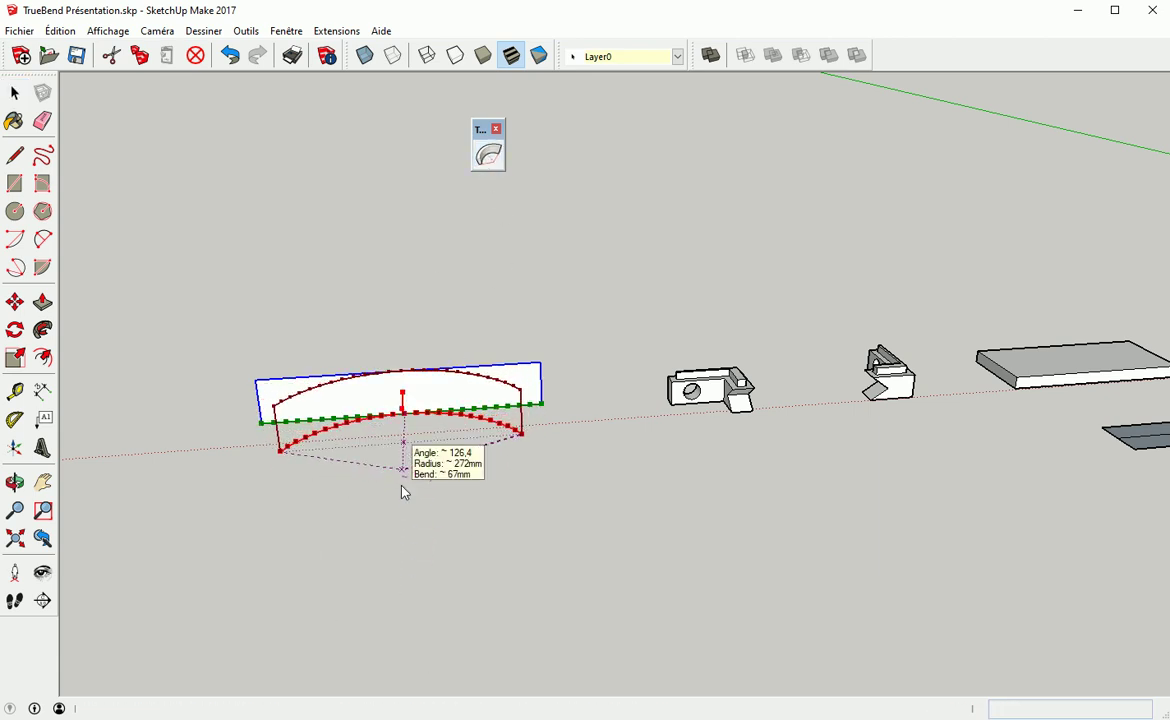
{"action": "key", "text": "space"}
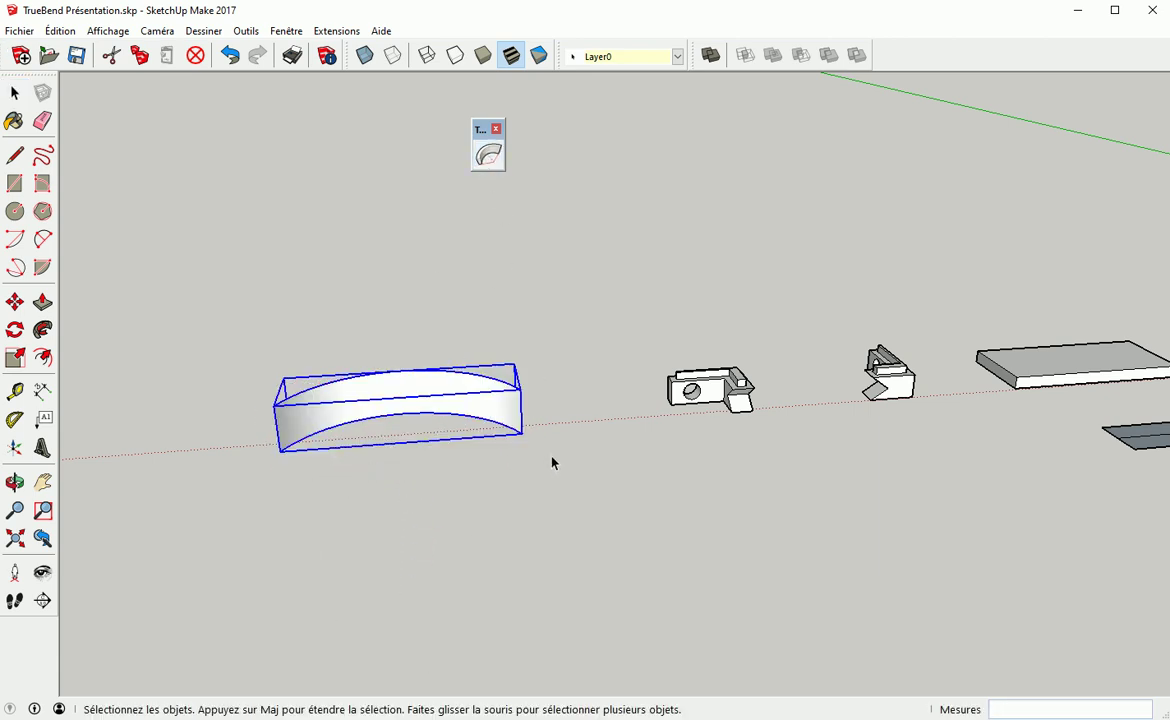
Bend the L-shaped block with the round hole beside the curved panel into a wide arc with TrueBend
{"action": "left_click", "coordinate": [755, 403]}
{"action": "scroll", "coordinate": [711, 400], "scroll_direction": "up", "scroll_amount": 3}
{"action": "middle_click_drag", "start_coordinate": [657, 358], "coordinate": [270, 451]}
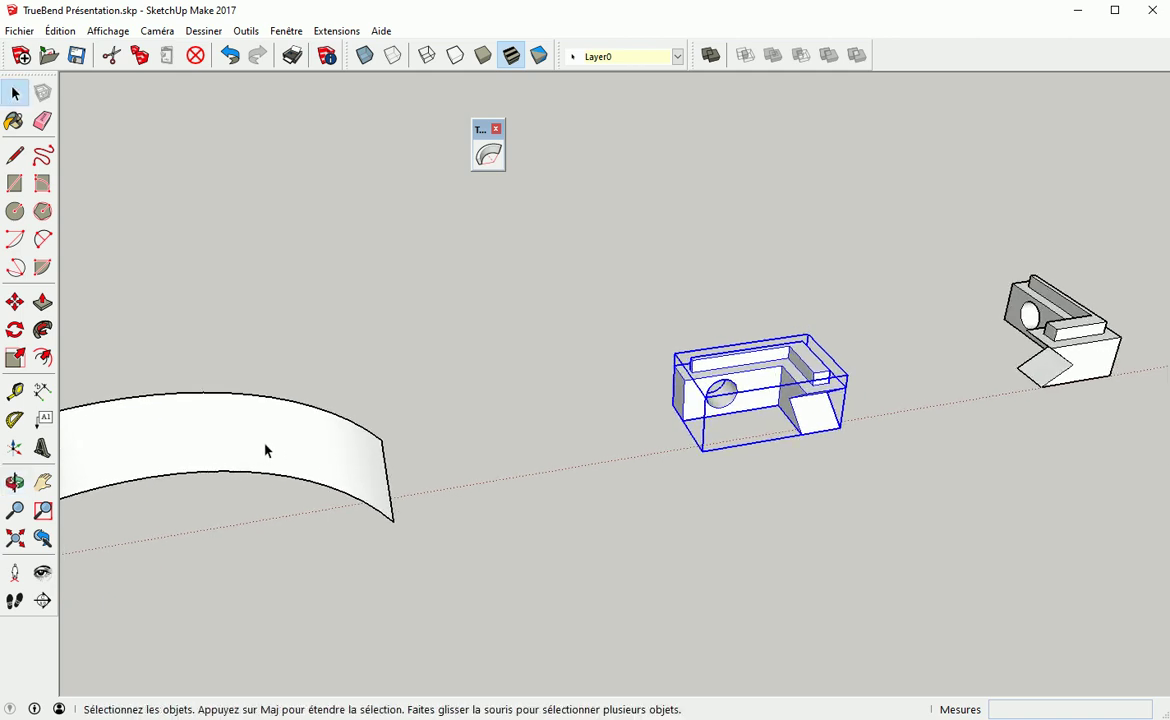
{"action": "middle_click_drag", "start_coordinate": [717, 432], "coordinate": [488, 440], "text": "shift"}
{"action": "scroll", "coordinate": [551, 421], "scroll_direction": "up", "scroll_amount": 6}
{"action": "middle_click_drag", "start_coordinate": [560, 418], "coordinate": [640, 400], "text": "shift"}
{"action": "left_click", "coordinate": [488, 154]}
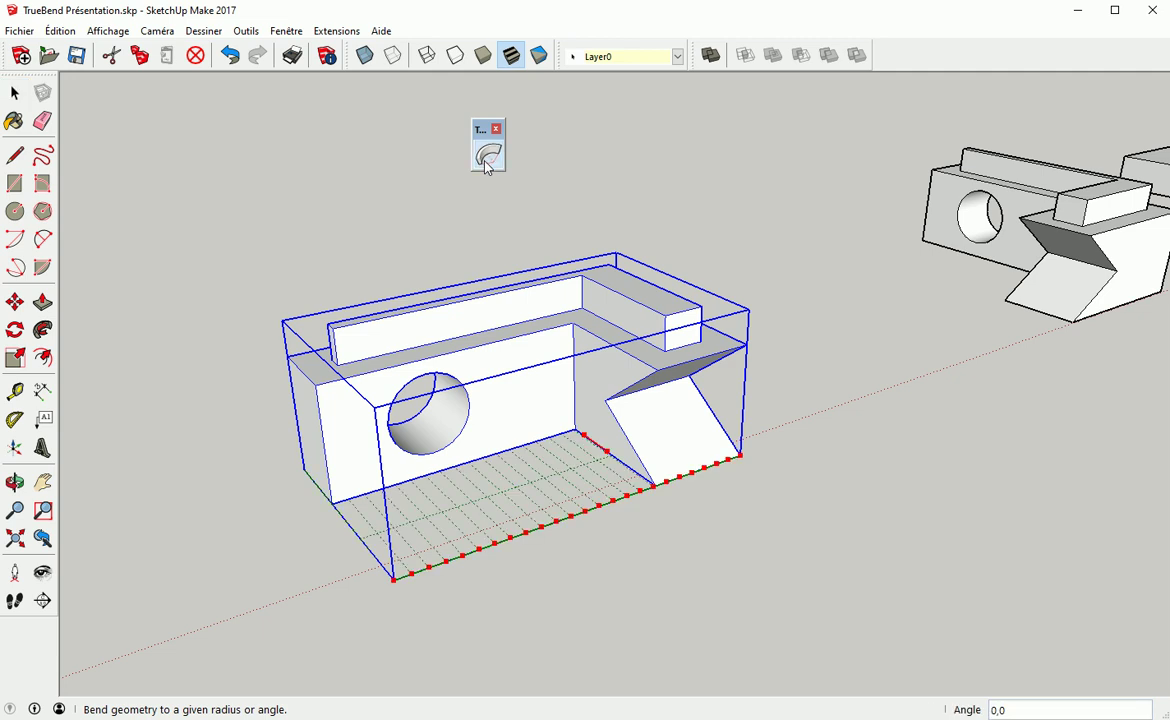
{"action": "left_click_drag", "start_coordinate": [608, 459], "coordinate": [642, 496]}
{"action": "key", "text": "space"}
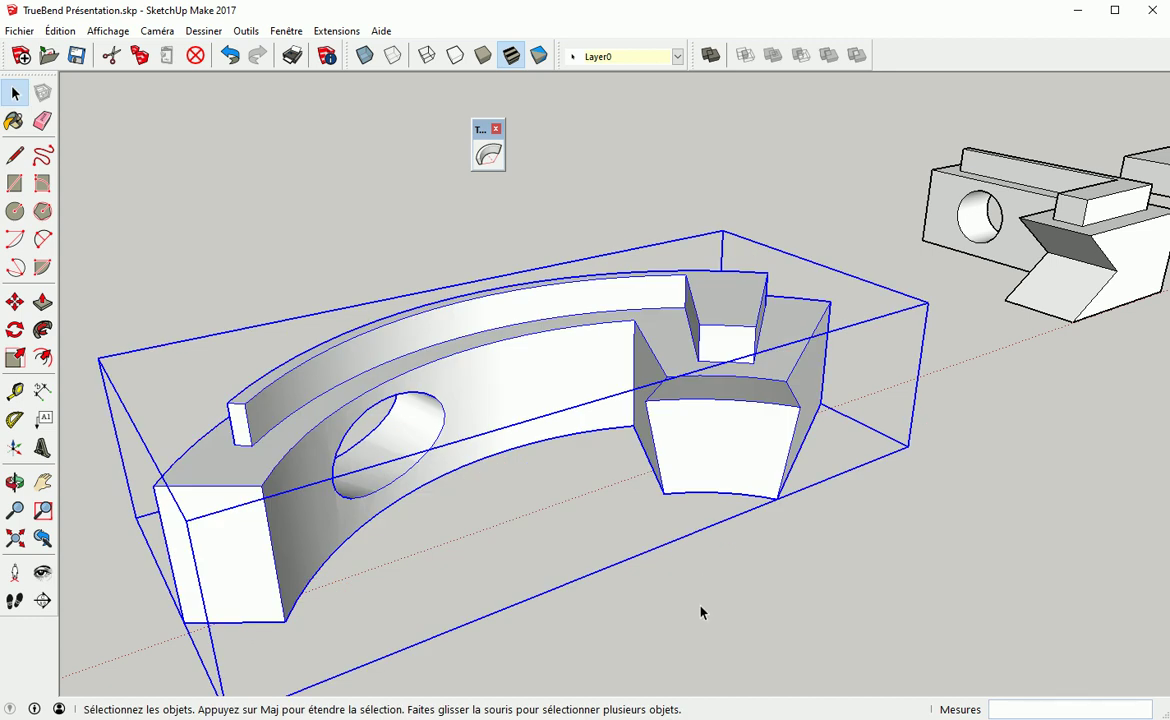
Open the bent block for editing, examine its curved hole and tapered end from several angles, and close it
{"action": "key", "text": "Return"}
{"action": "middle_click_drag", "start_coordinate": [612, 482], "coordinate": [690, 488]}
{"action": "middle_click_drag", "start_coordinate": [479, 489], "coordinate": [867, 457], "text": "shift"}
{"action": "middle_click_drag", "start_coordinate": [217, 425], "coordinate": [437, 408], "text": "shift"}
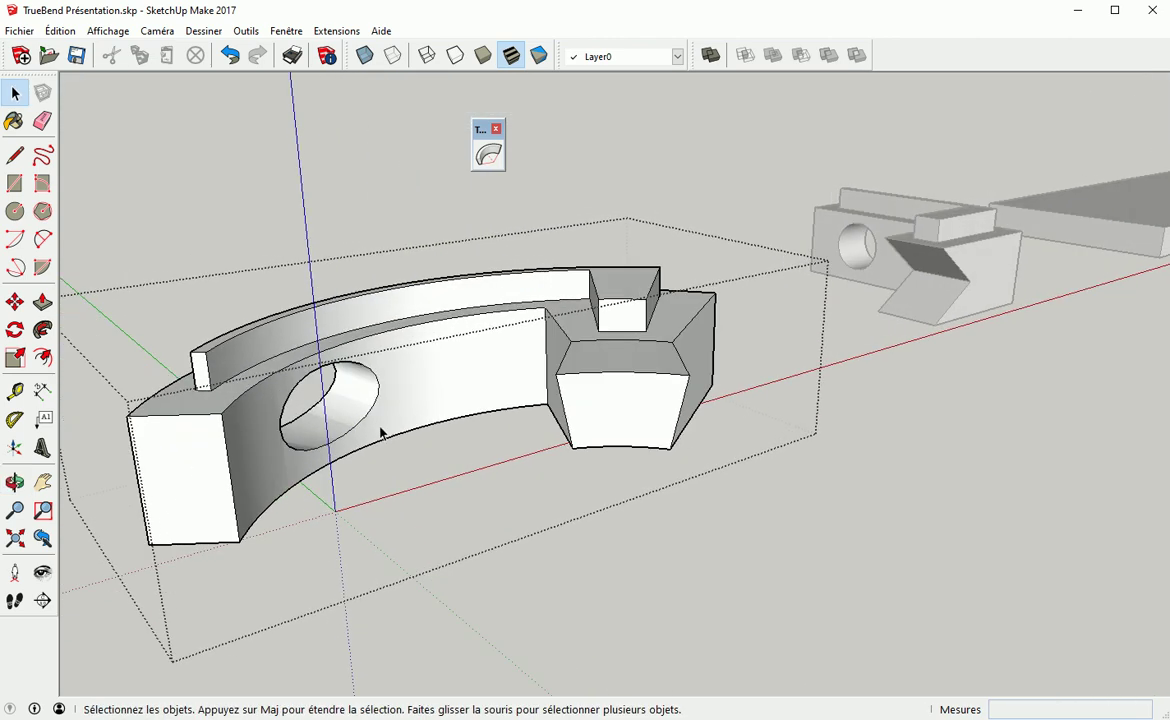
{"action": "middle_click_drag", "start_coordinate": [296, 462], "coordinate": [211, 439]}
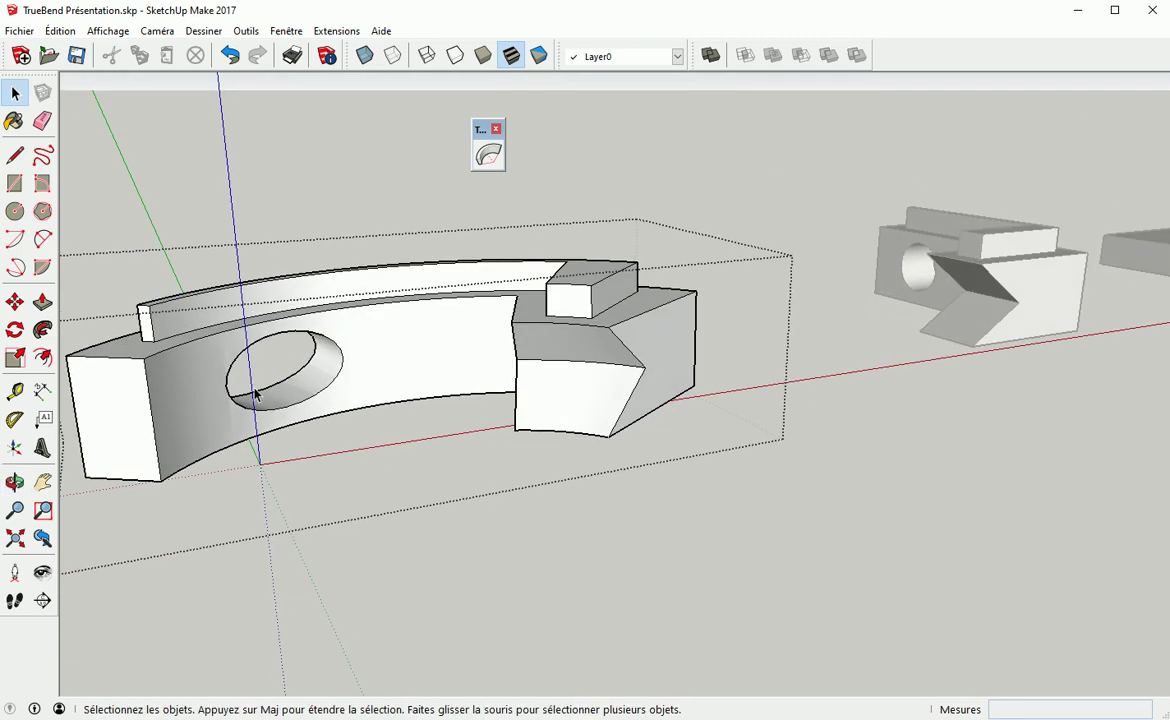
{"action": "middle_click_drag", "start_coordinate": [451, 486], "coordinate": [361, 558]}
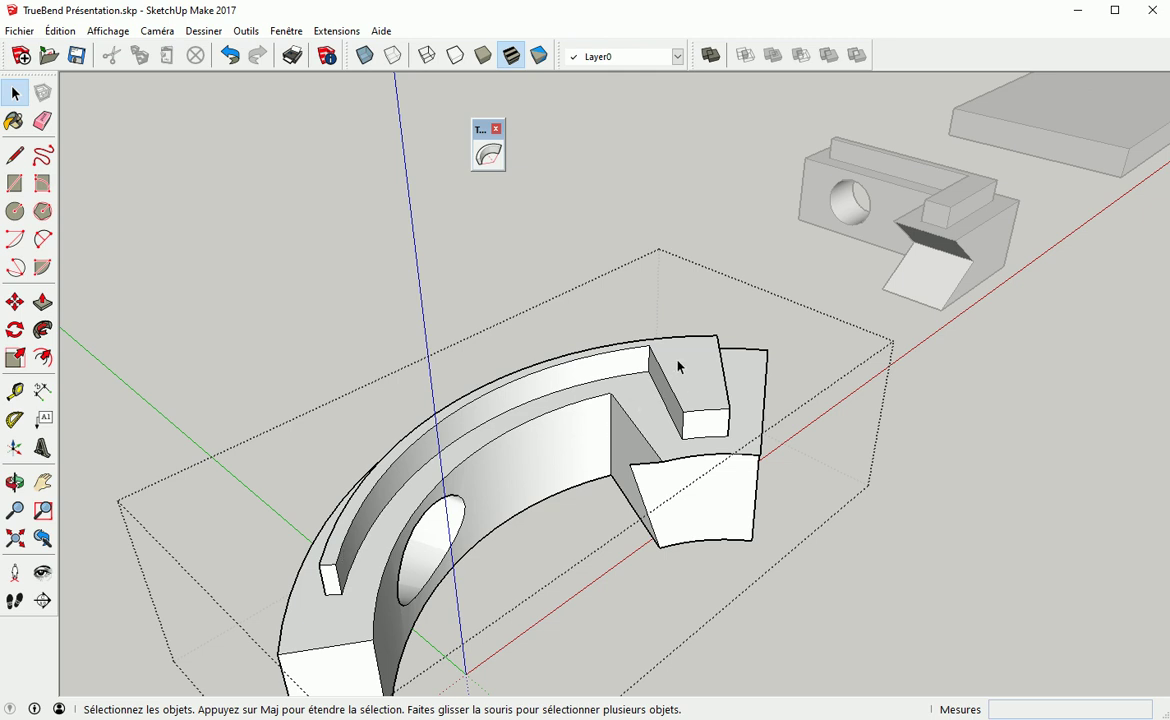
{"action": "middle_click_drag", "start_coordinate": [818, 478], "coordinate": [849, 428]}
{"action": "left_click", "coordinate": [849, 428]}
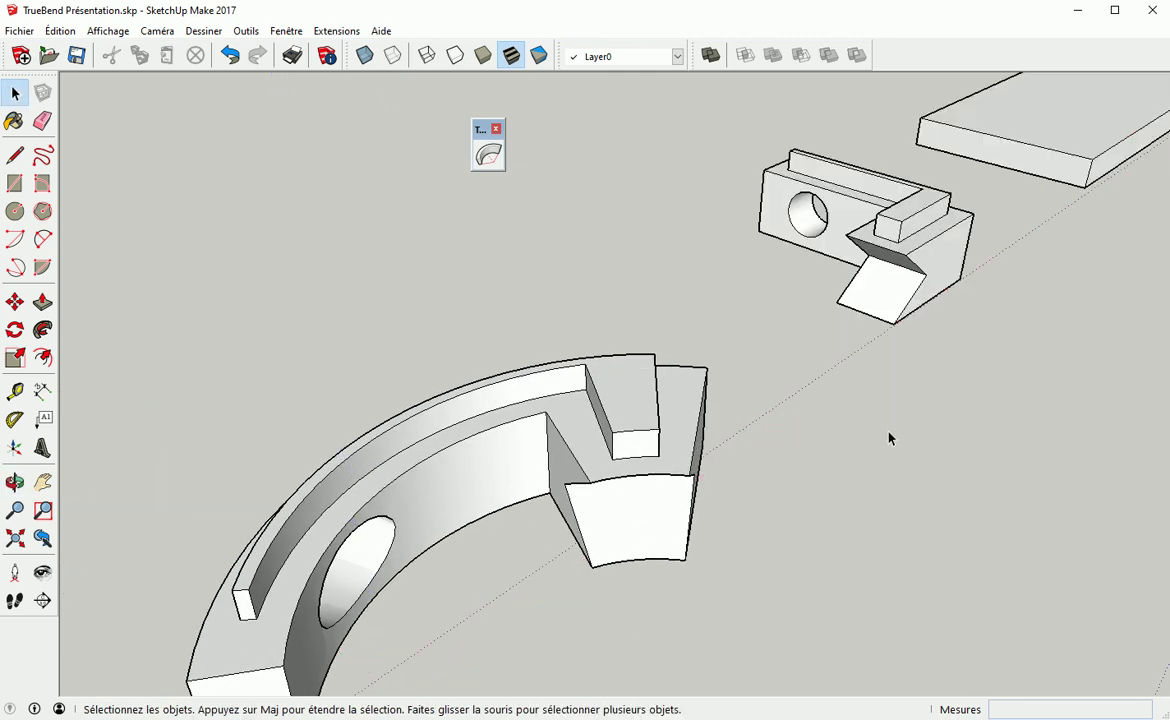
Bend the differently oriented L-shaped block beside the flat slab by about 102° with TrueBend
{"action": "left_click", "coordinate": [898, 296]}
{"action": "middle_click_drag", "start_coordinate": [890, 330], "coordinate": [508, 498]}
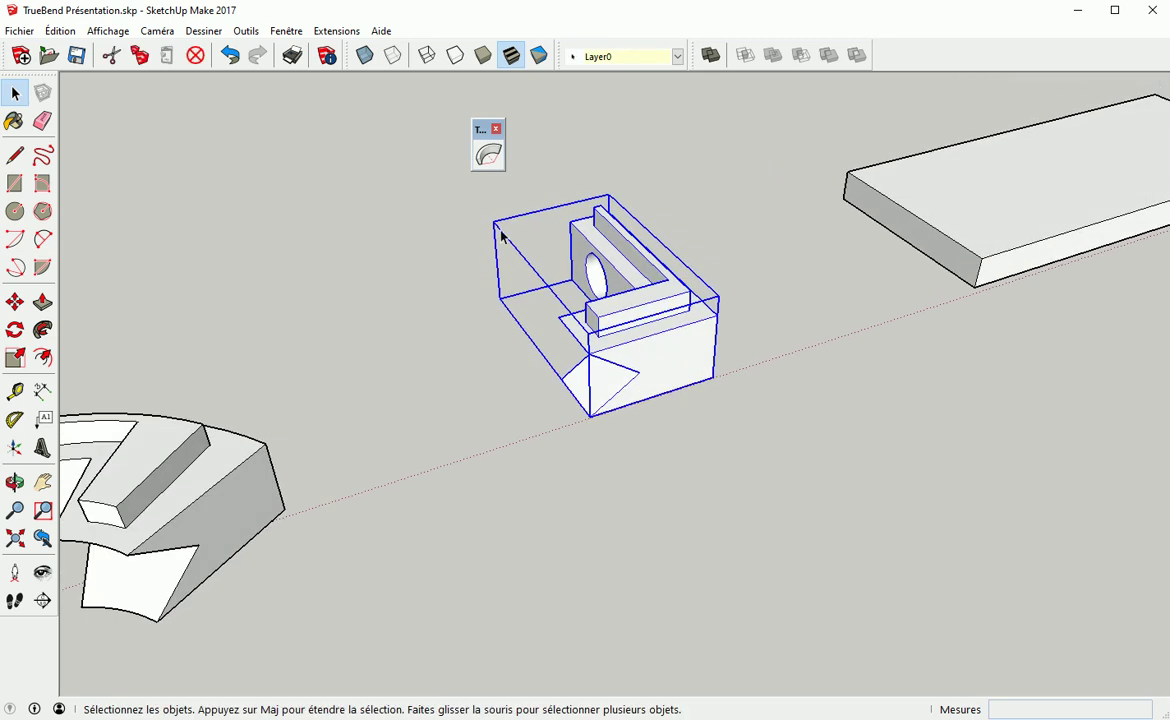
{"action": "left_click", "coordinate": [489, 155]}
{"action": "left_click_drag", "start_coordinate": [678, 386], "coordinate": [686, 394]}
{"action": "left_click_drag", "start_coordinate": [621, 352], "coordinate": [693, 392]}
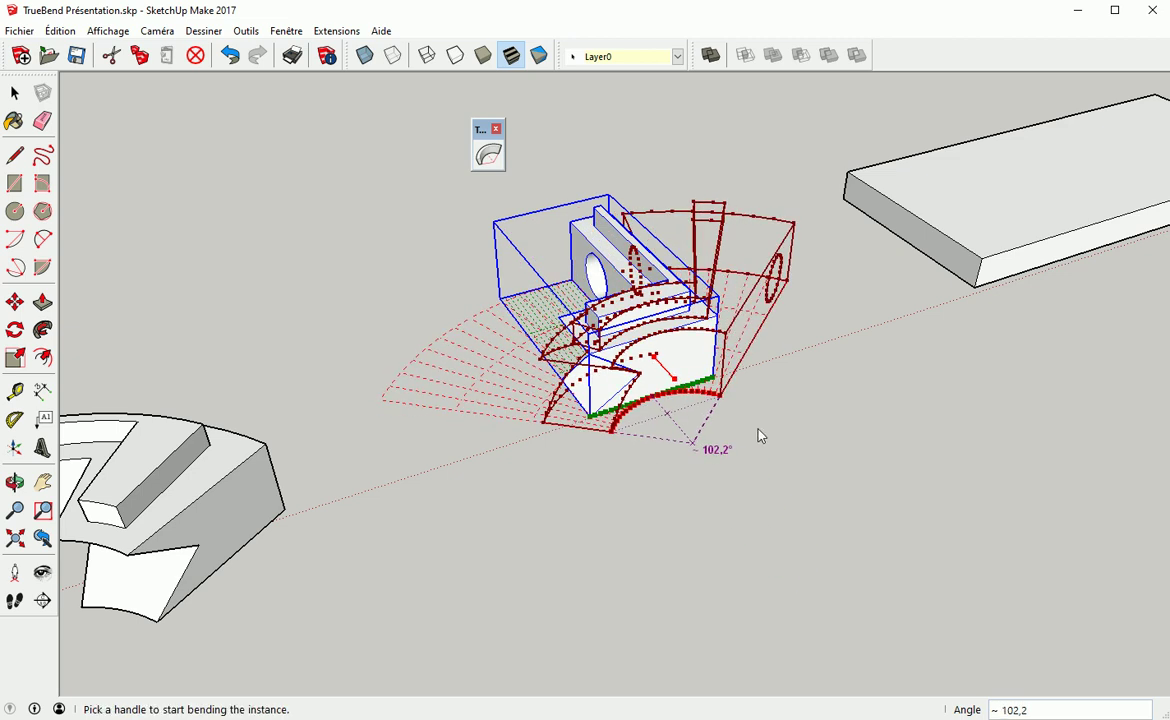
{"action": "key", "text": "space"}
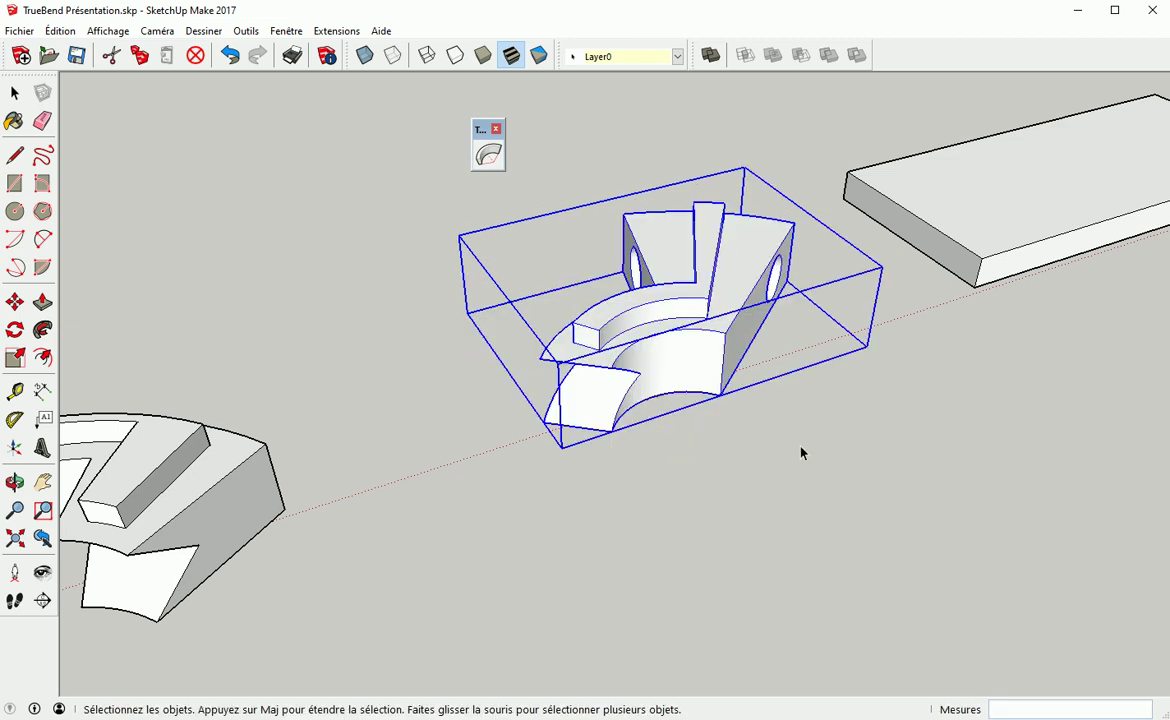
{"action": "left_click", "coordinate": [801, 453]}
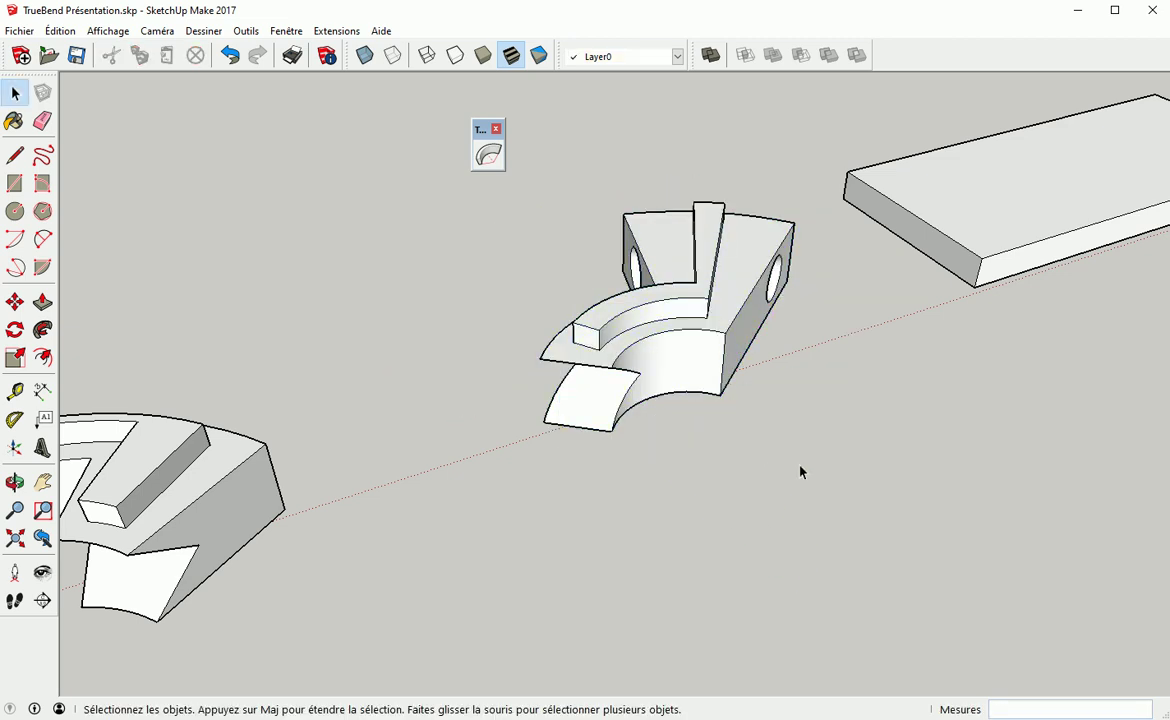
Bend the flat perforated strip in front of the orange bracelets by about 348° into a bracelet with TrueBend
{"action": "middle_click_drag", "start_coordinate": [817, 462], "coordinate": [548, 476]}
{"action": "middle_click_drag", "start_coordinate": [760, 456], "coordinate": [830, 525]}
{"action": "left_click", "coordinate": [747, 465]}
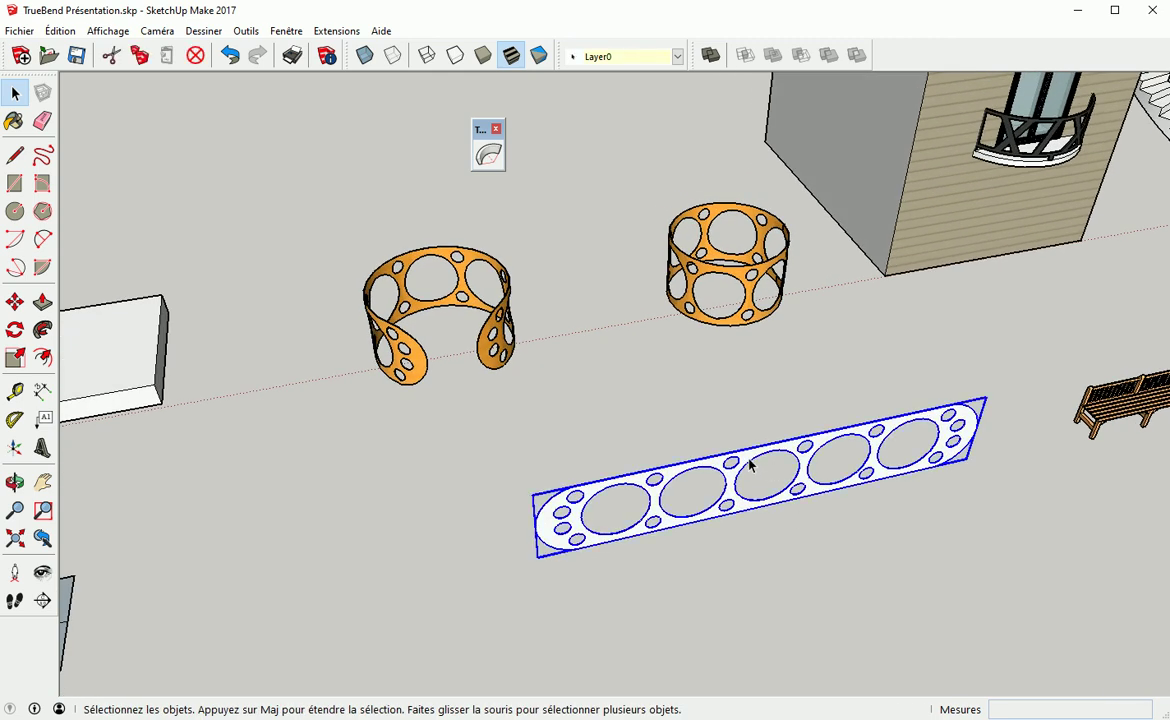
{"action": "left_click", "coordinate": [488, 154]}
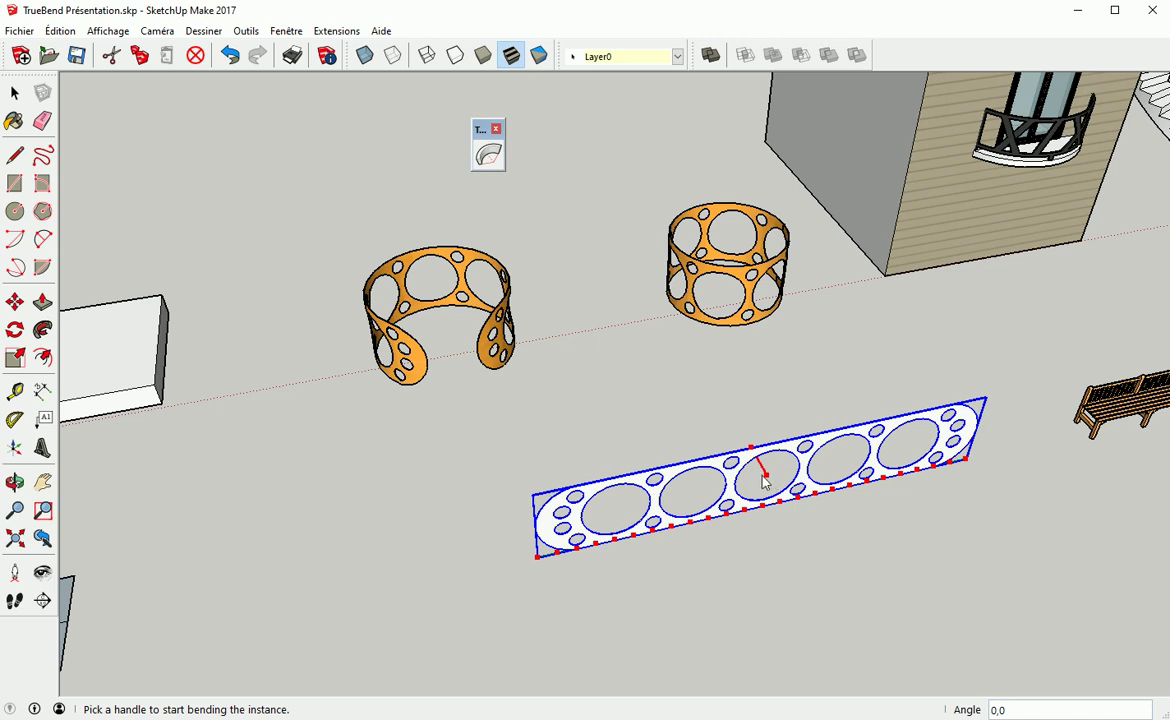
{"action": "left_click_drag", "start_coordinate": [765, 479], "coordinate": [768, 485]}
{"action": "left_click_drag", "start_coordinate": [775, 500], "coordinate": [826, 601]}
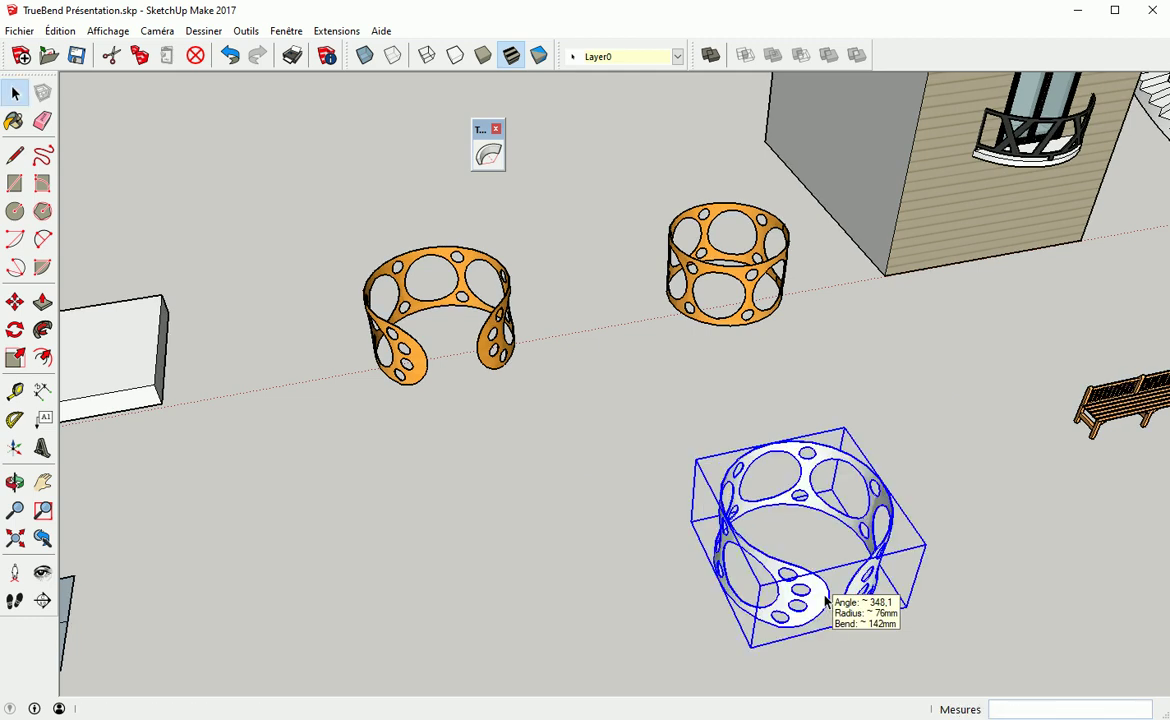
Deselect the bent bracelet and examine the long straight wooden bench in front of the house from several angles
{"action": "left_click", "coordinate": [1013, 428]}
{"action": "middle_click_drag", "start_coordinate": [755, 378], "coordinate": [310, 348], "text": "shift"}
{"action": "middle_click_drag", "start_coordinate": [790, 375], "coordinate": [567, 405], "text": "shift"}
{"action": "scroll", "coordinate": [599, 355], "scroll_direction": "up", "scroll_amount": 3}
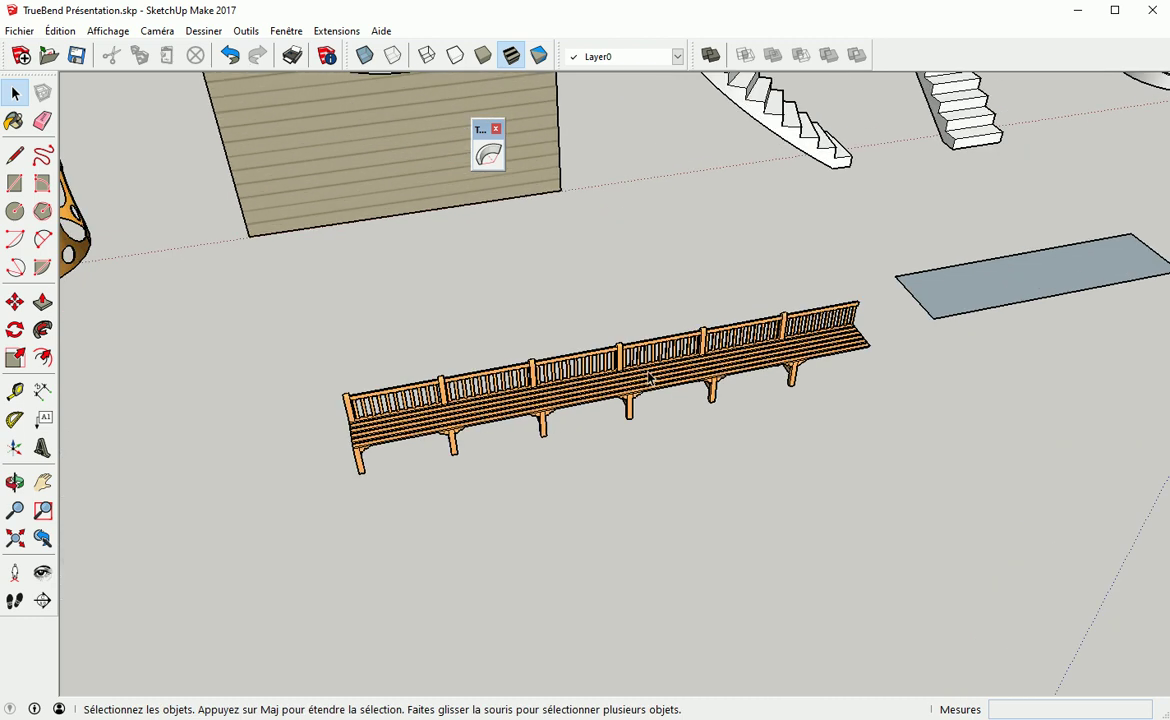
{"action": "scroll", "coordinate": [600, 352], "scroll_direction": "up", "scroll_amount": 2}
{"action": "middle_click_drag", "start_coordinate": [590, 355], "coordinate": [488, 324]}
{"action": "scroll", "coordinate": [488, 324], "scroll_direction": "down", "scroll_amount": 1}
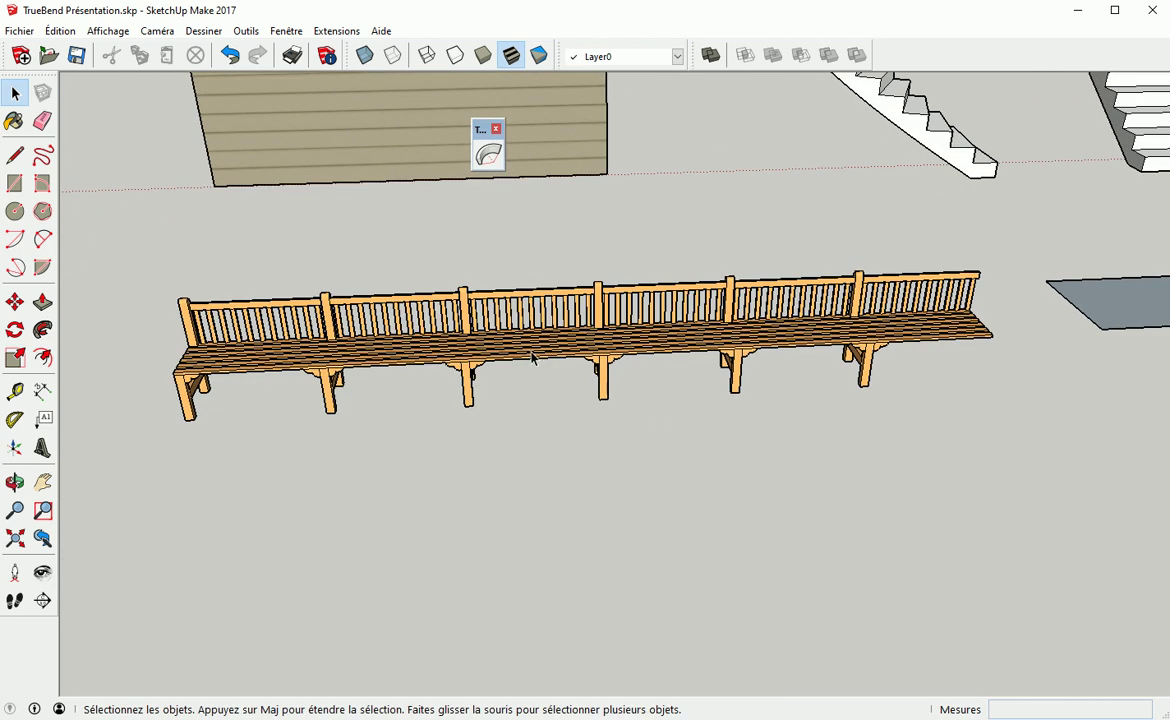
{"action": "middle_click_drag", "start_coordinate": [538, 356], "coordinate": [489, 363]}
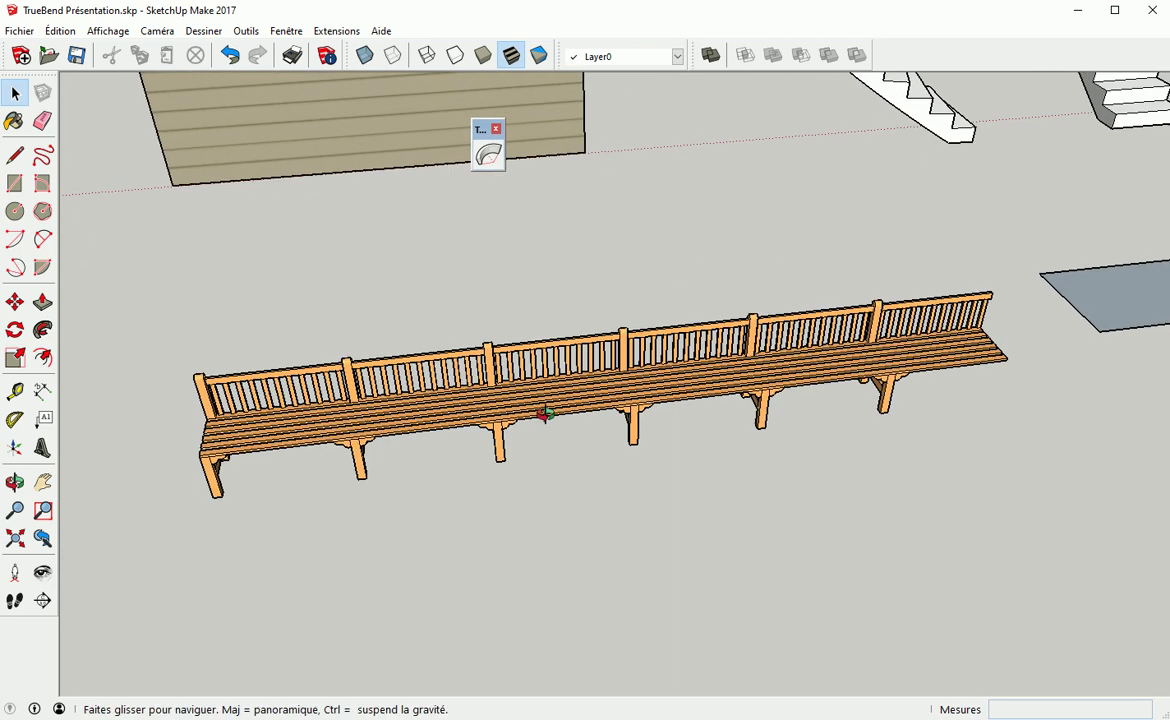
Search 3D Warehouse for "banc" and browse the results for a round wooden bench as a reference
{"action": "left_click", "coordinate": [291, 36]}
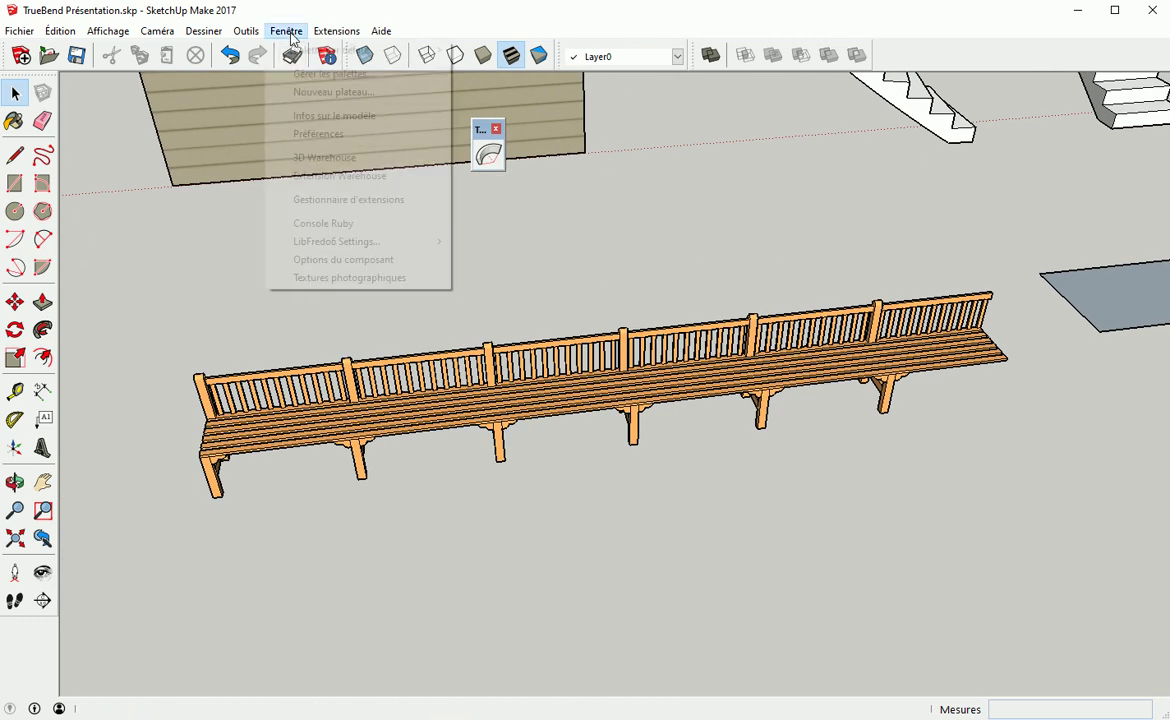
{"action": "left_click", "coordinate": [318, 160]}
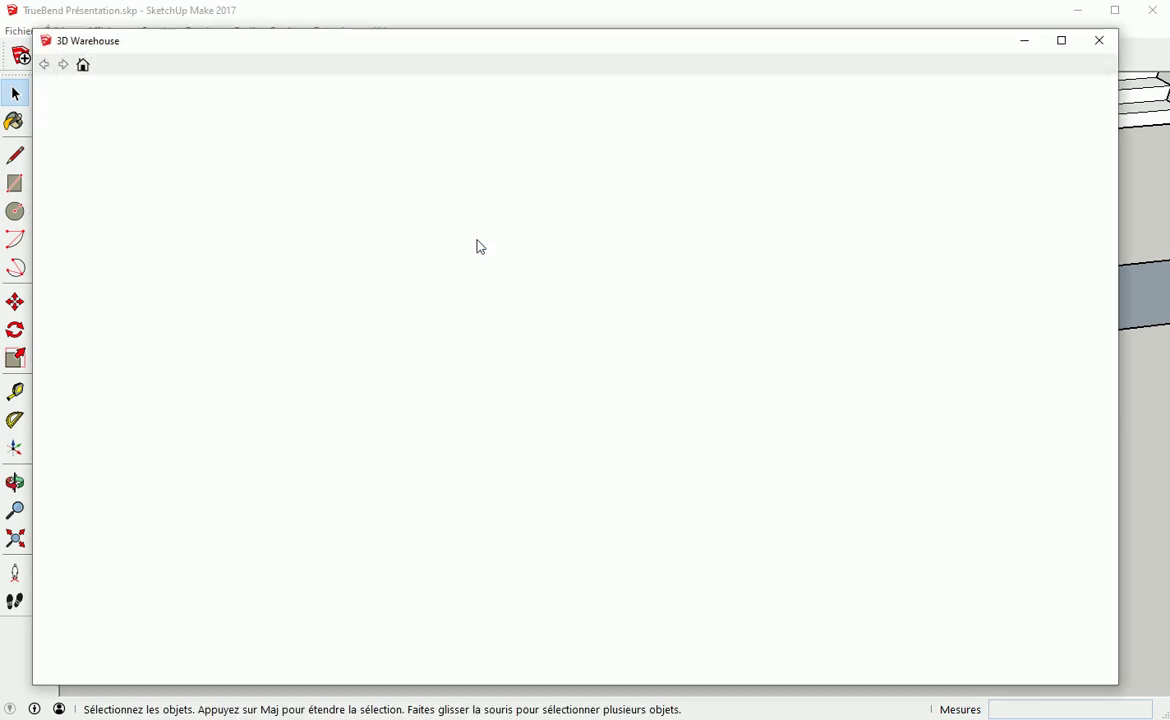
{"action": "type", "text": "banc"}
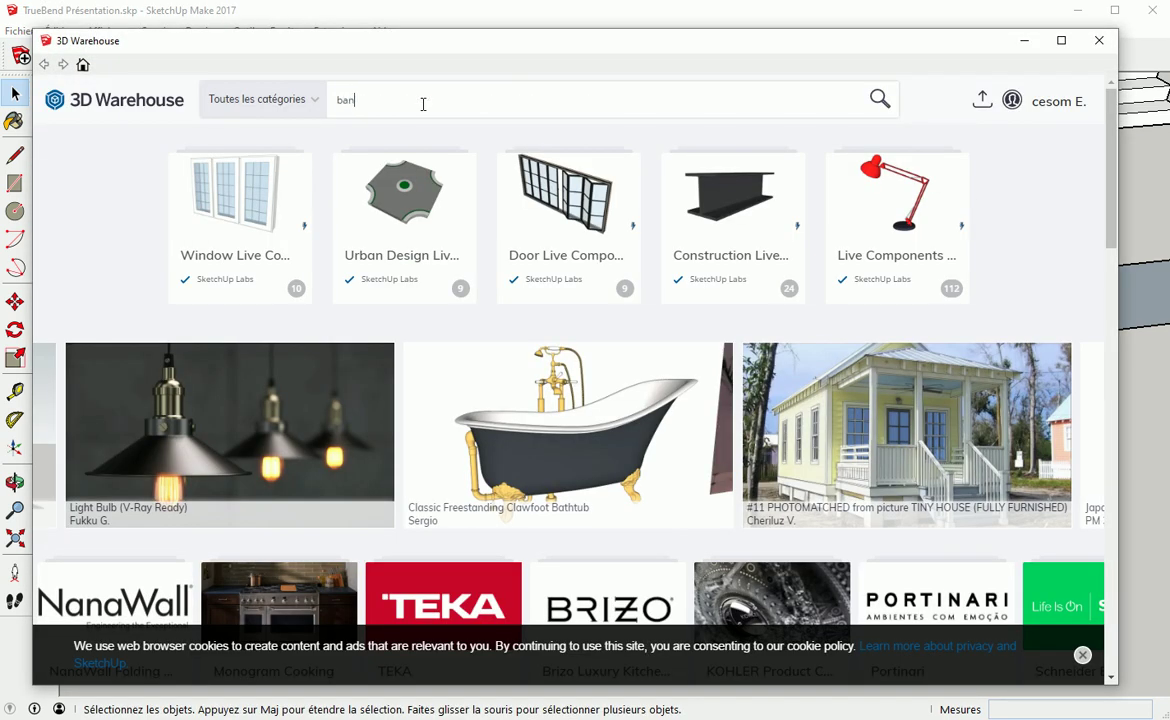
{"action": "key", "text": "Return"}
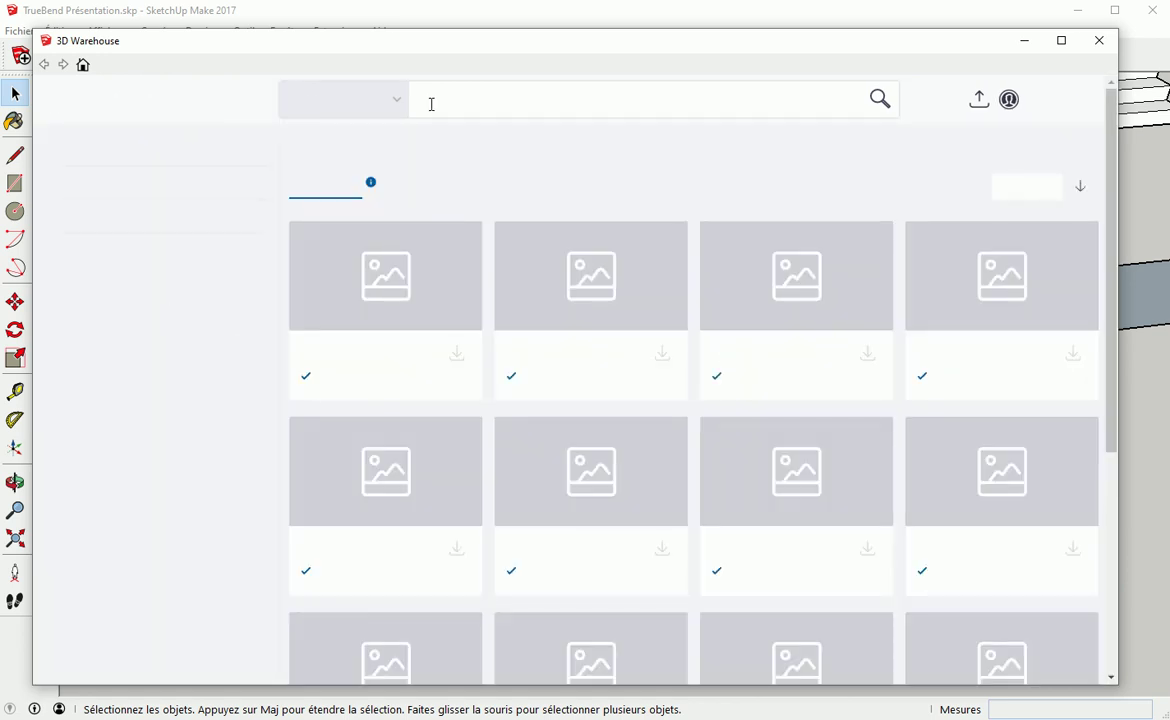
{"action": "scroll", "coordinate": [481, 173], "scroll_direction": "down", "scroll_amount": 3}
{"action": "scroll", "coordinate": [481, 173], "scroll_direction": "down", "scroll_amount": 10}
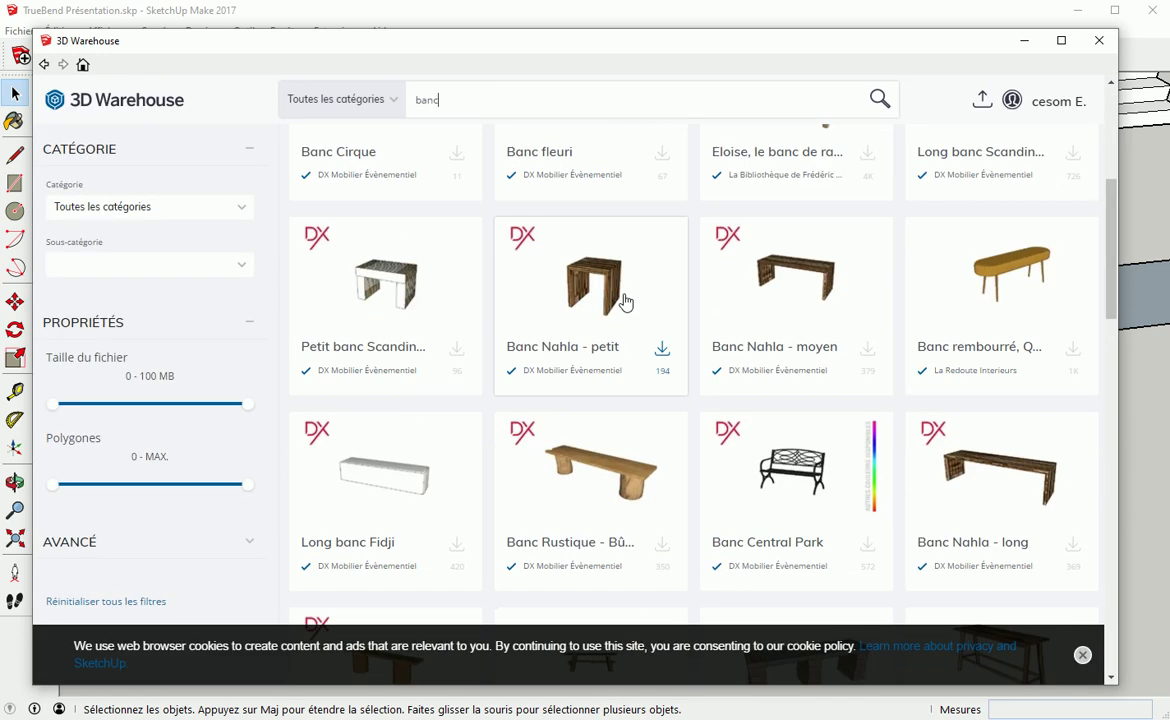
{"action": "scroll", "coordinate": [645, 323], "scroll_direction": "down", "scroll_amount": 15}
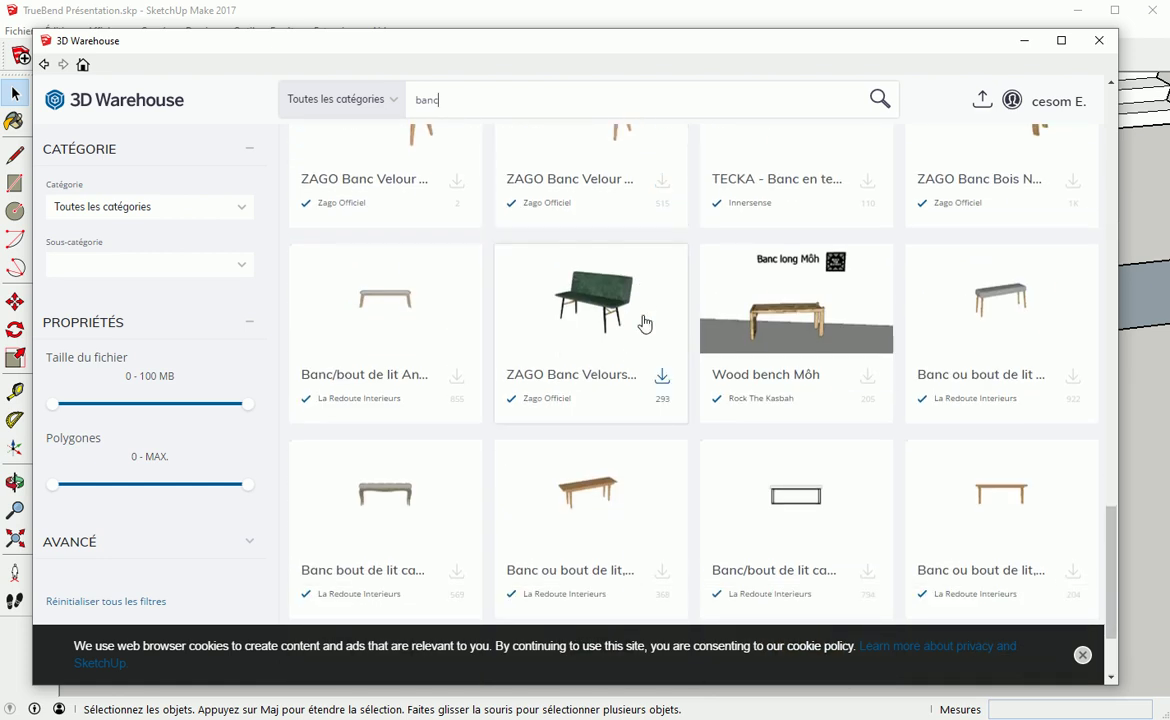
{"action": "scroll", "coordinate": [645, 323], "scroll_direction": "down", "scroll_amount": 8}
{"action": "scroll", "coordinate": [684, 324], "scroll_direction": "down", "scroll_amount": 7}
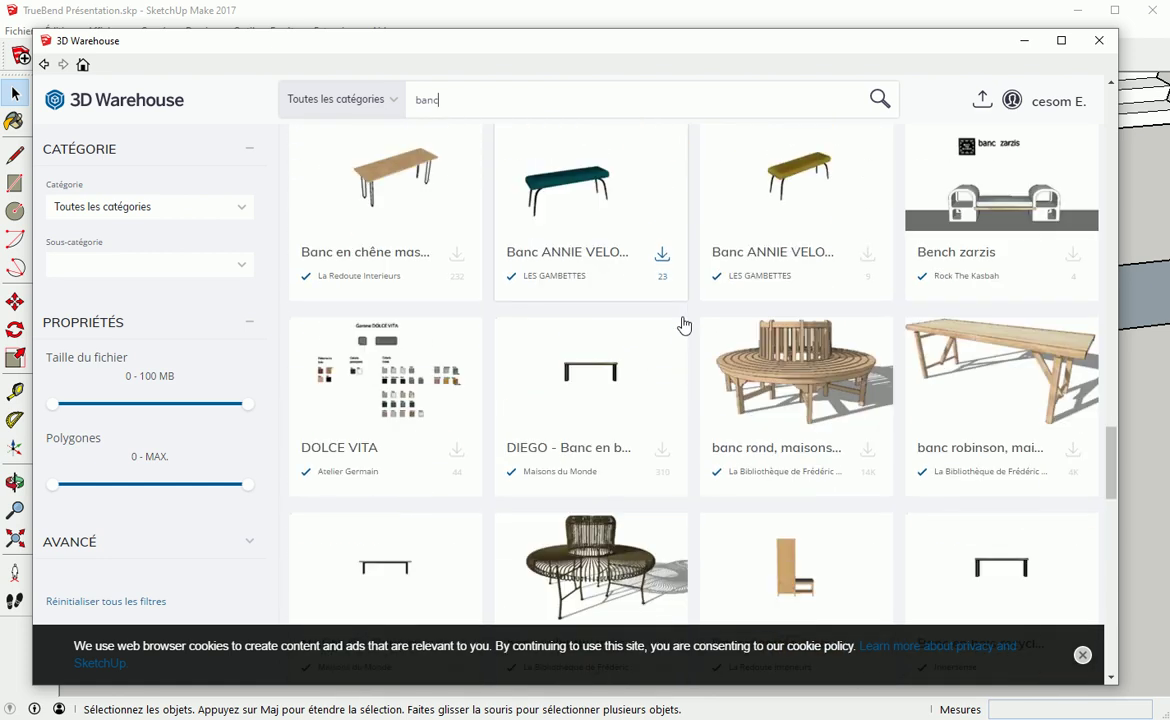
{"action": "scroll", "coordinate": [725, 298], "scroll_direction": "up", "scroll_amount": 3}
Move the 3D Warehouse window aside and bend the straight wooden bench by 360° into a full ring with TrueBend
{"action": "mouse_move", "coordinate": [780, 43]}
{"action": "left_mouse_down"}
{"action": "mouse_move", "coordinate": [672, 99]}
{"action": "mouse_move", "coordinate": [305, 108]}
{"action": "left_mouse_up"}
{"action": "left_click", "coordinate": [813, 378]}
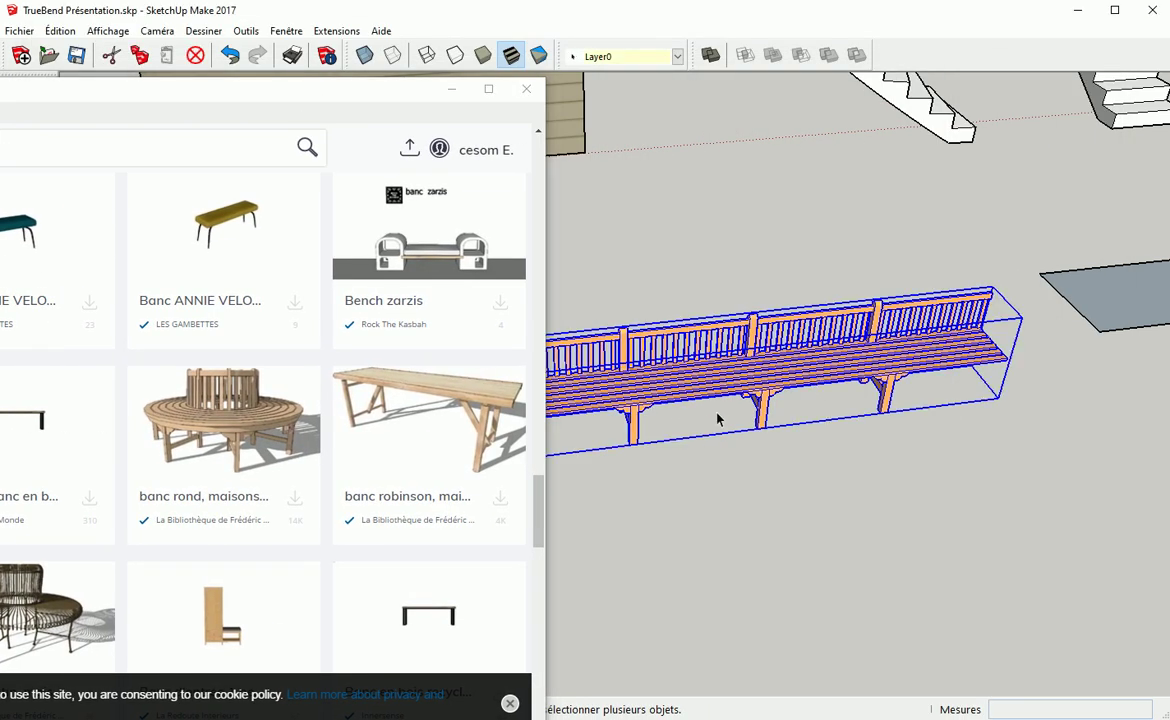
{"action": "left_click_drag", "start_coordinate": [386, 110], "coordinate": [315, 135]}
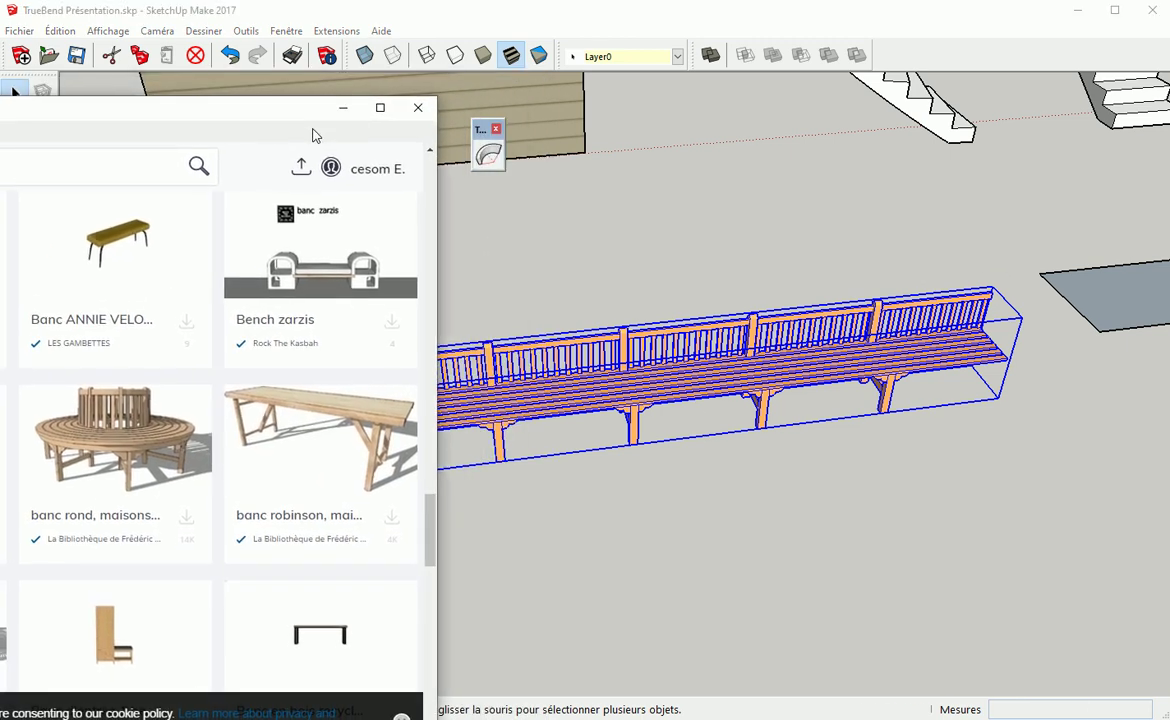
{"action": "left_click", "coordinate": [488, 155]}
{"action": "left_click", "coordinate": [638, 436]}
{"action": "type", "text": "360"}
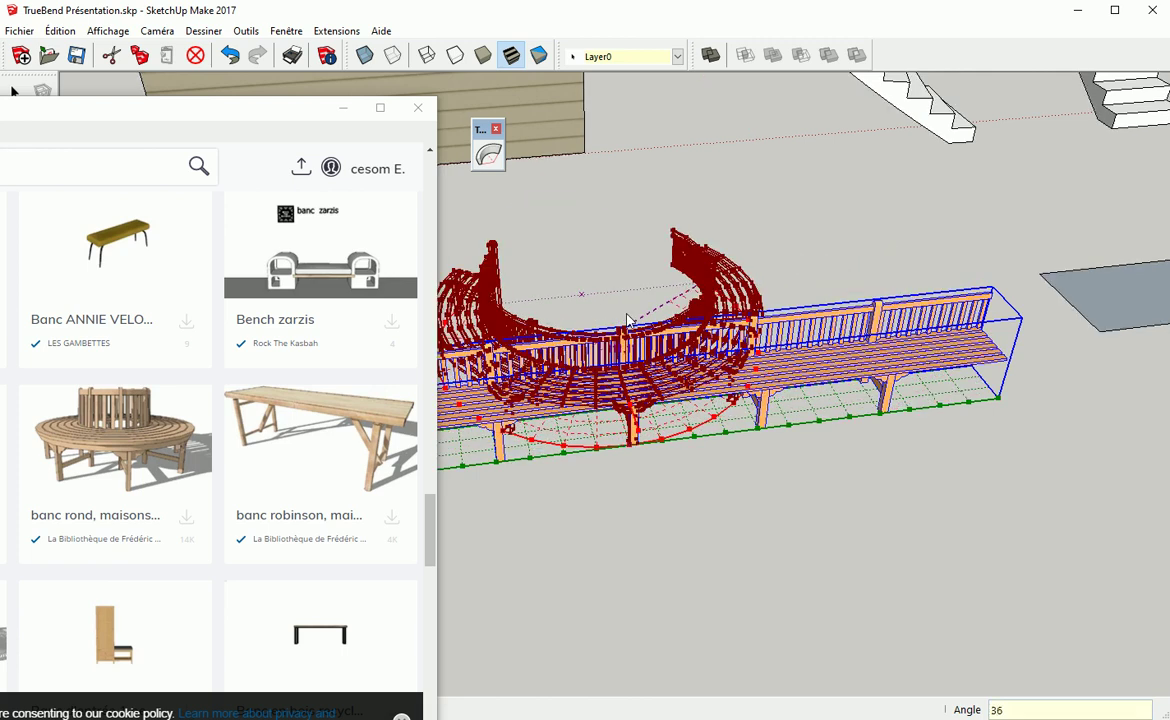
{"action": "key", "text": "Return"}
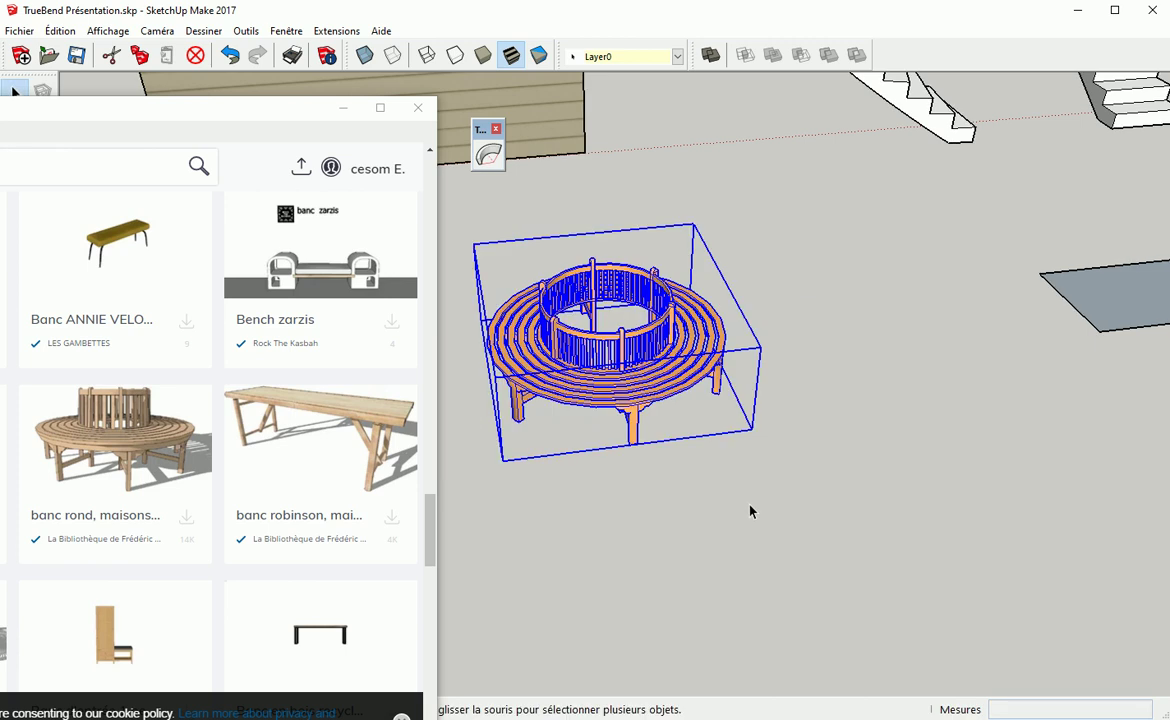
Compare the ring-shaped bench with the reference model "banc rond", examining its slats and legs, and close 3D Warehouse
{"action": "left_click", "coordinate": [755, 510]}
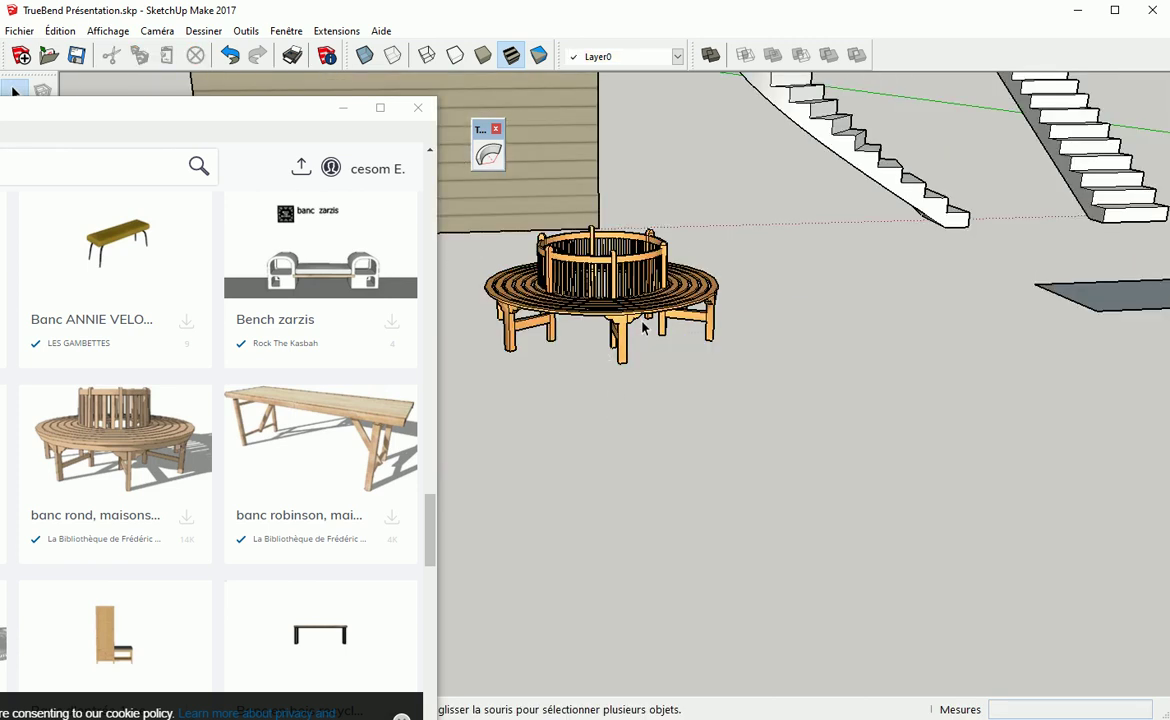
{"action": "scroll", "coordinate": [644, 328], "scroll_direction": "up", "scroll_amount": 6}
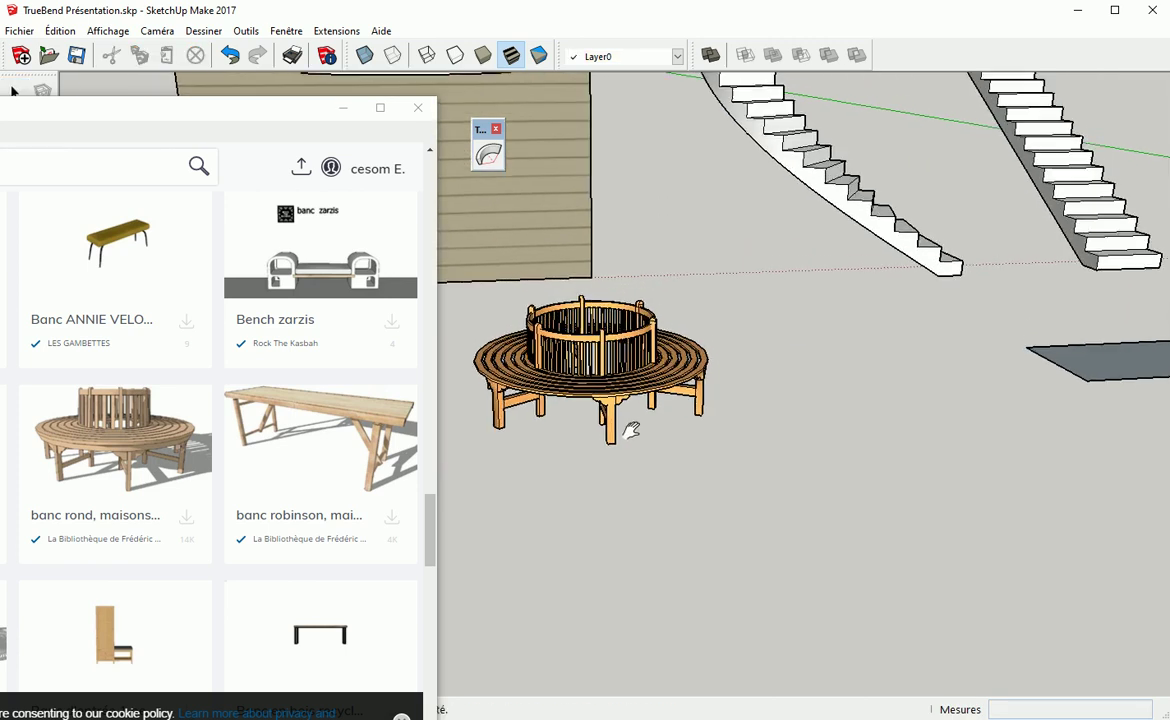
{"action": "mouse_move", "coordinate": [512, 358]}
{"action": "middle_mouse_down"}
{"action": "mouse_move", "coordinate": [616, 391]}
{"action": "mouse_move", "coordinate": [549, 465]}
{"action": "mouse_move", "coordinate": [590, 465]}
{"action": "middle_mouse_up"}
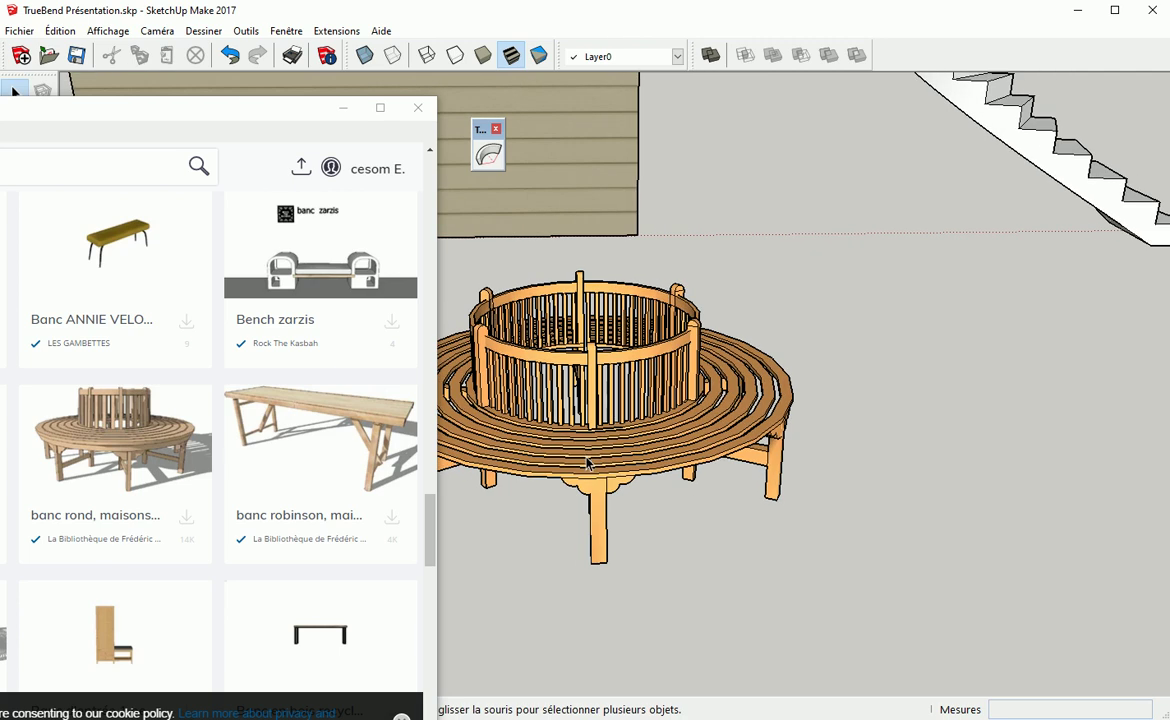
{"action": "scroll", "coordinate": [588, 462], "scroll_direction": "down", "scroll_amount": 3}
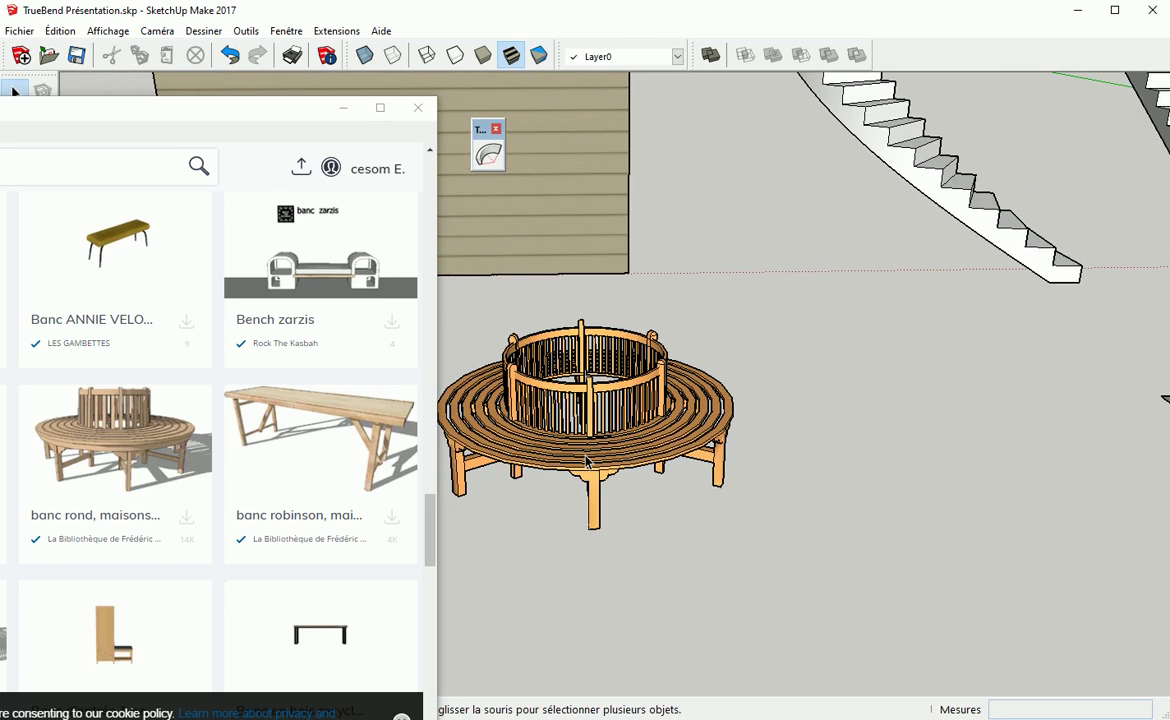
{"action": "left_click", "coordinate": [418, 108]}
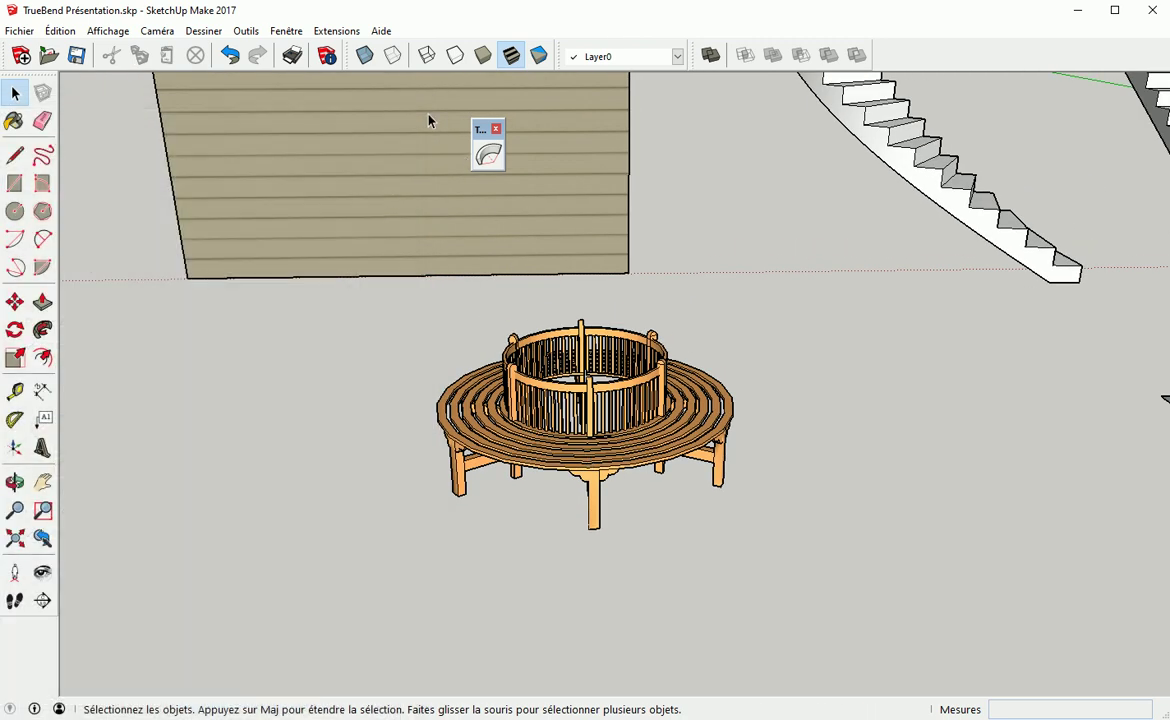
Delete the round bench and the house with the window and curved balcony
{"action": "left_click", "coordinate": [654, 403]}
{"action": "key", "text": "Delete"}
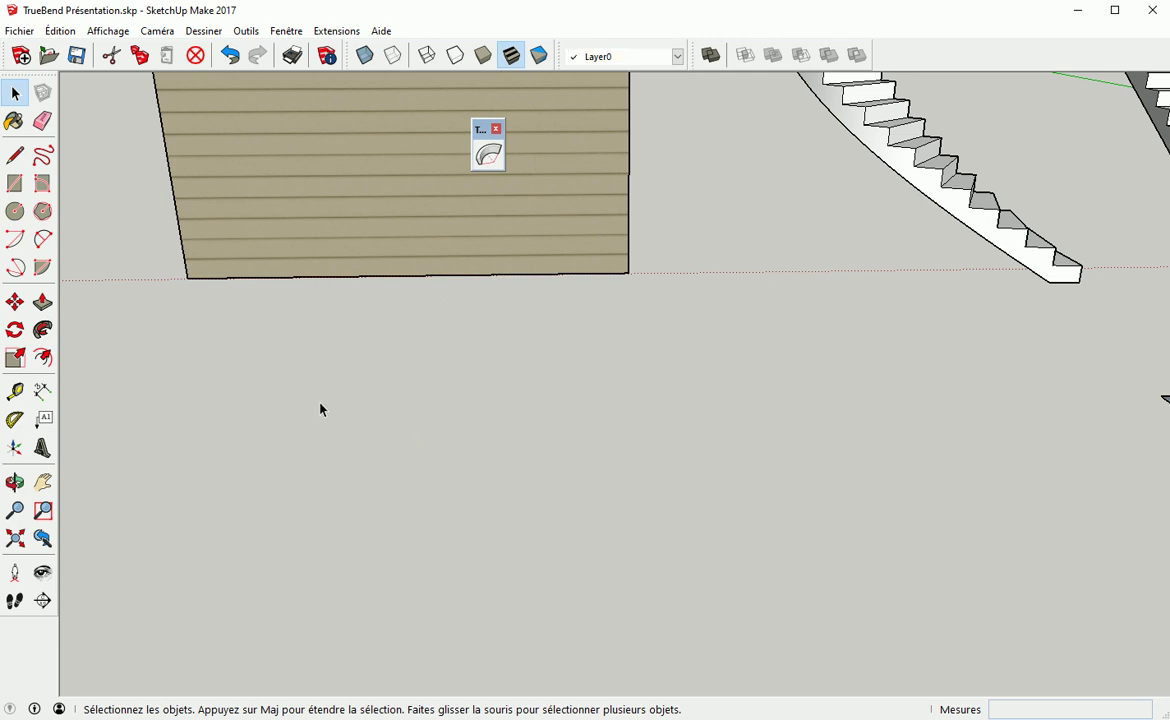
{"action": "scroll", "coordinate": [310, 335], "scroll_direction": "down", "scroll_amount": 3}
{"action": "middle_click_drag", "start_coordinate": [376, 332], "coordinate": [430, 420]}
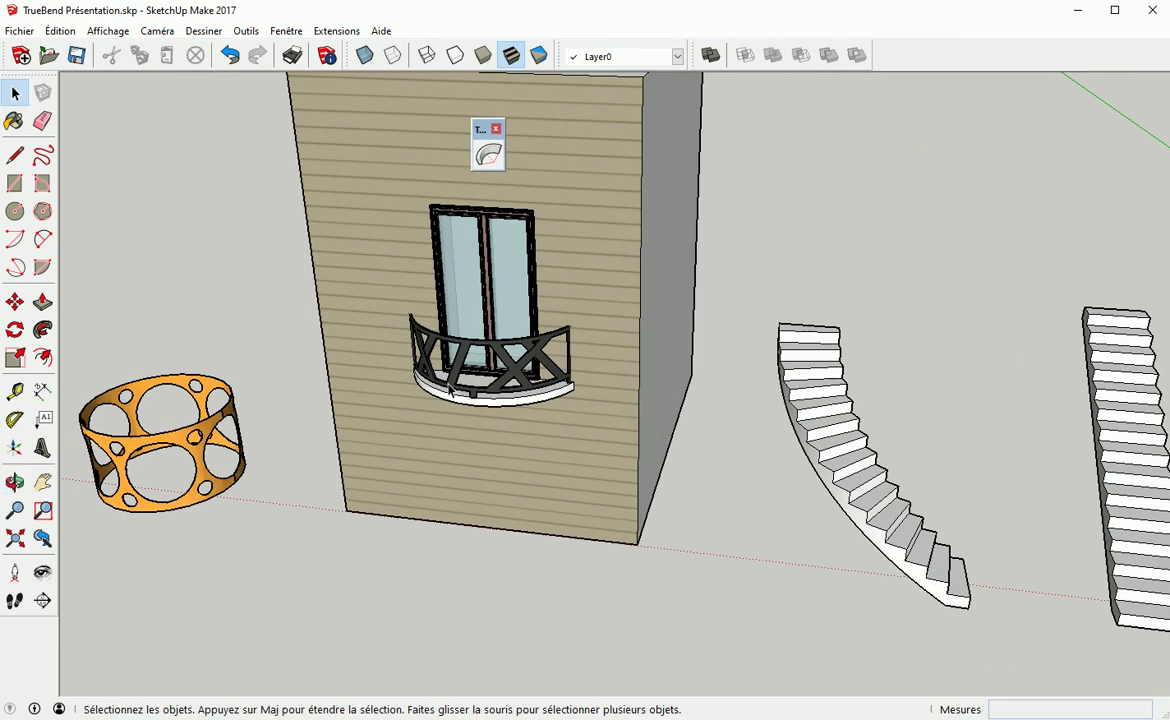
{"action": "scroll", "coordinate": [408, 365], "scroll_direction": "up", "scroll_amount": 2}
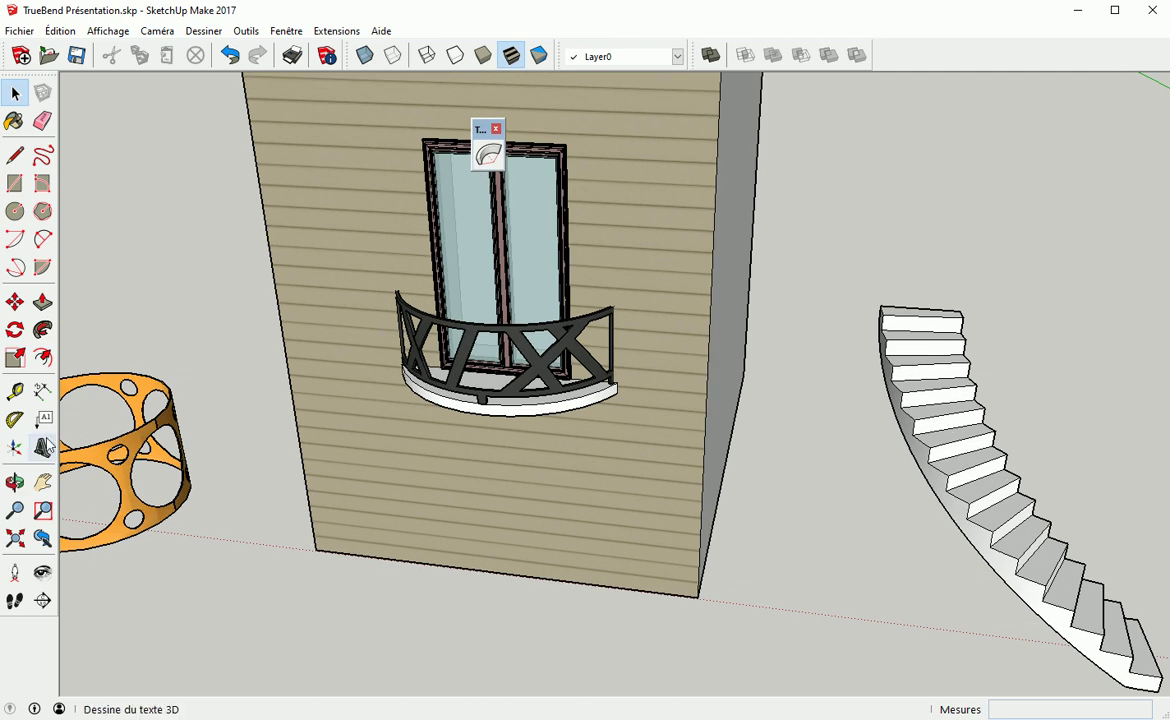
{"action": "left_click", "coordinate": [613, 427]}
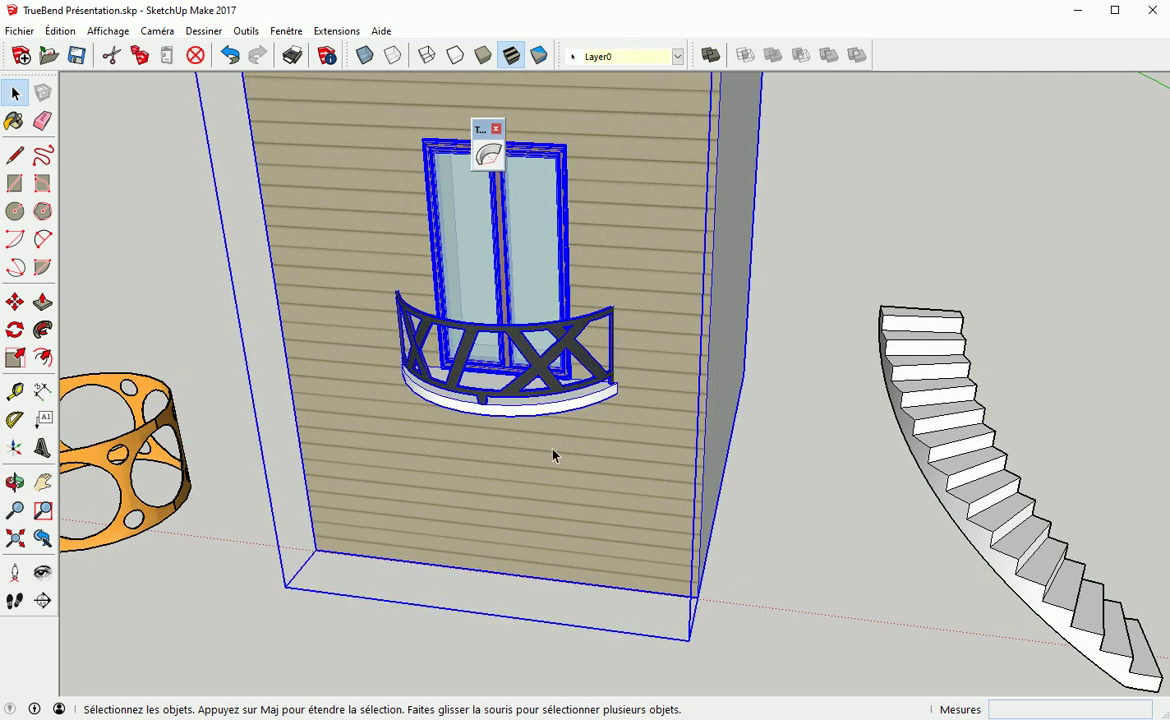
{"action": "key", "text": "Delete"}
Delete the curved panel and the two bent L-shaped blocks together
{"action": "middle_click_drag", "start_coordinate": [512, 478], "coordinate": [1134, 496]}
{"action": "scroll", "coordinate": [818, 517], "scroll_direction": "down", "scroll_amount": 5}
{"action": "left_click_drag", "start_coordinate": [97, 285], "coordinate": [684, 512]}
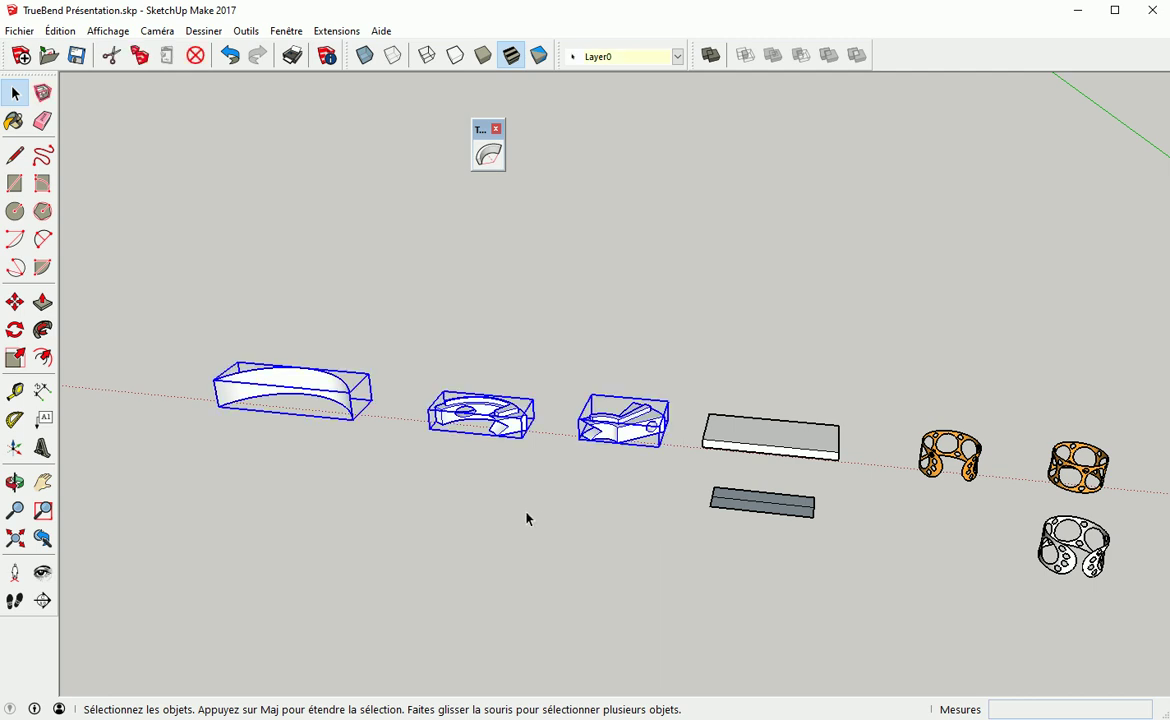
{"action": "key", "text": "Delete"}
Try to bend the ungrouped flat slab with TrueBend while only its front face is selected
{"action": "middle_click_drag", "start_coordinate": [743, 437], "coordinate": [251, 379]}
{"action": "scroll", "coordinate": [500, 430], "scroll_direction": "up", "scroll_amount": 5}
{"action": "scroll", "coordinate": [480, 450], "scroll_direction": "up", "scroll_amount": 3}
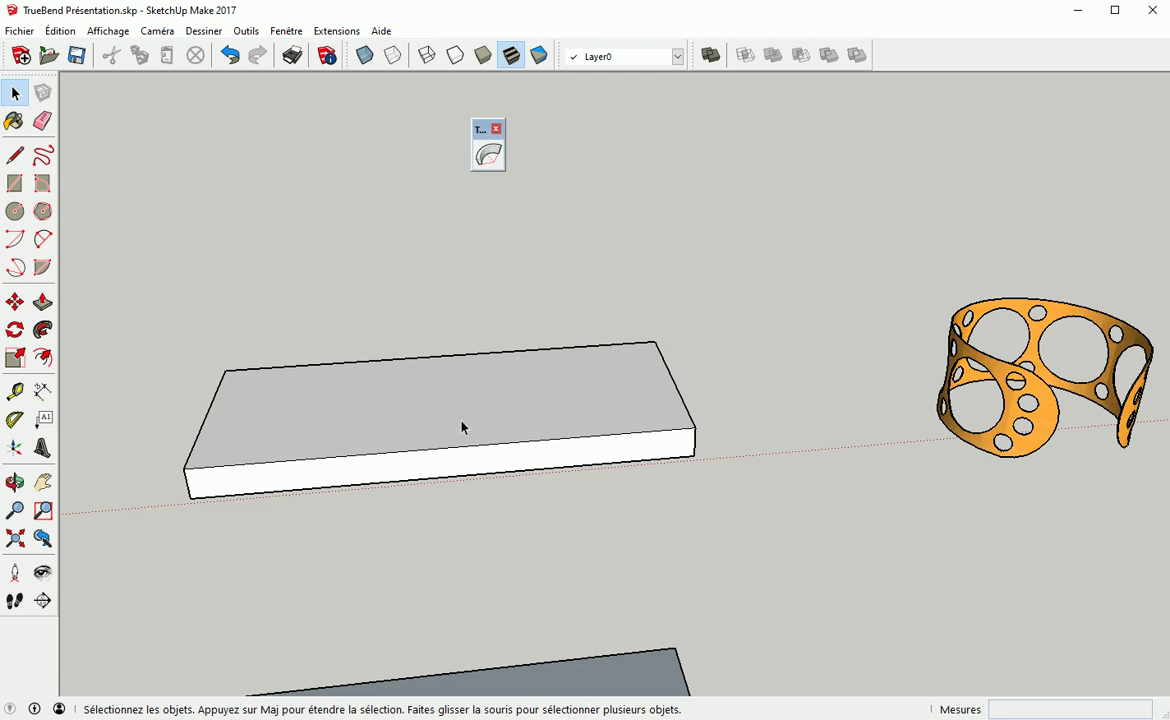
{"action": "left_click", "coordinate": [463, 427]}
{"action": "left_click", "coordinate": [474, 287]}
{"action": "left_click", "coordinate": [450, 420]}
{"action": "left_click", "coordinate": [445, 464]}
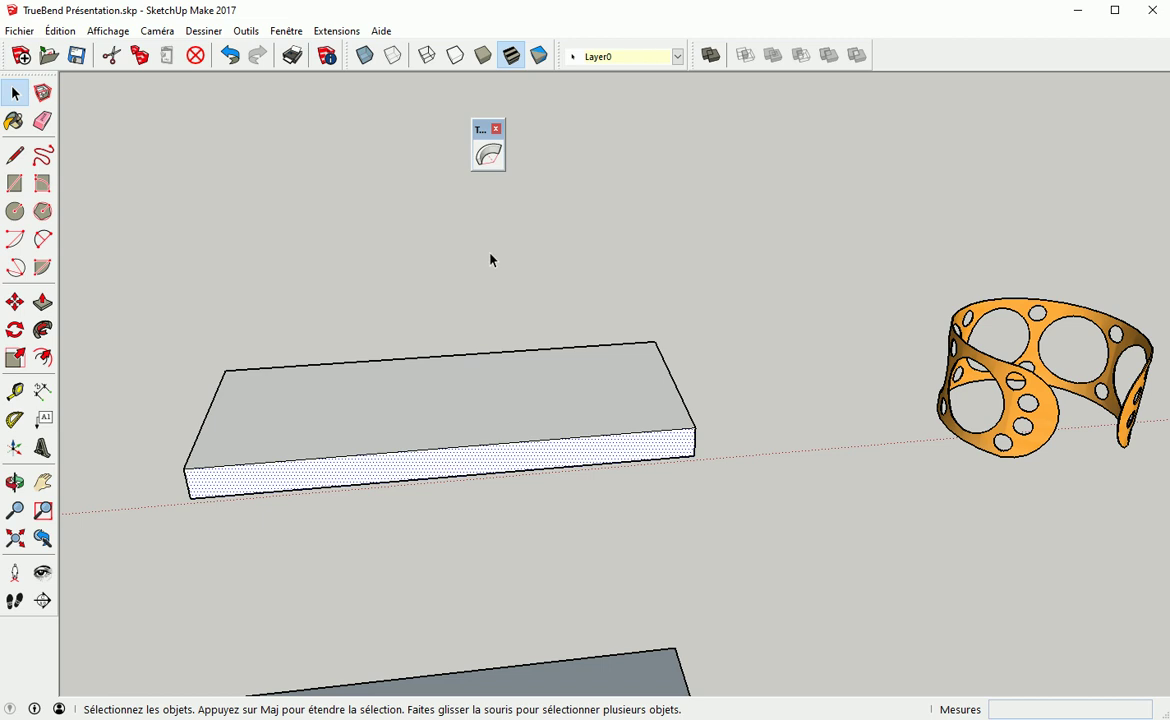
{"action": "left_click", "coordinate": [488, 154]}
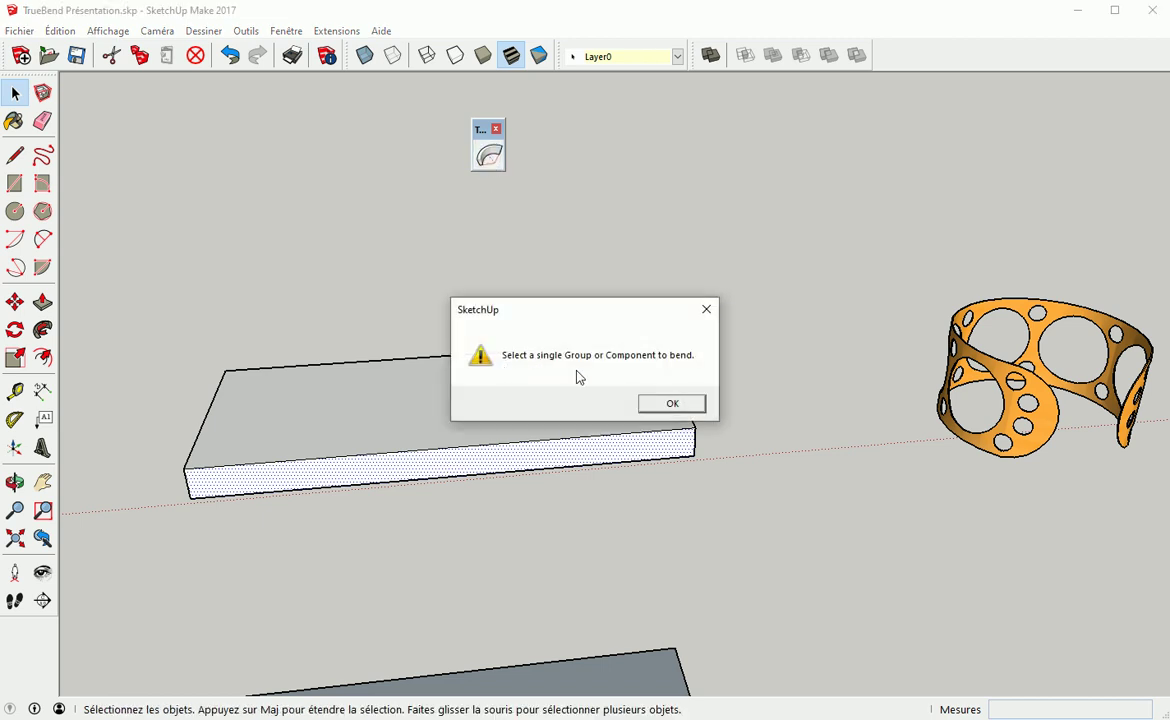
{"action": "left_click", "coordinate": [672, 404]}
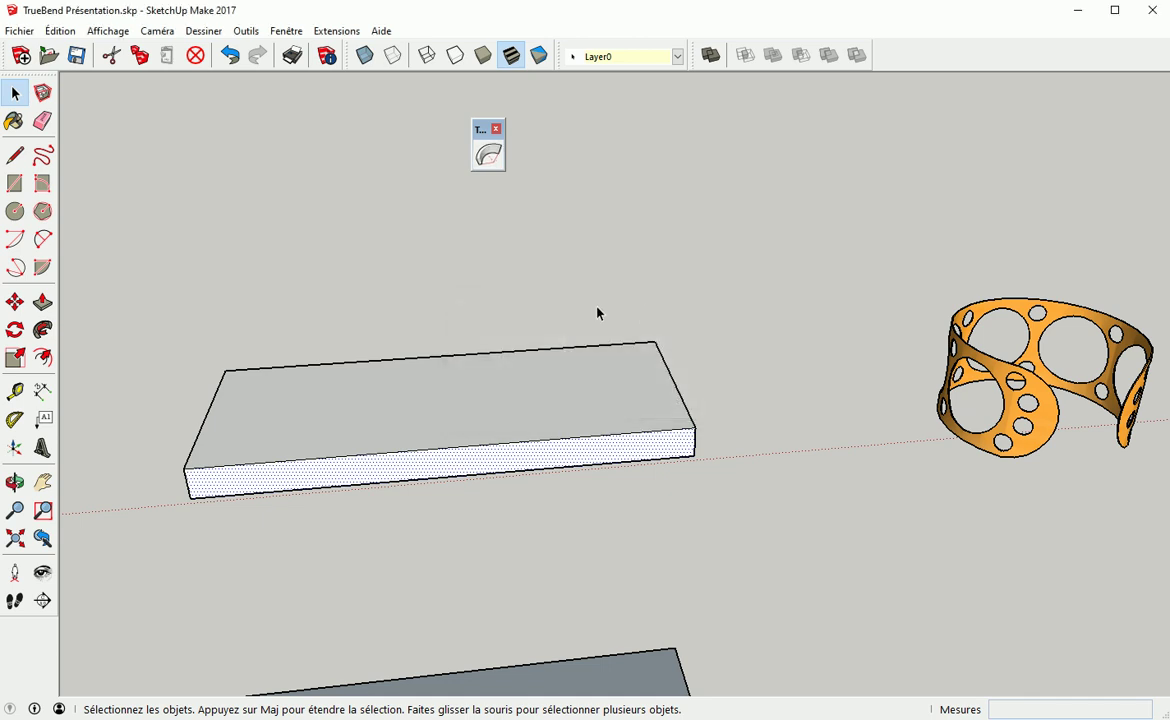
Turn all the connected faces and edges of the flat slab into a group
{"action": "triple_click", "coordinate": [456, 401]}
{"action": "right_click", "coordinate": [456, 401]}
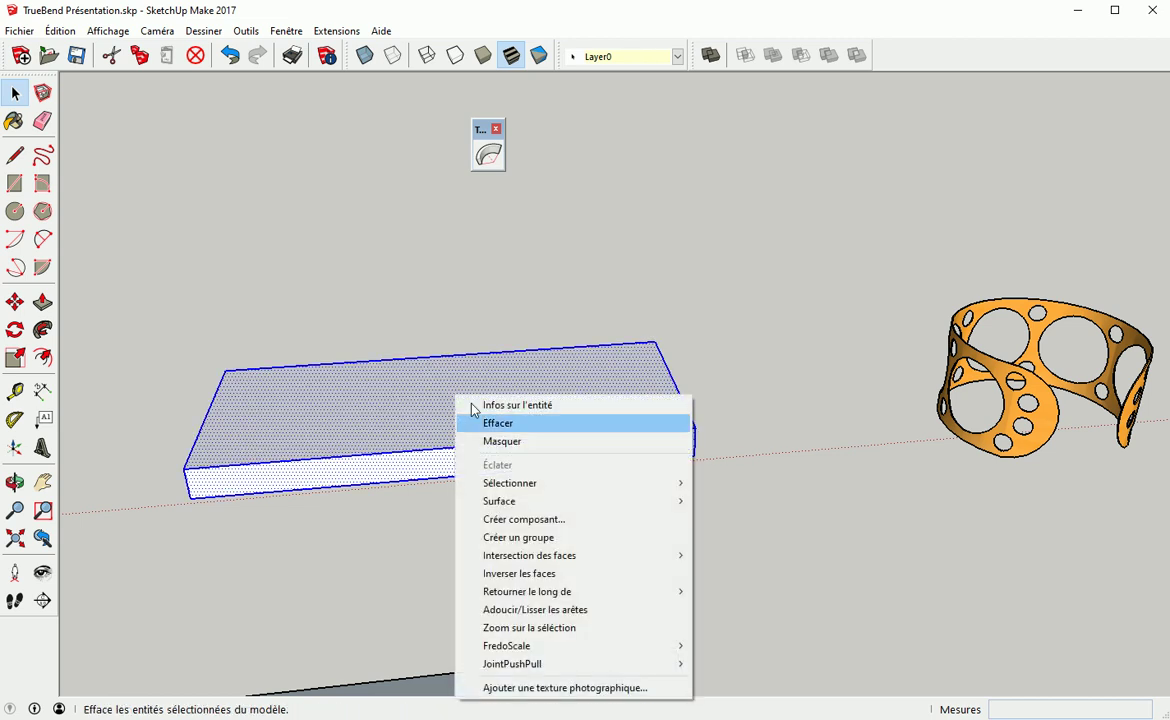
{"action": "left_click", "coordinate": [537, 538]}
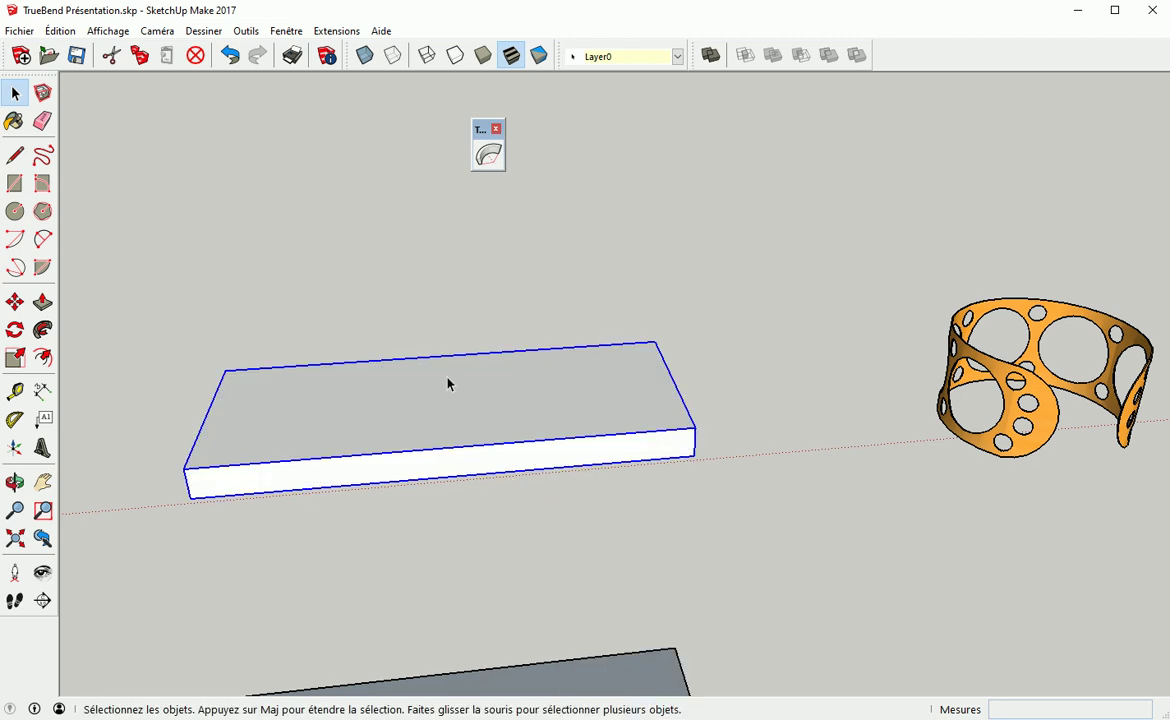
Preview bending the grouped slab to about 92° with TrueBend, examine the bend outline, and leave the command without applying it
{"action": "left_click", "coordinate": [488, 154]}
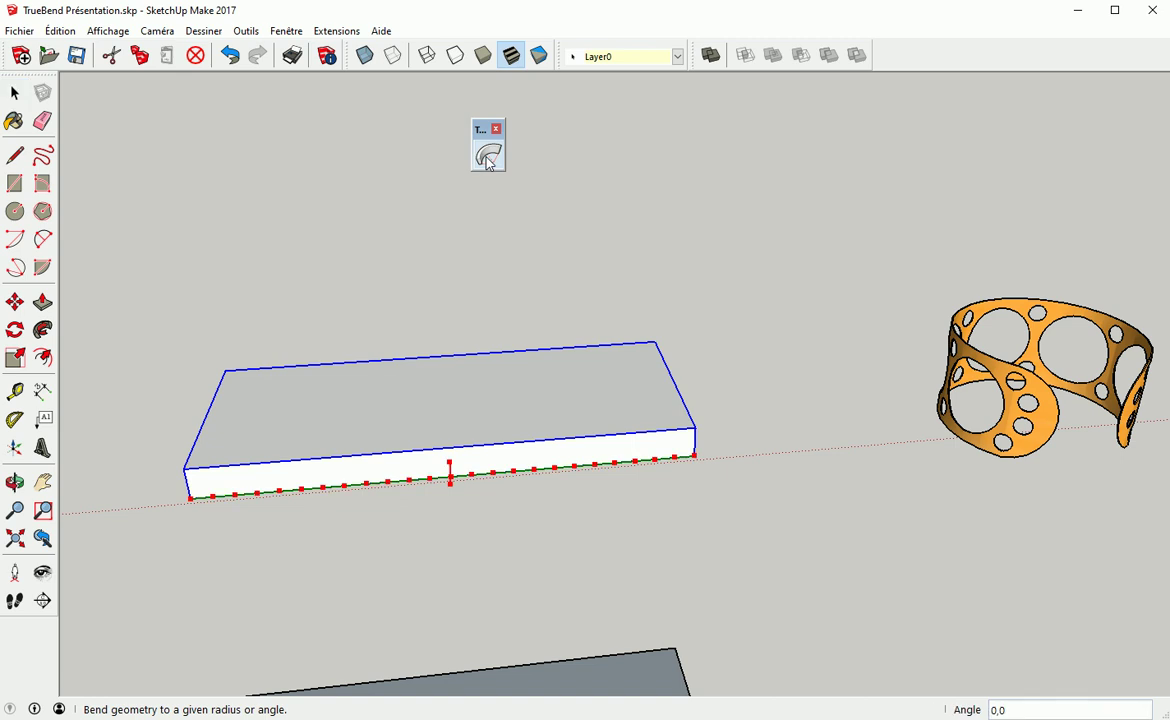
{"action": "mouse_move", "coordinate": [452, 492]}
{"action": "left_mouse_down"}
{"action": "mouse_move", "coordinate": [453, 513]}
{"action": "mouse_move", "coordinate": [450, 432]}
{"action": "mouse_move", "coordinate": [464, 512]}
{"action": "left_mouse_up"}
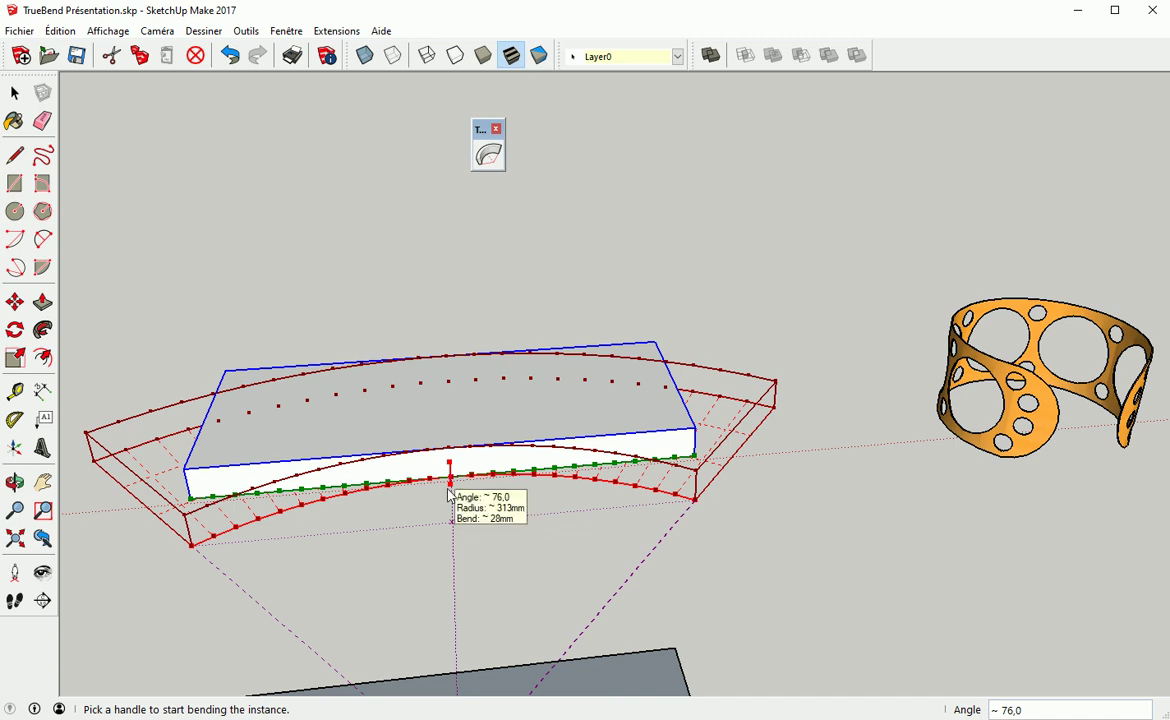
{"action": "left_click_drag", "start_coordinate": [453, 496], "coordinate": [453, 498]}
{"action": "middle_click_drag", "start_coordinate": [587, 447], "coordinate": [525, 504]}
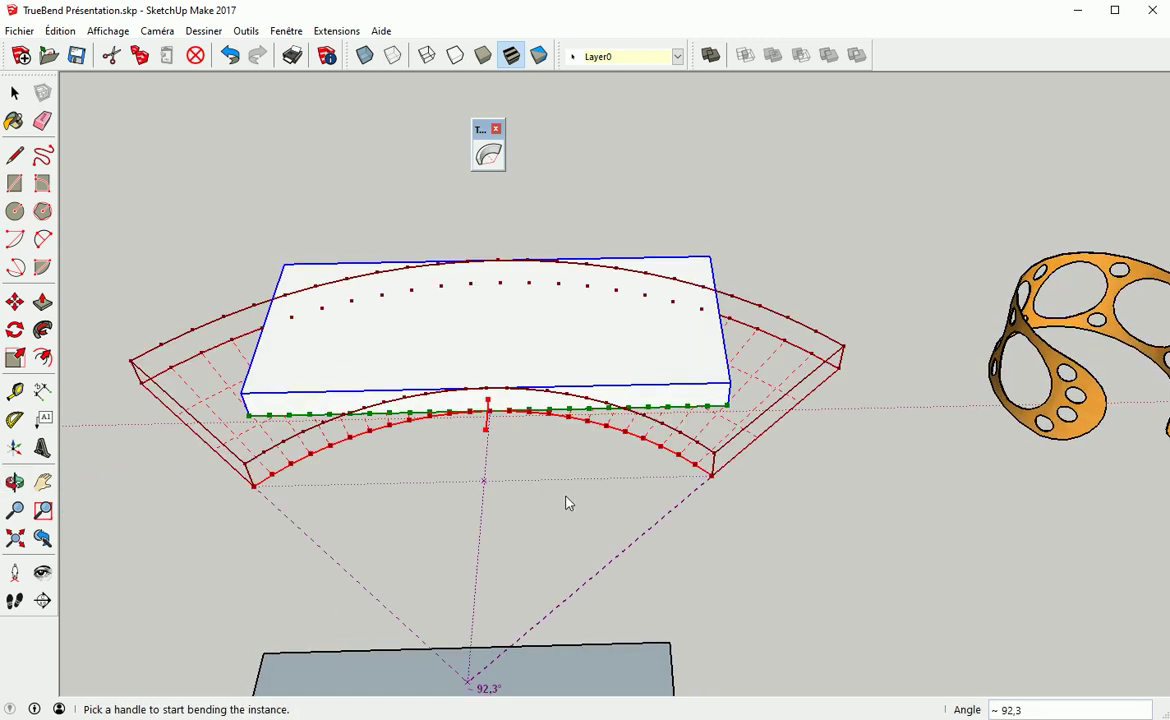
{"action": "key", "text": "space"}
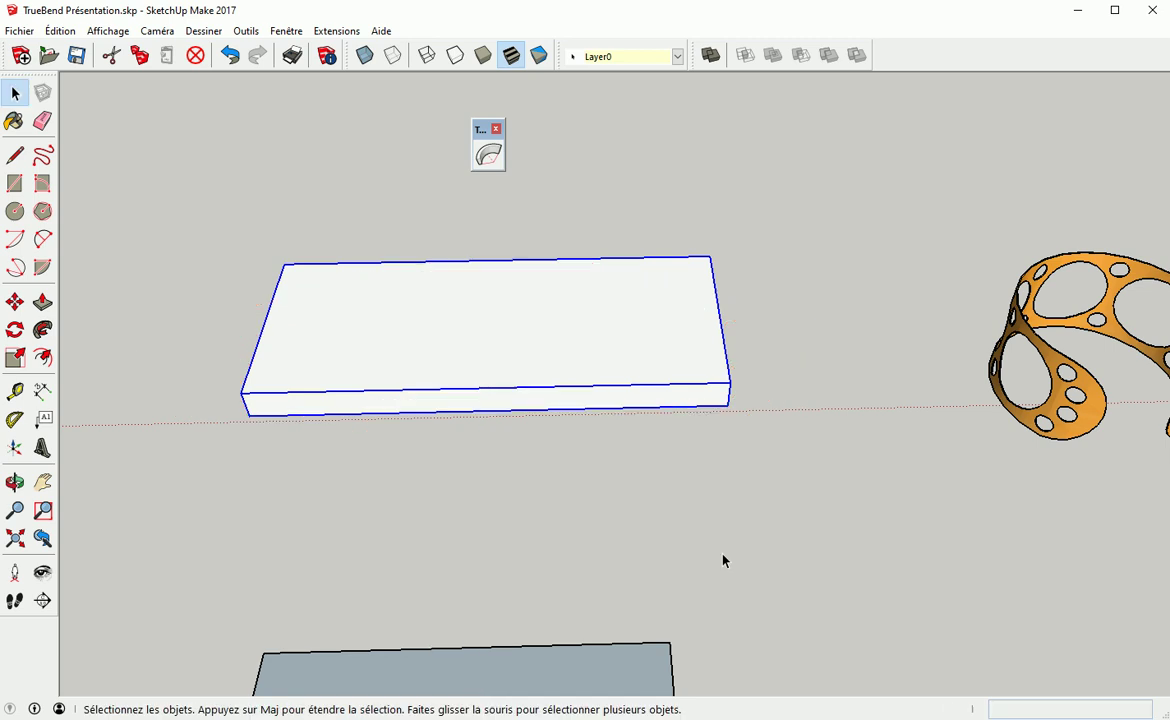
{"action": "left_click", "coordinate": [723, 558]}
{"action": "middle_click_drag", "start_coordinate": [511, 489], "coordinate": [511, 471]}
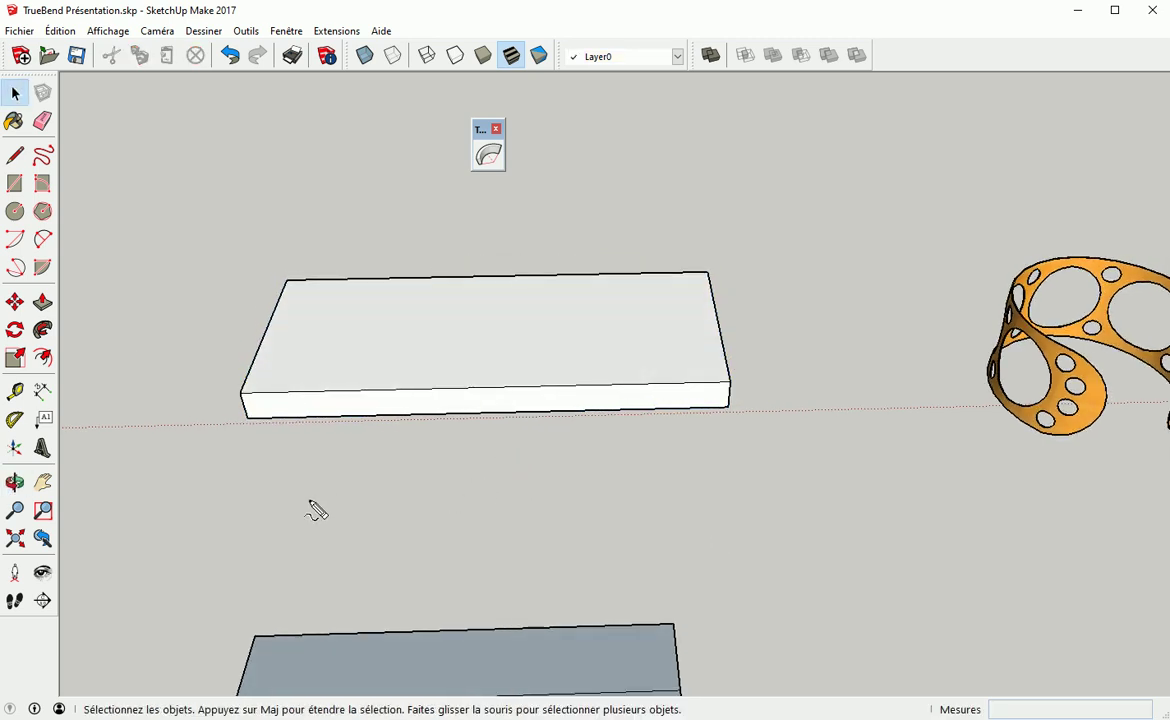
{"action": "mouse_move", "coordinate": [309, 502]}
{"action": "left_mouse_down"}
{"action": "mouse_move", "coordinate": [384, 460]}
{"action": "mouse_move", "coordinate": [575, 444]}
{"action": "mouse_move", "coordinate": [611, 483]}
{"action": "mouse_move", "coordinate": [633, 474]}
{"action": "mouse_move", "coordinate": [540, 413]}
{"action": "mouse_move", "coordinate": [425, 416]}
{"action": "mouse_move", "coordinate": [322, 440]}
{"action": "mouse_move", "coordinate": [292, 490]}
{"action": "mouse_move", "coordinate": [310, 498]}
{"action": "mouse_move", "coordinate": [277, 452]}
{"action": "mouse_move", "coordinate": [385, 405]}
{"action": "mouse_move", "coordinate": [630, 424]}
{"action": "mouse_move", "coordinate": [626, 465]}
{"action": "left_mouse_up"}
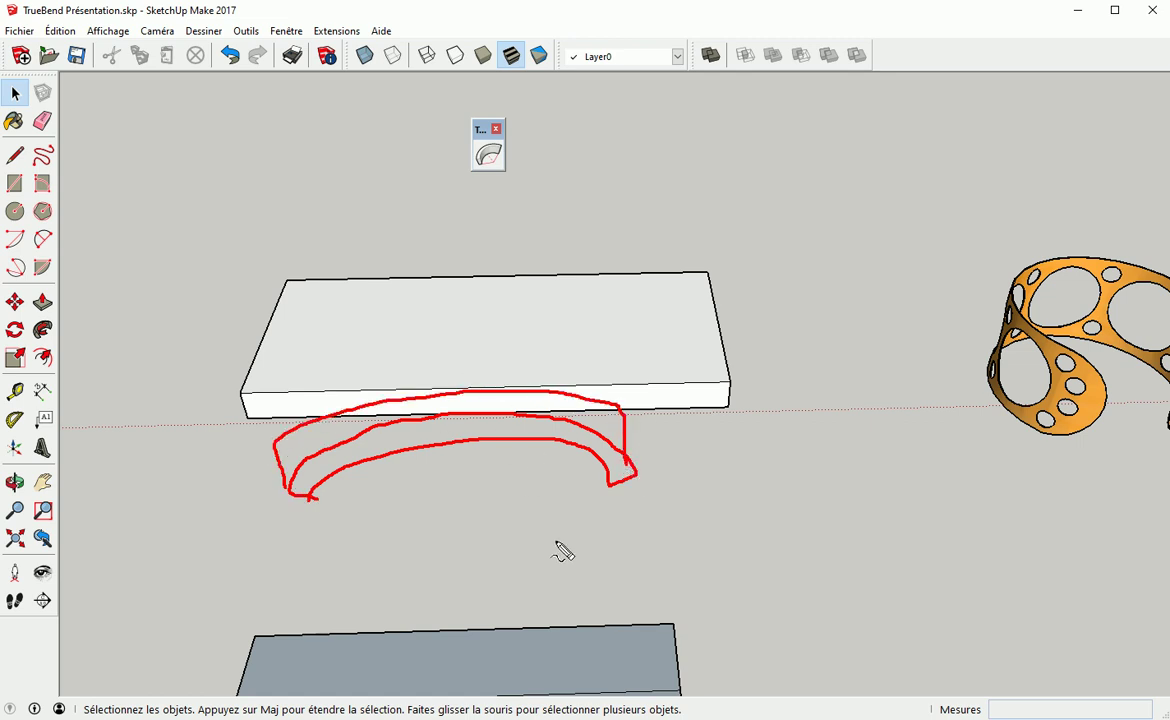
{"action": "key", "text": "Escape"}
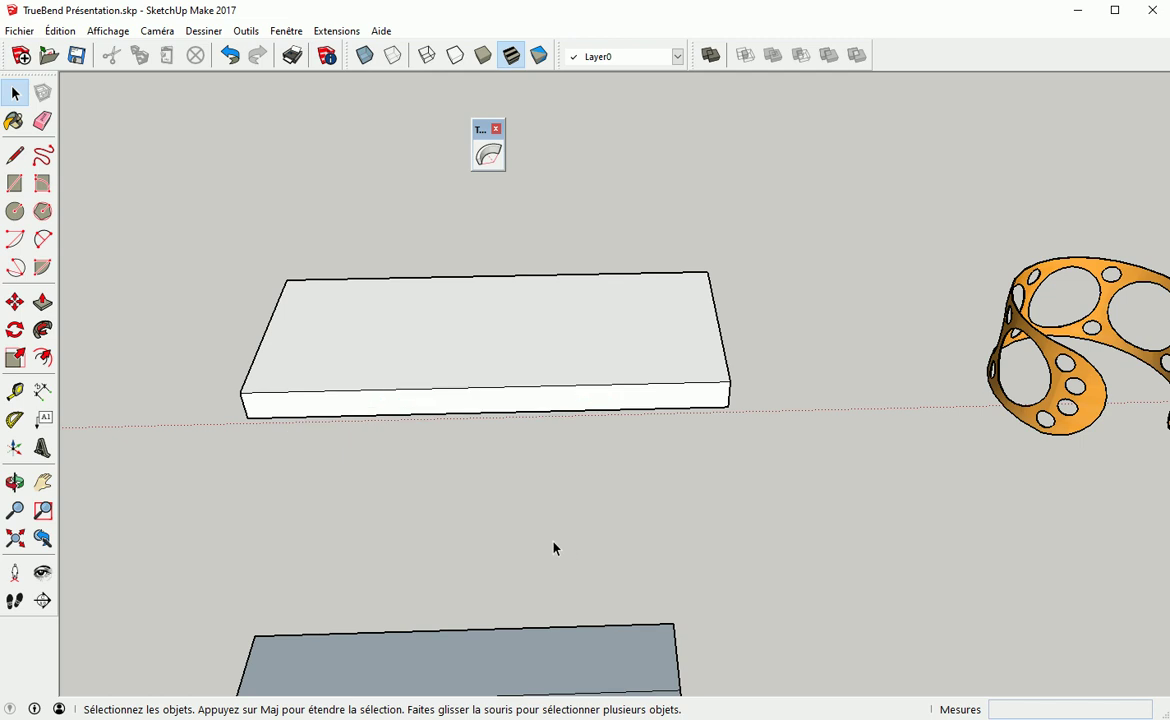
Preview bending the grouped slab to about 84.4° with TrueBend and leave the command without applying it
{"action": "left_click", "coordinate": [538, 368]}
{"action": "left_click", "coordinate": [489, 155]}
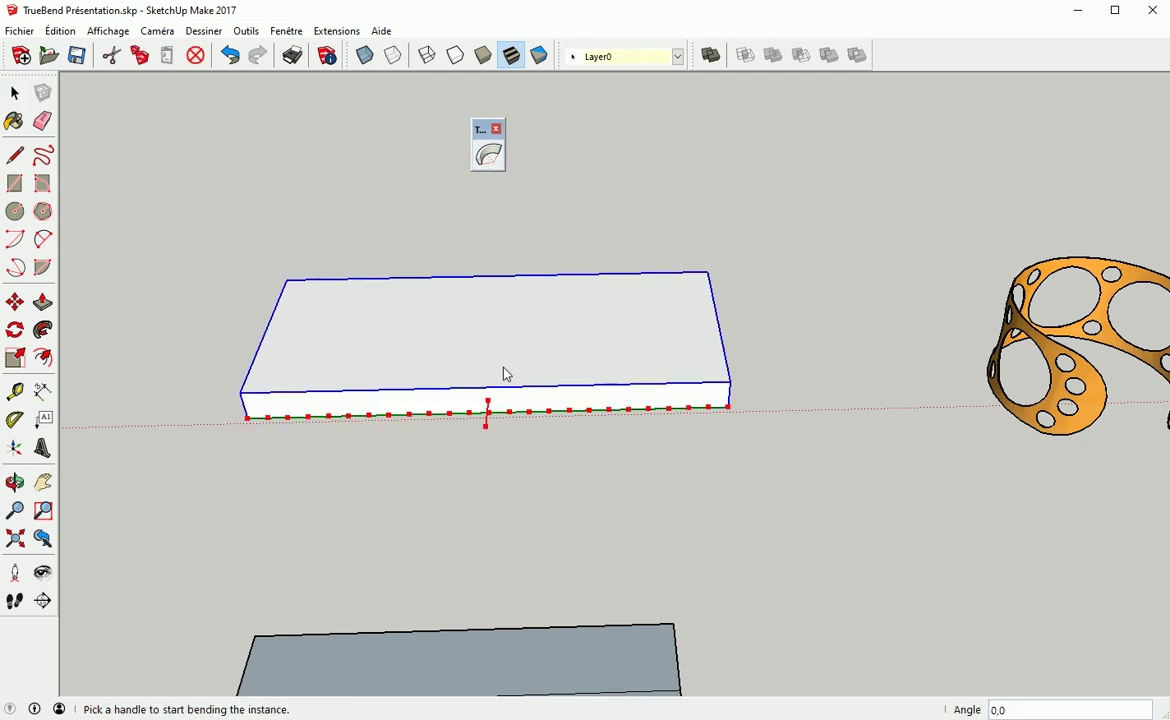
{"action": "left_click_drag", "start_coordinate": [486, 430], "coordinate": [486, 461]}
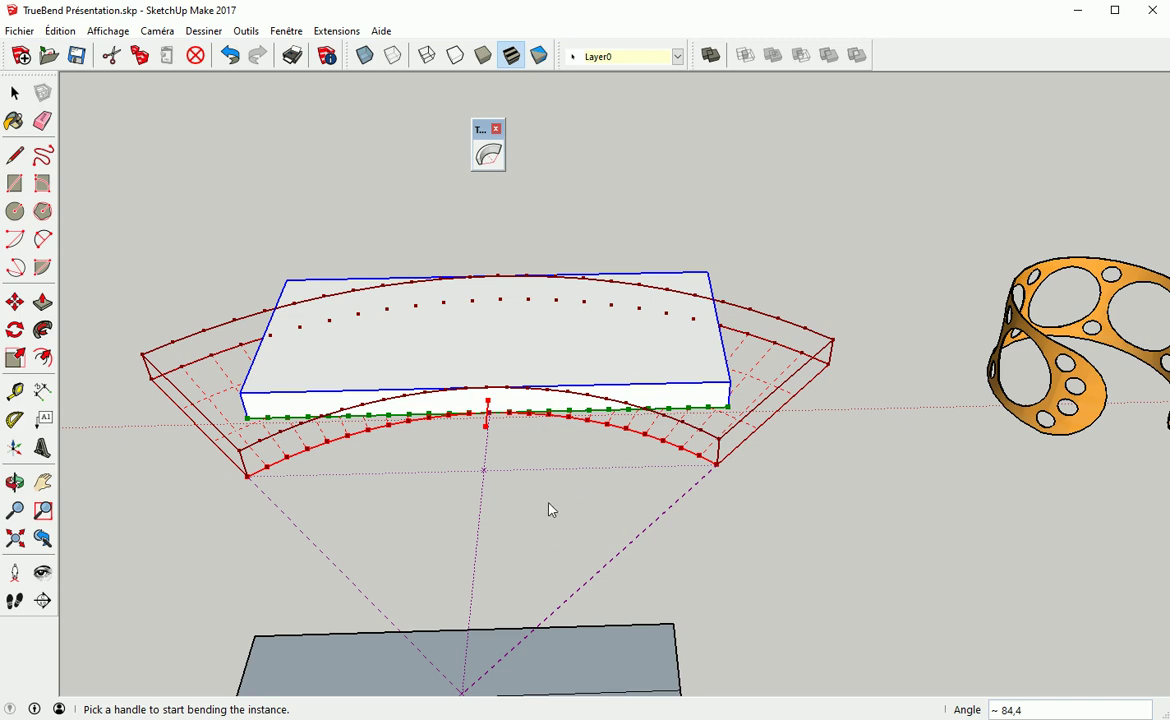
{"action": "key", "text": "Escape"}
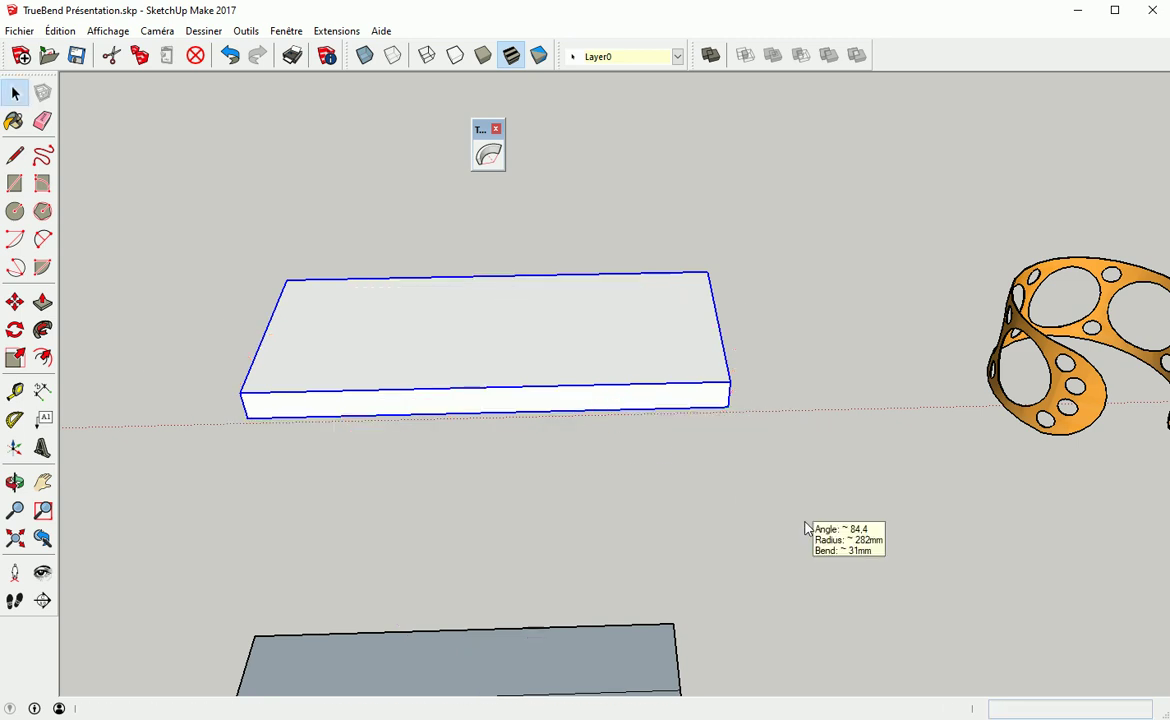
{"action": "key", "text": "space"}
Display the entity information, check the length of the lower front edge inside the slab's group, and leave the group
{"action": "left_click", "coordinate": [587, 484]}
{"action": "double_click", "coordinate": [512, 413]}
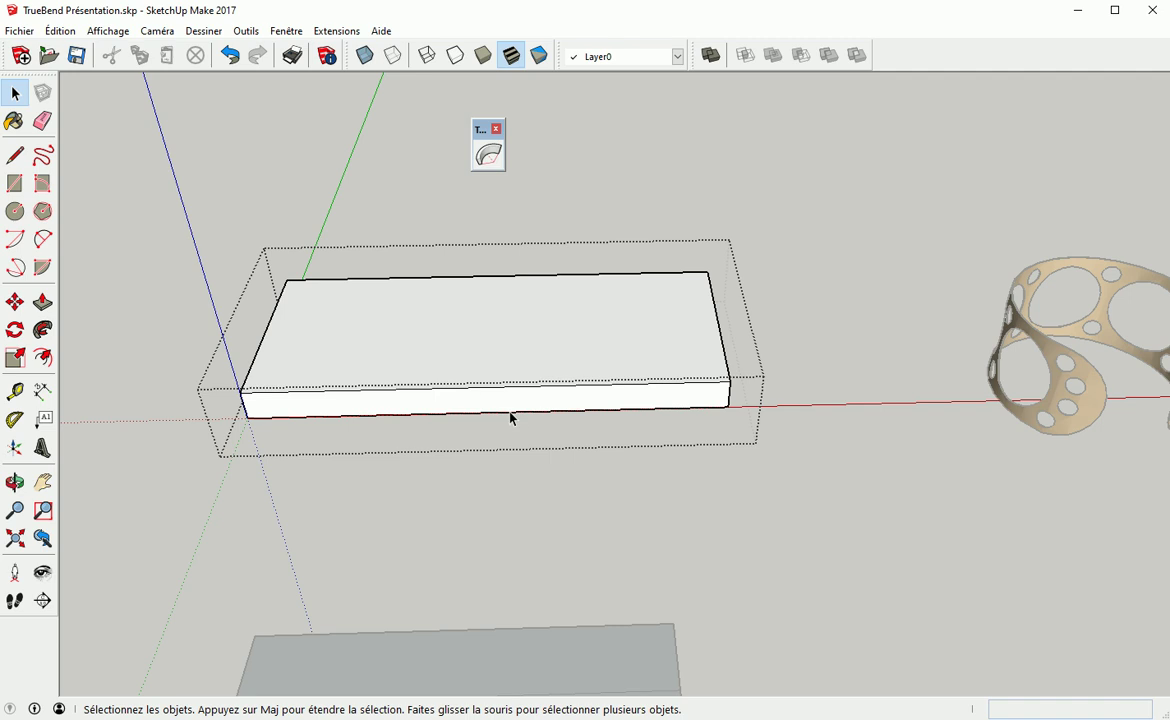
{"action": "left_click", "coordinate": [286, 31]}
{"action": "mouse_move", "coordinate": [319, 52]}
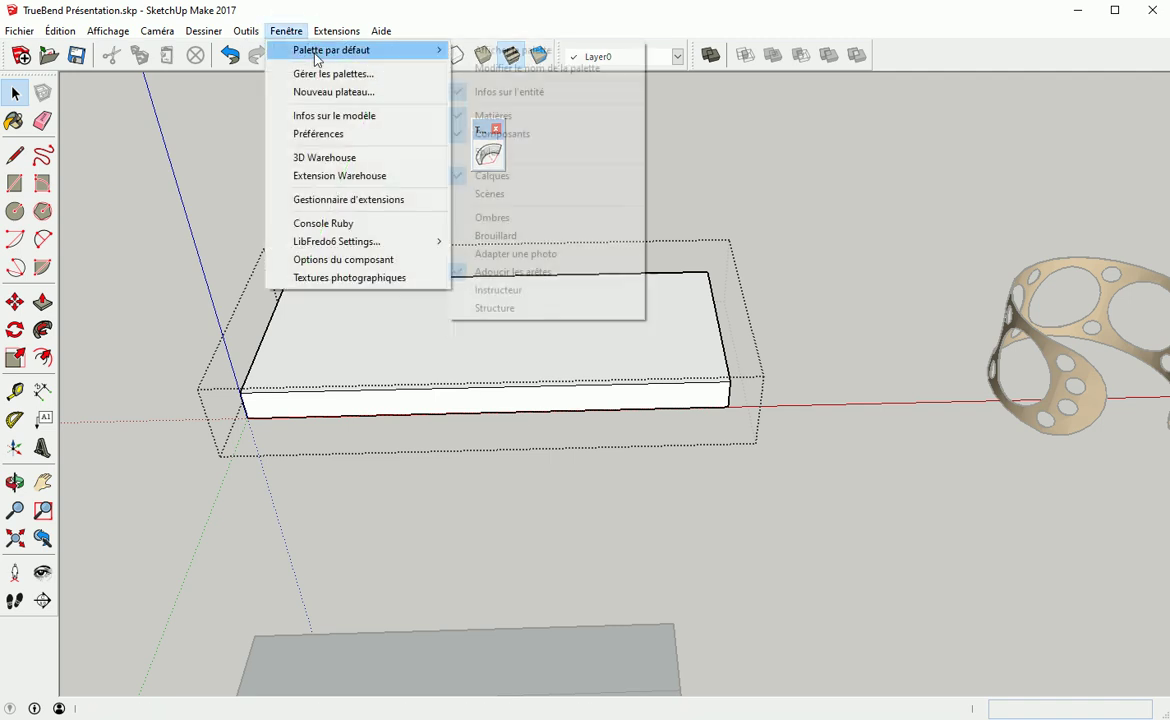
{"action": "left_click", "coordinate": [505, 52]}
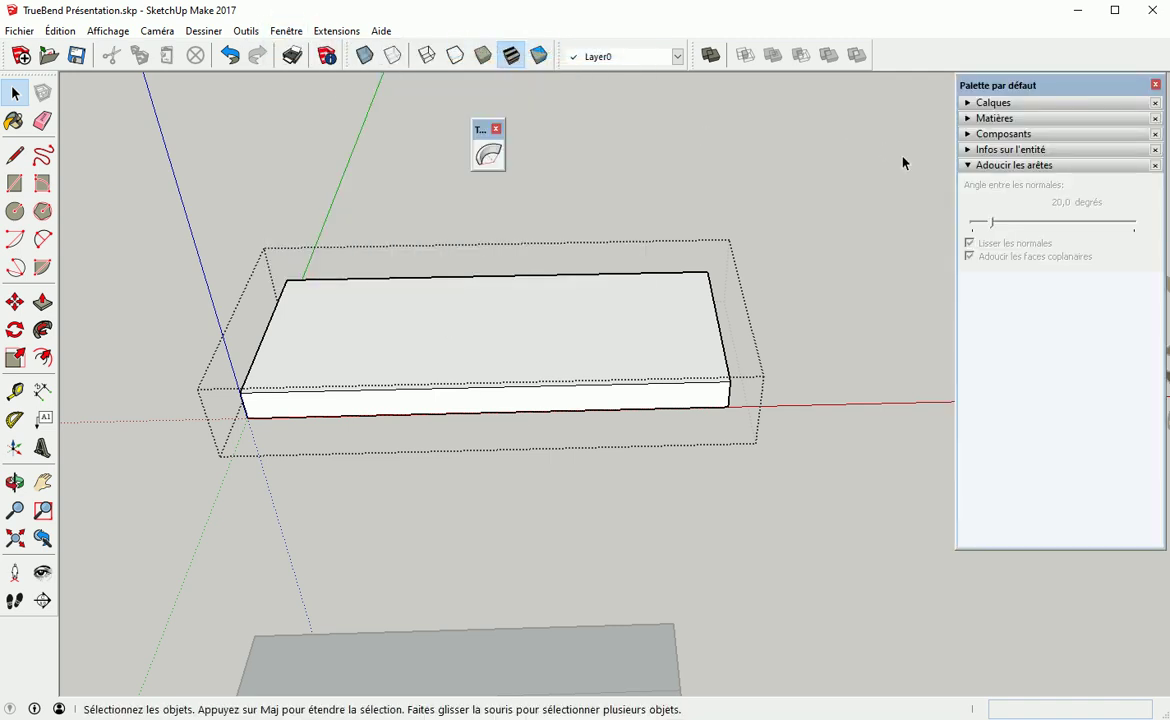
{"action": "left_click", "coordinate": [970, 150]}
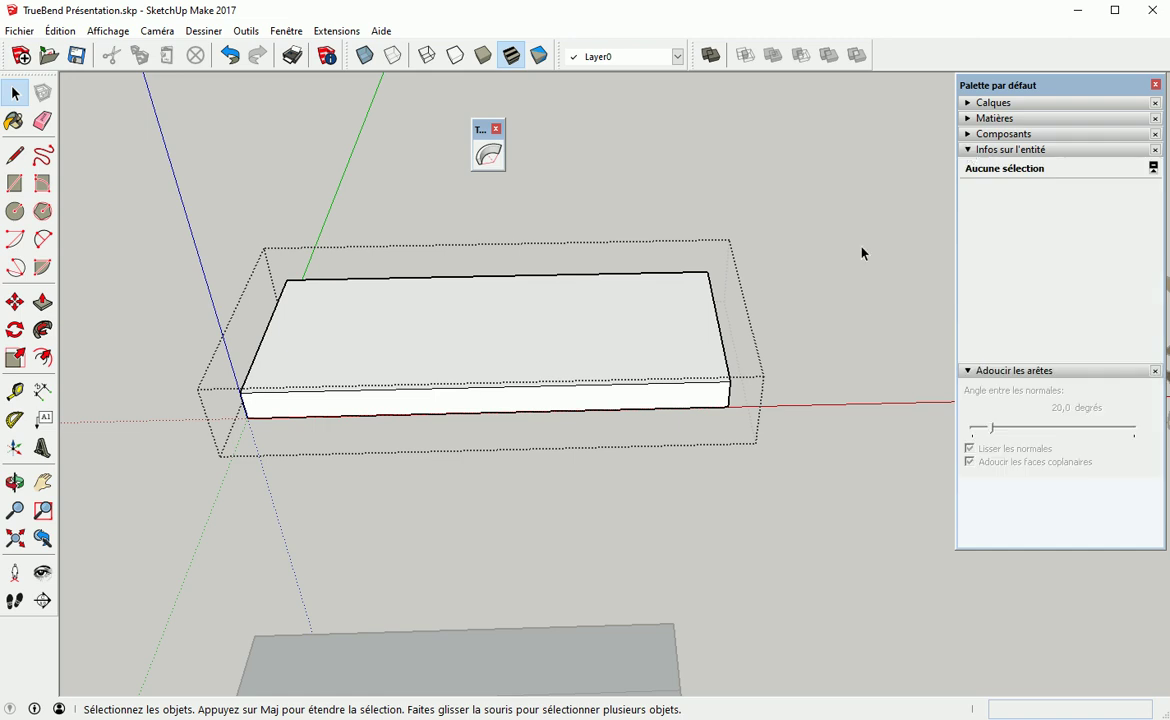
{"action": "left_click", "coordinate": [519, 412]}
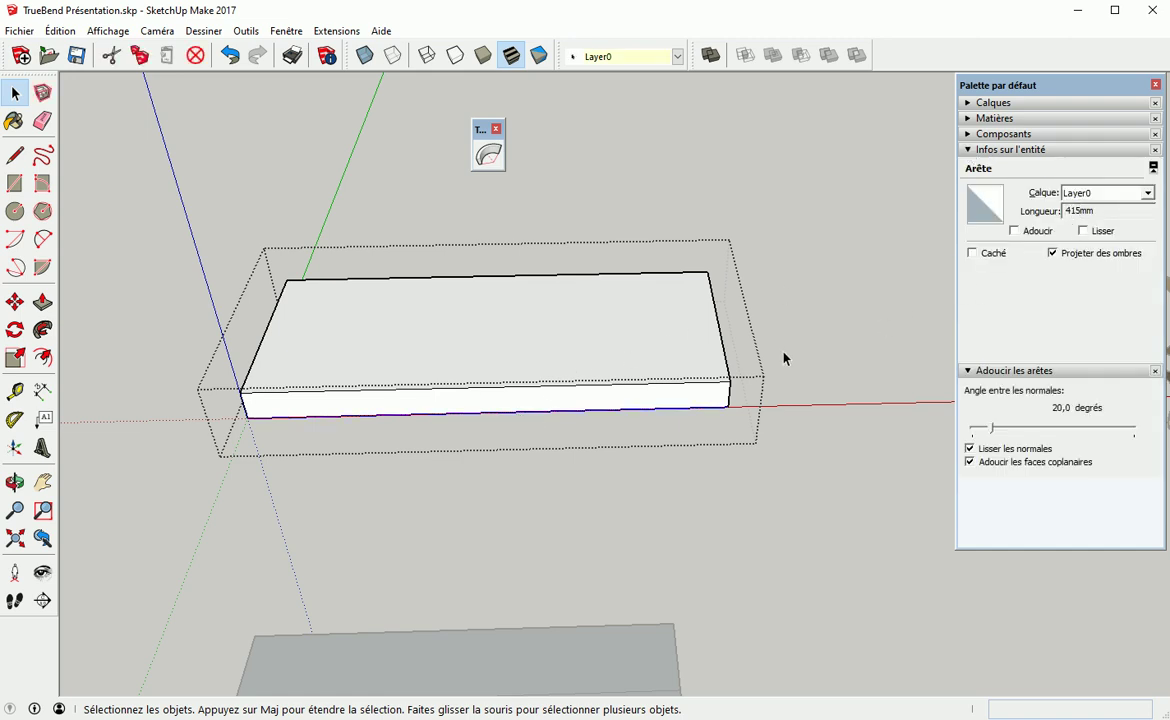
{"action": "left_click", "coordinate": [803, 297]}
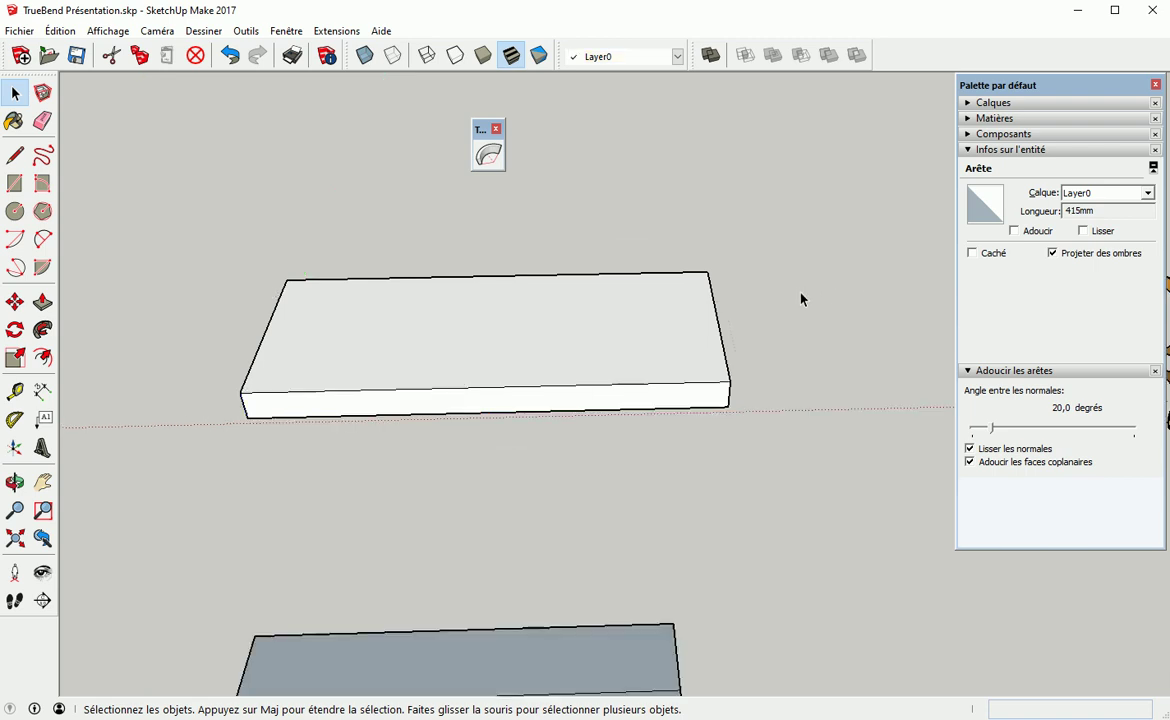
Bend the grouped slab with TrueBend so its ends curve toward the front, apply the bend, and deselect the slab
{"action": "left_click", "coordinate": [483, 324]}
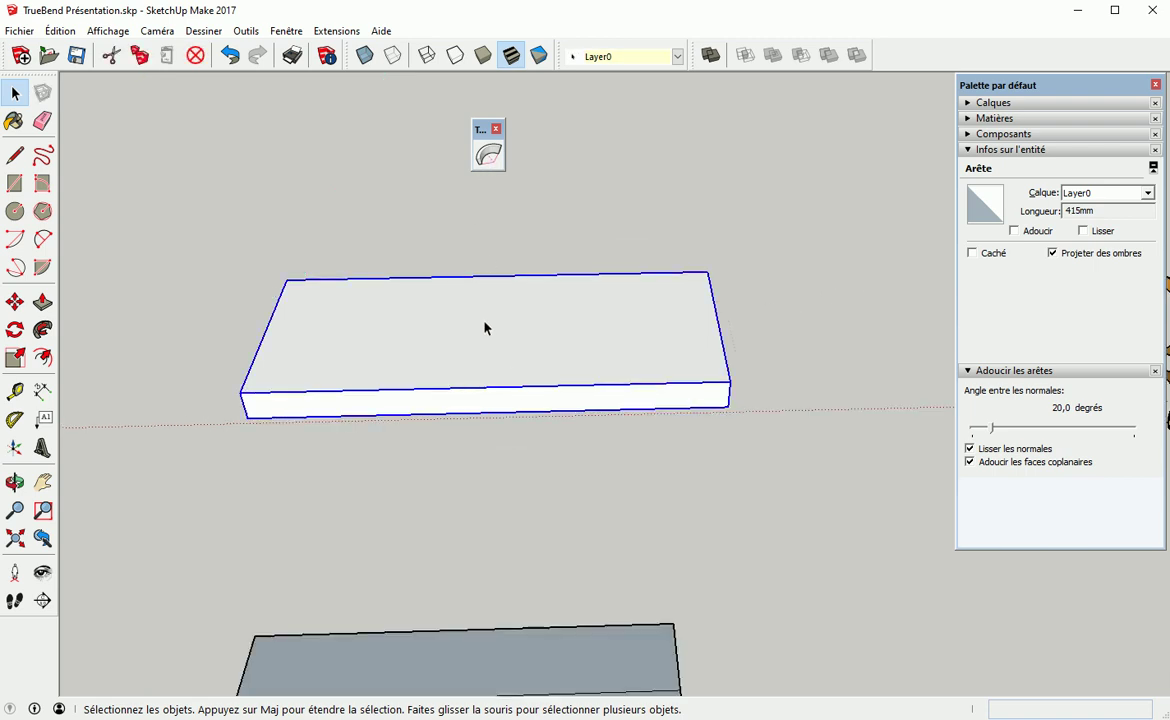
{"action": "left_click", "coordinate": [490, 157]}
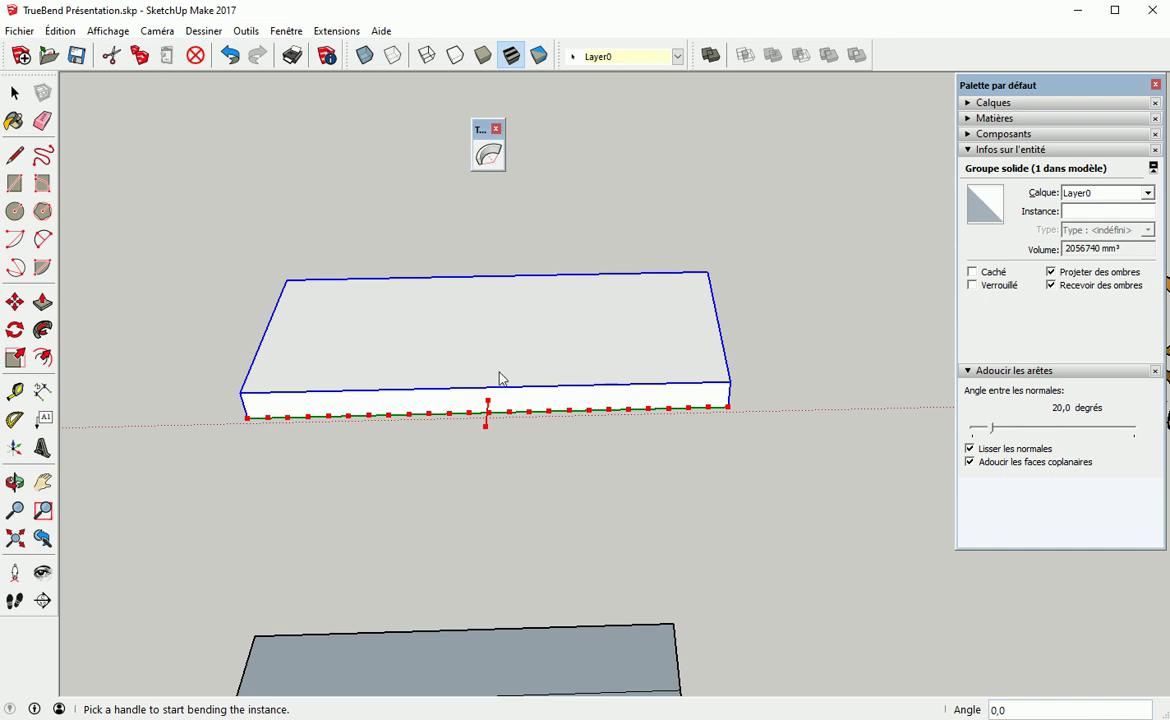
{"action": "left_click_drag", "start_coordinate": [487, 431], "coordinate": [487, 467]}
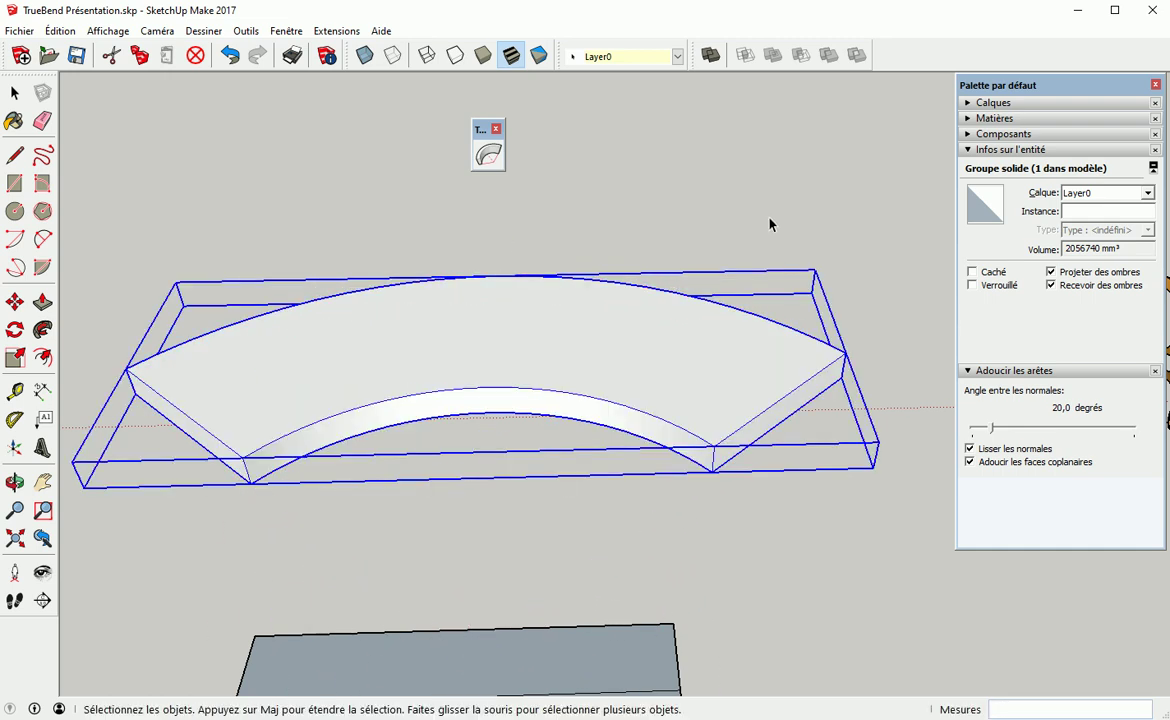
{"action": "left_click", "coordinate": [740, 228]}
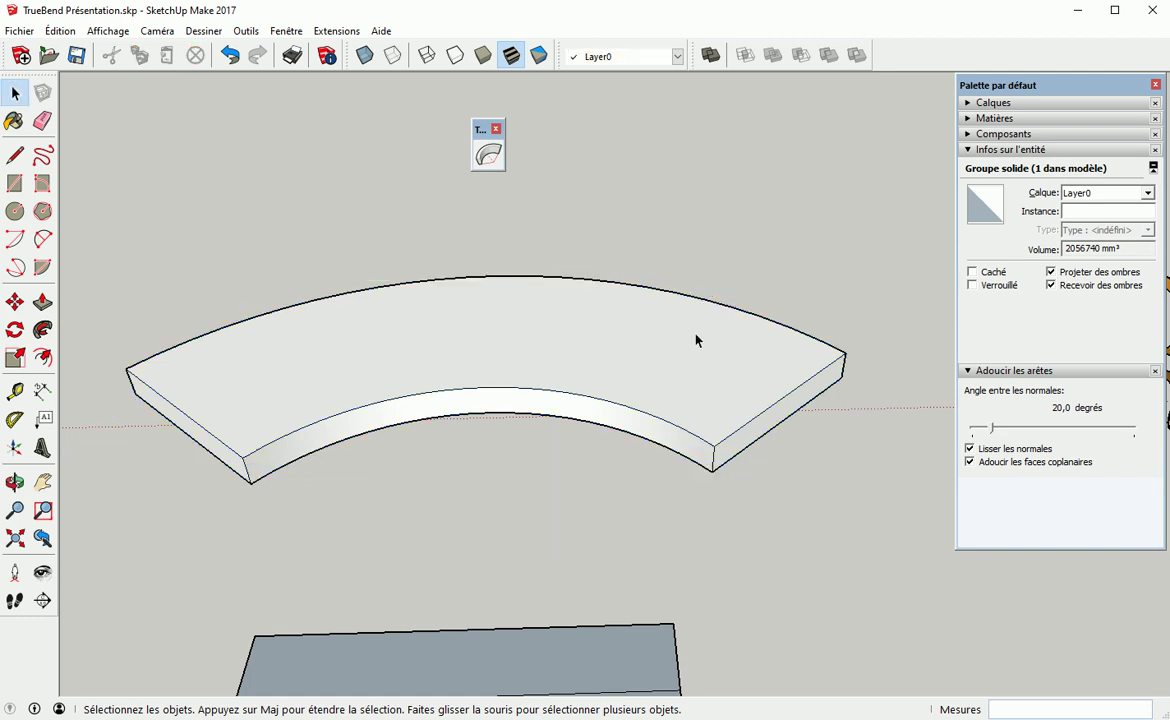
Open the bent slab's group in X-ray view and check the total length of the segments forming its upper inner curve
{"action": "left_click", "coordinate": [637, 373]}
{"action": "scroll", "coordinate": [615, 349], "scroll_direction": "down", "scroll_amount": 2}
{"action": "middle_click_drag", "start_coordinate": [615, 349], "coordinate": [701, 447]}
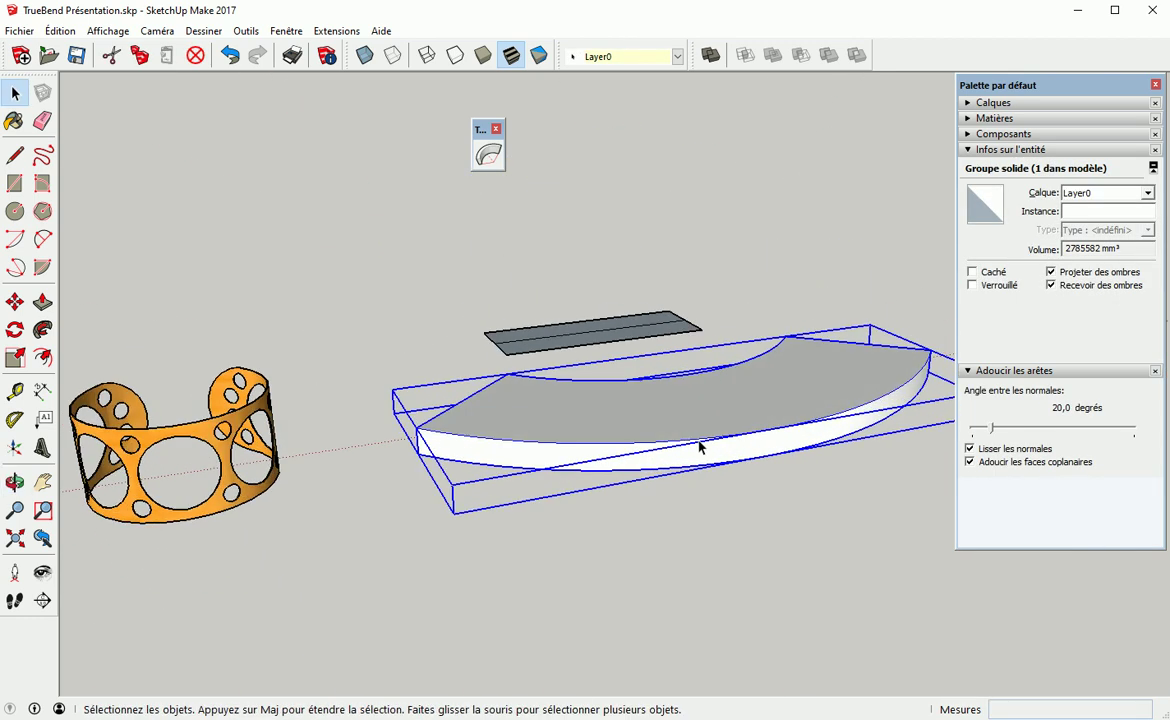
{"action": "double_click", "coordinate": [696, 418]}
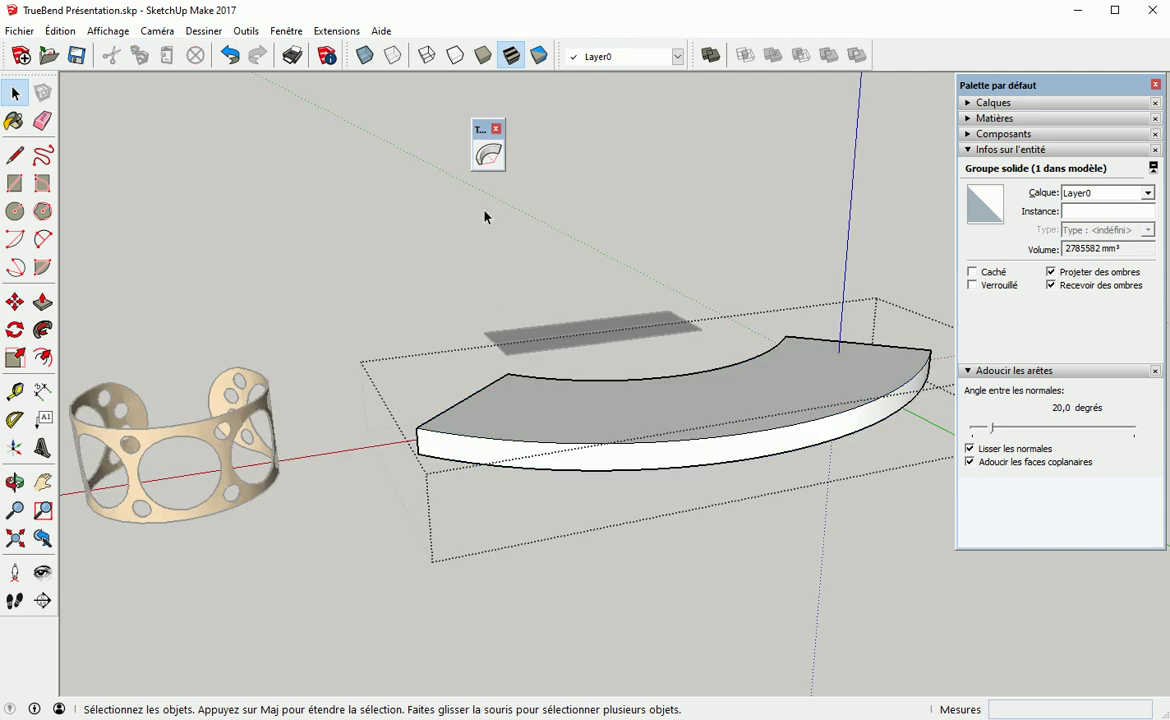
{"action": "left_click", "coordinate": [364, 55]}
{"action": "middle_click_drag", "start_coordinate": [681, 373], "coordinate": [546, 349]}
{"action": "left_click_drag", "start_coordinate": [508, 358], "coordinate": [840, 382]}
{"action": "middle_click_drag", "start_coordinate": [574, 391], "coordinate": [630, 450]}
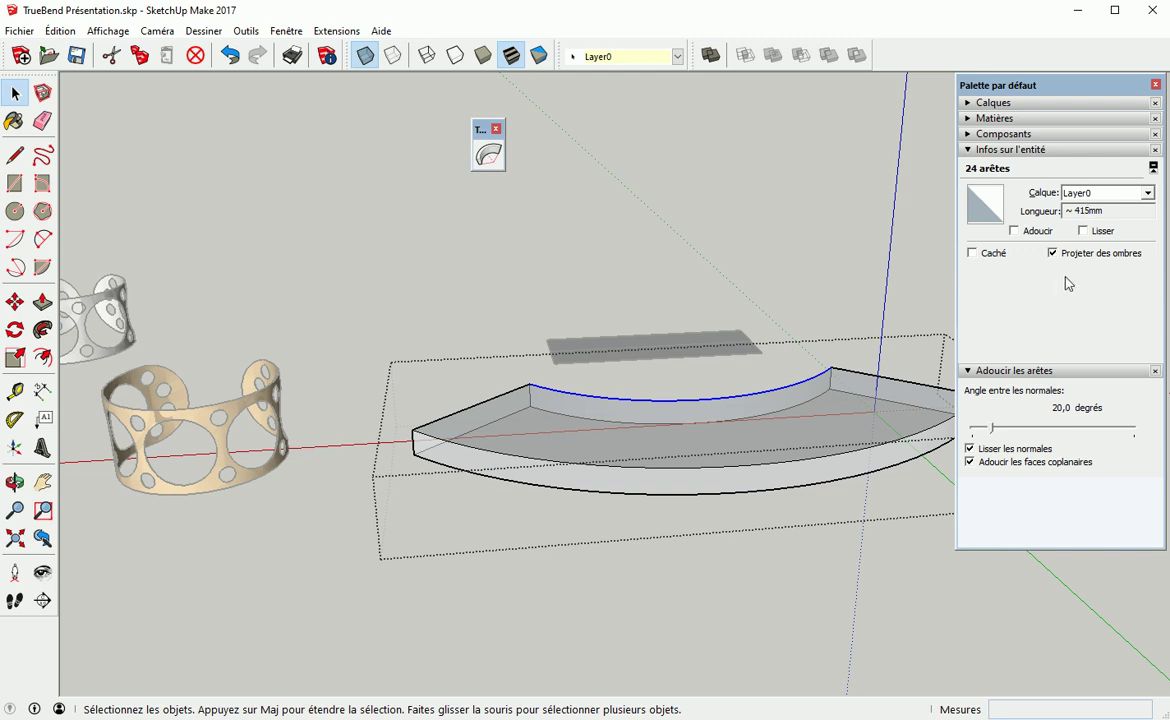
Check the length of a single segment of the inner curve, leave the group, and turn off X-ray view
{"action": "left_click", "coordinate": [581, 385]}
{"action": "scroll", "coordinate": [559, 397], "scroll_direction": "up", "scroll_amount": 2}
{"action": "left_click", "coordinate": [569, 396]}
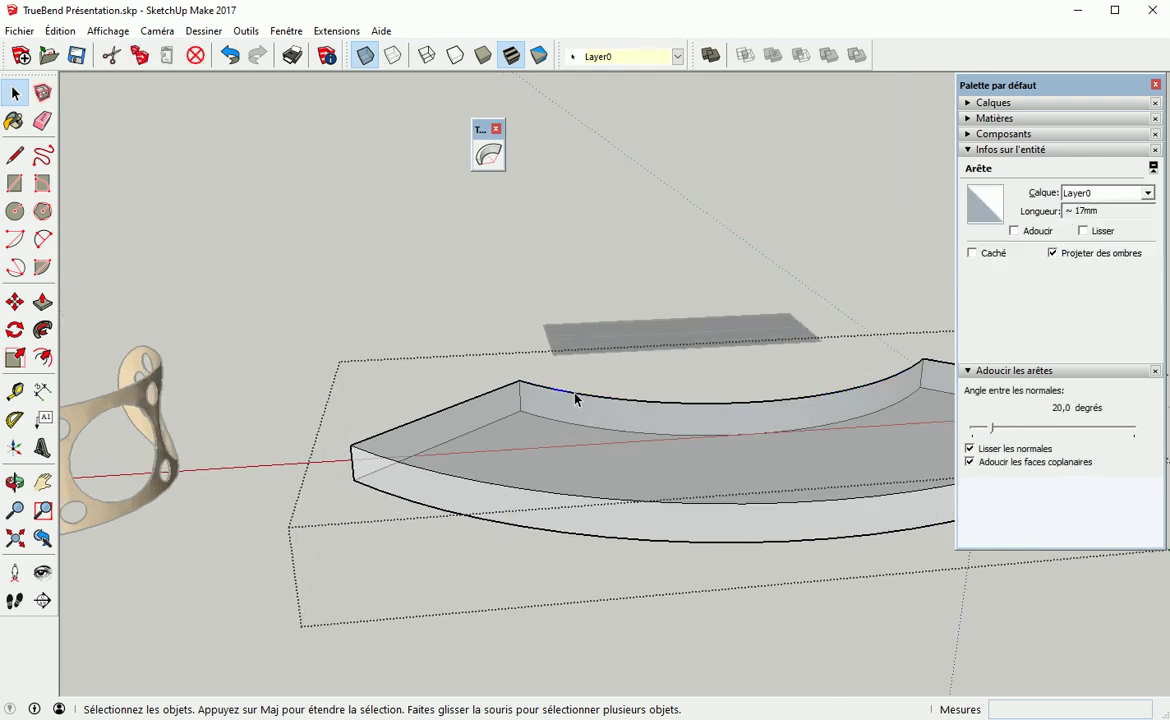
{"action": "left_click", "coordinate": [475, 334]}
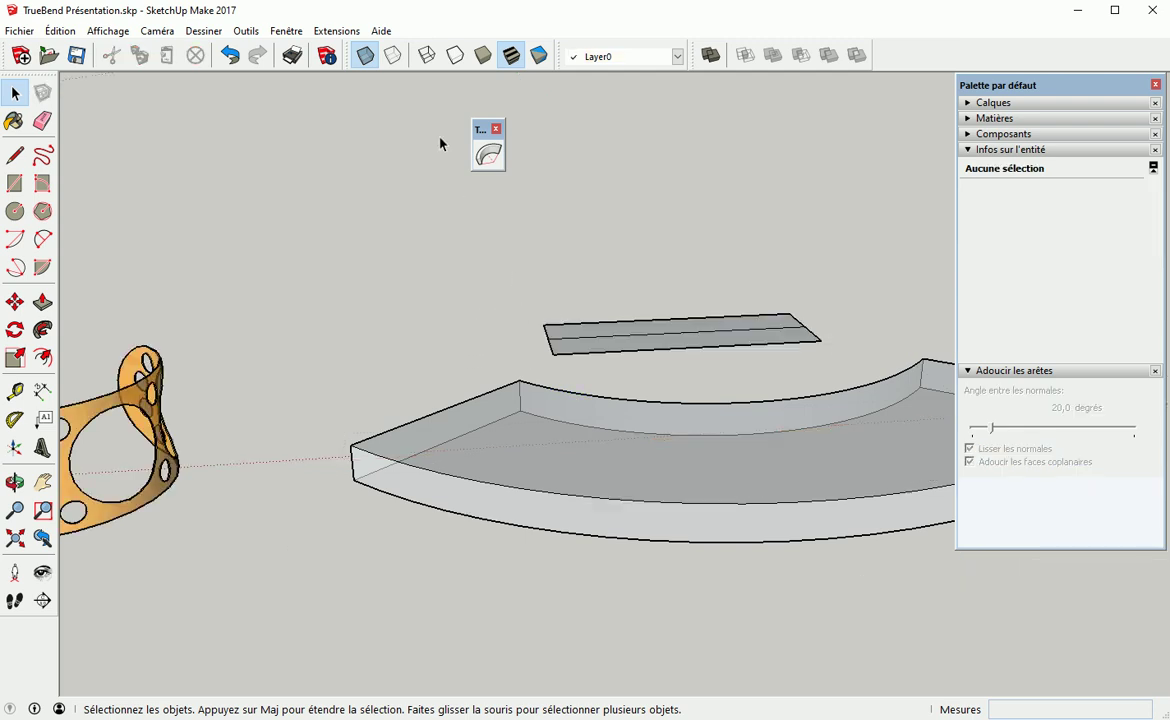
{"action": "left_click", "coordinate": [366, 58]}
{"action": "middle_click_drag", "start_coordinate": [351, 326], "coordinate": [610, 433]}
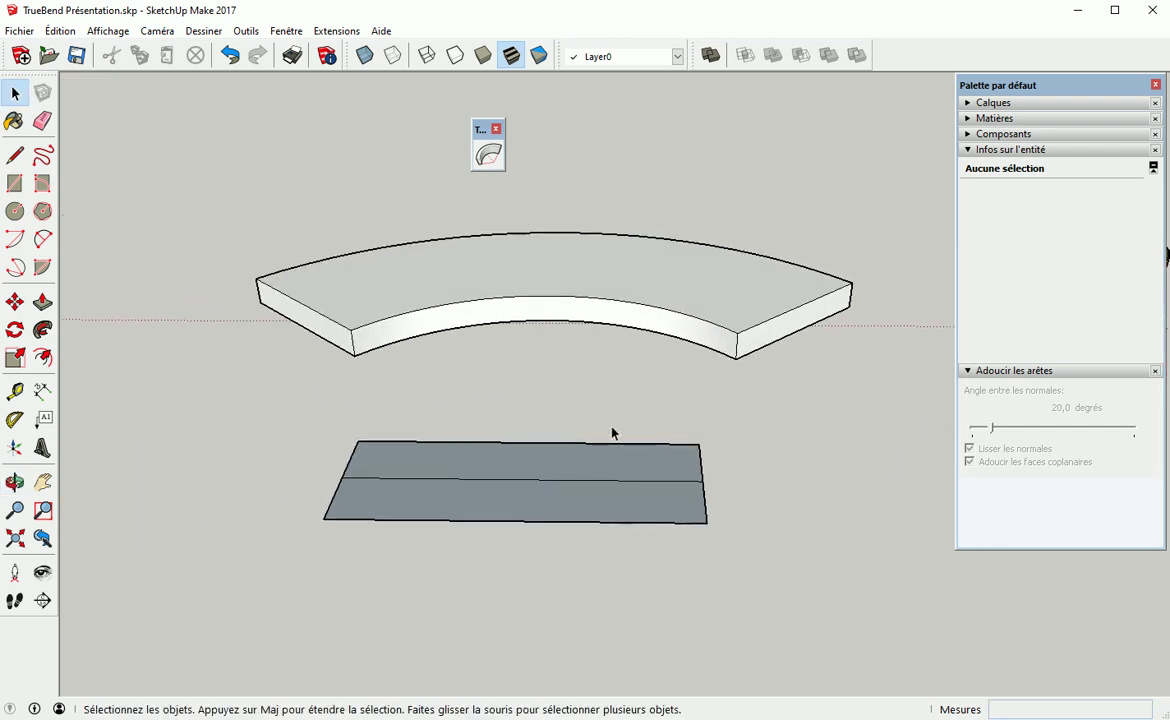
{"action": "middle_click_drag", "start_coordinate": [567, 393], "coordinate": [575, 442]}
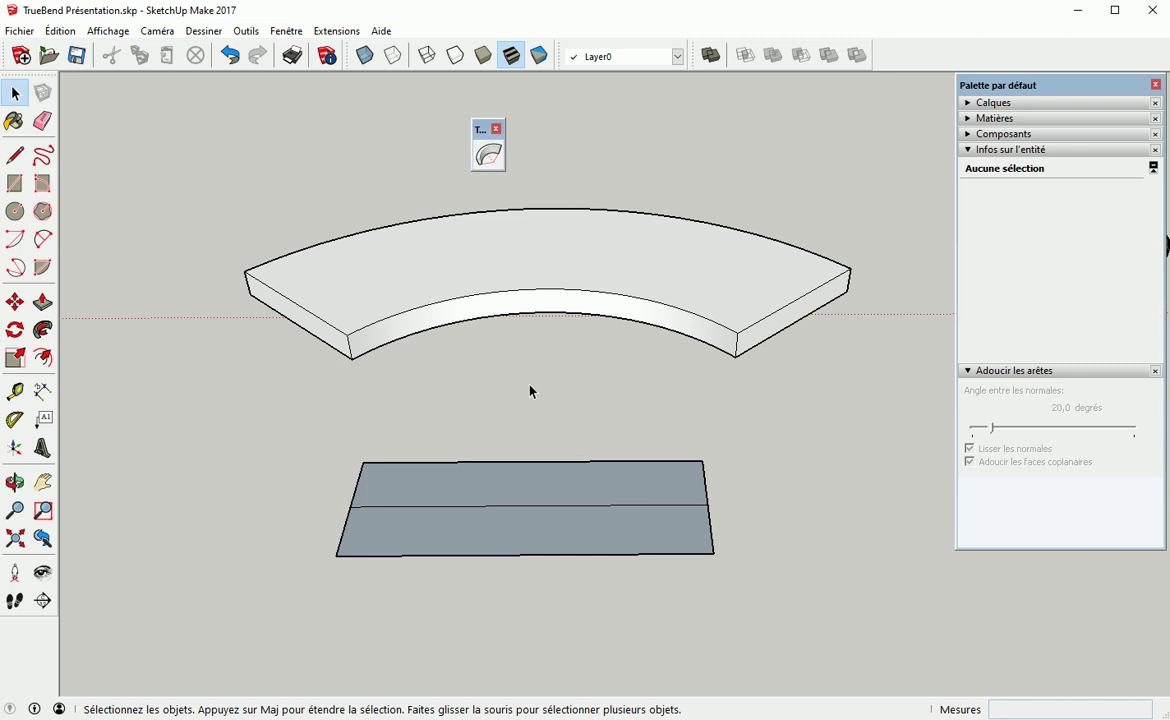
Preview bending the thin grey panel group to about 87.6° with TrueBend, examine the bend options, and cancel the bend
{"action": "left_click", "coordinate": [533, 545]}
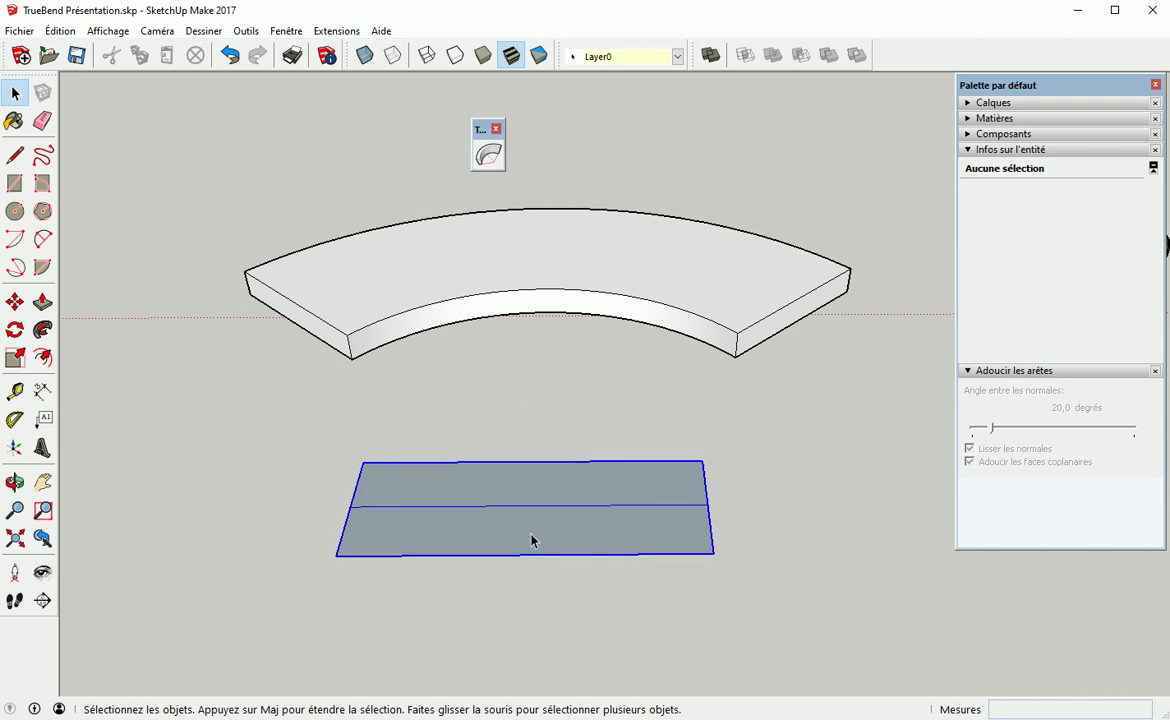
{"action": "left_click", "coordinate": [489, 156]}
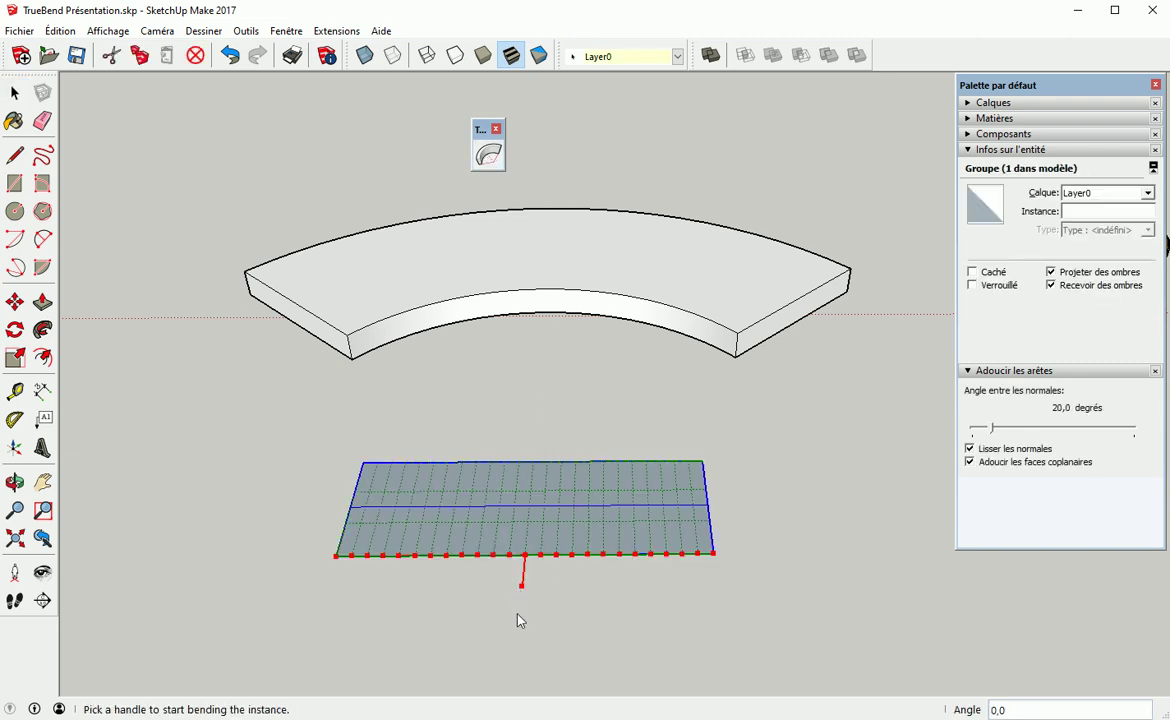
{"action": "left_click_drag", "start_coordinate": [522, 590], "coordinate": [522, 620]}
{"action": "middle_click_drag", "start_coordinate": [474, 623], "coordinate": [525, 530]}
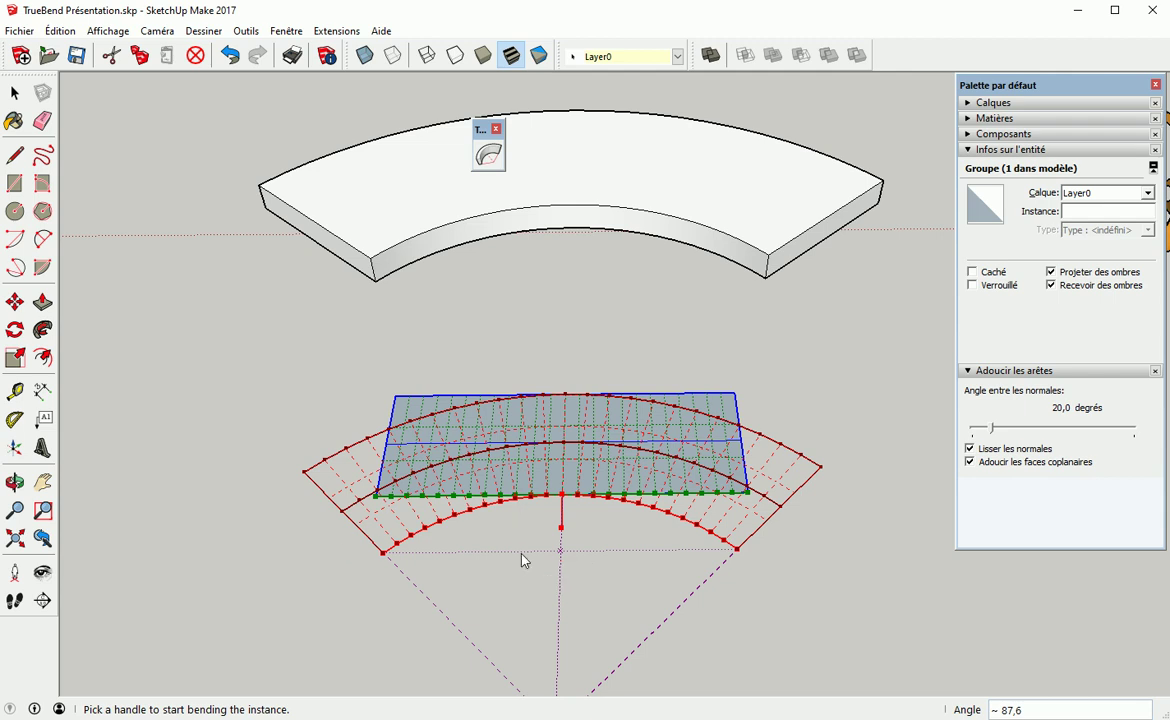
{"action": "right_click", "coordinate": [608, 428]}
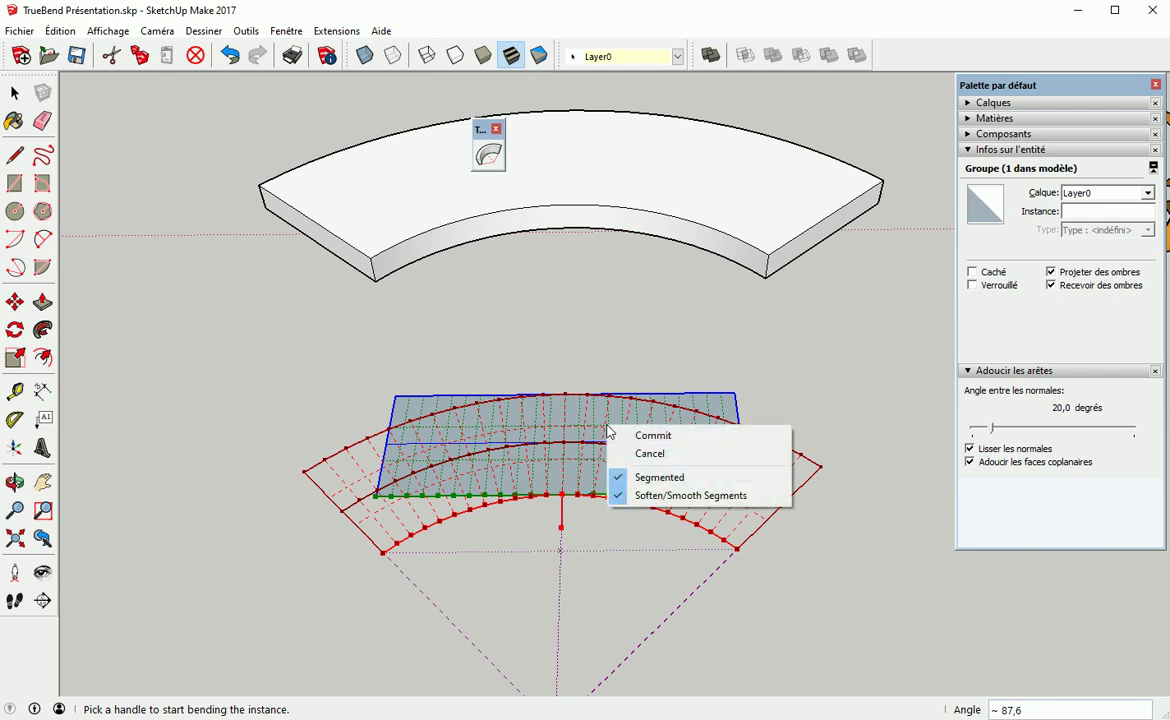
{"action": "left_click", "coordinate": [598, 534]}
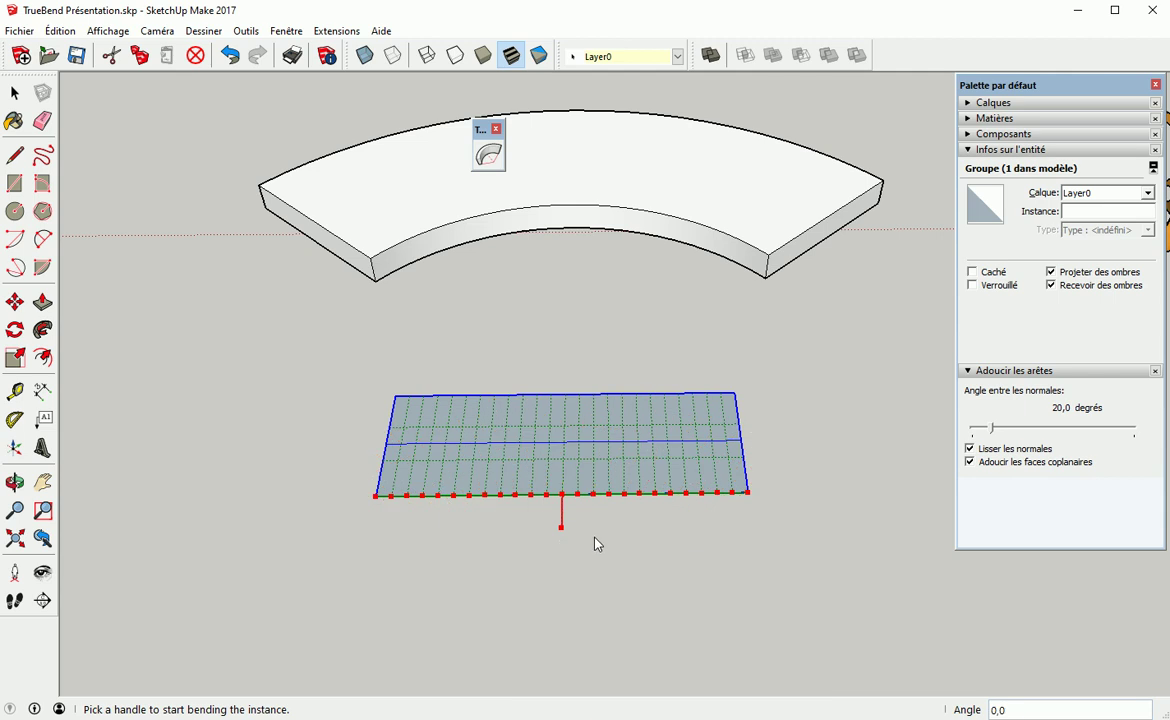
{"action": "key", "text": "Escape"}
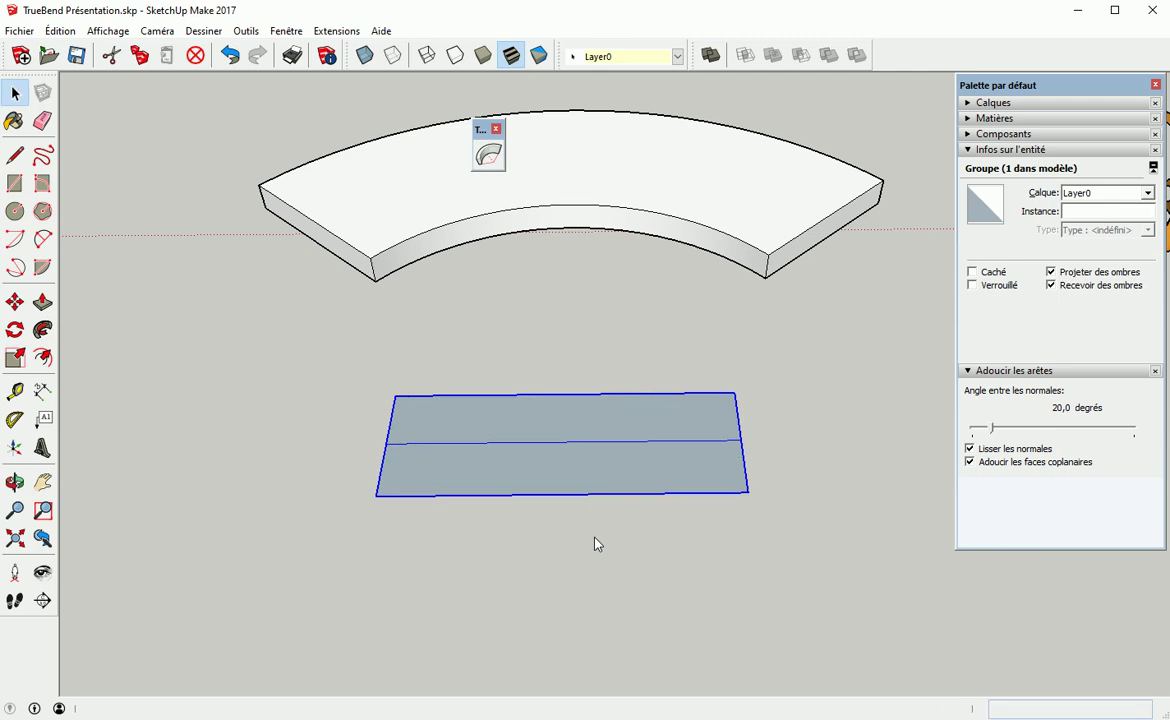
{"action": "key", "text": "space"}
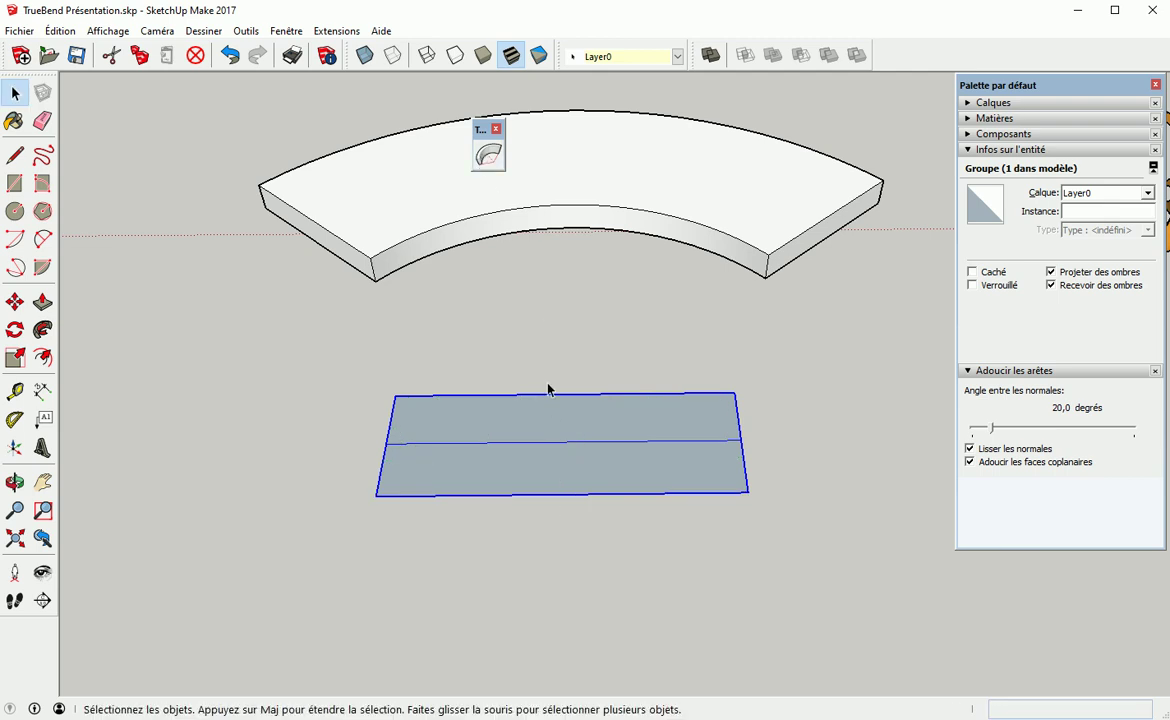
Preview bending the thin grey panel group again, to about 89.8°, and leave TrueBend without applying it
{"action": "left_click", "coordinate": [488, 155]}
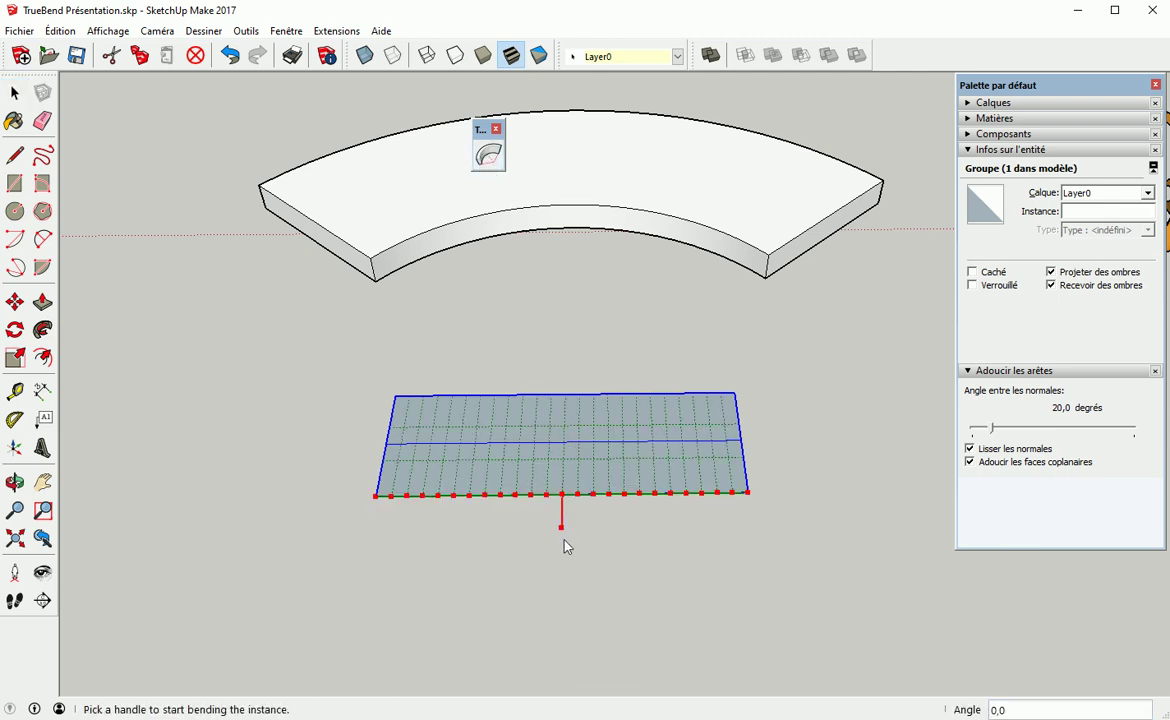
{"action": "left_click_drag", "start_coordinate": [564, 536], "coordinate": [561, 556]}
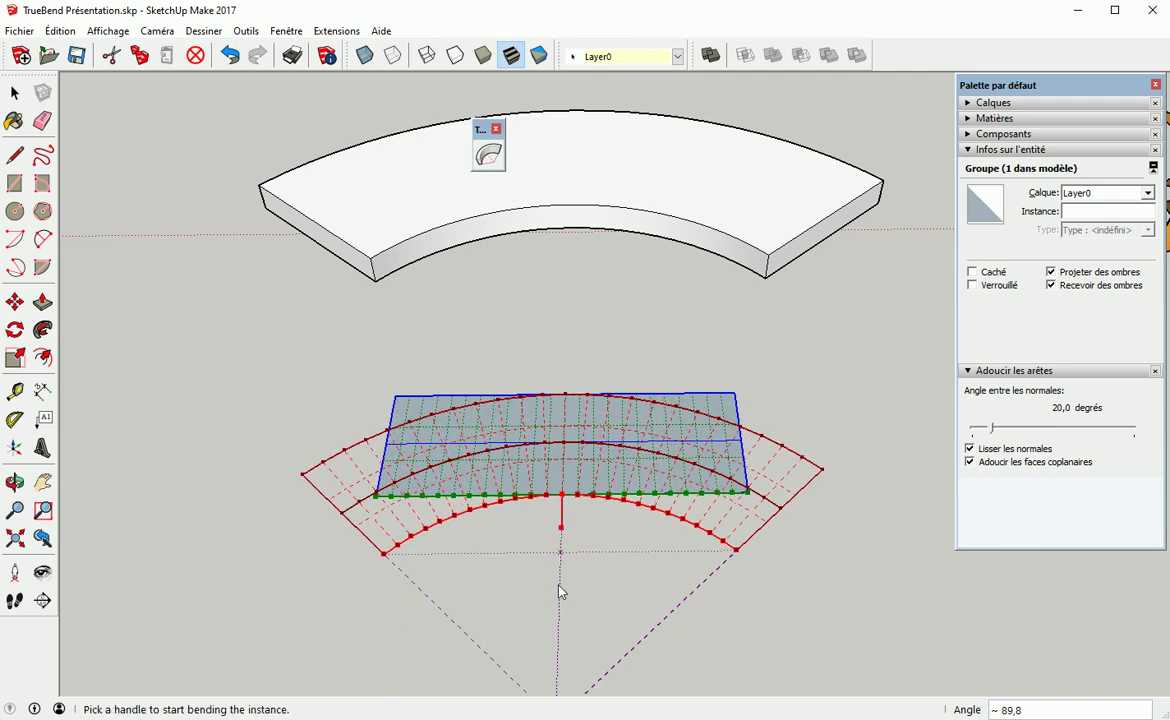
{"action": "key", "text": "space"}
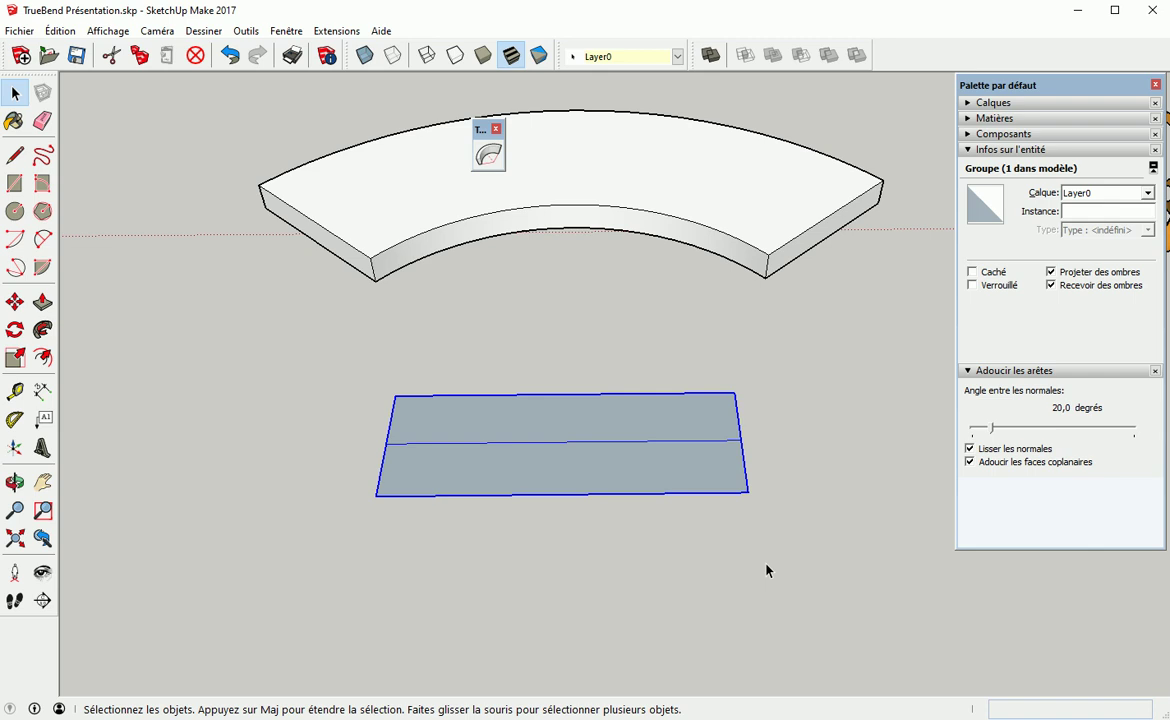
Undo the slab's bend
{"action": "key", "text": "ctrl+z"}
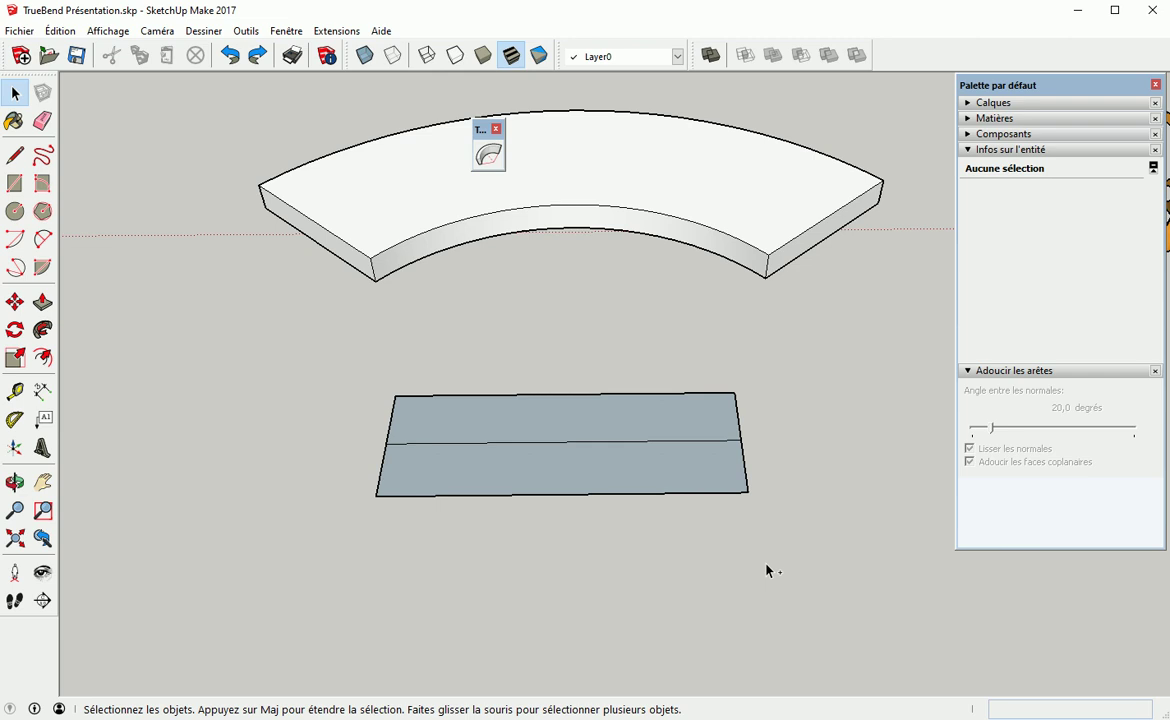
{"action": "key", "text": "ctrl+z"}
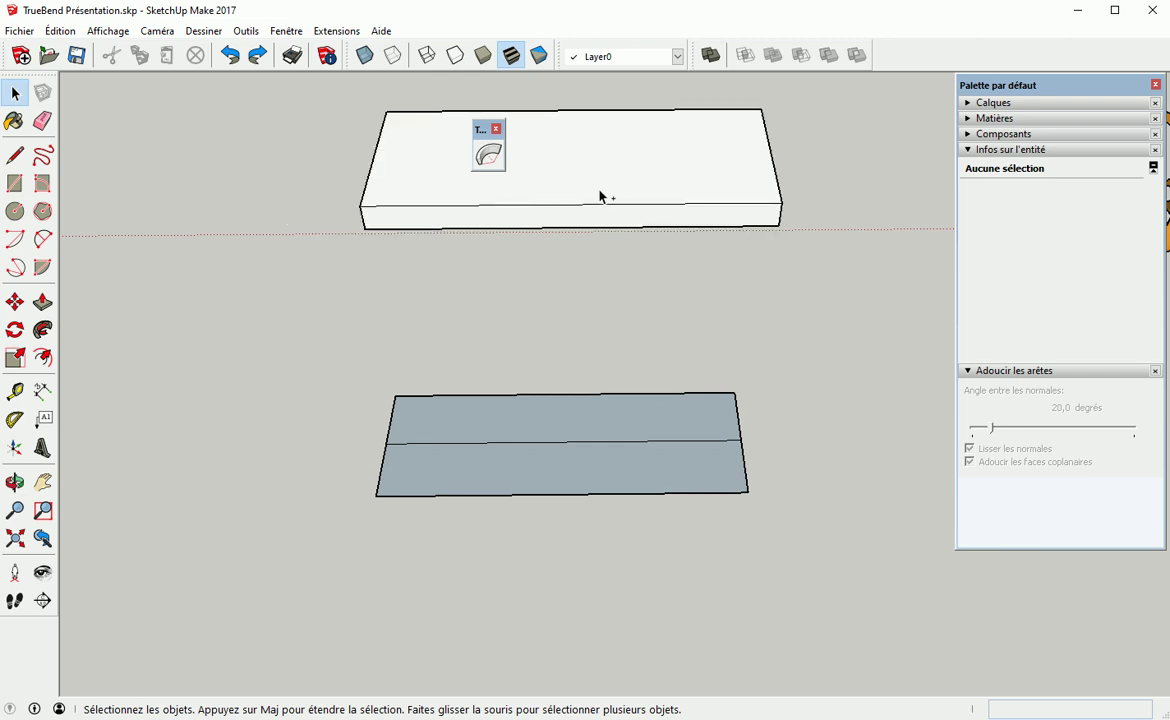
Delete the thin grey panel group in front of the slab
{"action": "left_click", "coordinate": [599, 480]}
{"action": "key", "text": "Delete"}
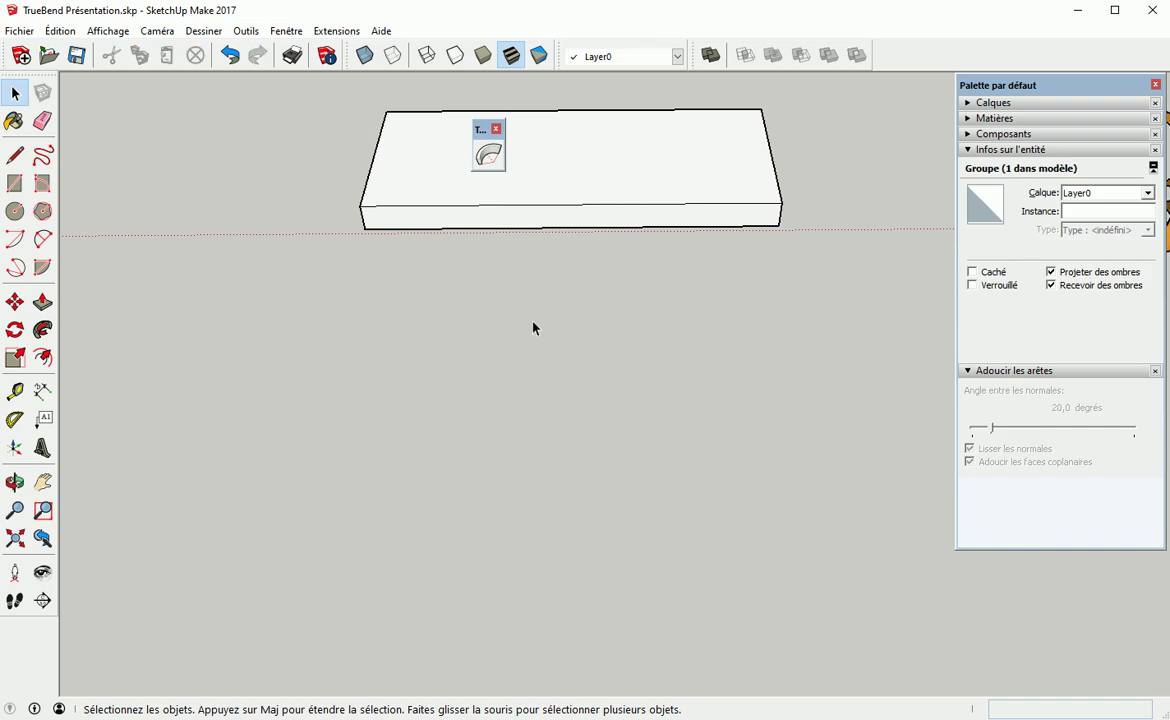
Start TrueBend on the rectangular slab and compare its bend handle's orientation with the other sample objects in the scene
{"action": "middle_click_drag", "start_coordinate": [535, 337], "coordinate": [548, 459]}
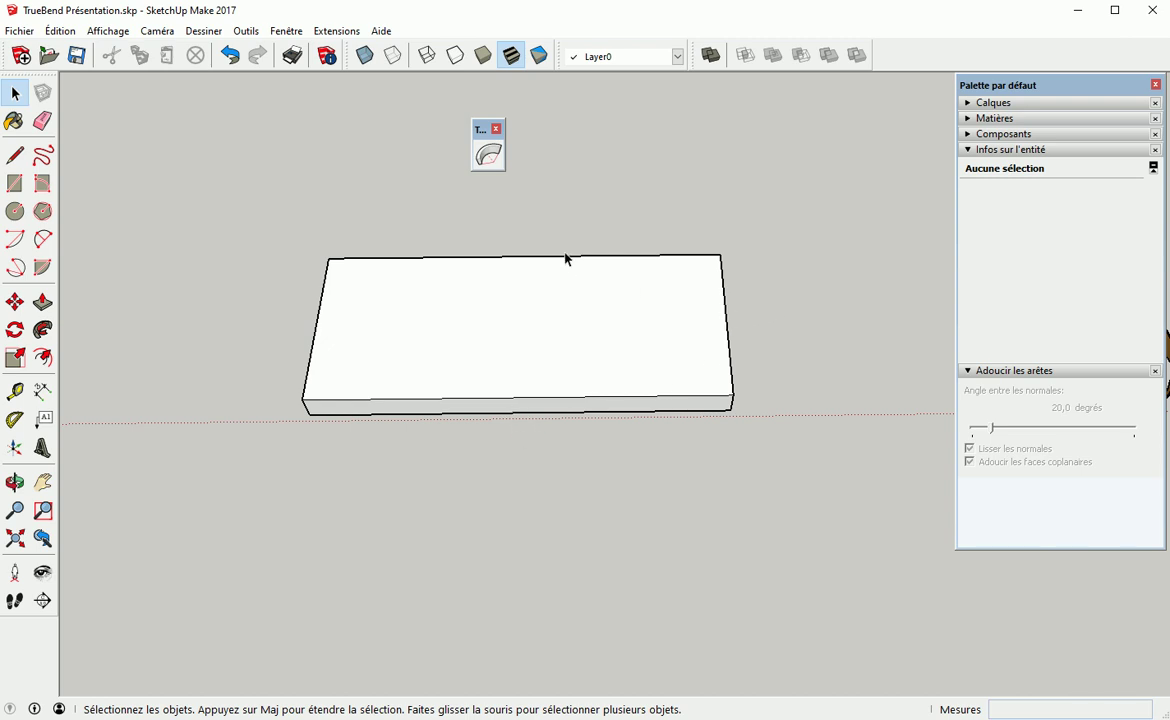
{"action": "left_click", "coordinate": [491, 313]}
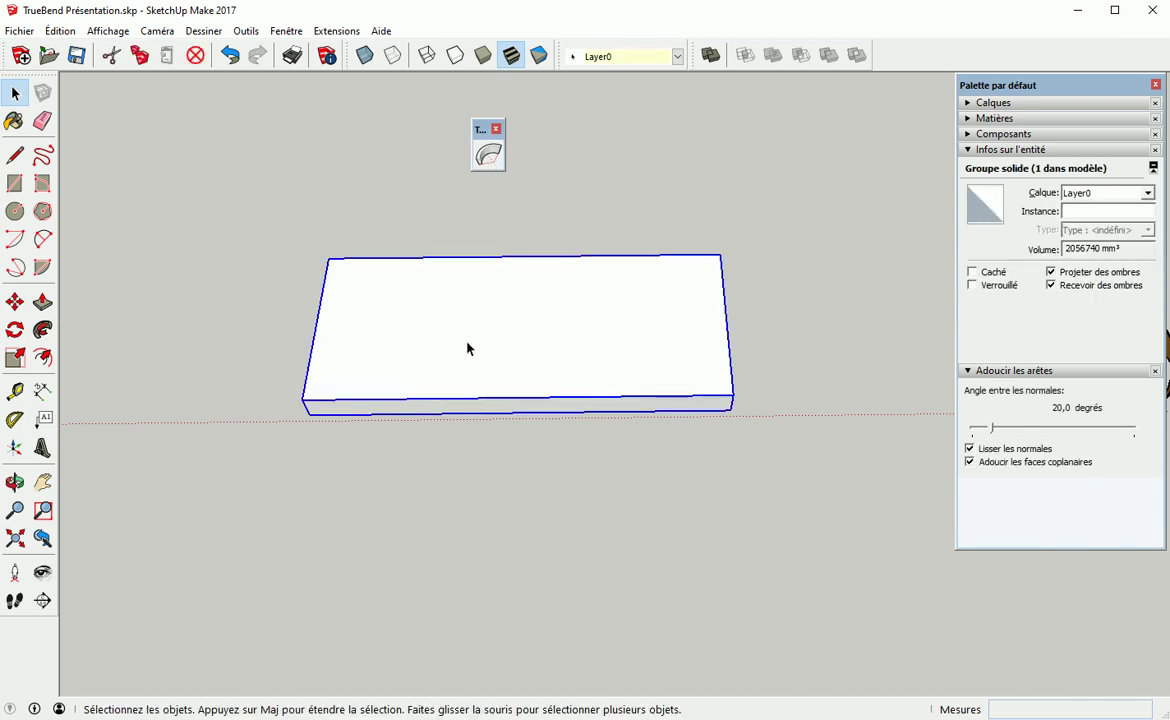
{"action": "left_click", "coordinate": [488, 155]}
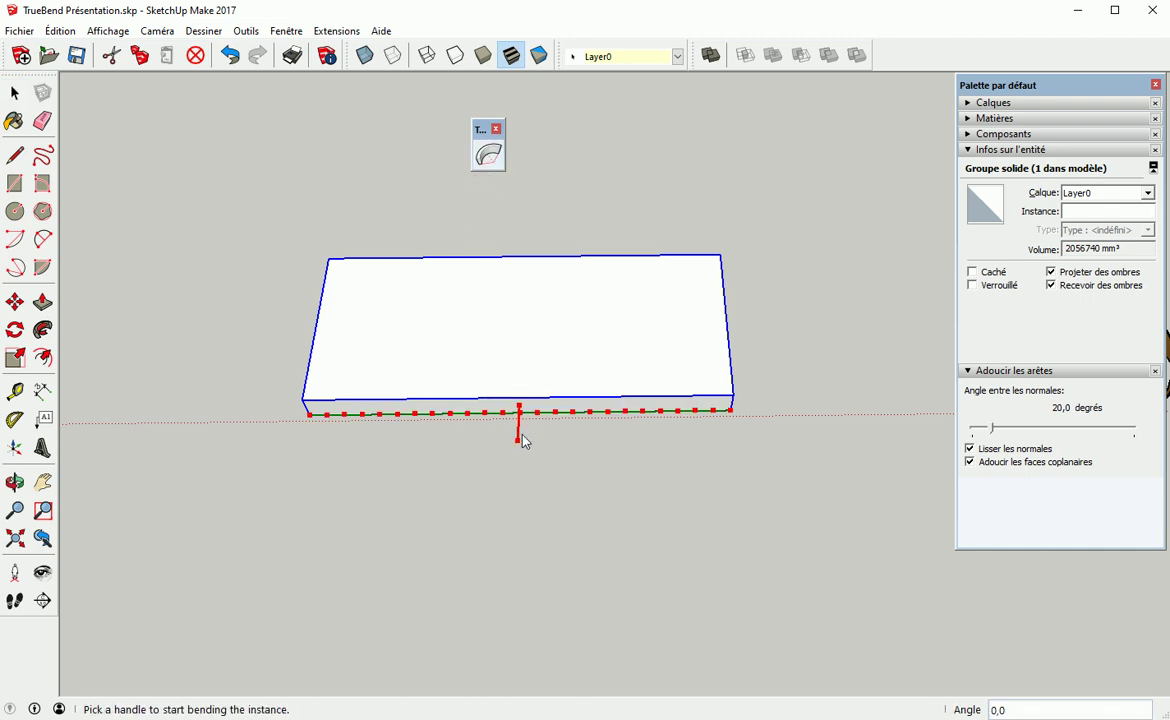
{"action": "scroll", "coordinate": [525, 442], "scroll_direction": "down", "scroll_amount": 6}
{"action": "middle_click_drag", "start_coordinate": [575, 456], "coordinate": [362, 502], "text": "shift"}
{"action": "scroll", "coordinate": [627, 370], "scroll_direction": "down", "scroll_amount": 5}
{"action": "middle_click_drag", "start_coordinate": [618, 370], "coordinate": [354, 409], "text": "shift"}
{"action": "scroll", "coordinate": [441, 386], "scroll_direction": "down", "scroll_amount": 4}
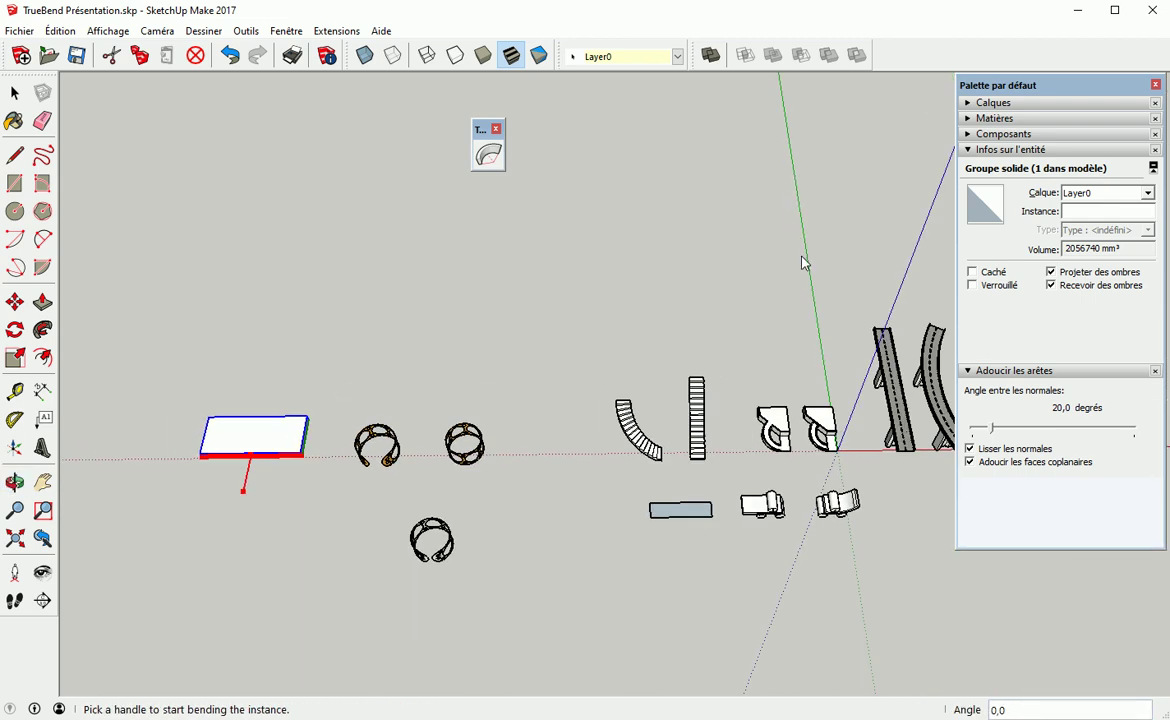
{"action": "middle_click_drag", "start_coordinate": [321, 320], "coordinate": [455, 324], "text": "shift"}
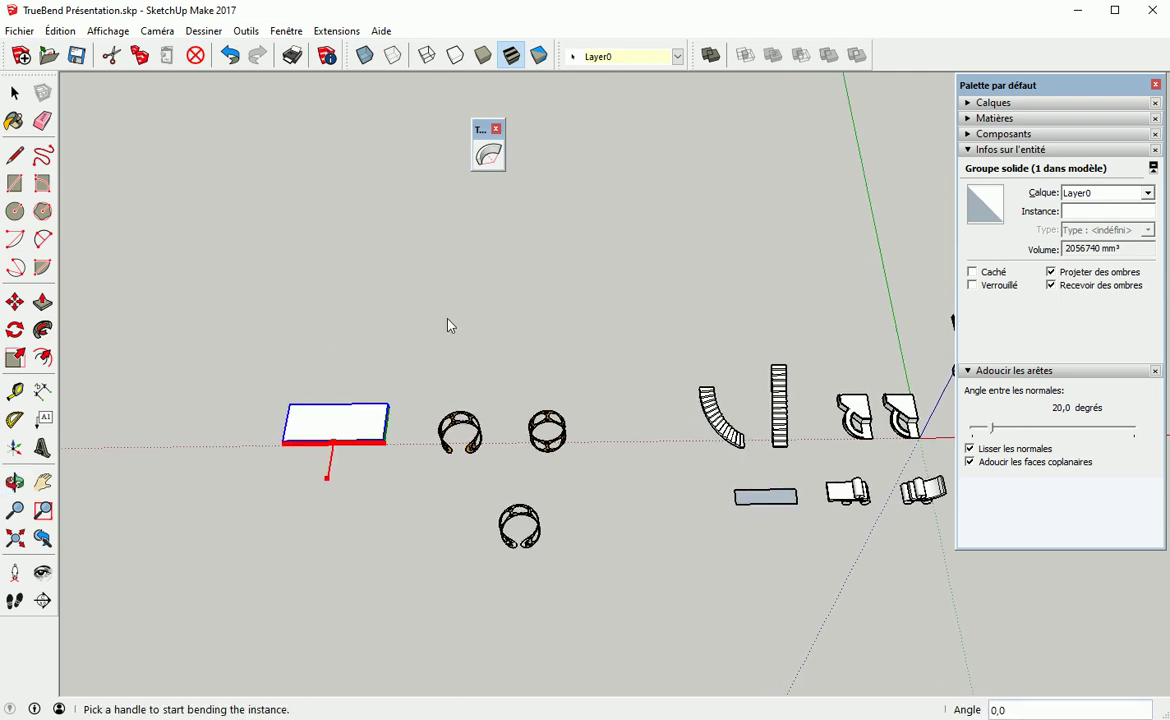
{"action": "scroll", "coordinate": [388, 387], "scroll_direction": "up", "scroll_amount": 5}
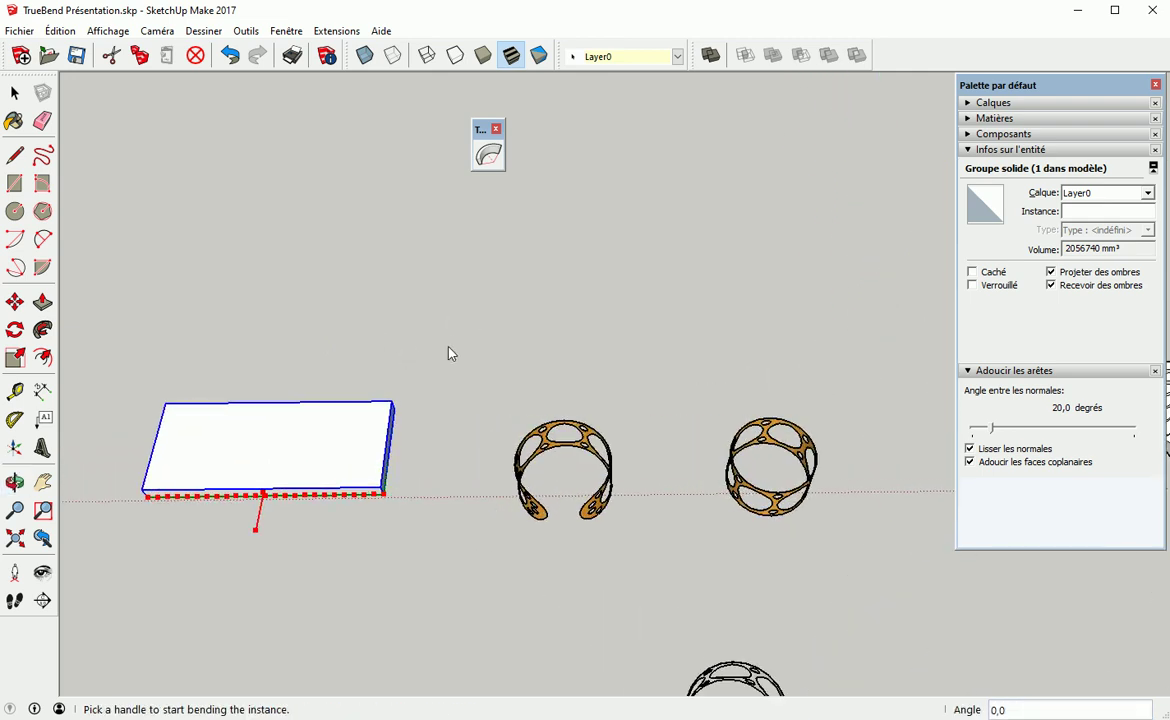
{"action": "key", "text": "space"}
Rotate the slab a quarter turn in plan so its long side runs across the red axis
{"action": "middle_click_drag", "start_coordinate": [395, 462], "coordinate": [546, 421], "text": "shift"}
{"action": "key", "text": "m"}
{"action": "left_click_drag", "start_coordinate": [515, 398], "coordinate": [412, 500]}
{"action": "key", "text": "space"}
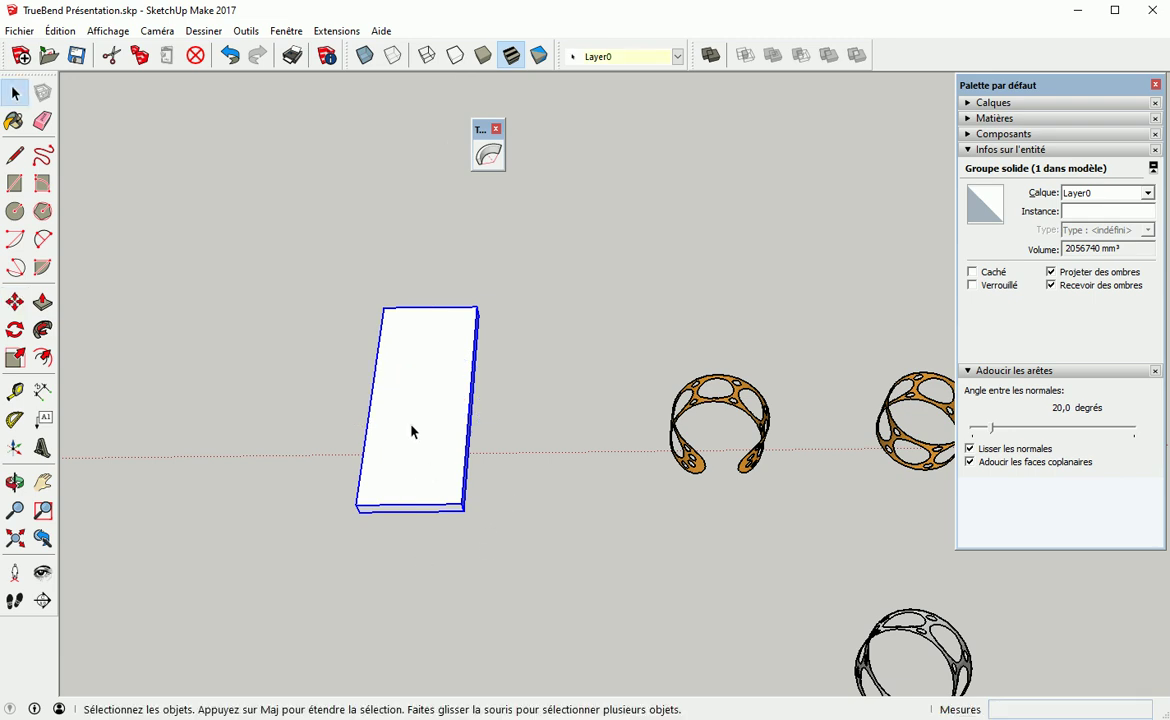
Start TrueBend on the rotated slab, examine which side carries the bend handle, and leave without bending
{"action": "left_click", "coordinate": [491, 157]}
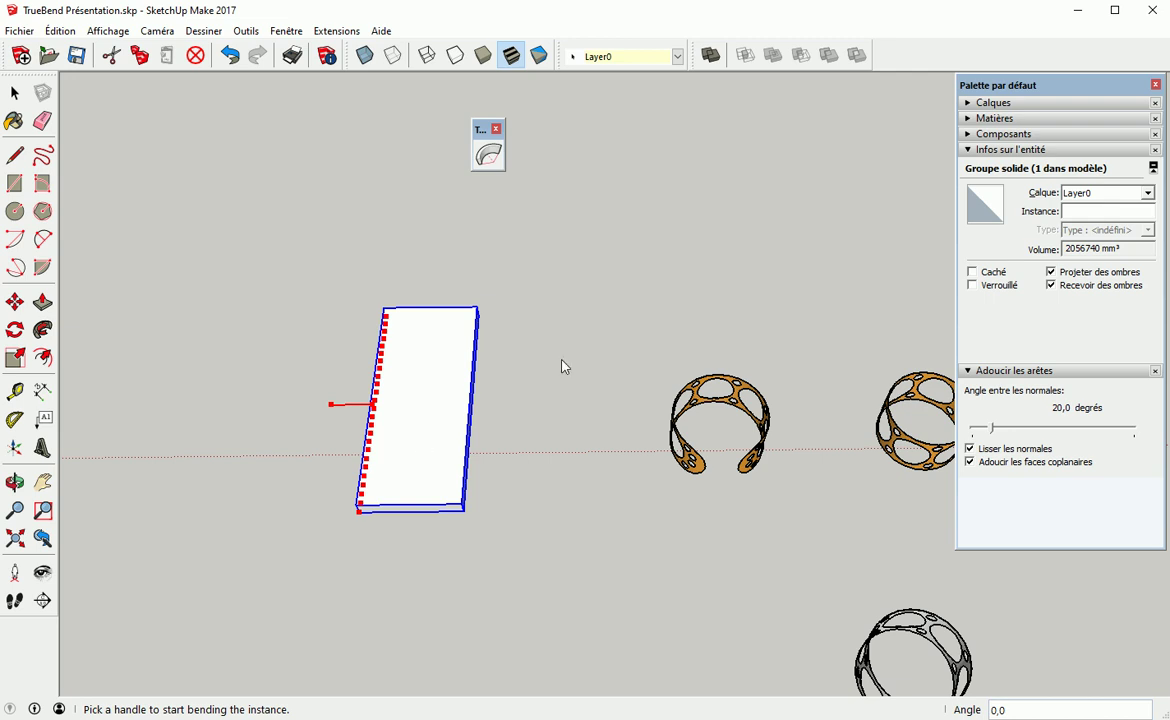
{"action": "scroll", "coordinate": [577, 373], "scroll_direction": "down", "scroll_amount": 3}
{"action": "middle_click_drag", "start_coordinate": [640, 342], "coordinate": [181, 398], "text": "shift"}
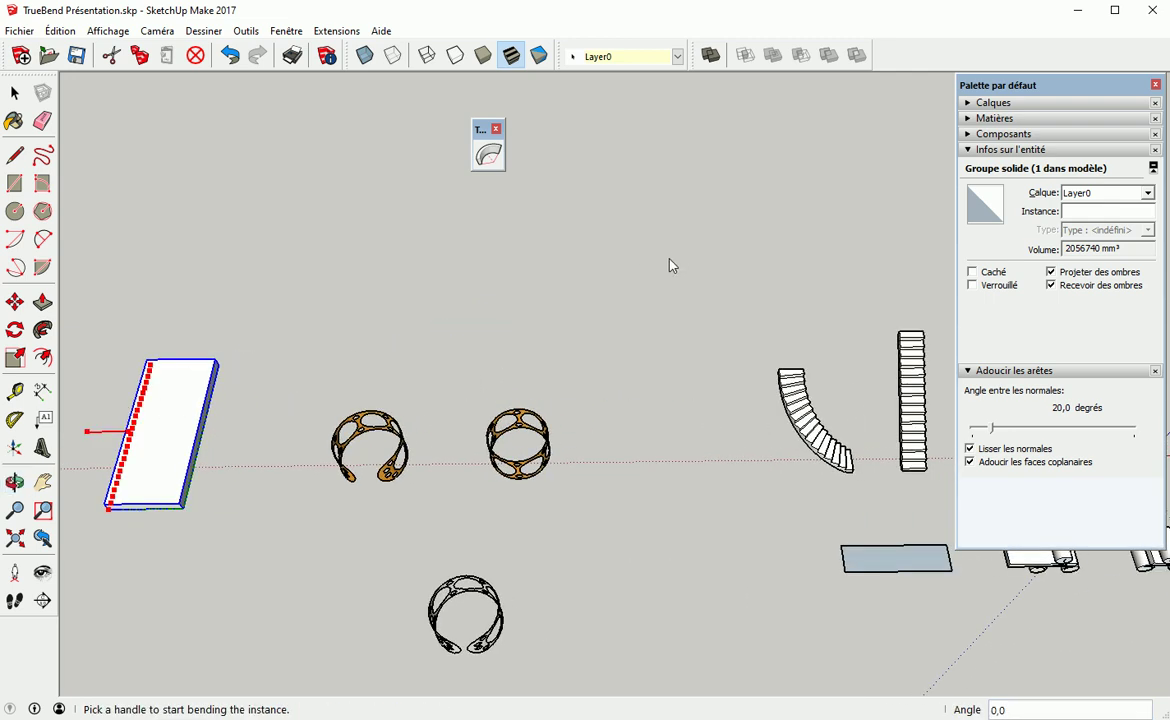
{"action": "scroll", "coordinate": [671, 318], "scroll_direction": "down", "scroll_amount": 3}
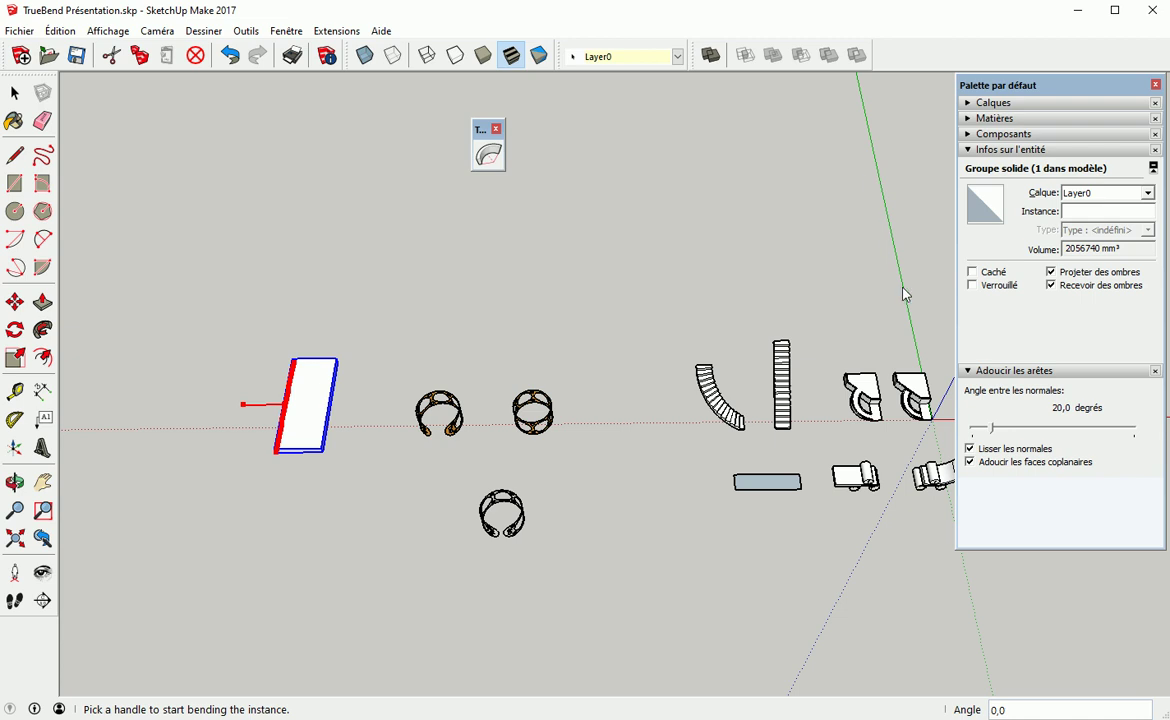
{"action": "middle_click_drag", "start_coordinate": [522, 317], "coordinate": [637, 305], "text": "shift"}
{"action": "scroll", "coordinate": [575, 352], "scroll_direction": "up", "scroll_amount": 2}
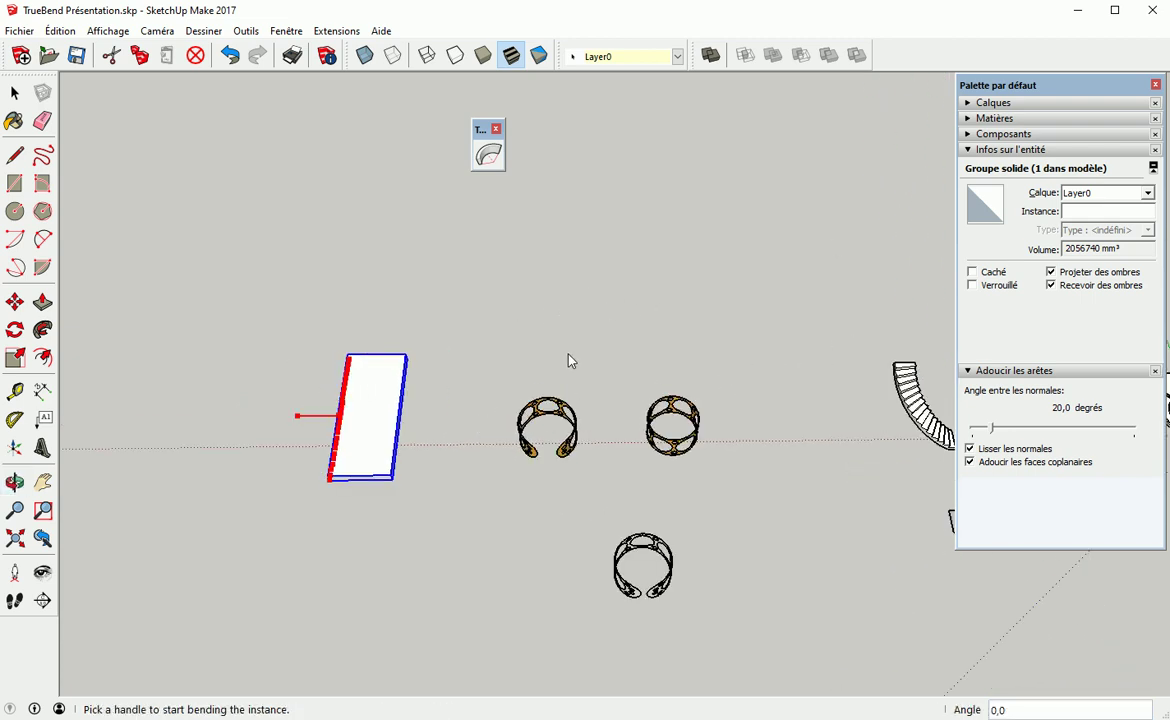
{"action": "scroll", "coordinate": [400, 444], "scroll_direction": "up", "scroll_amount": 1}
{"action": "key", "text": "space"}
Open the rotated slab's group to examine the direction of its local axes, and close it again
{"action": "middle_click_drag", "start_coordinate": [347, 465], "coordinate": [504, 380], "text": "shift"}
{"action": "double_click", "coordinate": [492, 374]}
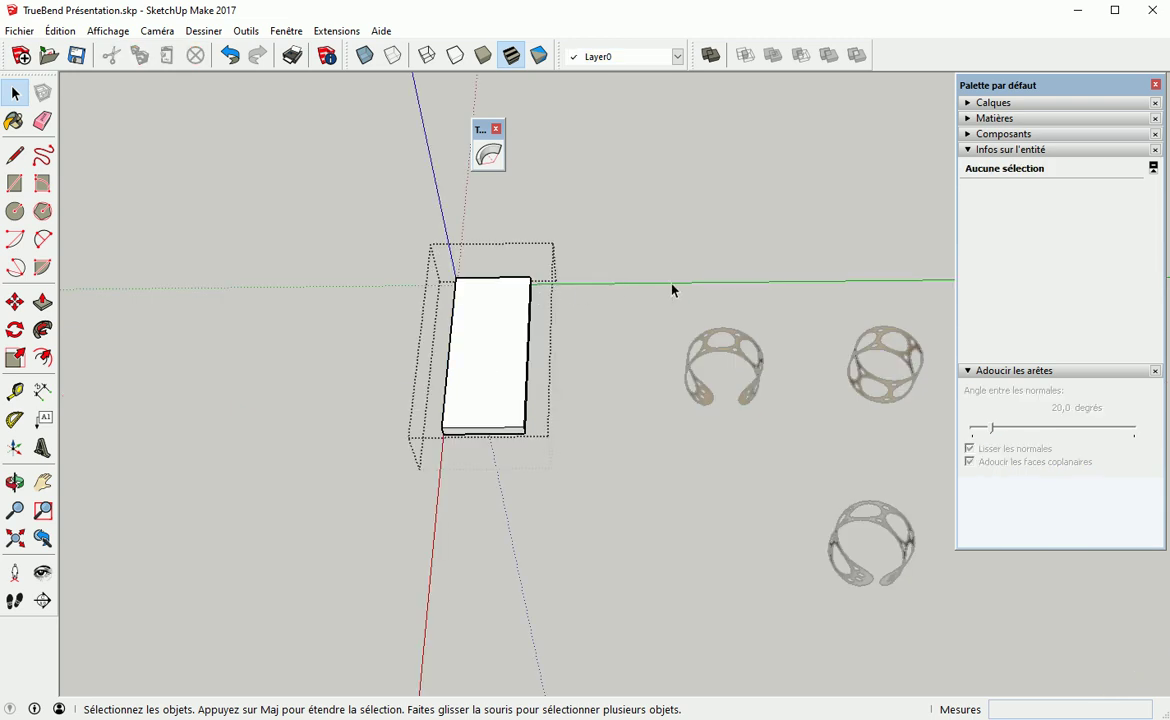
{"action": "left_click", "coordinate": [607, 310]}
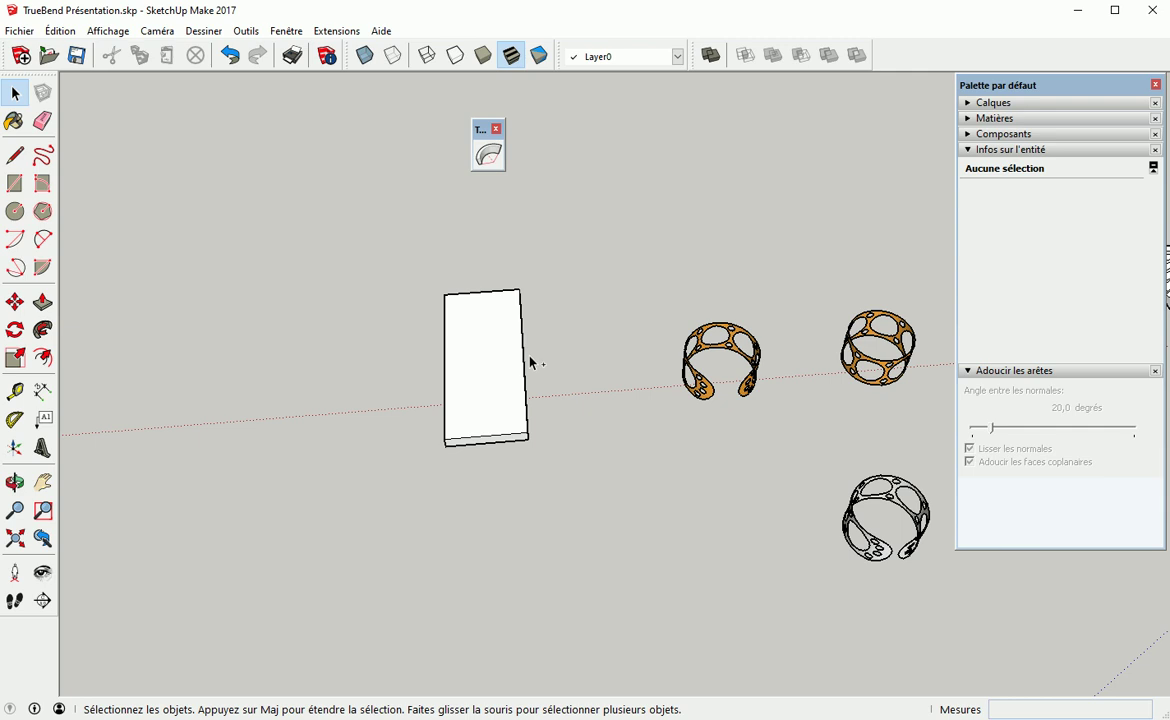
Undo the slab's rotation
{"action": "key", "text": "ctrl+z"}
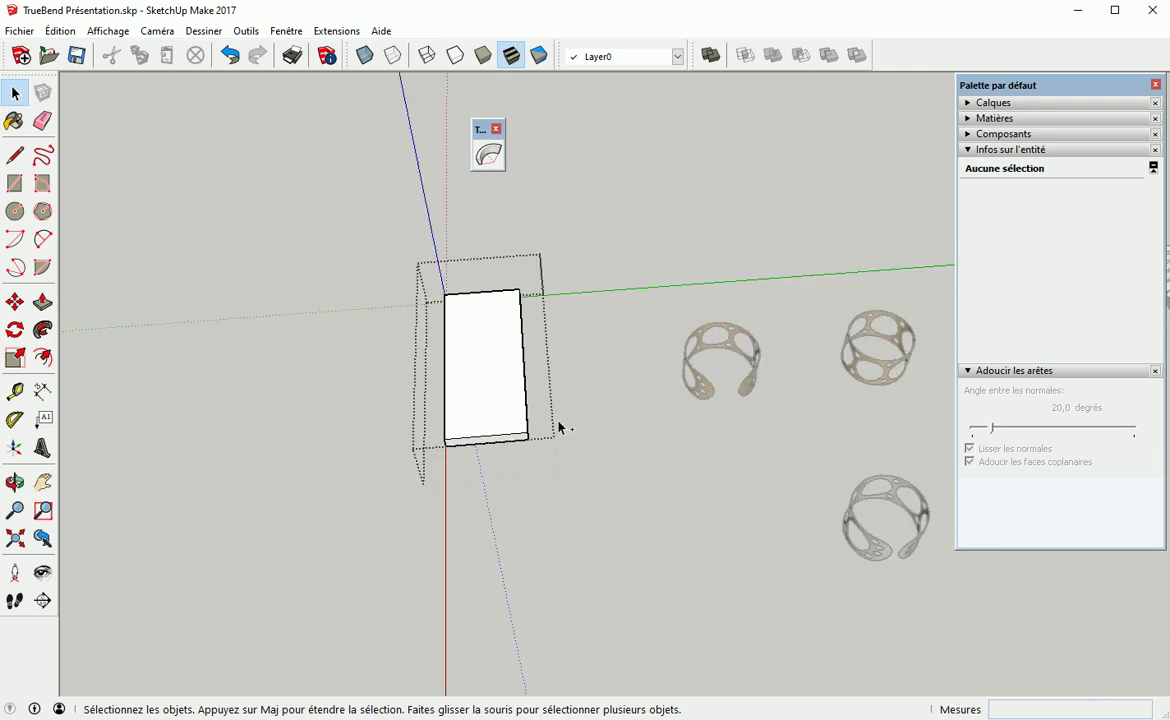
{"action": "key", "text": "ctrl+z"}
{"action": "key", "text": "ctrl+z"}
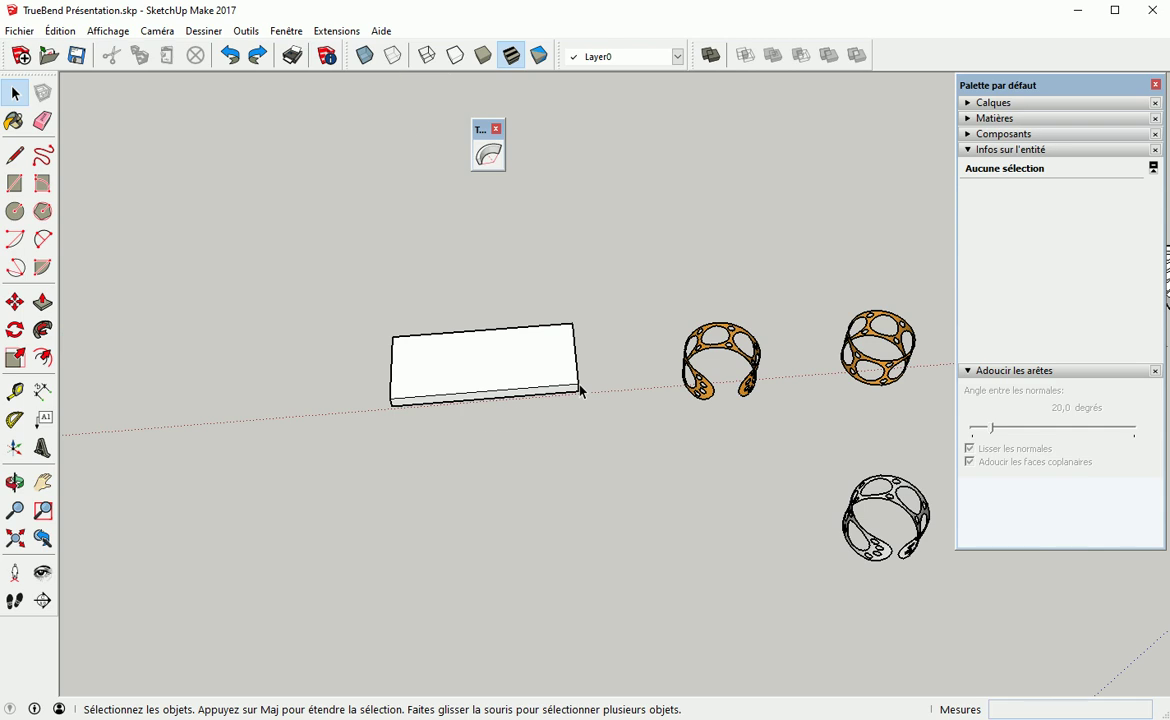
Reorient the slab group's local axes from a new origin in front of it, with red parallel to its short side and green to its long side
{"action": "double_click", "coordinate": [474, 374]}
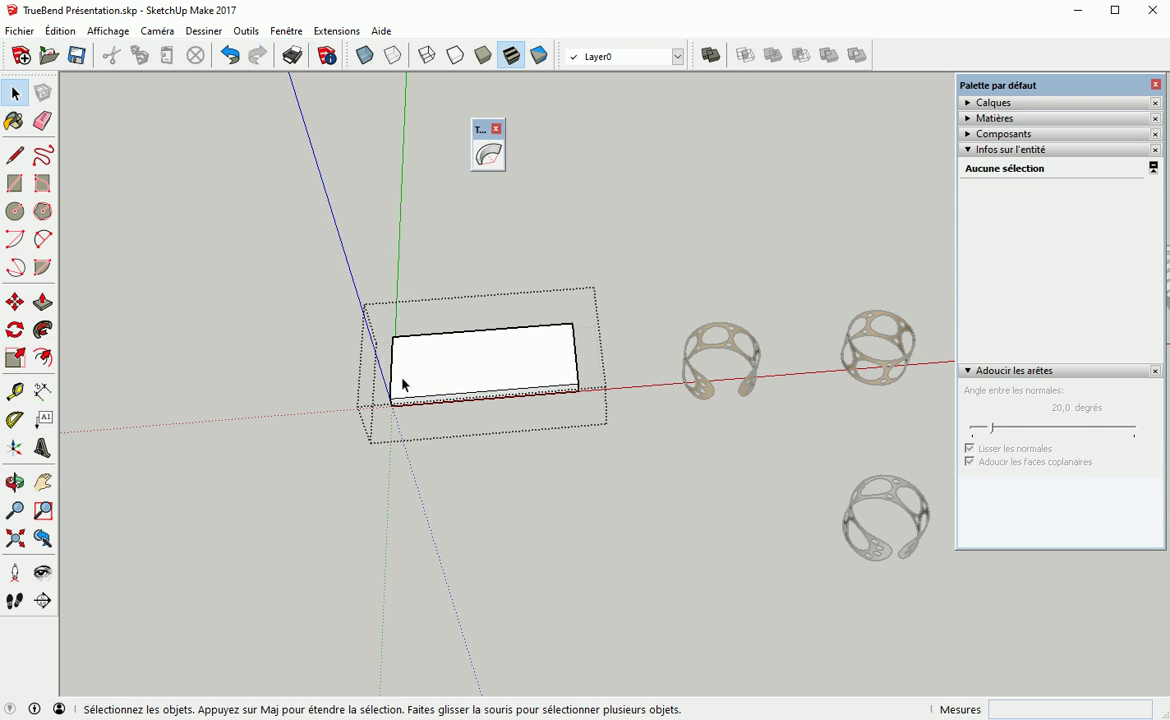
{"action": "left_click", "coordinate": [15, 452]}
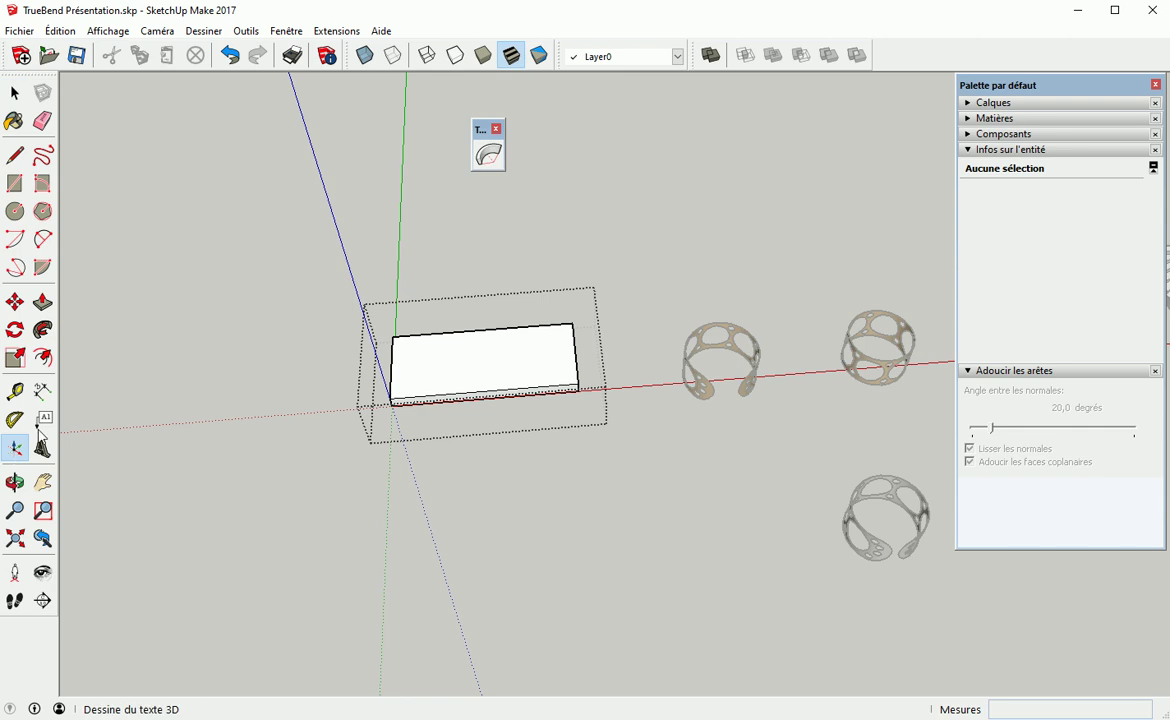
{"action": "left_click", "coordinate": [311, 485]}
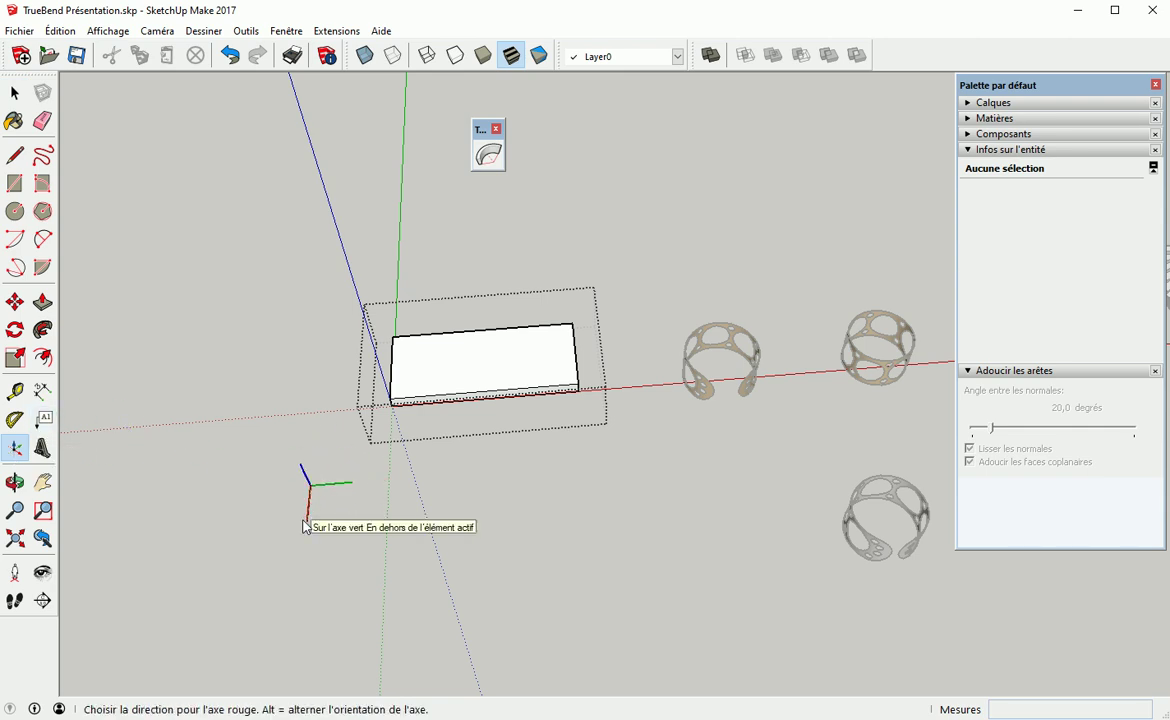
{"action": "left_click", "coordinate": [306, 576]}
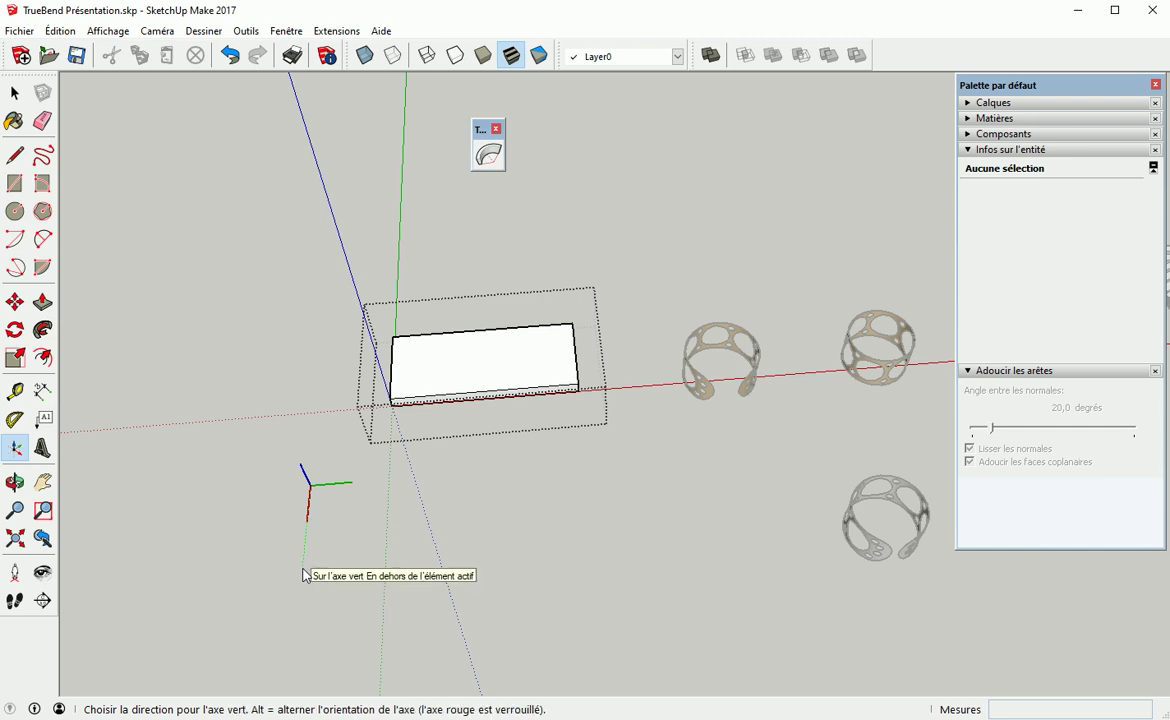
{"action": "left_click", "coordinate": [306, 576]}
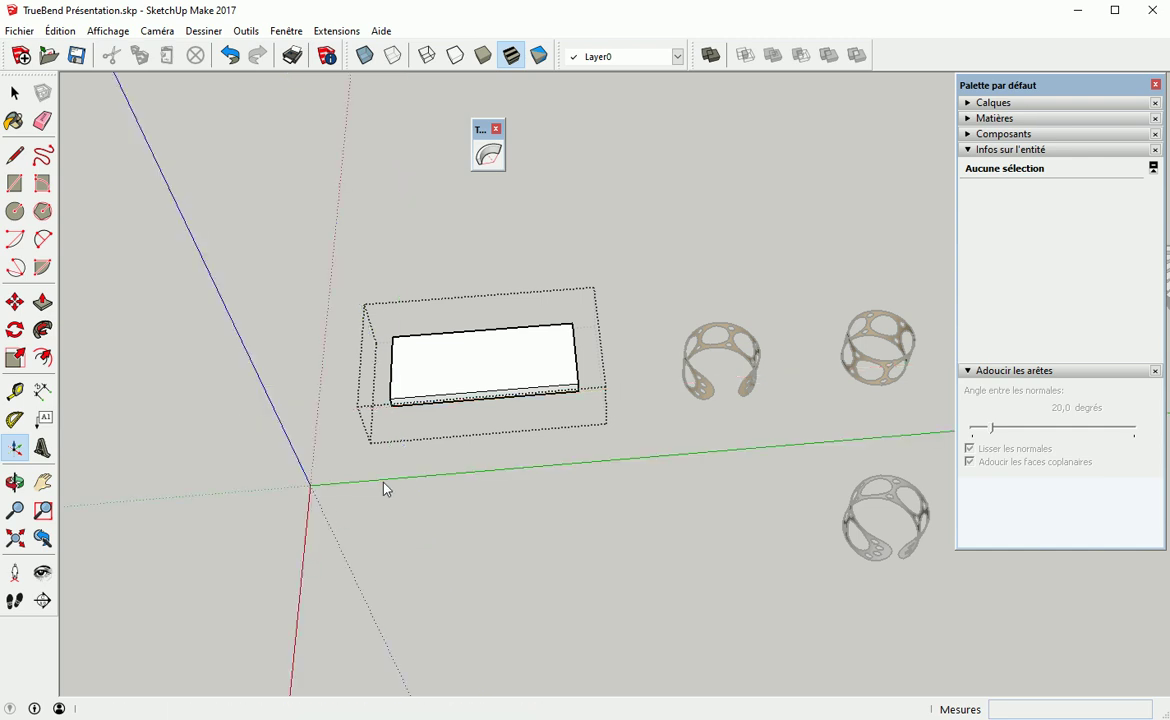
{"action": "key", "text": "space"}
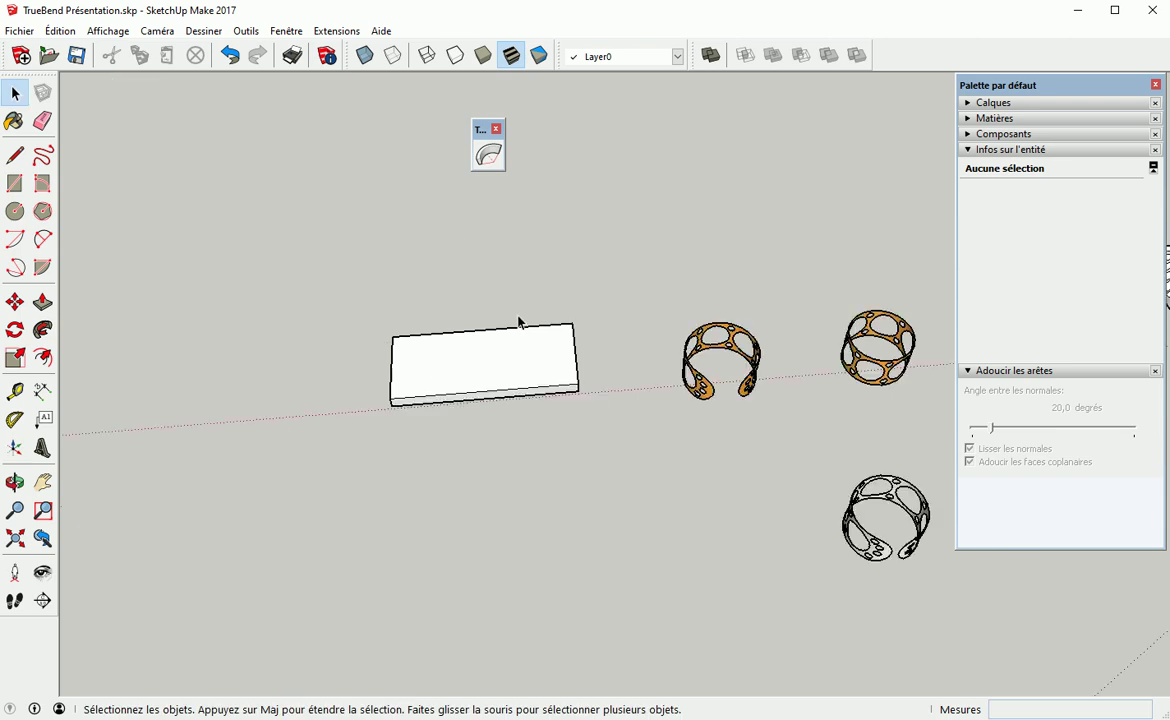
Bend the slab with TrueBend about its short side to an angle of about 108.6°
{"action": "left_click", "coordinate": [499, 355]}
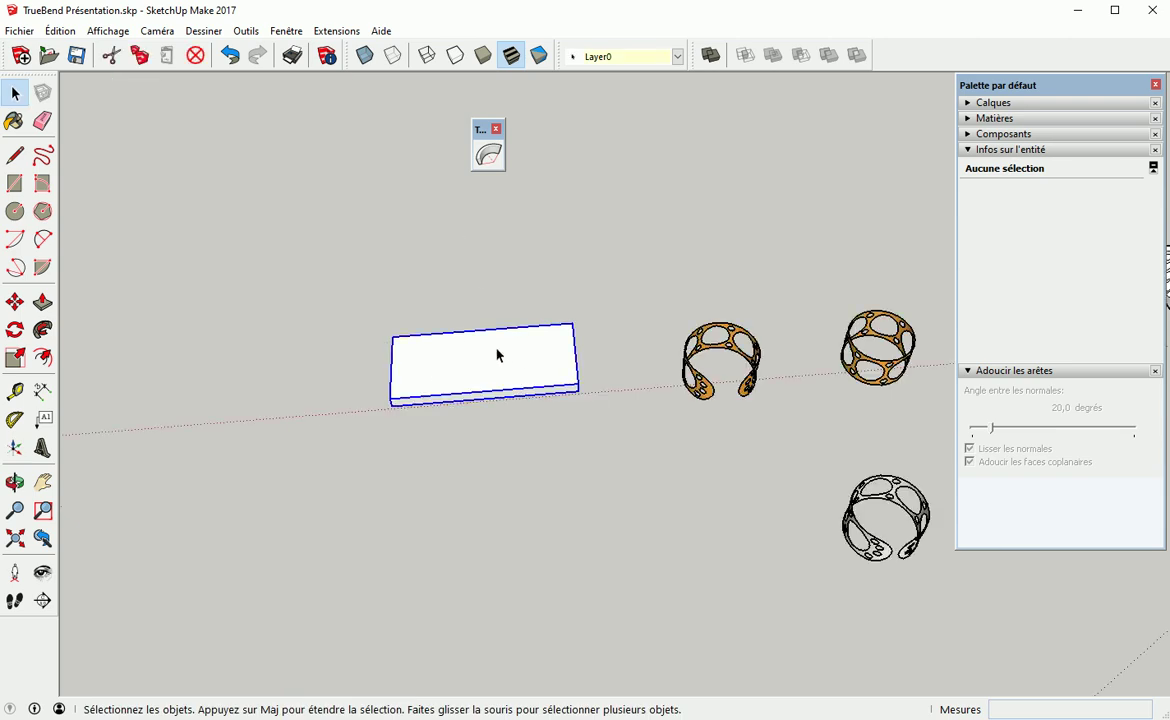
{"action": "left_click", "coordinate": [488, 155]}
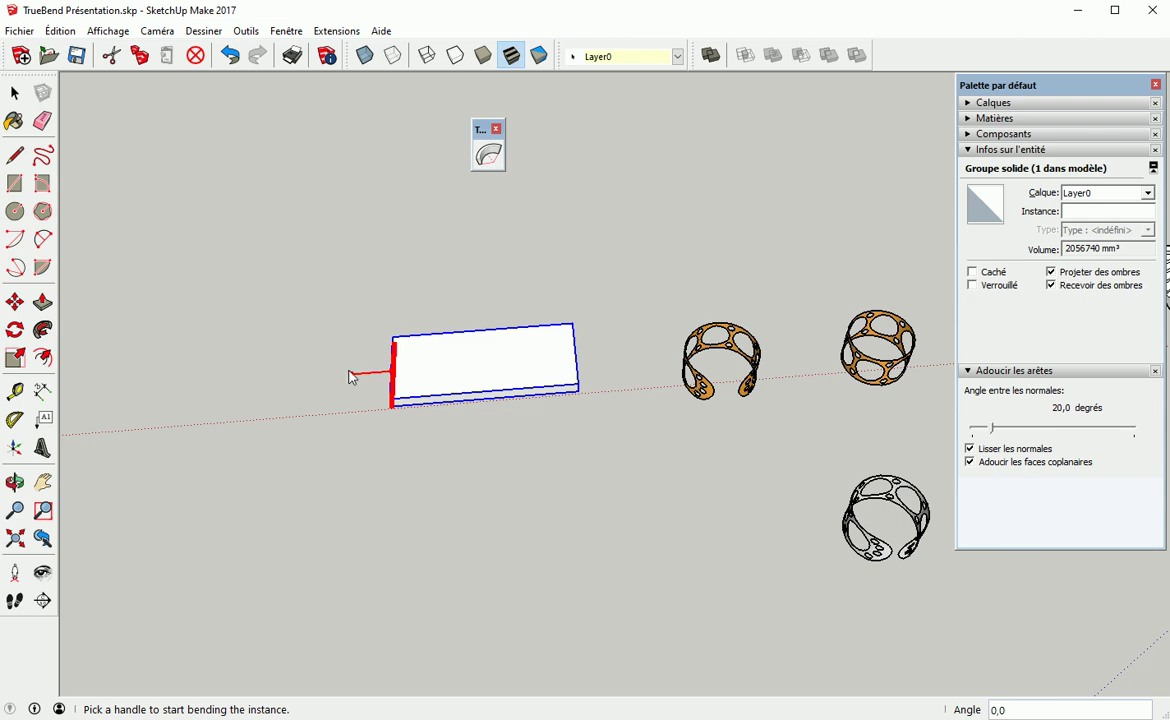
{"action": "mouse_move", "coordinate": [354, 382]}
{"action": "left_mouse_down"}
{"action": "mouse_move", "coordinate": [342, 376]}
{"action": "mouse_move", "coordinate": [360, 382]}
{"action": "mouse_move", "coordinate": [347, 386]}
{"action": "left_mouse_up"}
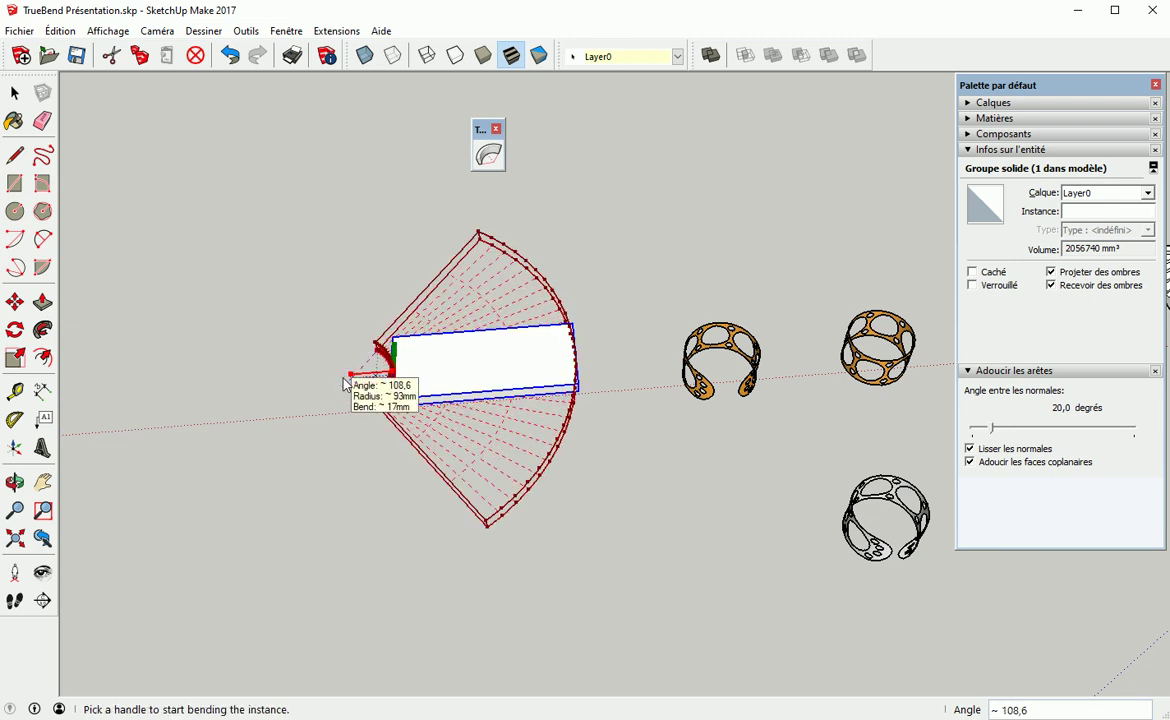
{"action": "key", "text": "Return"}
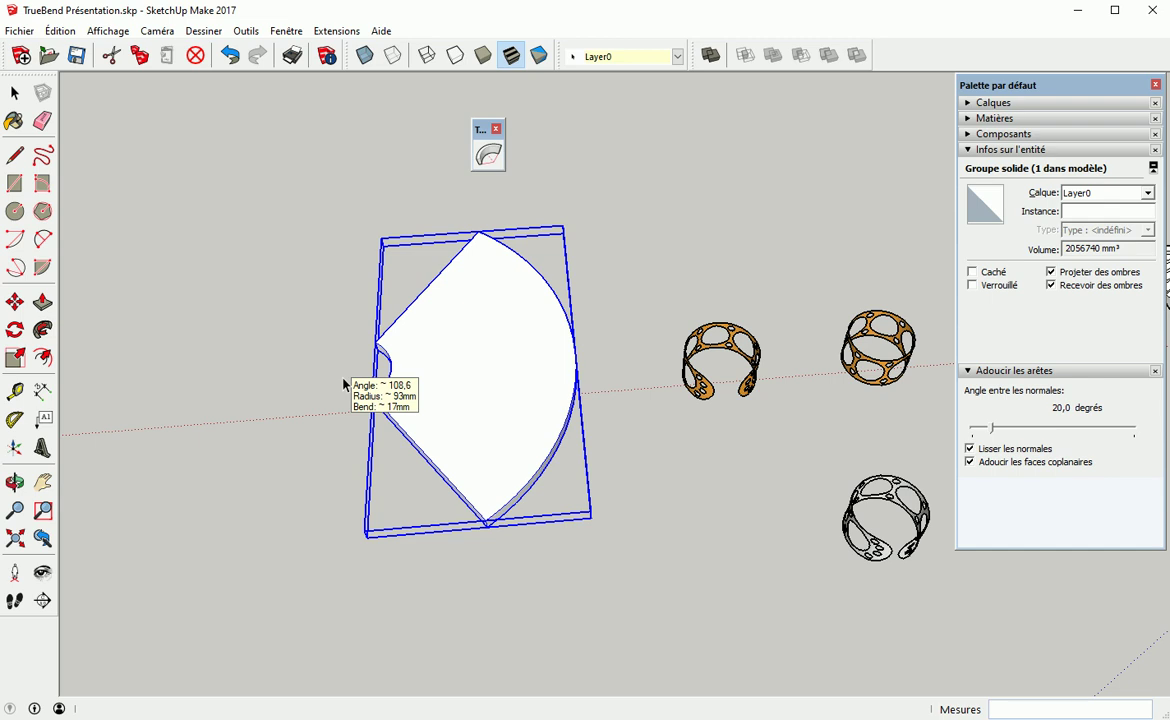
{"action": "key", "text": "space"}
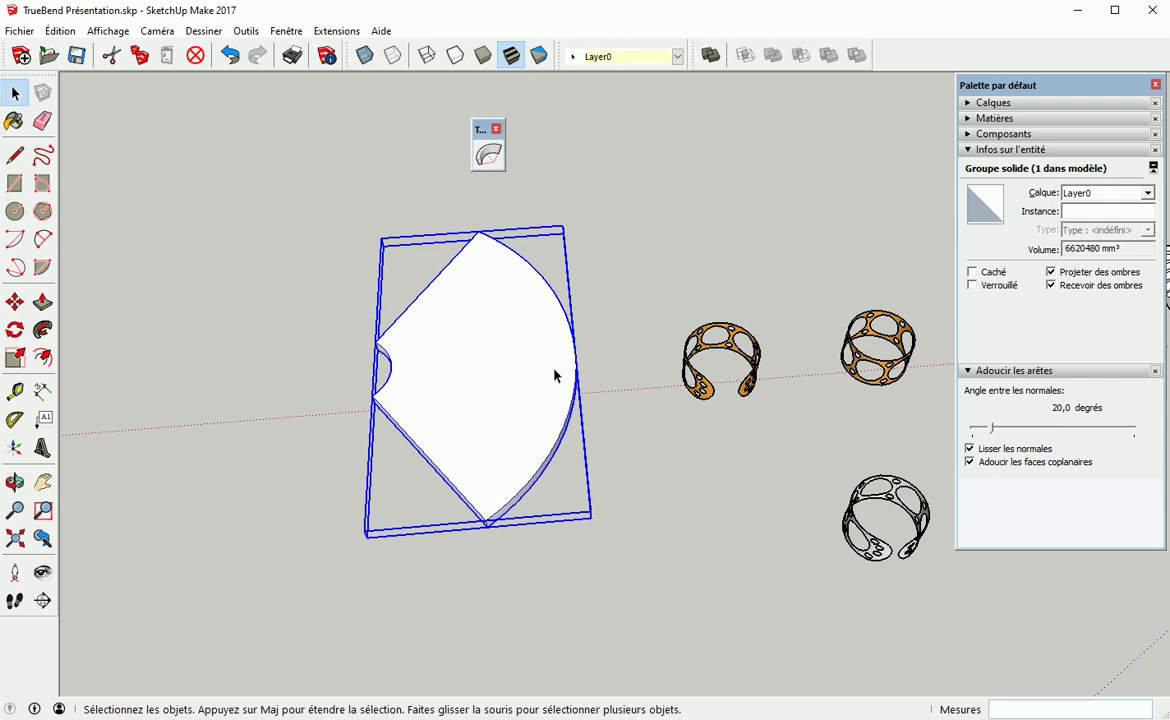
Flip the bent slab along the group's red axis
{"action": "right_click", "coordinate": [421, 371]}
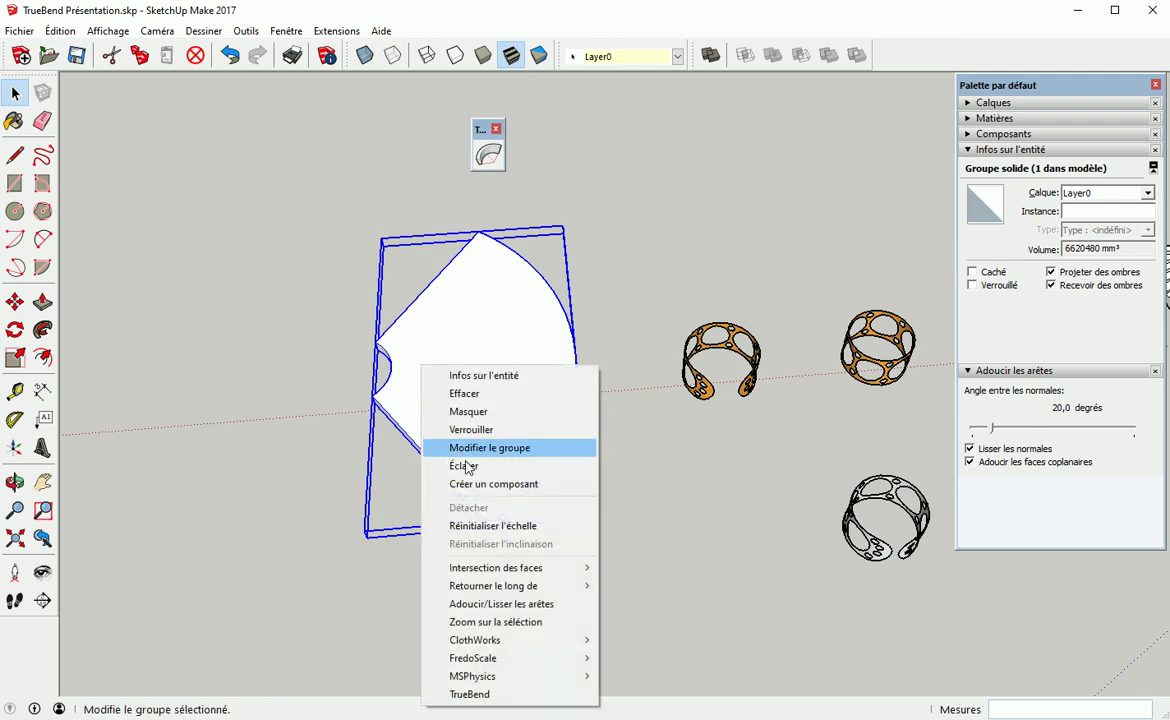
{"action": "mouse_move", "coordinate": [480, 588]}
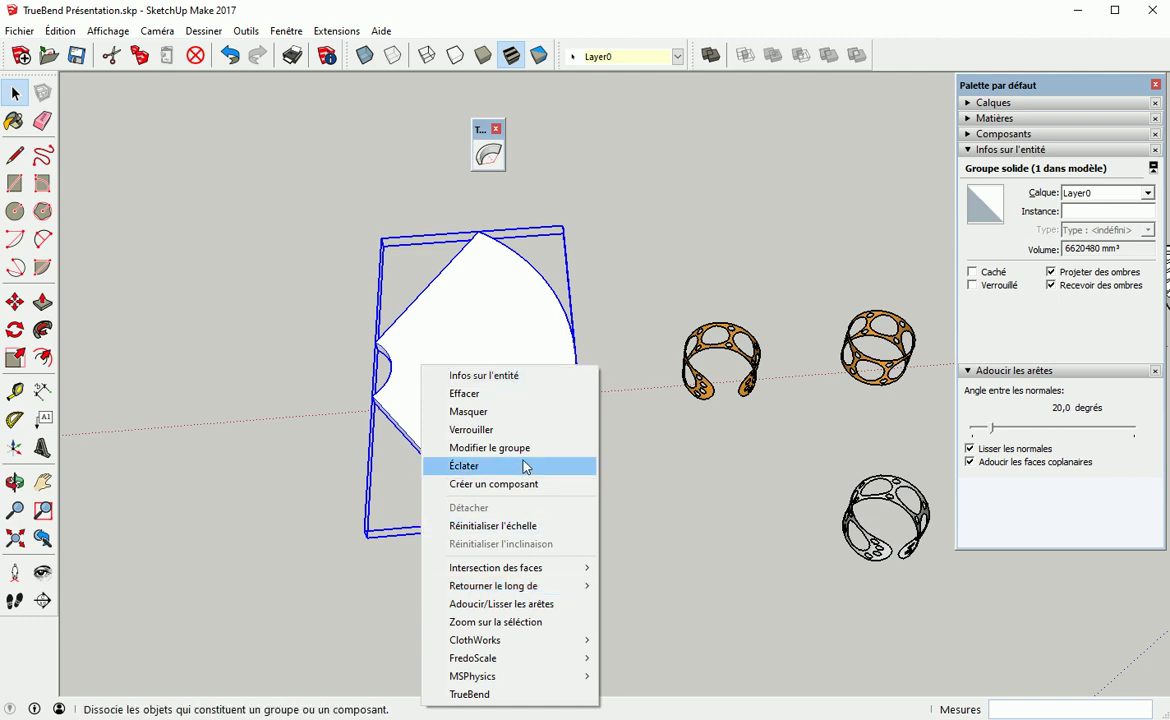
{"action": "mouse_move", "coordinate": [552, 591]}
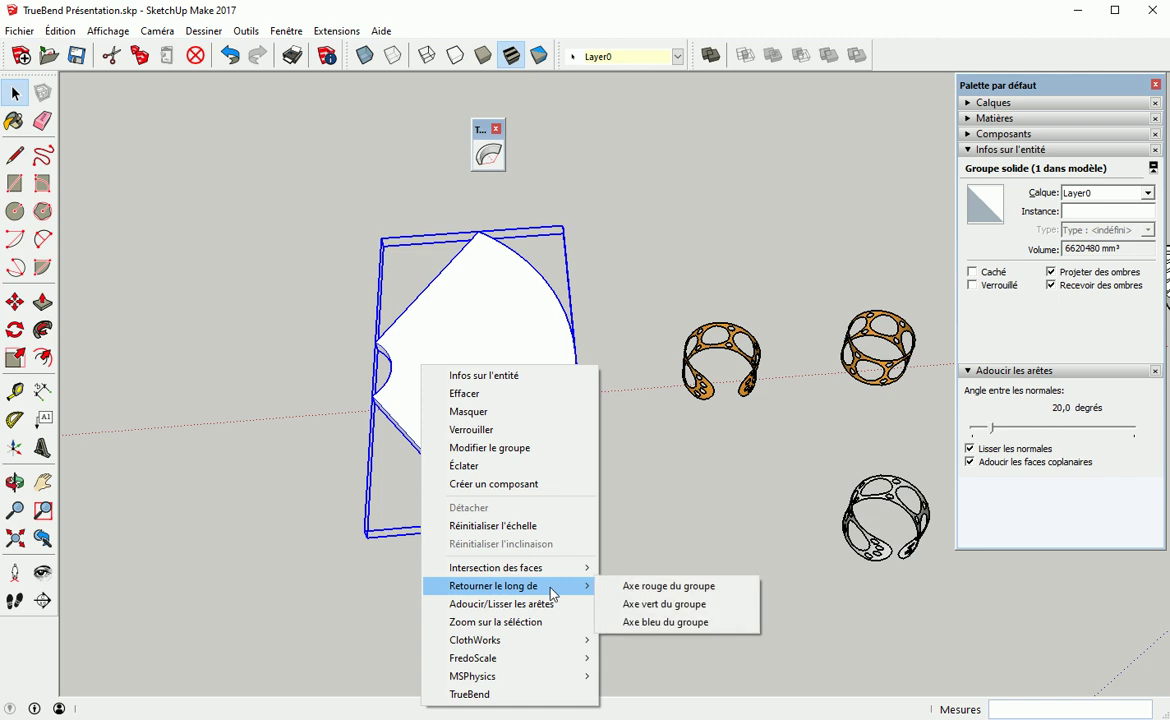
{"action": "left_click", "coordinate": [650, 592]}
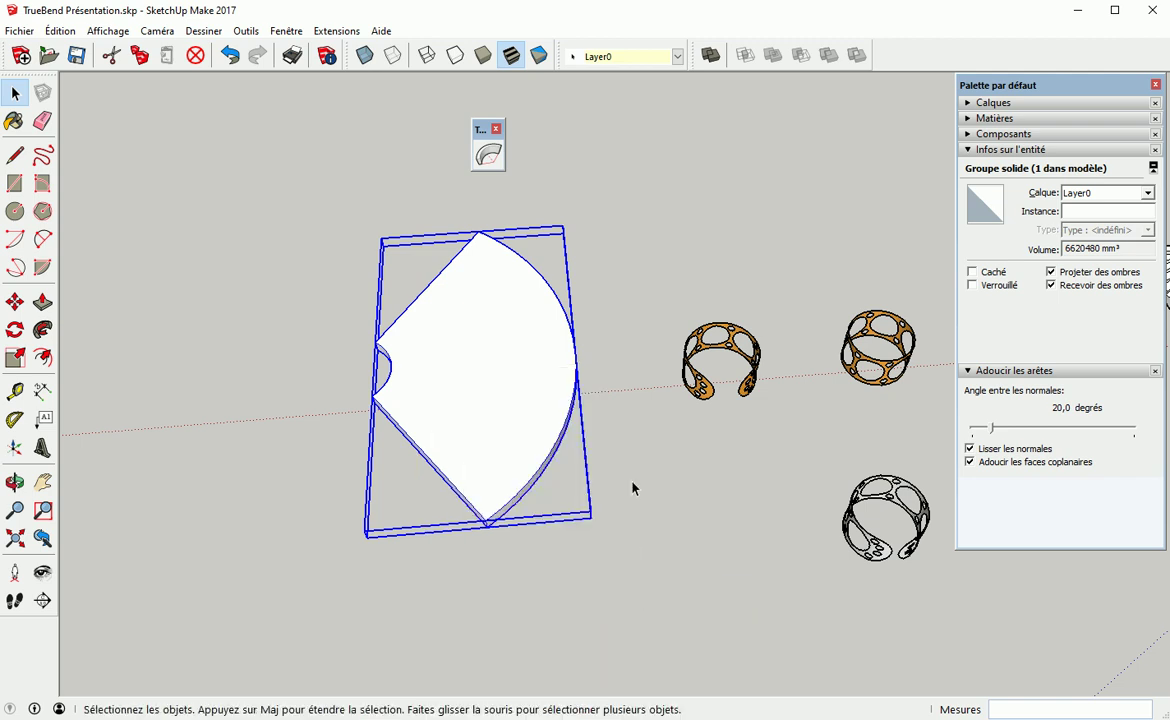
Examine the bent slab beside the other sample objects and open its group to check the axes
{"action": "middle_click_drag", "start_coordinate": [633, 488], "coordinate": [490, 492]}
{"action": "scroll", "coordinate": [670, 470], "scroll_direction": "down", "scroll_amount": 3}
{"action": "middle_click_drag", "start_coordinate": [680, 470], "coordinate": [545, 480], "text": "shift"}
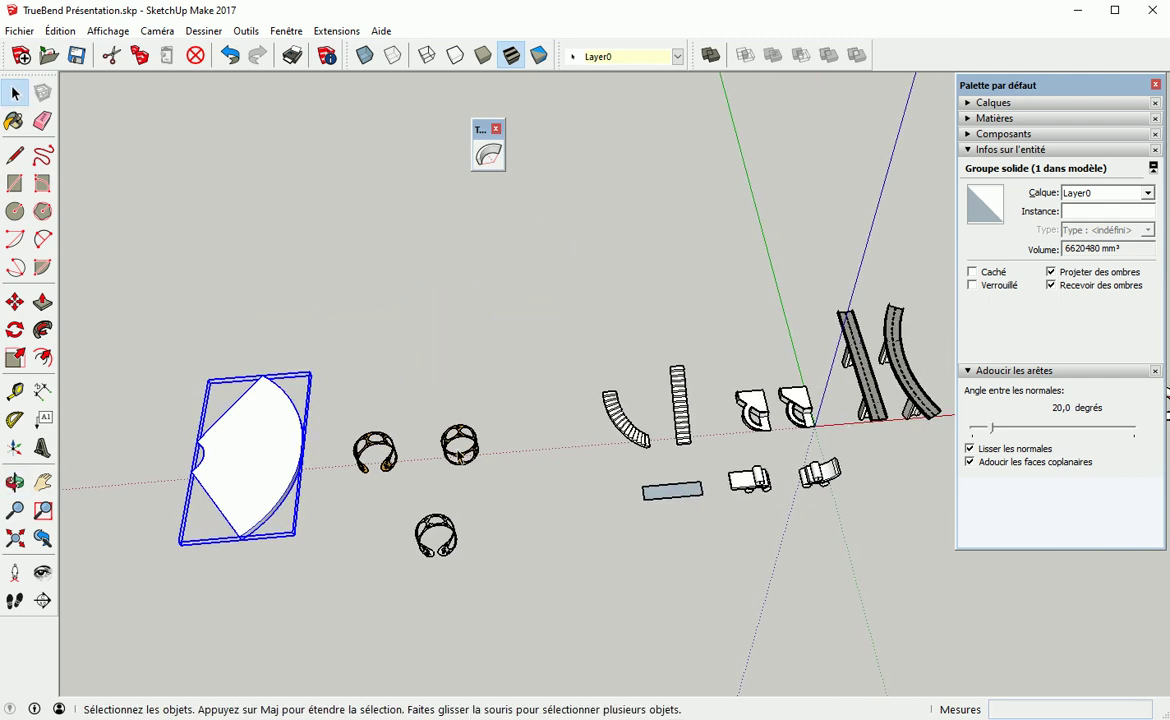
{"action": "scroll", "coordinate": [230, 468], "scroll_direction": "up", "scroll_amount": 2}
{"action": "middle_click_drag", "start_coordinate": [231, 467], "coordinate": [447, 400], "text": "shift"}
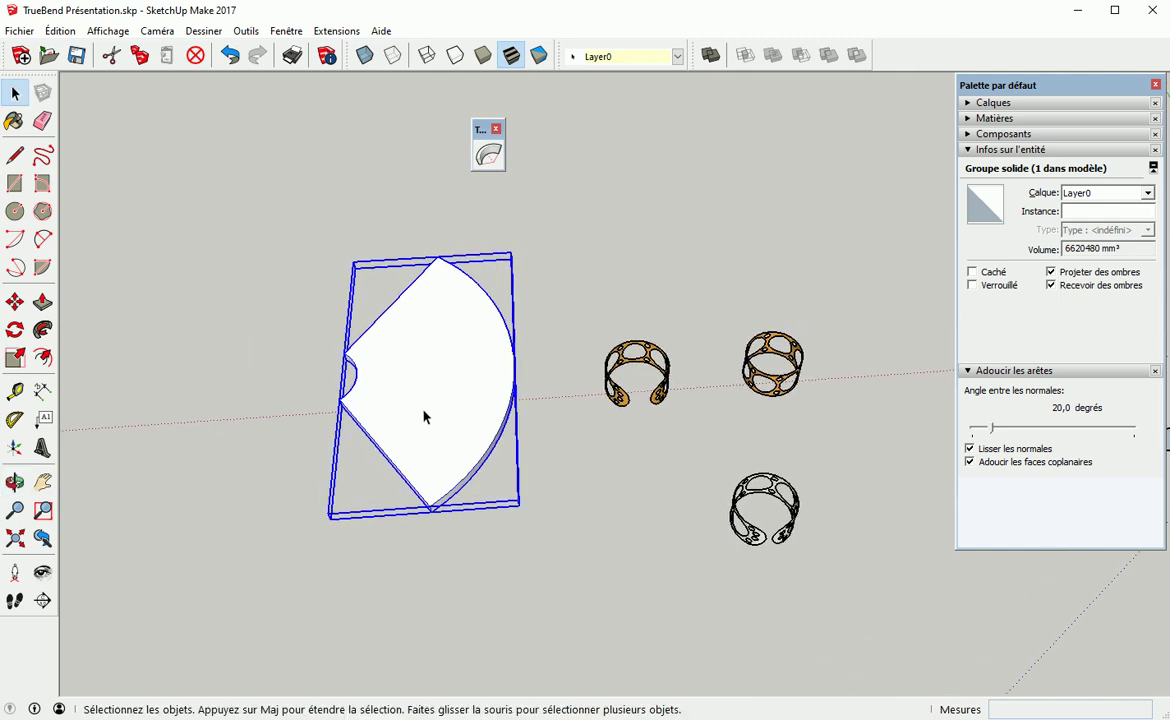
{"action": "double_click", "coordinate": [435, 401]}
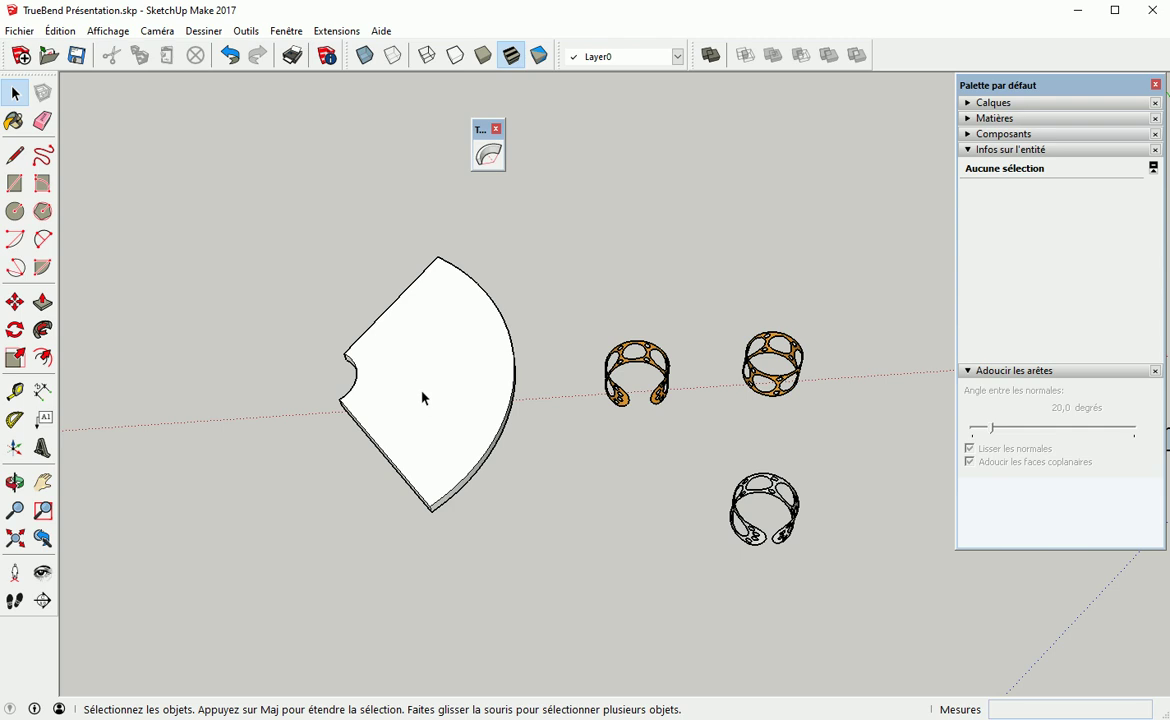
Flip the bent slab along the group's green axis
{"action": "left_click", "coordinate": [417, 391]}
{"action": "right_click", "coordinate": [419, 384]}
{"action": "mouse_move", "coordinate": [512, 604]}
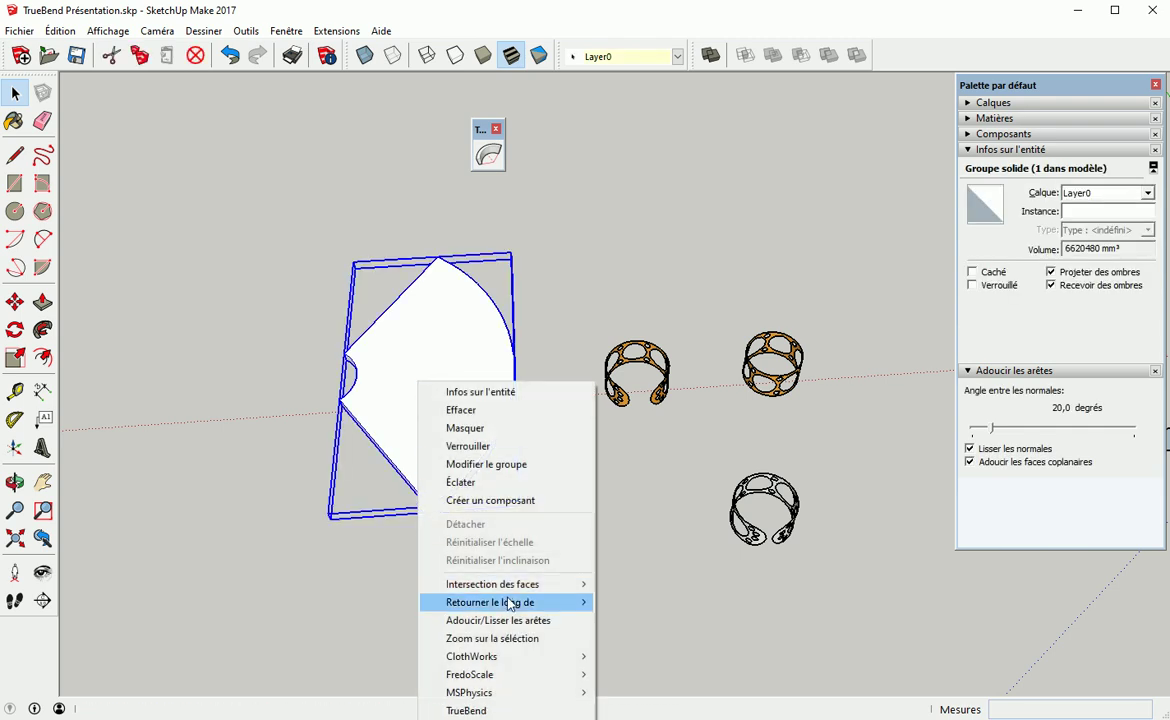
{"action": "left_click", "coordinate": [630, 620]}
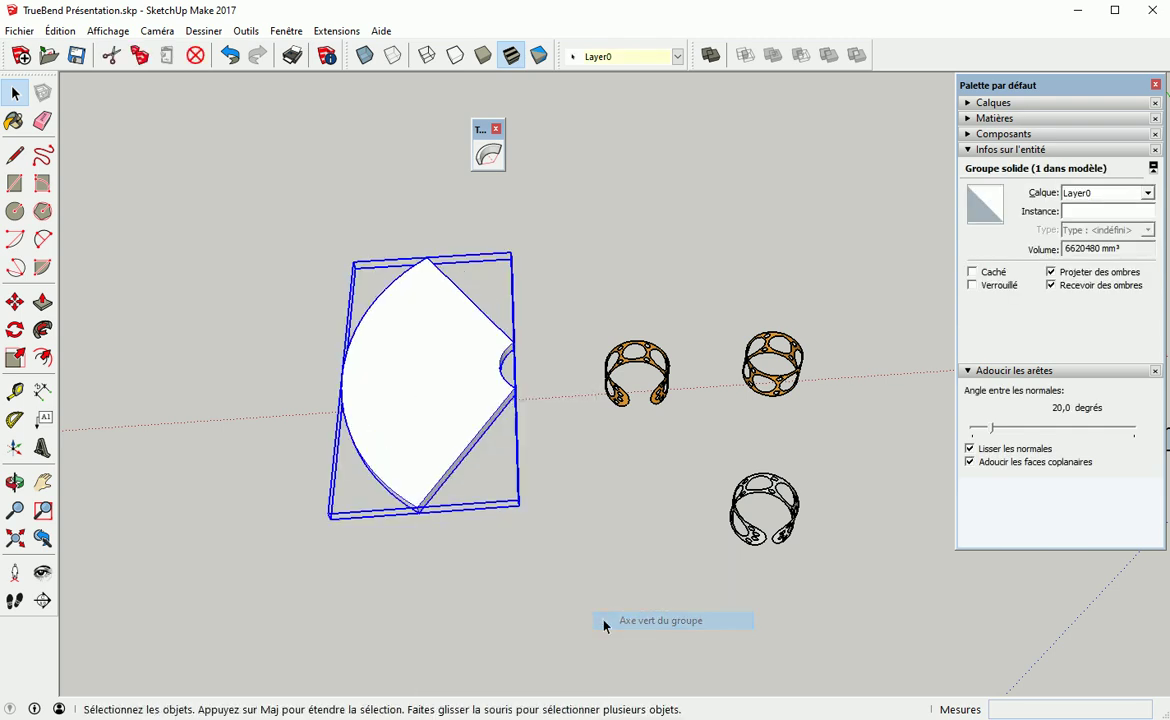
Undo the flips and the bend on the slab to restore the straight group
{"action": "left_click", "coordinate": [497, 607]}
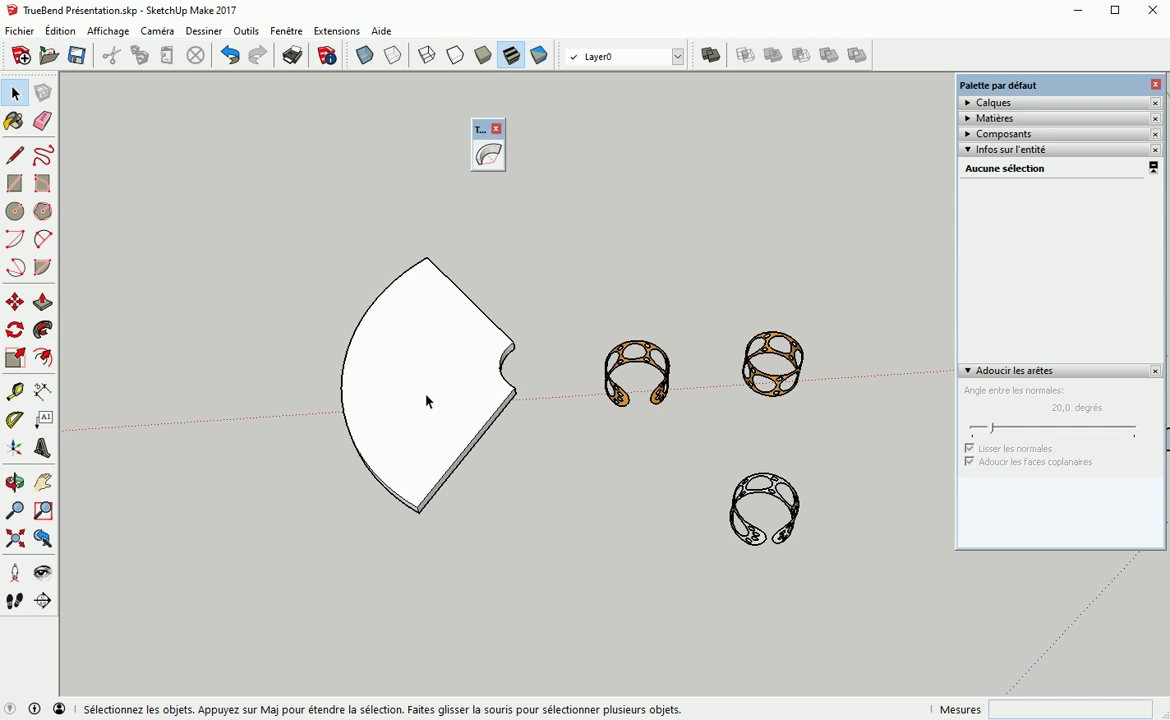
{"action": "key", "text": "ctrl+z"}
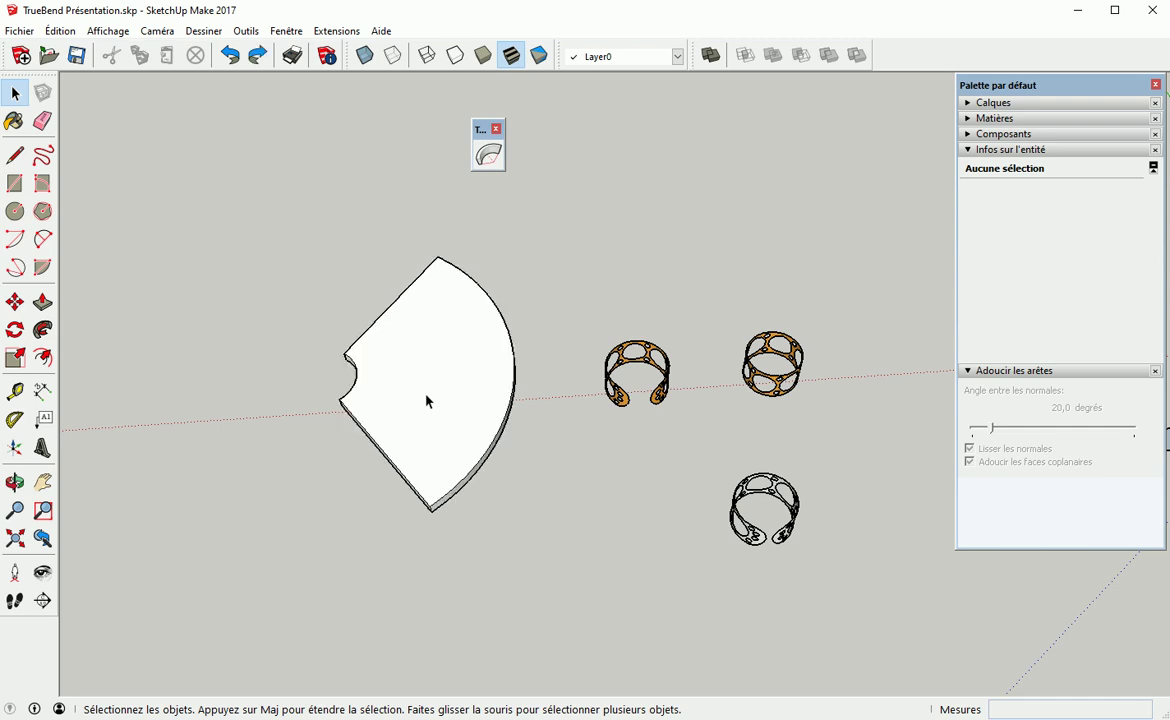
{"action": "double_click", "coordinate": [427, 401]}
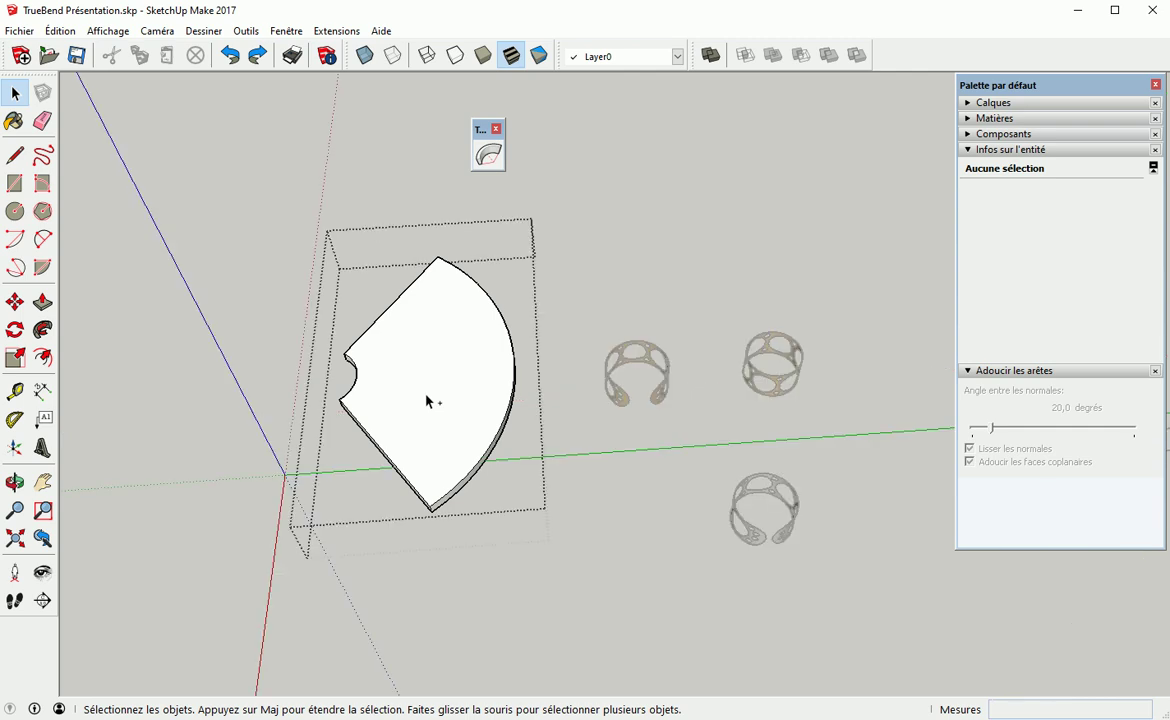
{"action": "key", "text": "ctrl+z"}
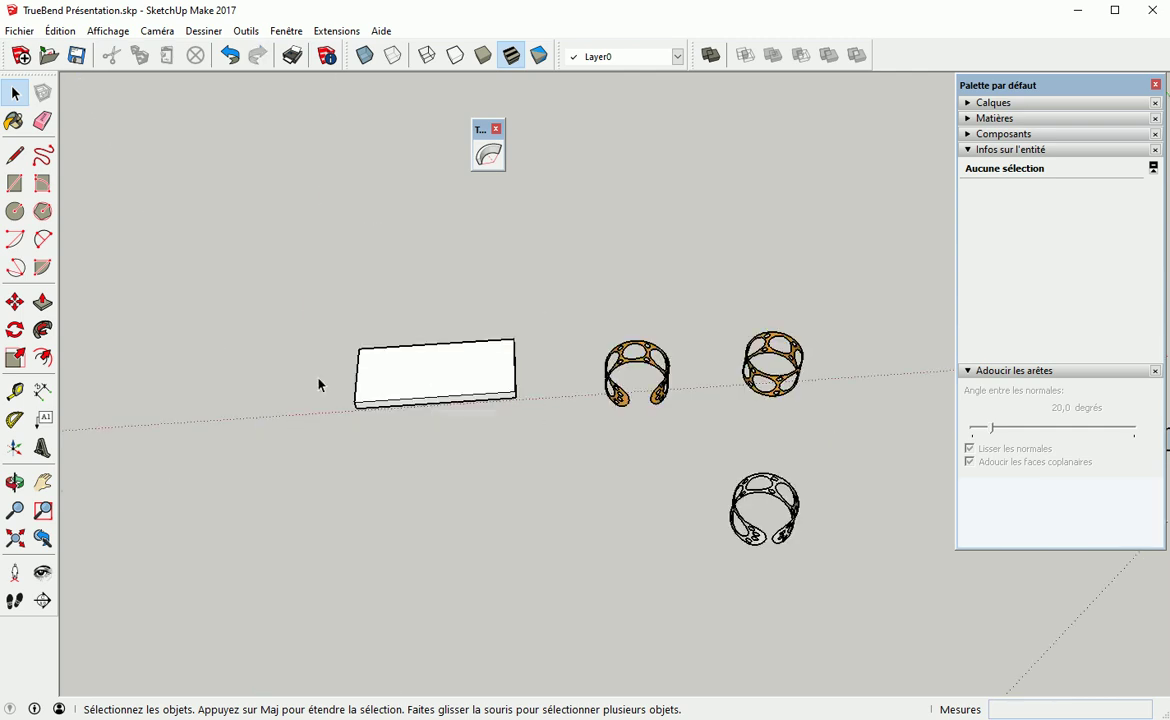
Move the slab group's local axes to an origin just outside the slab, with the red and green axis directions reversed
{"action": "double_click", "coordinate": [432, 377]}
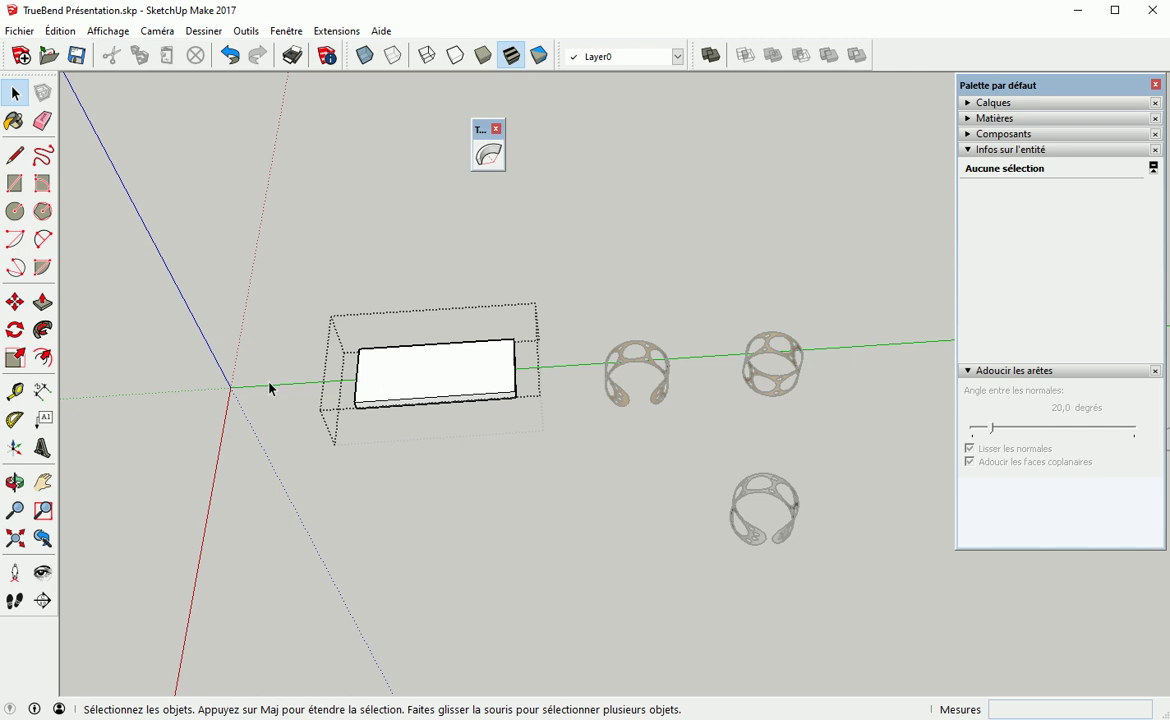
{"action": "left_click", "coordinate": [14, 449]}
{"action": "left_click", "coordinate": [289, 297]}
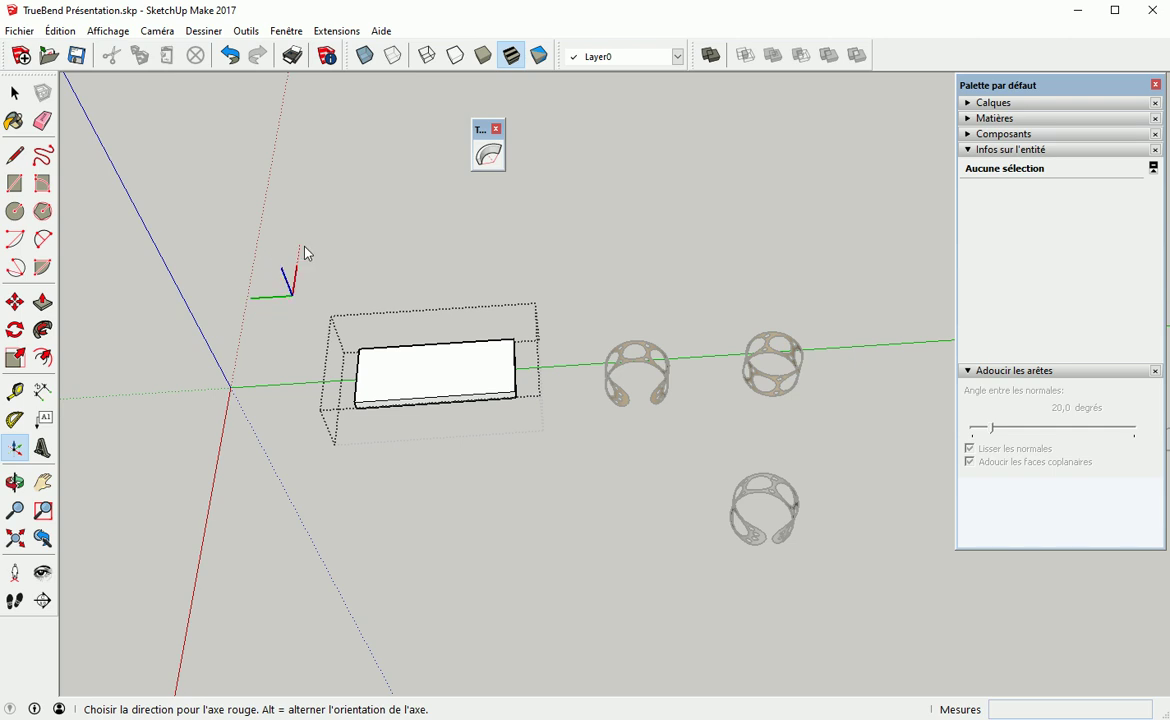
{"action": "left_click", "coordinate": [307, 254]}
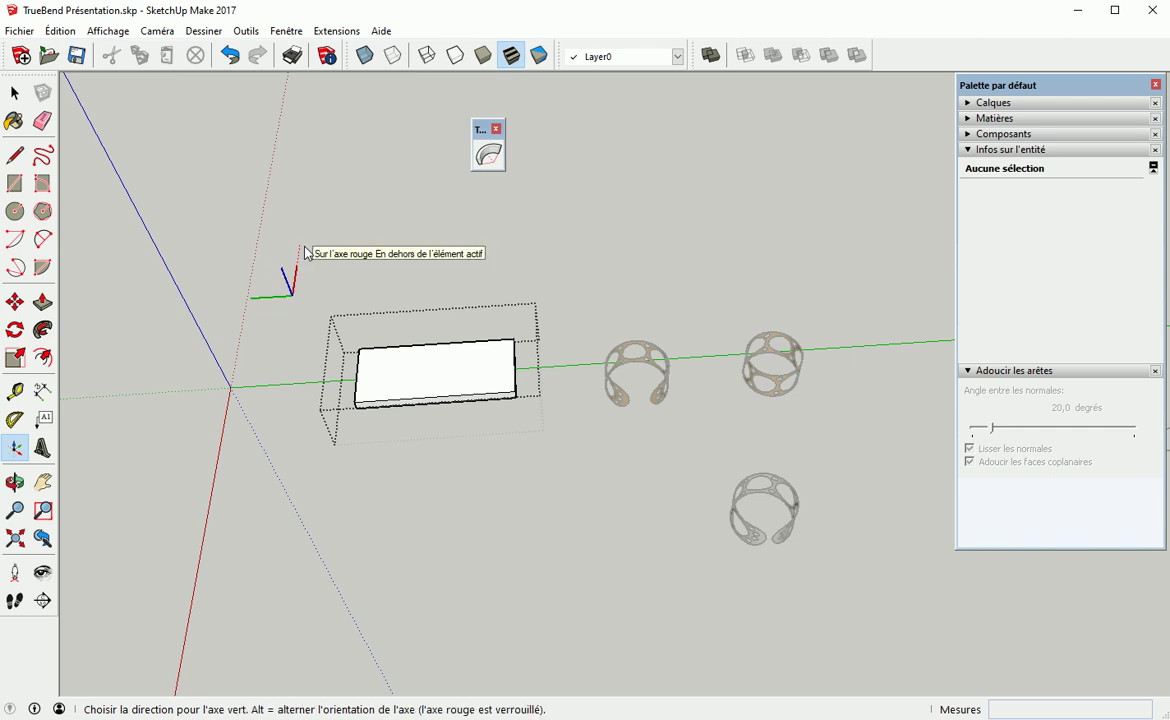
{"action": "left_click", "coordinate": [307, 254]}
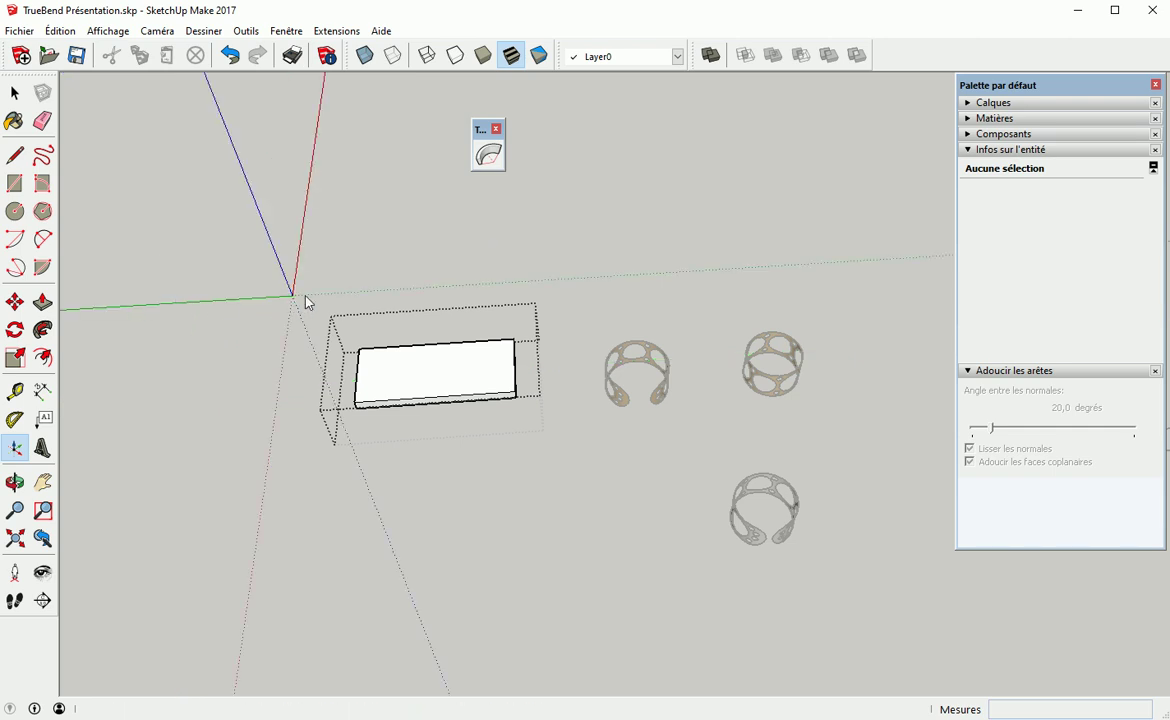
{"action": "key", "text": "space"}
{"action": "left_click", "coordinate": [551, 253]}
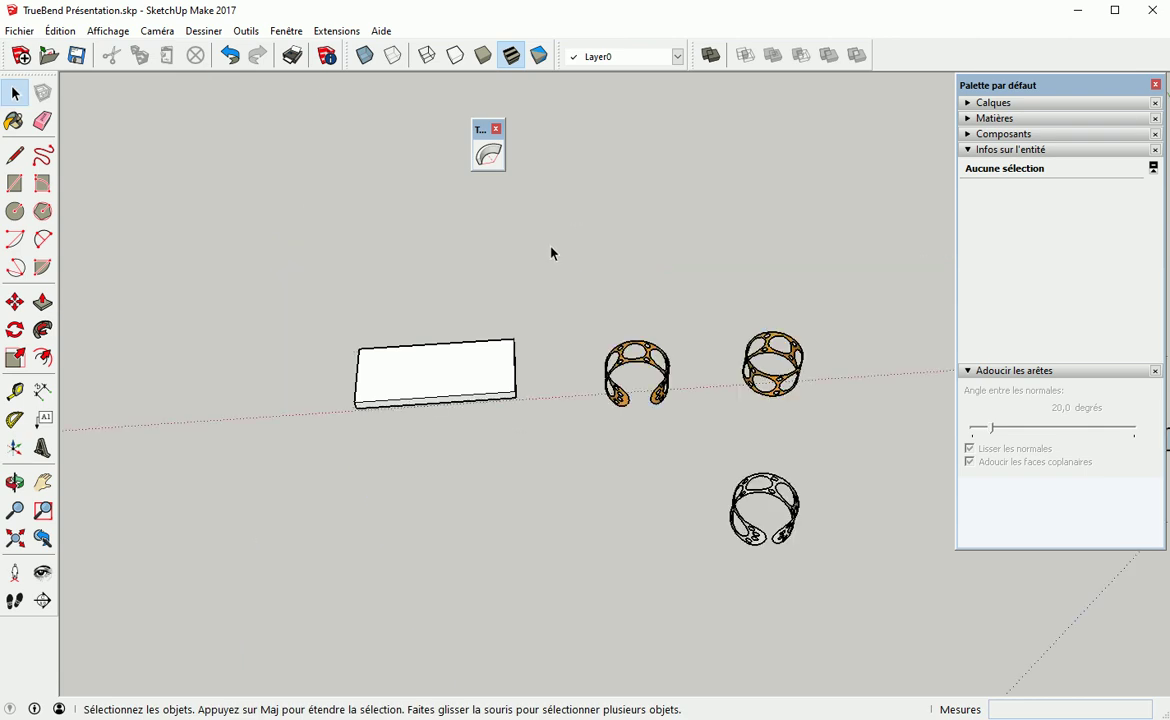
Bend the straight slab with TrueBend to an angle of about 140°
{"action": "left_click", "coordinate": [444, 371]}
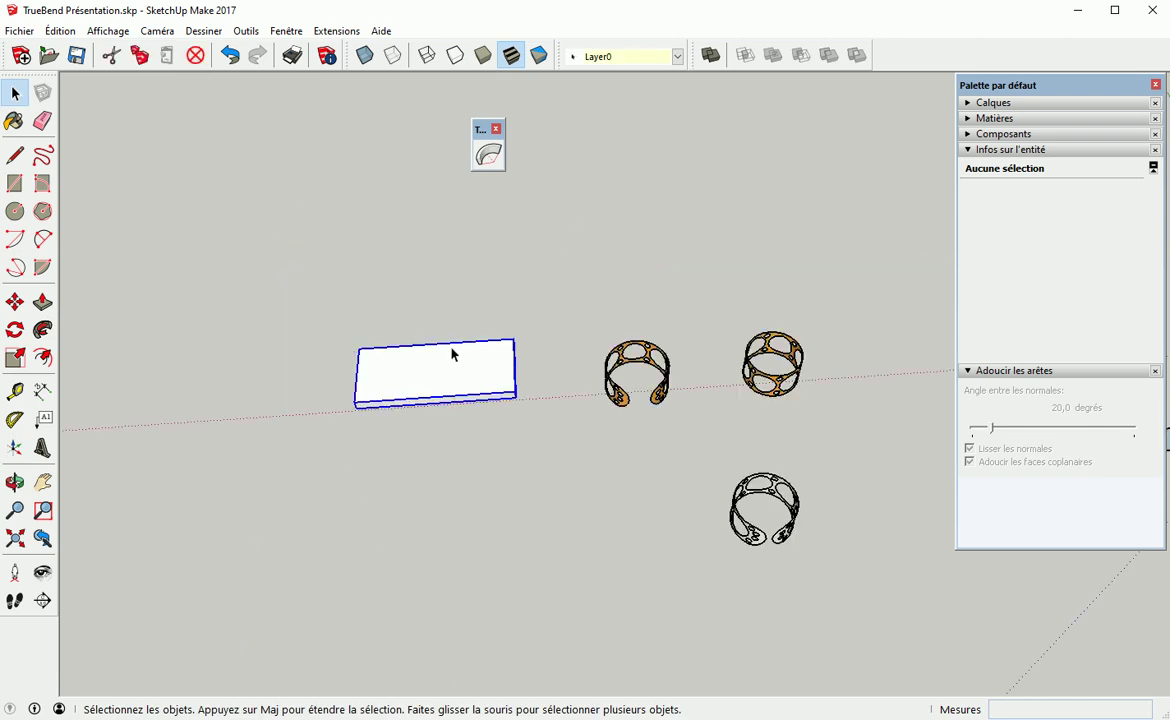
{"action": "left_click", "coordinate": [489, 155]}
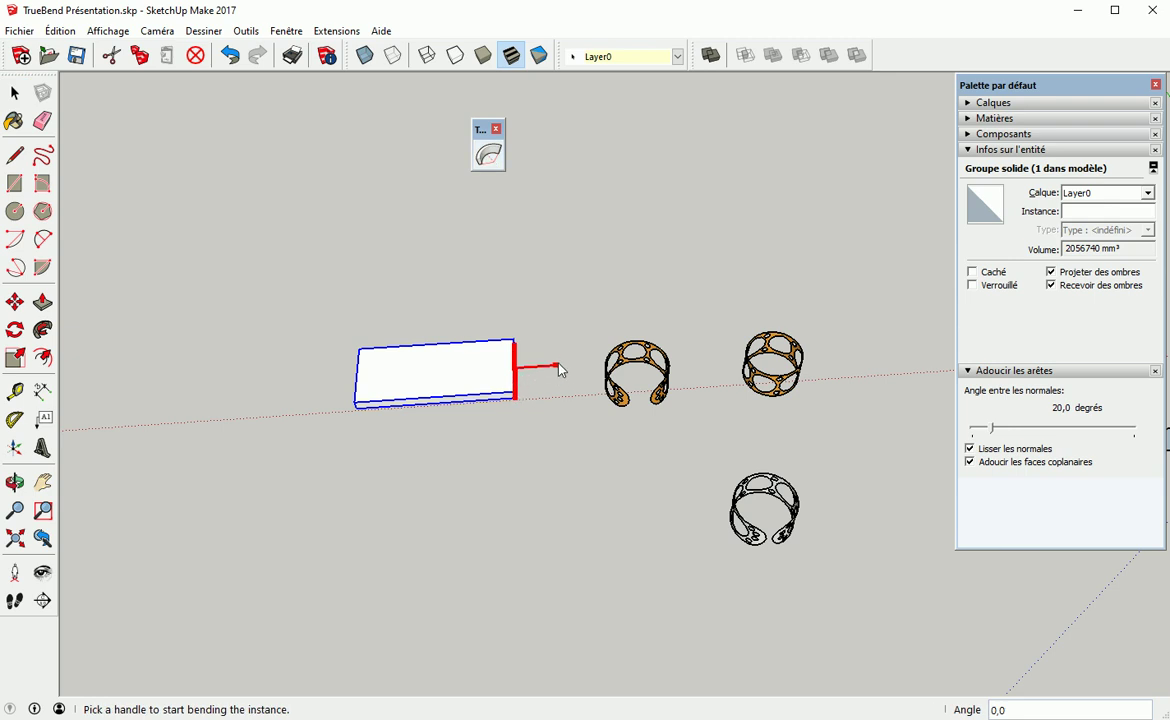
{"action": "left_click_drag", "start_coordinate": [559, 369], "coordinate": [566, 376]}
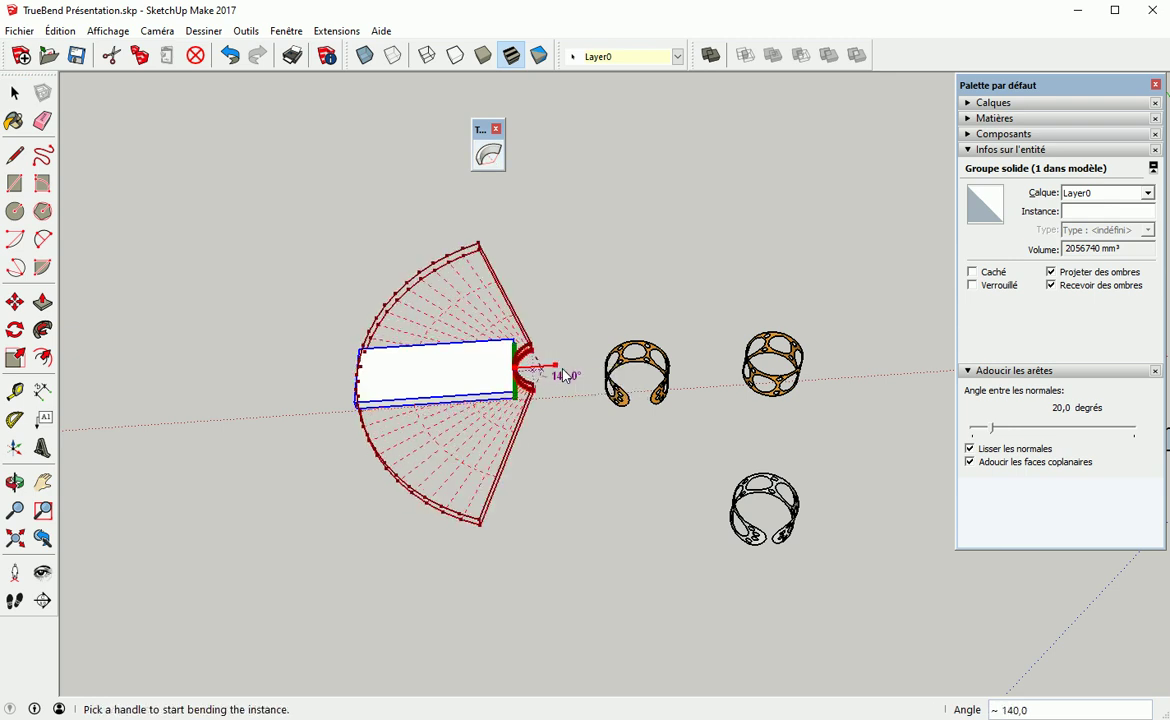
{"action": "key", "text": "Return"}
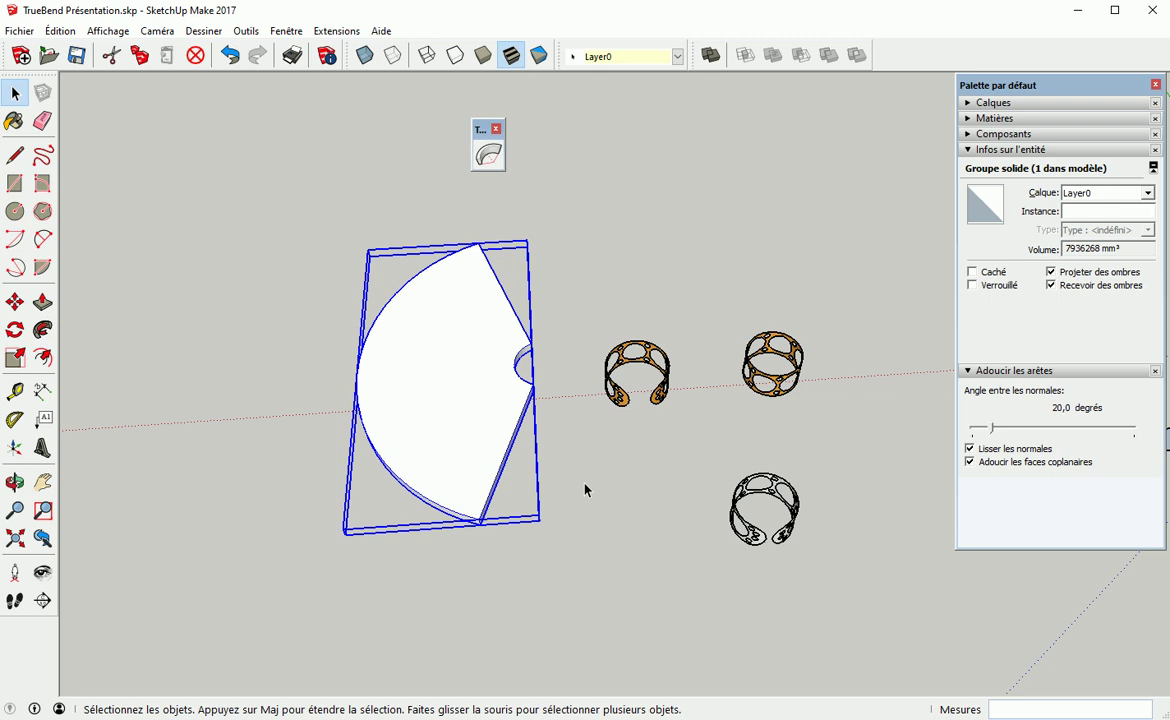
Delete the bent slab together with the three bracelet models beside it
{"action": "left_click", "coordinate": [603, 471]}
{"action": "scroll", "coordinate": [603, 471], "scroll_direction": "down", "scroll_amount": 4}
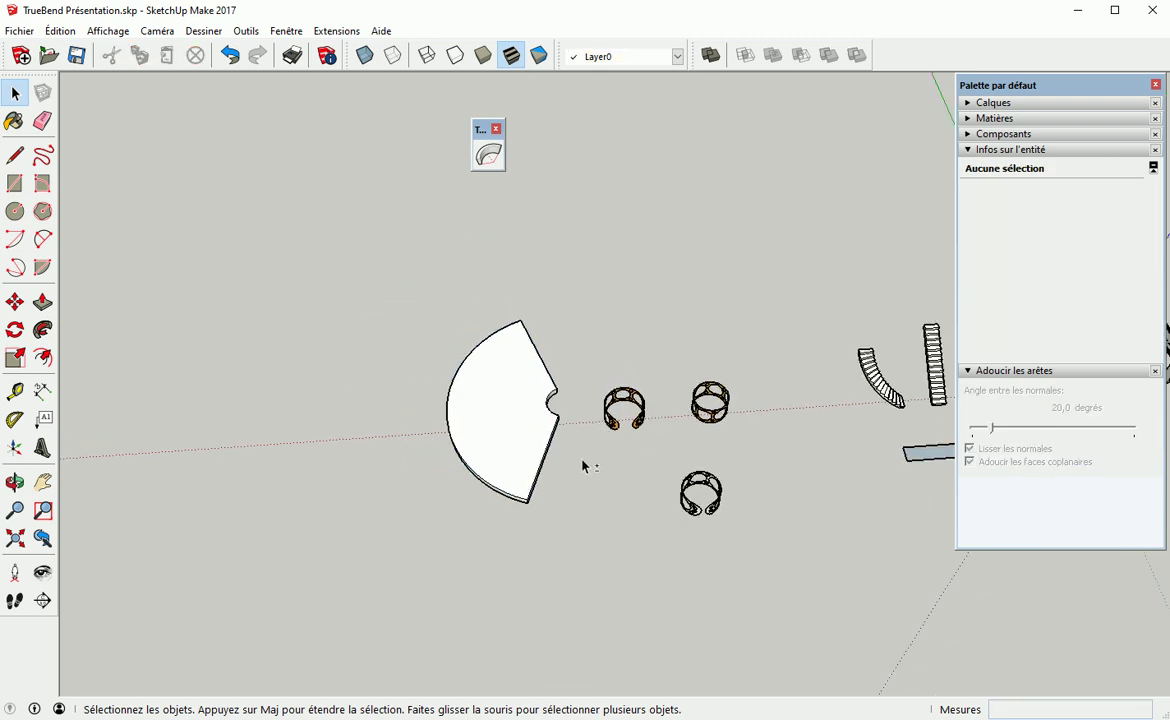
{"action": "middle_click_drag", "start_coordinate": [604, 458], "coordinate": [375, 468], "text": "shift"}
{"action": "left_click_drag", "start_coordinate": [329, 282], "coordinate": [690, 612]}
{"action": "key", "text": "Delete"}
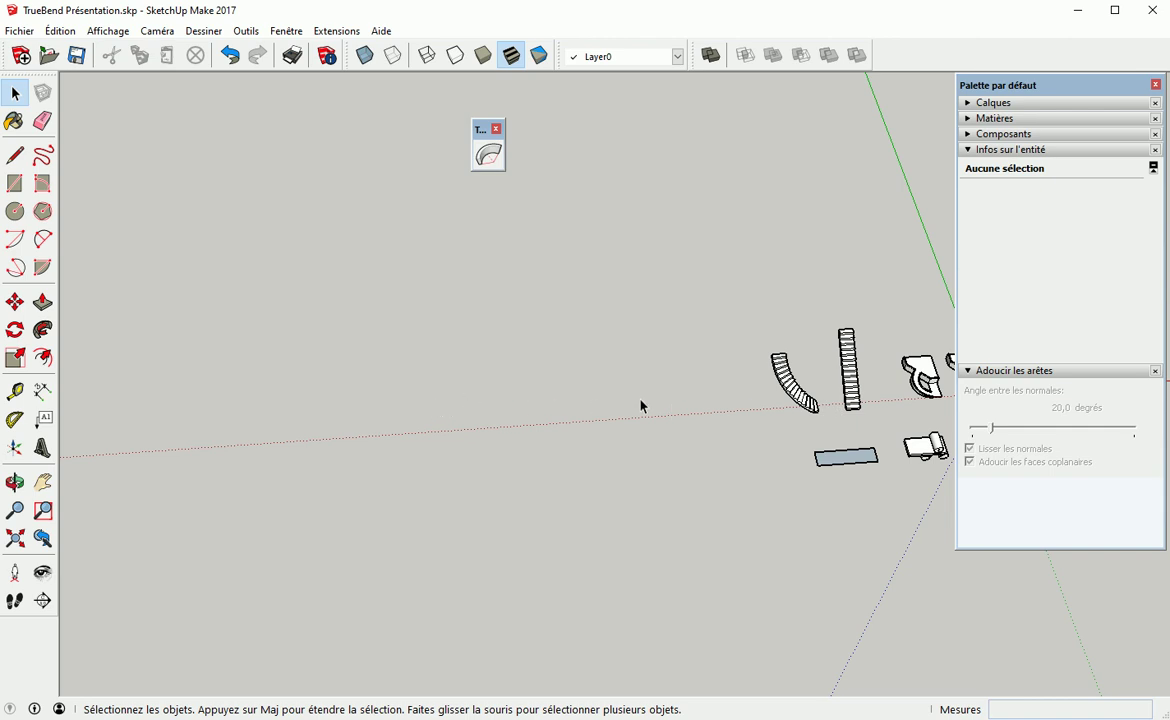
Copy the straight staircase group about 183 mm along the red axis, towards the curved balcony model
{"action": "middle_click_drag", "start_coordinate": [781, 397], "coordinate": [520, 430]}
{"action": "scroll", "coordinate": [500, 435], "scroll_direction": "up", "scroll_amount": 3}
{"action": "scroll", "coordinate": [510, 425], "scroll_direction": "up", "scroll_amount": 3}
{"action": "middle_click_drag", "start_coordinate": [528, 382], "coordinate": [408, 324]}
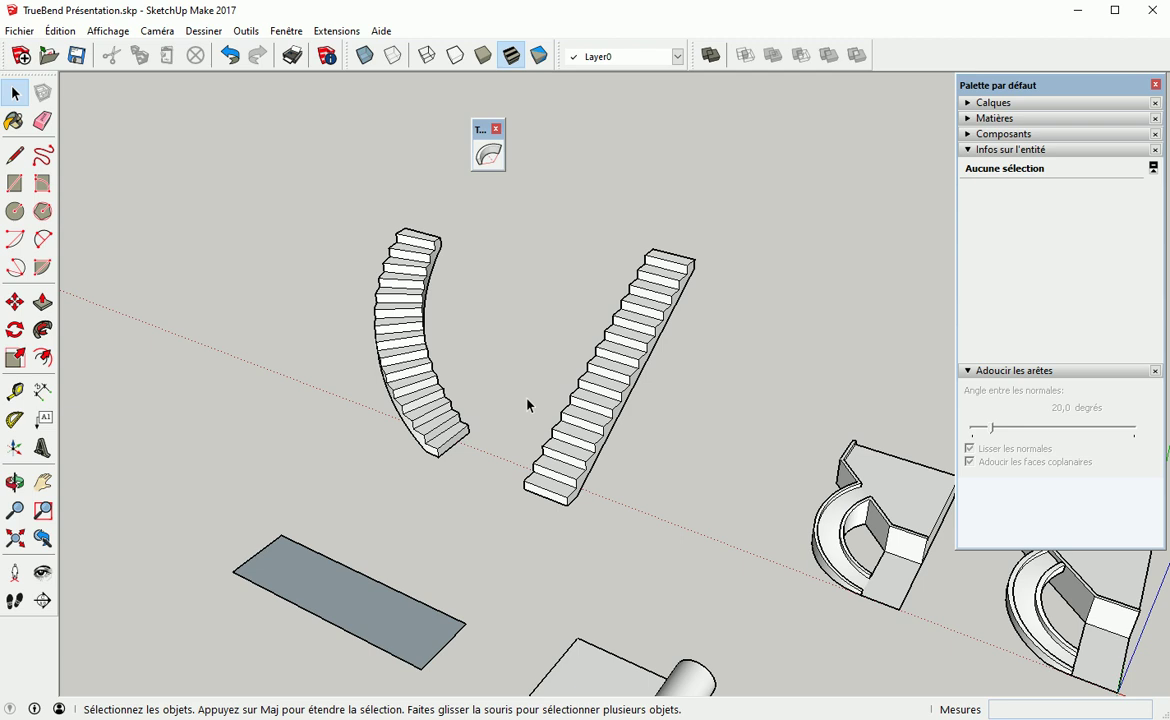
{"action": "left_click", "coordinate": [598, 400]}
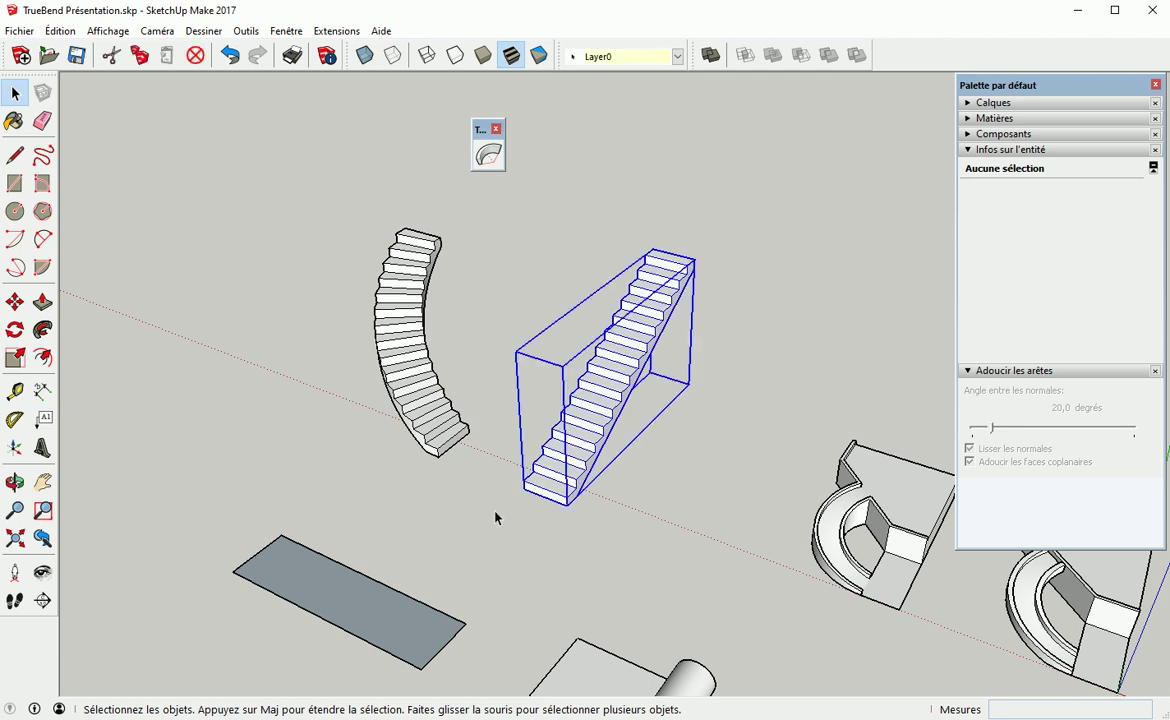
{"action": "key", "text": "m"}
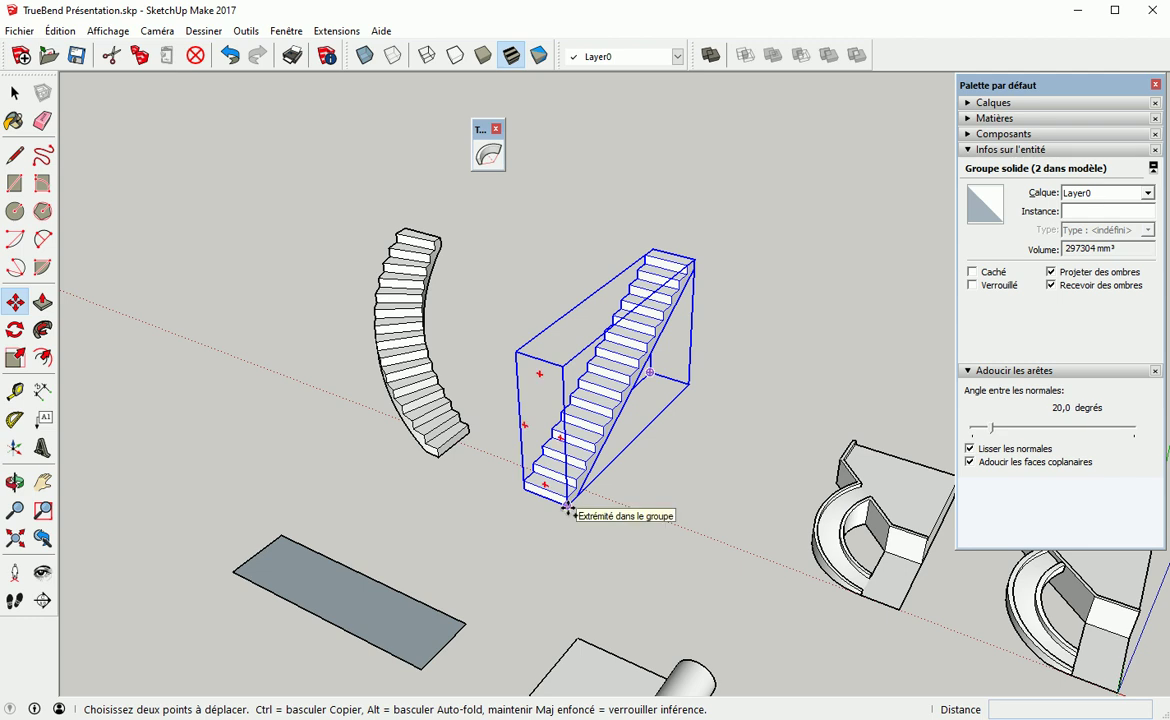
{"action": "key", "text": "ctrl"}
{"action": "left_click", "coordinate": [567, 506]}
{"action": "left_click", "coordinate": [717, 564]}
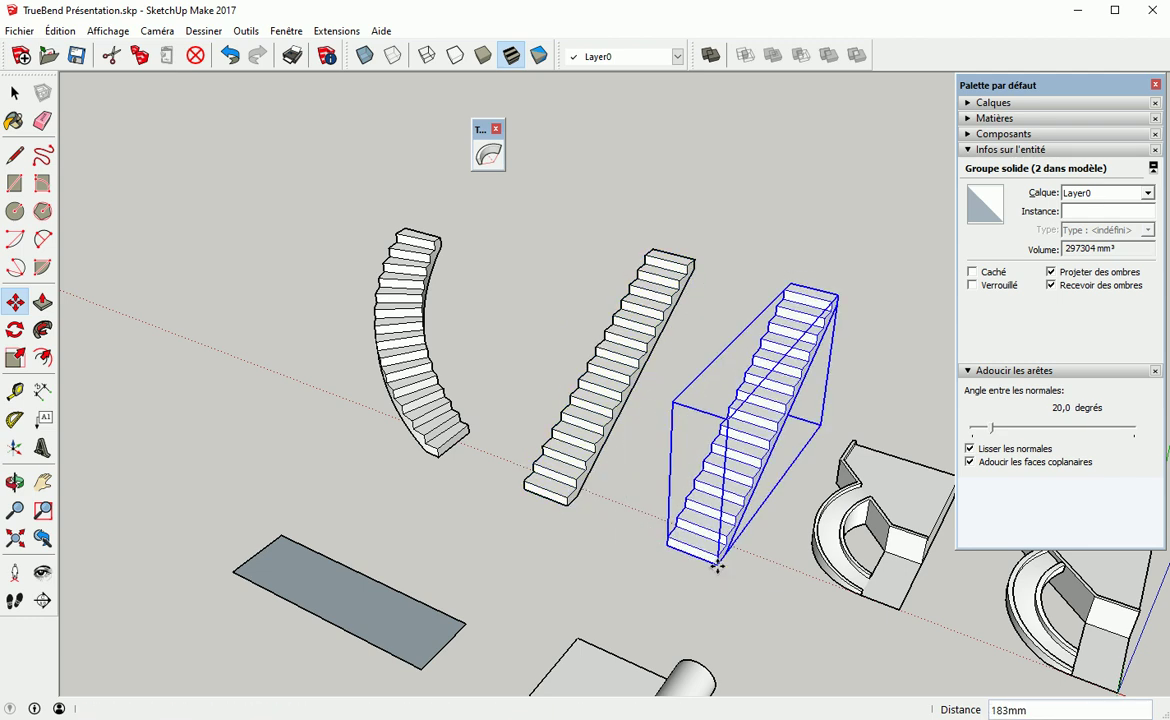
{"action": "key", "text": "space"}
{"action": "left_click", "coordinate": [536, 559]}
Move the original straight staircase group's local axes to an origin beside the stairs, reversing the red and green directions
{"action": "middle_click_drag", "start_coordinate": [536, 559], "coordinate": [685, 556]}
{"action": "double_click", "coordinate": [742, 412]}
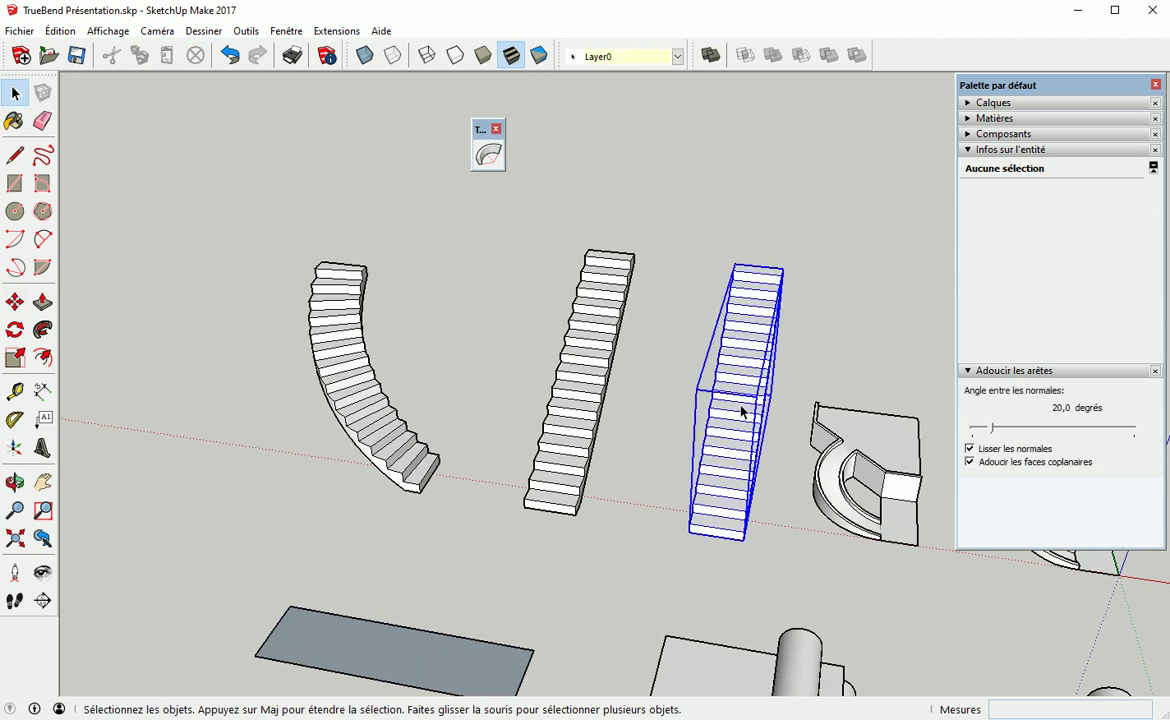
{"action": "left_click", "coordinate": [616, 531]}
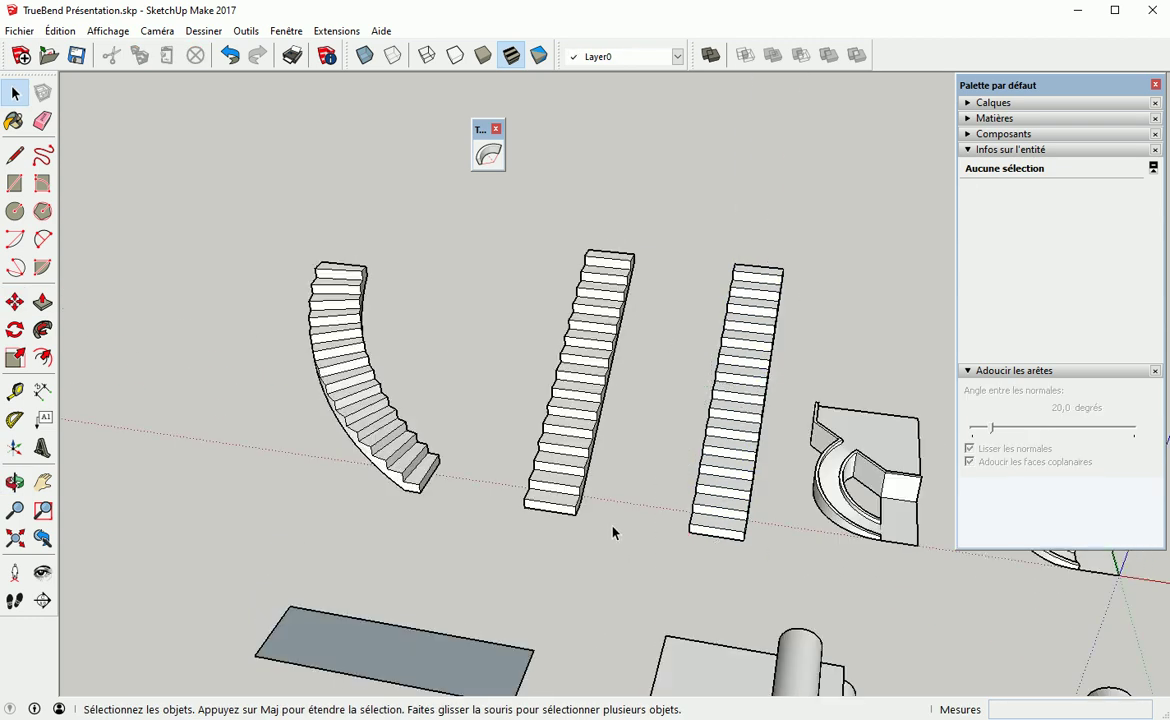
{"action": "triple_click", "coordinate": [578, 413]}
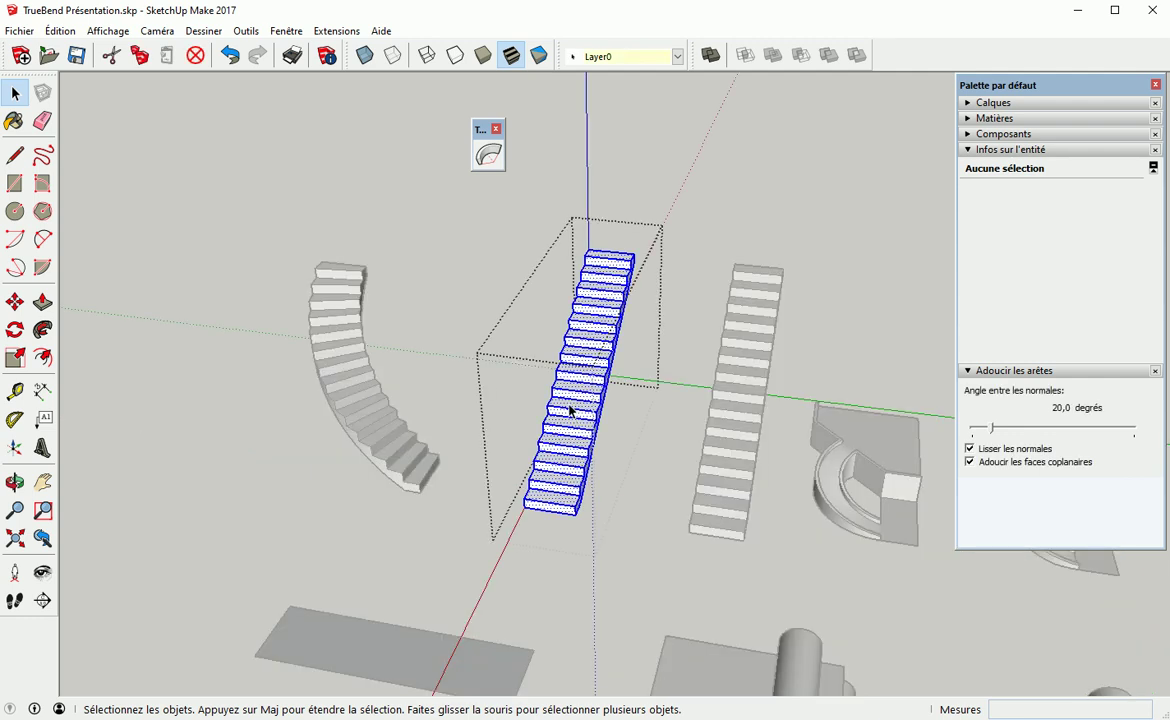
{"action": "left_click", "coordinate": [16, 451]}
{"action": "left_click", "coordinate": [461, 353]}
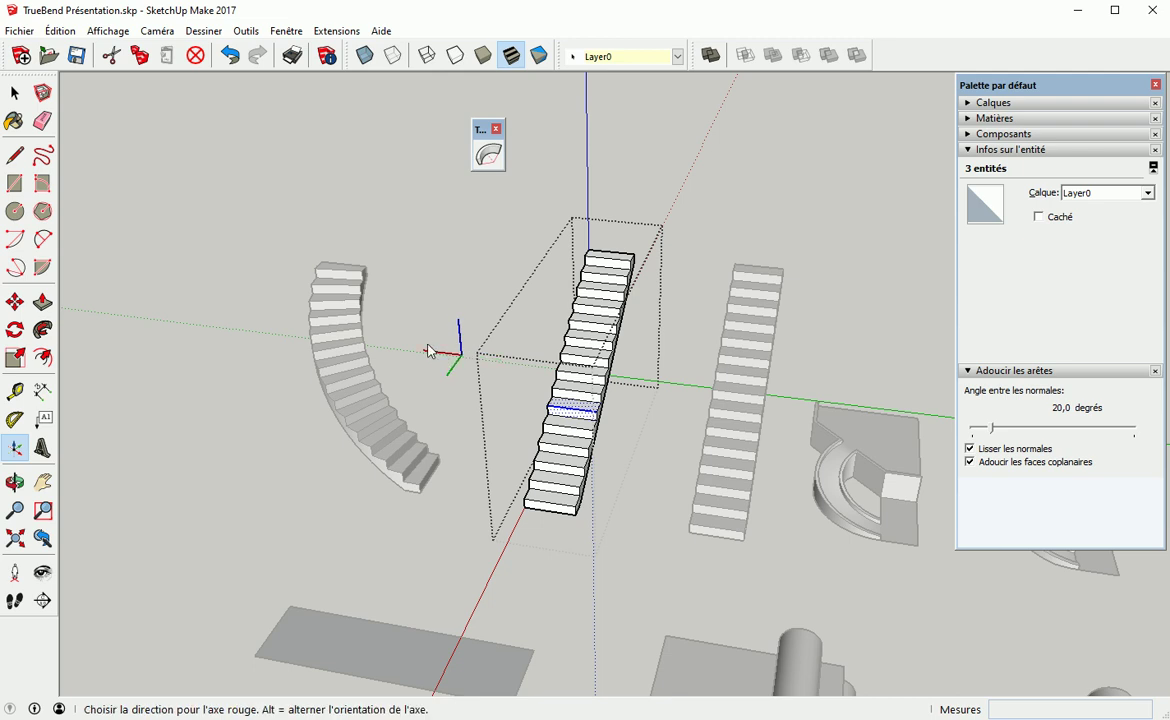
{"action": "left_click", "coordinate": [503, 302]}
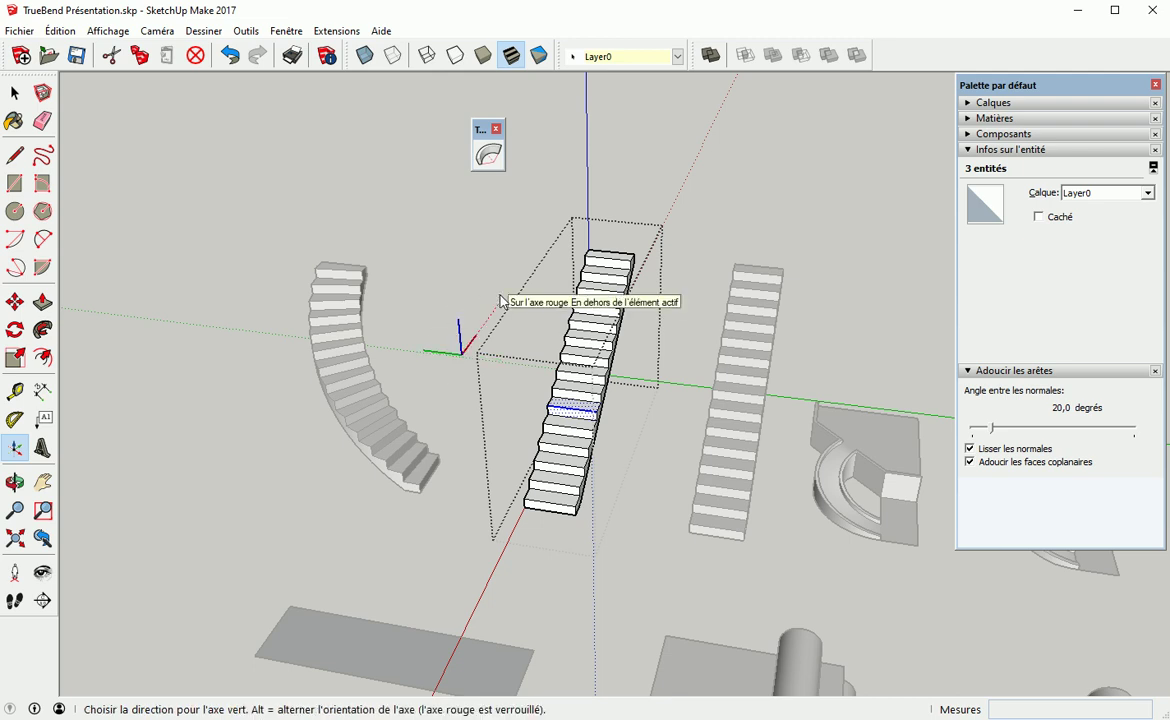
{"action": "left_click", "coordinate": [503, 302]}
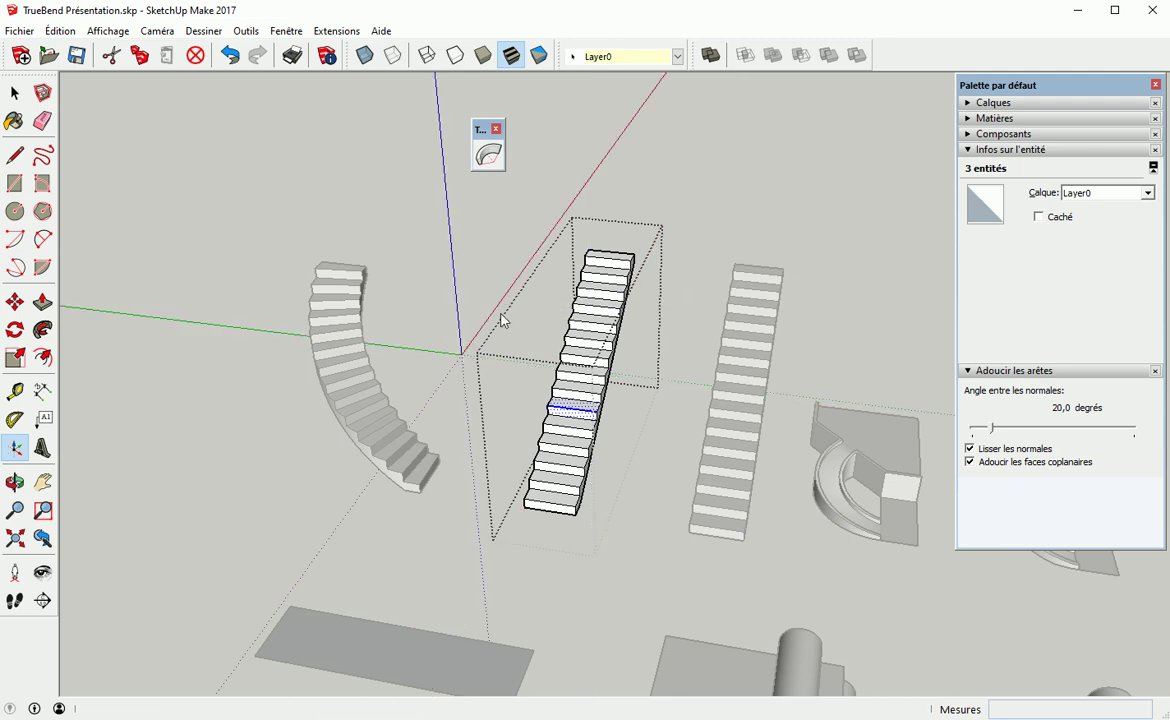
{"action": "key", "text": "space"}
{"action": "left_click", "coordinate": [498, 238]}
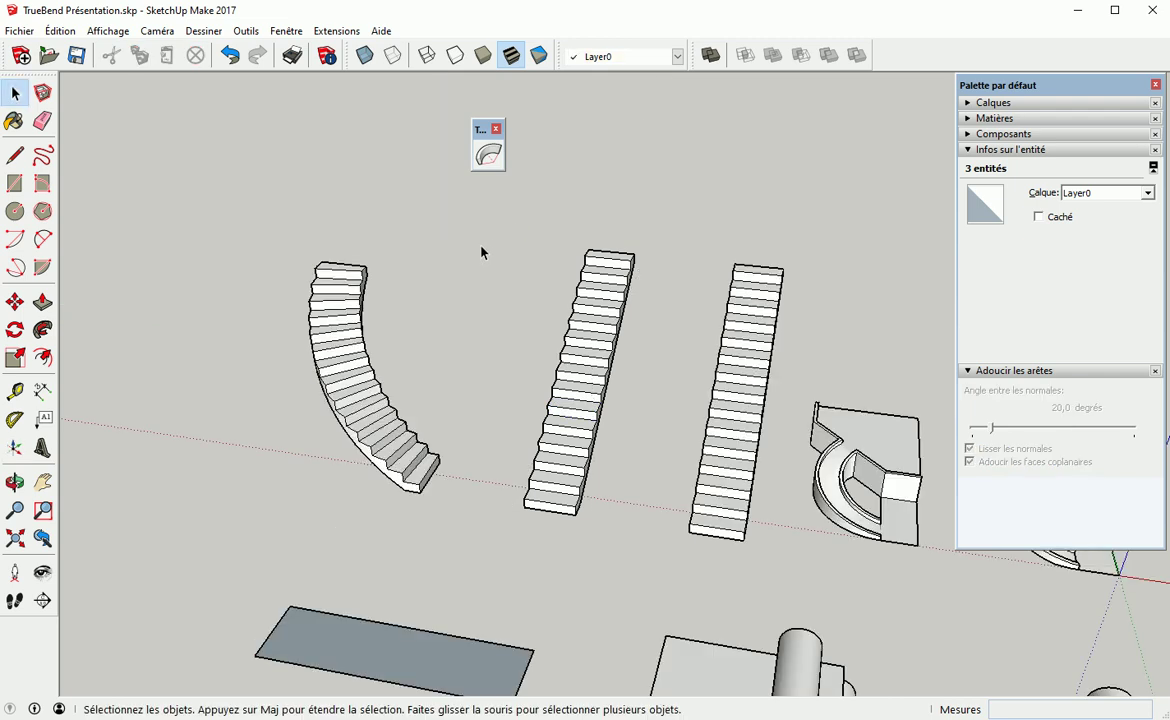
{"action": "left_click", "coordinate": [481, 252]}
Bend the copied straight staircase with TrueBend to an angle of 90°, inspecting the bend preview on its steps
{"action": "left_click", "coordinate": [729, 402]}
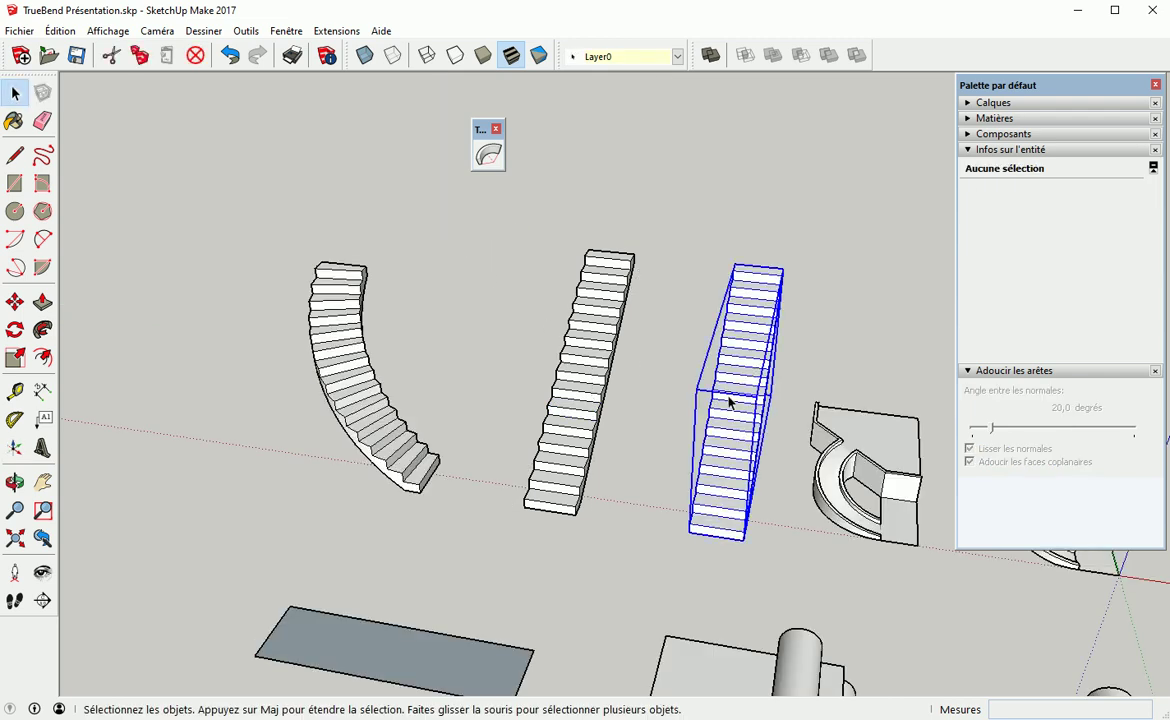
{"action": "left_click", "coordinate": [496, 163]}
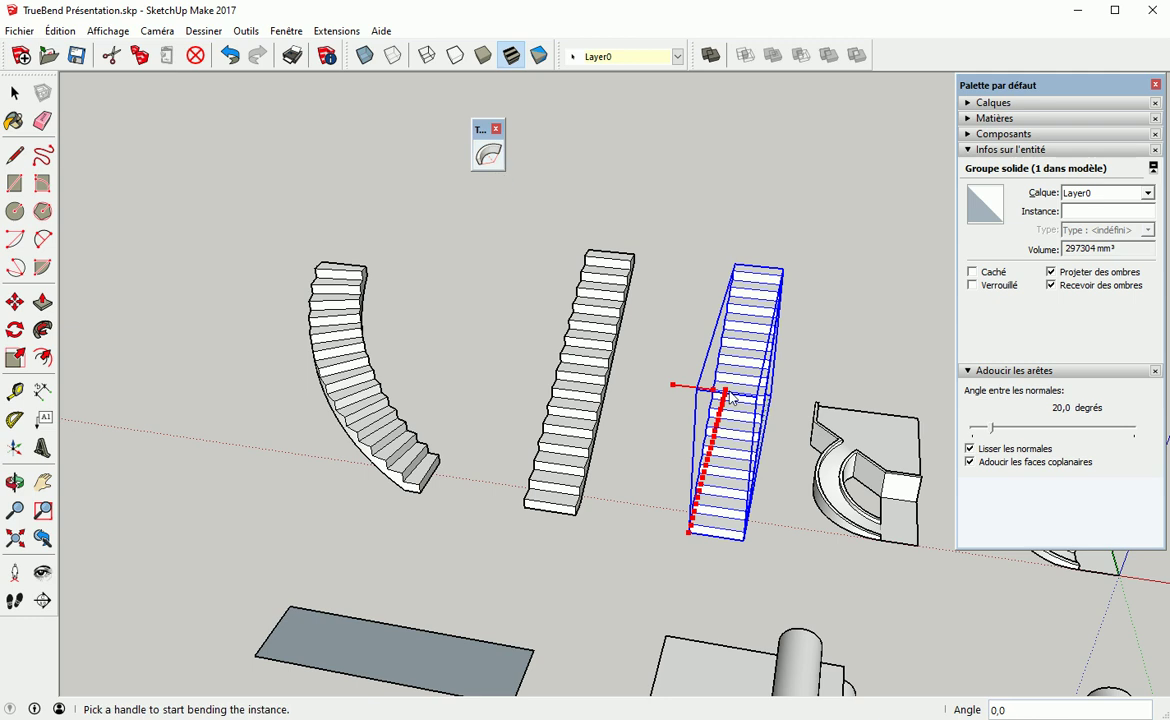
{"action": "left_click_drag", "start_coordinate": [677, 390], "coordinate": [698, 393]}
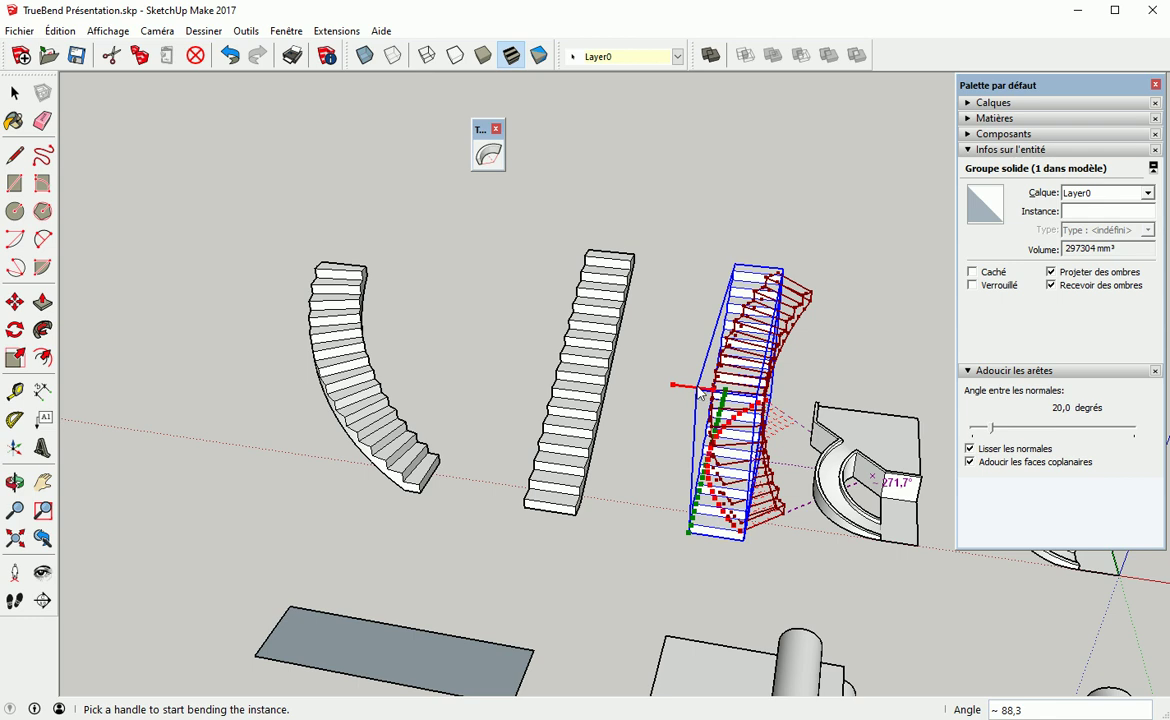
{"action": "scroll", "coordinate": [700, 395], "scroll_direction": "up", "scroll_amount": 5}
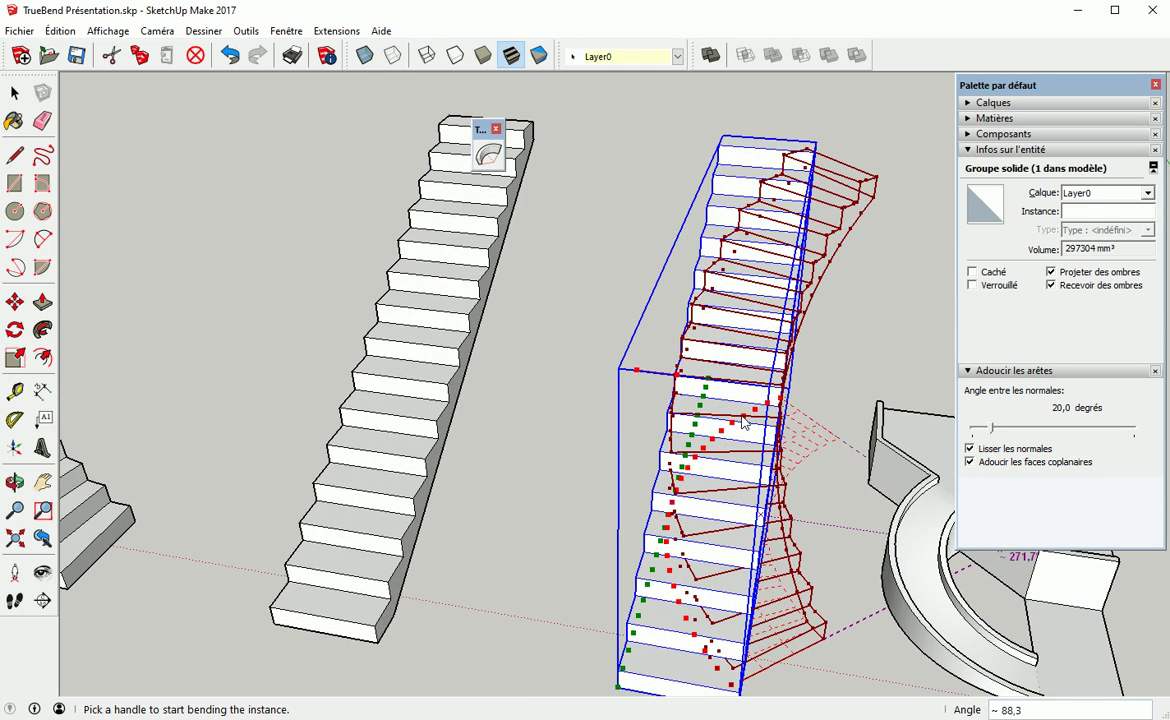
{"action": "middle_click_drag", "start_coordinate": [744, 424], "coordinate": [592, 358]}
{"action": "middle_click_drag", "start_coordinate": [534, 464], "coordinate": [493, 473]}
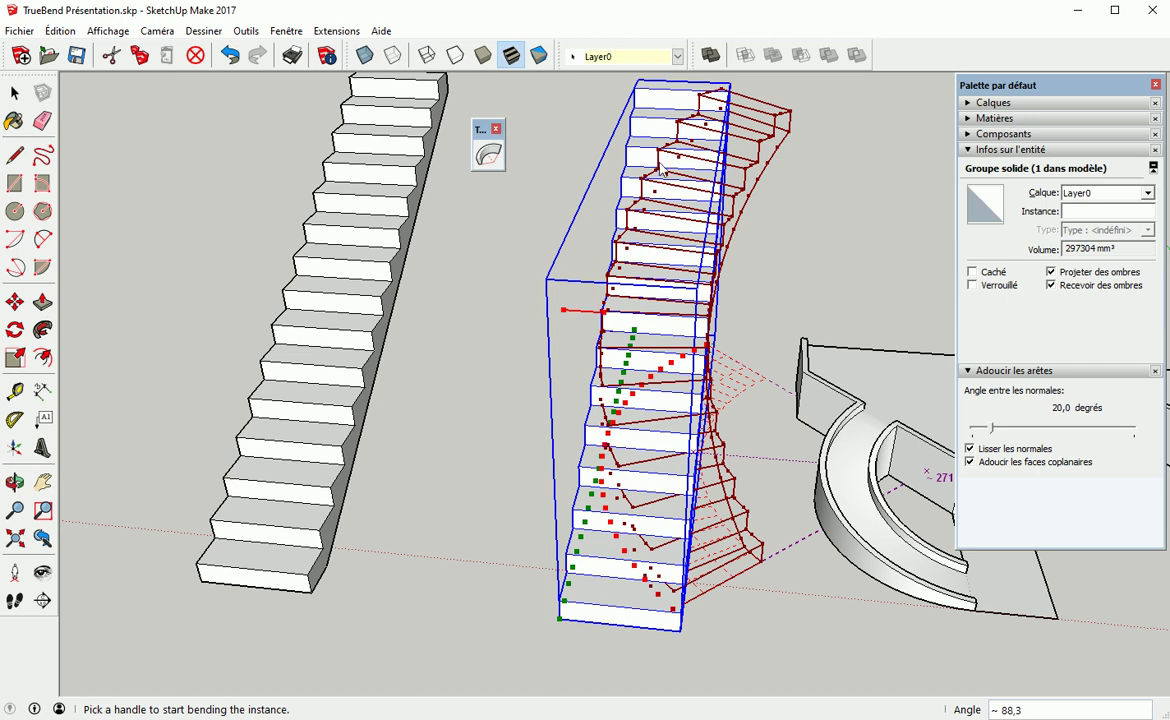
{"action": "scroll", "coordinate": [586, 336], "scroll_direction": "up", "scroll_amount": 8}
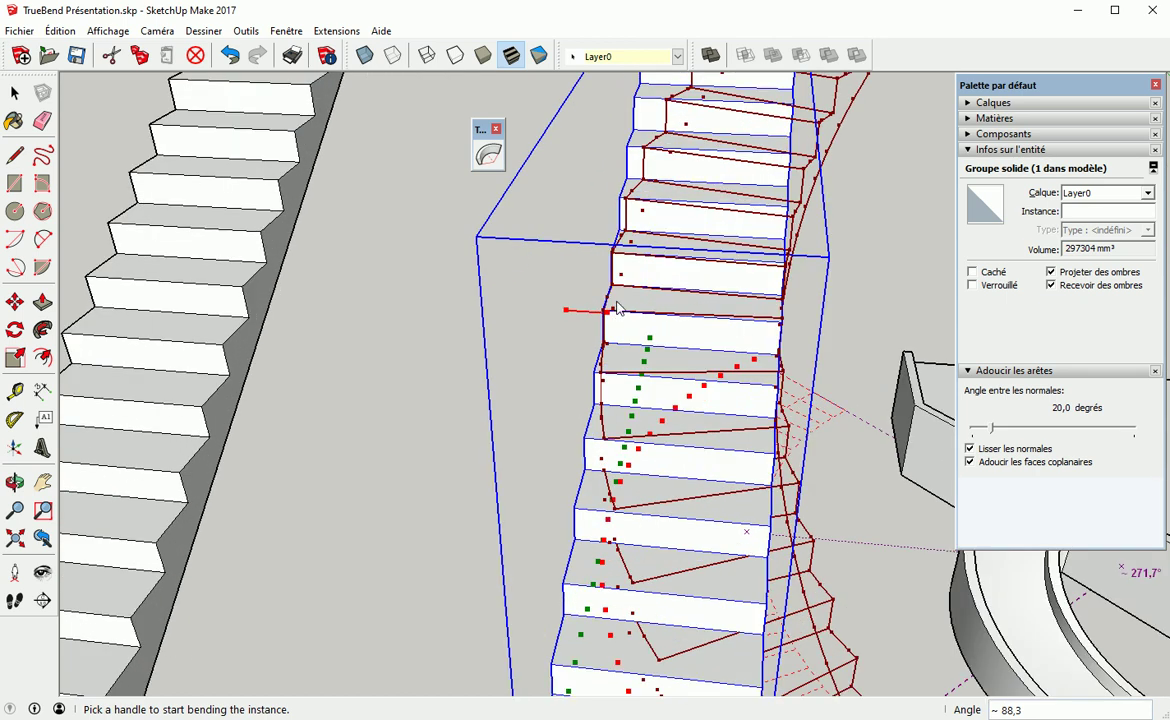
{"action": "middle_click_drag", "start_coordinate": [625, 365], "coordinate": [677, 433]}
{"action": "scroll", "coordinate": [640, 415], "scroll_direction": "up", "scroll_amount": 4}
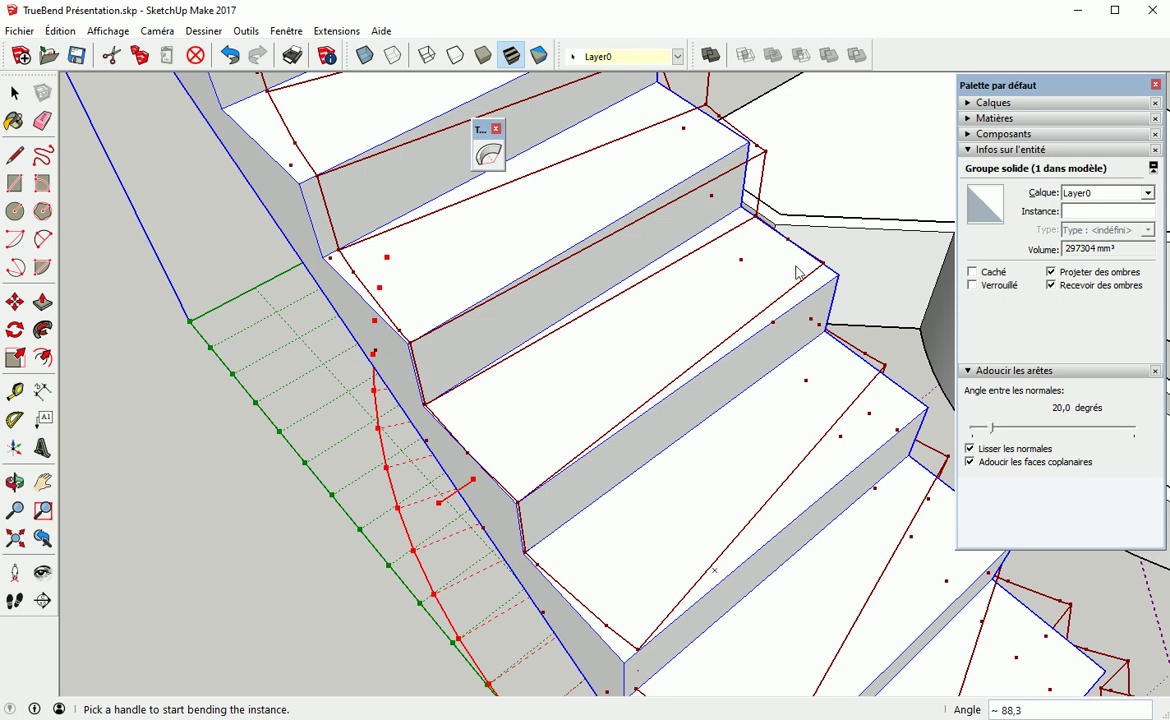
{"action": "scroll", "coordinate": [802, 272], "scroll_direction": "down", "scroll_amount": 8}
{"action": "middle_click_drag", "start_coordinate": [752, 360], "coordinate": [200, 397]}
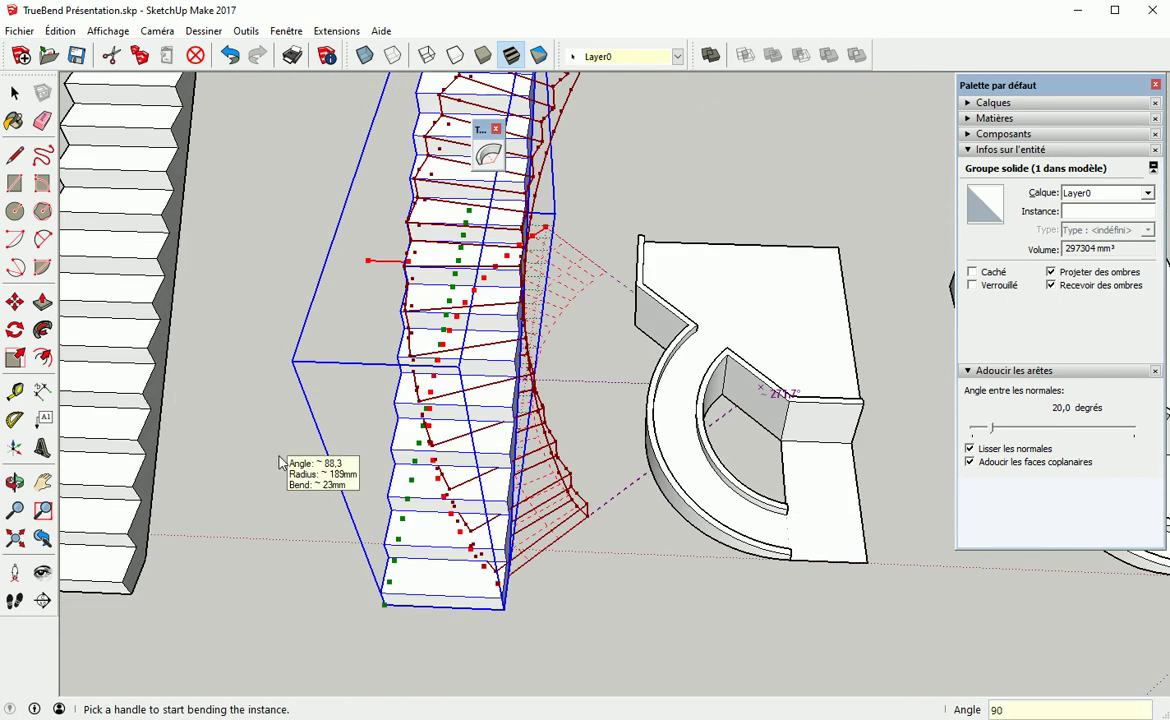
{"action": "key", "text": "Return"}
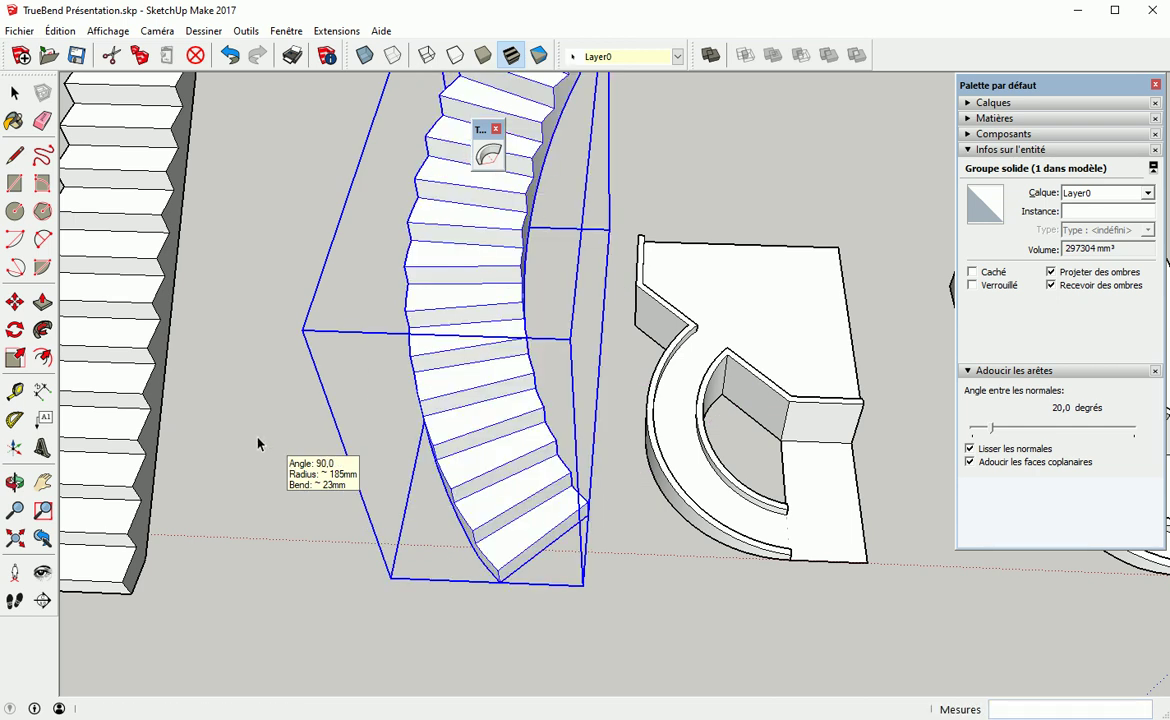
Bend the remaining straight staircase with TrueBend to an angle of 90°, curving it towards the side with the already bent copy
{"action": "key", "text": "space"}
{"action": "middle_click_drag", "start_coordinate": [209, 420], "coordinate": [407, 494]}
{"action": "left_click", "coordinate": [407, 494]}
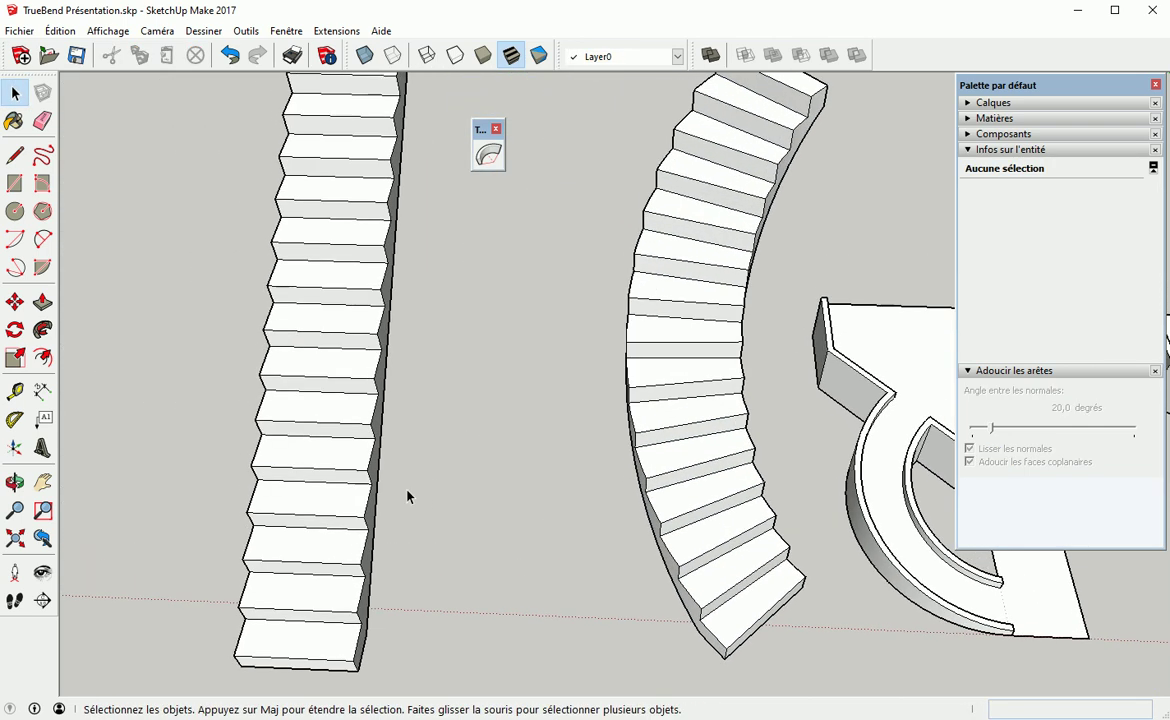
{"action": "left_click", "coordinate": [331, 374]}
{"action": "middle_click_drag", "start_coordinate": [329, 373], "coordinate": [457, 185]}
{"action": "left_click", "coordinate": [488, 156]}
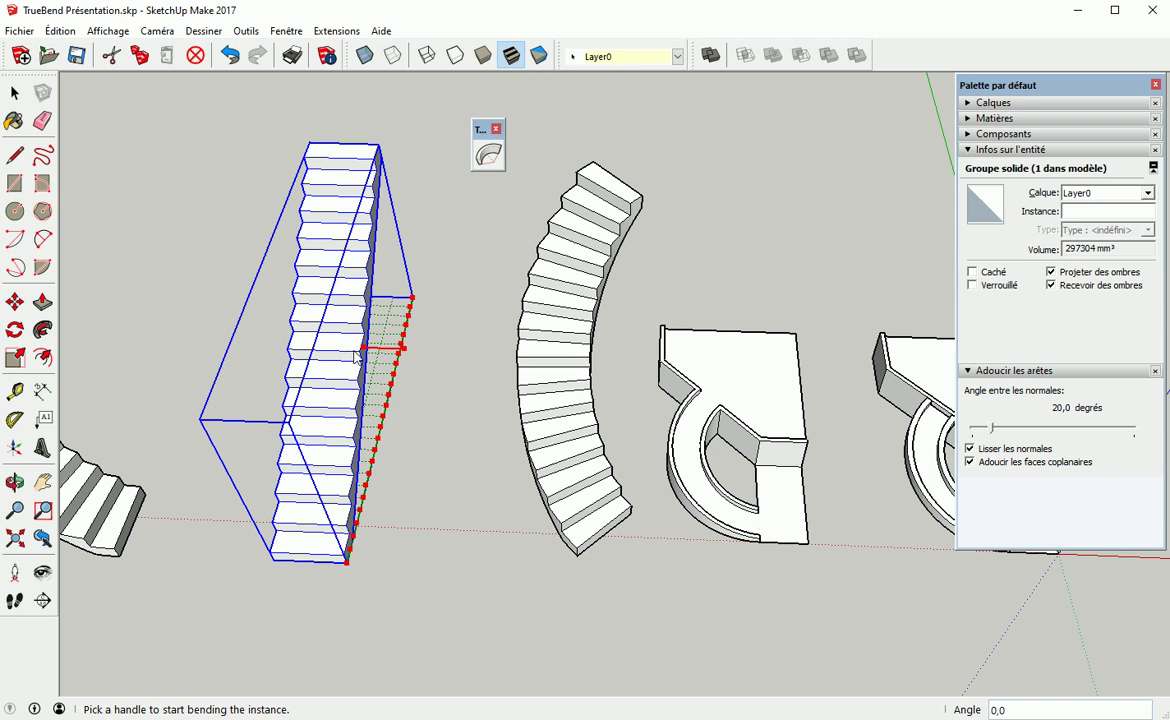
{"action": "left_click_drag", "start_coordinate": [406, 354], "coordinate": [434, 356]}
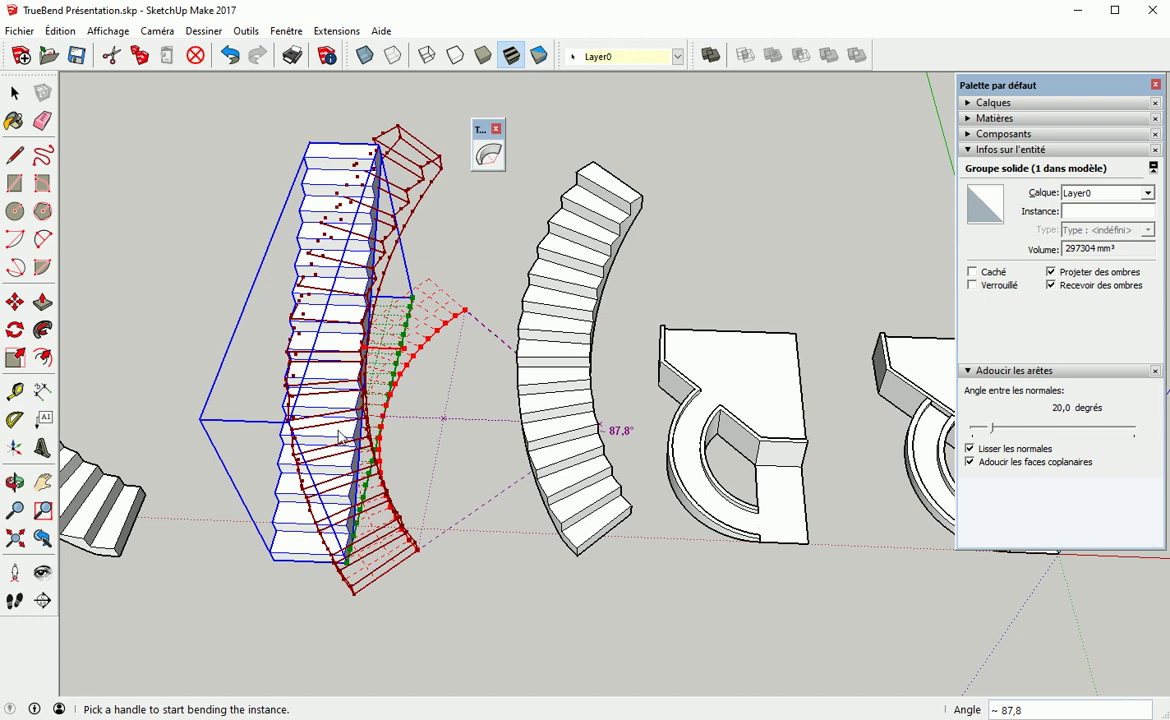
{"action": "scroll", "coordinate": [348, 335], "scroll_direction": "up", "scroll_amount": 3}
{"action": "scroll", "coordinate": [363, 370], "scroll_direction": "up", "scroll_amount": 4}
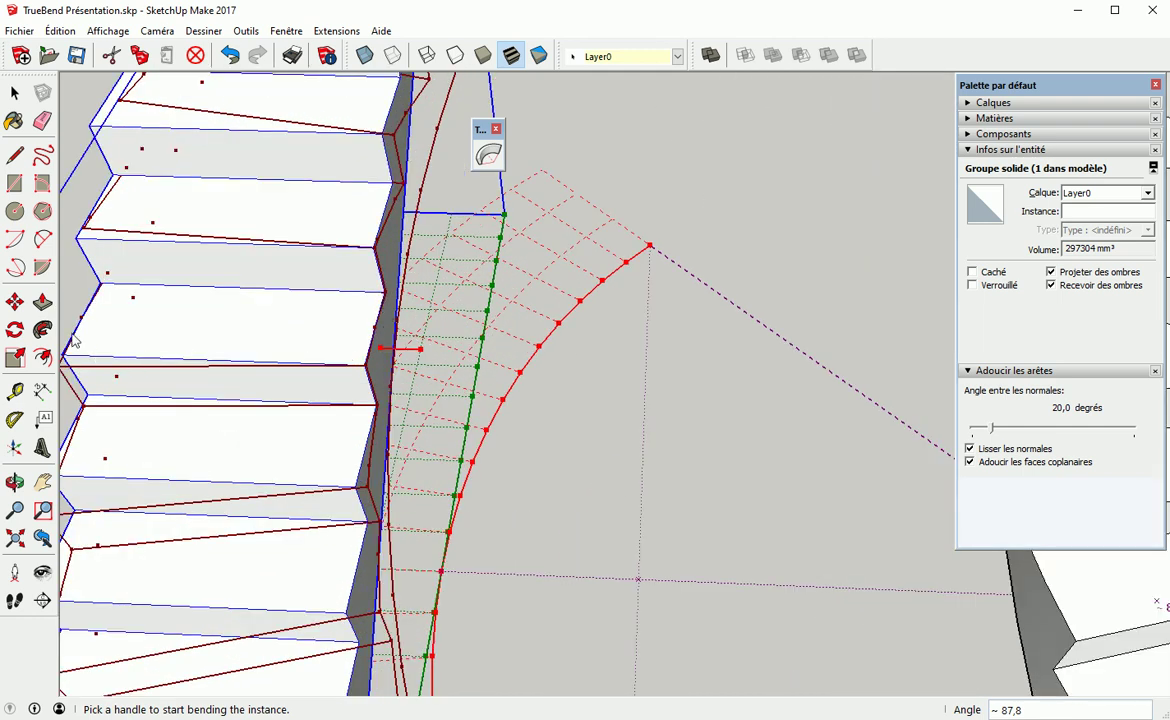
{"action": "mouse_move", "coordinate": [90, 378]}
{"action": "middle_mouse_down"}
{"action": "mouse_move", "coordinate": [162, 400]}
{"action": "mouse_move", "coordinate": [128, 343]}
{"action": "middle_mouse_up"}
{"action": "mouse_move", "coordinate": [251, 334]}
{"action": "middle_mouse_down"}
{"action": "mouse_move", "coordinate": [175, 332]}
{"action": "mouse_move", "coordinate": [95, 270]}
{"action": "mouse_move", "coordinate": [465, 407]}
{"action": "middle_mouse_up"}
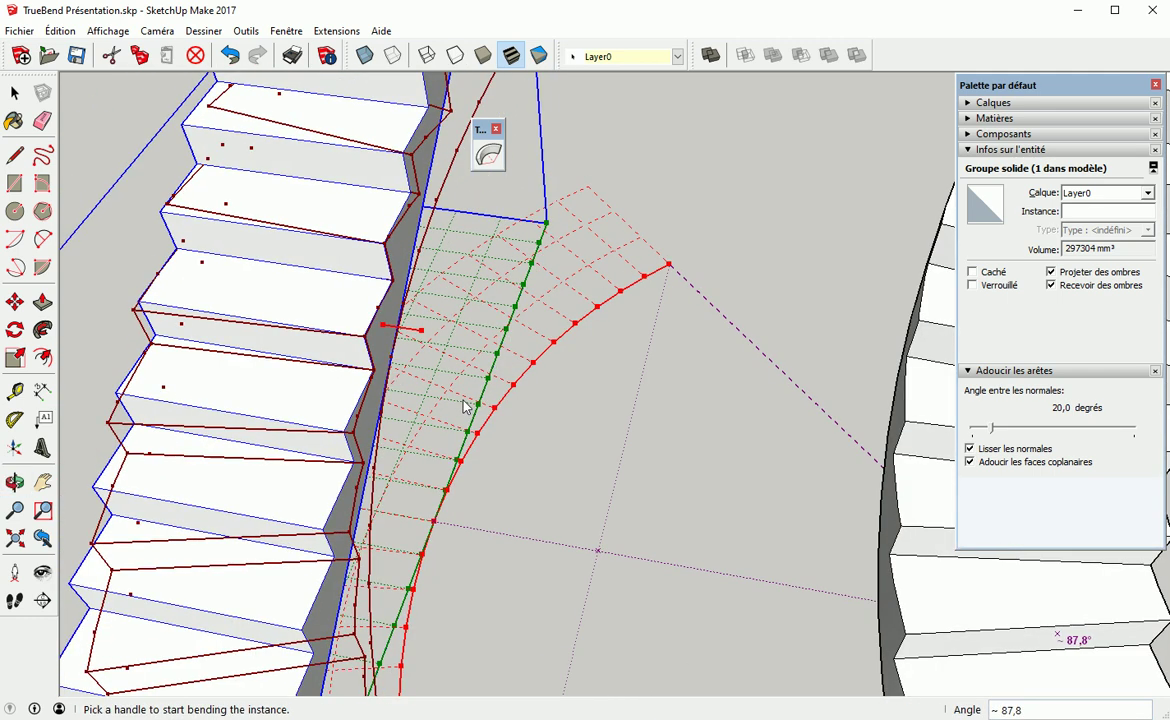
{"action": "key", "text": "Return"}
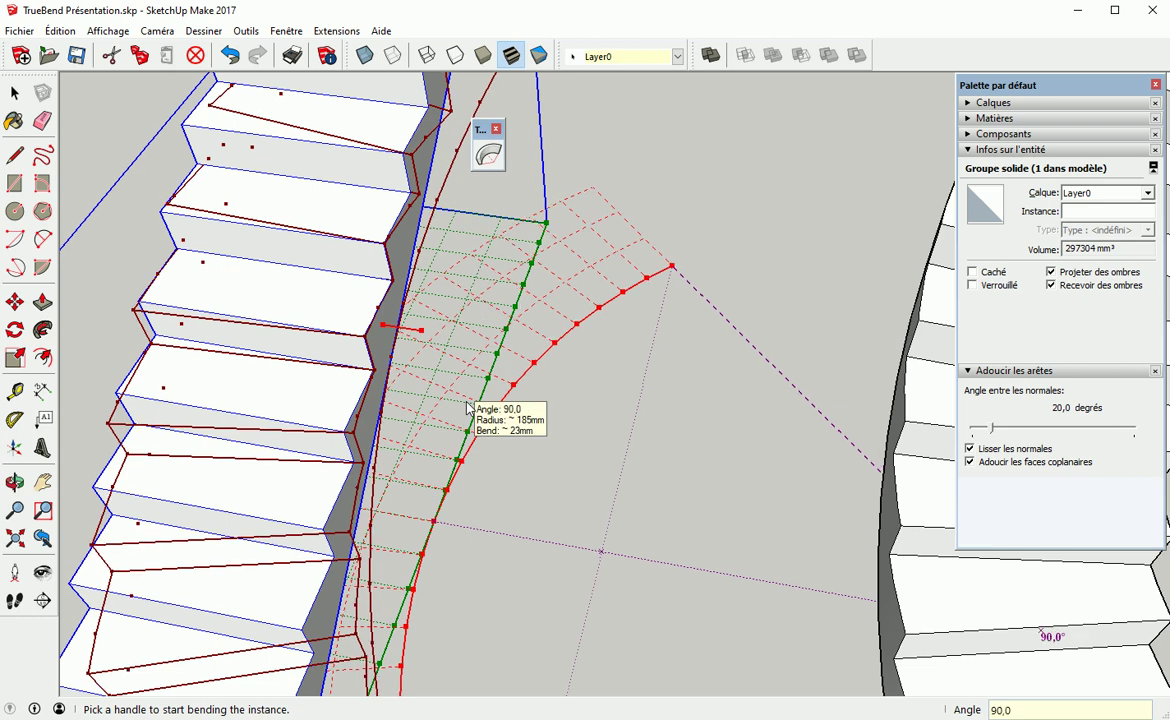
{"action": "key", "text": "space"}
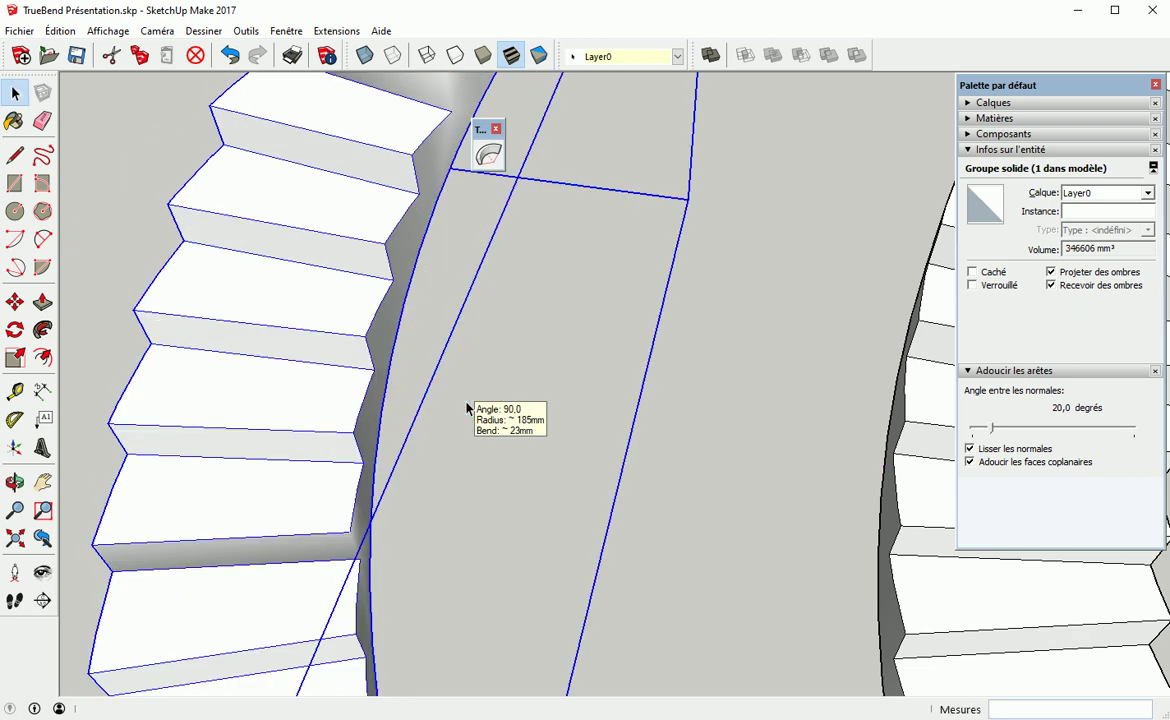
Move the newly bent staircase 125 mm so its inner front corner meets the outer front corner of the other bent staircase
{"action": "scroll", "coordinate": [332, 412], "scroll_direction": "down", "scroll_amount": 8}
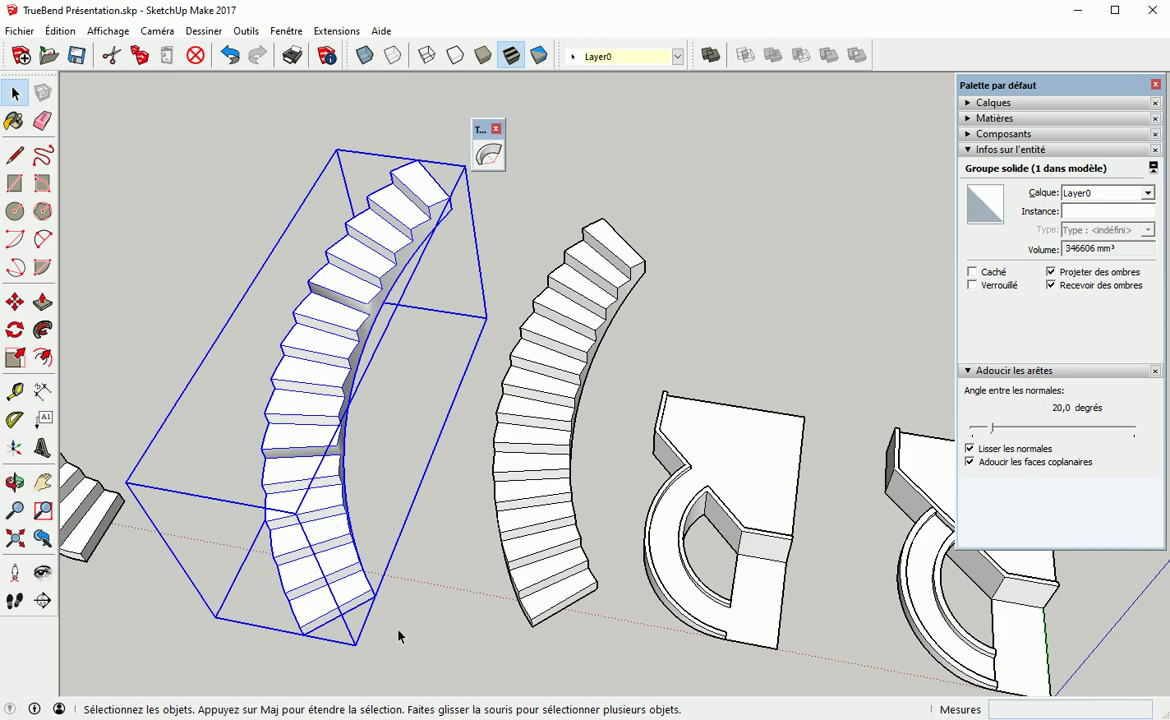
{"action": "key", "text": "m"}
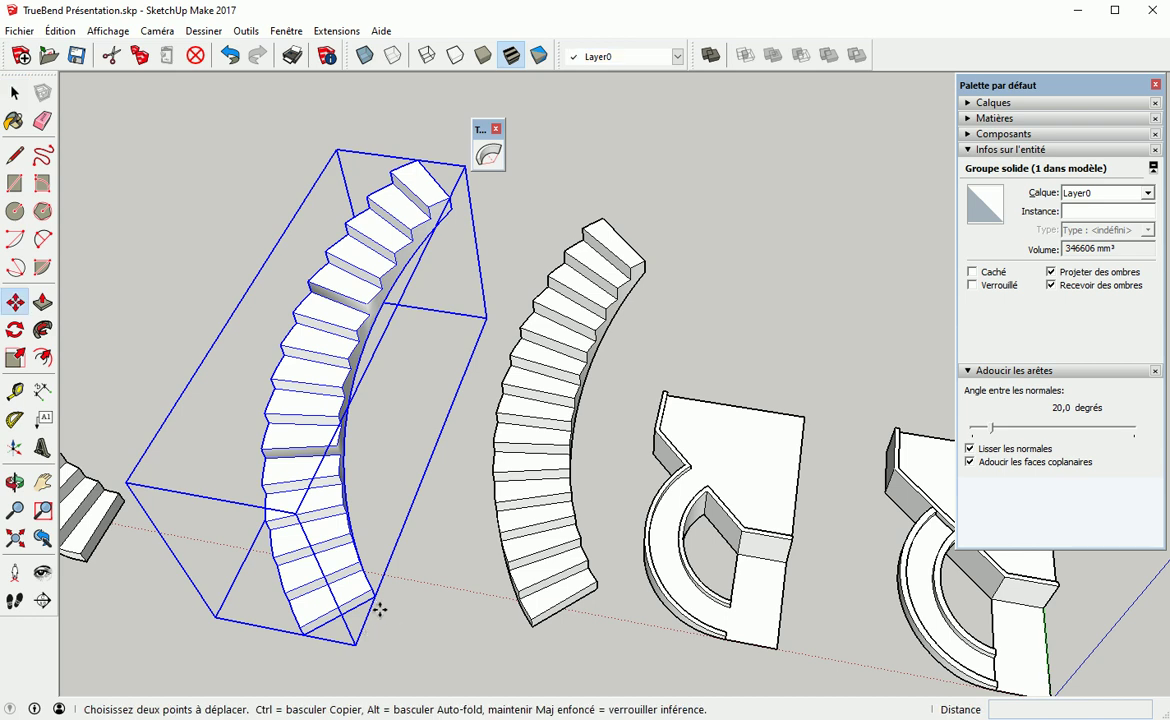
{"action": "left_click", "coordinate": [533, 626]}
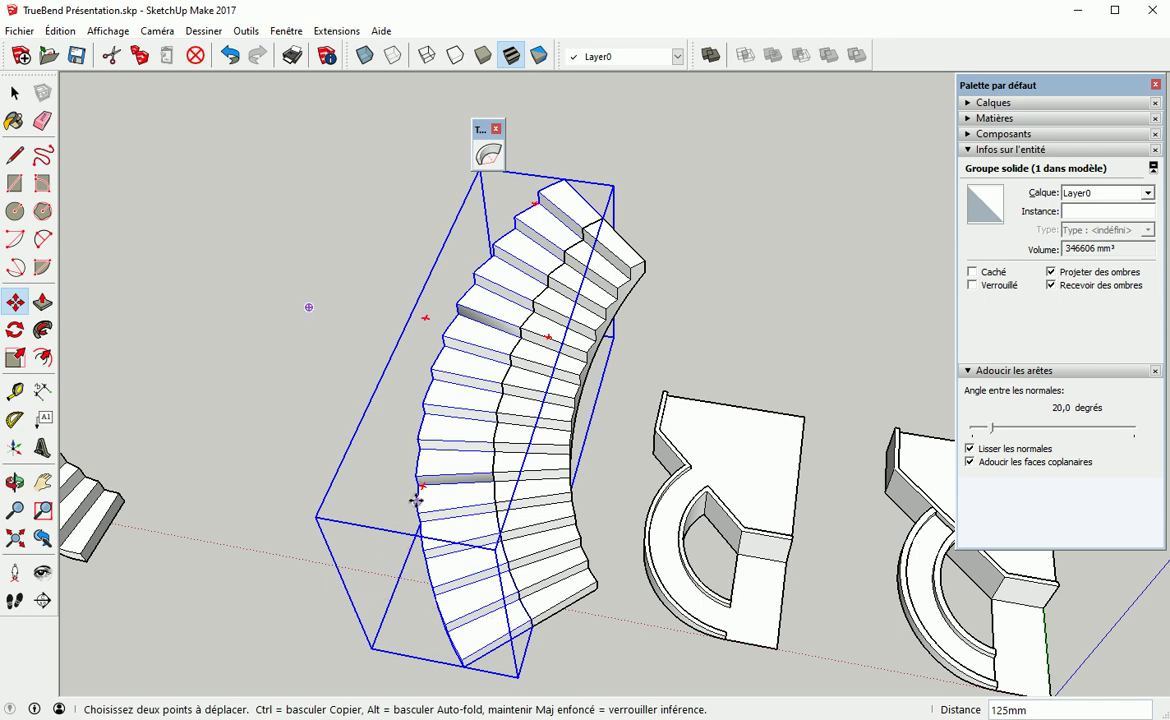
{"action": "key", "text": "space"}
{"action": "left_click", "coordinate": [305, 436]}
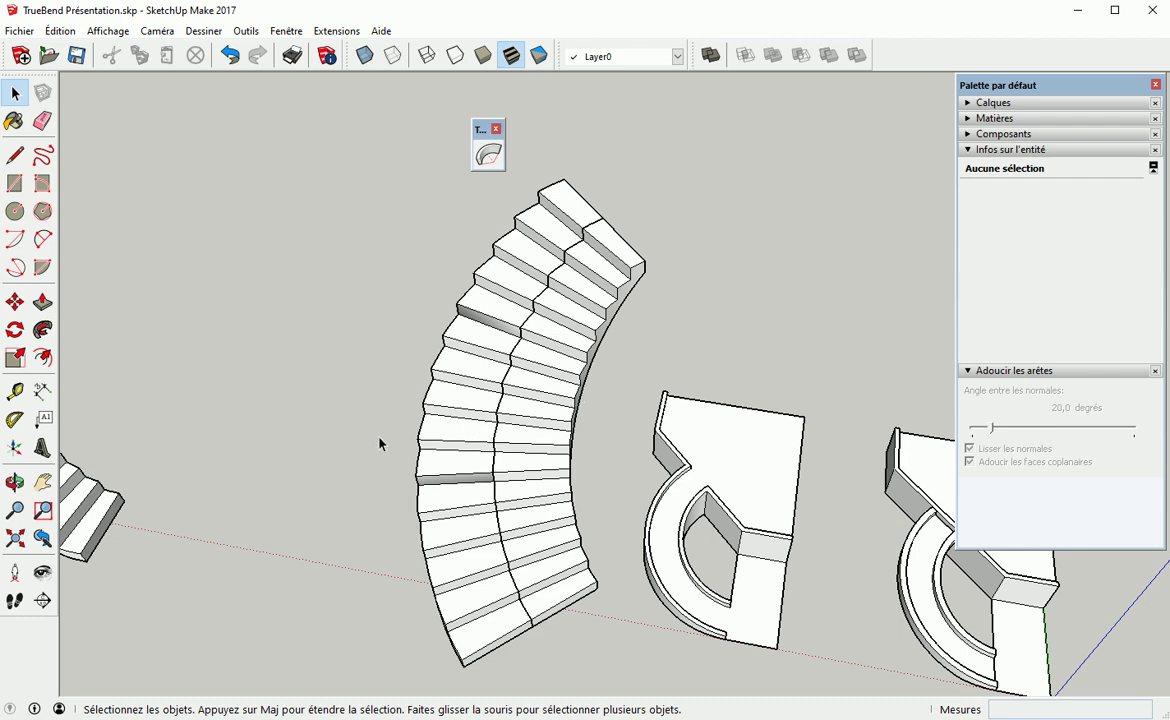
Inside the outer bent staircase group, draw a 12 mm vertical edge at the outer corner of each of the two smoothed risers
{"action": "middle_click_drag", "start_coordinate": [333, 448], "coordinate": [630, 300]}
{"action": "scroll", "coordinate": [533, 562], "scroll_direction": "up", "scroll_amount": 5}
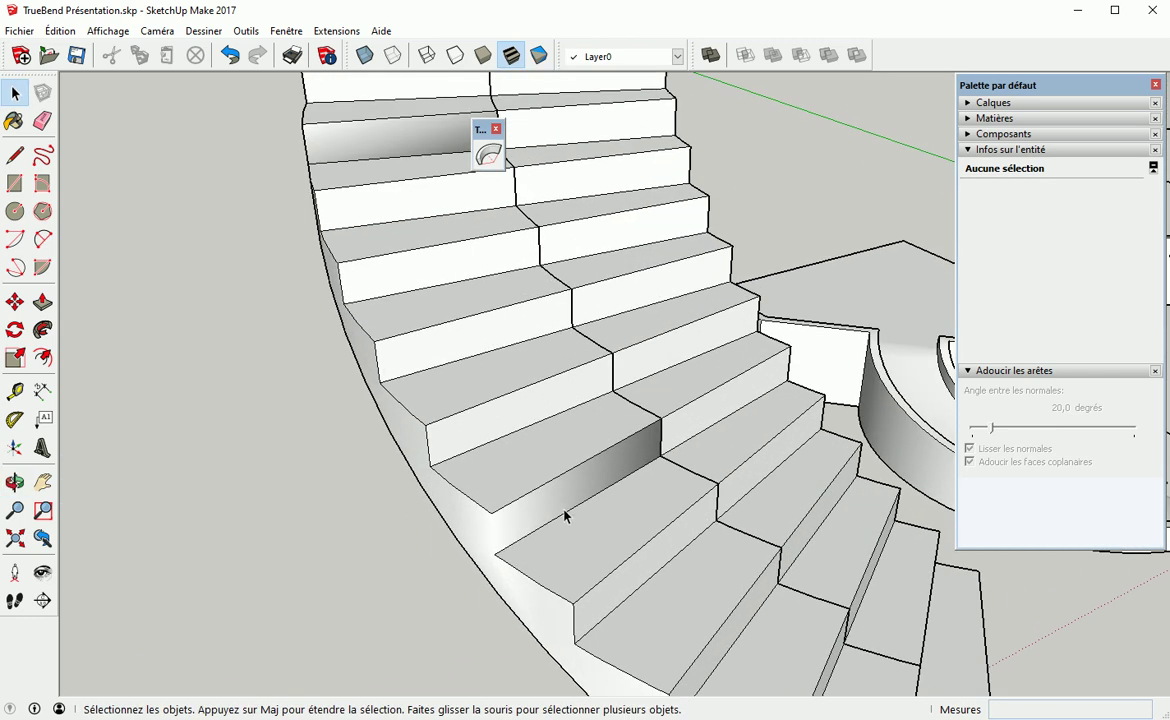
{"action": "middle_click_drag", "start_coordinate": [493, 549], "coordinate": [522, 478]}
{"action": "double_click", "coordinate": [554, 486]}
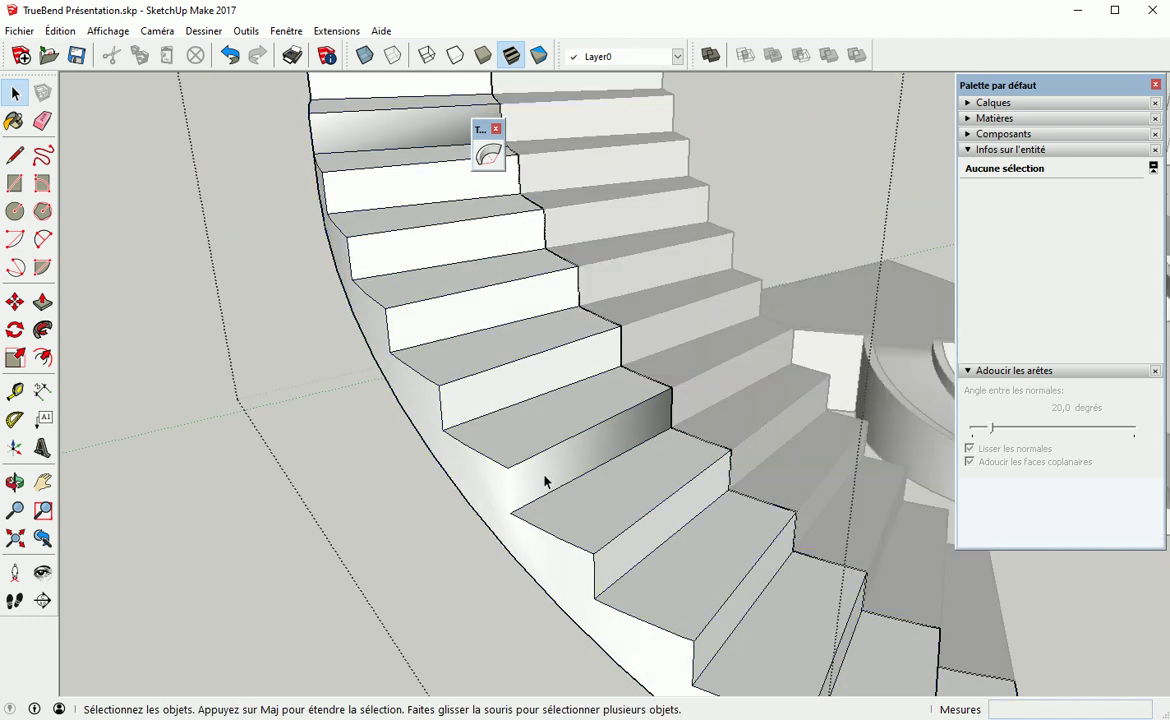
{"action": "key", "text": "l"}
{"action": "left_click", "coordinate": [508, 467]}
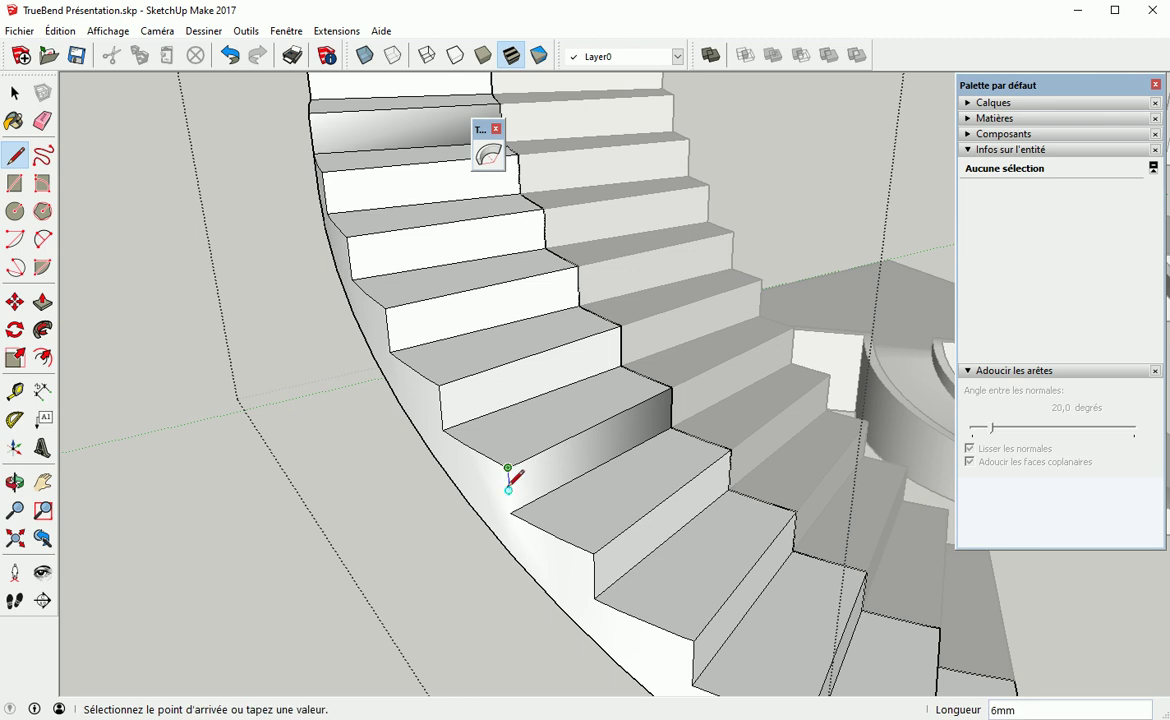
{"action": "left_click", "coordinate": [510, 470]}
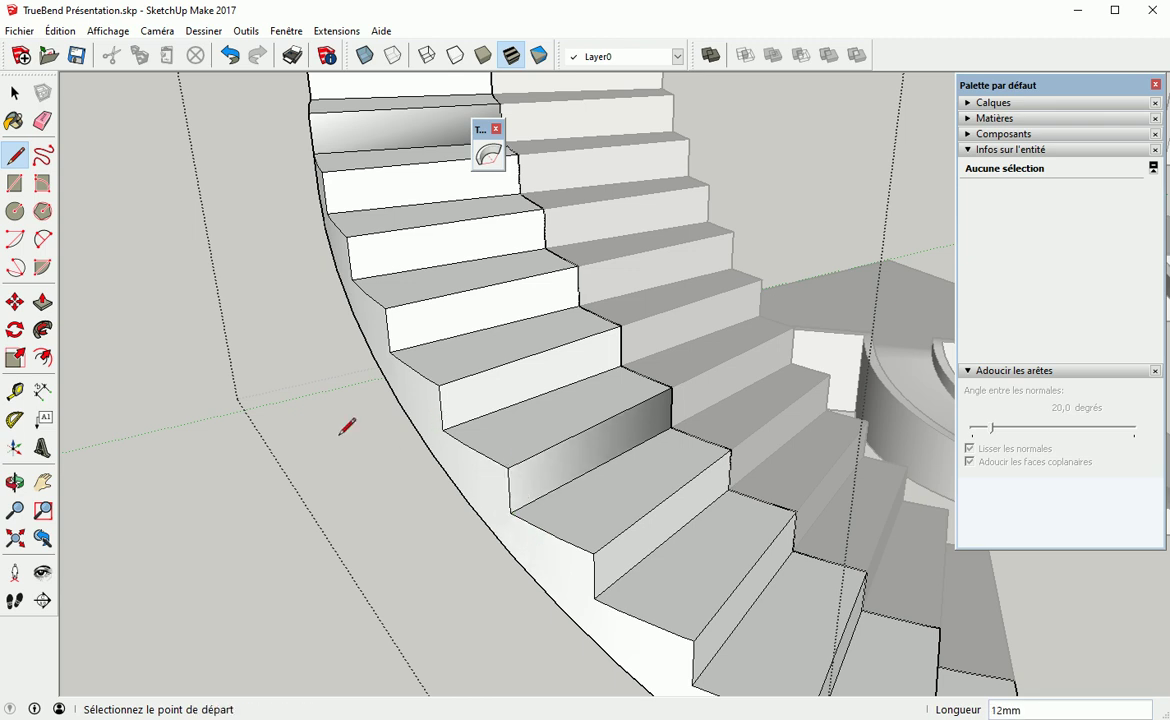
{"action": "middle_click_drag", "start_coordinate": [366, 387], "coordinate": [687, 460]}
{"action": "left_click", "coordinate": [553, 348]}
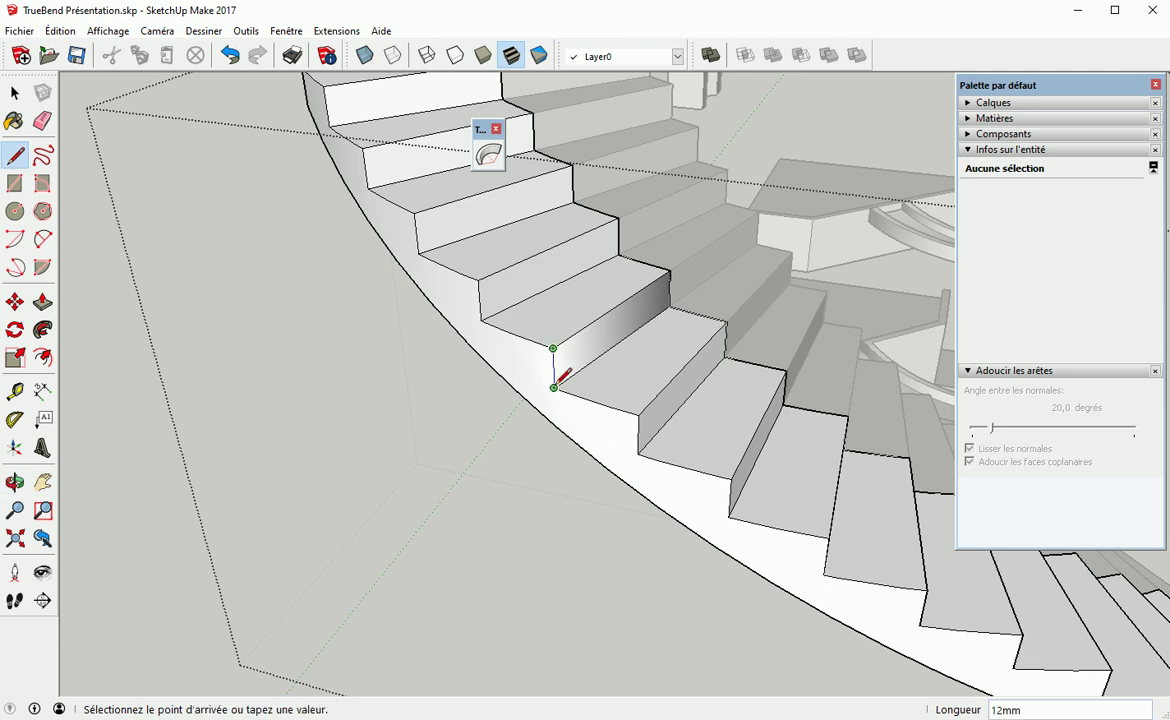
{"action": "left_click", "coordinate": [553, 387]}
{"action": "scroll", "coordinate": [560, 474], "scroll_direction": "down", "scroll_amount": 5}
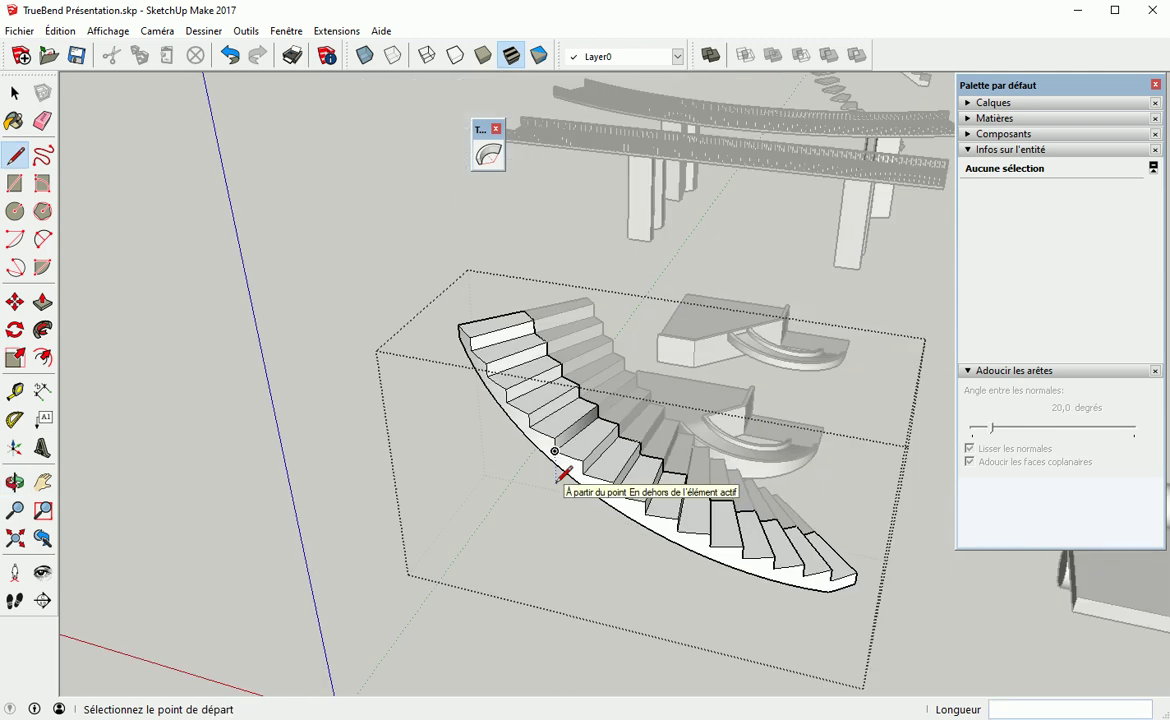
{"action": "key", "text": "space"}
{"action": "left_click", "coordinate": [383, 424]}
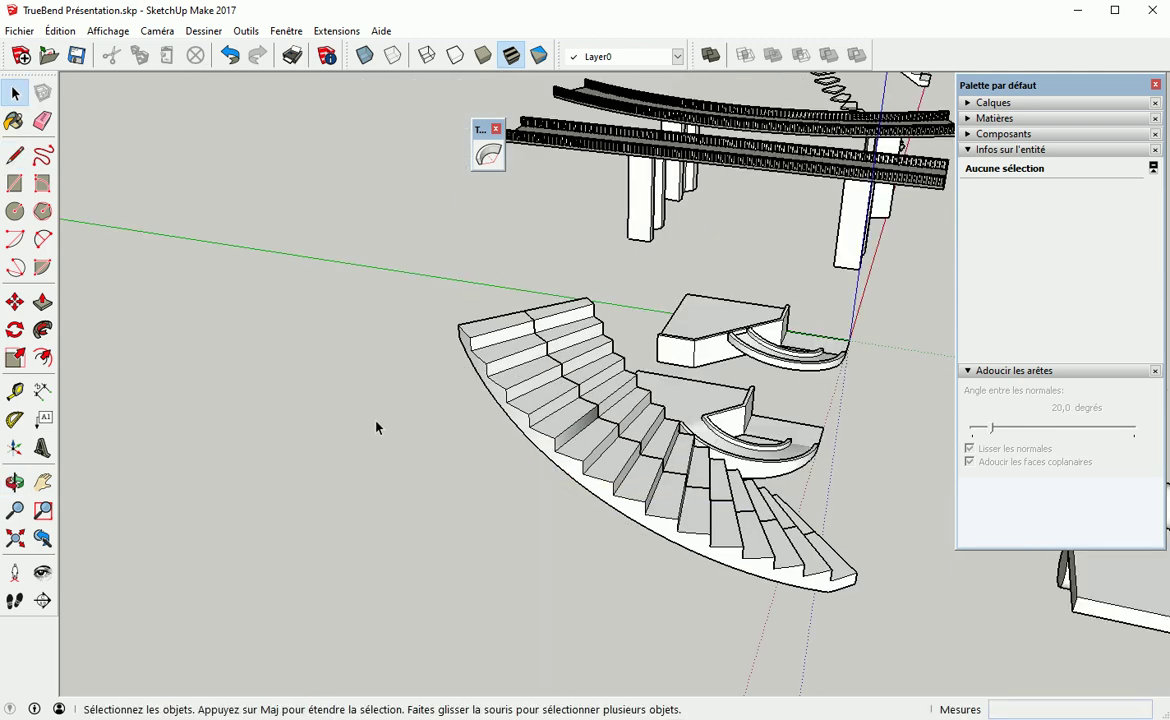
Delete the separate curved staircase and the two adjoining bent staircases beside the curved balcony models
{"action": "middle_click_drag", "start_coordinate": [377, 428], "coordinate": [290, 420]}
{"action": "scroll", "coordinate": [345, 478], "scroll_direction": "down", "scroll_amount": 1}
{"action": "middle_click_drag", "start_coordinate": [345, 478], "coordinate": [443, 376], "text": "shift"}
{"action": "scroll", "coordinate": [443, 376], "scroll_direction": "down", "scroll_amount": 1}
{"action": "left_click", "coordinate": [150, 405]}
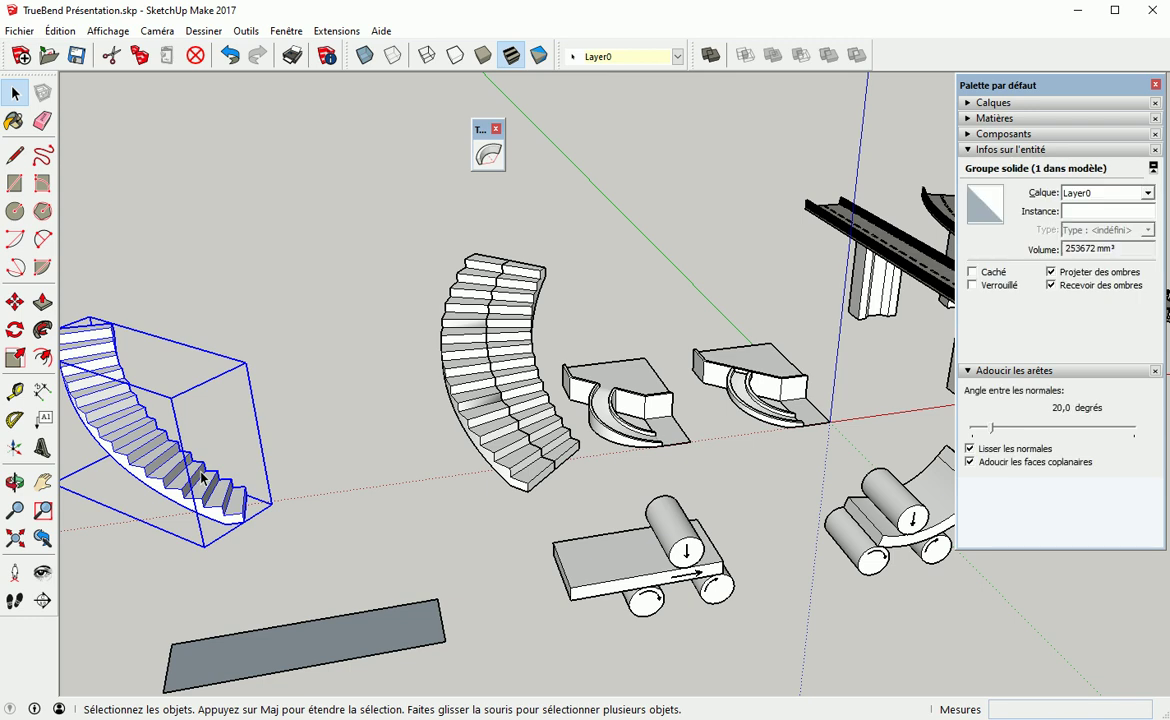
{"action": "key", "text": "Delete"}
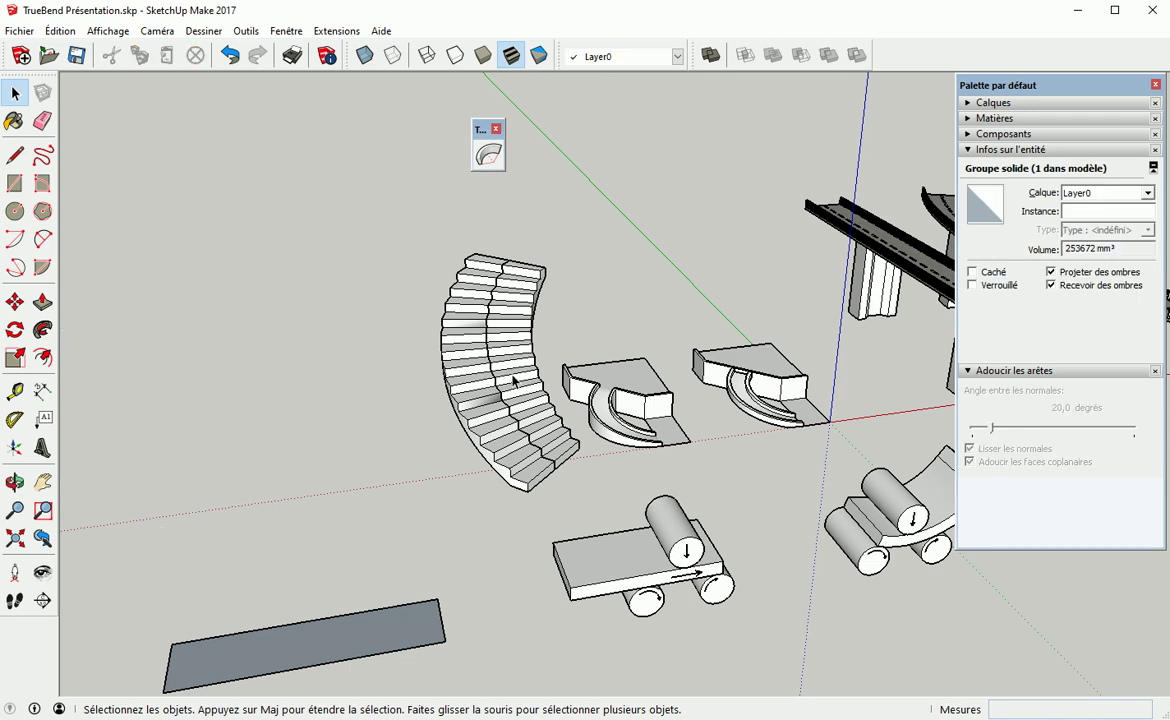
{"action": "left_click", "coordinate": [513, 382]}
{"action": "key", "text": "Delete"}
Start a TrueBend on the flat rectangular face group, pulling the bend outwards from its front edge and setting the angle to 90°
{"action": "middle_click_drag", "start_coordinate": [358, 477], "coordinate": [389, 436], "text": "shift"}
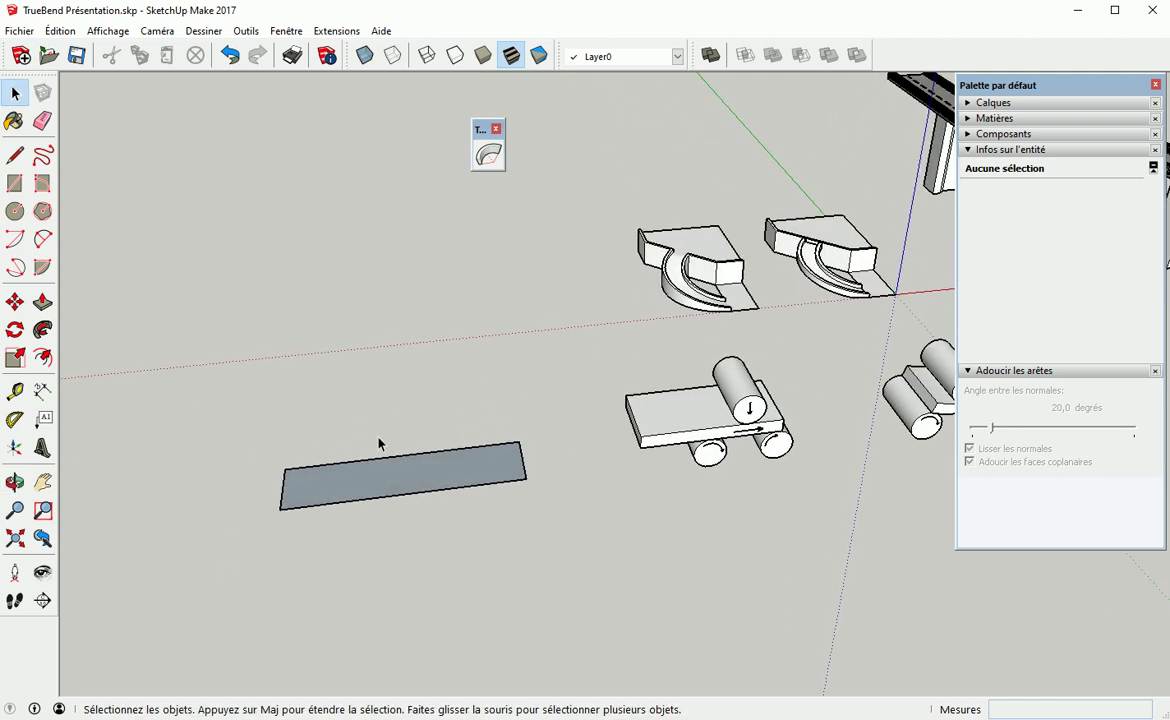
{"action": "scroll", "coordinate": [389, 514], "scroll_direction": "up", "scroll_amount": 4}
{"action": "middle_click_drag", "start_coordinate": [395, 545], "coordinate": [460, 460]}
{"action": "scroll", "coordinate": [441, 457], "scroll_direction": "up", "scroll_amount": 3}
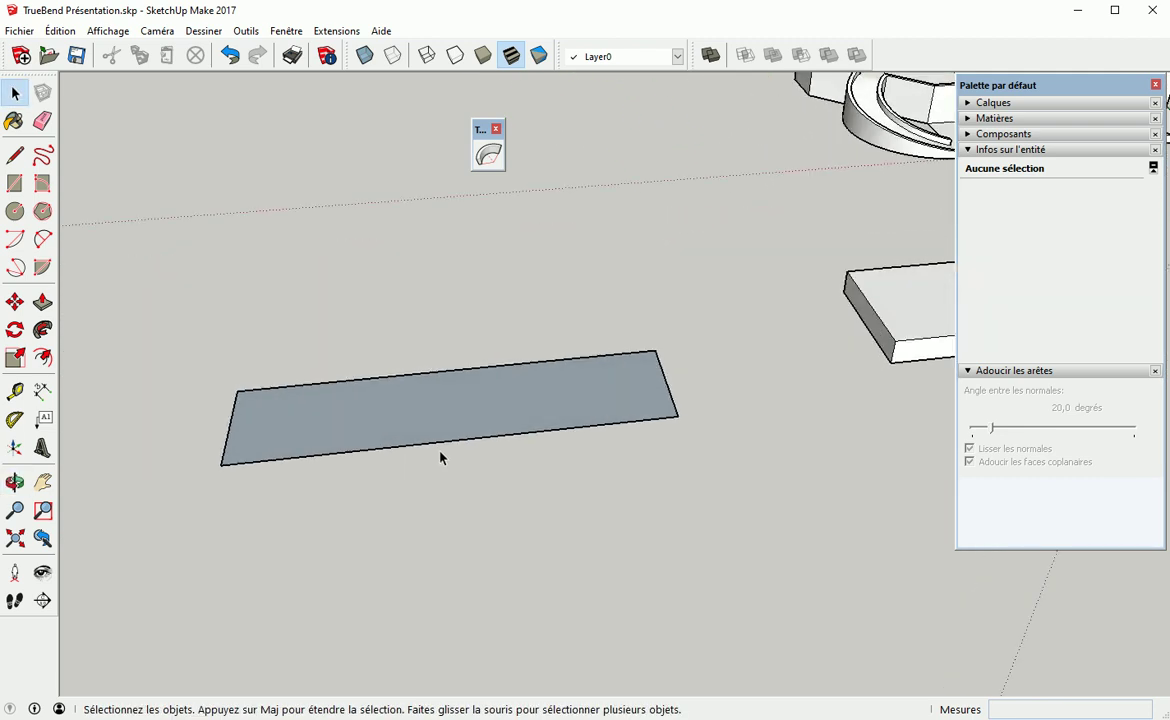
{"action": "left_click", "coordinate": [449, 399]}
{"action": "left_click", "coordinate": [488, 154]}
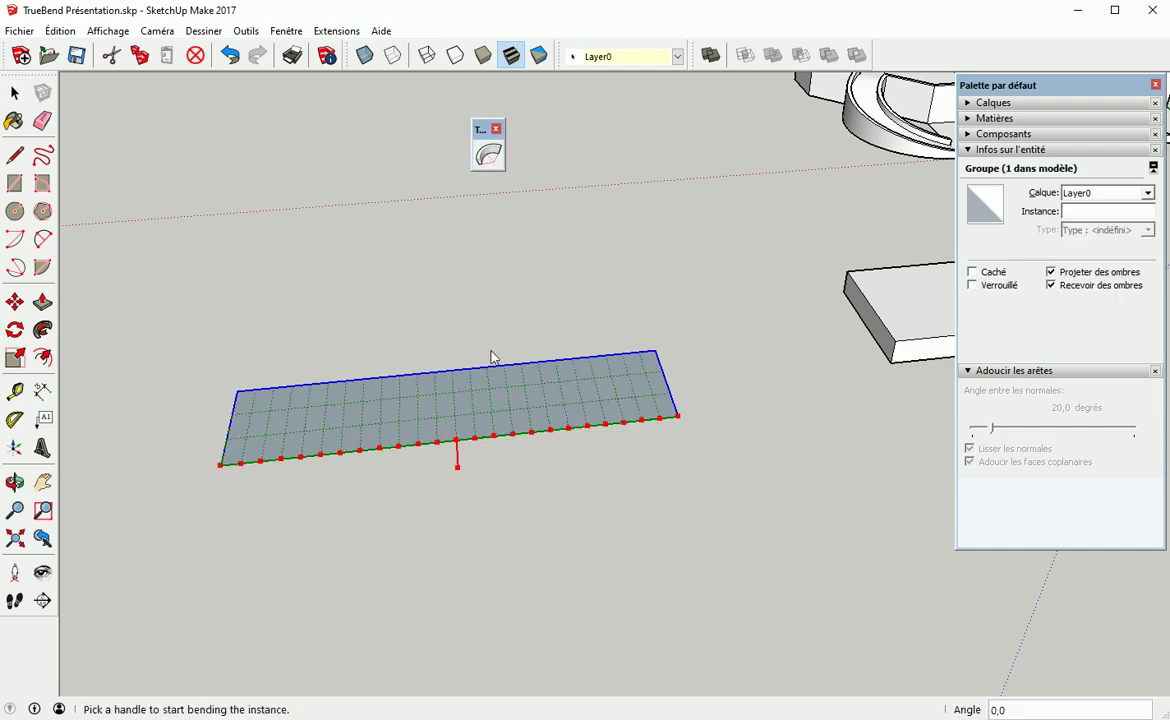
{"action": "left_click_drag", "start_coordinate": [460, 477], "coordinate": [464, 508]}
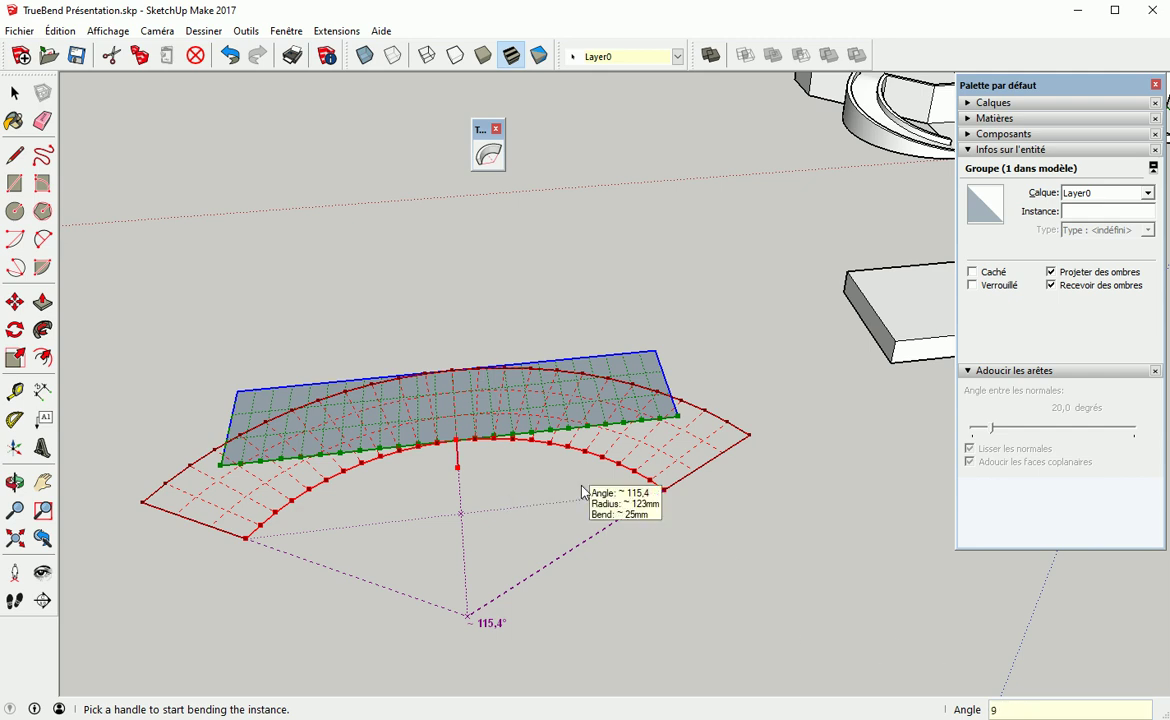
{"action": "key", "text": "Return"}
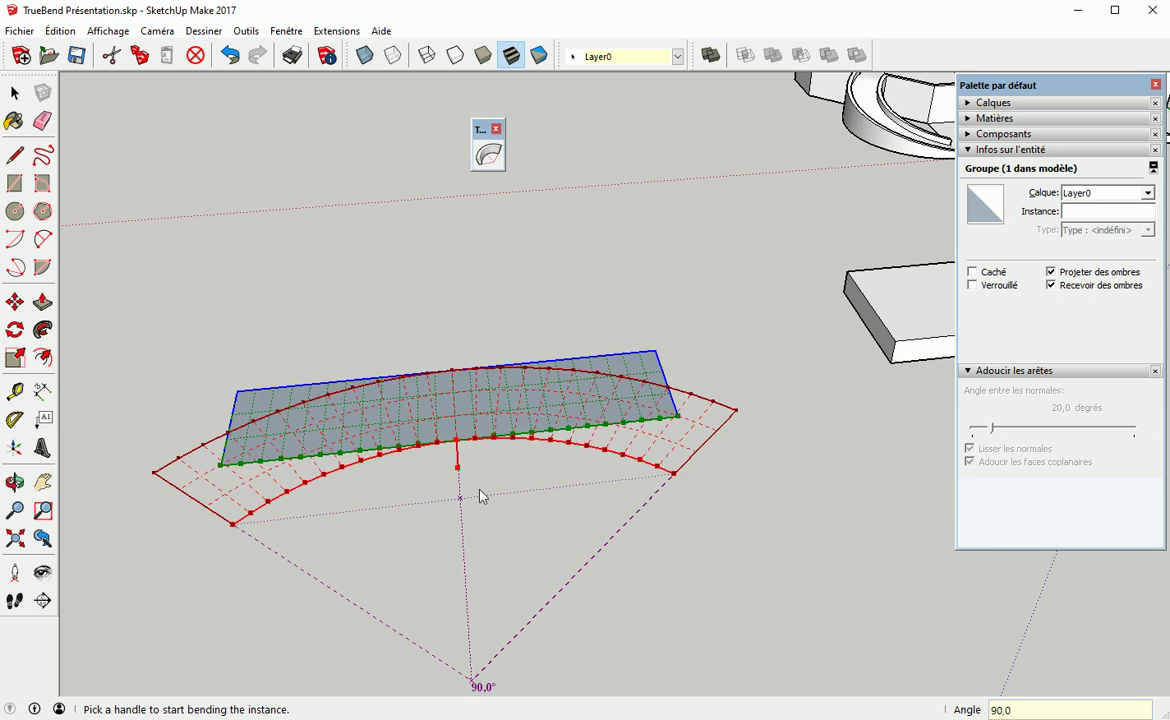
Reverse the flat group's bend preview towards its rear edge and enter an angle of 90°
{"action": "left_click_drag", "start_coordinate": [459, 470], "coordinate": [460, 428]}
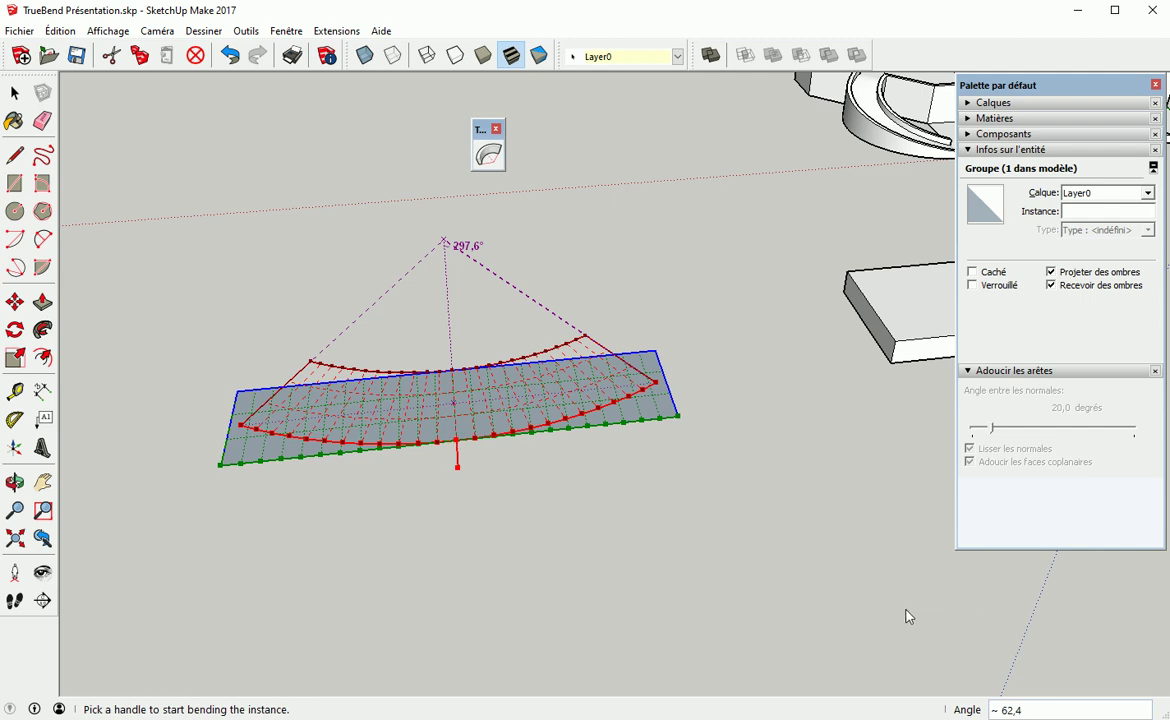
{"action": "type", "text": "90"}
{"action": "key", "text": "Return"}
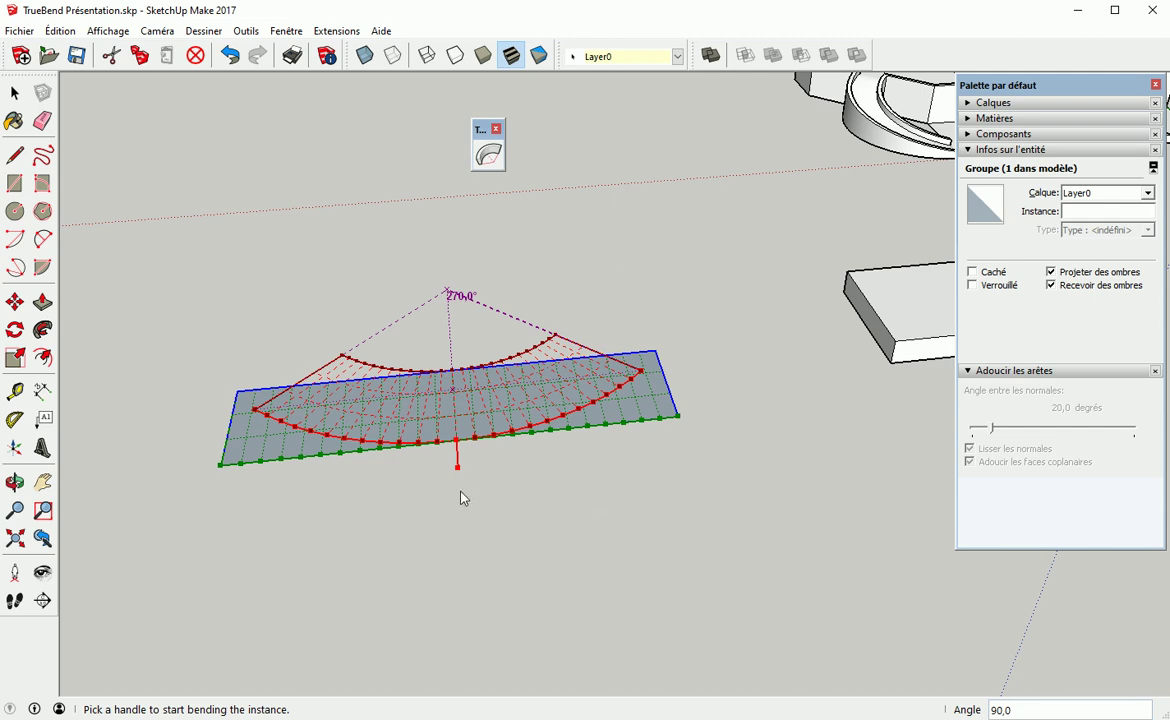
Pull the flat group's bend preview back out past its front edge and set the angle to 90°
{"action": "left_click_drag", "start_coordinate": [465, 478], "coordinate": [465, 522]}
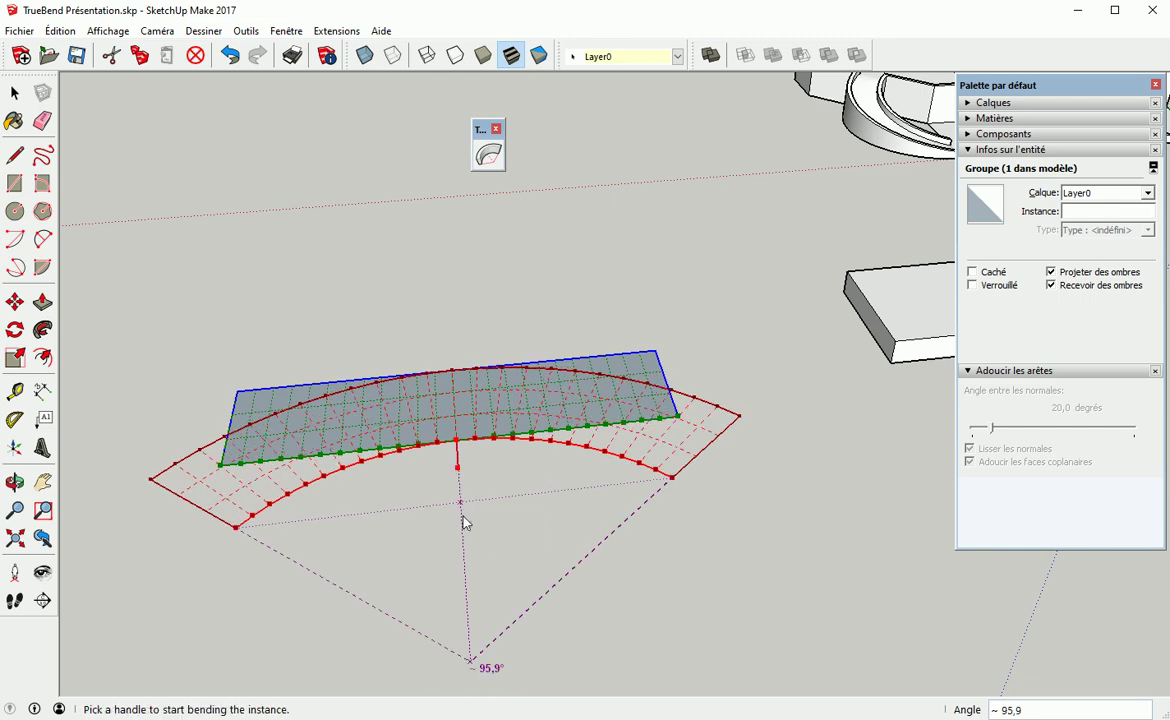
{"action": "type", "text": "90"}
{"action": "key", "text": "Return"}
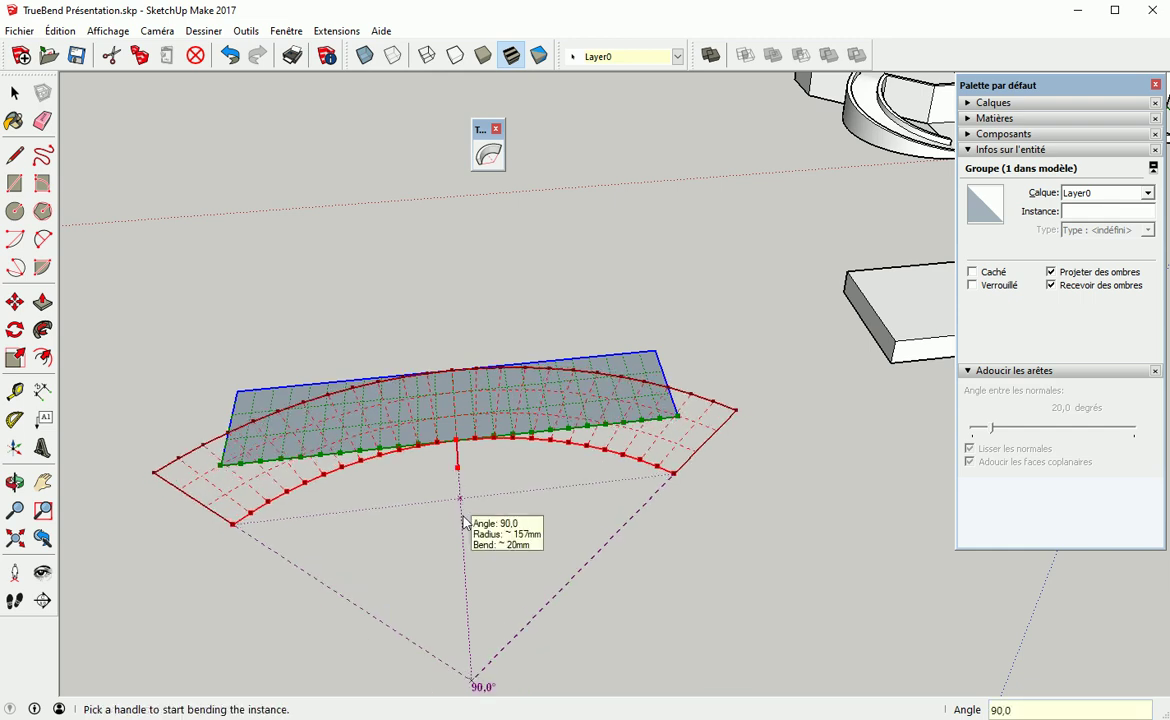
{"action": "mouse_move", "coordinate": [528, 500]}
{"action": "left_mouse_down"}
{"action": "mouse_move", "coordinate": [463, 512]}
{"action": "mouse_move", "coordinate": [467, 550]}
{"action": "left_mouse_up"}
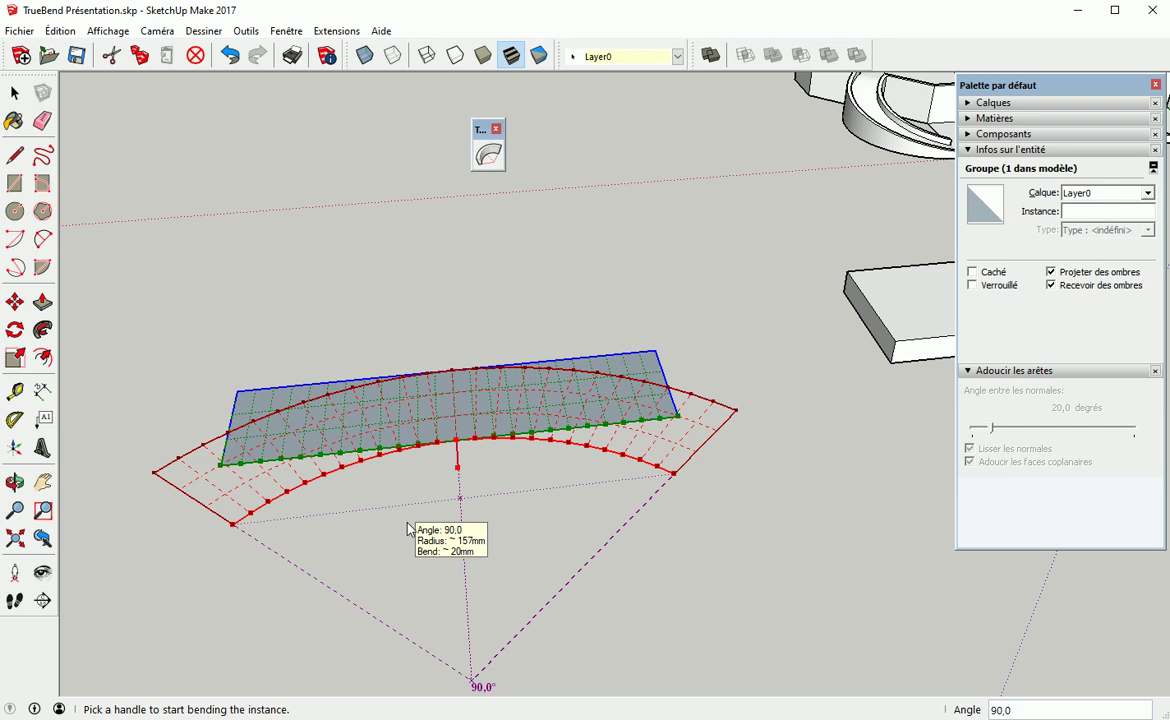
{"action": "middle_click_drag", "start_coordinate": [410, 530], "coordinate": [427, 459]}
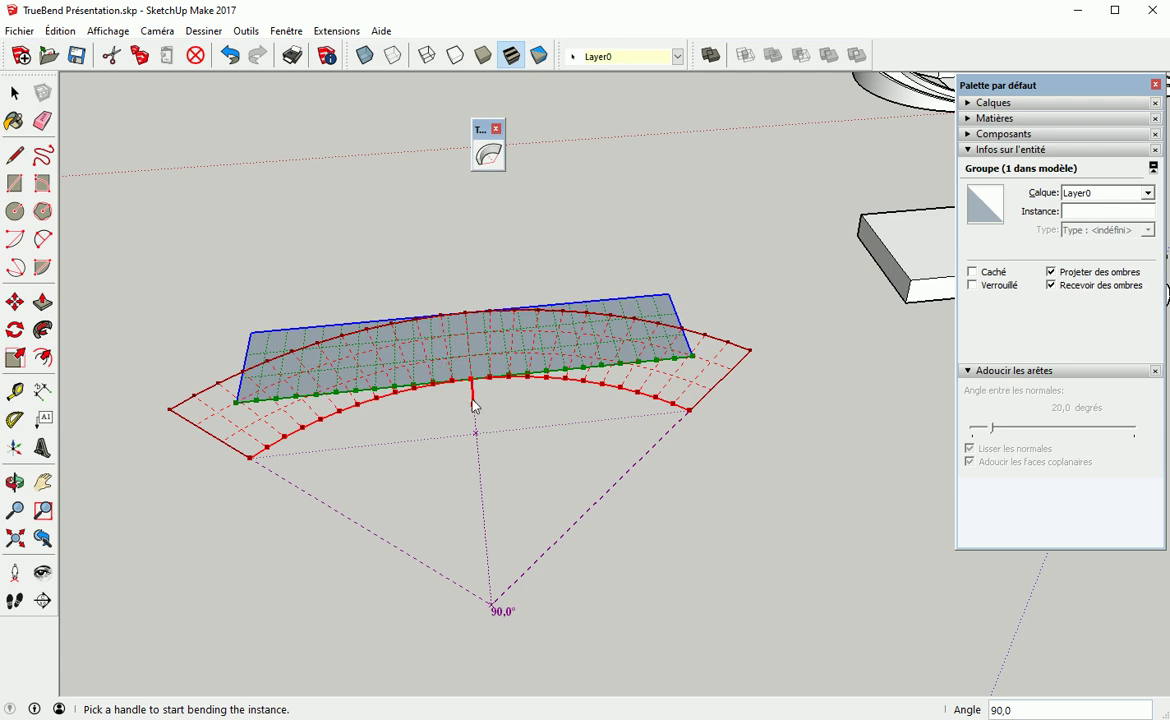
Increase the flat group's bend preview to about 133° and examine the slab and arrows in the three-roller bending model
{"action": "left_click_drag", "start_coordinate": [476, 406], "coordinate": [475, 416]}
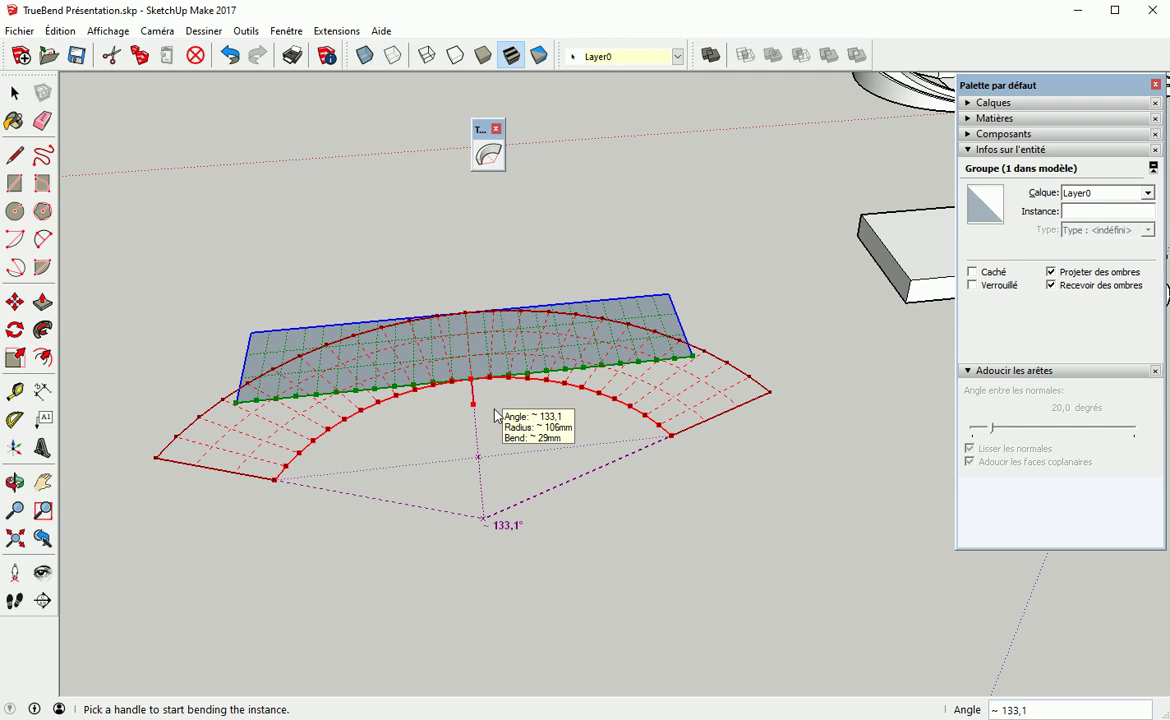
{"action": "middle_click_drag", "start_coordinate": [591, 521], "coordinate": [559, 541]}
{"action": "scroll", "coordinate": [509, 496], "scroll_direction": "up", "scroll_amount": 4}
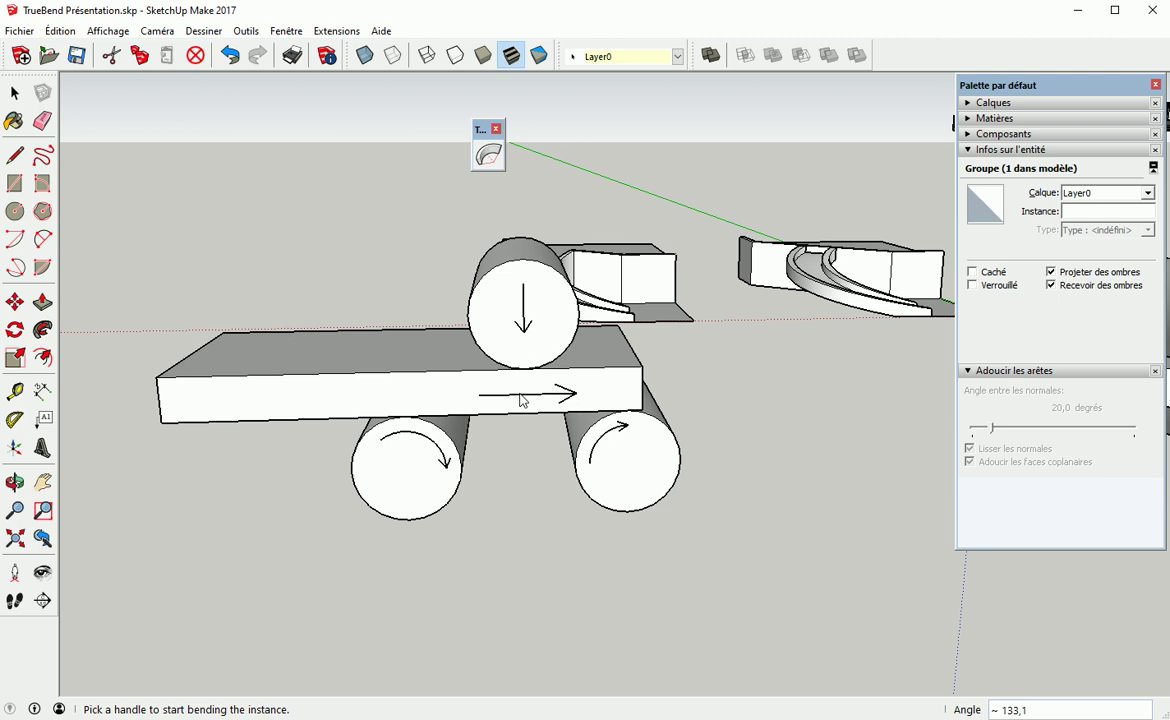
{"action": "scroll", "coordinate": [520, 387], "scroll_direction": "up", "scroll_amount": 1}
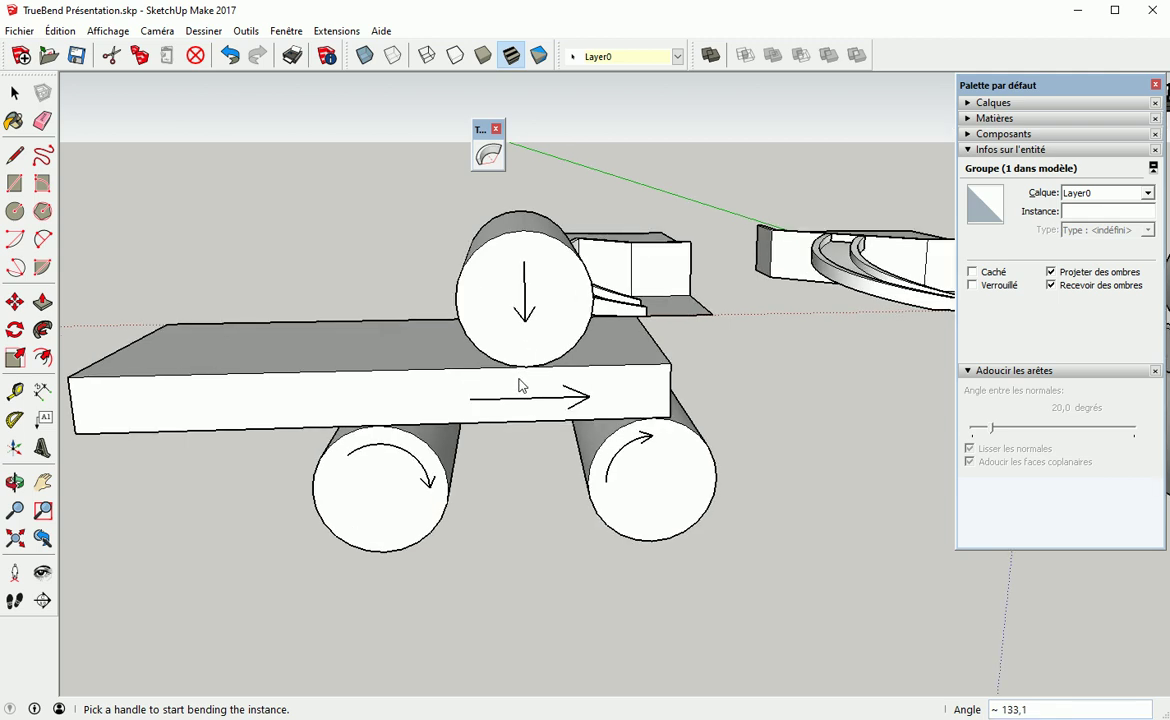
{"action": "scroll", "coordinate": [520, 387], "scroll_direction": "up", "scroll_amount": 1}
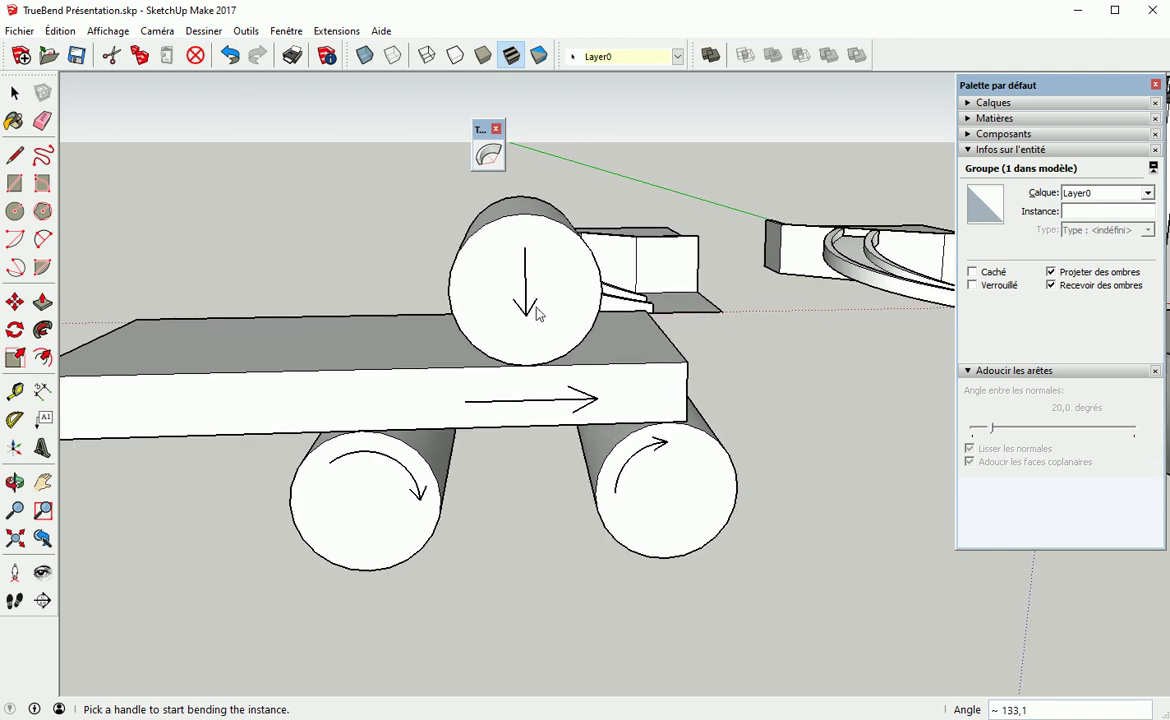
Leave the flat group's bend preview and compare the roller model with a straight slab to the one with a curved slab
{"action": "mouse_move", "coordinate": [528, 311]}
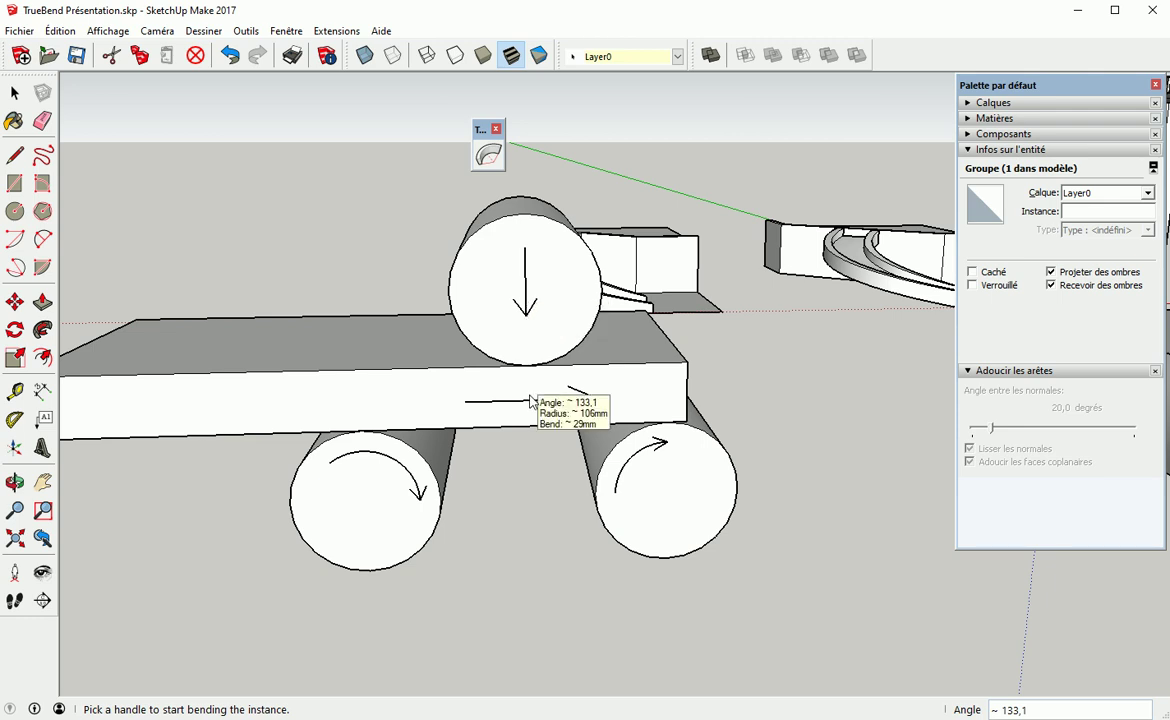
{"action": "mouse_move", "coordinate": [410, 346]}
{"action": "left_mouse_down"}
{"action": "mouse_move", "coordinate": [524, 367]}
{"action": "mouse_move", "coordinate": [632, 346]}
{"action": "mouse_move", "coordinate": [650, 330]}
{"action": "left_mouse_up"}
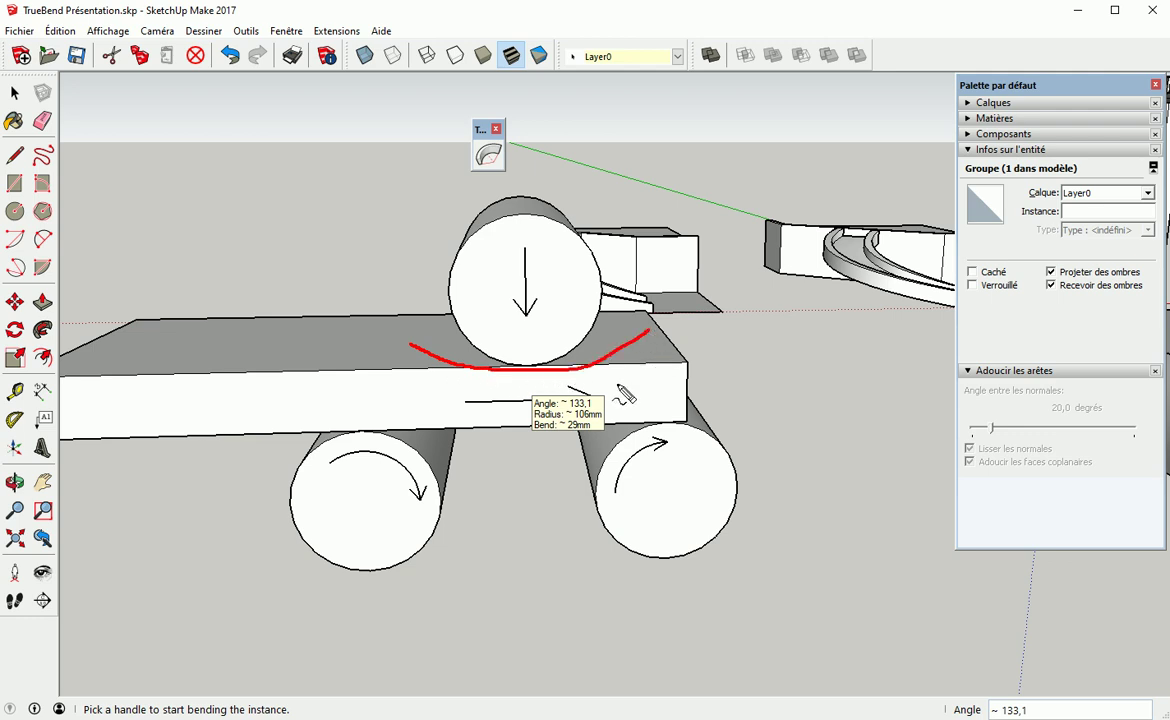
{"action": "key", "text": "space"}
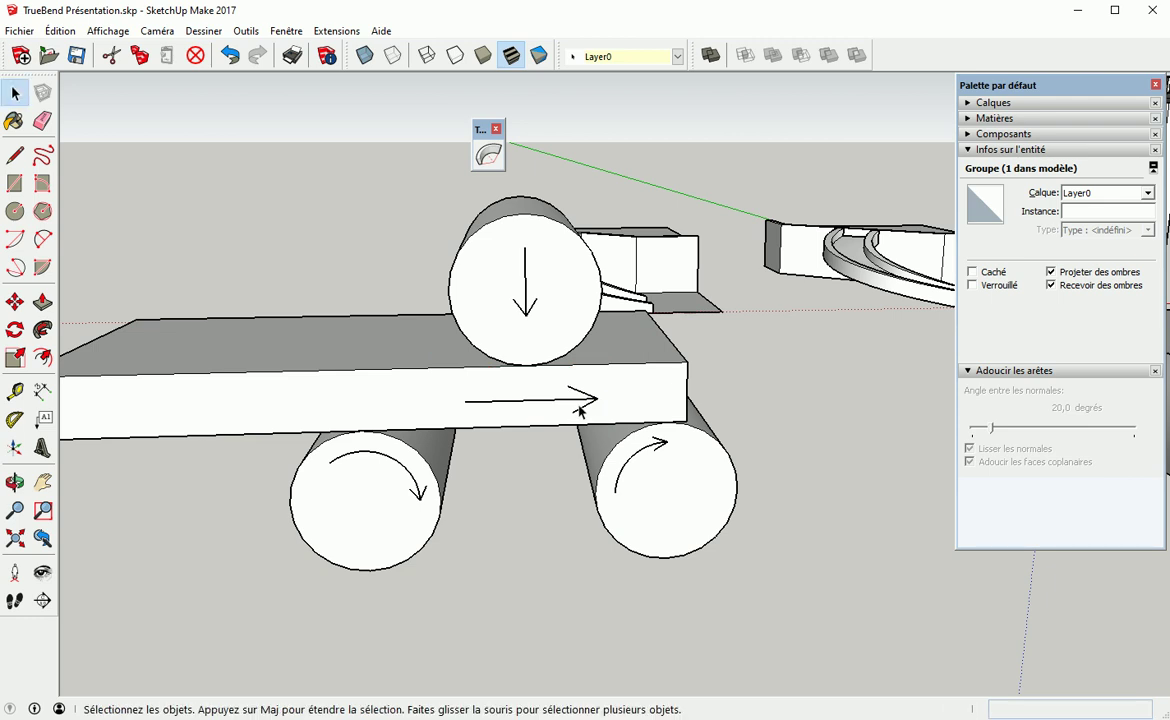
{"action": "scroll", "coordinate": [707, 438], "scroll_direction": "down", "scroll_amount": 1}
{"action": "middle_click_drag", "start_coordinate": [707, 438], "coordinate": [368, 478]}
{"action": "middle_click_drag", "start_coordinate": [718, 472], "coordinate": [397, 449]}
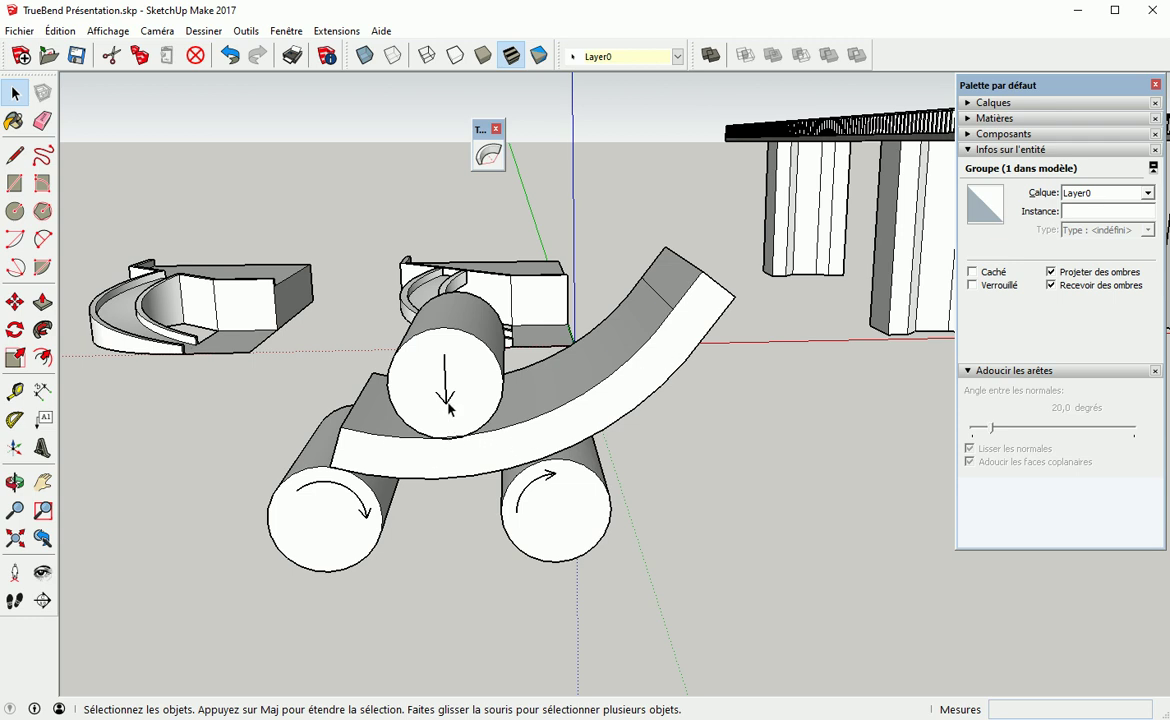
Delete both three-roller bending models, including the straight slab, the curved slab and their arrows
{"action": "middle_click_drag", "start_coordinate": [447, 405], "coordinate": [483, 517]}
{"action": "scroll", "coordinate": [431, 496], "scroll_direction": "down", "scroll_amount": 5}
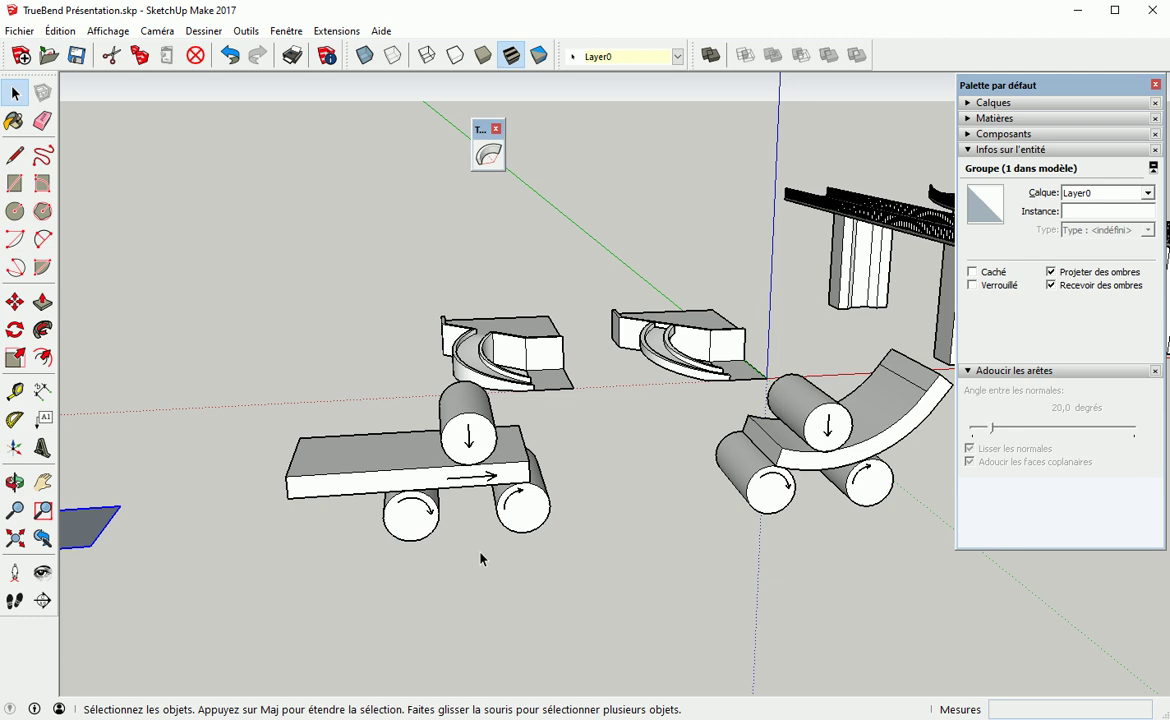
{"action": "mouse_move", "coordinate": [550, 530]}
{"action": "middle_mouse_down"}
{"action": "mouse_move", "coordinate": [556, 514]}
{"action": "mouse_move", "coordinate": [498, 595]}
{"action": "mouse_move", "coordinate": [572, 533]}
{"action": "middle_mouse_up"}
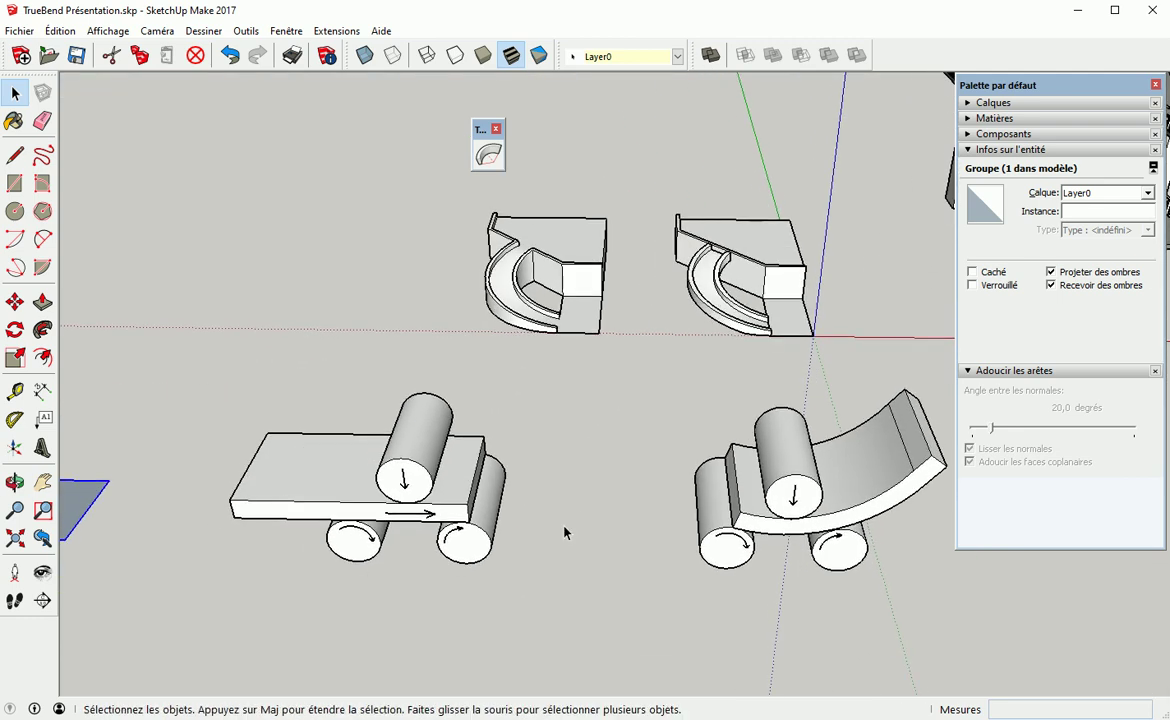
{"action": "left_click_drag", "start_coordinate": [167, 363], "coordinate": [905, 568]}
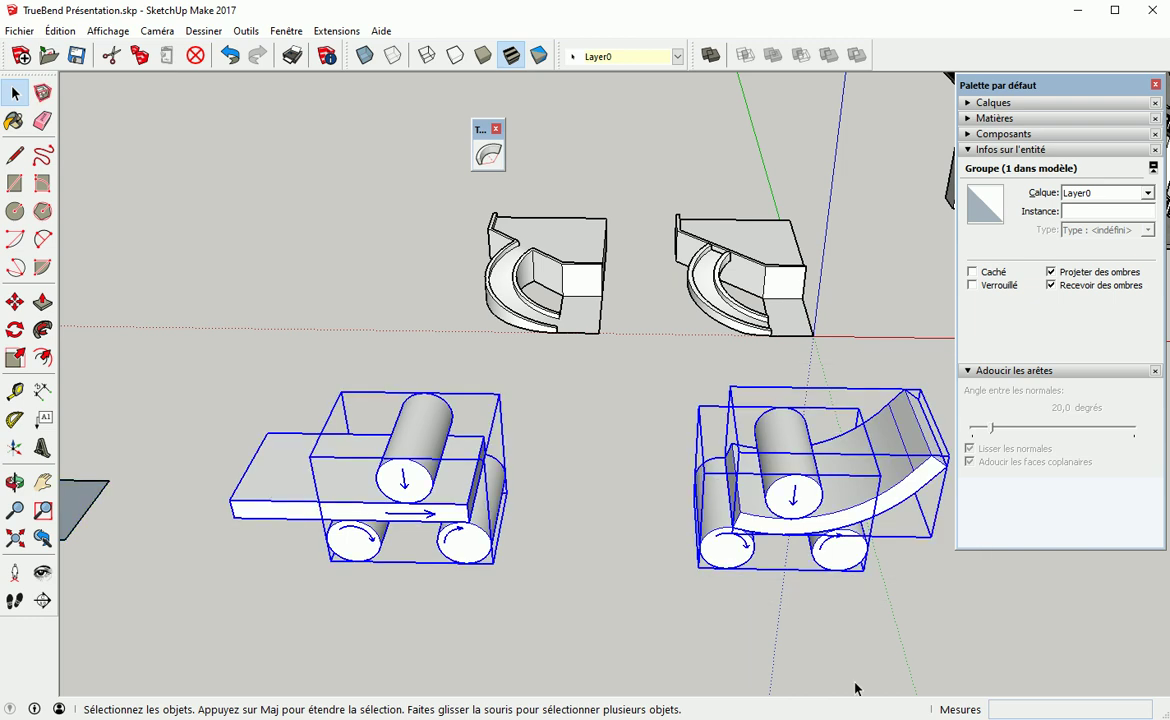
{"action": "key", "text": "Delete"}
Start a TrueBend on the flat rectangular group and pull the bend outwards past its front edge to about 68°
{"action": "middle_click_drag", "start_coordinate": [318, 608], "coordinate": [606, 567]}
{"action": "left_click", "coordinate": [559, 475]}
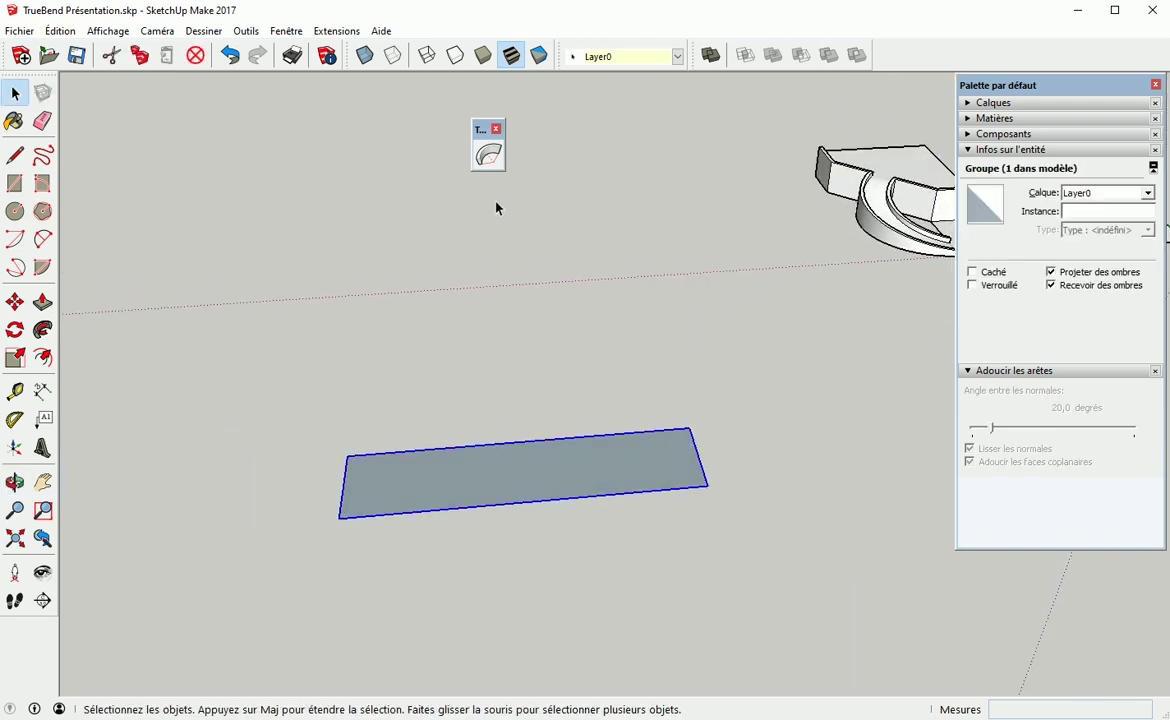
{"action": "left_click", "coordinate": [488, 154]}
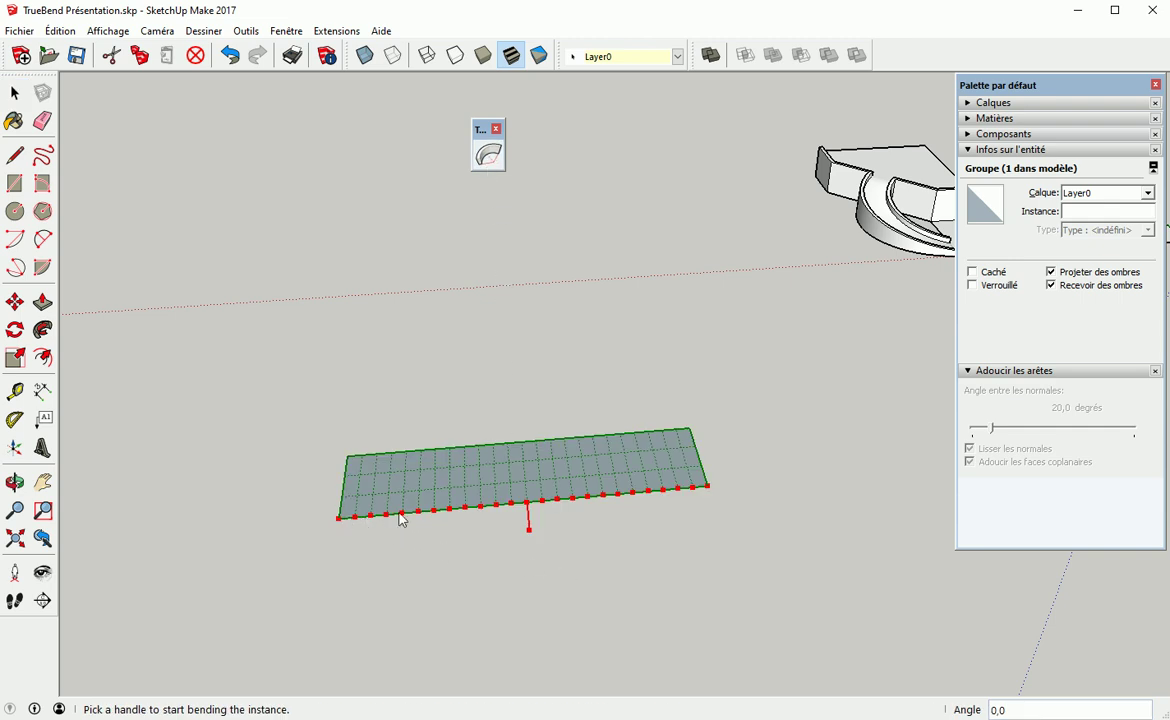
{"action": "mouse_move", "coordinate": [531, 528]}
{"action": "left_mouse_down"}
{"action": "mouse_move", "coordinate": [533, 555]}
{"action": "mouse_move", "coordinate": [528, 530]}
{"action": "left_mouse_up"}
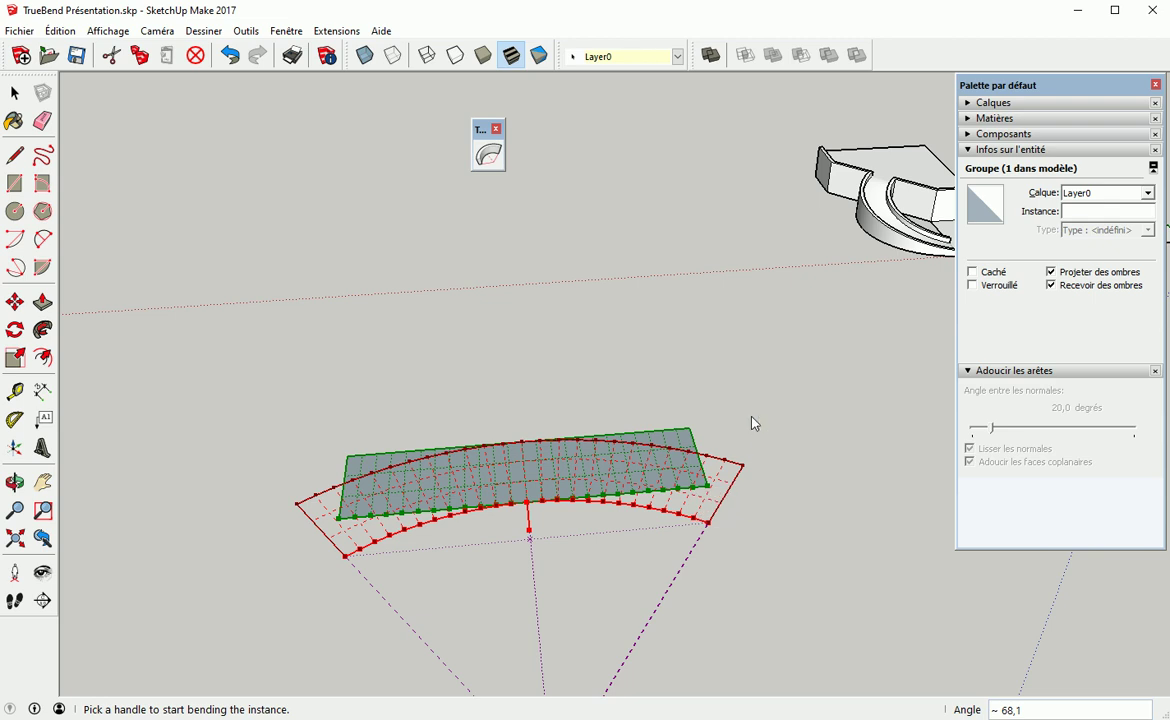
Turn on the display of hidden geometry and examine the segment edges along the curved ramp
{"action": "left_click", "coordinate": [108, 31]}
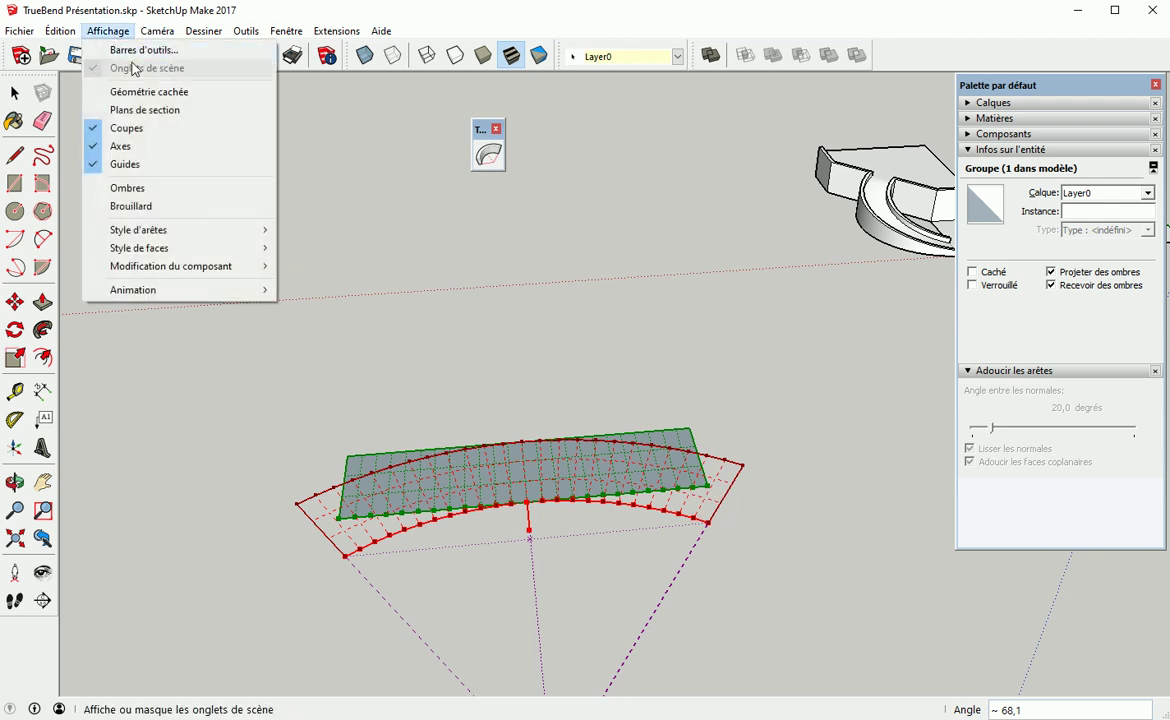
{"action": "left_click", "coordinate": [139, 92]}
{"action": "middle_click_drag", "start_coordinate": [862, 253], "coordinate": [545, 386]}
{"action": "scroll", "coordinate": [760, 370], "scroll_direction": "up", "scroll_amount": 5}
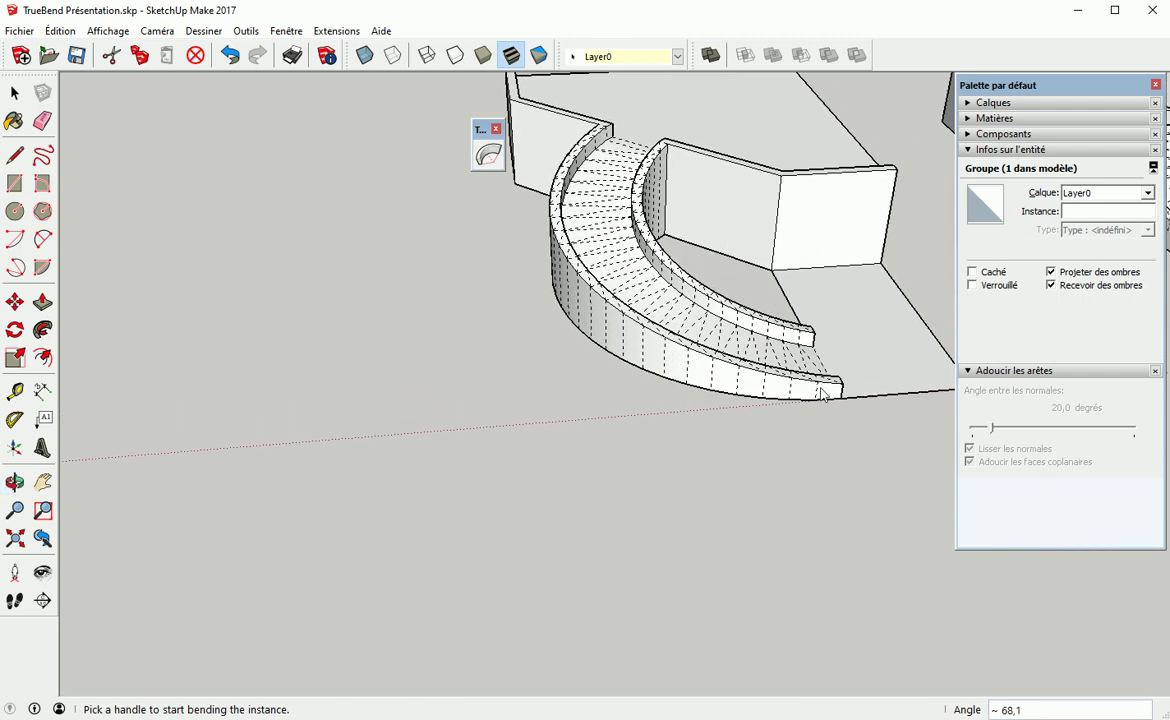
Examine the hidden segment edges on the curved bridge deck and on the bent row of steps
{"action": "scroll", "coordinate": [750, 345], "scroll_direction": "down", "scroll_amount": 4}
{"action": "middle_click_drag", "start_coordinate": [752, 345], "coordinate": [245, 590]}
{"action": "scroll", "coordinate": [737, 315], "scroll_direction": "down", "scroll_amount": 2}
{"action": "middle_click_drag", "start_coordinate": [733, 545], "coordinate": [515, 470], "text": "shift"}
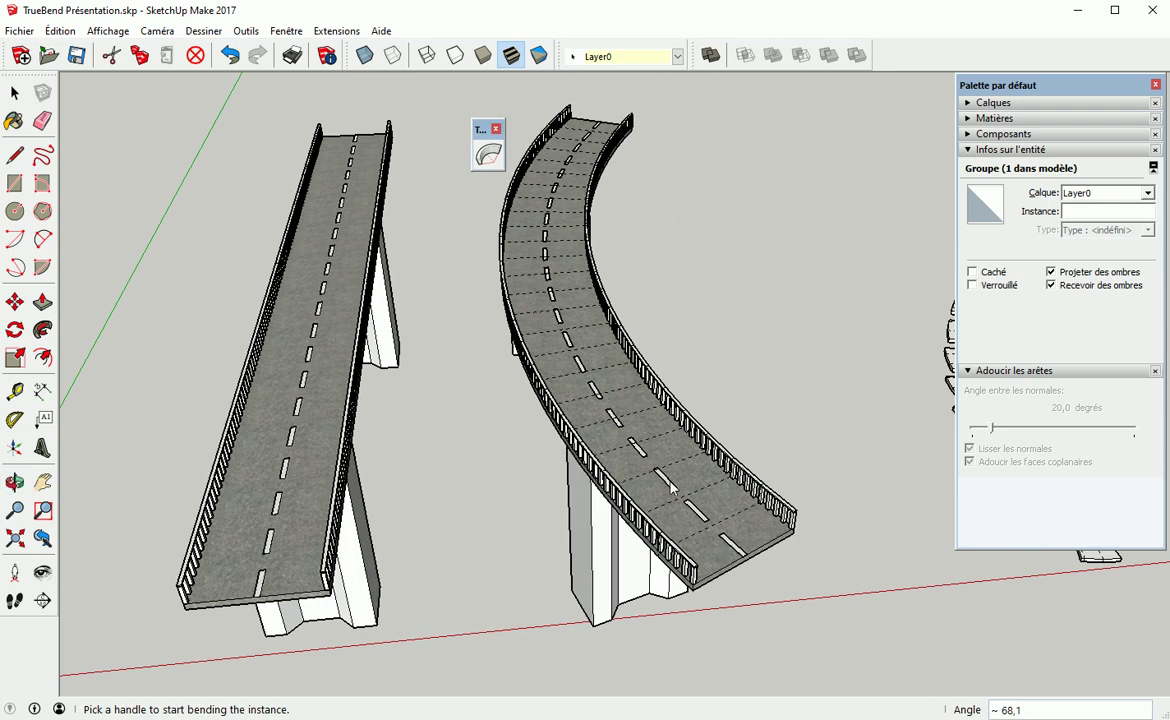
{"action": "middle_click_drag", "start_coordinate": [654, 473], "coordinate": [320, 480], "text": "shift"}
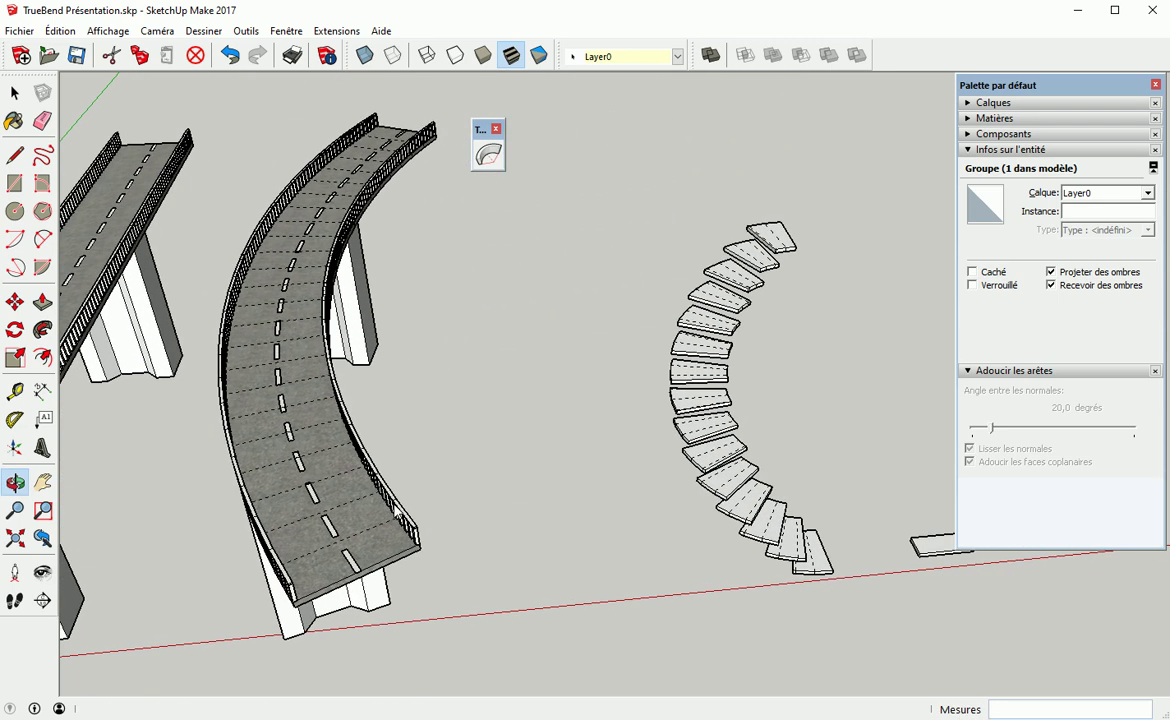
{"action": "scroll", "coordinate": [537, 535], "scroll_direction": "down", "scroll_amount": 3}
{"action": "middle_click_drag", "start_coordinate": [428, 536], "coordinate": [940, 454], "text": "shift"}
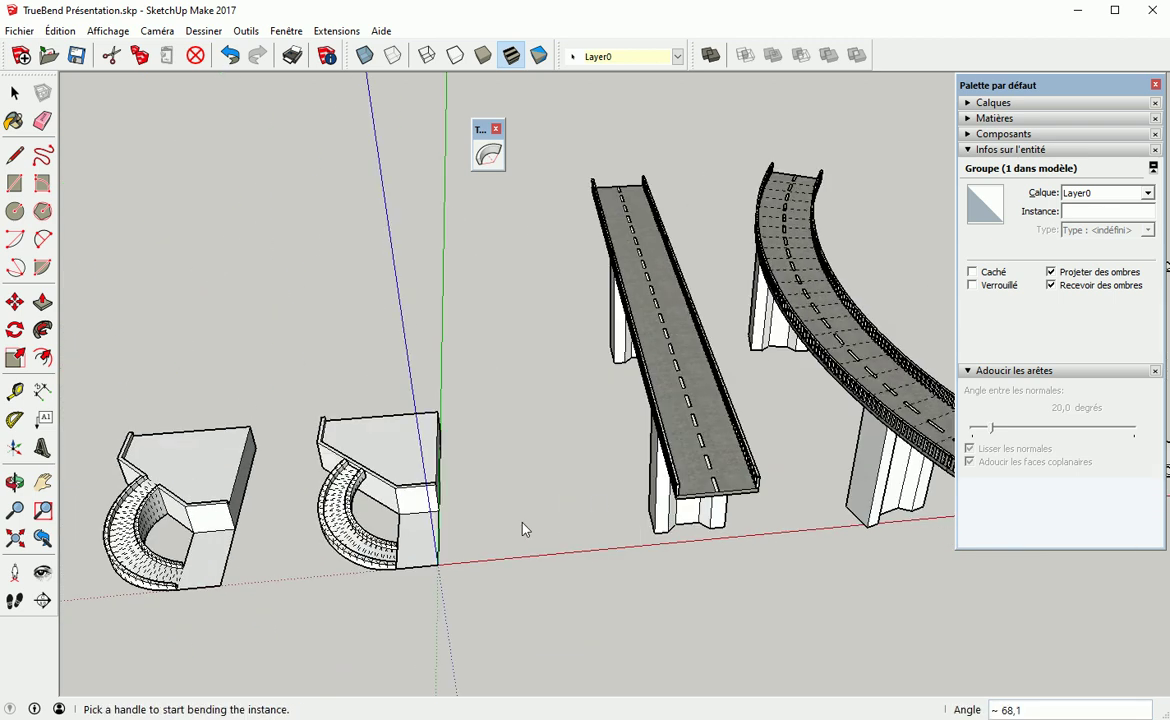
Review the ramps and bridges with their hidden edges, and turn off the display of hidden geometry
{"action": "middle_click_drag", "start_coordinate": [522, 530], "coordinate": [679, 449]}
{"action": "scroll", "coordinate": [478, 500], "scroll_direction": "up", "scroll_amount": 2}
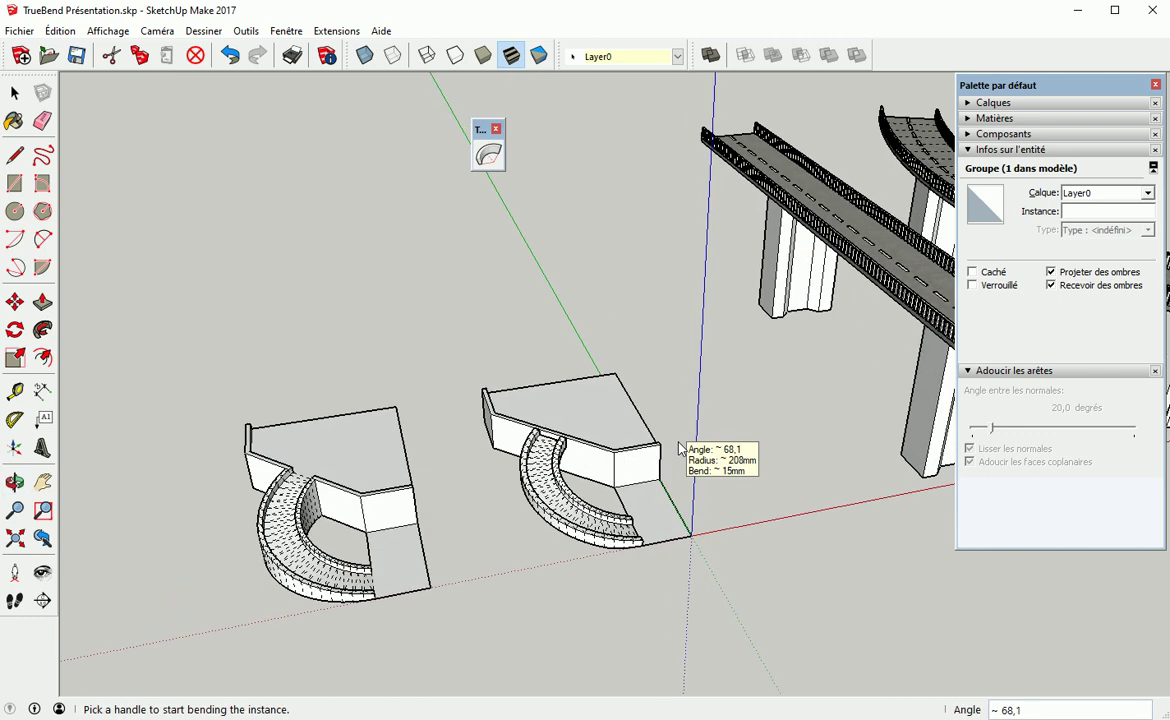
{"action": "middle_click_drag", "start_coordinate": [696, 409], "coordinate": [120, 400]}
{"action": "middle_click_drag", "start_coordinate": [572, 413], "coordinate": [225, 423]}
{"action": "middle_click_drag", "start_coordinate": [797, 345], "coordinate": [185, 115]}
{"action": "left_click", "coordinate": [108, 31]}
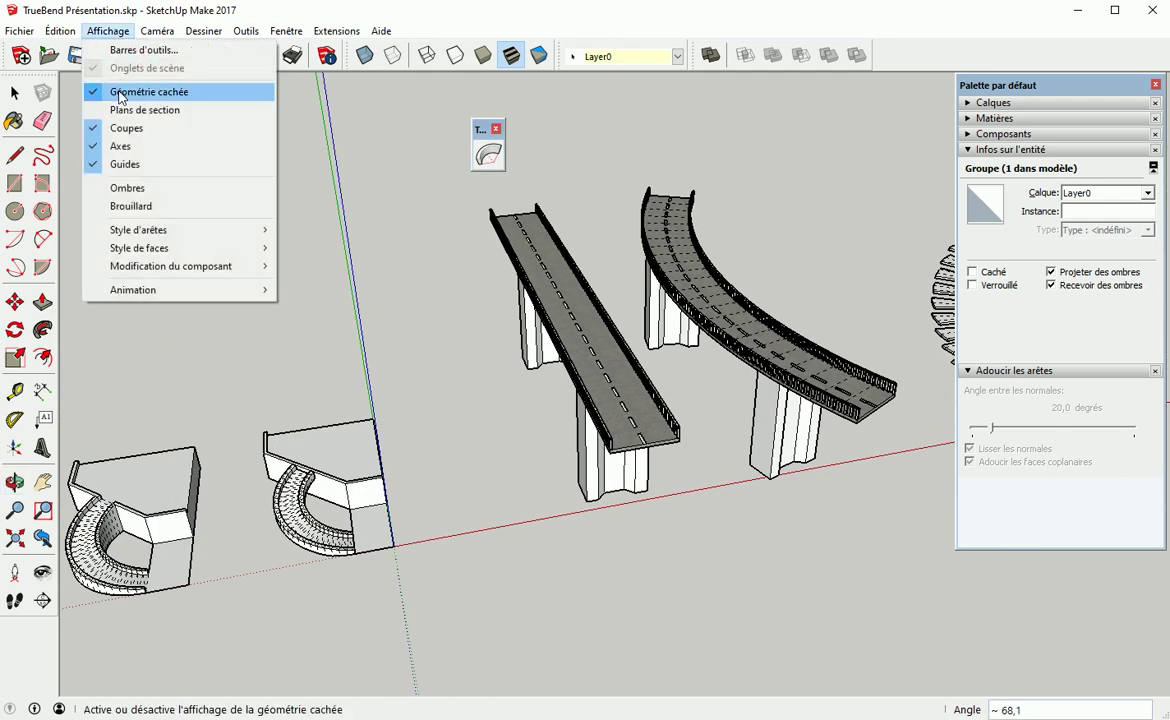
{"action": "left_click", "coordinate": [150, 91]}
Leave the TrueBend preview and delete the flat rectangular group
{"action": "middle_click_drag", "start_coordinate": [273, 327], "coordinate": [495, 355]}
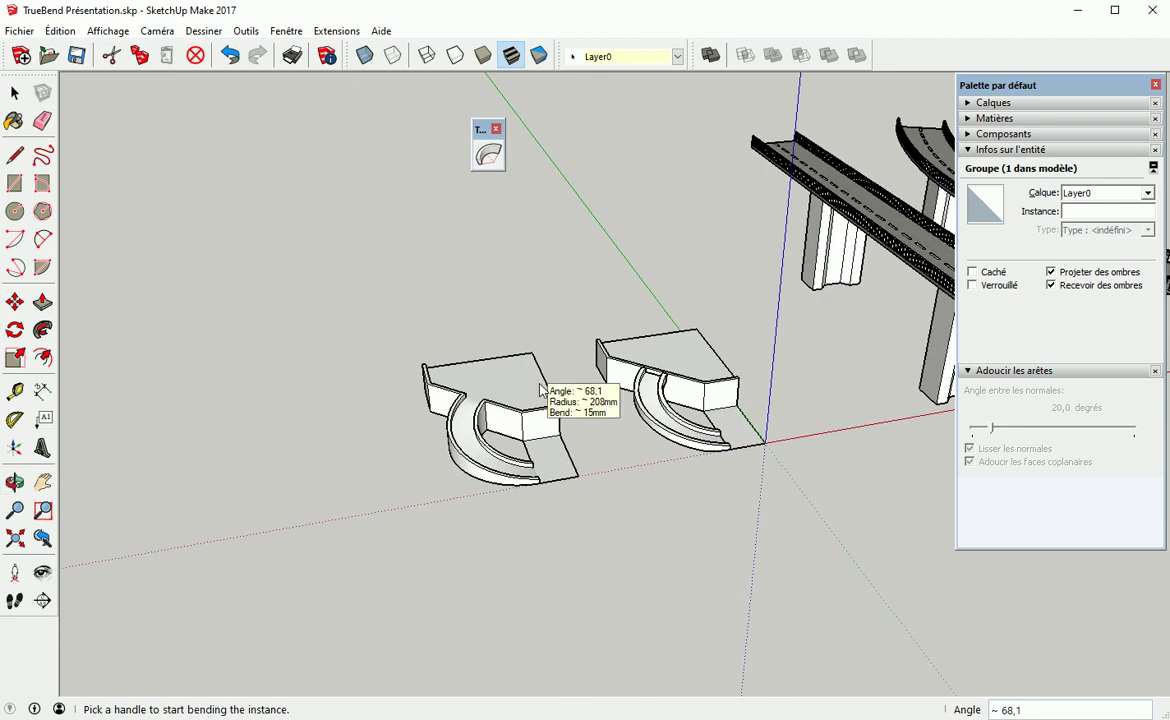
{"action": "scroll", "coordinate": [370, 492], "scroll_direction": "down", "scroll_amount": 3}
{"action": "middle_click_drag", "start_coordinate": [370, 492], "coordinate": [543, 324]}
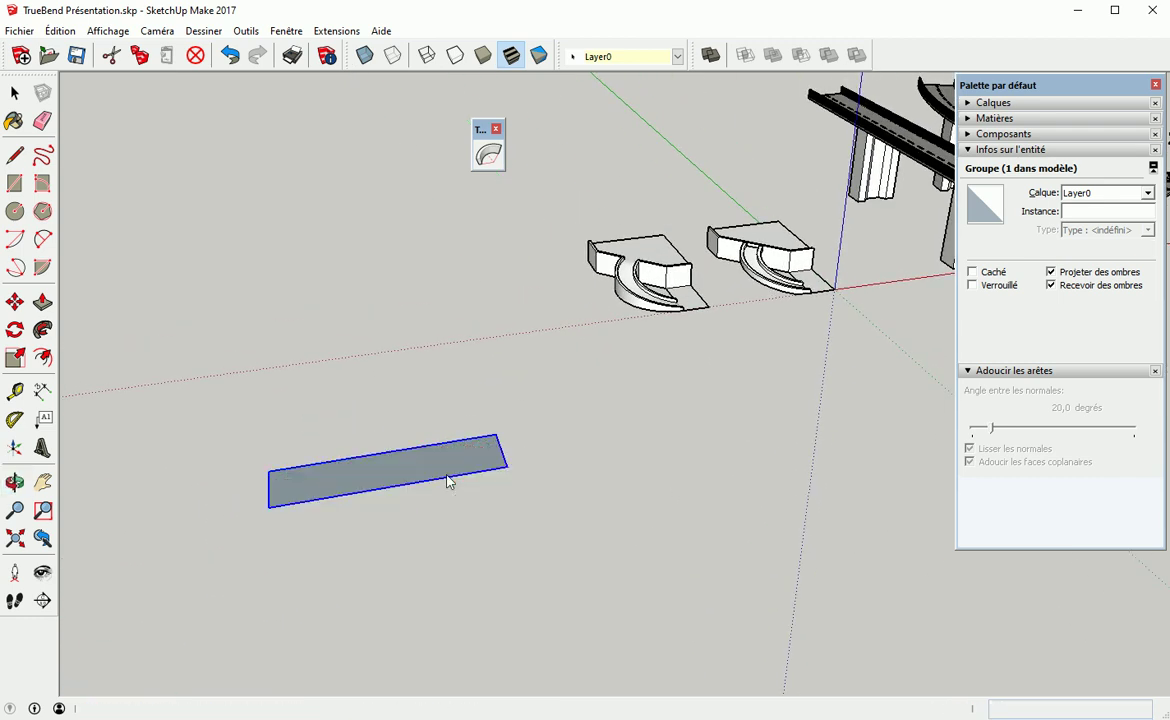
{"action": "key", "text": "space"}
{"action": "key", "text": "Delete"}
Examine the two platform models with curved ramps from several angles, comparing how each ramp meets its platform
{"action": "scroll", "coordinate": [687, 308], "scroll_direction": "up", "scroll_amount": 4}
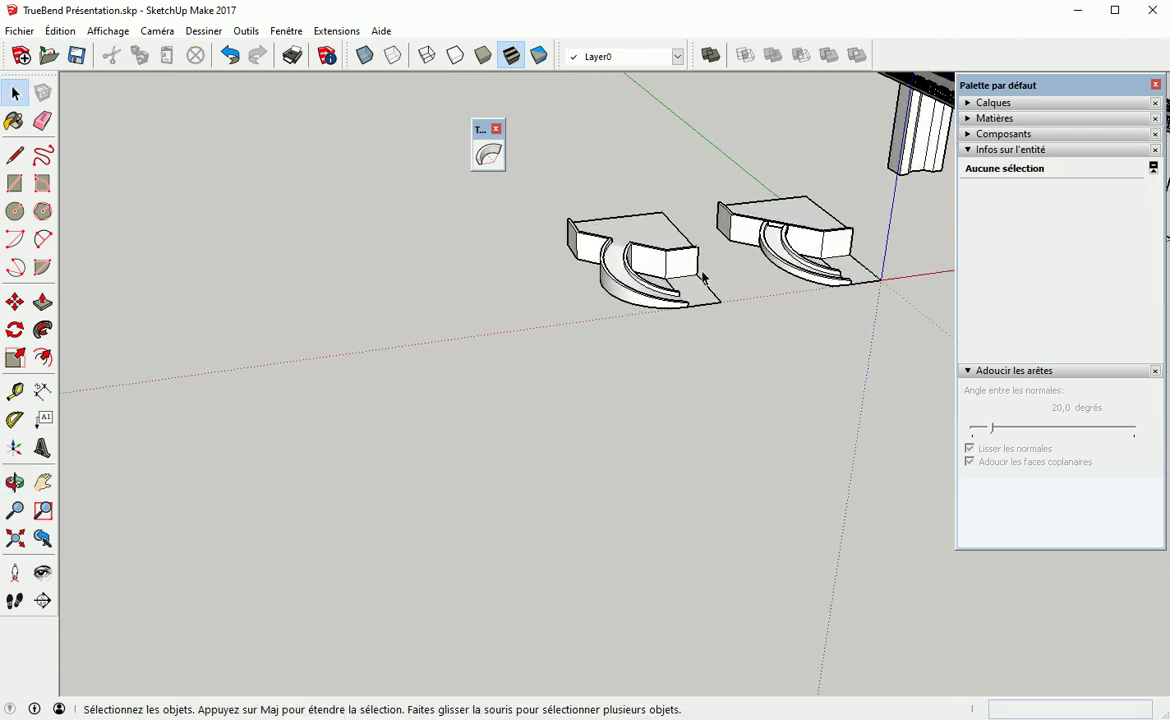
{"action": "middle_click_drag", "start_coordinate": [710, 285], "coordinate": [530, 446], "text": "shift"}
{"action": "scroll", "coordinate": [500, 446], "scroll_direction": "up", "scroll_amount": 6}
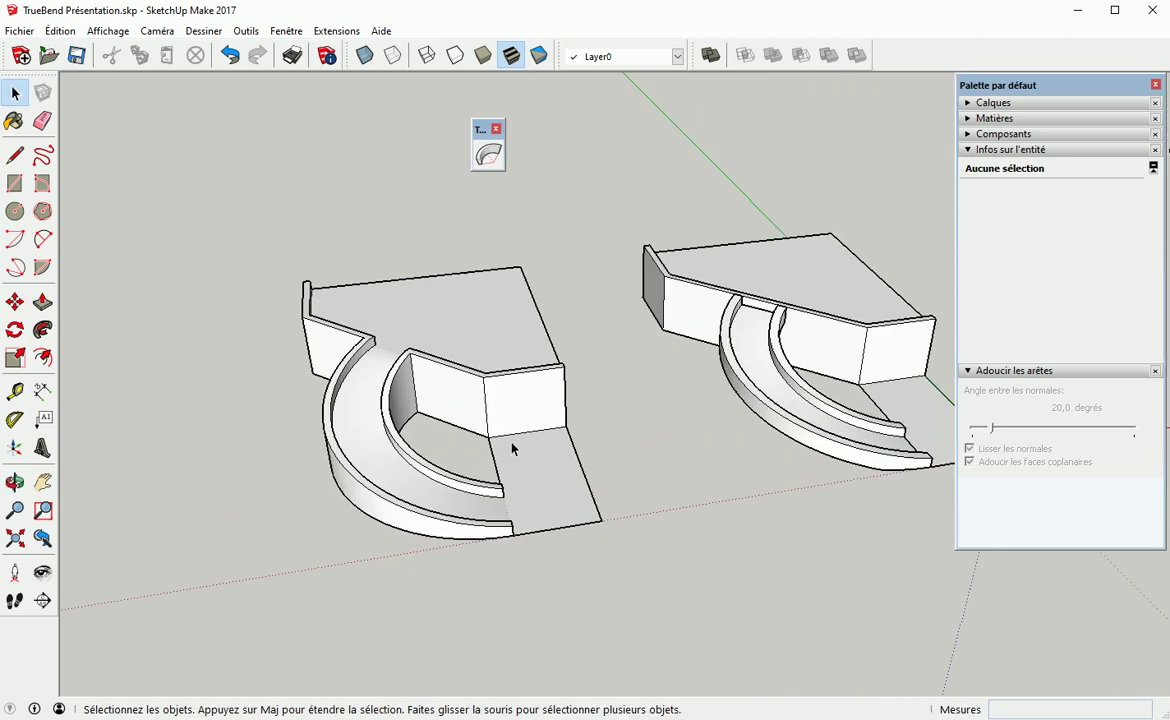
{"action": "middle_click_drag", "start_coordinate": [632, 446], "coordinate": [410, 493], "text": "shift"}
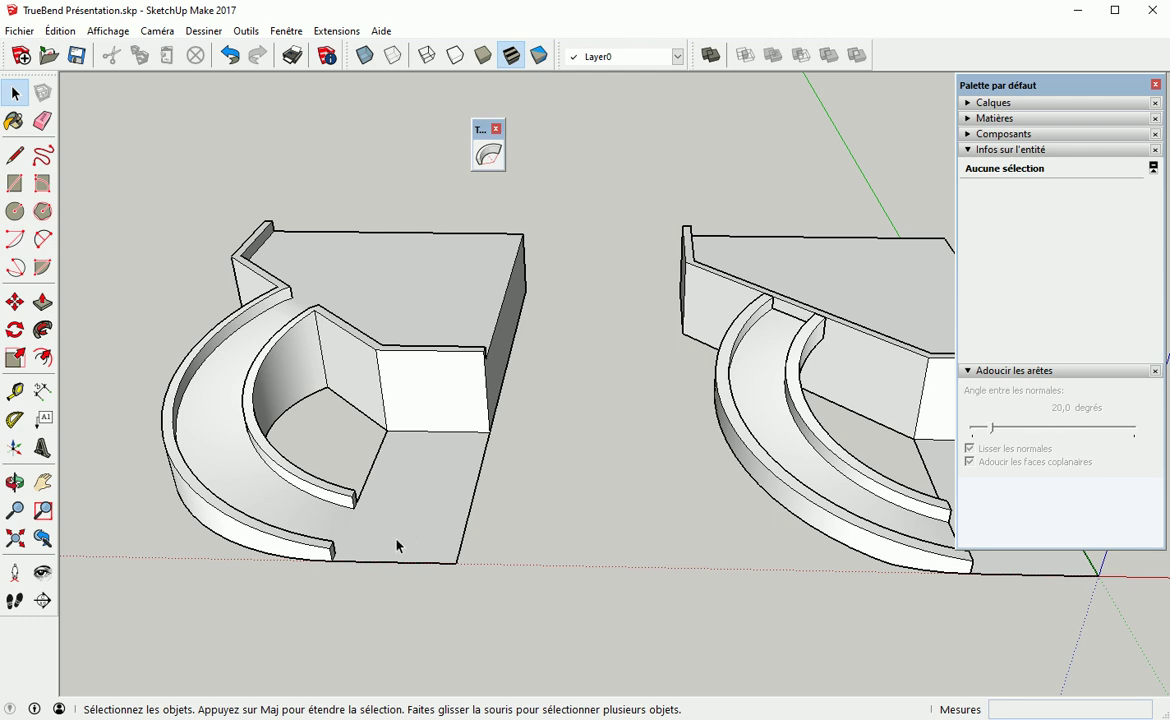
{"action": "middle_click_drag", "start_coordinate": [420, 485], "coordinate": [319, 376]}
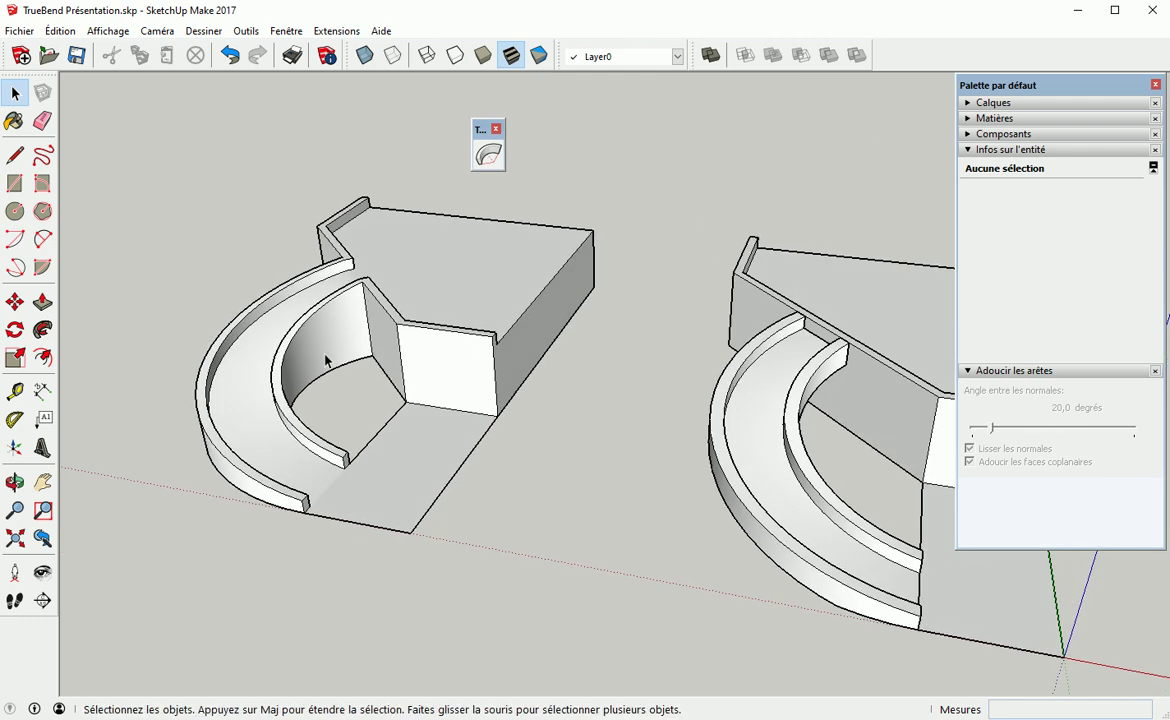
{"action": "middle_click_drag", "start_coordinate": [393, 392], "coordinate": [647, 432]}
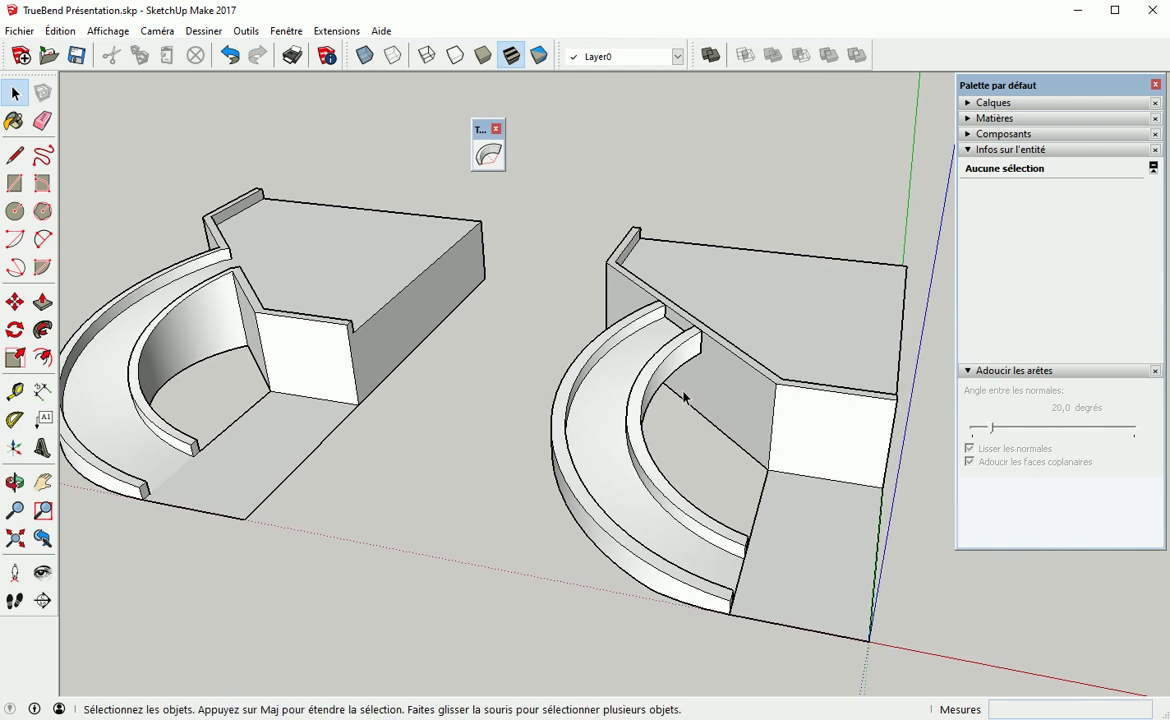
{"action": "mouse_move", "coordinate": [323, 548]}
{"action": "middle_mouse_down"}
{"action": "mouse_move", "coordinate": [483, 535]}
{"action": "mouse_move", "coordinate": [520, 470]}
{"action": "middle_mouse_up"}
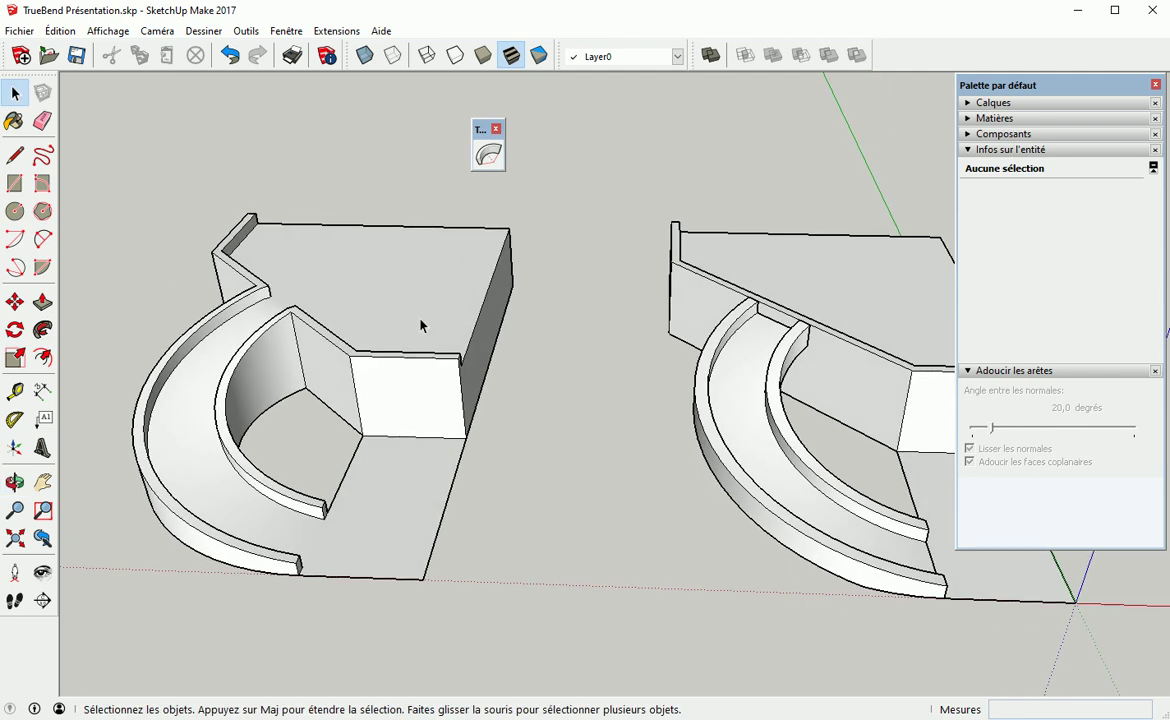
Delete all the connected geometry of the ramp-and-platform model that stands farther from the origin
{"action": "left_click", "coordinate": [415, 330]}
{"action": "triple_click", "coordinate": [368, 324]}
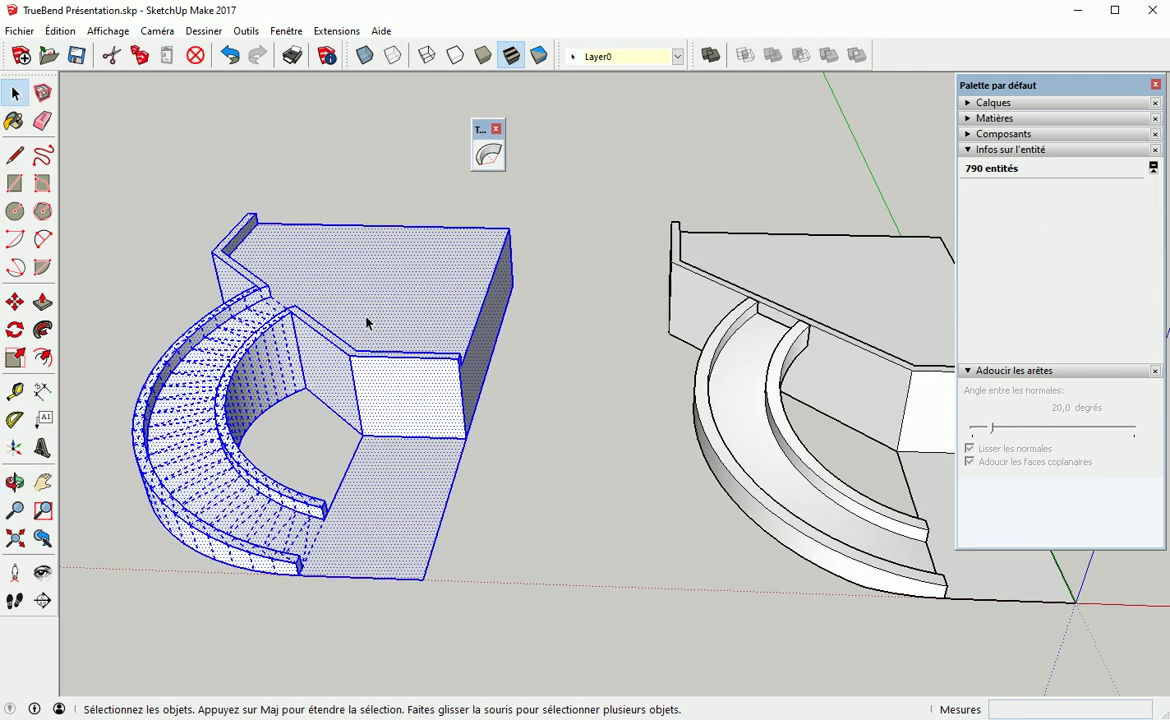
{"action": "key", "text": "Delete"}
Delete the curved ramp group from the platform model at the origin
{"action": "middle_click_drag", "start_coordinate": [512, 418], "coordinate": [384, 300]}
{"action": "left_click", "coordinate": [351, 477]}
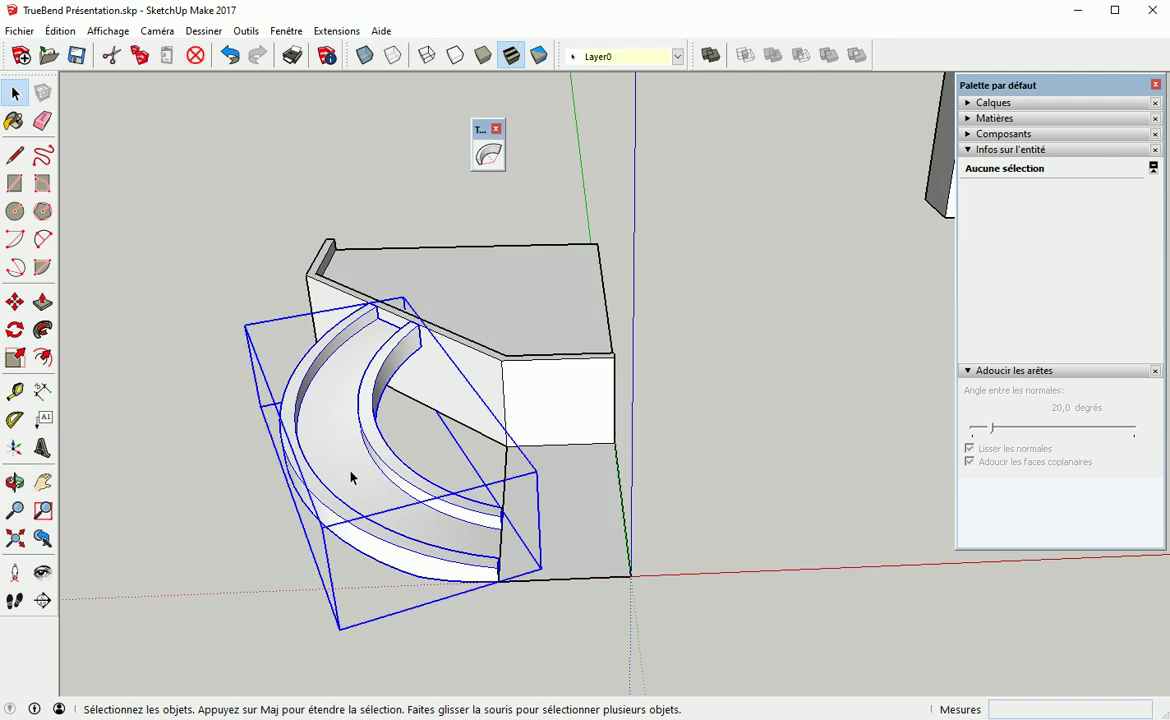
{"action": "key", "text": "Delete"}
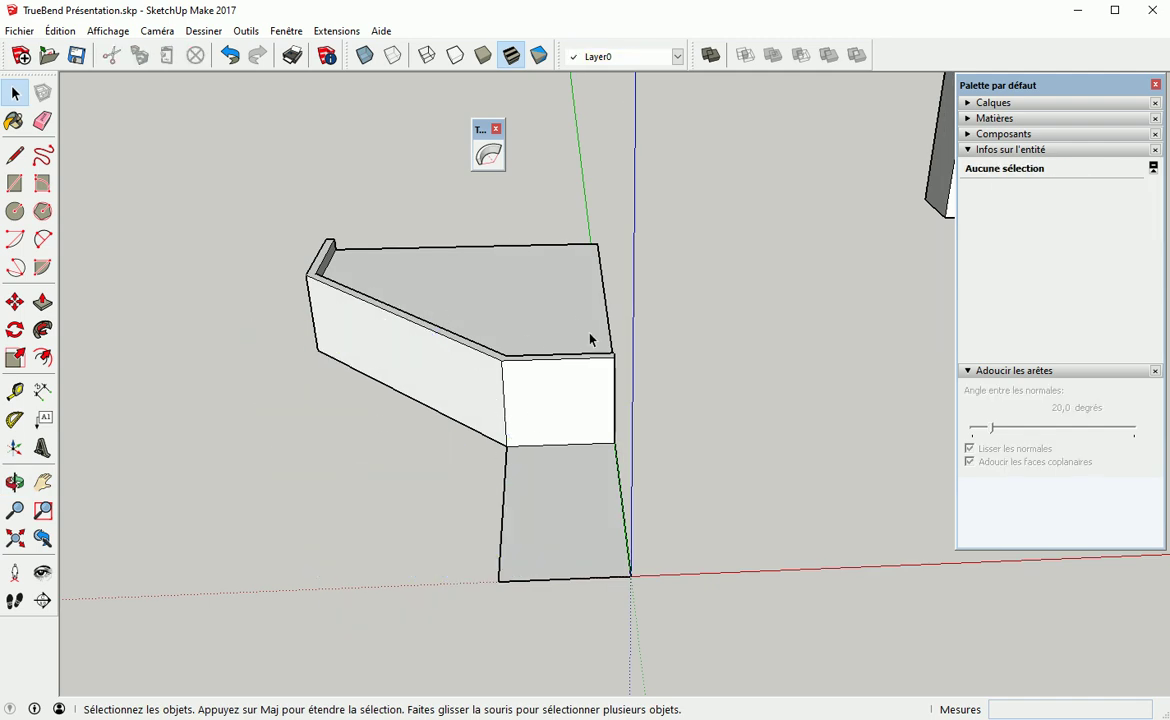
Measure the angle between the ground pad's side edge and the base of the slanted wall with the Protractor, leaving no guide
{"action": "middle_click_drag", "start_coordinate": [445, 452], "coordinate": [426, 548]}
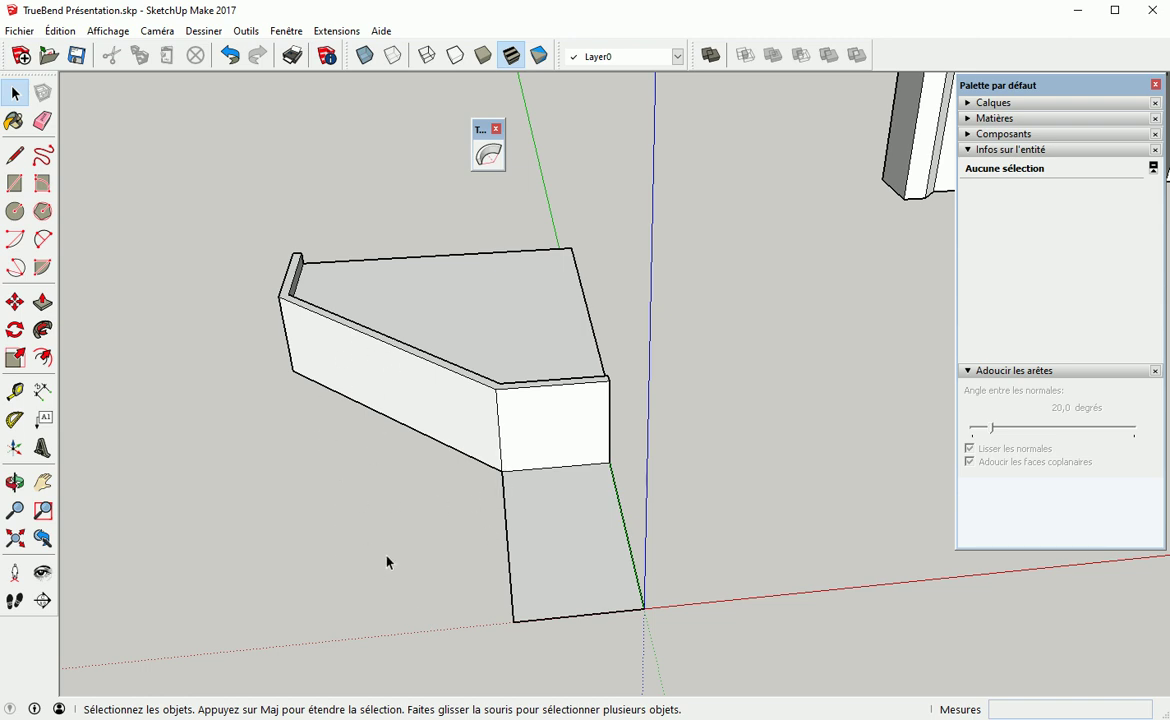
{"action": "middle_click_drag", "start_coordinate": [388, 562], "coordinate": [369, 532]}
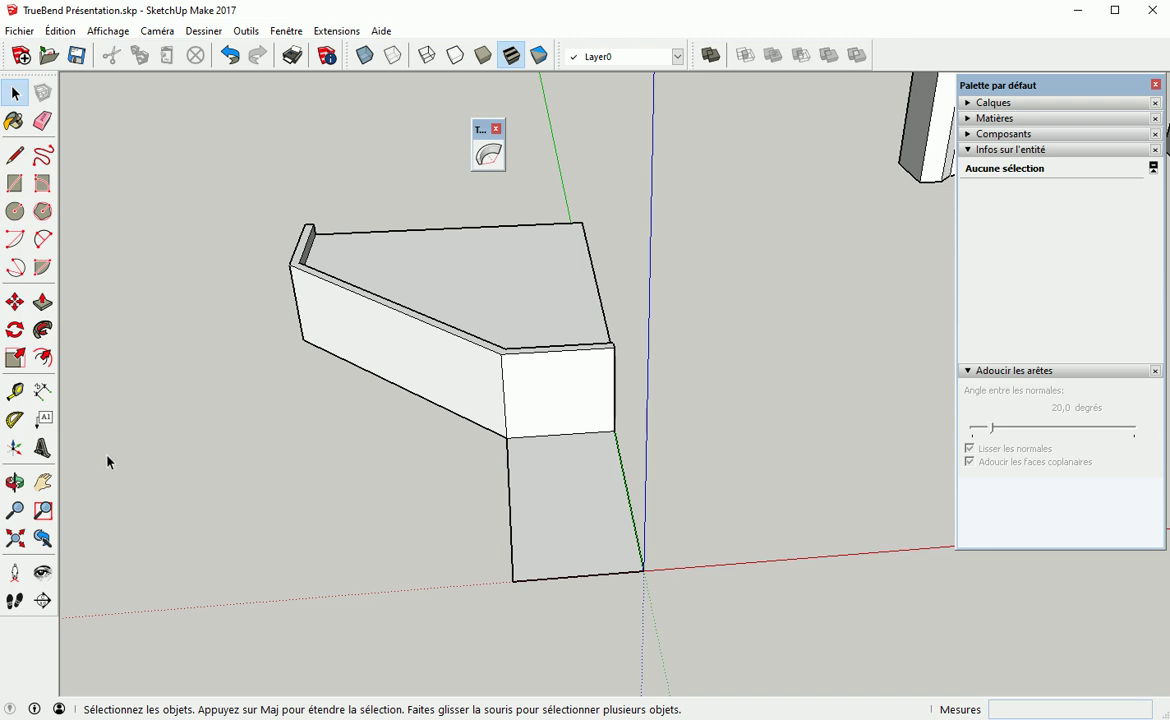
{"action": "left_click", "coordinate": [15, 420]}
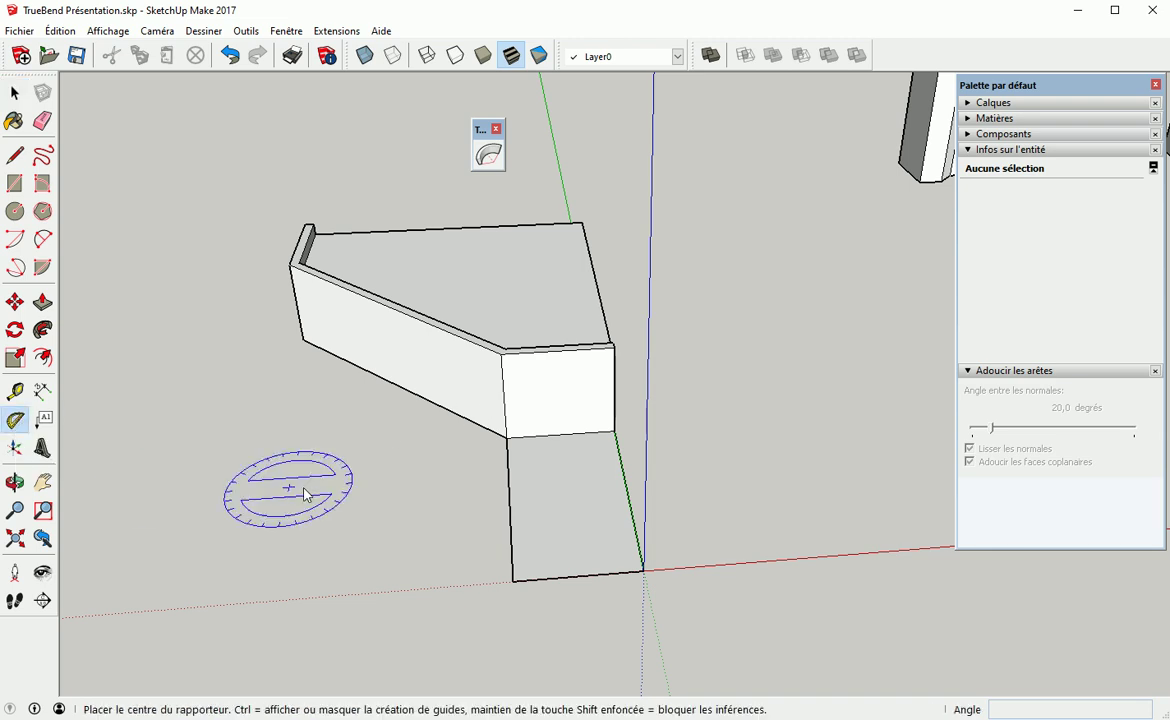
{"action": "left_click", "coordinate": [506, 438]}
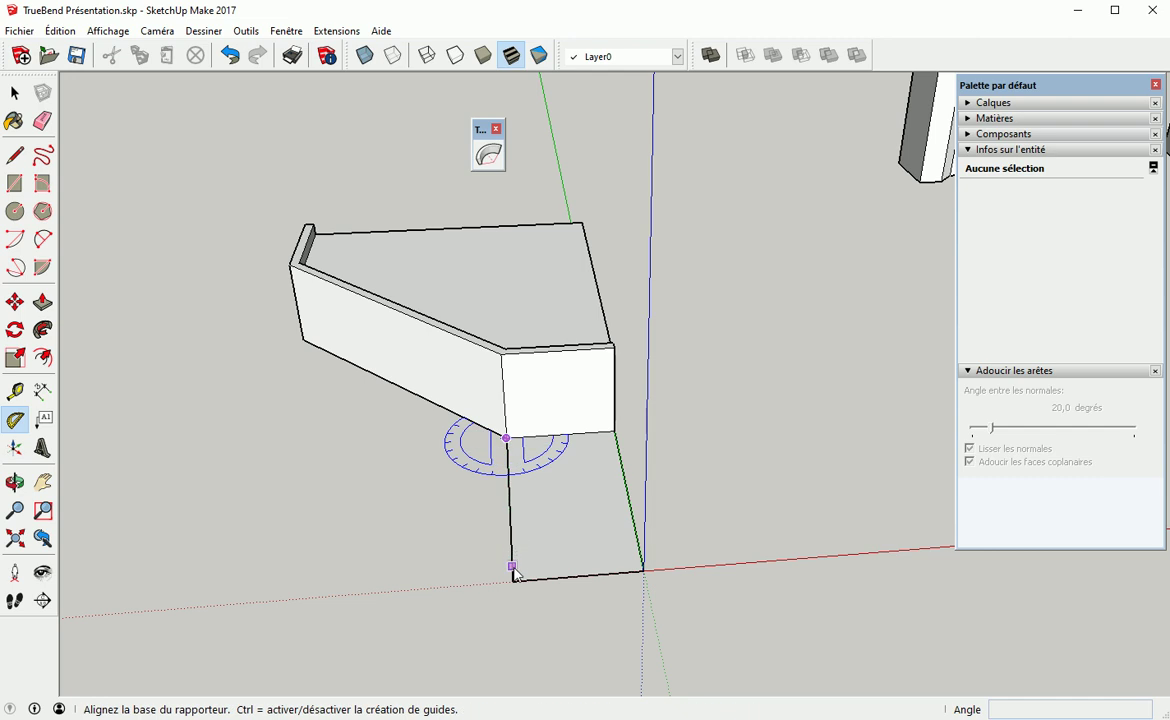
{"action": "left_click", "coordinate": [513, 581]}
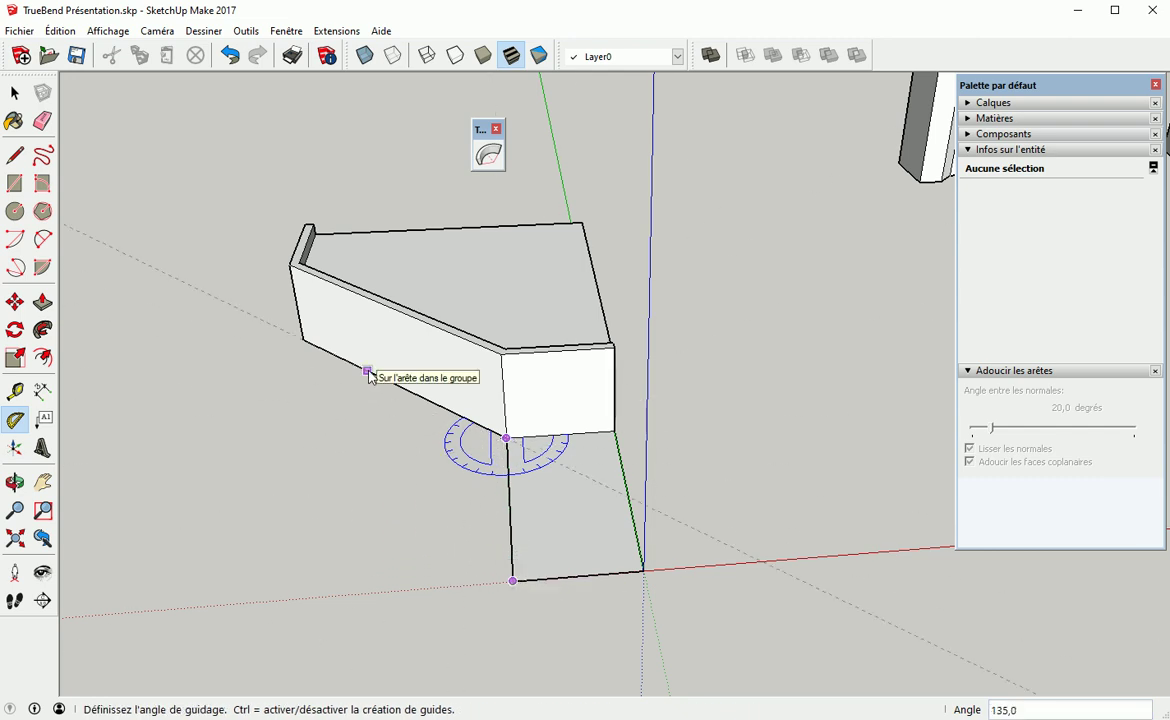
{"action": "key", "text": "Escape"}
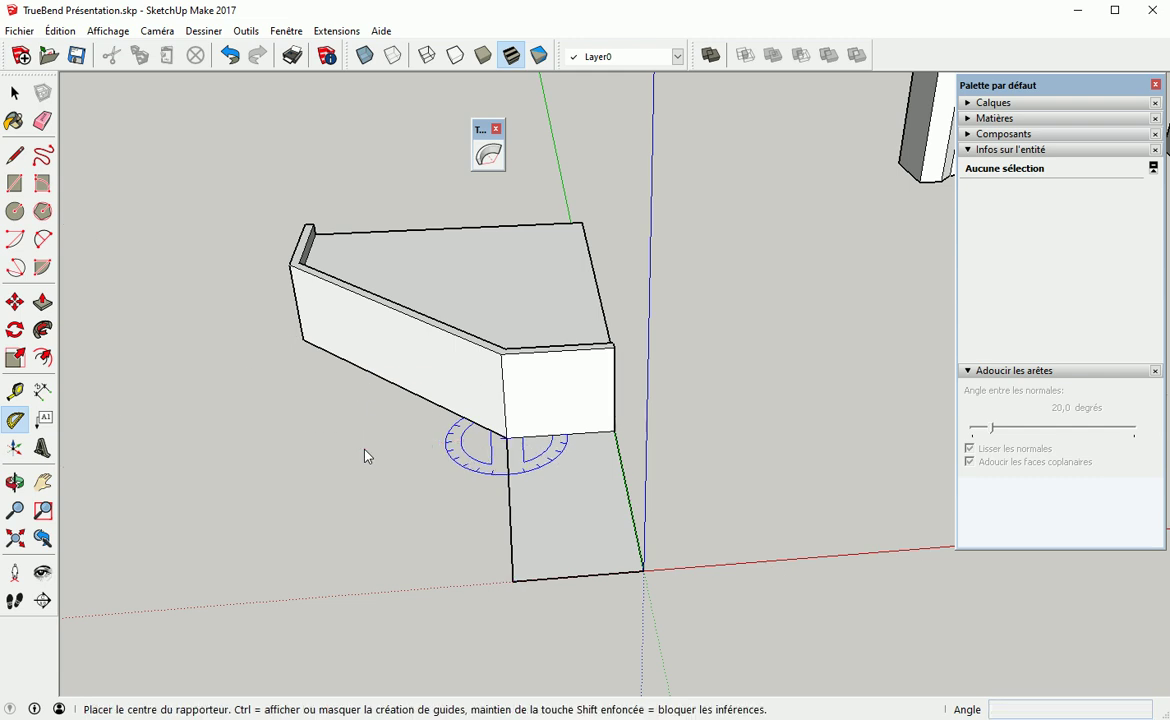
{"action": "key", "text": "space"}
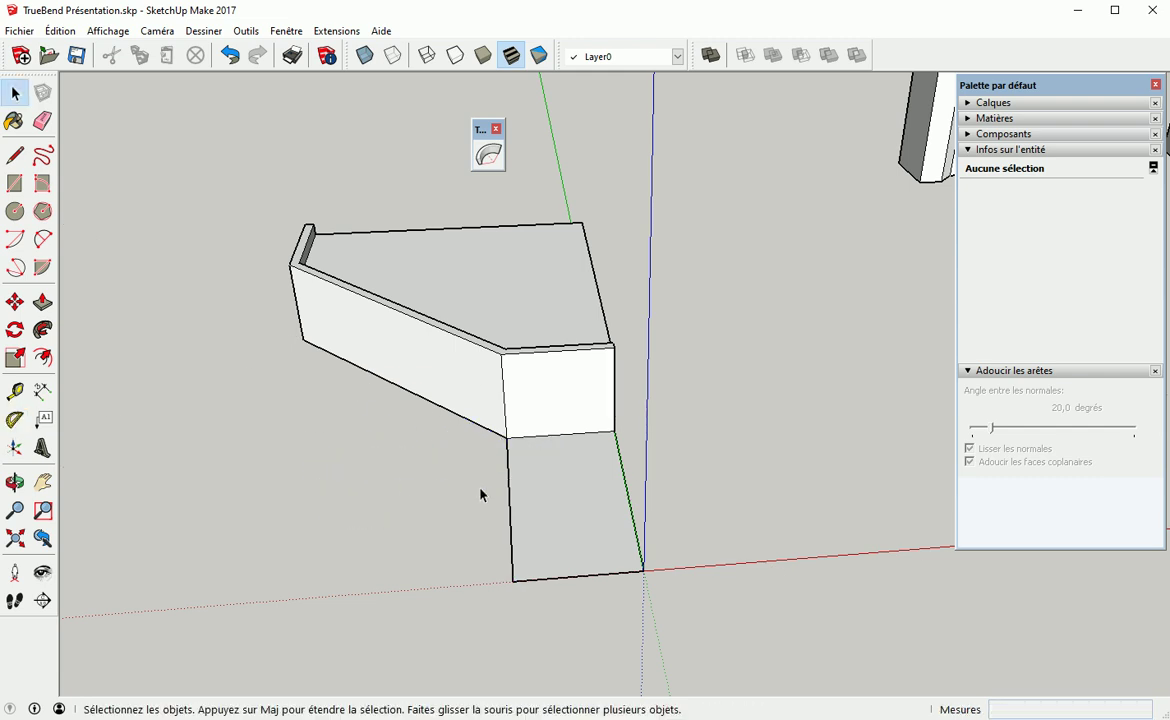
Check the length of the ground pad's side edge on the slanted-wall side inside the platform group, leaving the group closed
{"action": "left_click", "coordinate": [510, 493]}
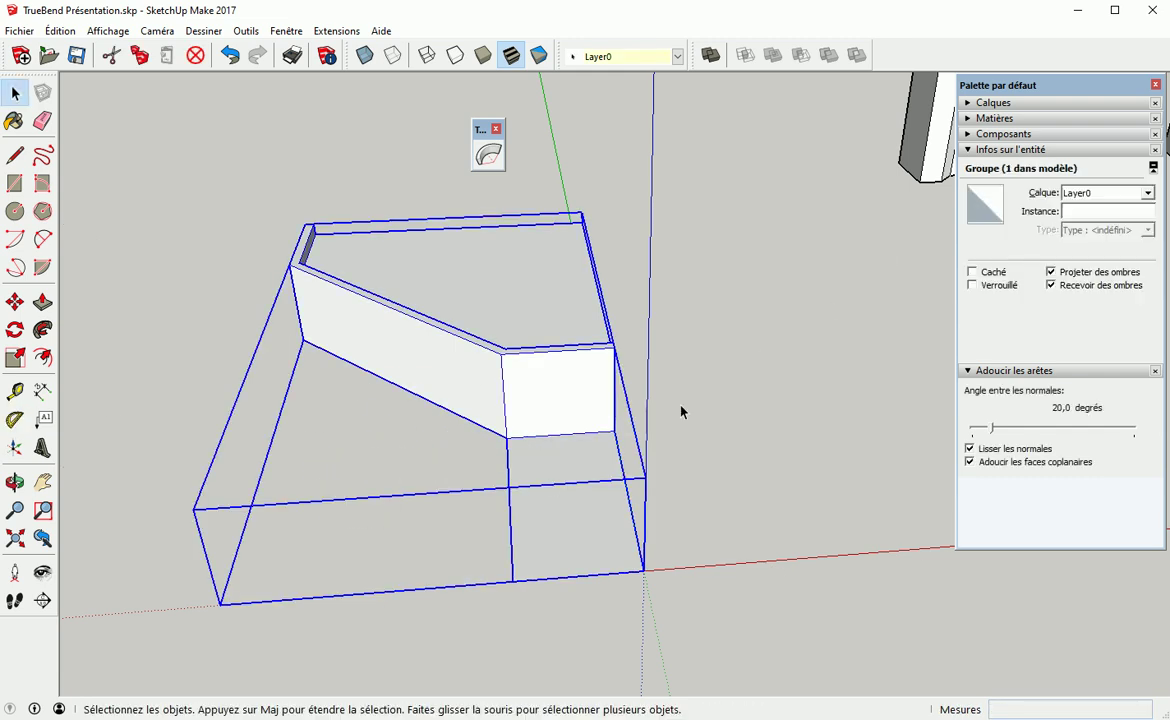
{"action": "double_click", "coordinate": [527, 437]}
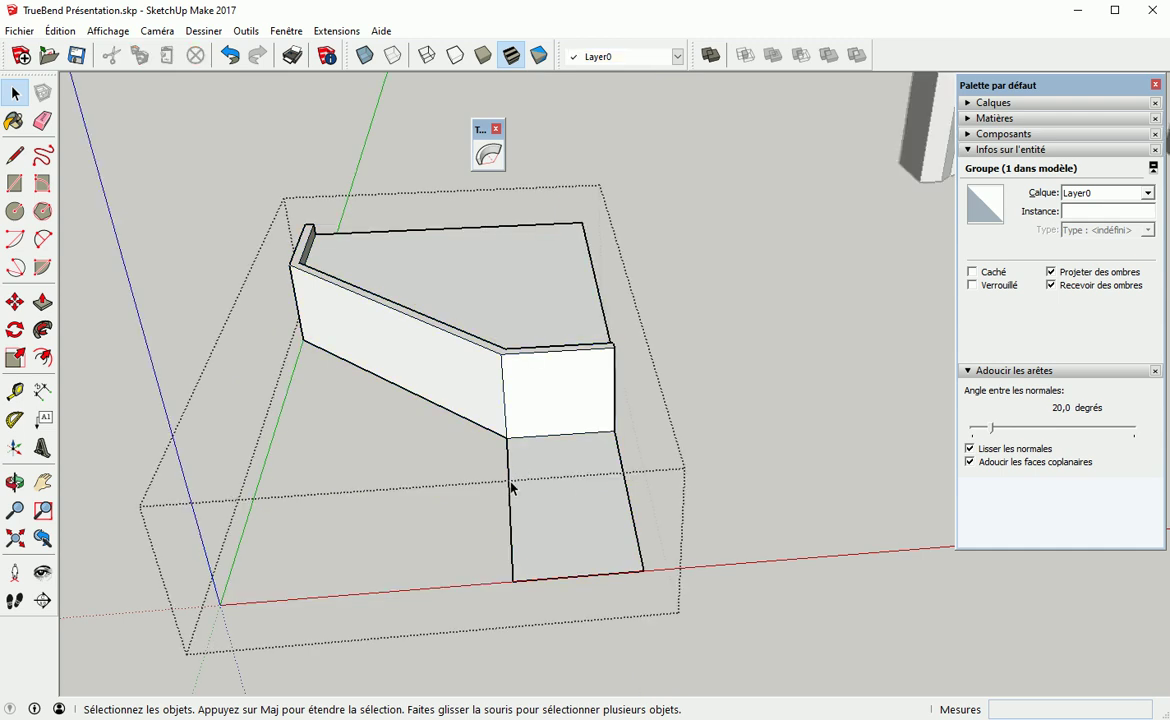
{"action": "left_click", "coordinate": [510, 495]}
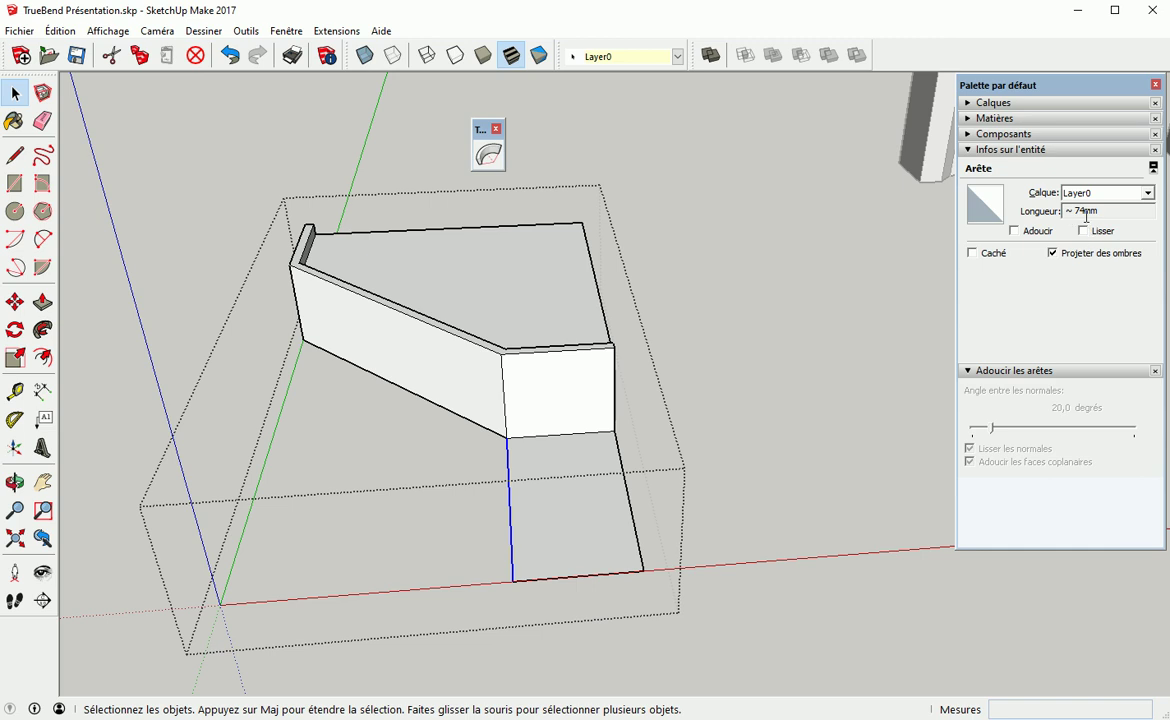
{"action": "left_click", "coordinate": [716, 293]}
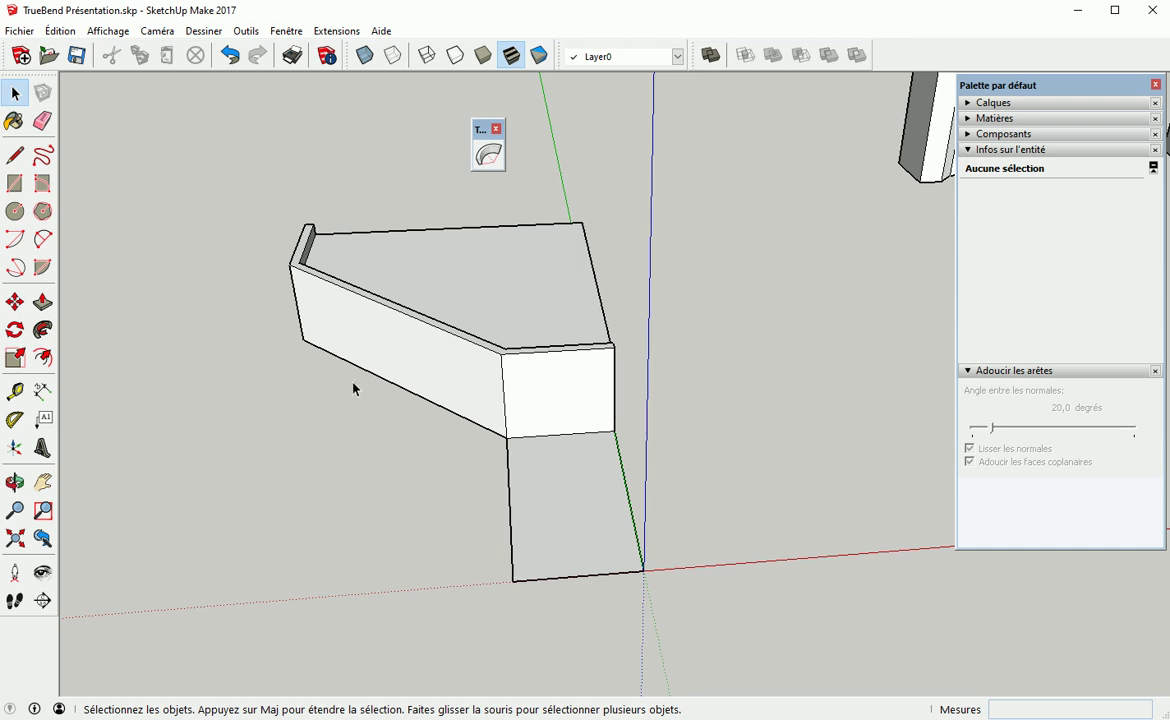
Measure the length of a temporary 135° arc centred on the wall's base corner and starting at the pad's front corner, leaving no arc
{"action": "left_click", "coordinate": [14, 247]}
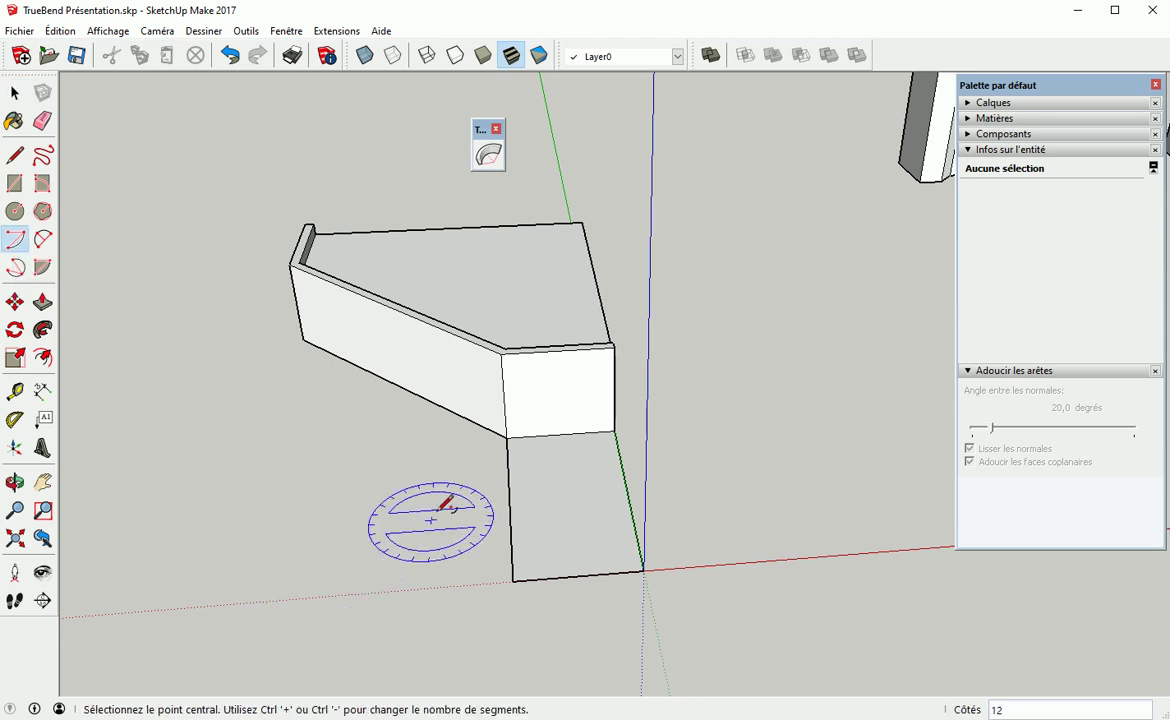
{"action": "left_click", "coordinate": [507, 437]}
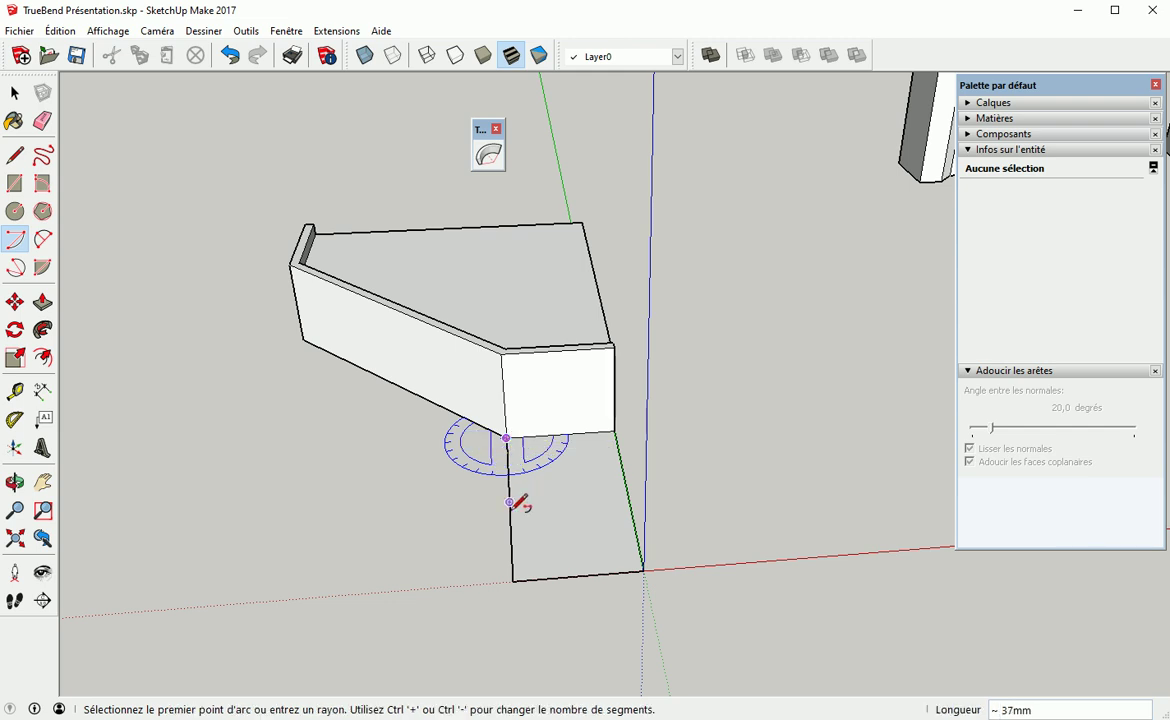
{"action": "left_click", "coordinate": [513, 580]}
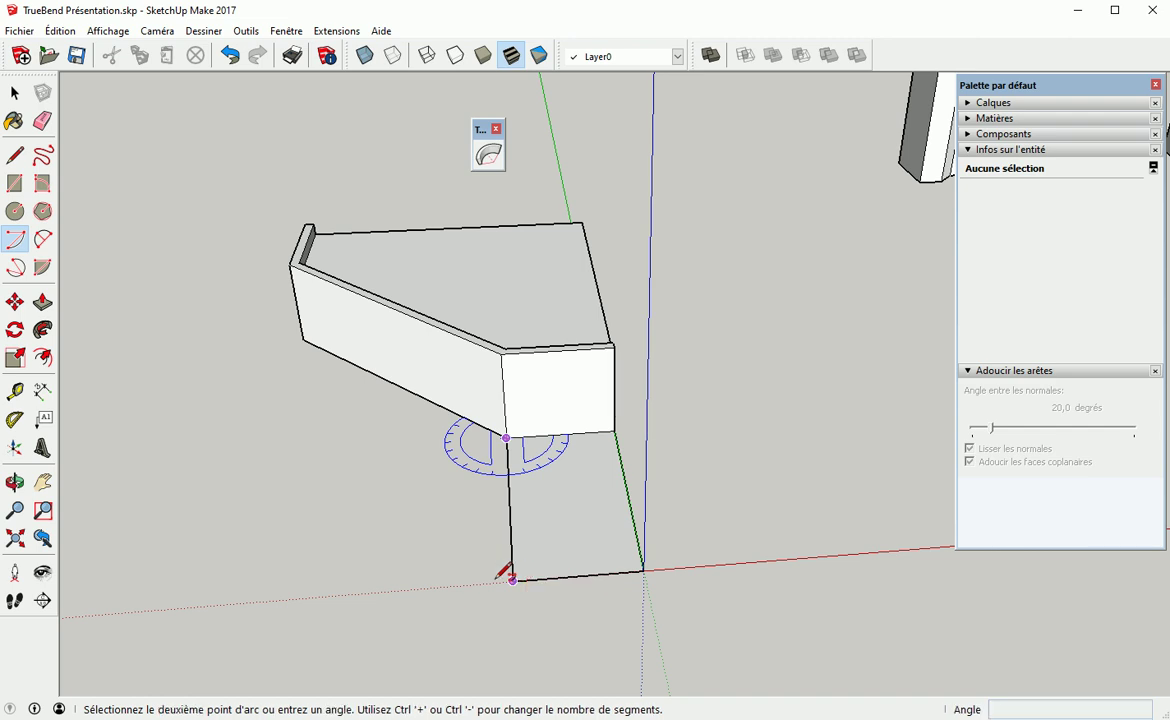
{"action": "left_click", "coordinate": [357, 359]}
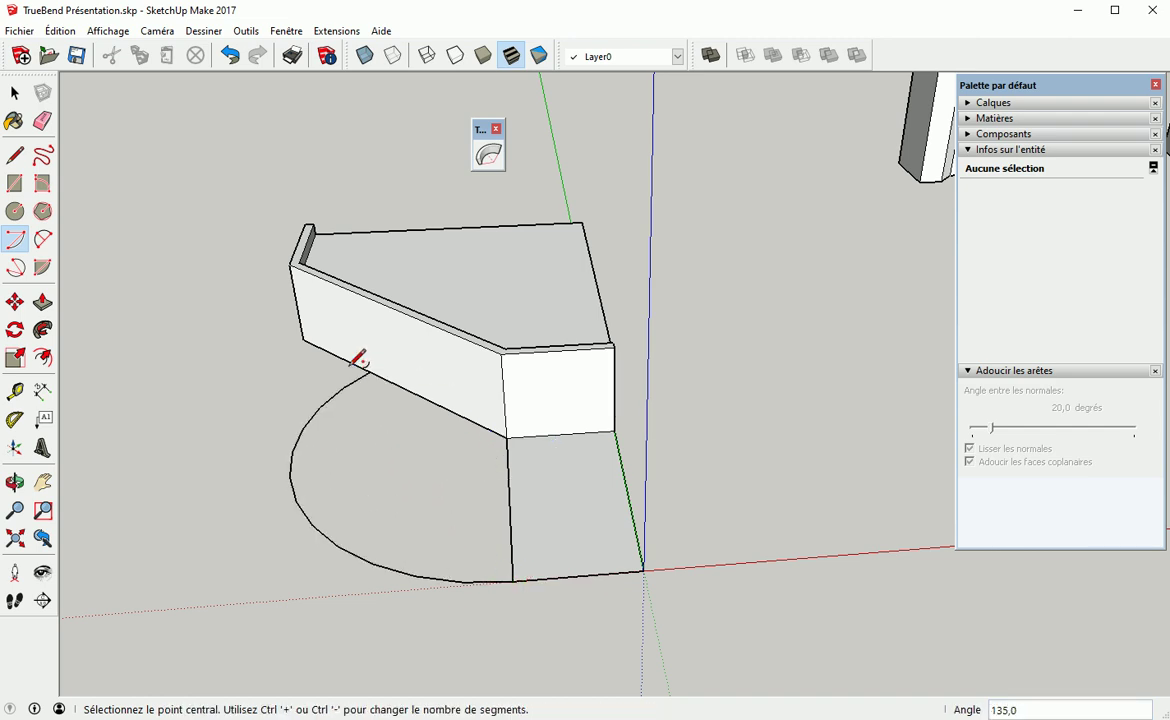
{"action": "key", "text": "space"}
{"action": "left_click", "coordinate": [307, 435]}
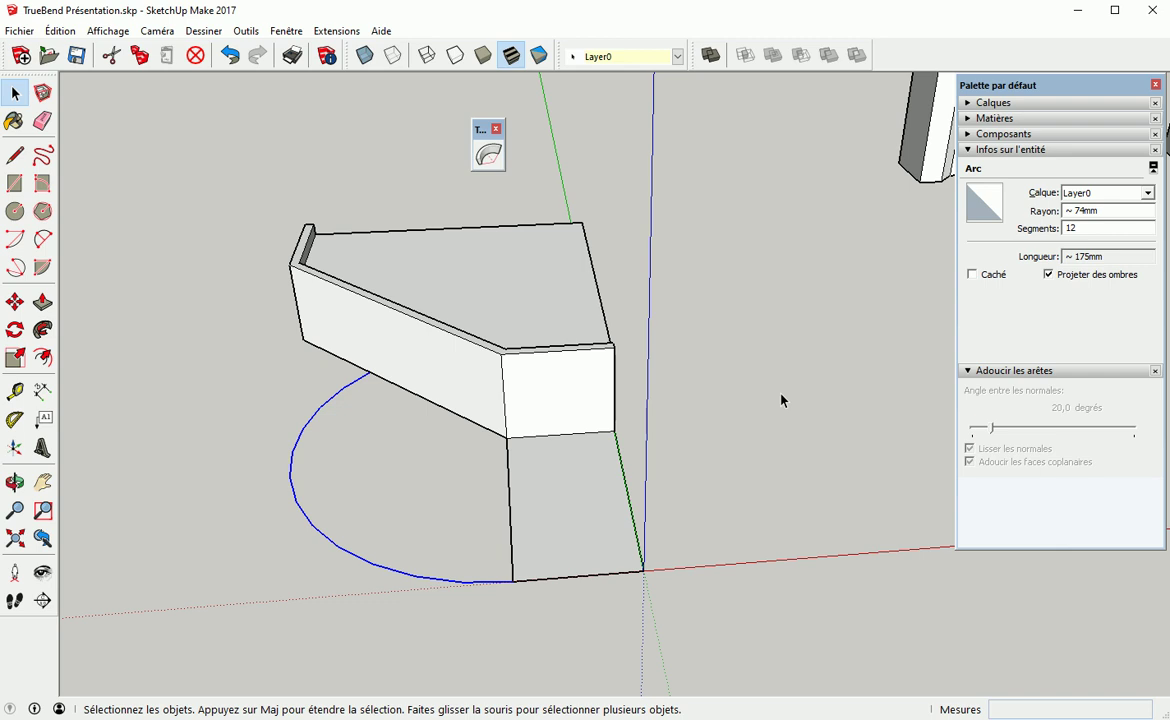
{"action": "key", "text": "Delete"}
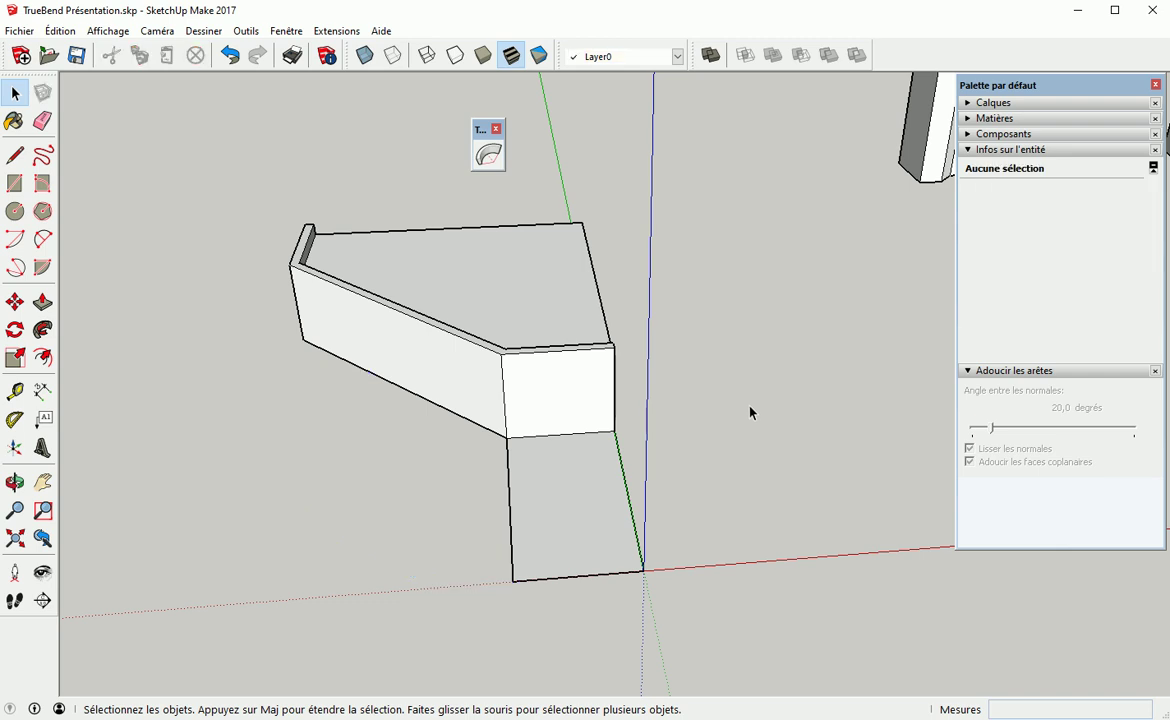
Draw a 175 × 30 mm rectangle on the ground with its long side along the red axis, in front of the platform
{"action": "key", "text": "r"}
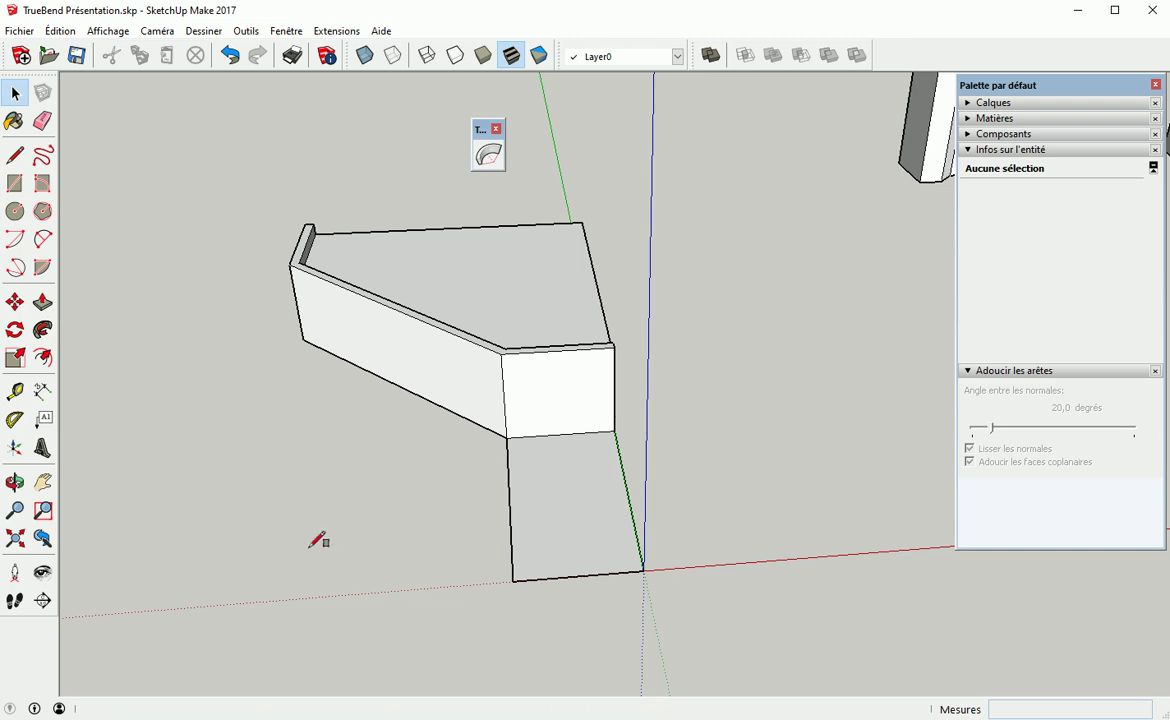
{"action": "left_click", "coordinate": [117, 611]}
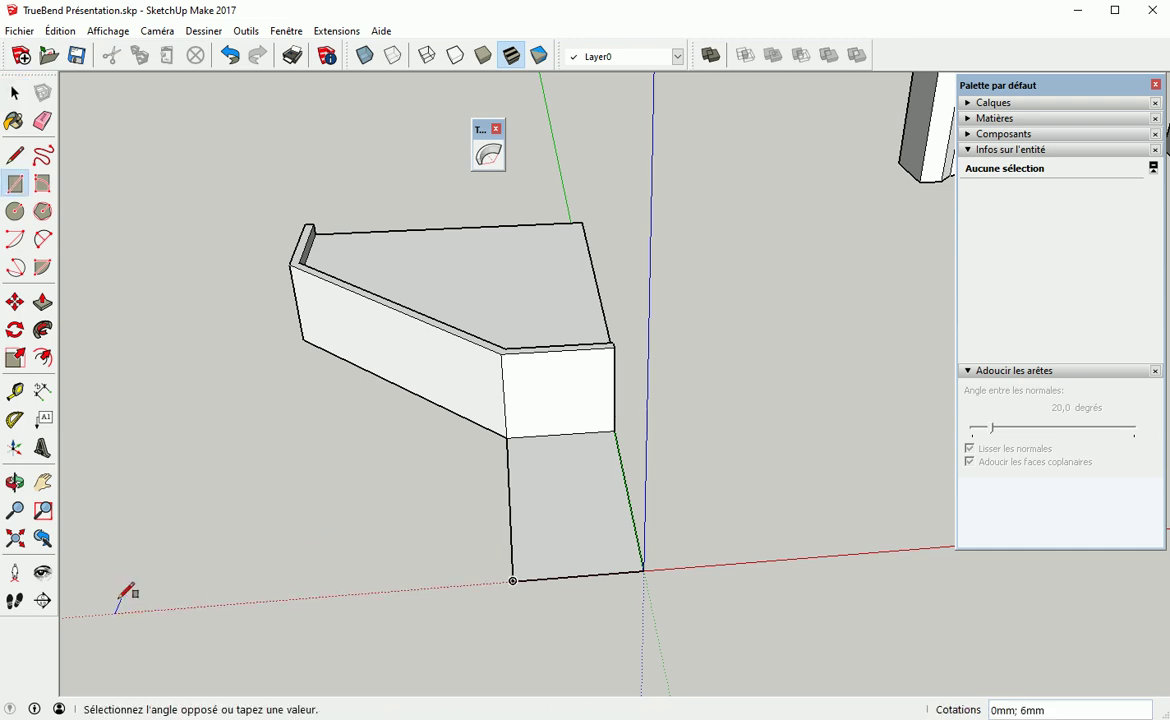
{"action": "left_click", "coordinate": [428, 557]}
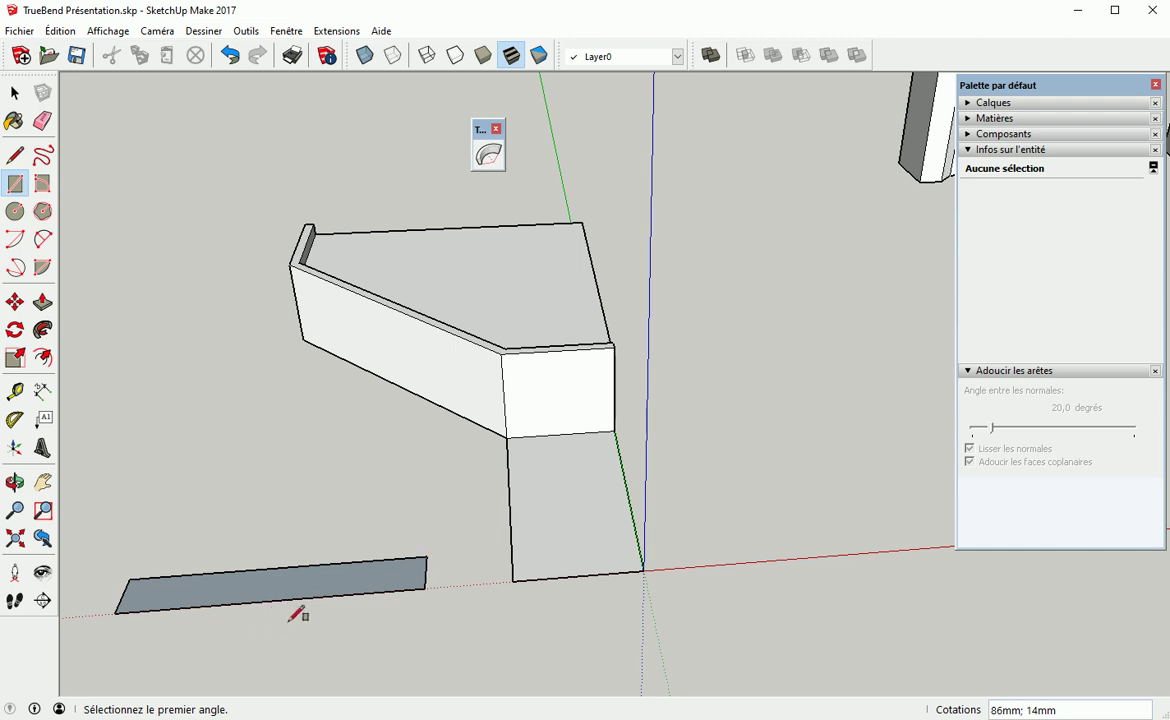
{"action": "type", "text": "175;30"}
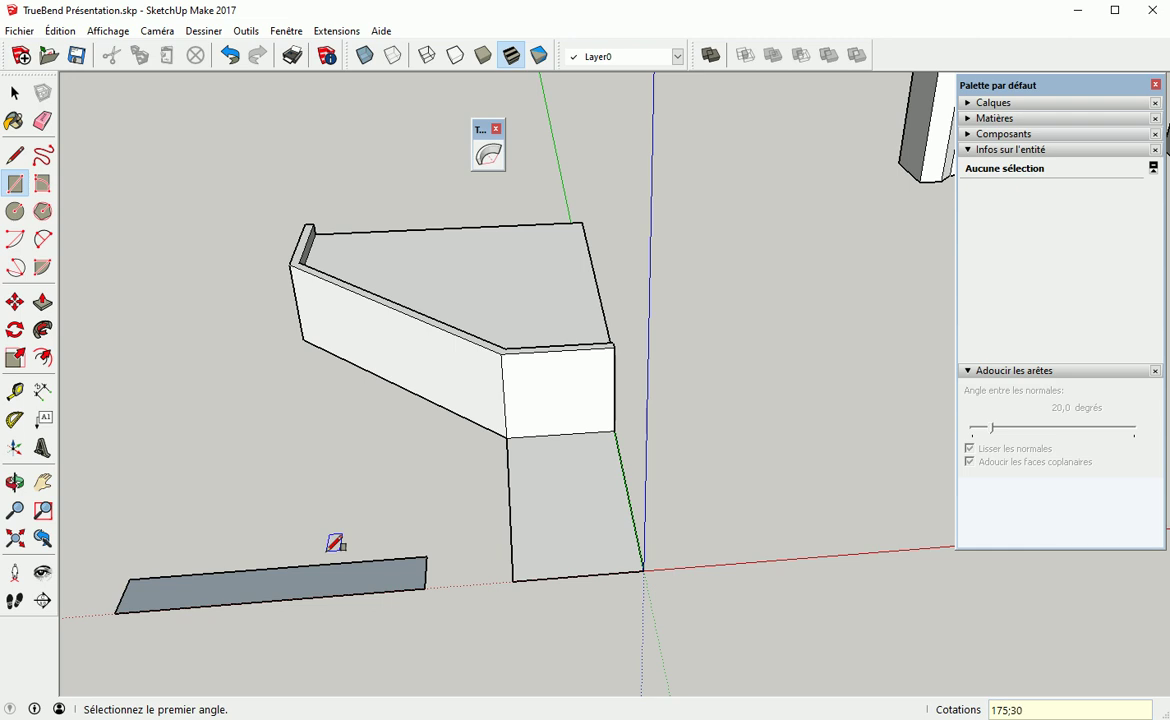
{"action": "key", "text": "Return"}
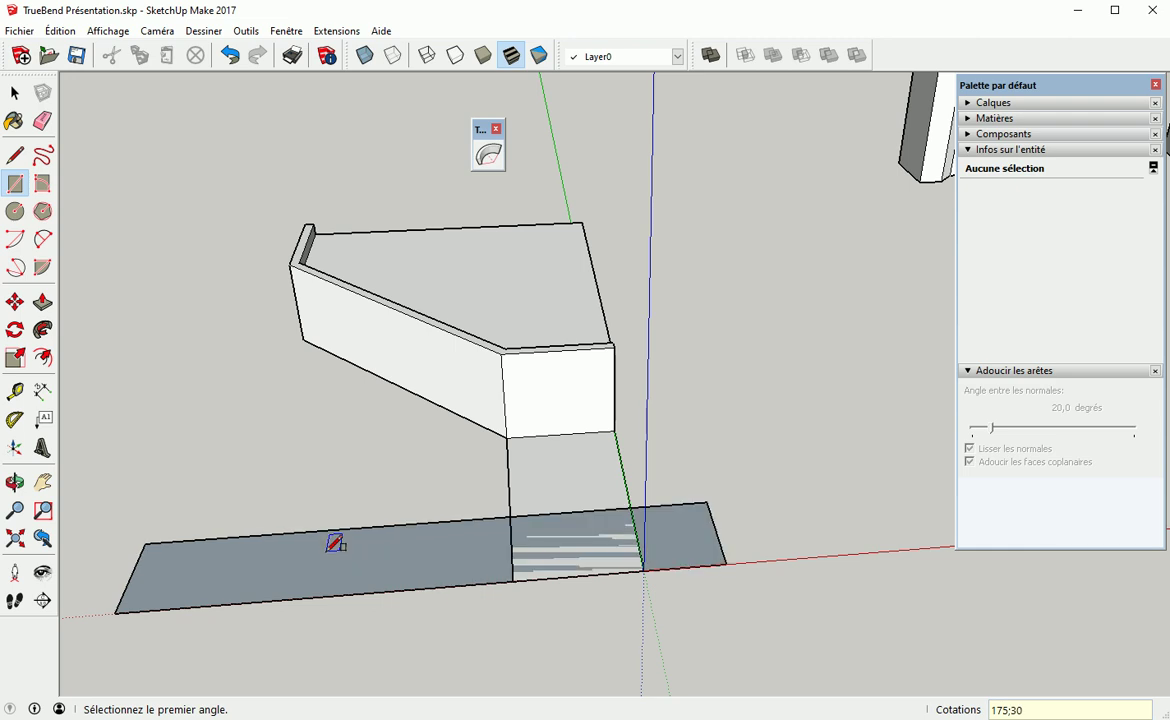
Group the 175 × 30 mm rectangle's face together with its edges
{"action": "key", "text": "space"}
{"action": "double_click", "coordinate": [380, 570]}
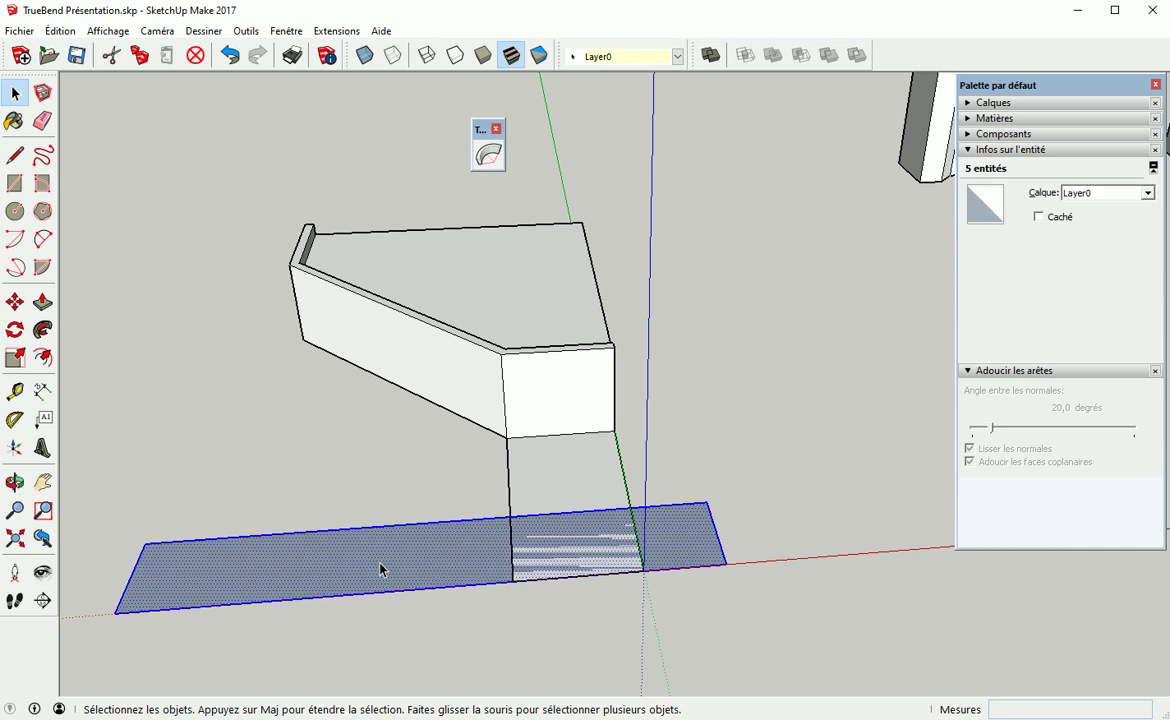
{"action": "right_click", "coordinate": [380, 570]}
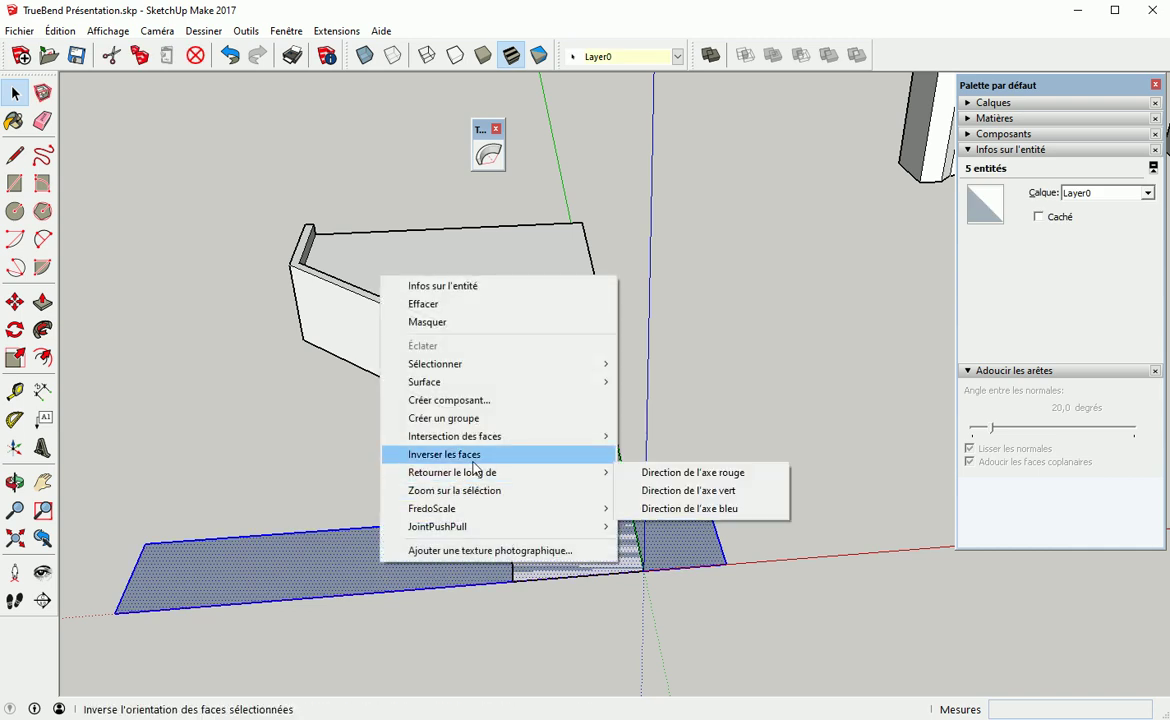
{"action": "left_click", "coordinate": [481, 420]}
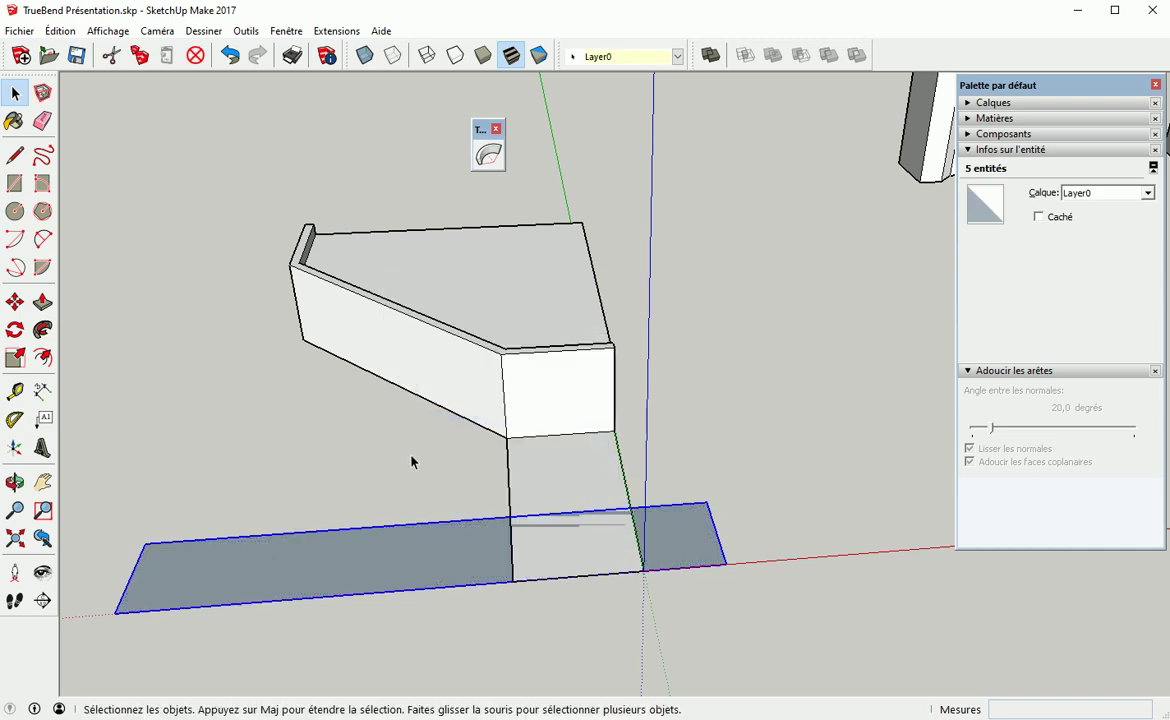
Bend the rectangle group by 135° with TrueBend, curving its ends toward the platform
{"action": "middle_click_drag", "start_coordinate": [428, 567], "coordinate": [449, 454]}
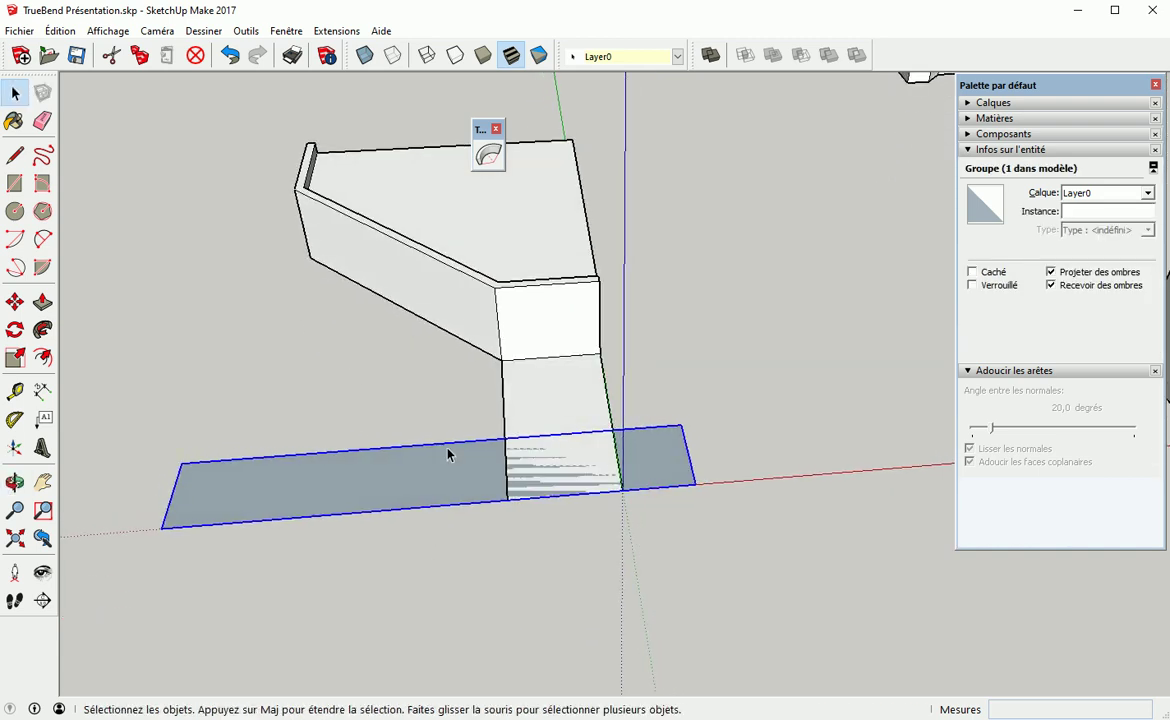
{"action": "left_click", "coordinate": [488, 154]}
{"action": "left_click_drag", "start_coordinate": [433, 539], "coordinate": [437, 577]}
{"action": "type", "text": "135,0"}
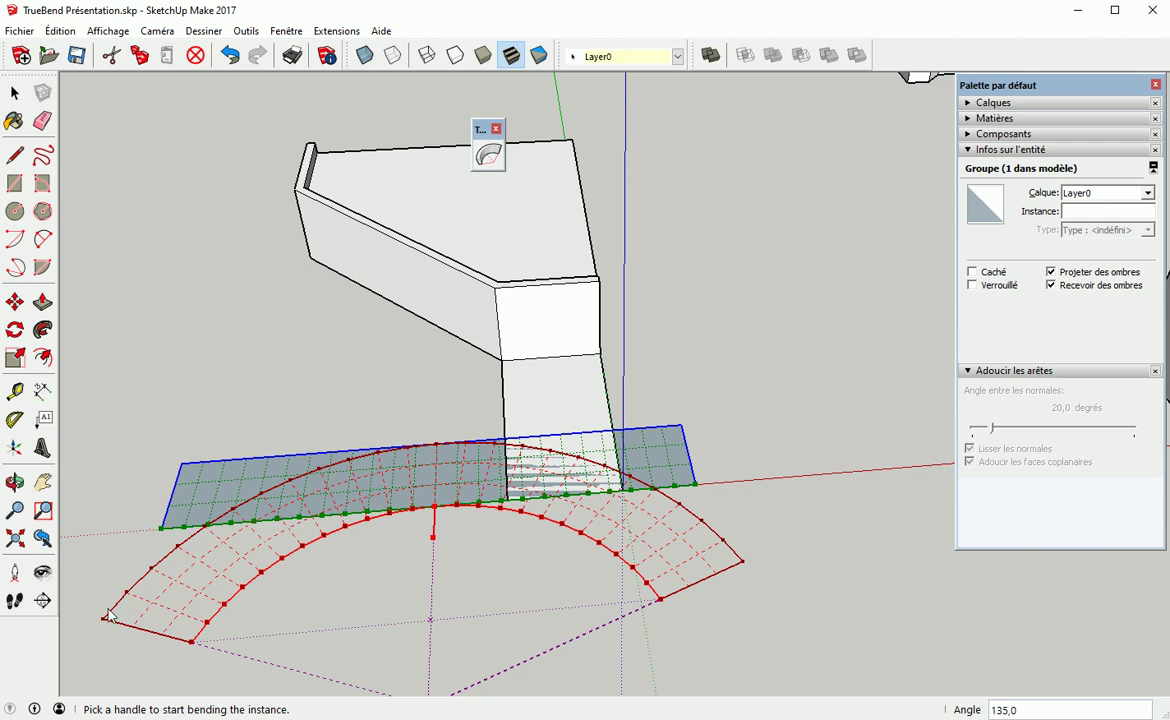
{"action": "left_click_drag", "start_coordinate": [434, 544], "coordinate": [443, 496]}
{"action": "type", "text": "1,8"}
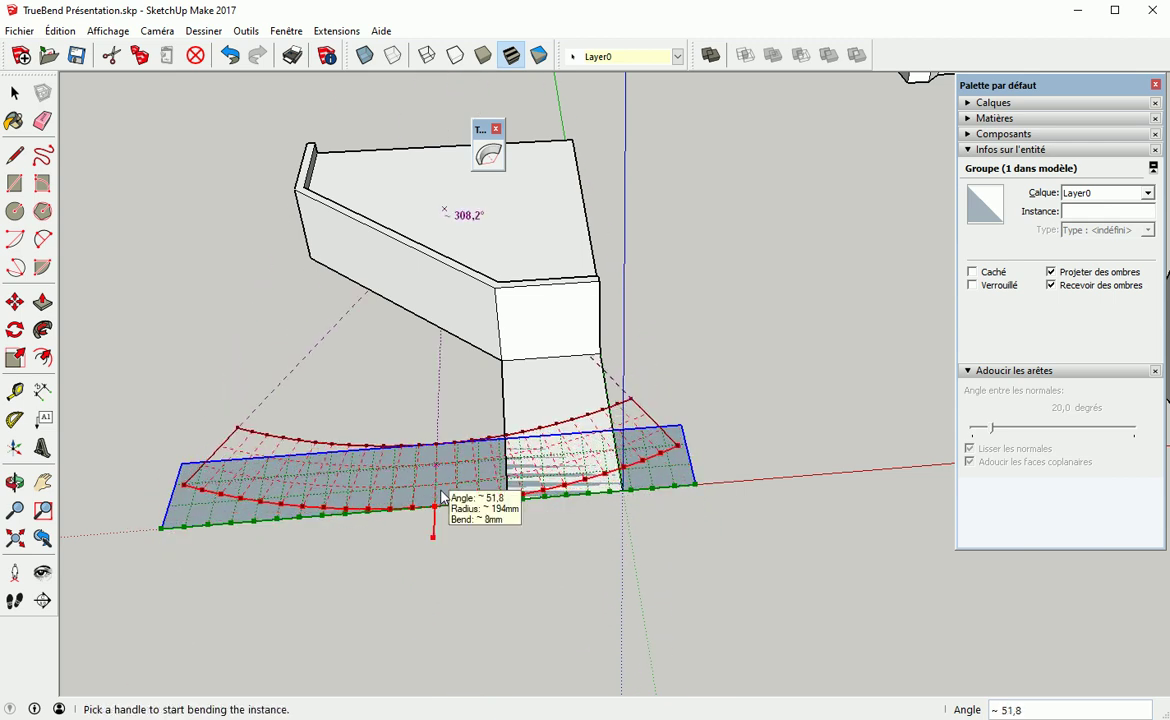
{"action": "type", "text": "35"}
{"action": "key", "text": "Return"}
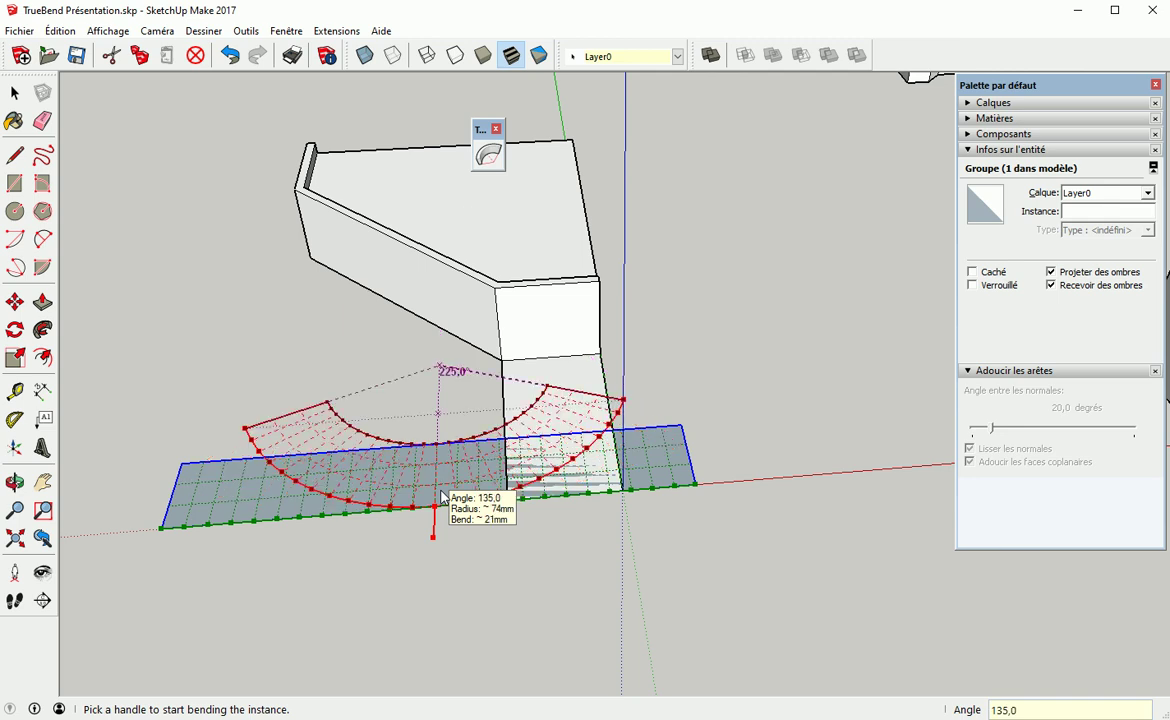
{"action": "key", "text": "Return"}
{"action": "key", "text": "space"}
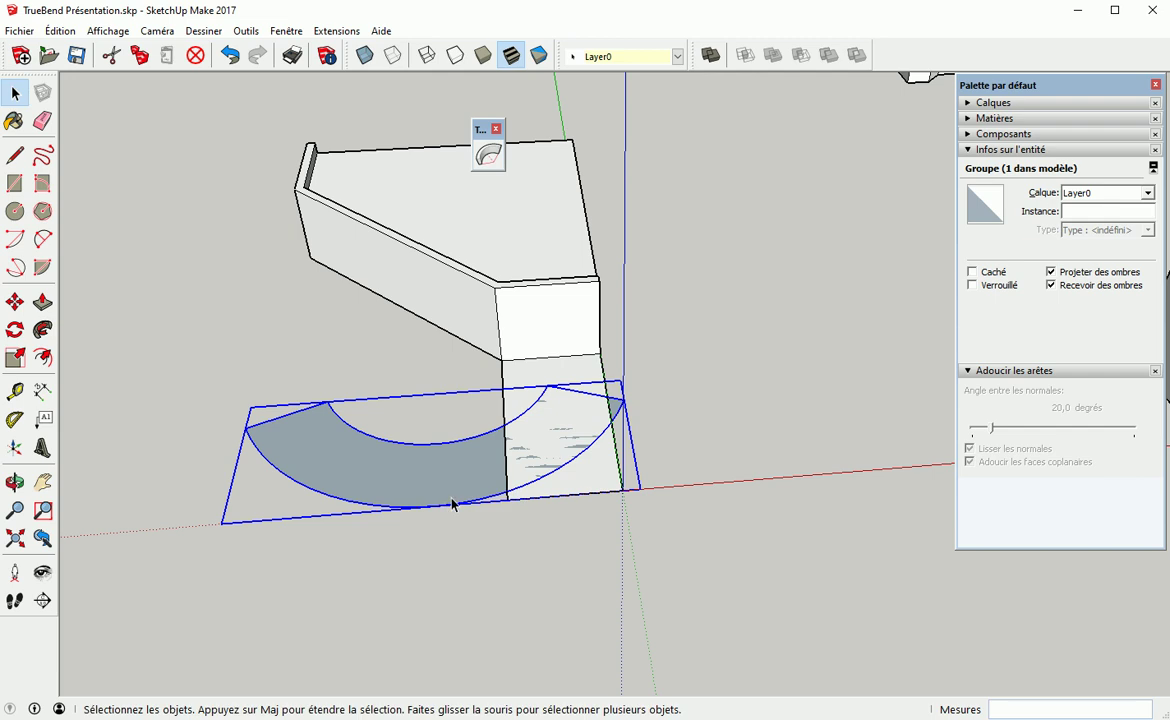
Move the curved strip so the outer corner of its end meets the ground pad's front corner
{"action": "key", "text": "m"}
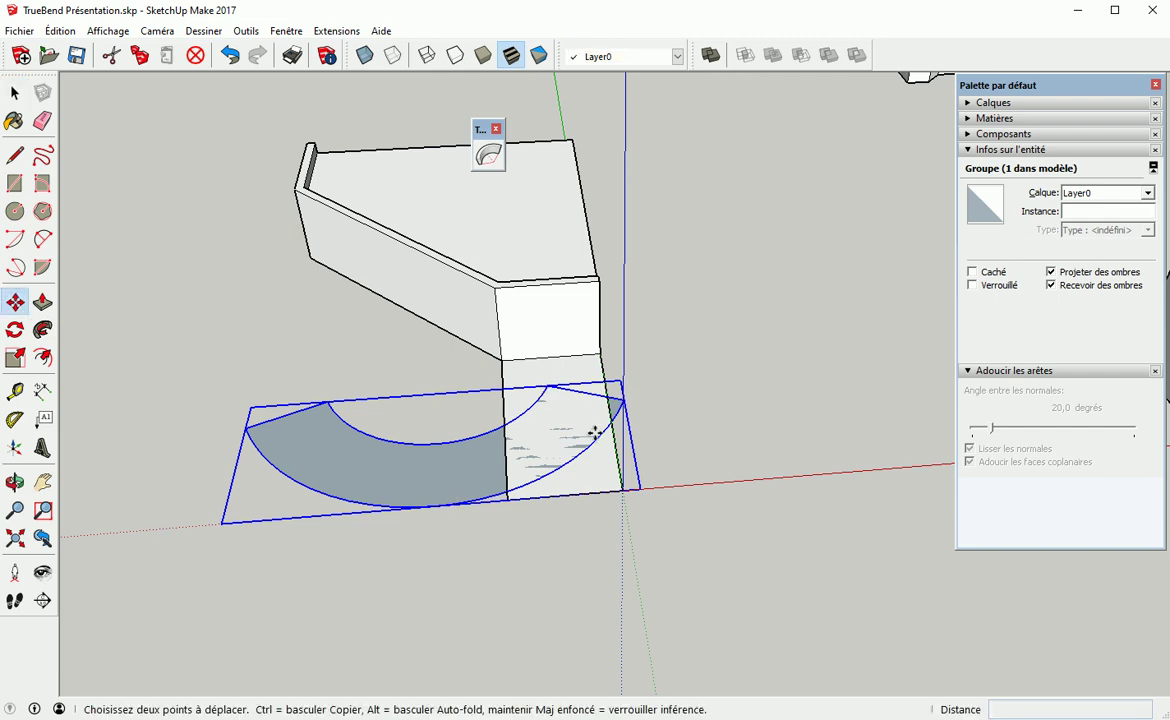
{"action": "left_click", "coordinate": [508, 498]}
{"action": "left_click", "coordinate": [501, 516]}
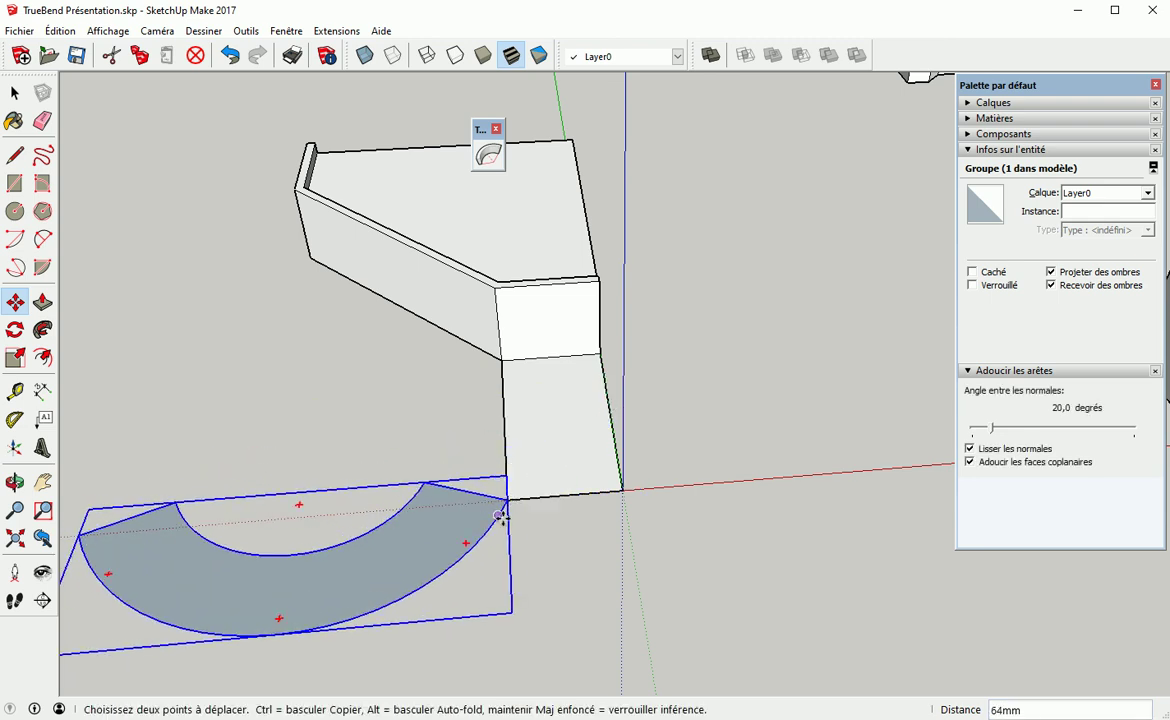
Rotate the curved strip 67.5° about the pad's front corner so its end lies along the pad's side edge, leaving nothing selected
{"action": "key", "text": "q"}
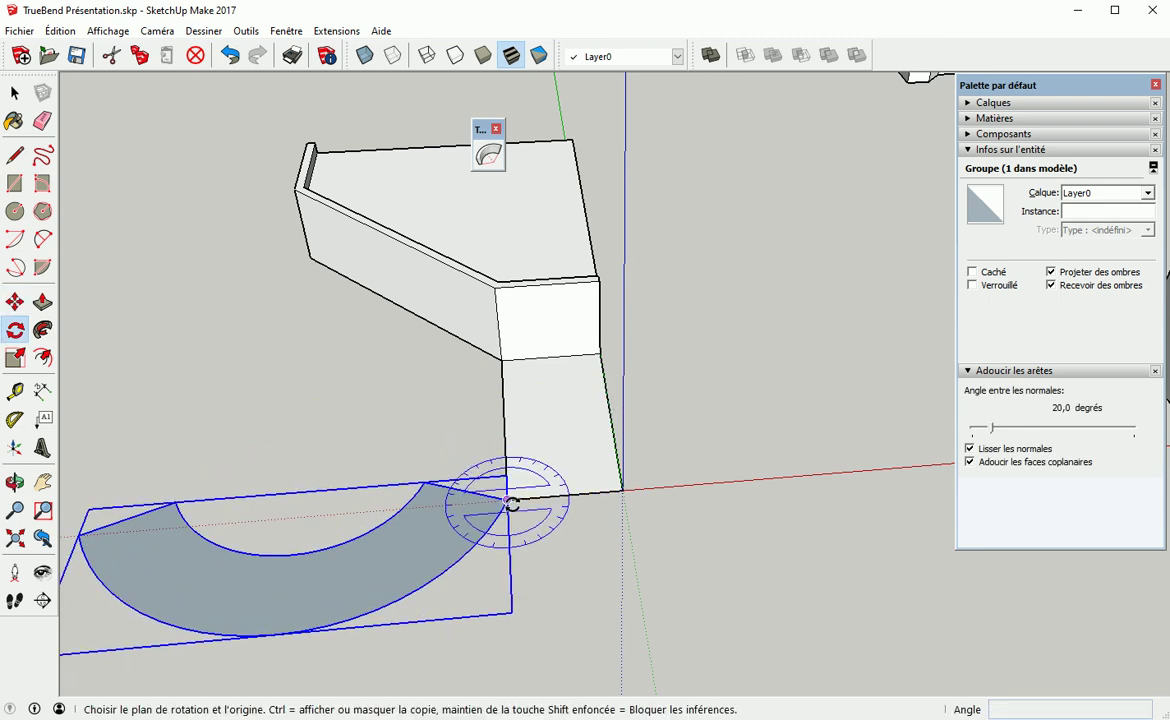
{"action": "left_click", "coordinate": [507, 499]}
{"action": "left_click", "coordinate": [431, 480]}
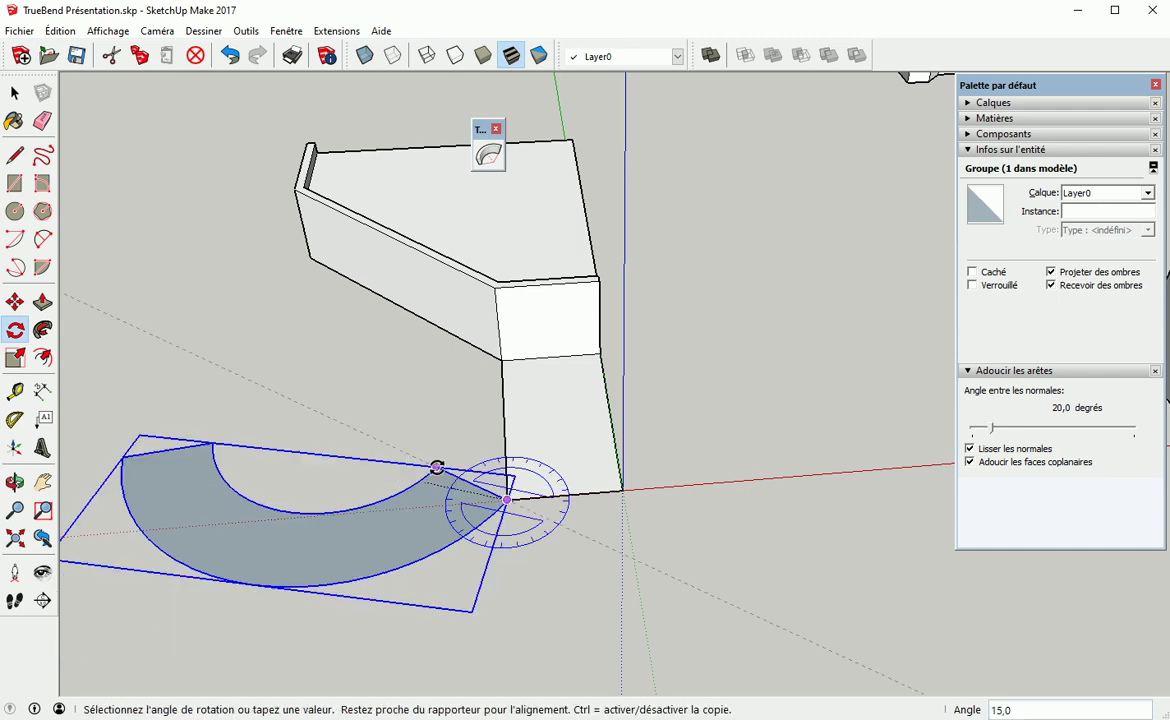
{"action": "left_click", "coordinate": [500, 397]}
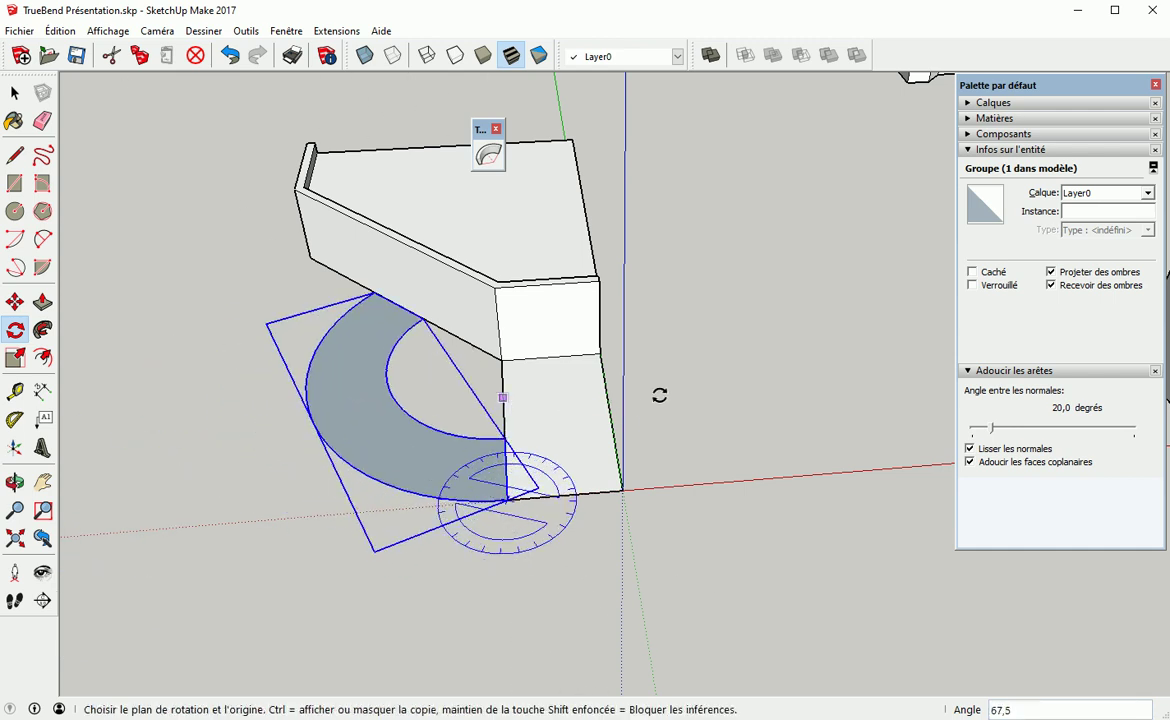
{"action": "key", "text": "space"}
{"action": "left_click", "coordinate": [474, 373]}
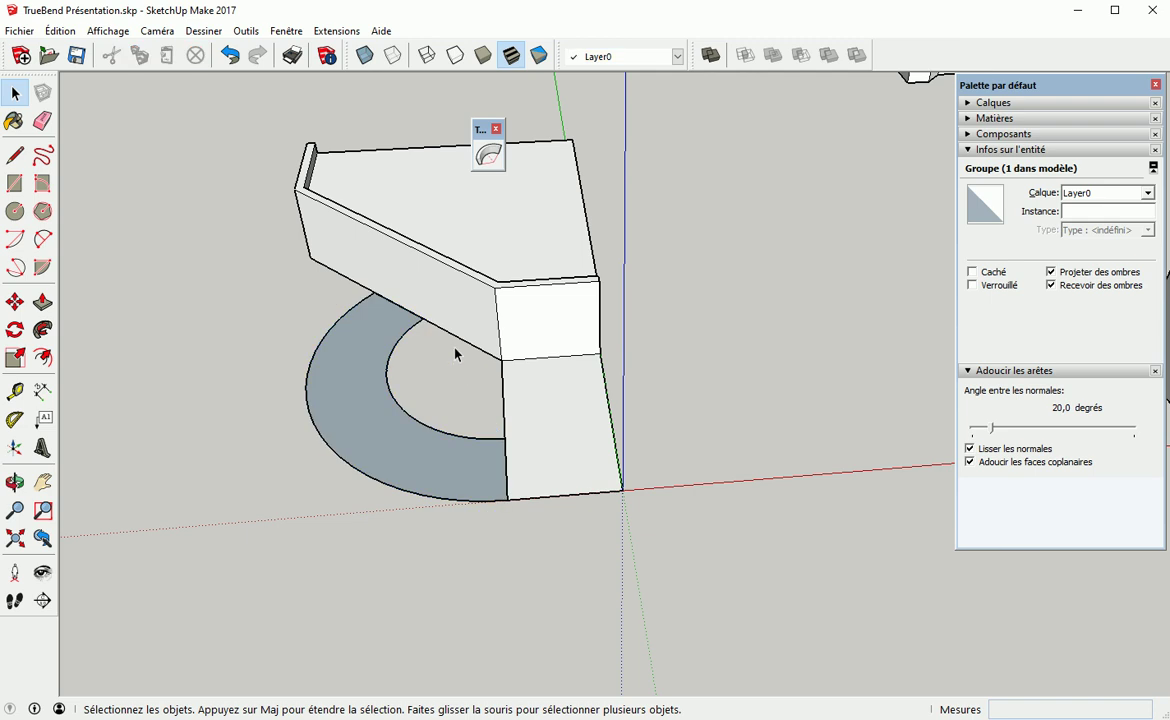
Examine up close how the curved strip's far end meets the base of the slanted wall
{"action": "scroll", "coordinate": [420, 330], "scroll_direction": "up", "scroll_amount": 6}
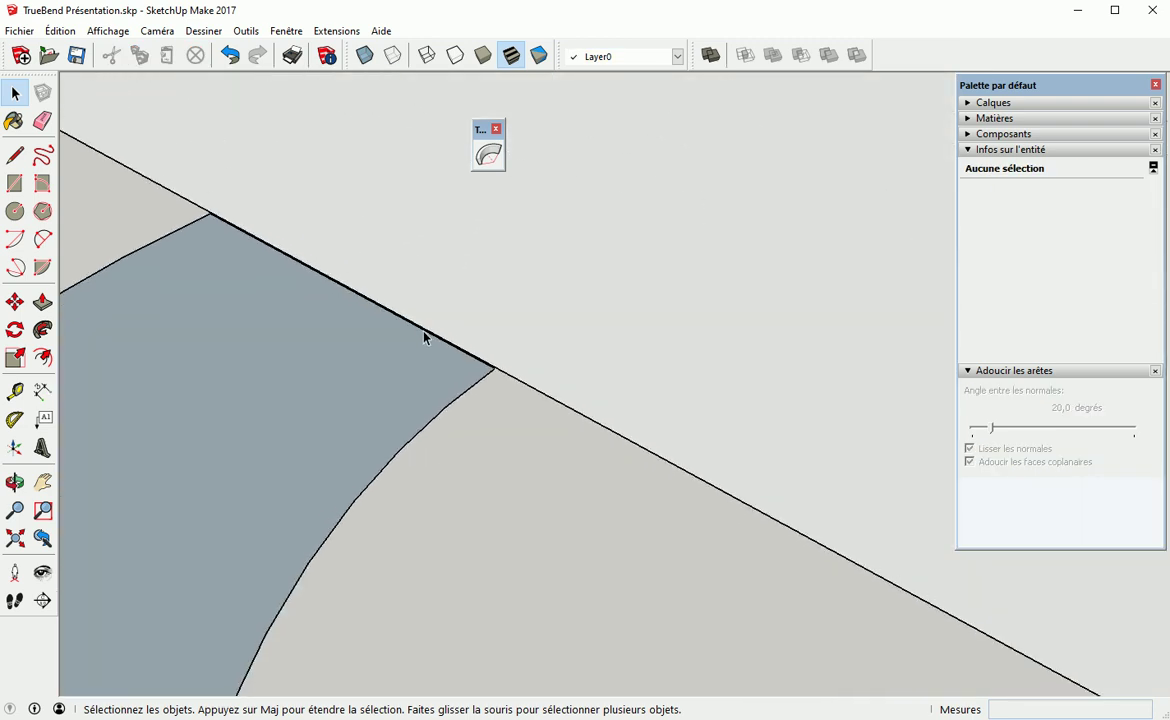
{"action": "scroll", "coordinate": [422, 335], "scroll_direction": "up", "scroll_amount": 4}
{"action": "mouse_move", "coordinate": [447, 350]}
{"action": "middle_mouse_down"}
{"action": "mouse_move", "coordinate": [362, 372]}
{"action": "mouse_move", "coordinate": [433, 352]}
{"action": "middle_mouse_up"}
{"action": "scroll", "coordinate": [436, 381], "scroll_direction": "down", "scroll_amount": 5}
{"action": "scroll", "coordinate": [468, 500], "scroll_direction": "down", "scroll_amount": 8}
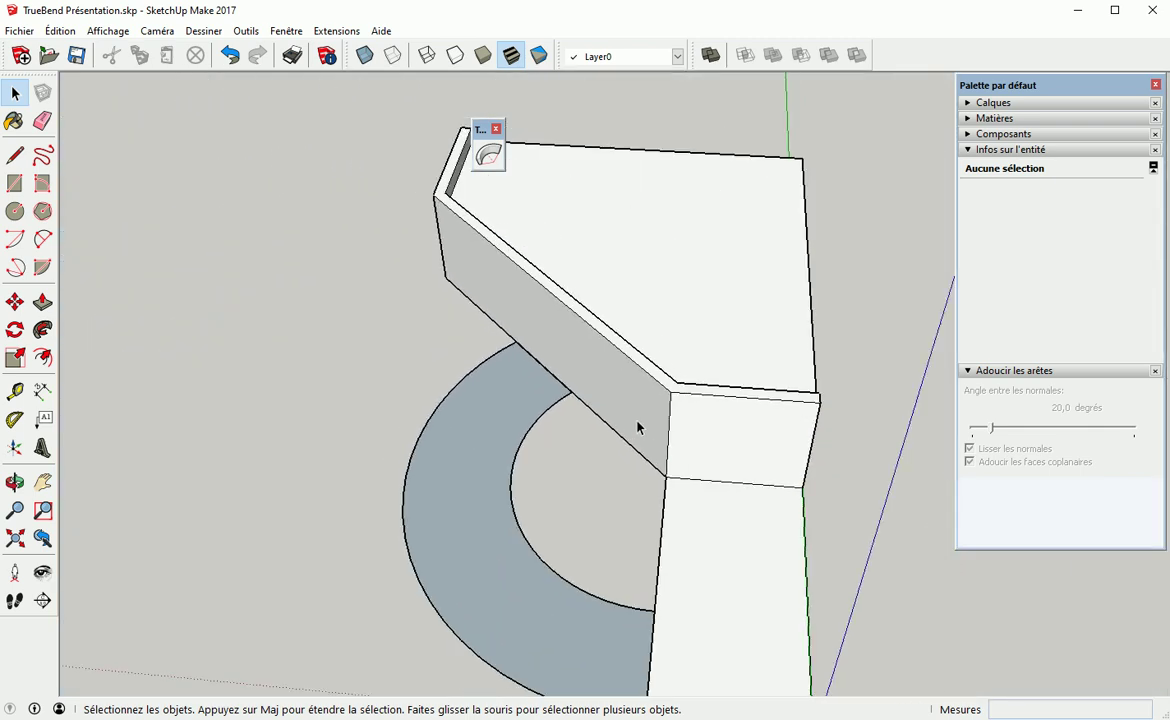
{"action": "scroll", "coordinate": [654, 455], "scroll_direction": "down", "scroll_amount": 3}
{"action": "middle_click_drag", "start_coordinate": [674, 480], "coordinate": [612, 412]}
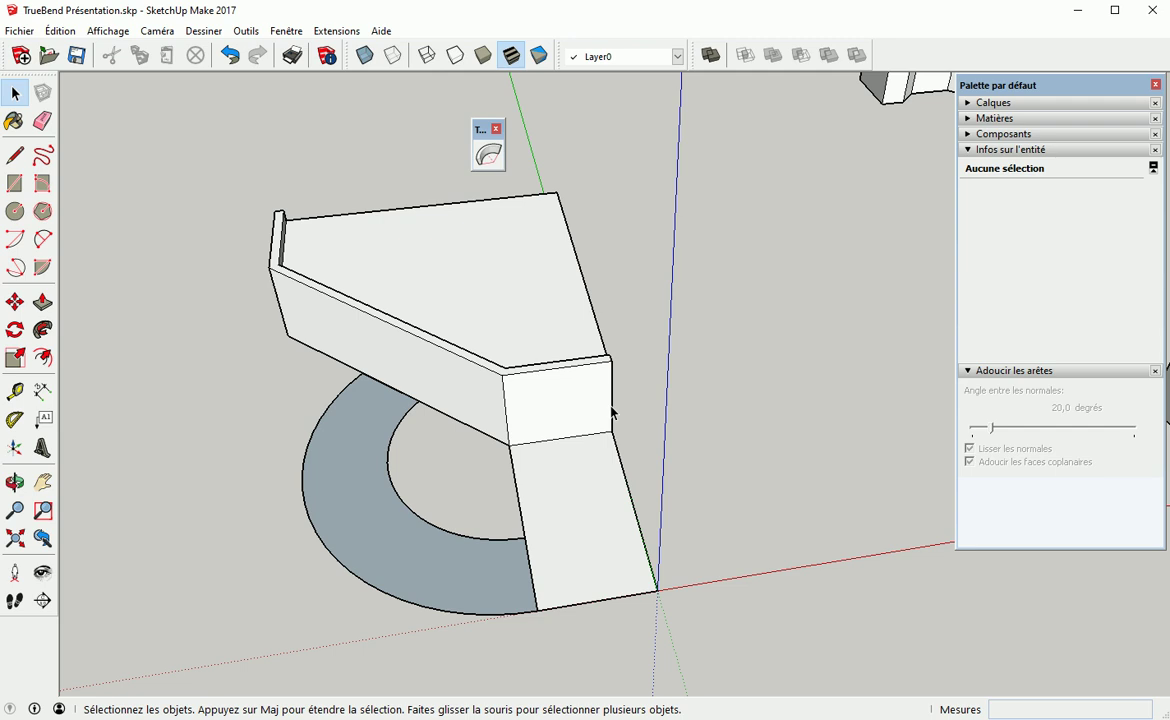
Draw a 135° arc centred on the wall's base corner, from the pad's front corner along the curved strip's outer edge to the slanted wall
{"action": "left_click", "coordinate": [15, 240]}
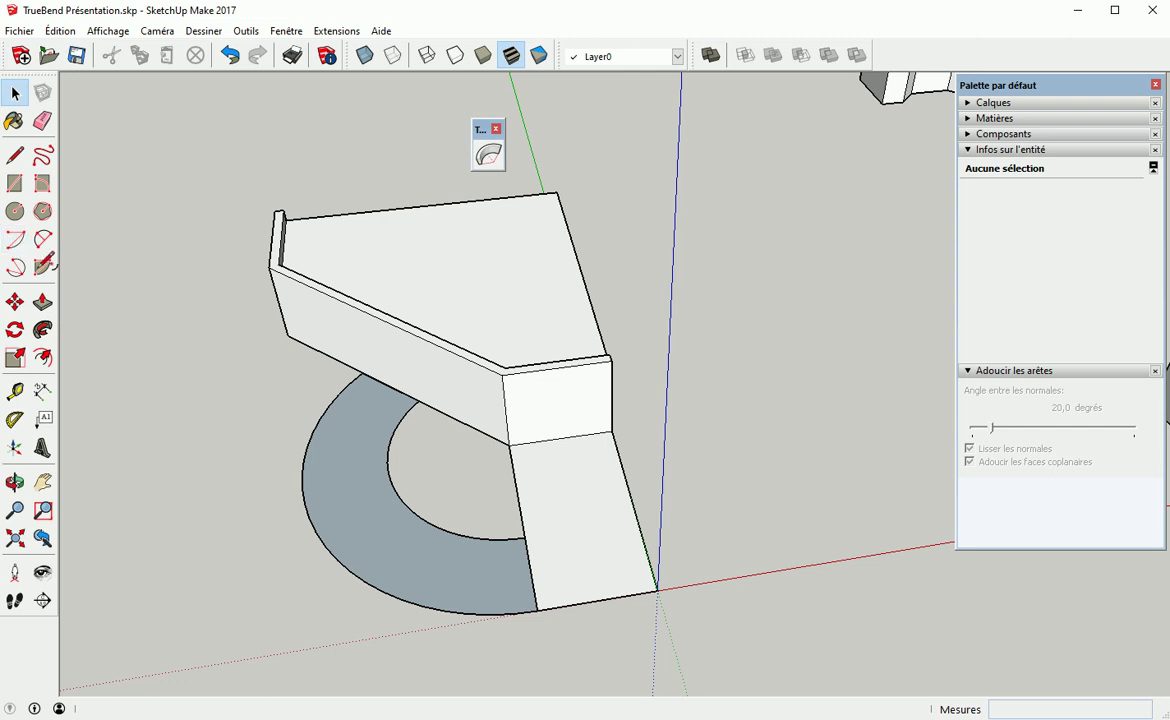
{"action": "left_click", "coordinate": [508, 445]}
{"action": "left_click", "coordinate": [537, 610]}
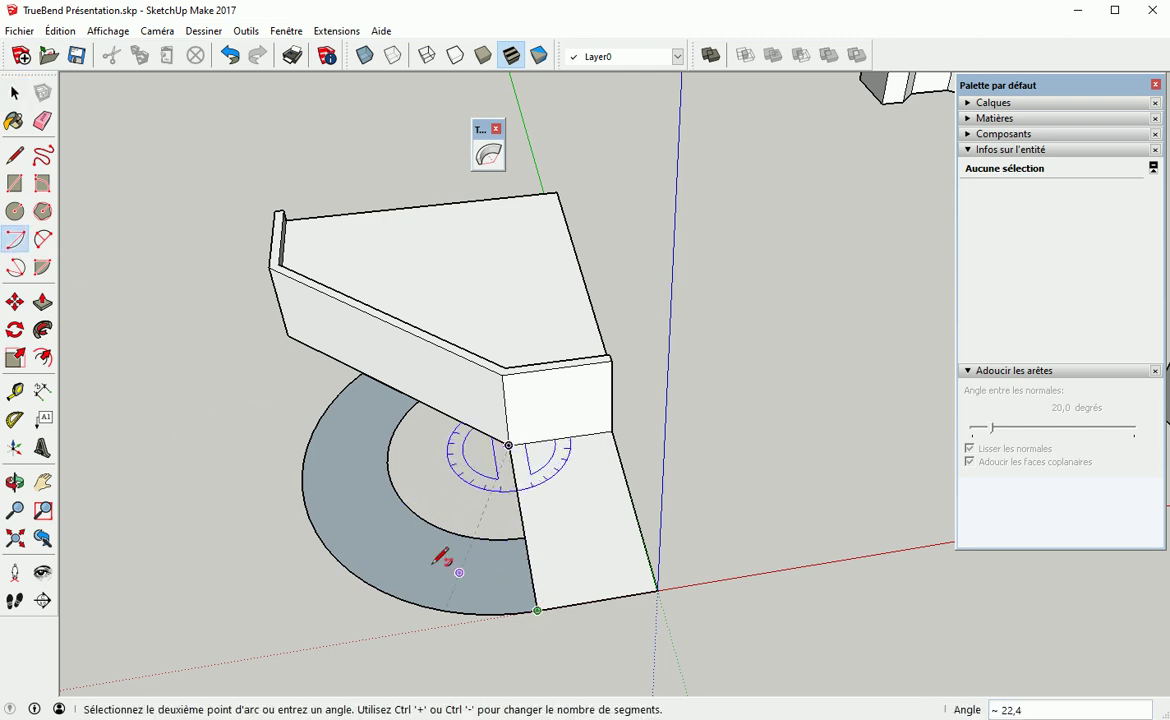
{"action": "left_click", "coordinate": [348, 363]}
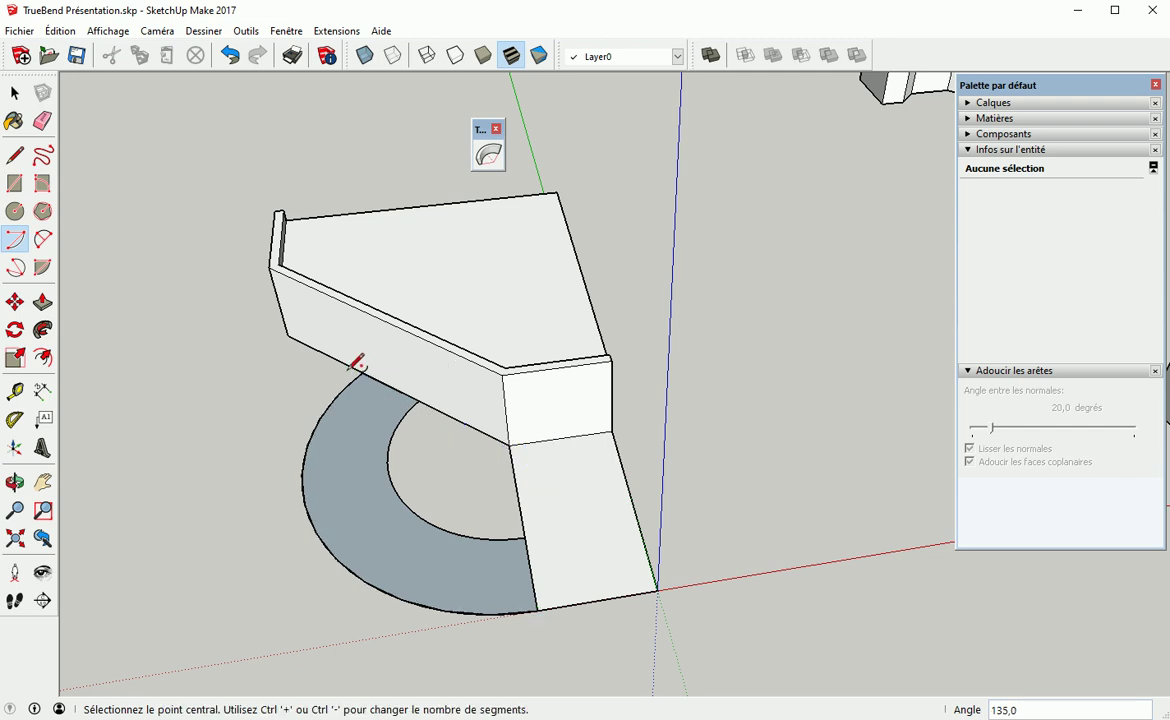
Delete the curved strip group, keeping the 135° arc drawn along its outer edge
{"action": "key", "text": "space"}
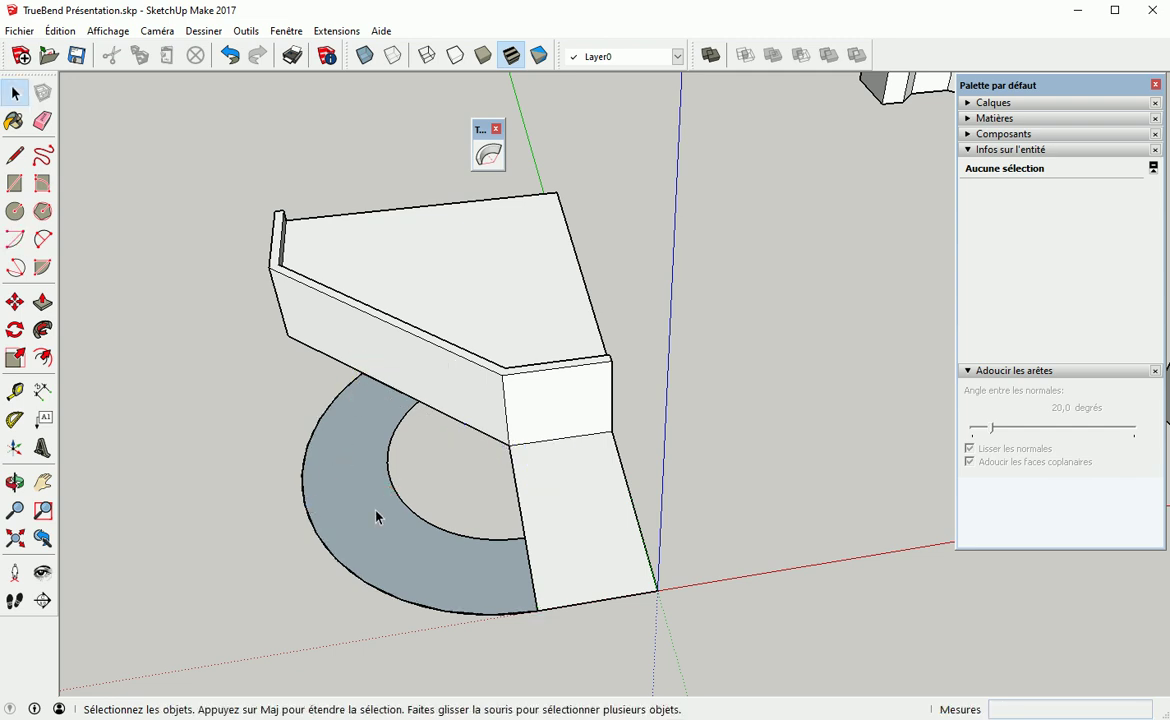
{"action": "left_click", "coordinate": [383, 516]}
{"action": "key", "text": "Delete"}
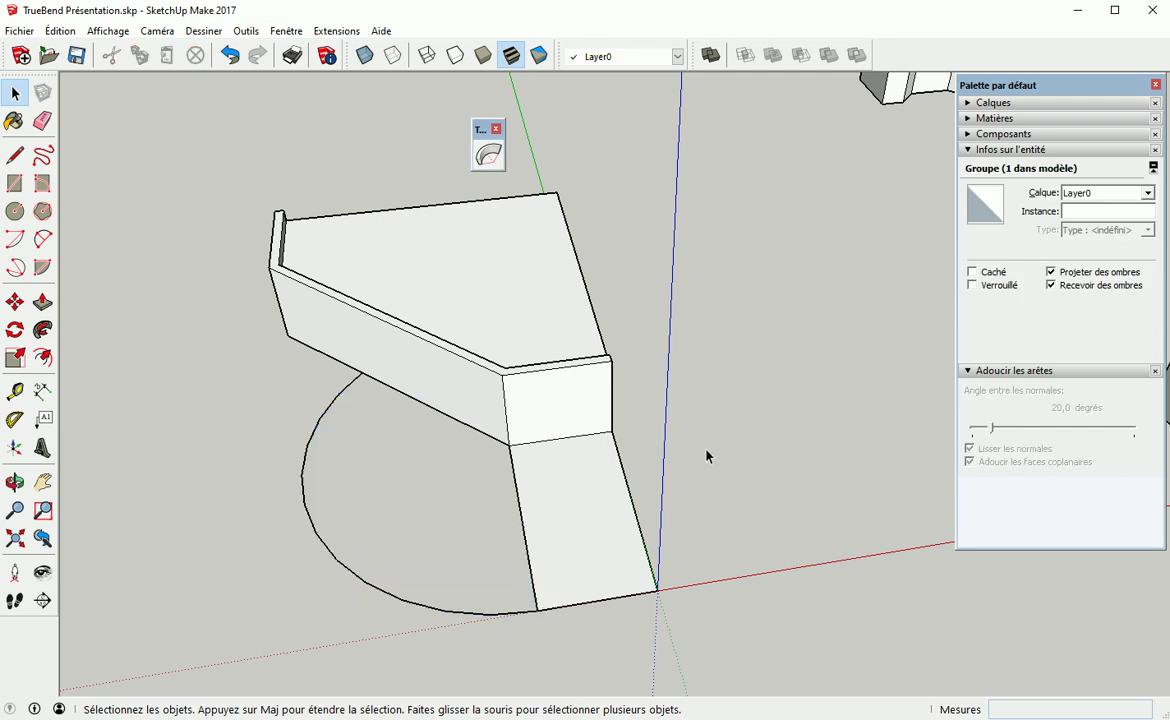
Set the model's length unit precision to 0,000000mm
{"action": "left_click", "coordinate": [445, 611]}
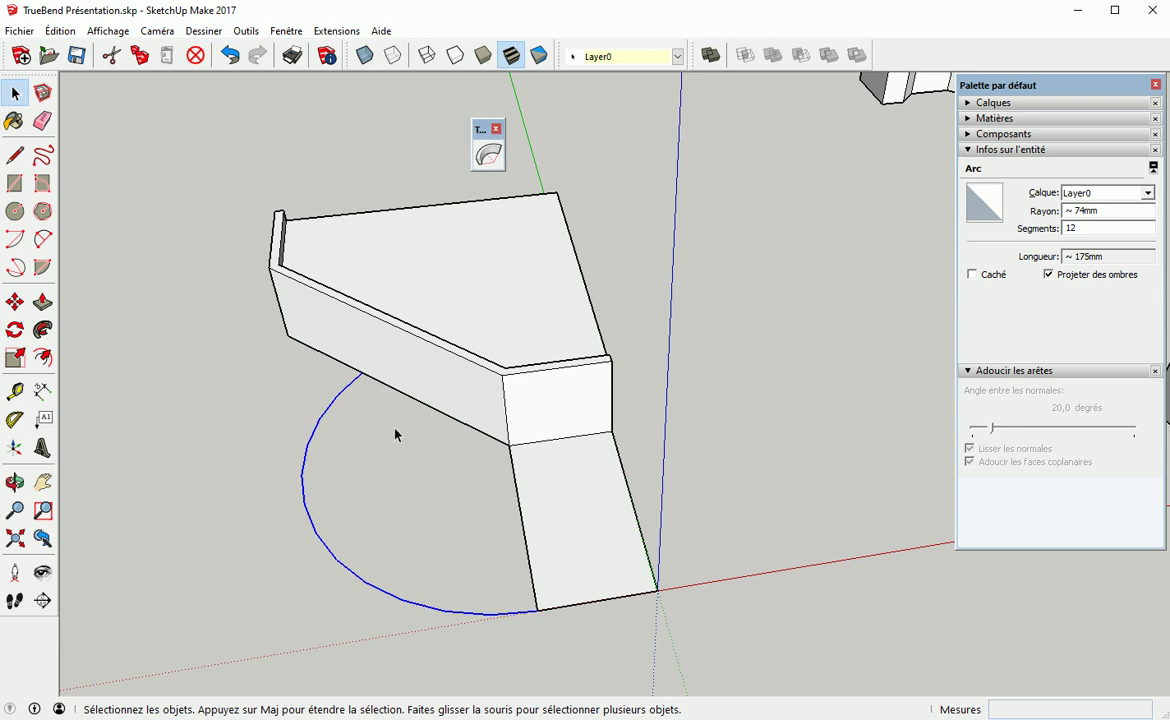
{"action": "left_click", "coordinate": [327, 55]}
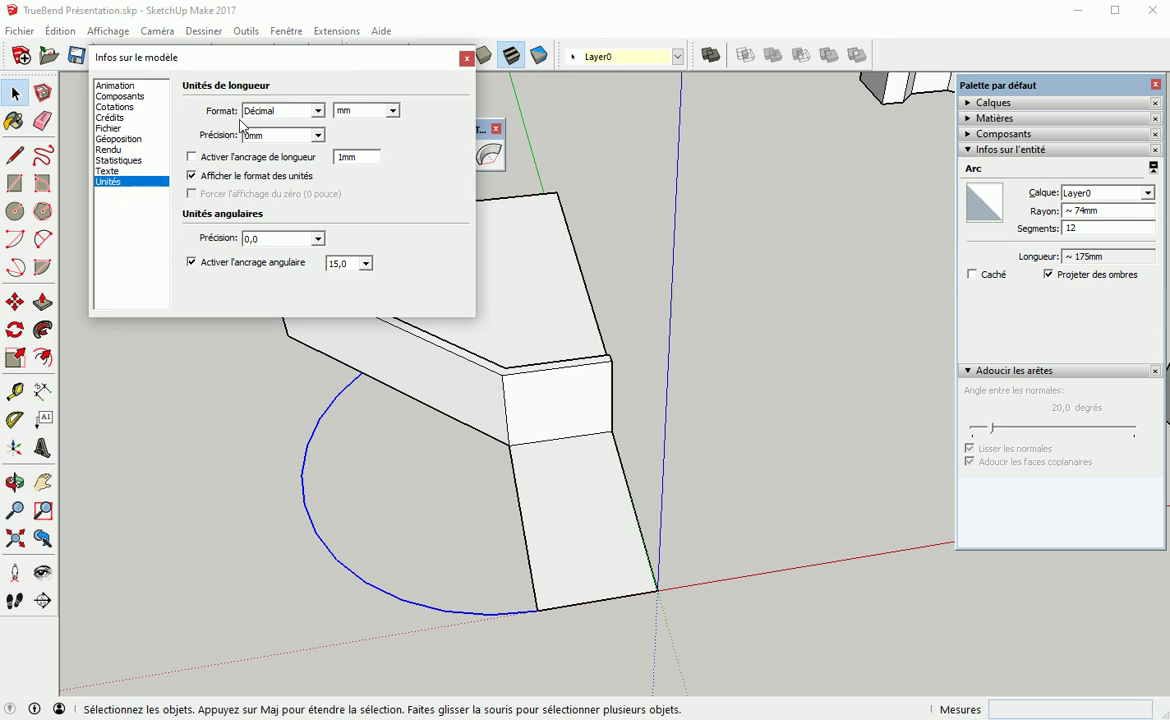
{"action": "left_click", "coordinate": [318, 138]}
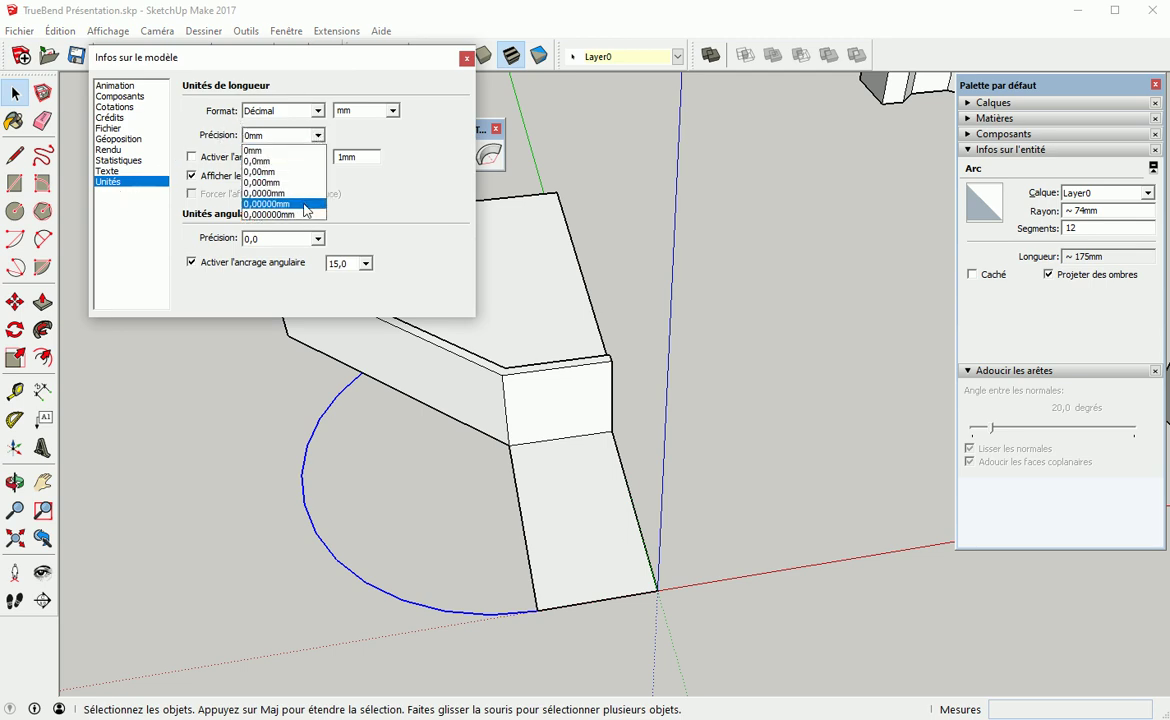
{"action": "left_click", "coordinate": [285, 210]}
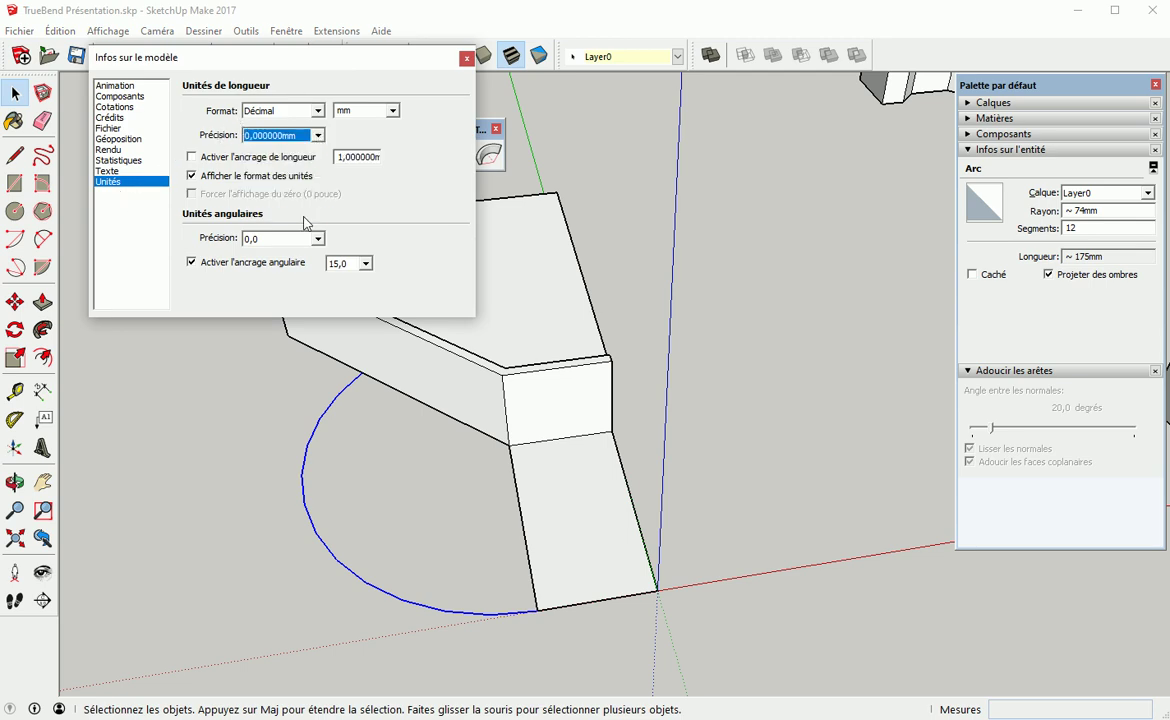
{"action": "left_click", "coordinate": [466, 58]}
Inspect the arc's exact length, then delete the arc
{"action": "left_click", "coordinate": [730, 370]}
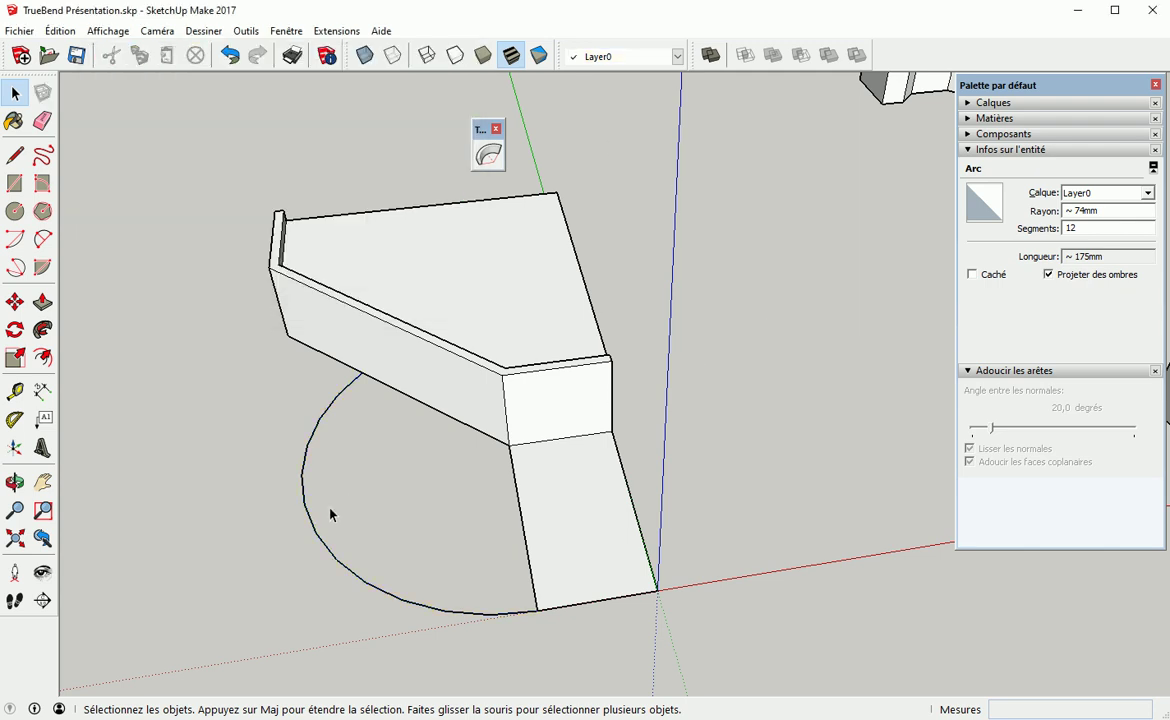
{"action": "left_click", "coordinate": [313, 532]}
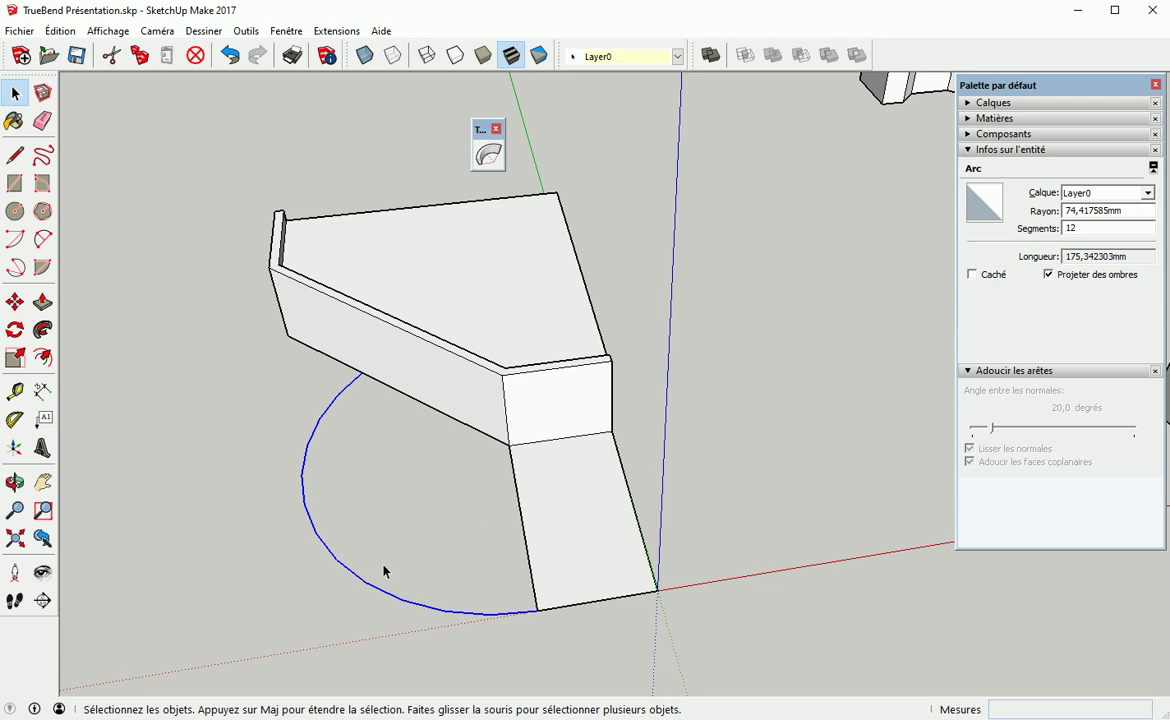
{"action": "key", "text": "Delete"}
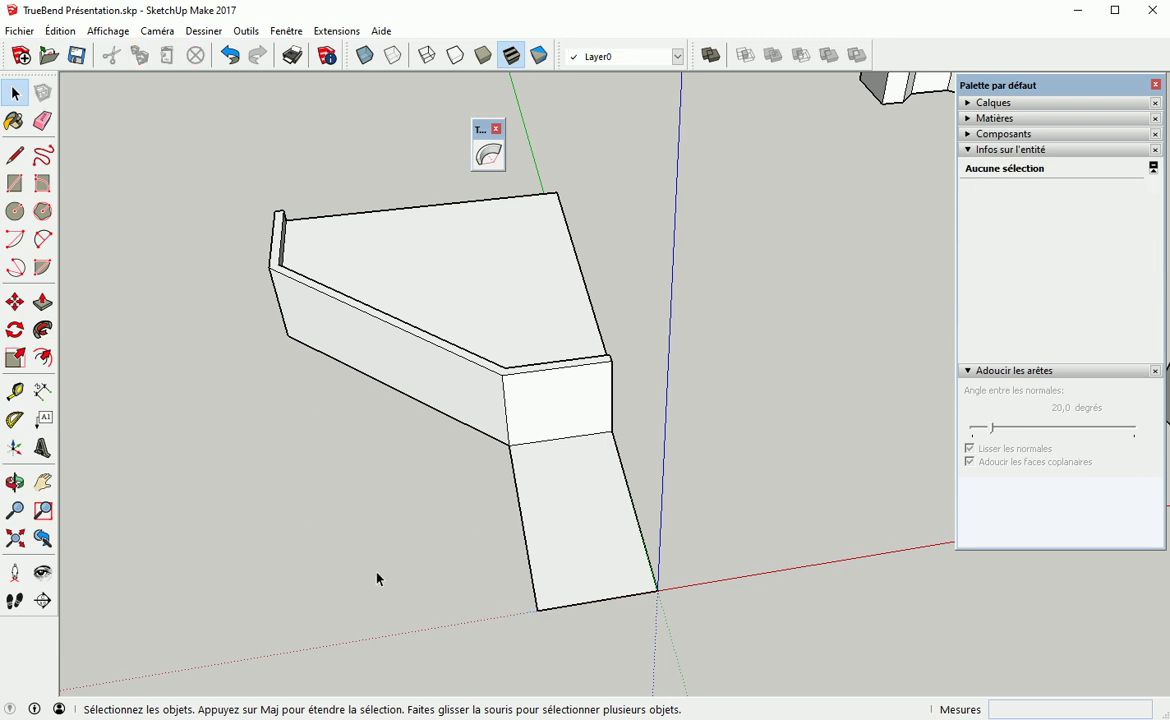
Draw a flat 175,342303 by 30 mm rectangle starting on the red axis, beside the platform model
{"action": "middle_click_drag", "start_coordinate": [394, 572], "coordinate": [332, 556]}
{"action": "scroll", "coordinate": [546, 462], "scroll_direction": "down", "scroll_amount": 2}
{"action": "middle_click_drag", "start_coordinate": [546, 462], "coordinate": [564, 423]}
{"action": "key", "text": "r"}
{"action": "left_click", "coordinate": [260, 557]}
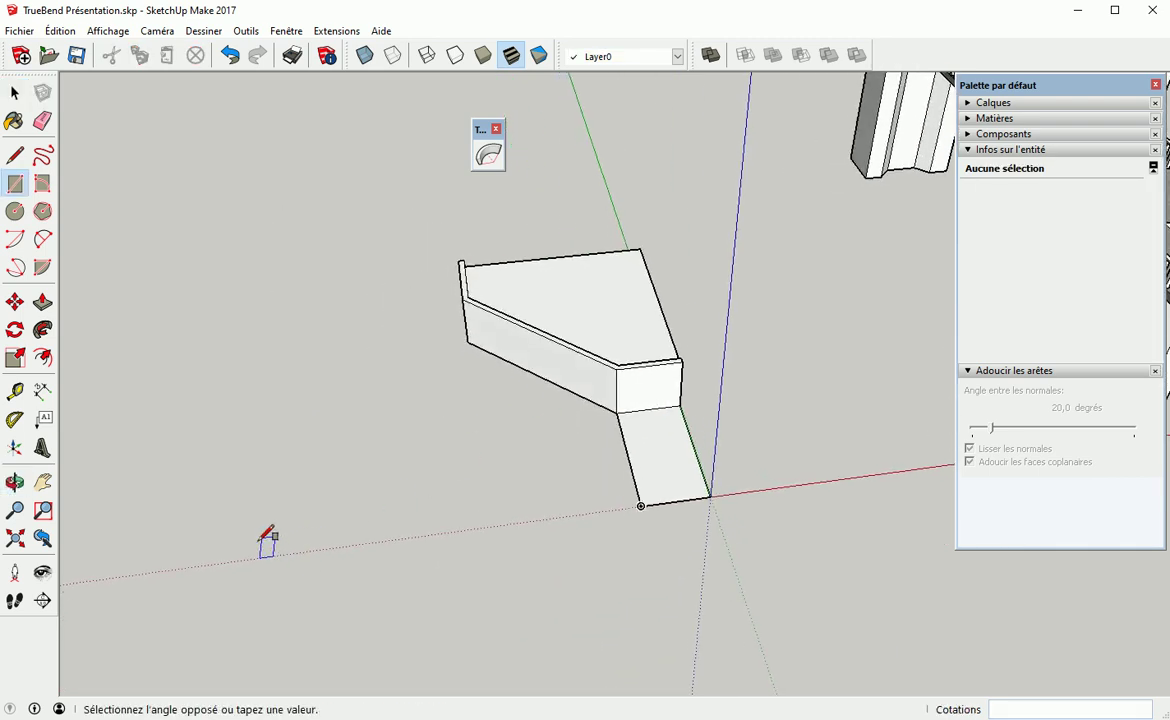
{"action": "left_click", "coordinate": [500, 485]}
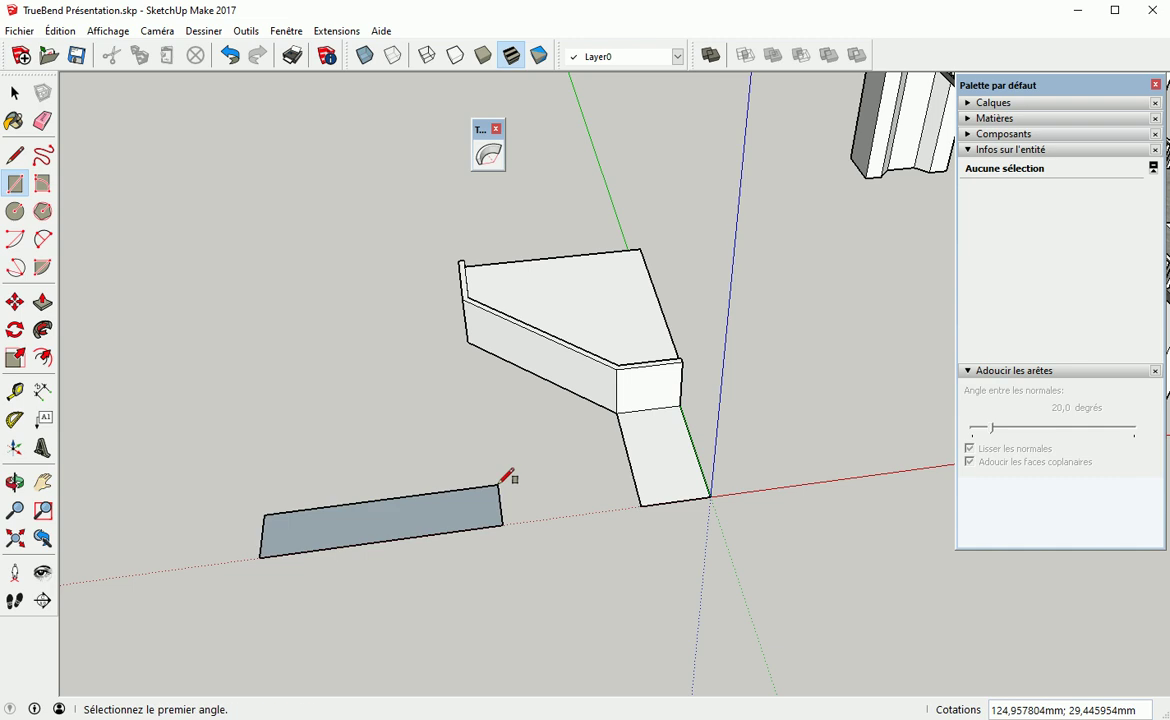
{"action": "type", "text": "175,342303;3"}
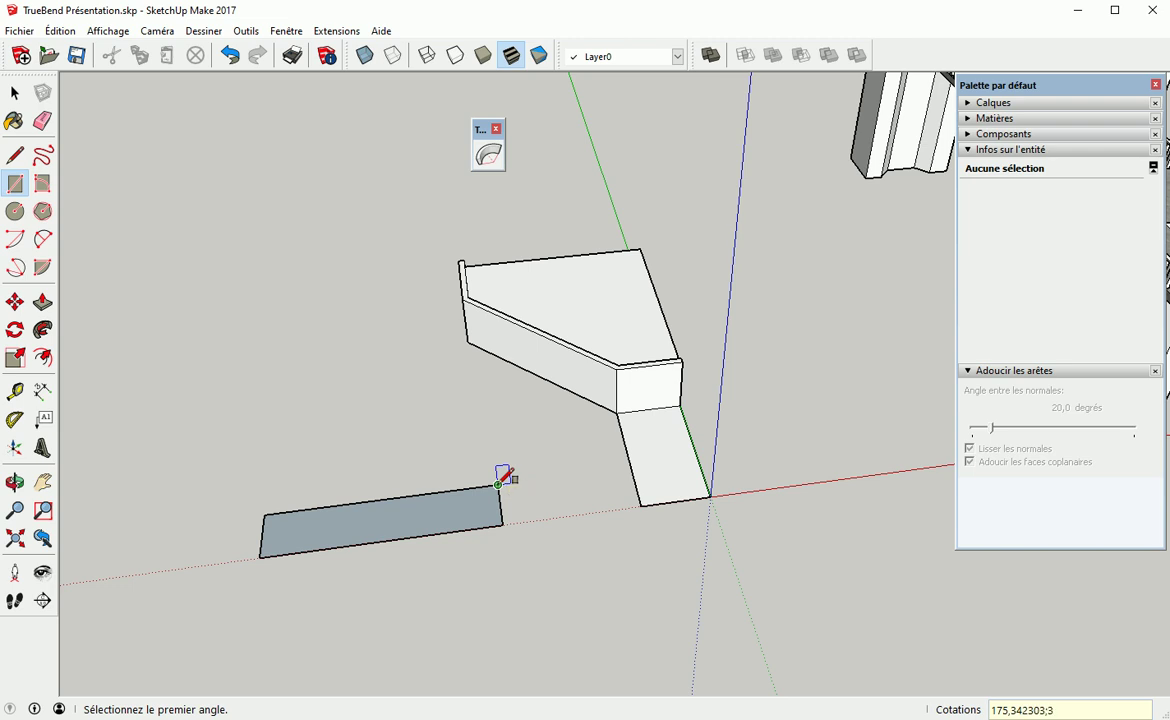
{"action": "key", "text": "Return"}
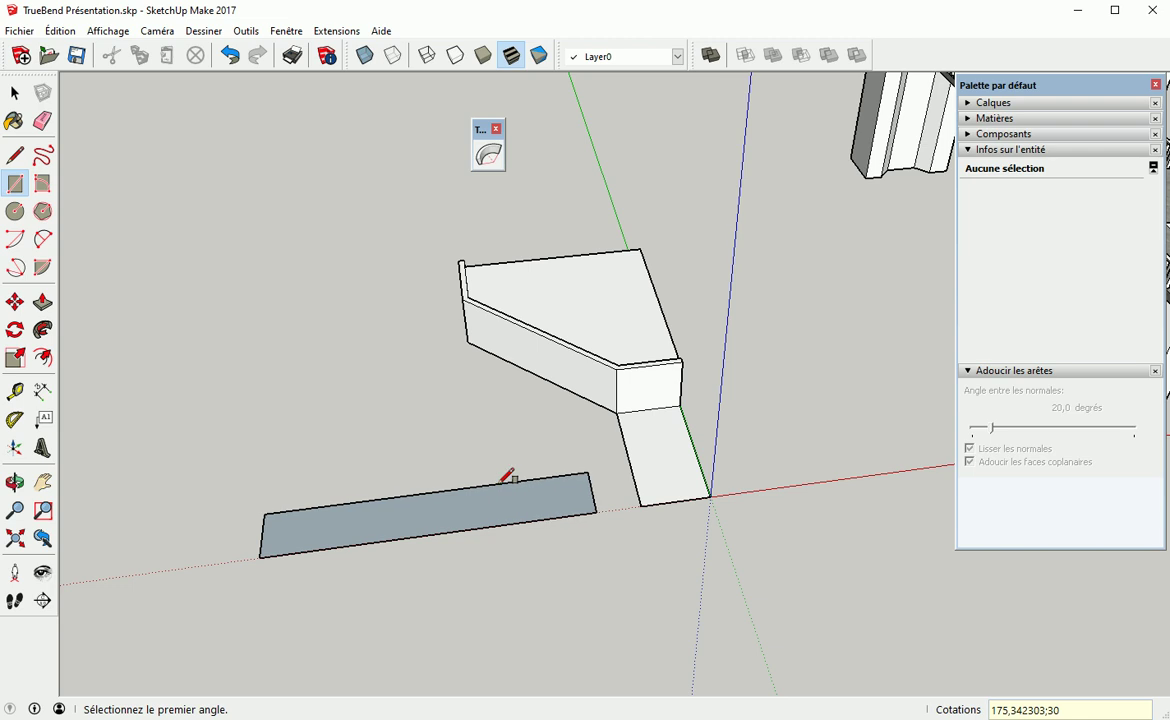
Group the rectangle's face together with its edges
{"action": "key", "text": "space"}
{"action": "double_click", "coordinate": [465, 509]}
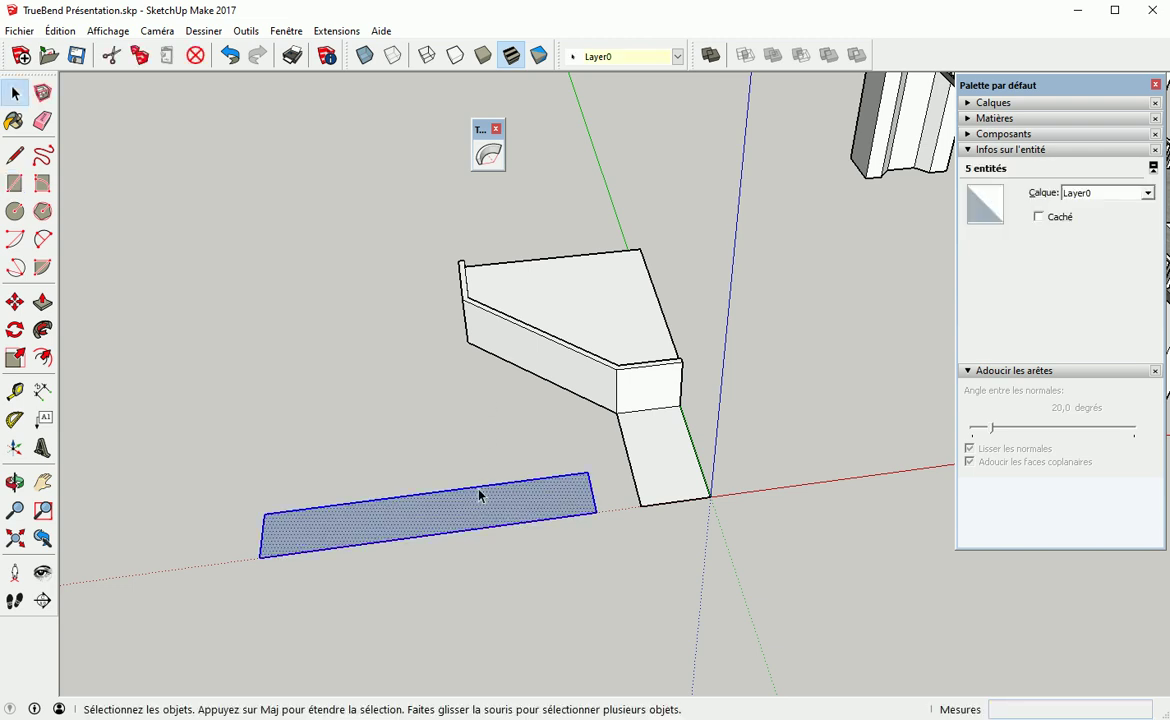
{"action": "right_click", "coordinate": [468, 513]}
{"action": "mouse_move", "coordinate": [551, 388]}
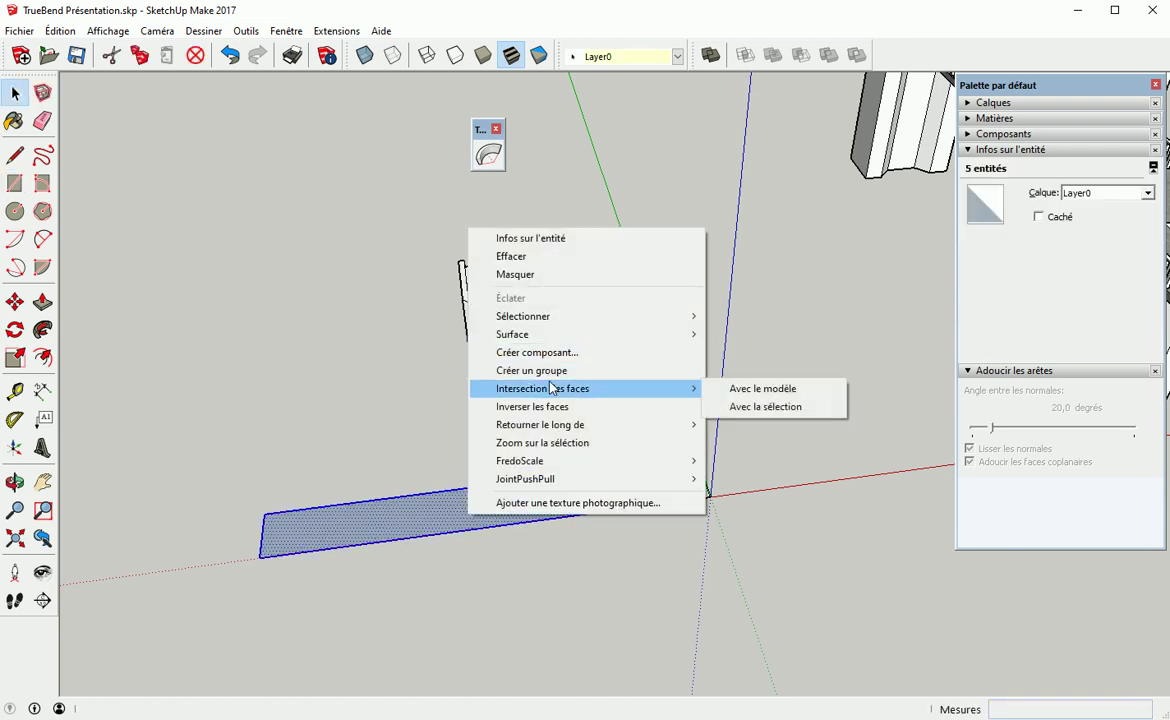
{"action": "left_click", "coordinate": [520, 371]}
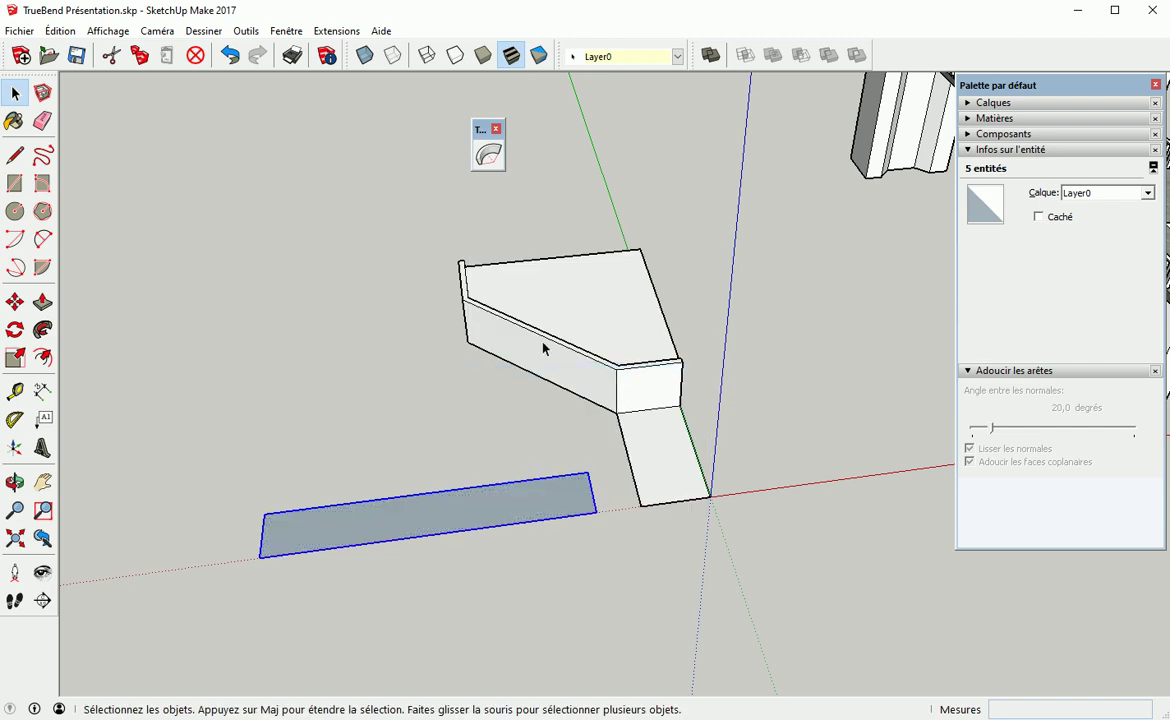
Bend the grouped strip by 135° with TrueBend, curving it toward the platform
{"action": "left_click", "coordinate": [489, 155]}
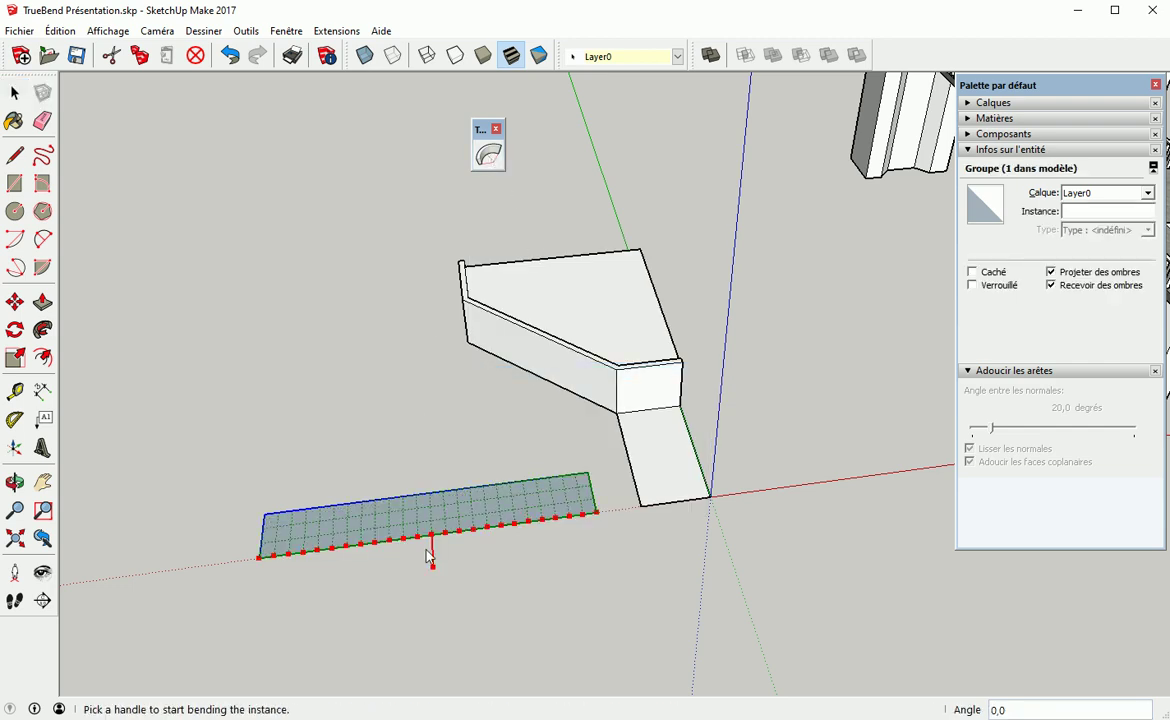
{"action": "left_click_drag", "start_coordinate": [435, 572], "coordinate": [434, 556]}
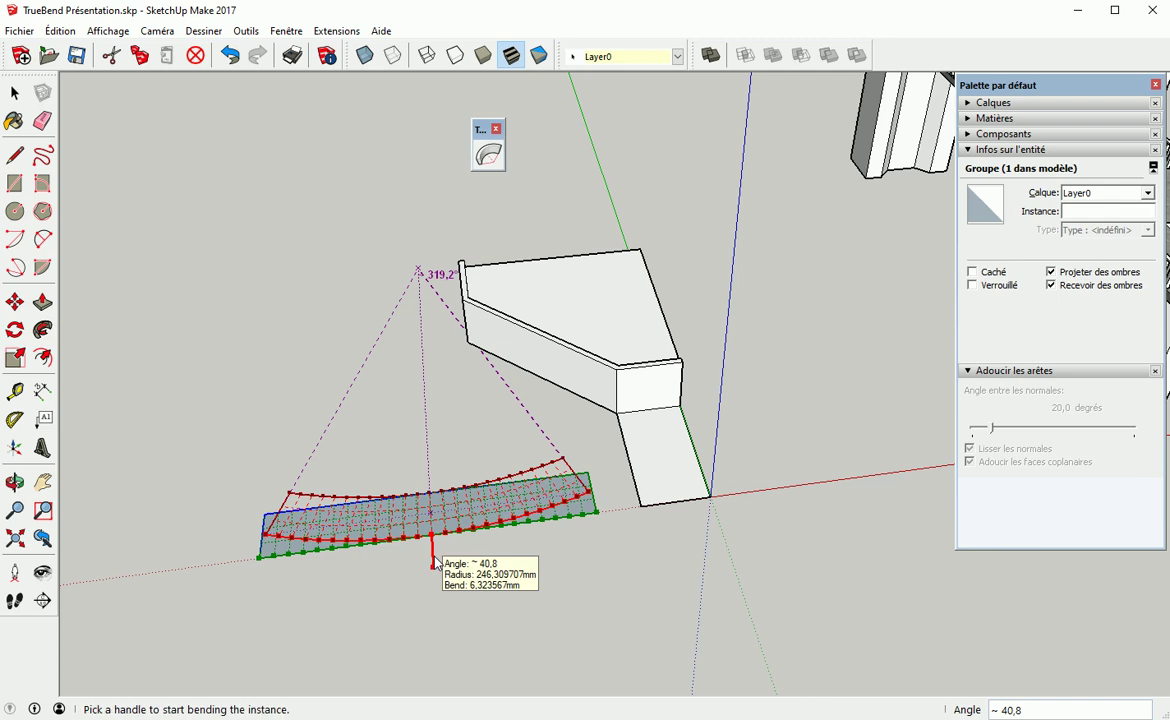
{"action": "type", "text": "135"}
{"action": "key", "text": "Return"}
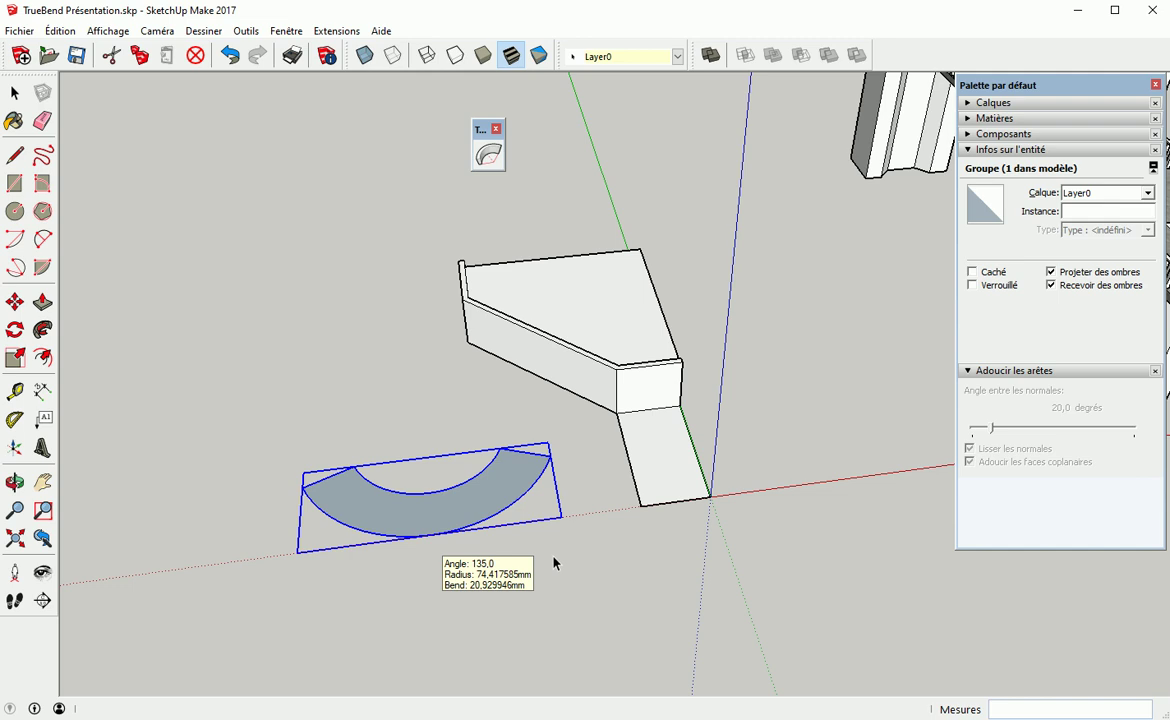
{"action": "key", "text": "space"}
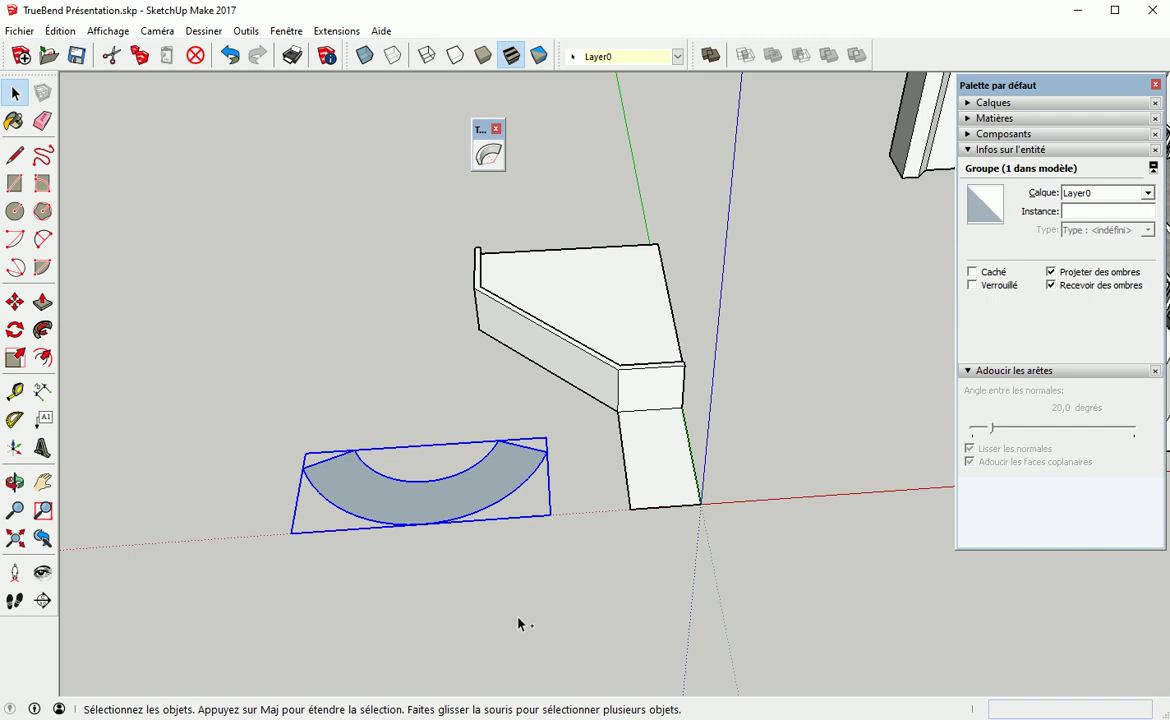
Undo the bend and explode the straight strip's group
{"action": "key", "text": "ctrl+z"}
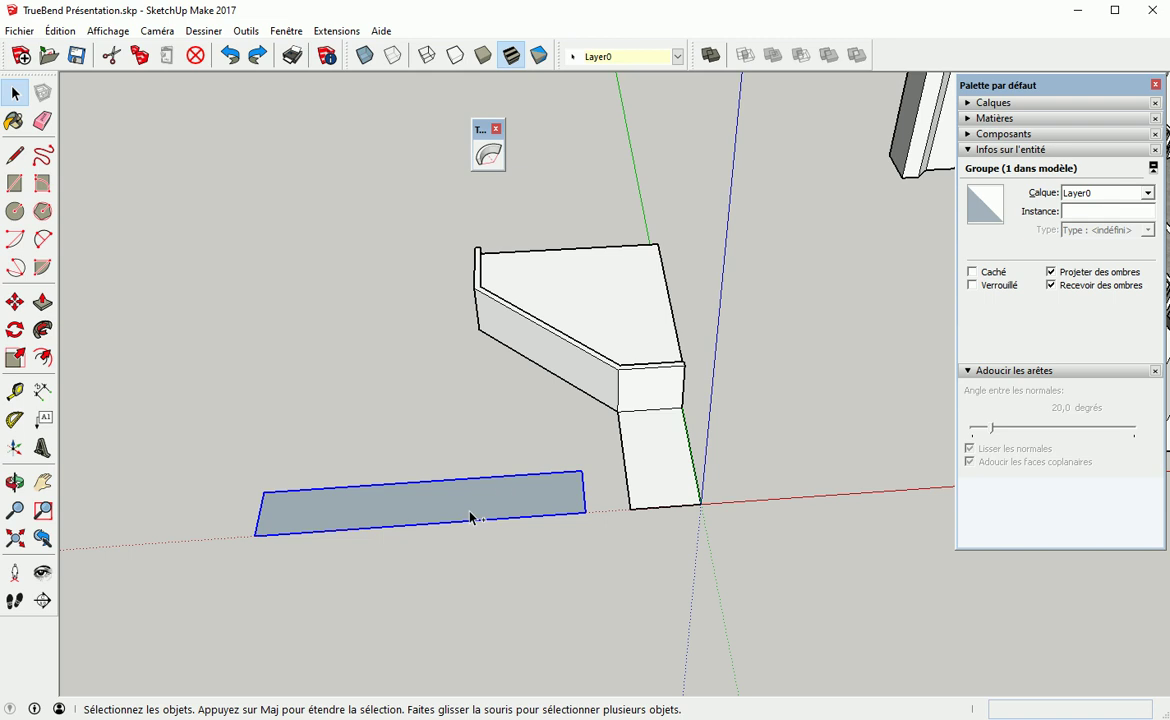
{"action": "right_click", "coordinate": [468, 509]}
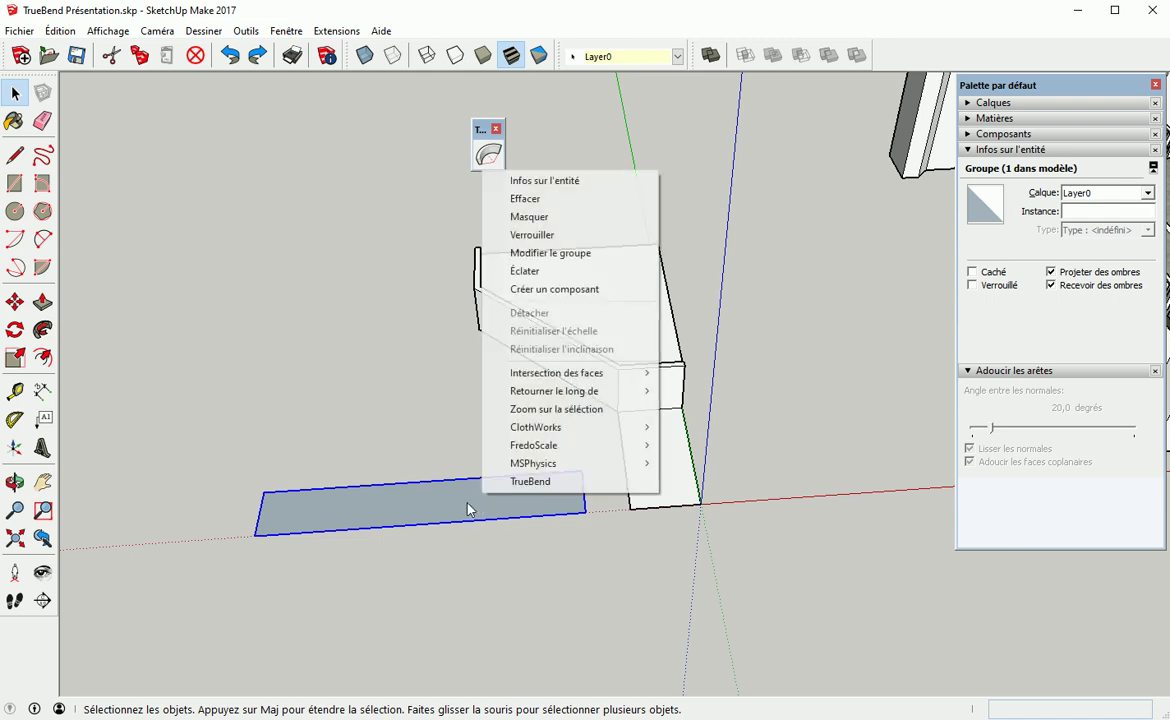
{"action": "left_click", "coordinate": [531, 272]}
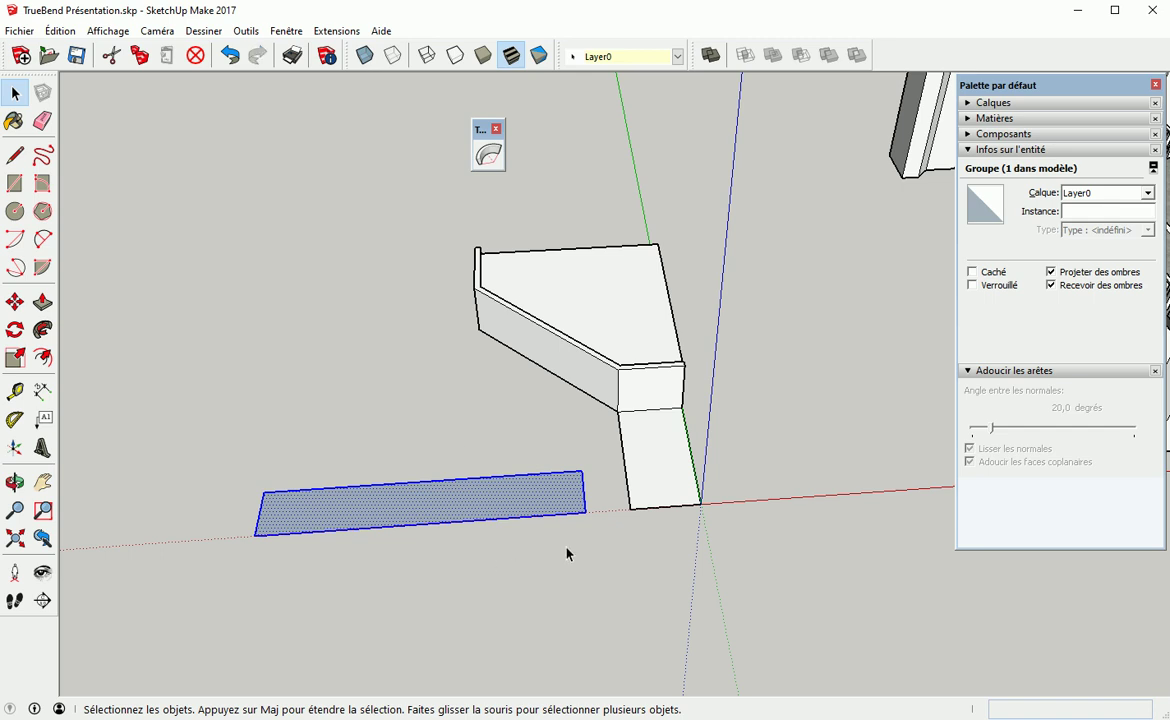
Push/Pull the rectangle up to the height of the platform's top edge, about 29.3 mm
{"action": "middle_click_drag", "start_coordinate": [449, 580], "coordinate": [493, 575]}
{"action": "key", "text": "p"}
{"action": "left_click", "coordinate": [520, 539]}
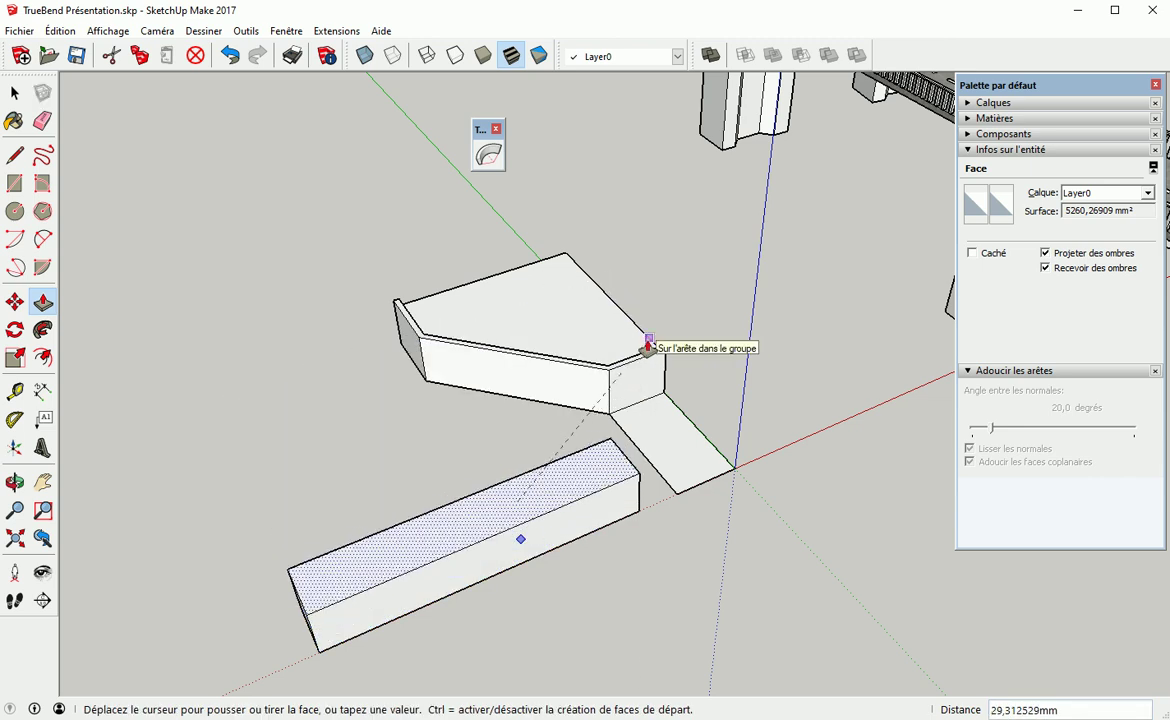
{"action": "left_click", "coordinate": [648, 345]}
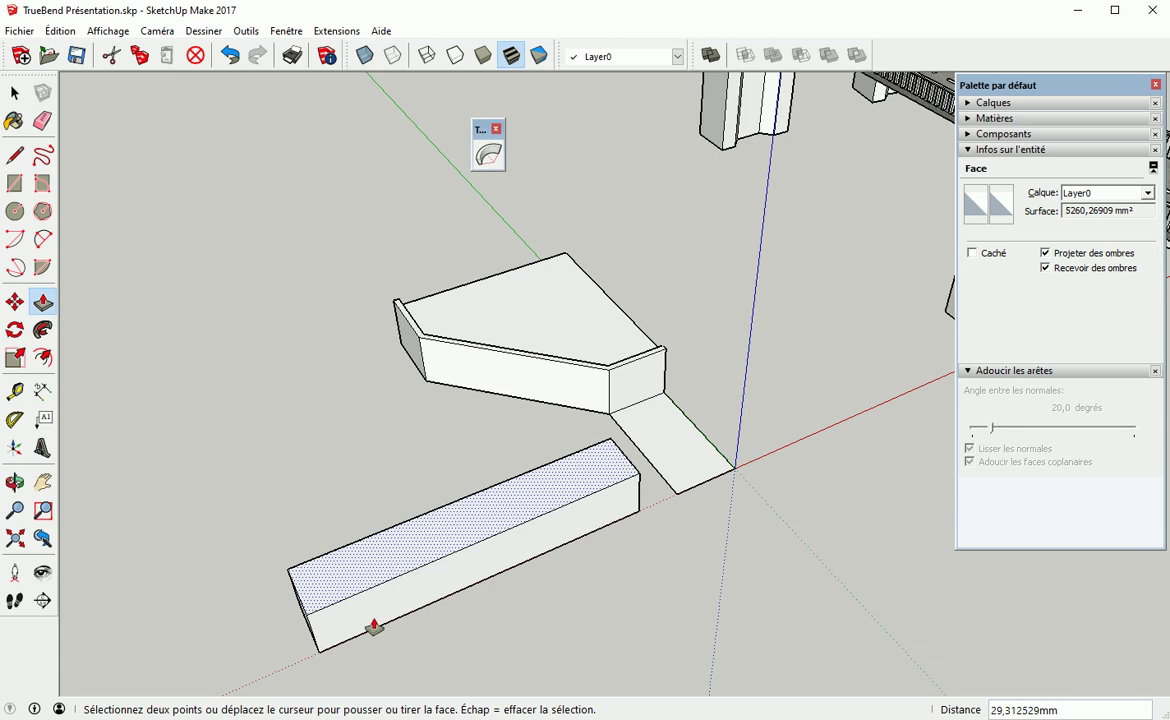
Draw a rectangle about 15.6 by 175.3 mm along the middle of the block's top face, from one end to the other
{"action": "key", "text": "r"}
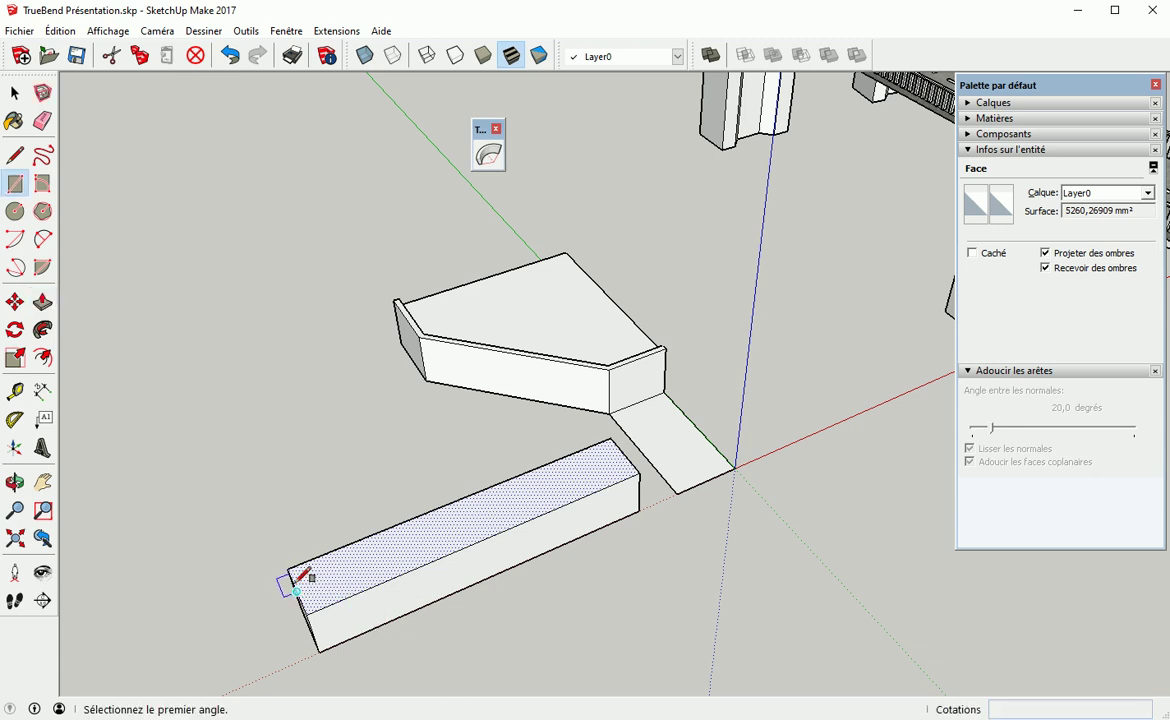
{"action": "scroll", "coordinate": [295, 578], "scroll_direction": "up", "scroll_amount": 2}
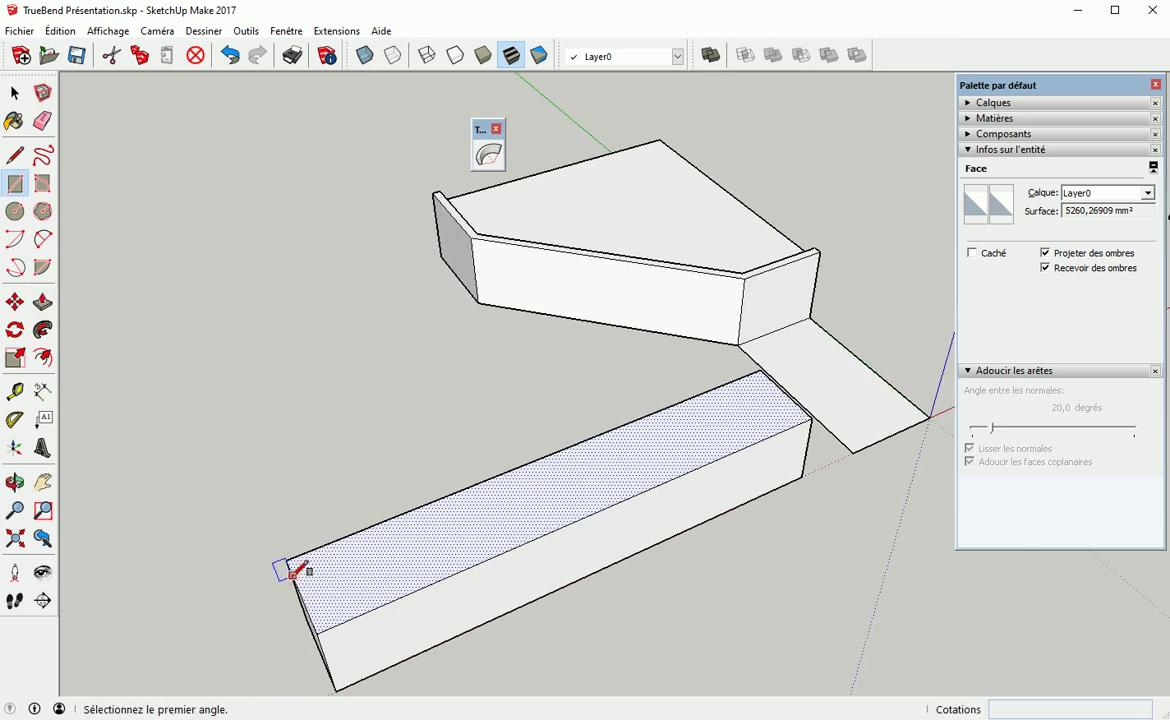
{"action": "left_click", "coordinate": [292, 574]}
{"action": "left_click", "coordinate": [804, 400]}
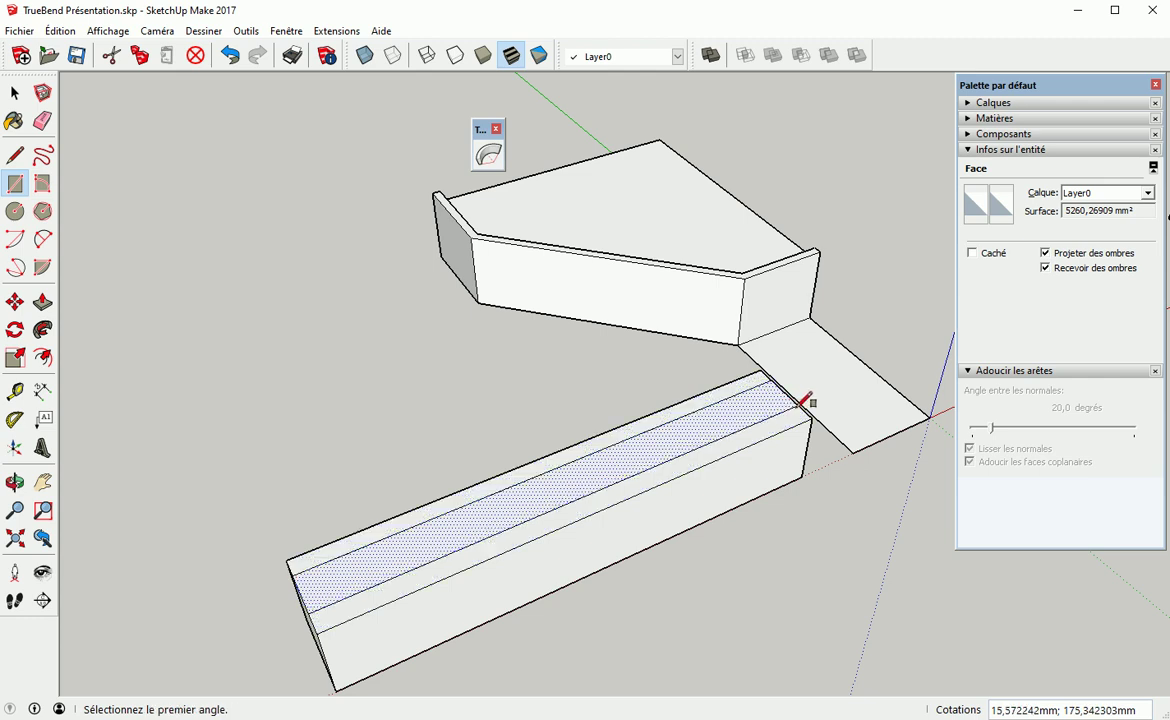
Move the inner top face about 0.63 mm sideways, aligning its end midpoint with the midpoint of the block's lower end edge
{"action": "middle_click_drag", "start_coordinate": [528, 603], "coordinate": [560, 628]}
{"action": "key", "text": "space"}
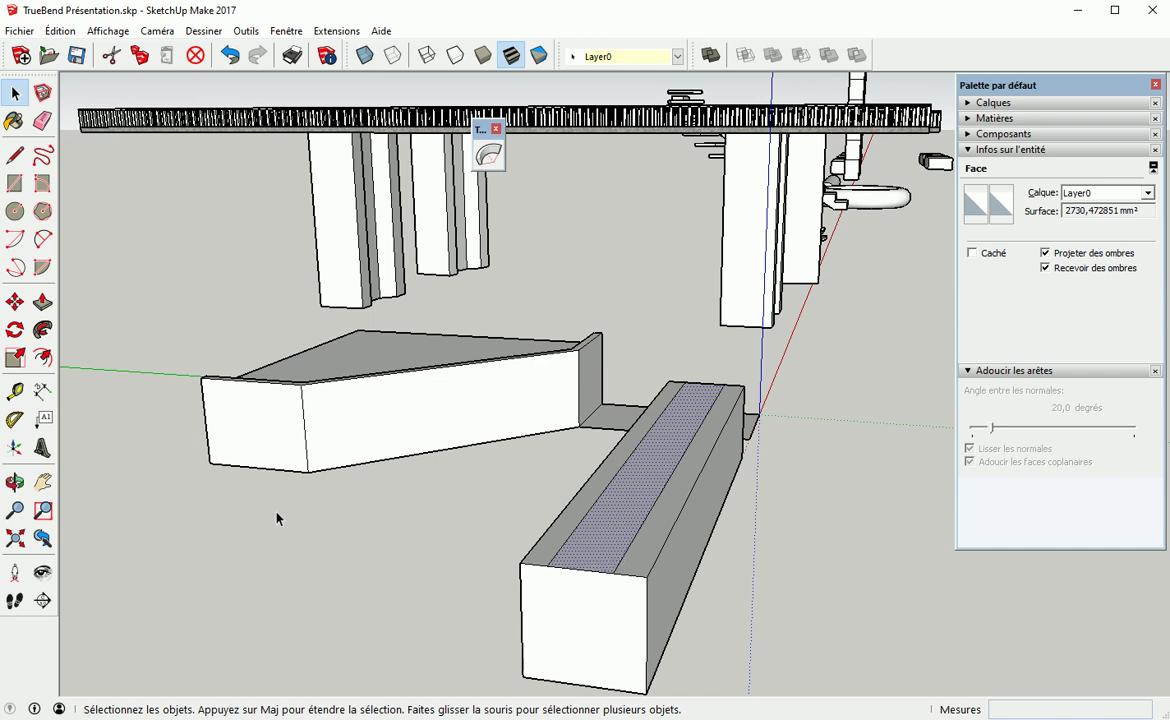
{"action": "key", "text": "m"}
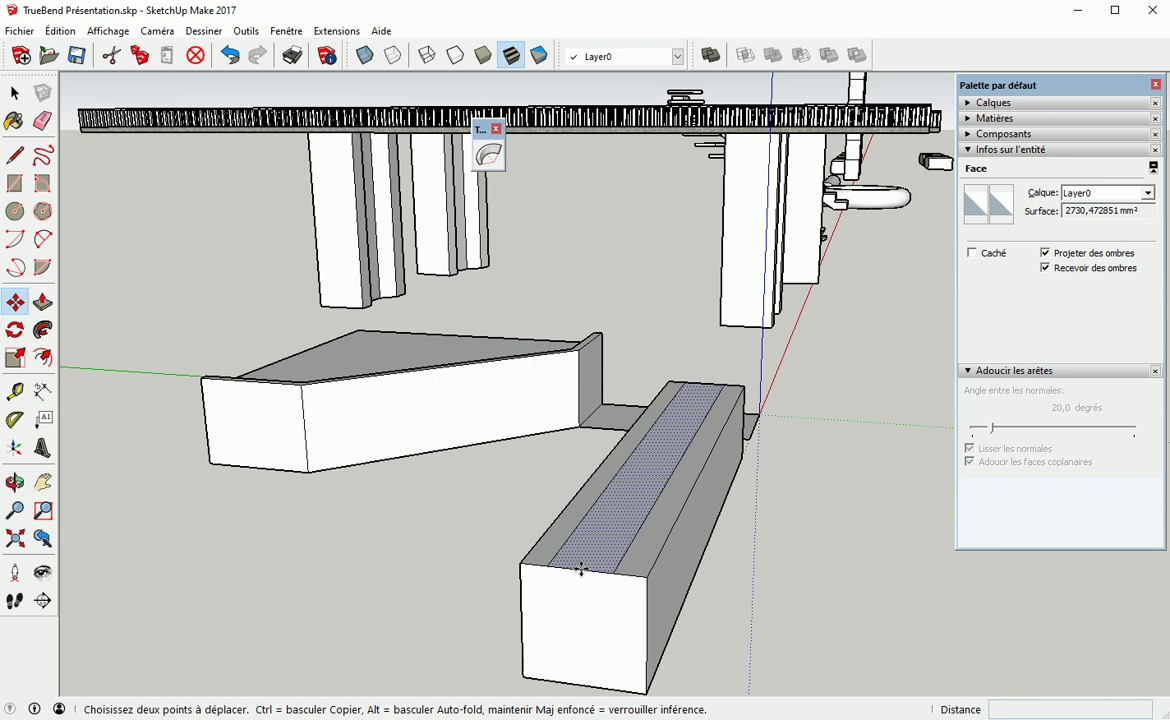
{"action": "left_click", "coordinate": [577, 569]}
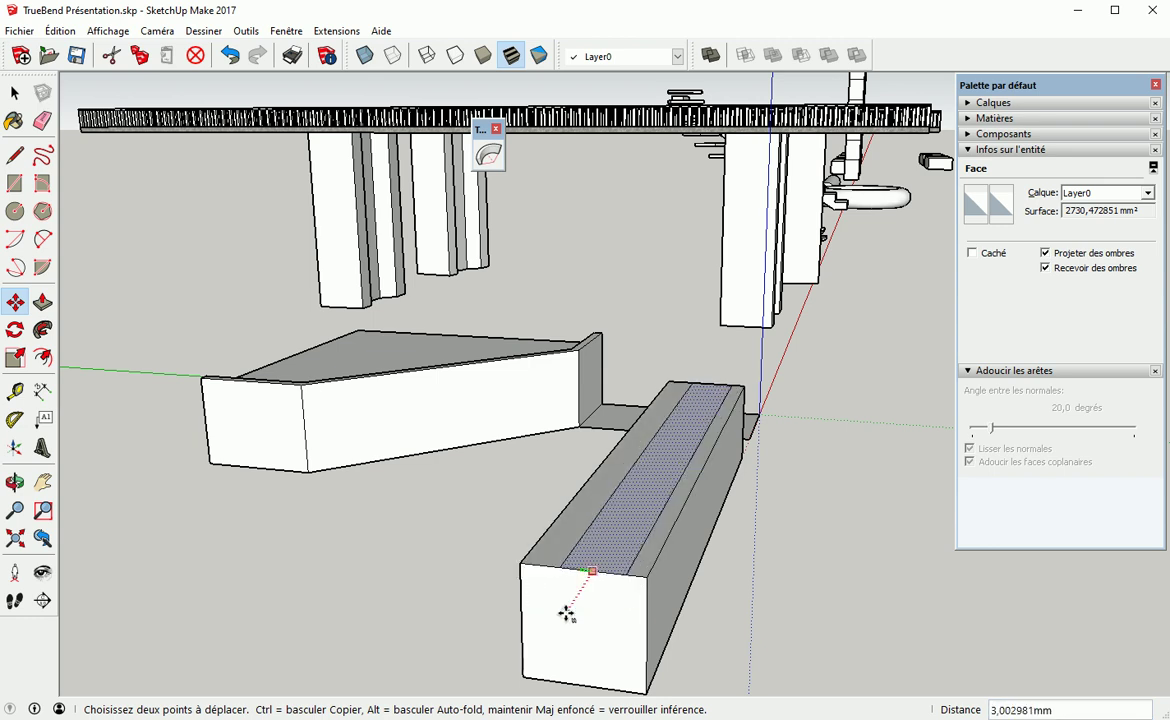
{"action": "key", "text": "Escape"}
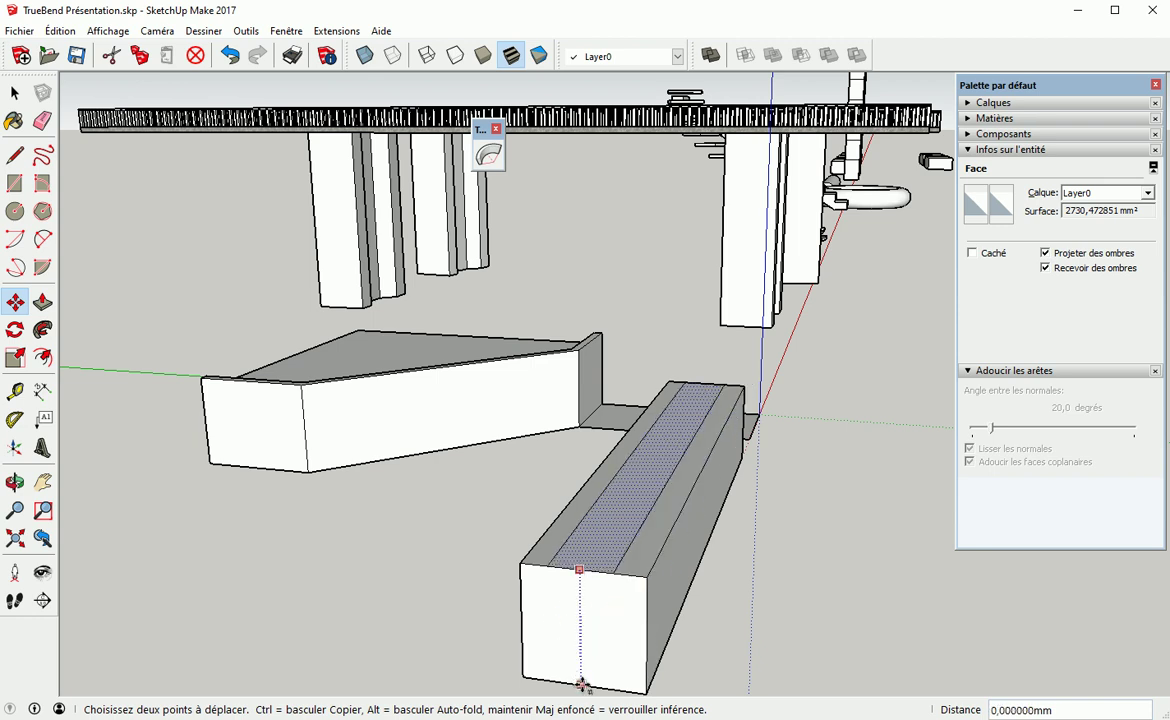
{"action": "scroll", "coordinate": [578, 685], "scroll_direction": "up", "scroll_amount": 2}
{"action": "middle_click_drag", "start_coordinate": [578, 685], "coordinate": [551, 590]}
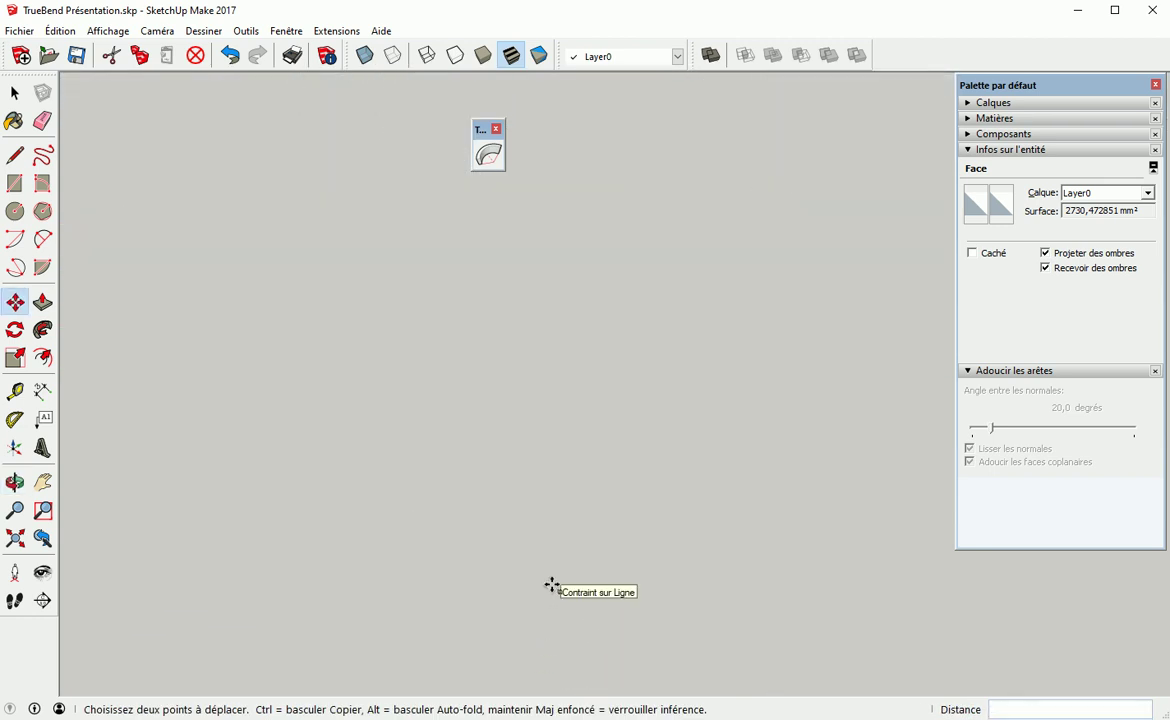
{"action": "scroll", "coordinate": [554, 590], "scroll_direction": "down", "scroll_amount": 3}
{"action": "scroll", "coordinate": [555, 588], "scroll_direction": "up", "scroll_amount": 3}
{"action": "scroll", "coordinate": [558, 577], "scroll_direction": "down", "scroll_amount": 1}
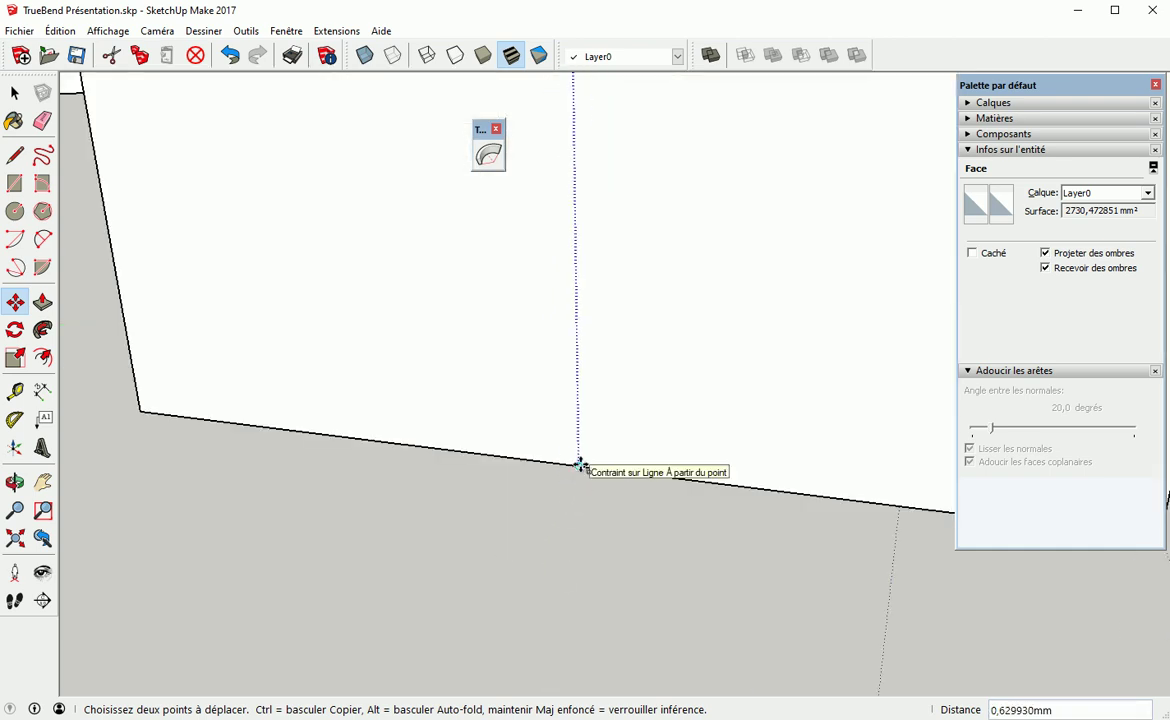
{"action": "left_click", "coordinate": [580, 466]}
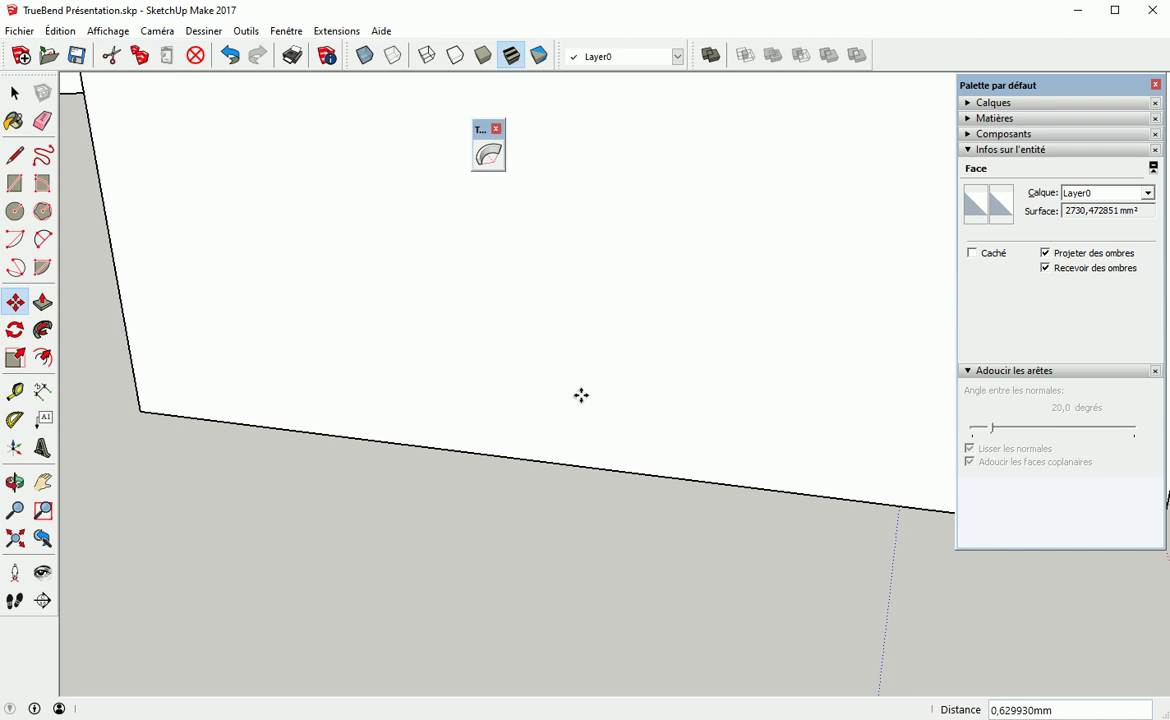
Try to Push/Pull the middle strip of the block's top face up about 15.6 mm and undo it
{"action": "scroll", "coordinate": [572, 418], "scroll_direction": "down", "scroll_amount": 2}
{"action": "scroll", "coordinate": [573, 419], "scroll_direction": "down", "scroll_amount": 3}
{"action": "middle_click_drag", "start_coordinate": [577, 418], "coordinate": [554, 621]}
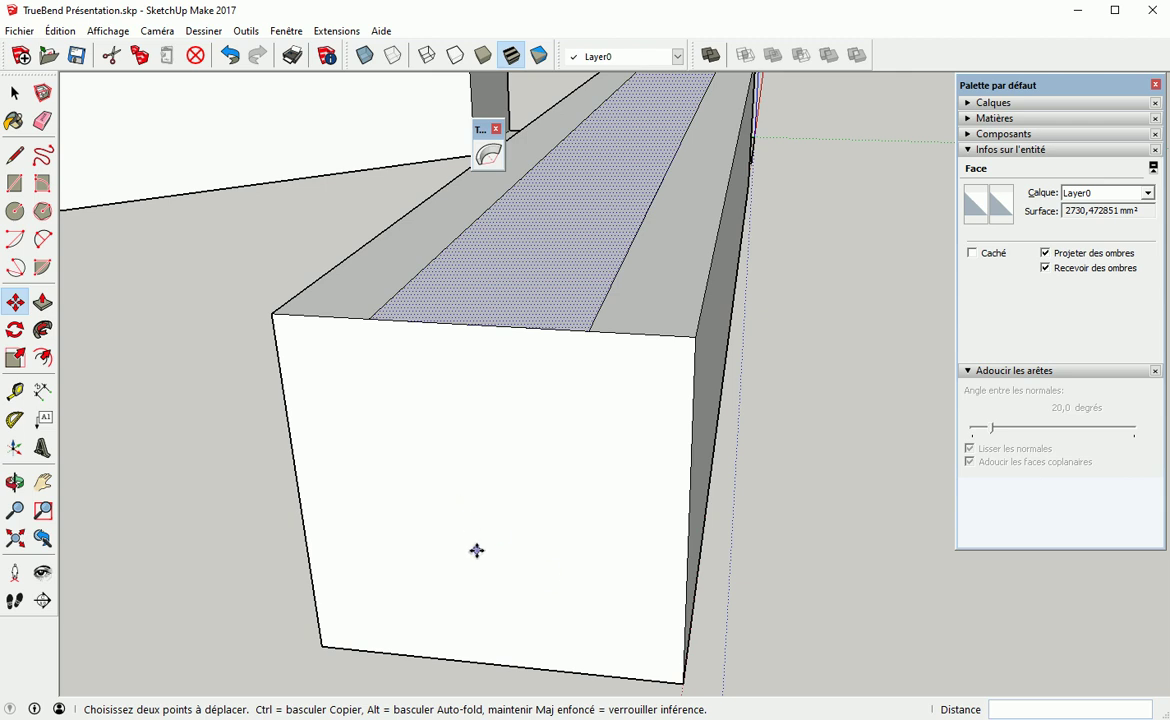
{"action": "scroll", "coordinate": [480, 528], "scroll_direction": "down", "scroll_amount": 3}
{"action": "middle_click_drag", "start_coordinate": [535, 543], "coordinate": [543, 580]}
{"action": "key", "text": "p"}
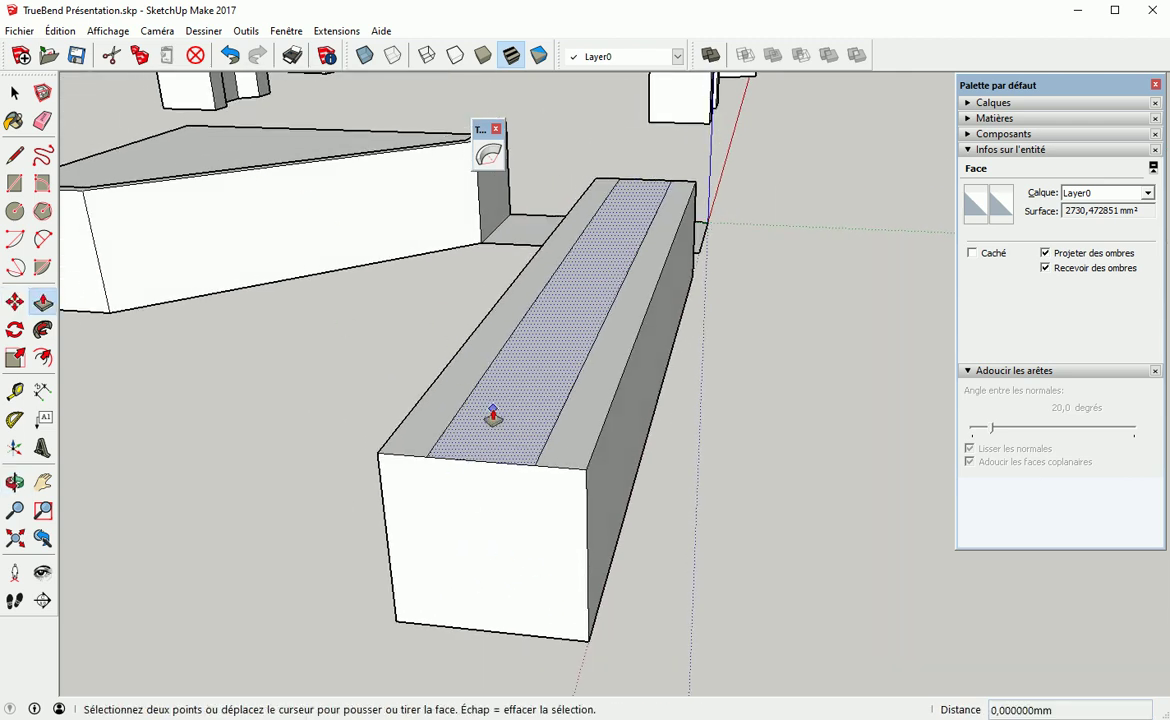
{"action": "left_click", "coordinate": [492, 416]}
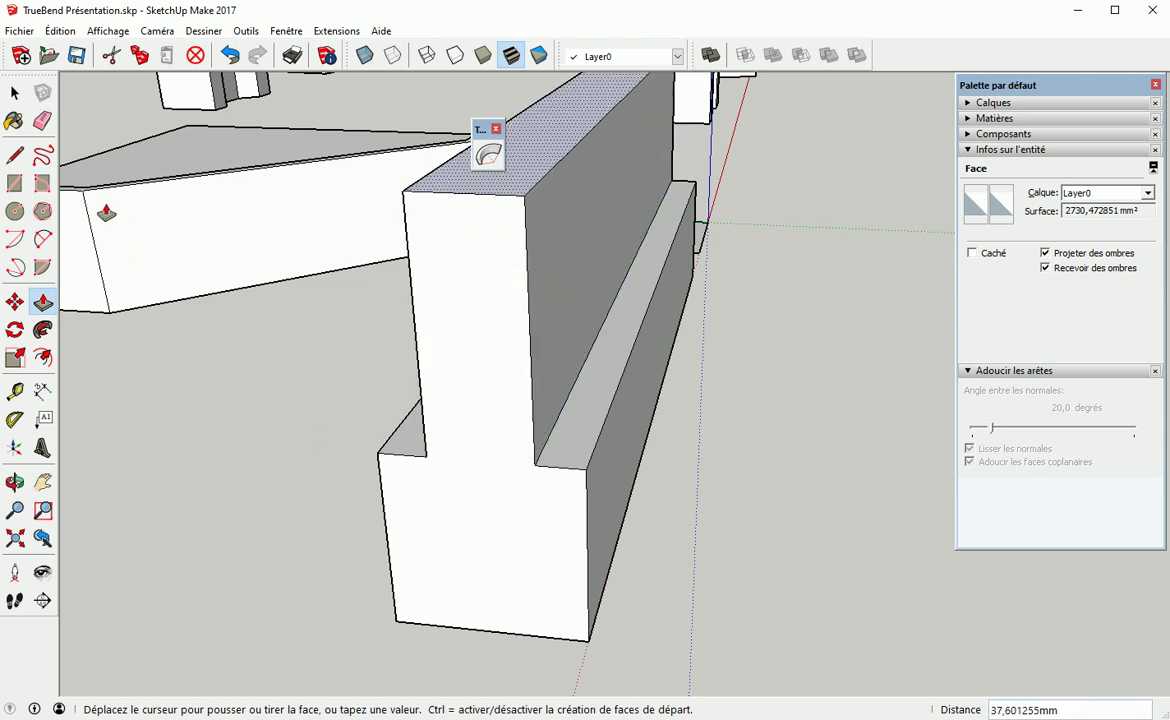
{"action": "left_click", "coordinate": [236, 358]}
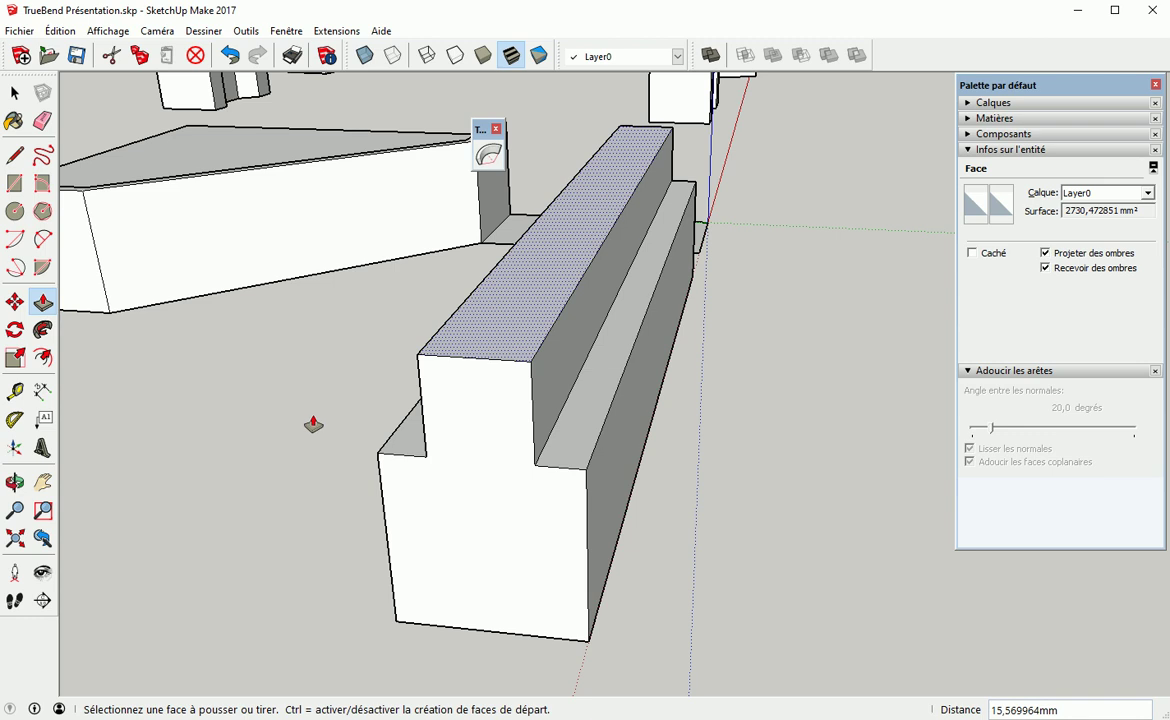
{"action": "key", "text": "ctrl+z"}
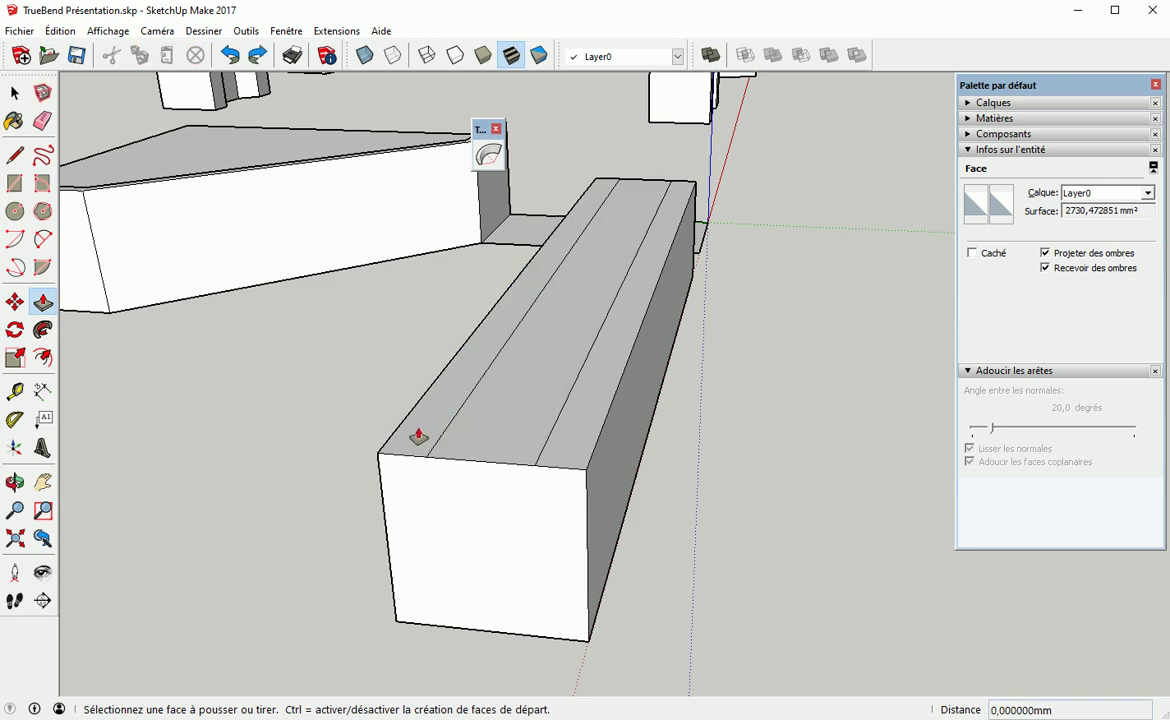
{"action": "key", "text": "space"}
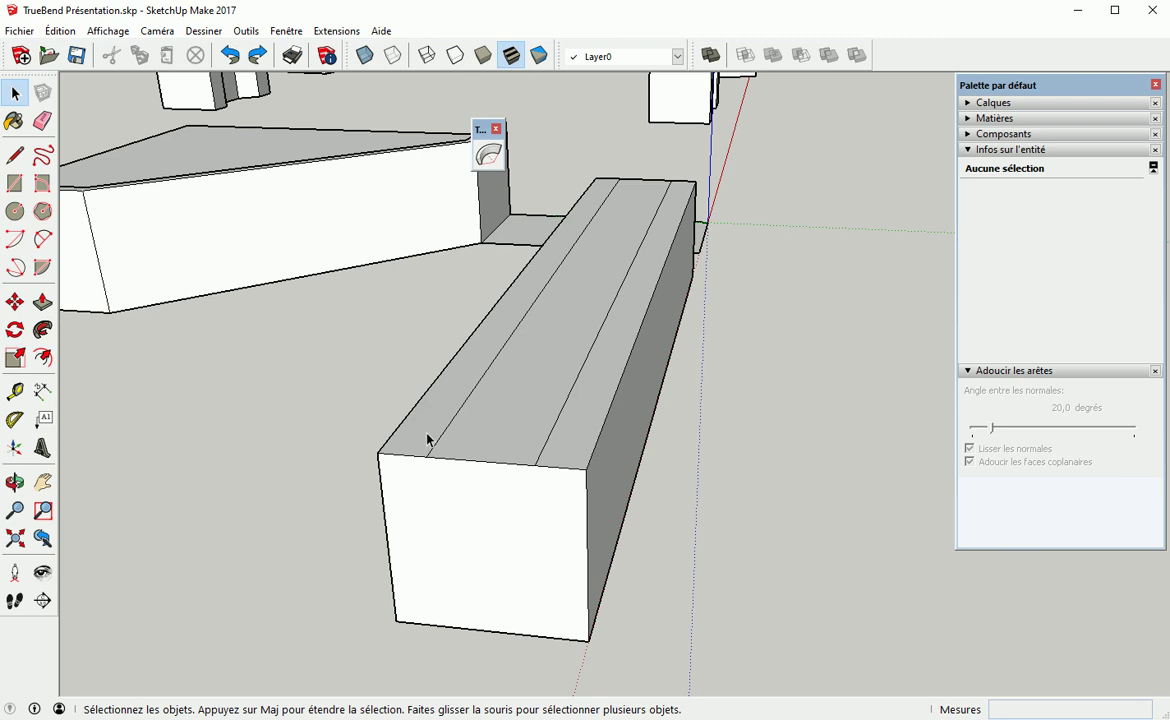
Push/Pull both outer strips of the block's top face up 5 mm to form side rims
{"action": "key", "text": "p"}
{"action": "left_click", "coordinate": [420, 440]}
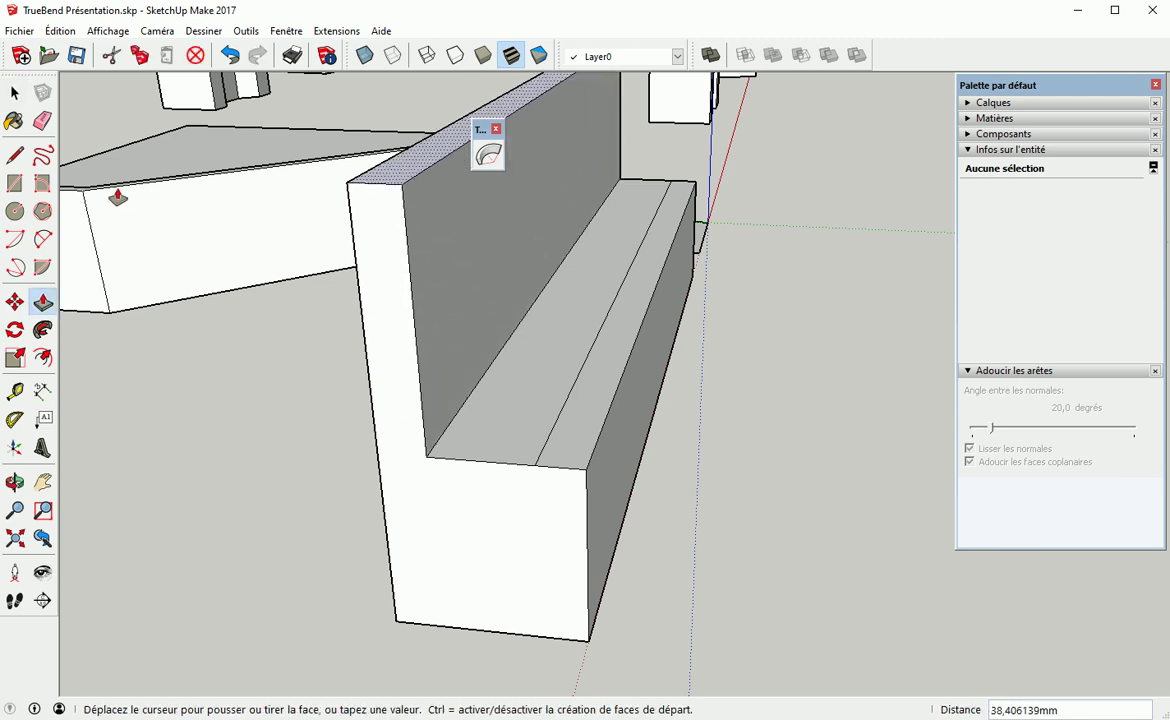
{"action": "type", "text": "5"}
{"action": "key", "text": "Return"}
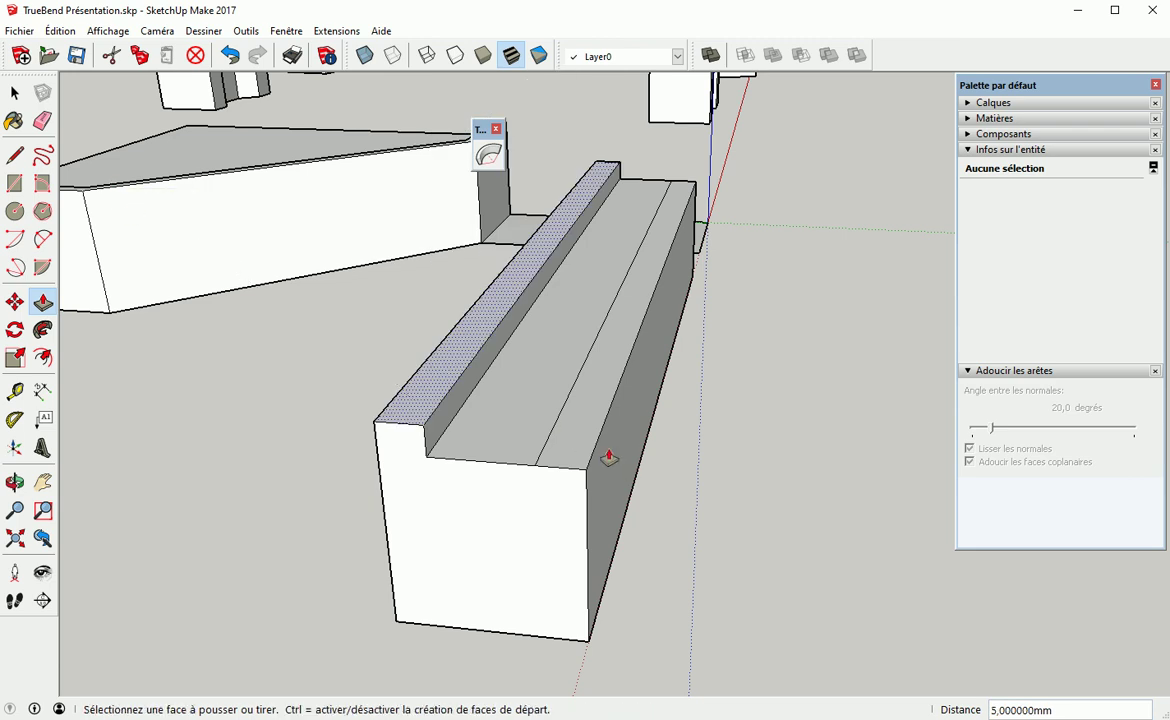
{"action": "double_click", "coordinate": [575, 440]}
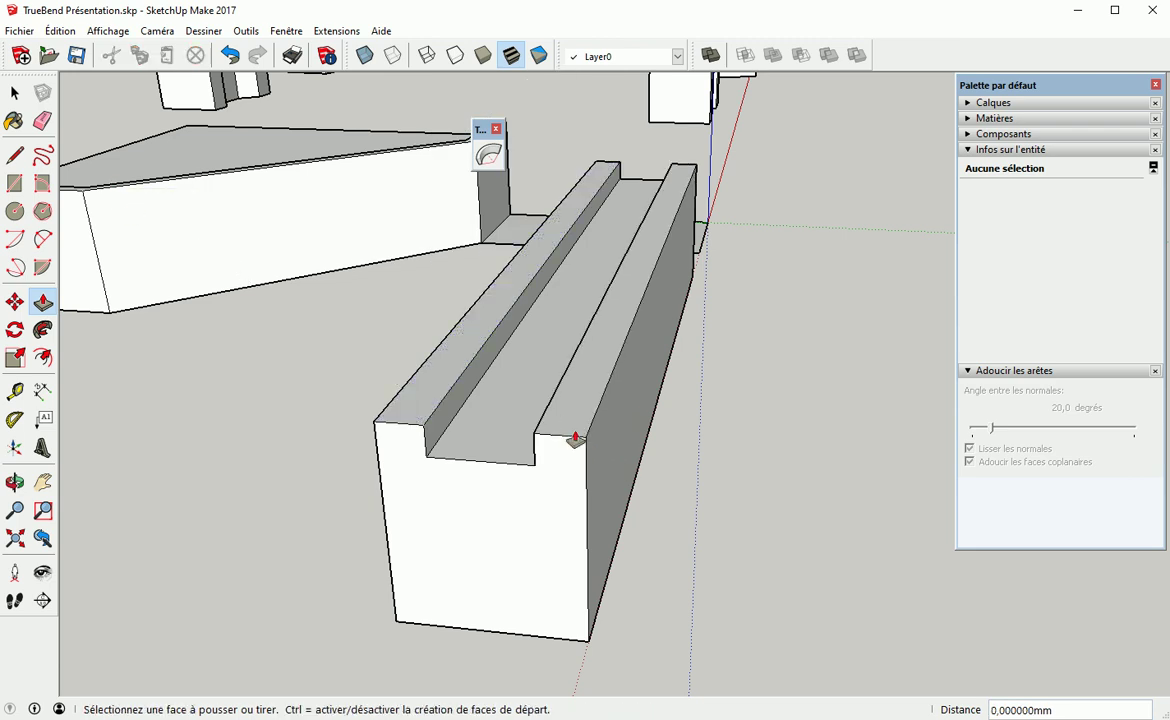
Move the five upper profile edges at the block's end nearest the platform straight down about 29.3 mm to form a sloping ramp
{"action": "middle_click_drag", "start_coordinate": [698, 435], "coordinate": [332, 486]}
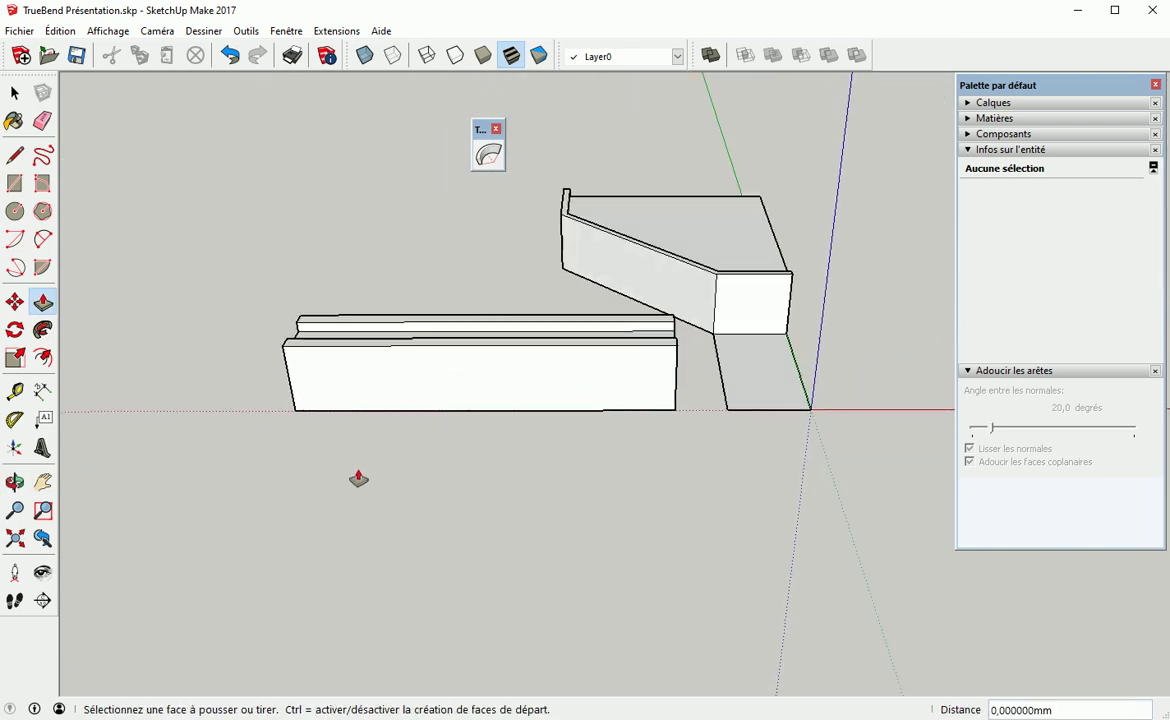
{"action": "middle_click_drag", "start_coordinate": [731, 400], "coordinate": [592, 349]}
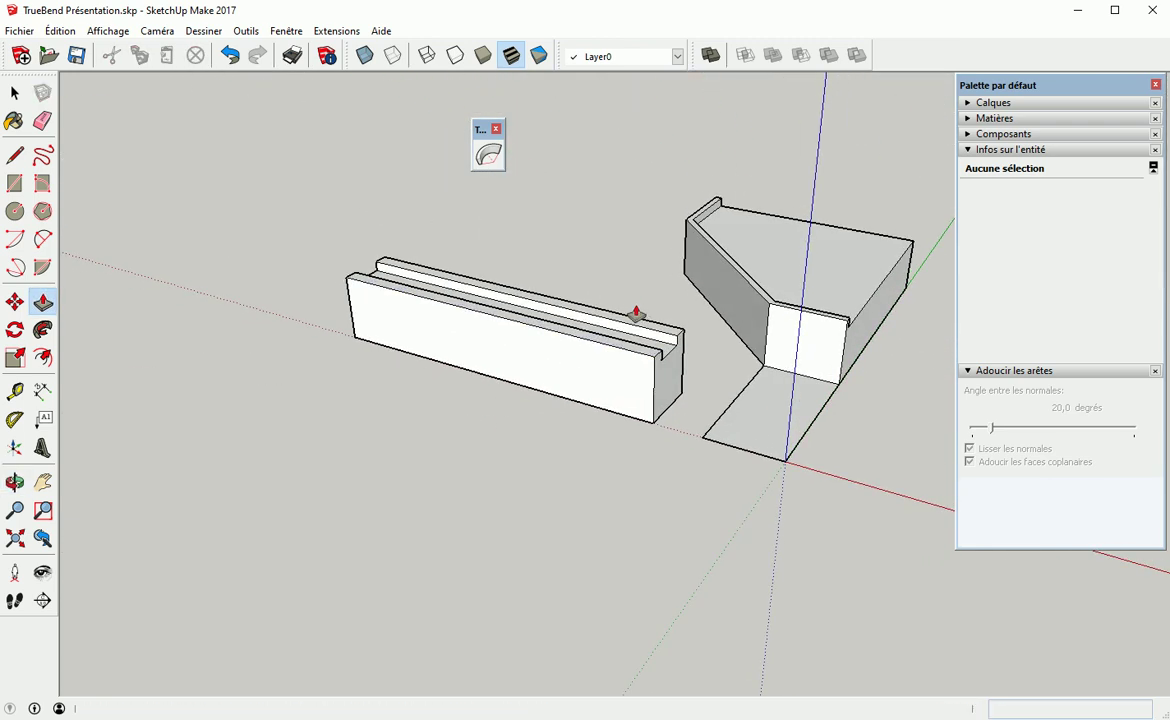
{"action": "key", "text": "space"}
{"action": "left_click_drag", "start_coordinate": [637, 306], "coordinate": [694, 381]}
{"action": "scroll", "coordinate": [690, 375], "scroll_direction": "up", "scroll_amount": 5}
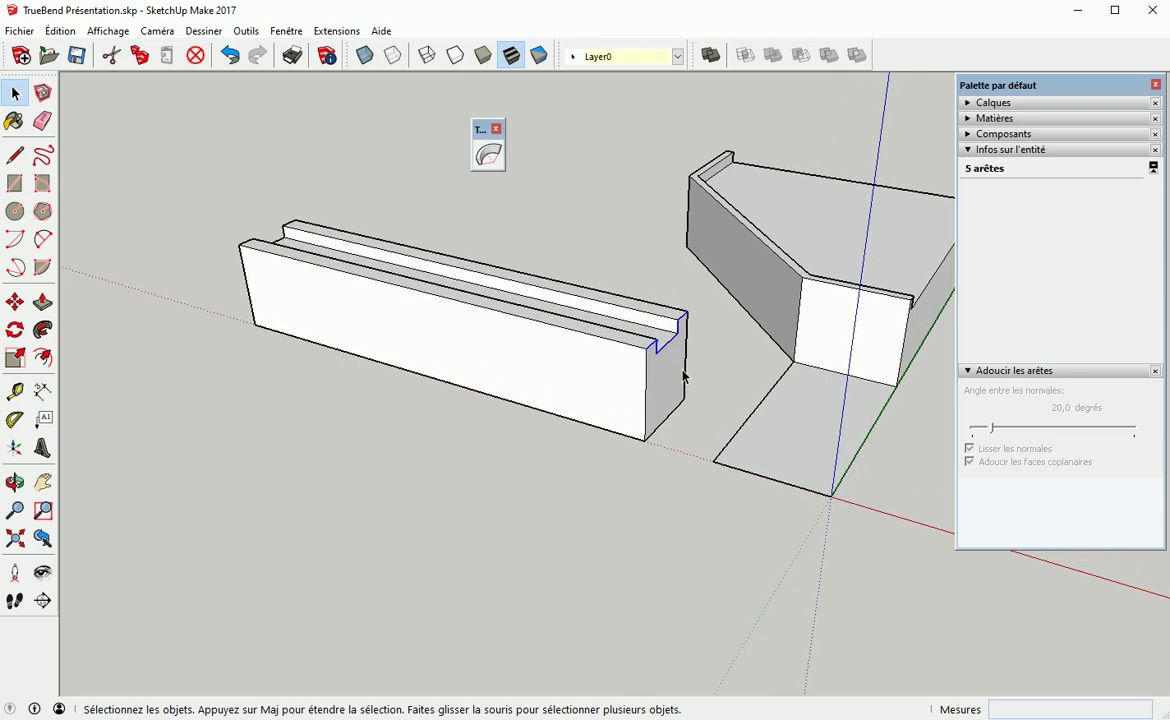
{"action": "key", "text": "m"}
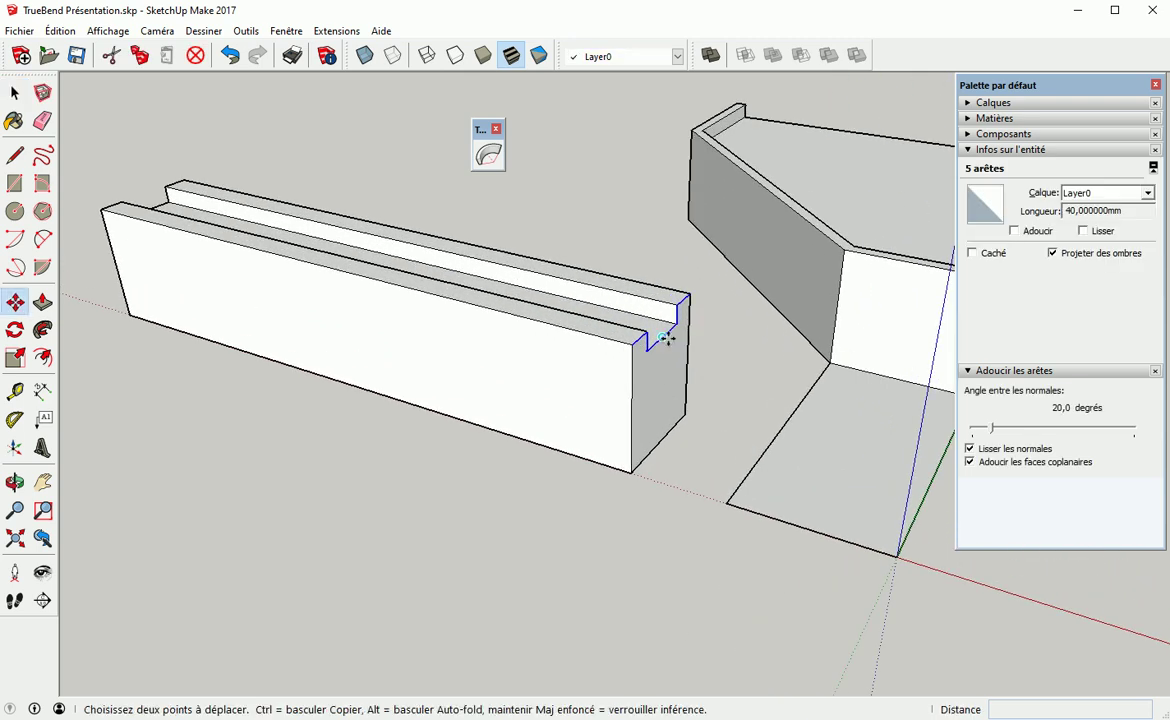
{"action": "left_click", "coordinate": [668, 335]}
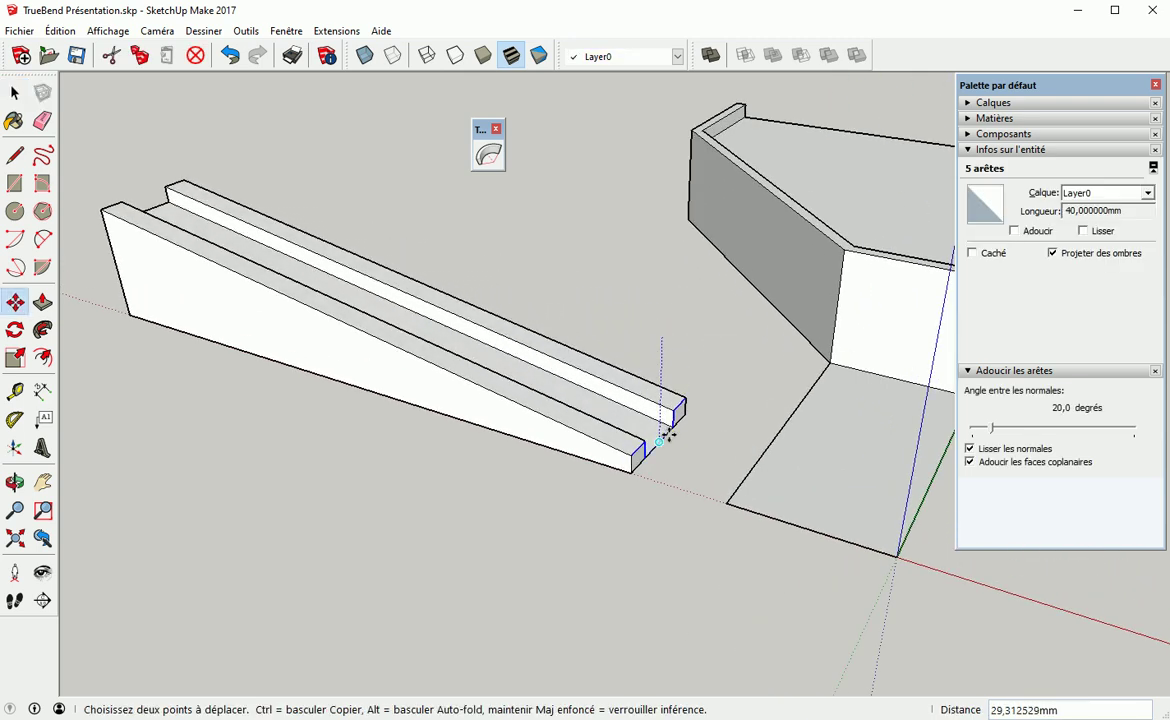
{"action": "left_click", "coordinate": [666, 438]}
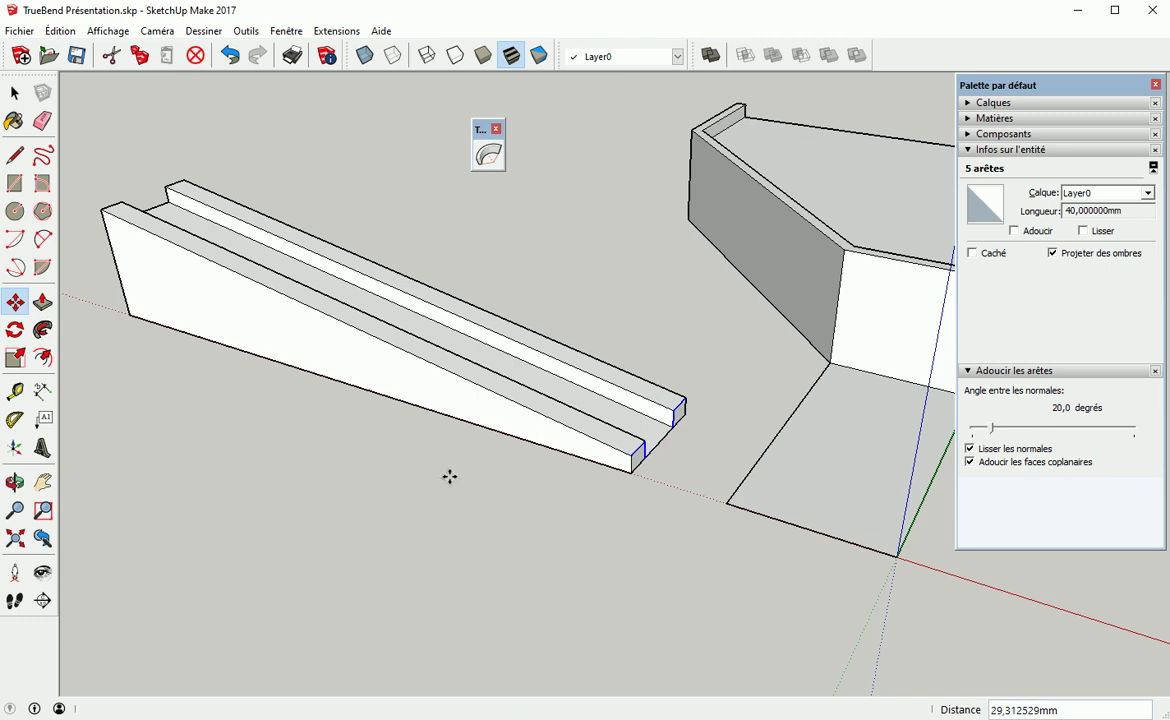
Make a group from the entire straight ramp with its channel and side rims
{"action": "key", "text": "space"}
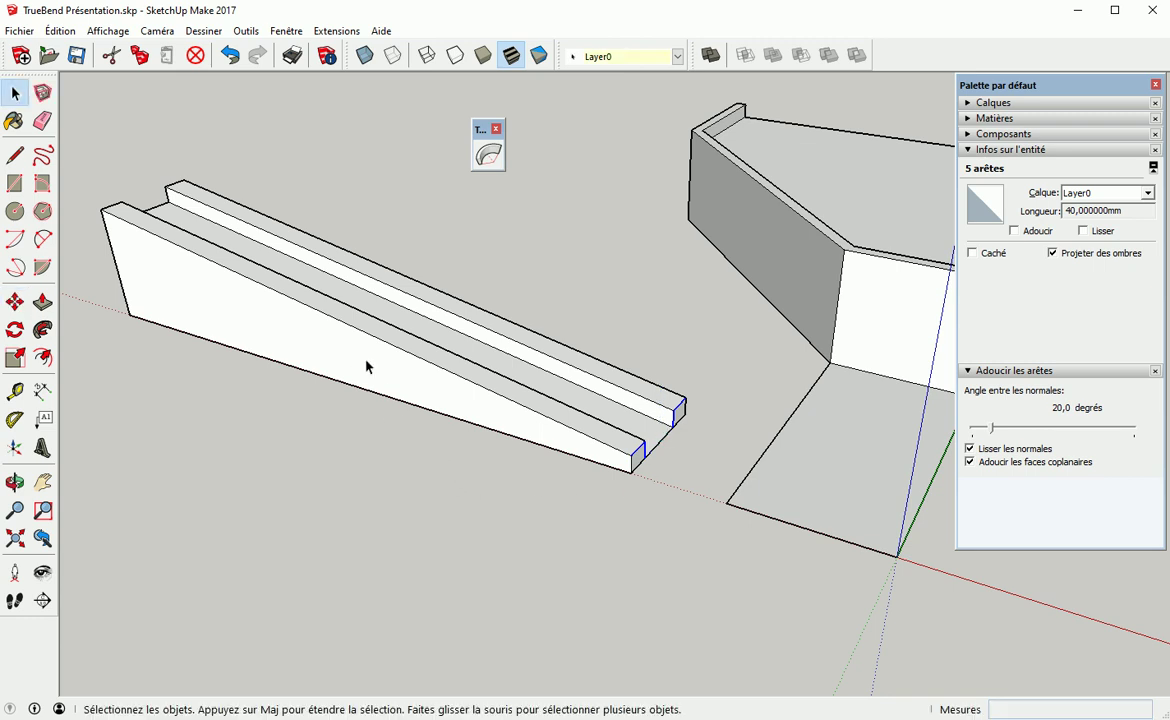
{"action": "triple_click", "coordinate": [366, 364]}
{"action": "right_click", "coordinate": [367, 364]}
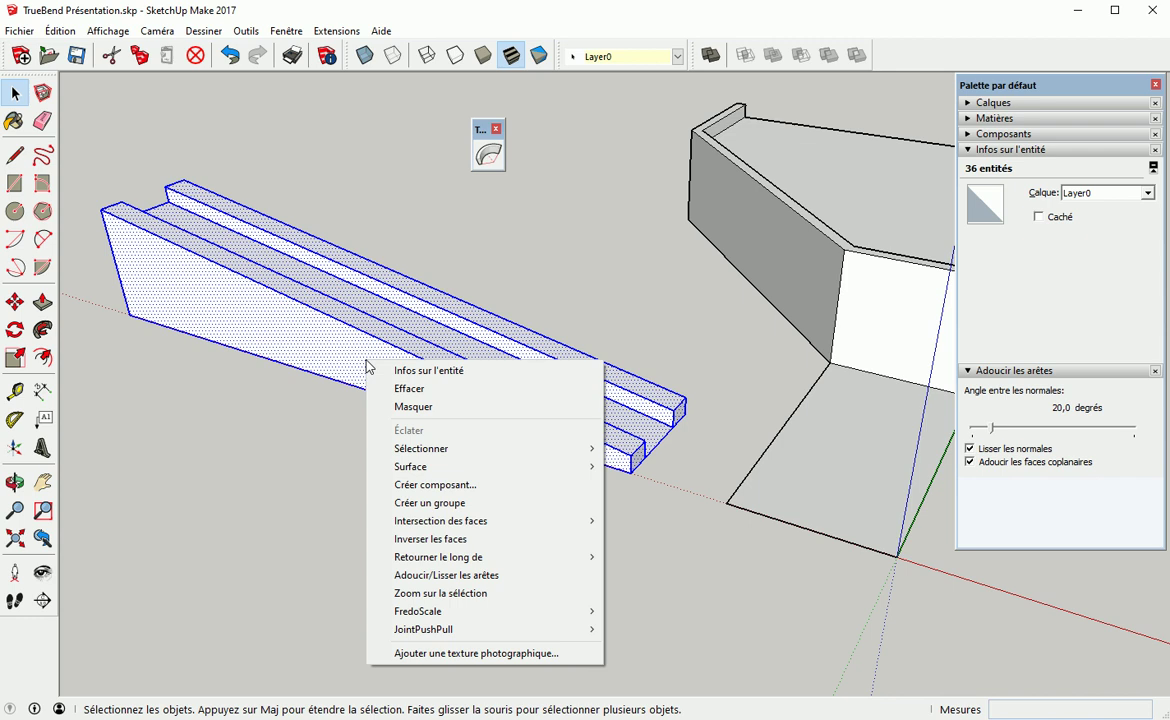
{"action": "left_click", "coordinate": [432, 503]}
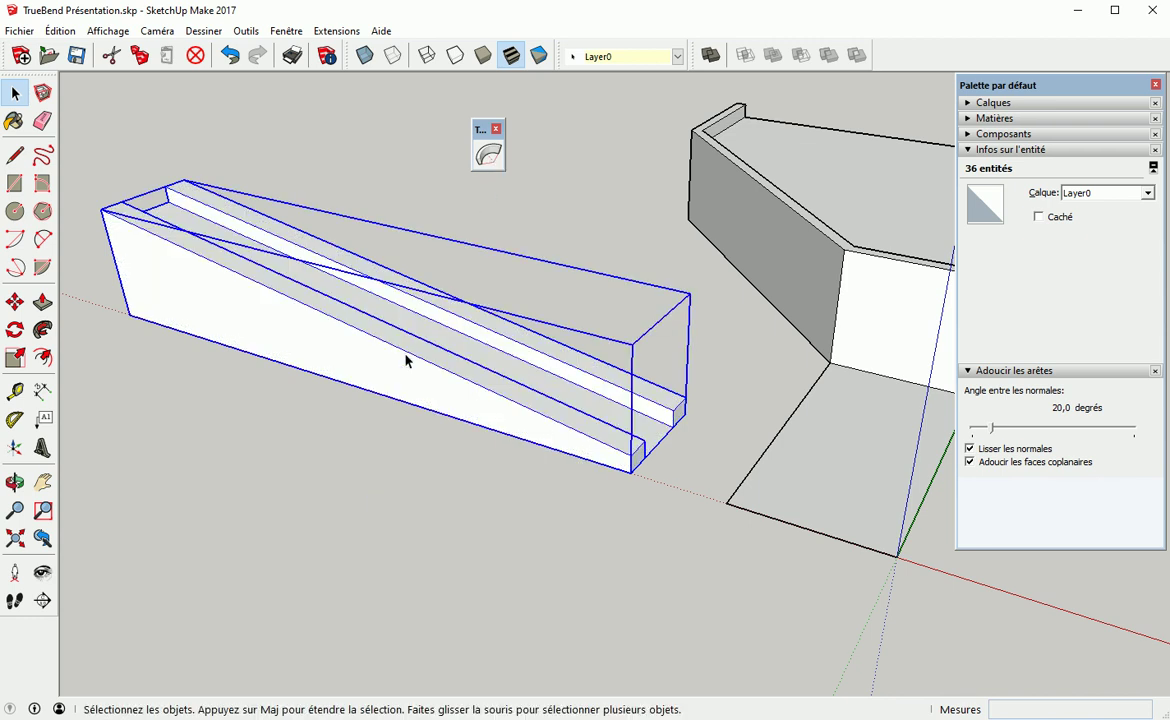
Bend the straight ramp group by 135° with TrueBend
{"action": "left_click", "coordinate": [488, 155]}
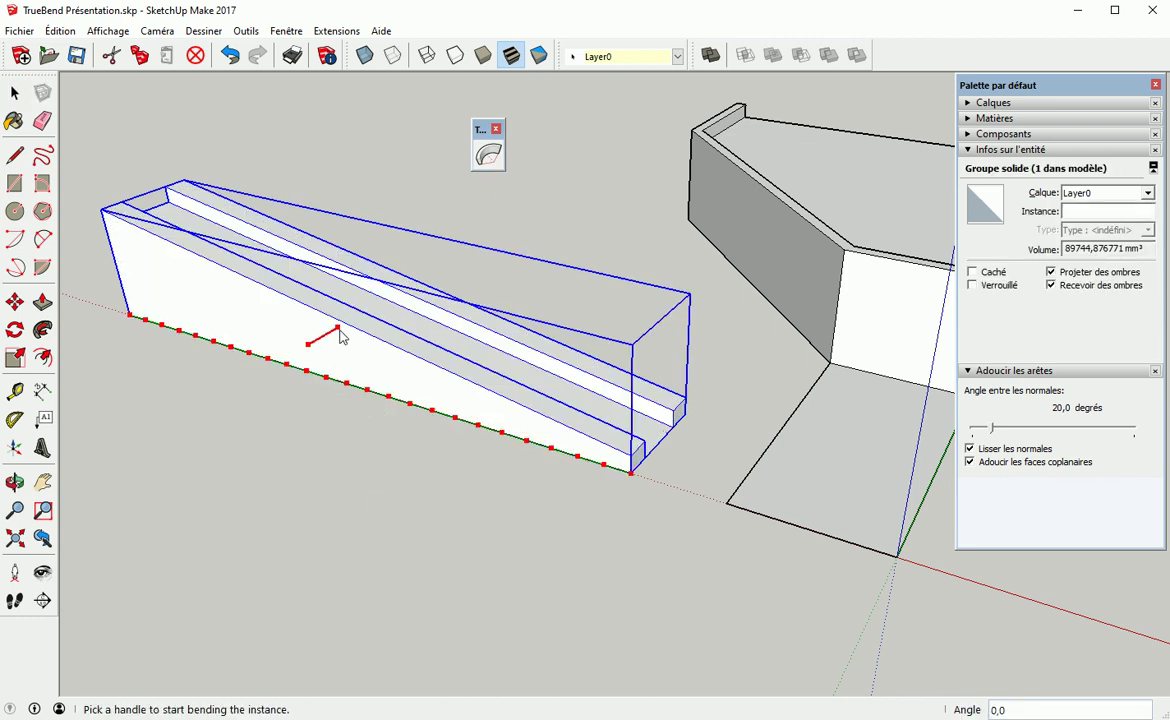
{"action": "left_click_drag", "start_coordinate": [334, 331], "coordinate": [368, 320]}
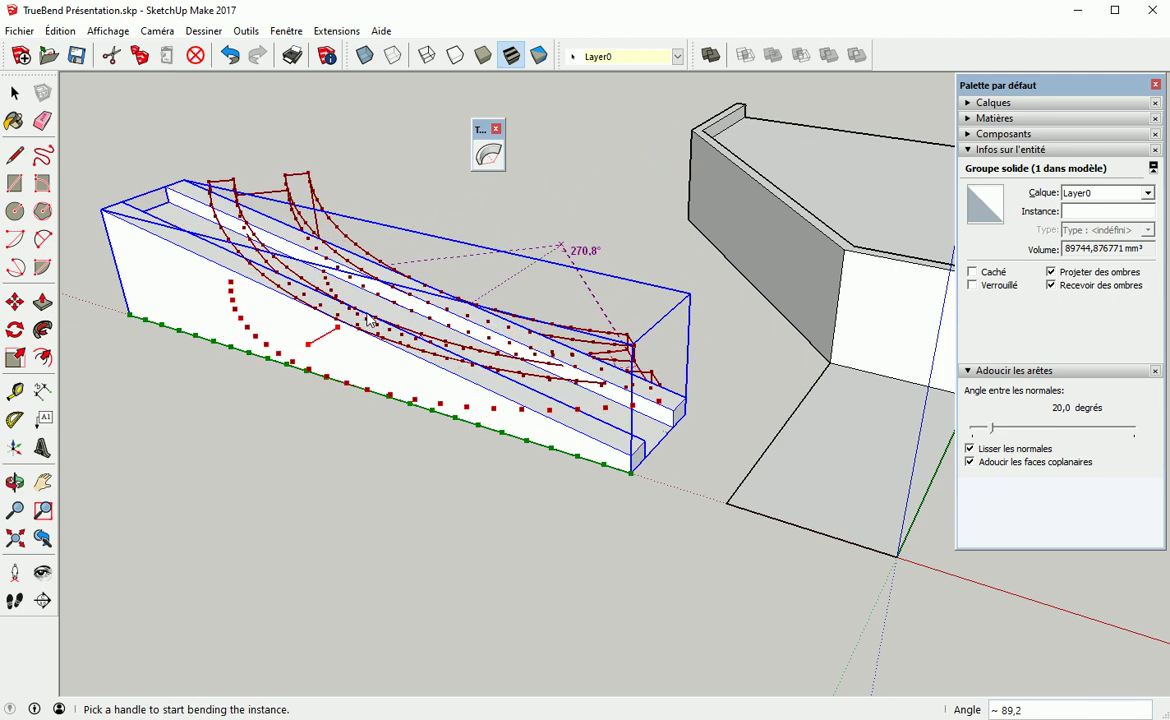
{"action": "key", "text": "Return"}
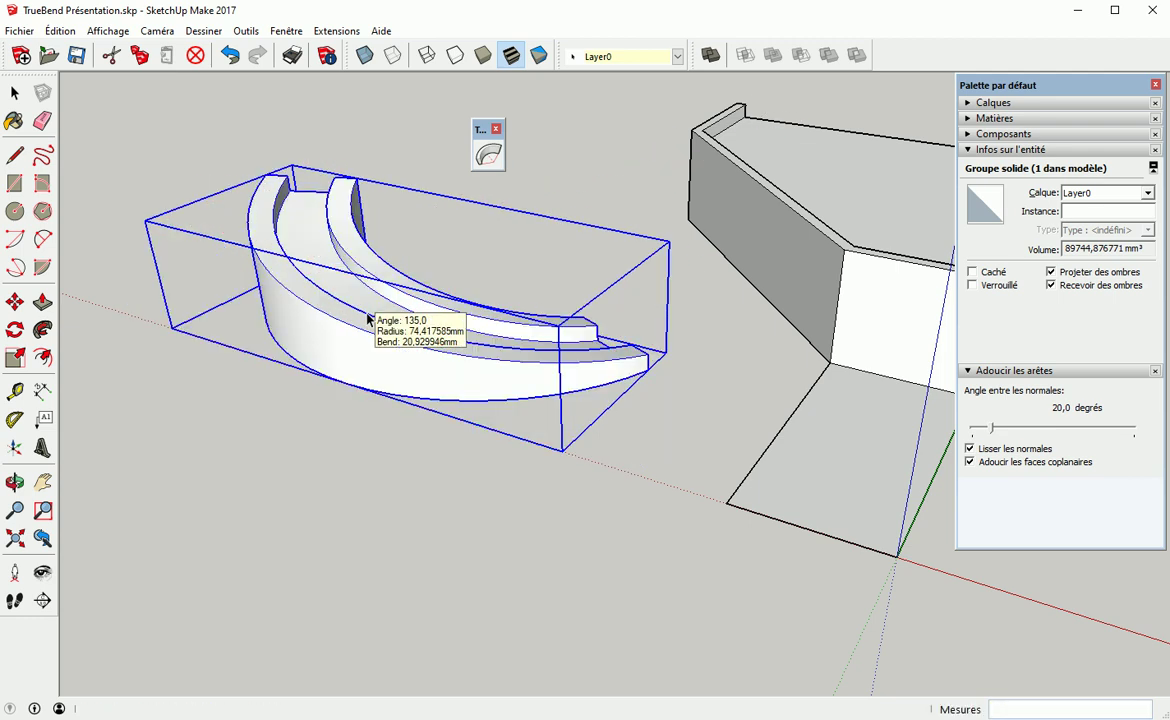
{"action": "key", "text": "space"}
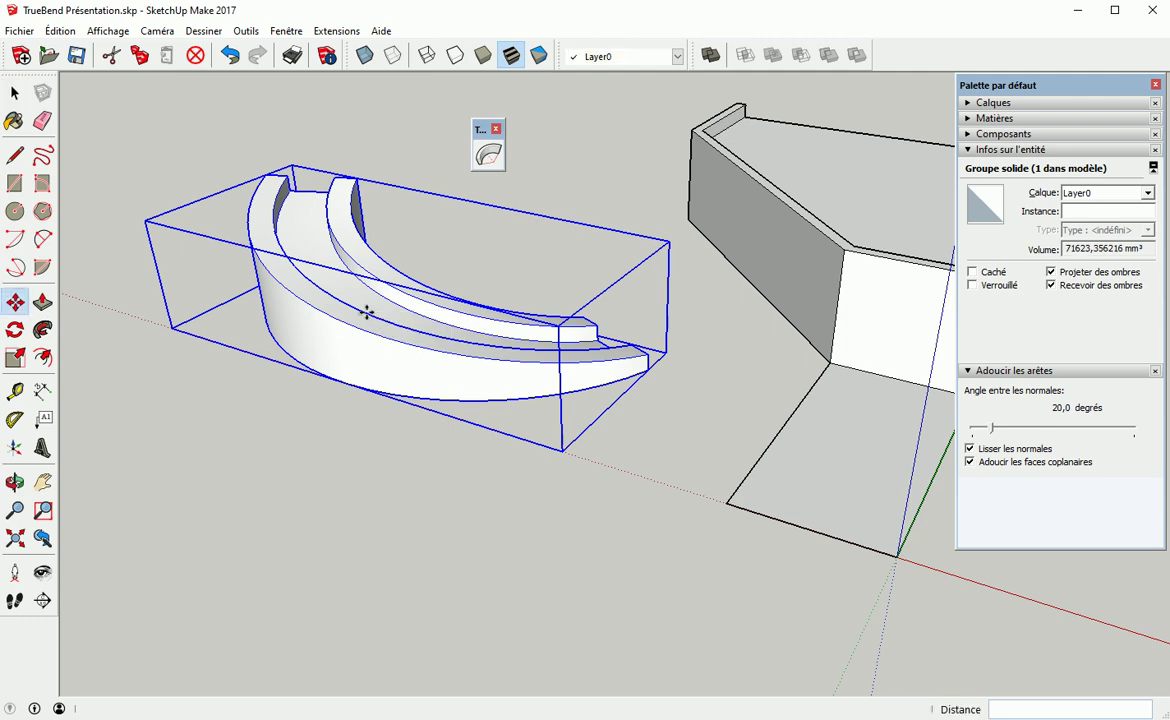
Move the bent ramp's lower outer corner onto the floor face's front corner and rotate the ramp 67.5° about it to align with the floor's edge
{"action": "key", "text": "m"}
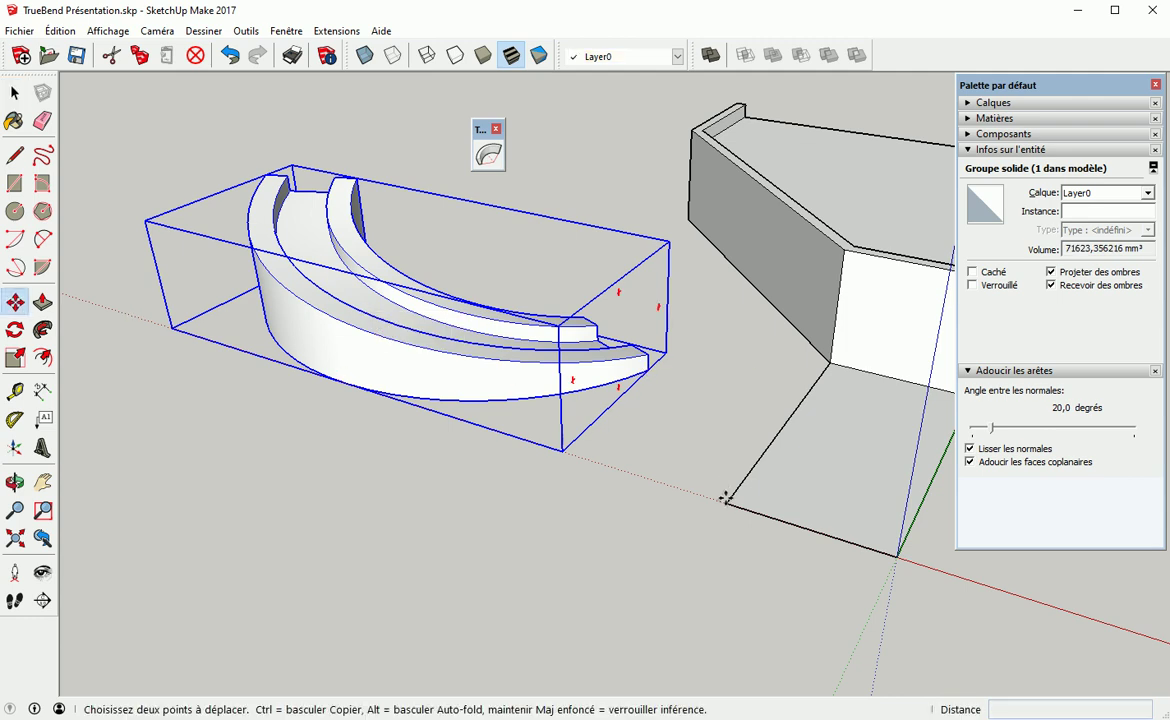
{"action": "left_click", "coordinate": [729, 503]}
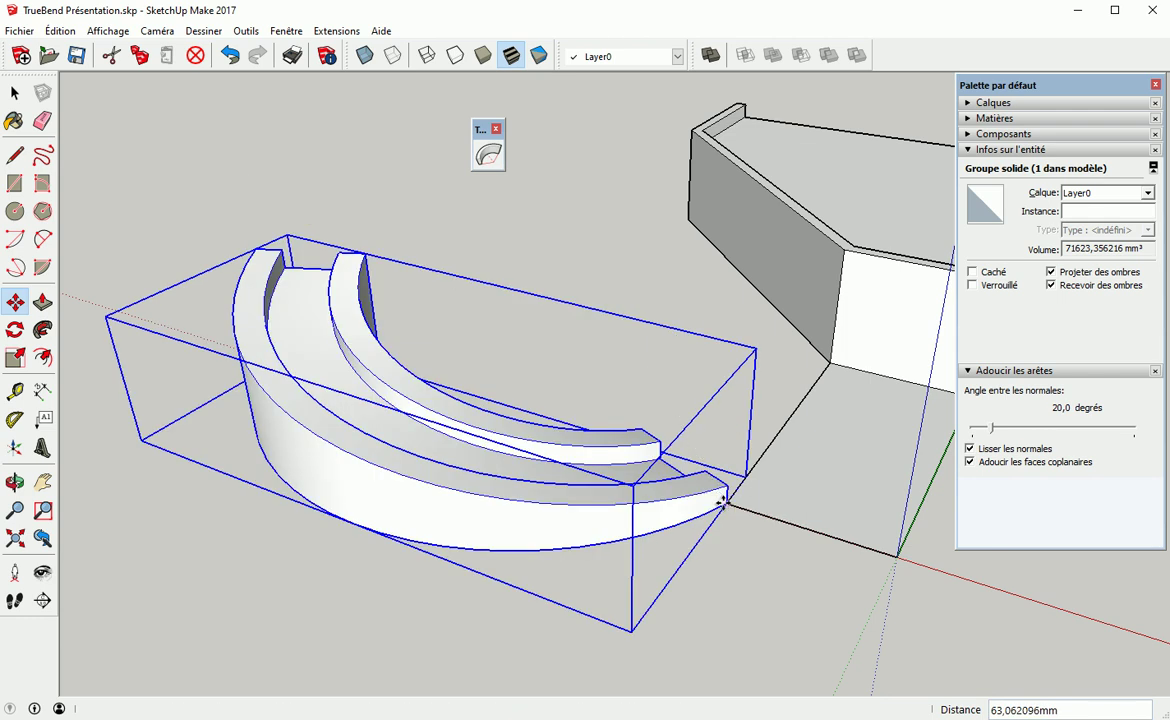
{"action": "key", "text": "q"}
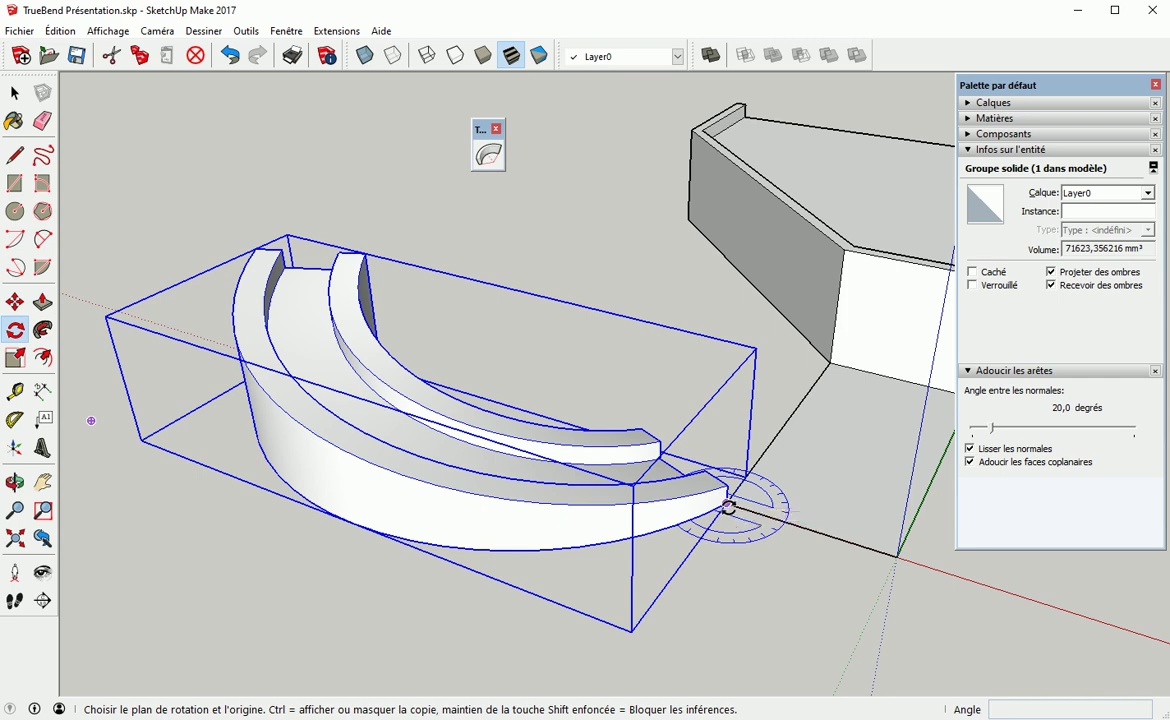
{"action": "left_click", "coordinate": [728, 508]}
{"action": "middle_click_drag", "start_coordinate": [732, 466], "coordinate": [644, 470]}
{"action": "left_click", "coordinate": [644, 471]}
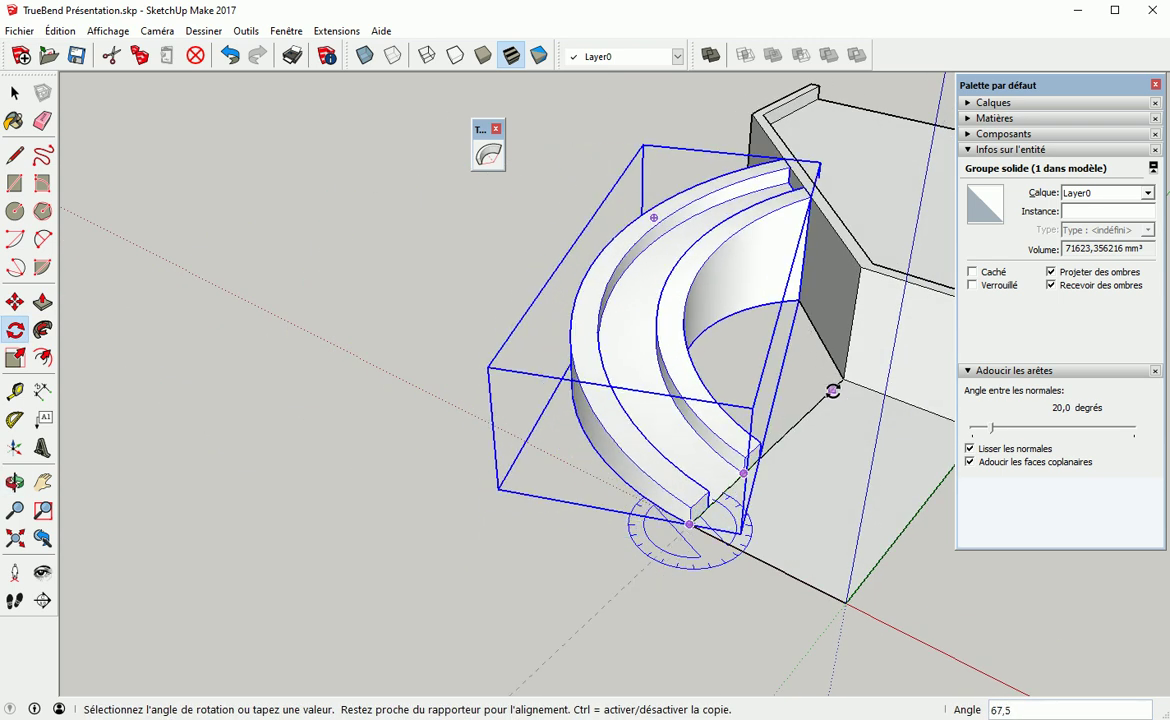
{"action": "left_click", "coordinate": [825, 394]}
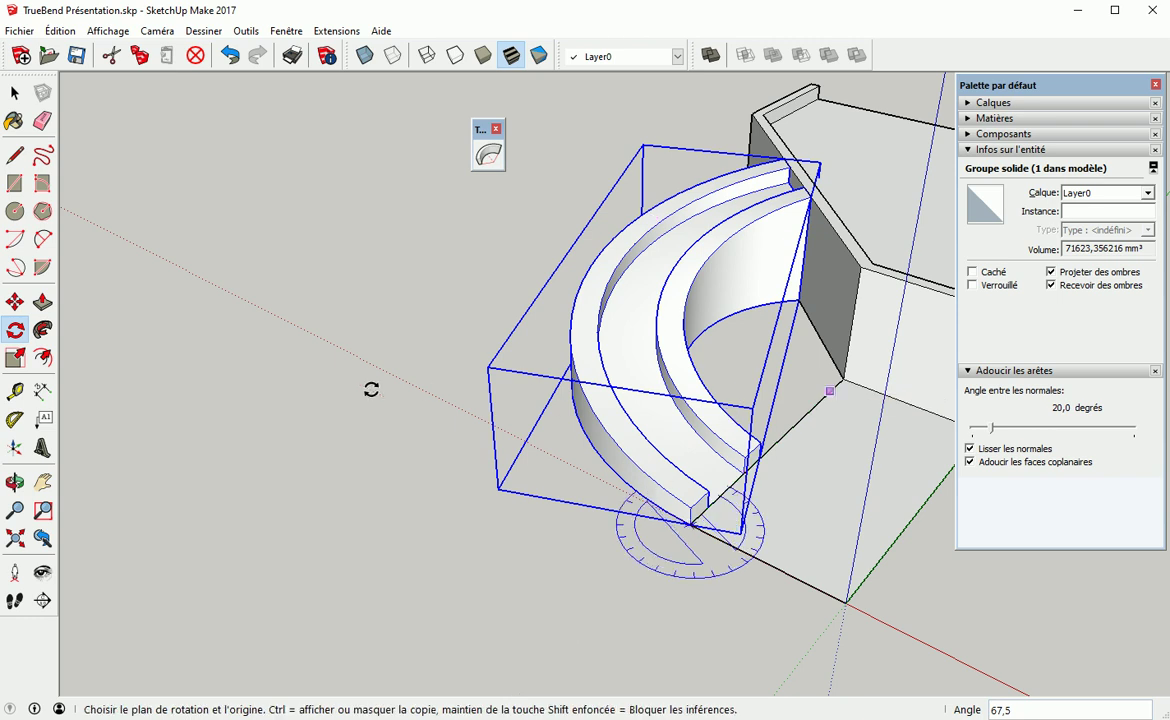
{"action": "key", "text": "space"}
{"action": "left_click", "coordinate": [514, 483]}
Explode both the platform group and the curved ramp group, and clear the selection
{"action": "middle_click_drag", "start_coordinate": [514, 483], "coordinate": [652, 476]}
{"action": "middle_click_drag", "start_coordinate": [716, 395], "coordinate": [712, 452], "text": "shift"}
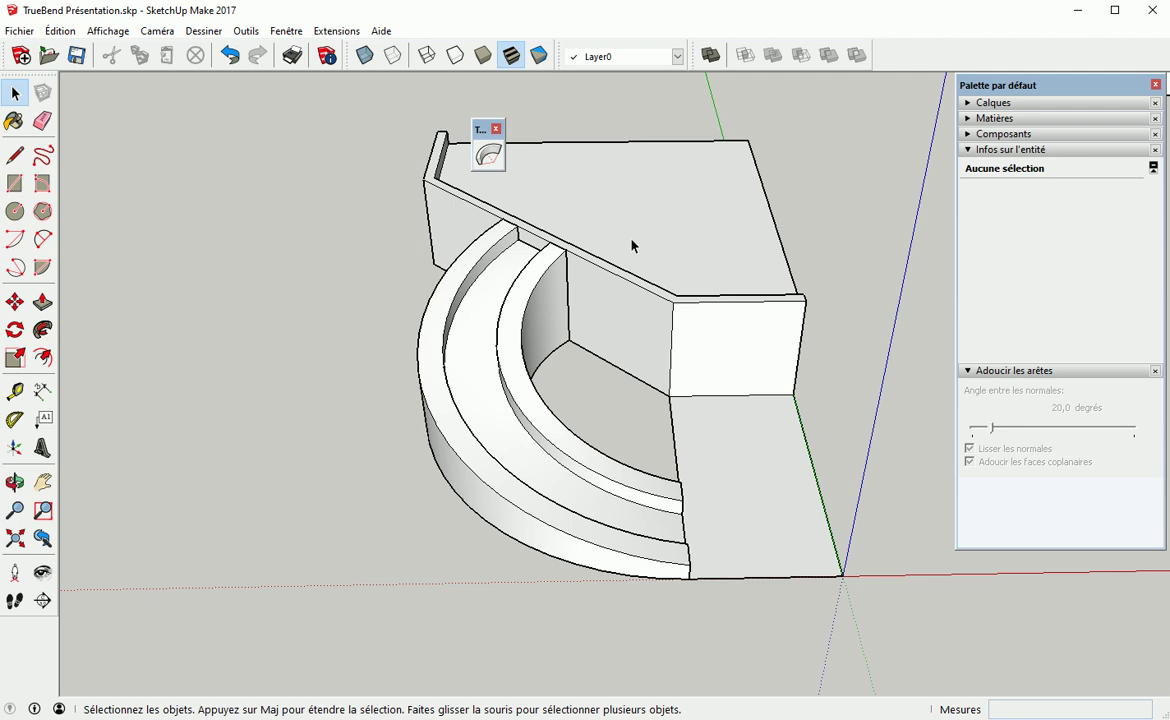
{"action": "right_click", "coordinate": [634, 247]}
{"action": "left_click", "coordinate": [717, 339]}
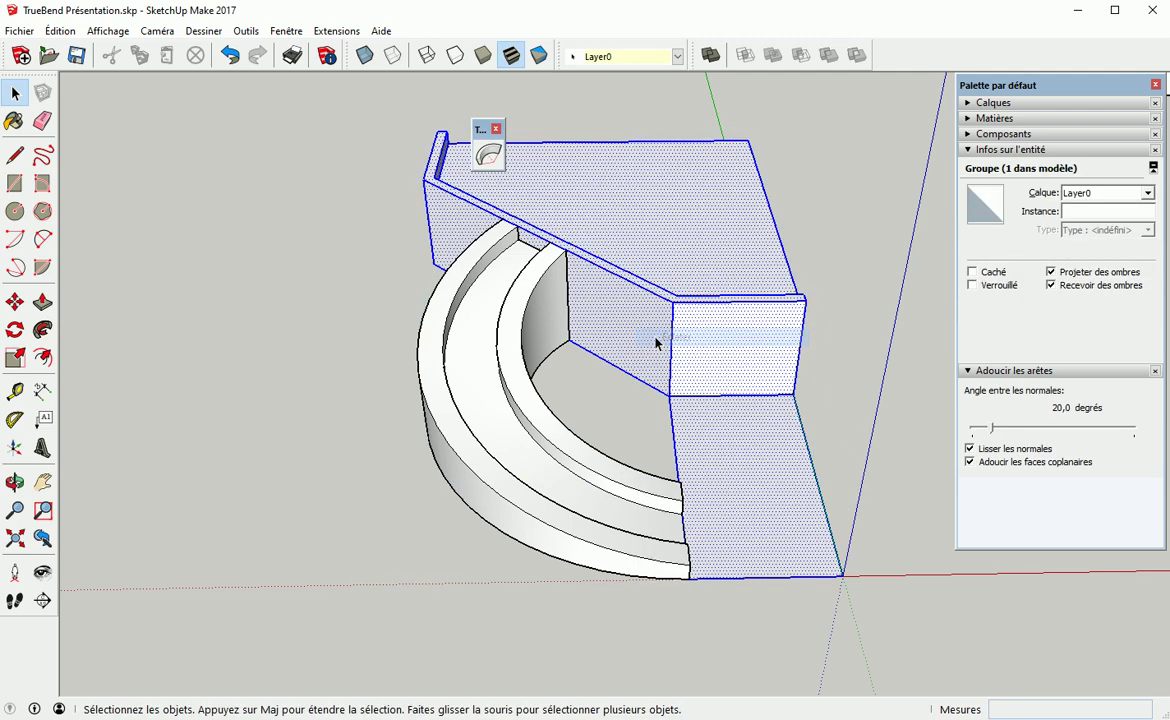
{"action": "right_click", "coordinate": [483, 346]}
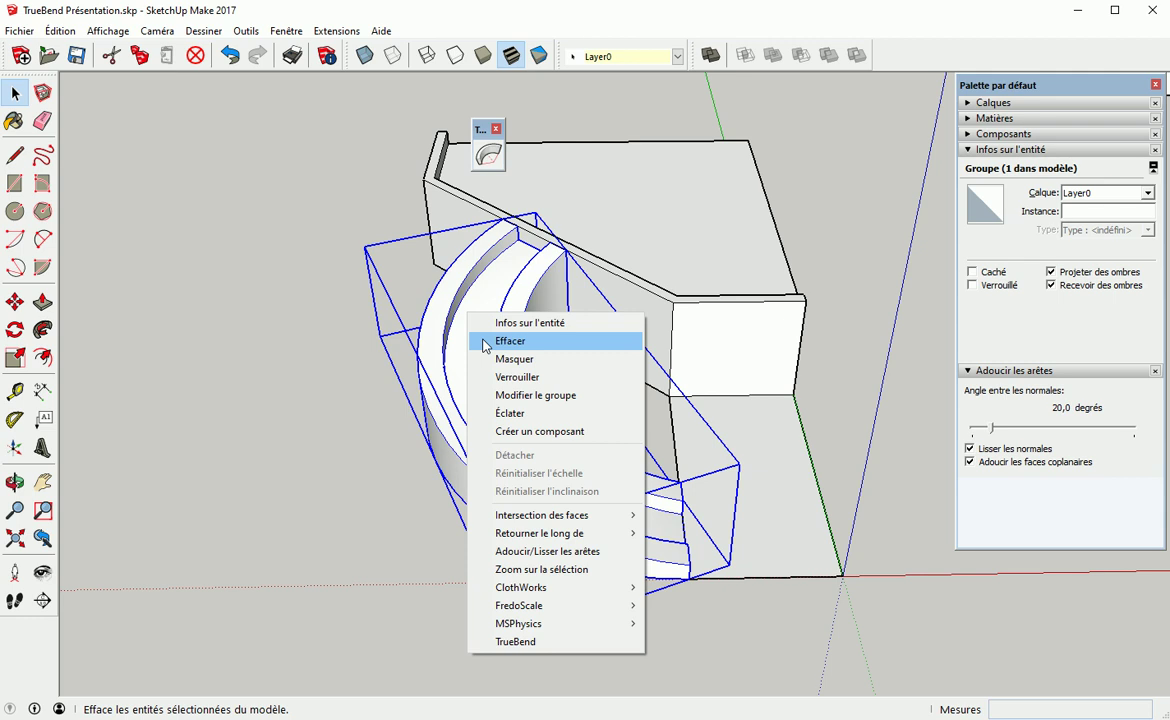
{"action": "left_click", "coordinate": [531, 418]}
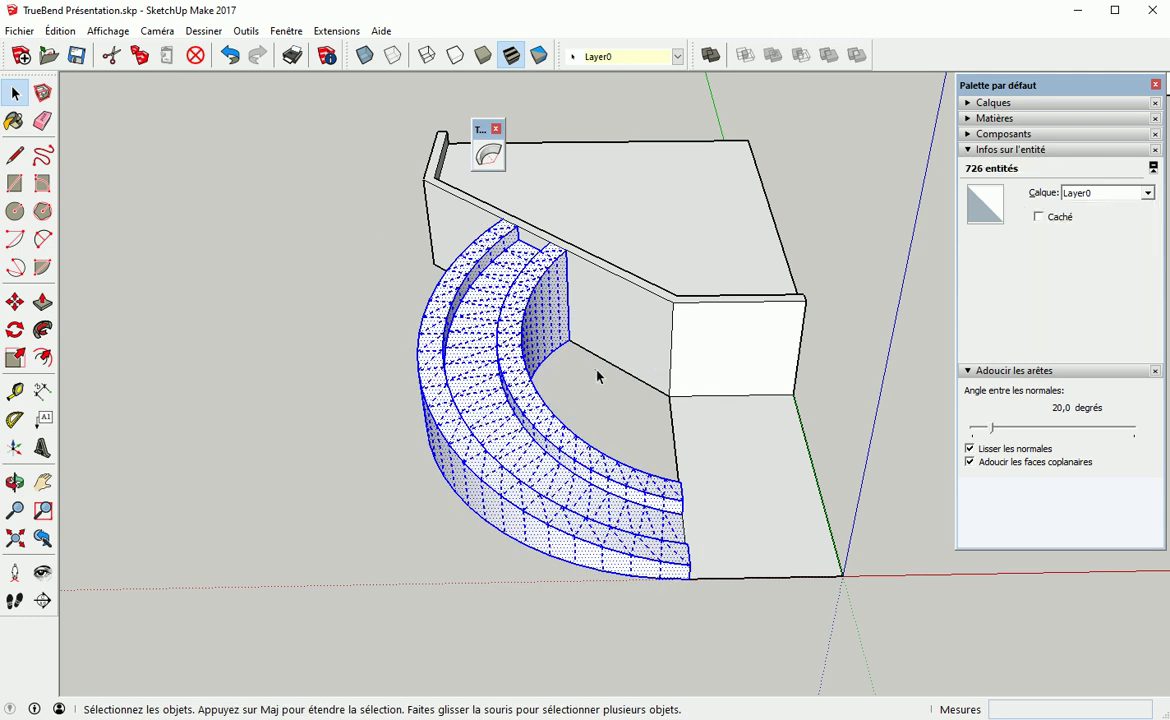
{"action": "key", "text": "ctrl+t"}
Draw a line about 3.6 mm long across the platform rim's top, from the ramp channel's outer corner to the rim's inner edge
{"action": "scroll", "coordinate": [574, 374], "scroll_direction": "up", "scroll_amount": 5}
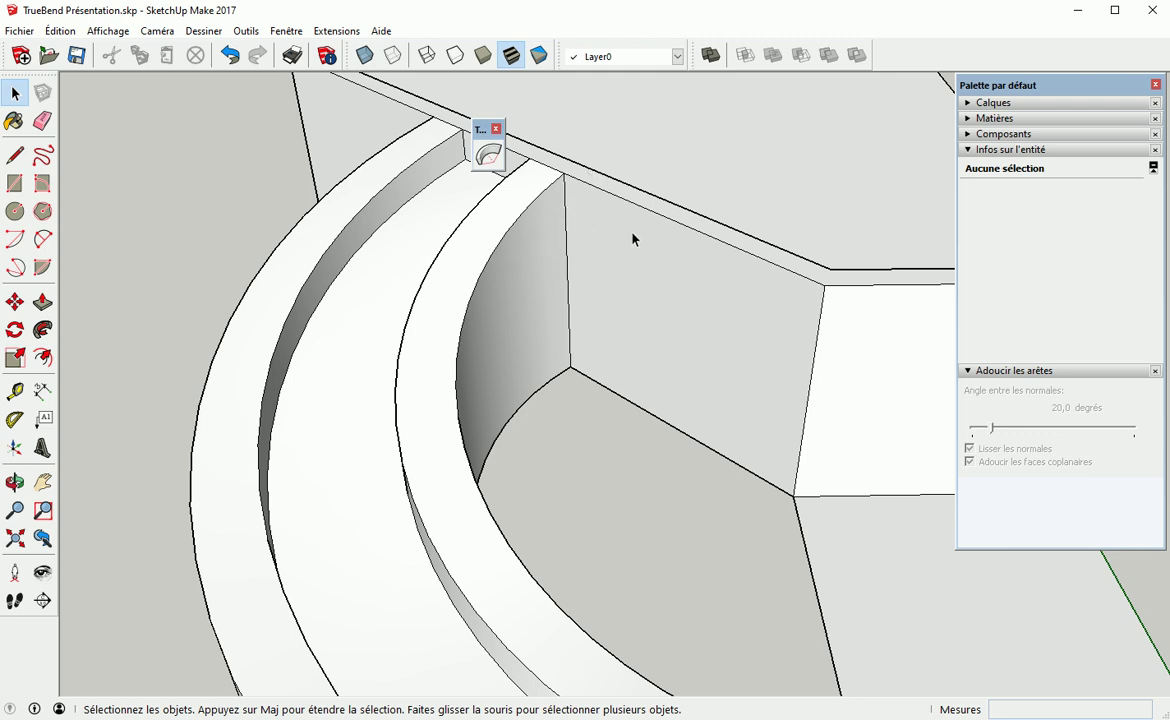
{"action": "middle_click_drag", "start_coordinate": [539, 290], "coordinate": [499, 390]}
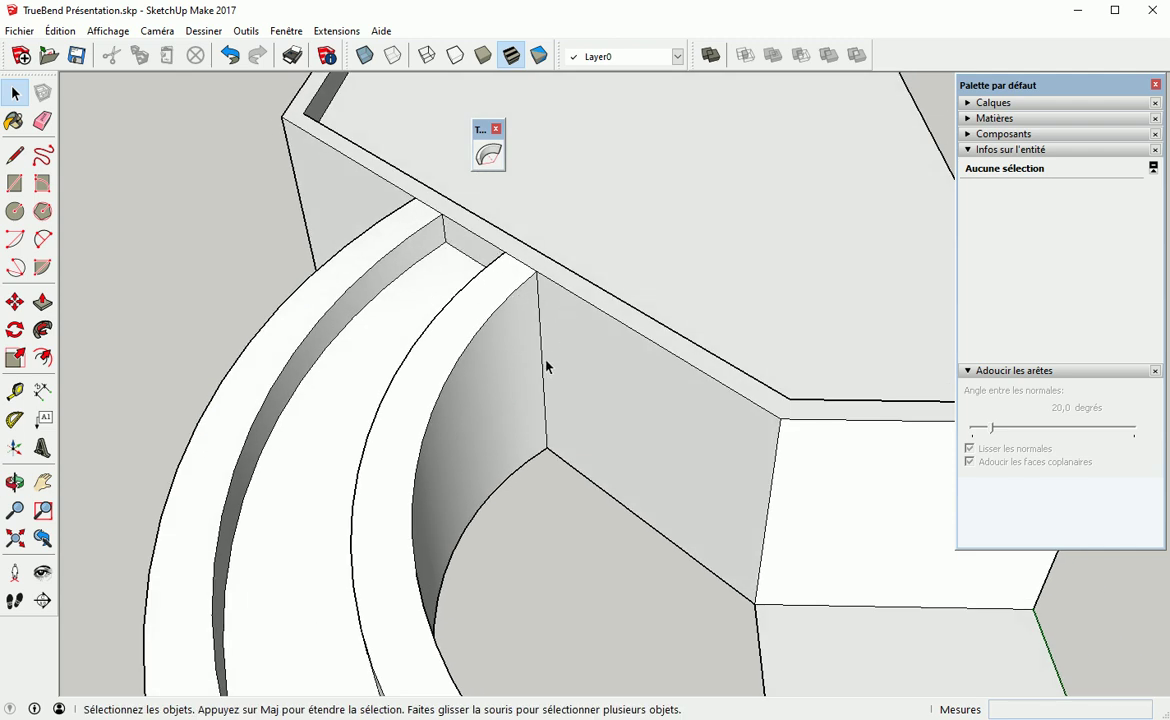
{"action": "mouse_move", "coordinate": [518, 318]}
{"action": "middle_mouse_down"}
{"action": "mouse_move", "coordinate": [501, 300]}
{"action": "mouse_move", "coordinate": [527, 400]}
{"action": "mouse_move", "coordinate": [504, 413]}
{"action": "middle_mouse_up"}
{"action": "key", "text": "l"}
{"action": "scroll", "coordinate": [443, 305], "scroll_direction": "up", "scroll_amount": 2}
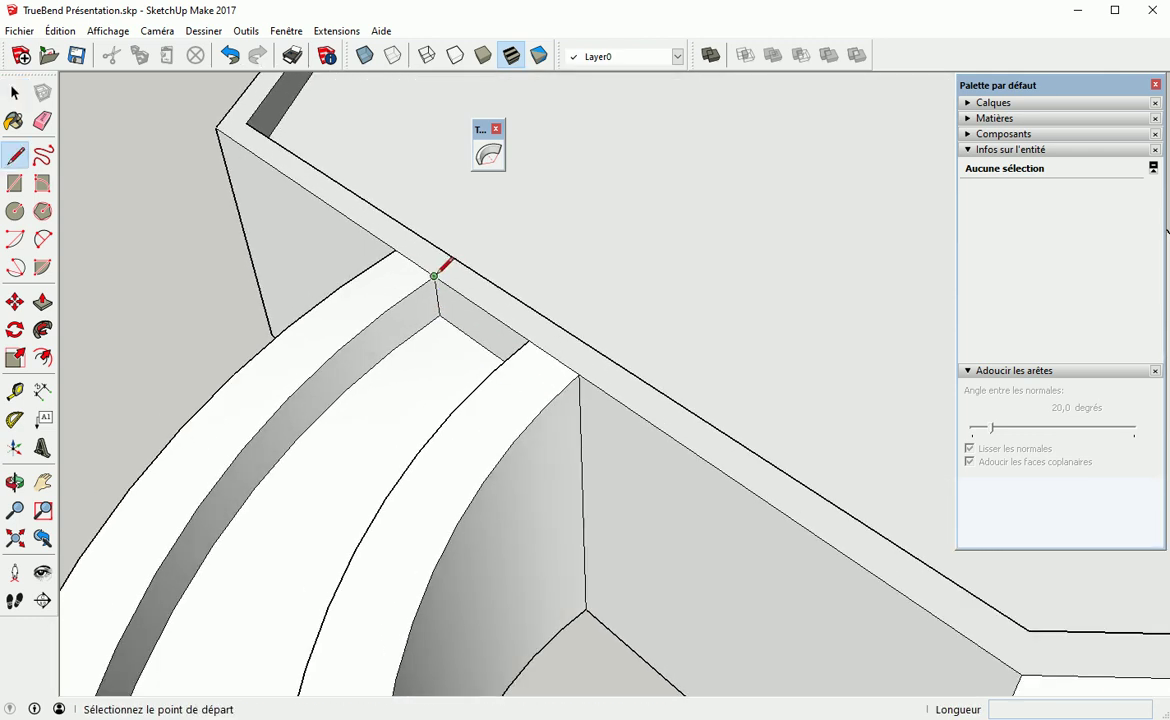
{"action": "left_click", "coordinate": [434, 276]}
{"action": "left_click", "coordinate": [462, 264]}
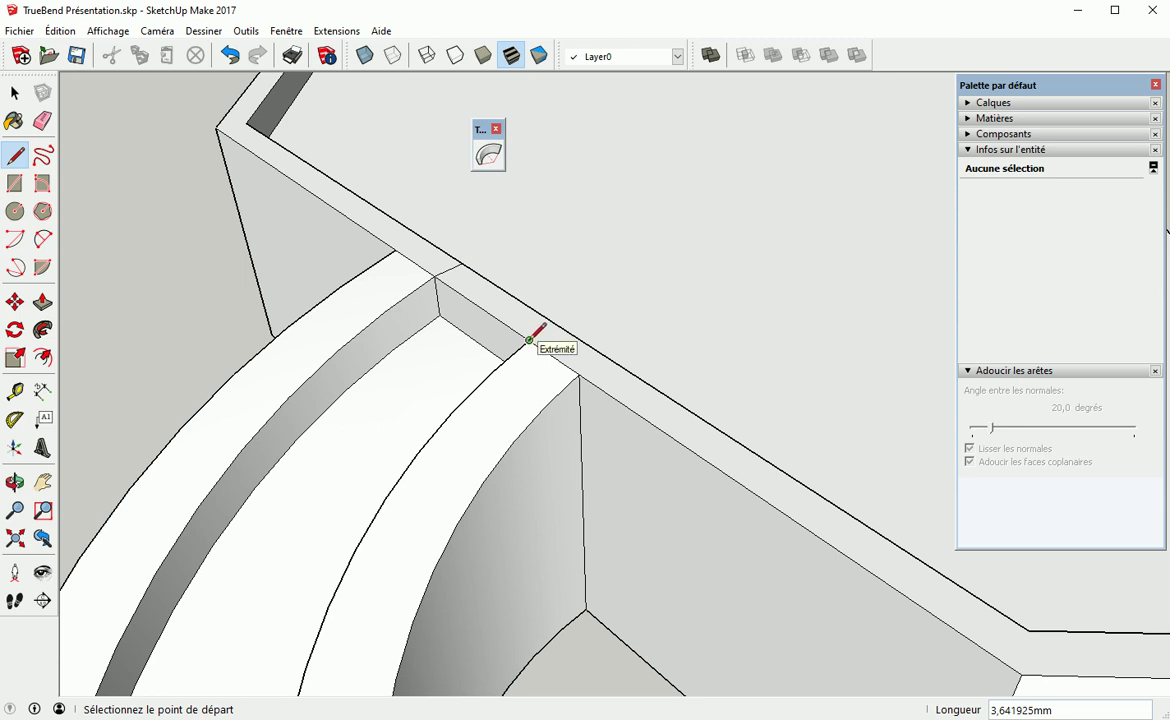
Draw a second line across the rim at the ramp channel's other side and push the section between the lines down 5 mm
{"action": "left_click", "coordinate": [529, 340]}
{"action": "left_click", "coordinate": [560, 326]}
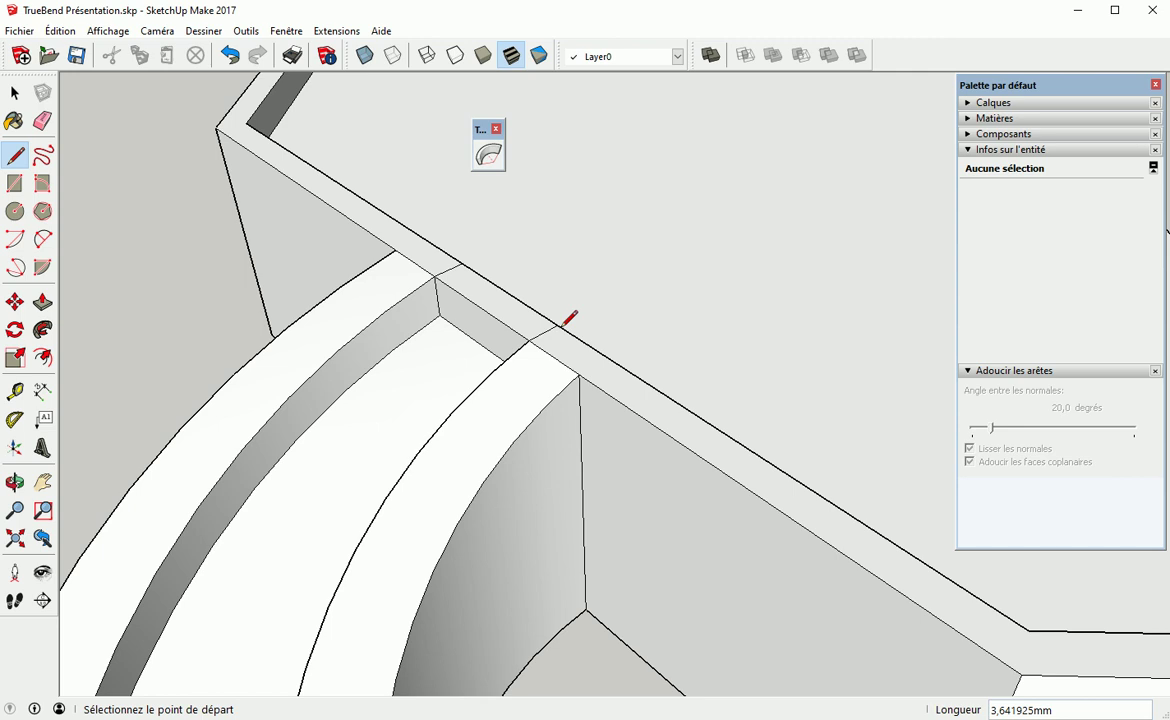
{"action": "key", "text": "p"}
{"action": "left_click", "coordinate": [509, 313]}
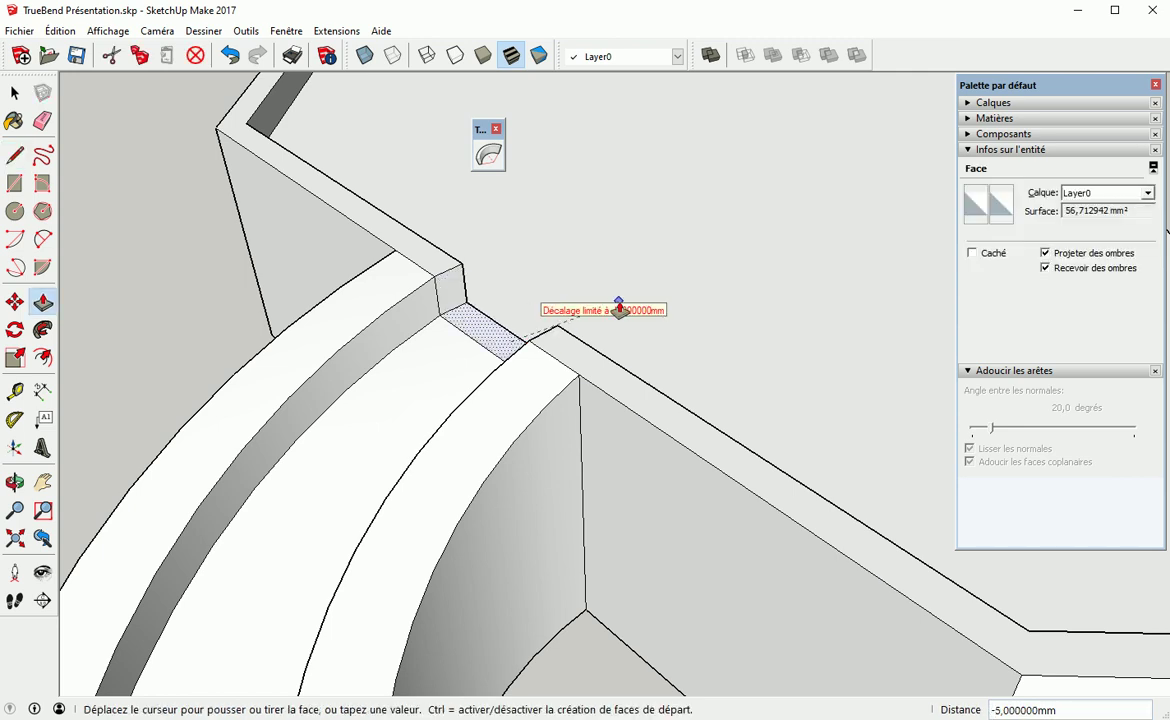
{"action": "left_click", "coordinate": [508, 335]}
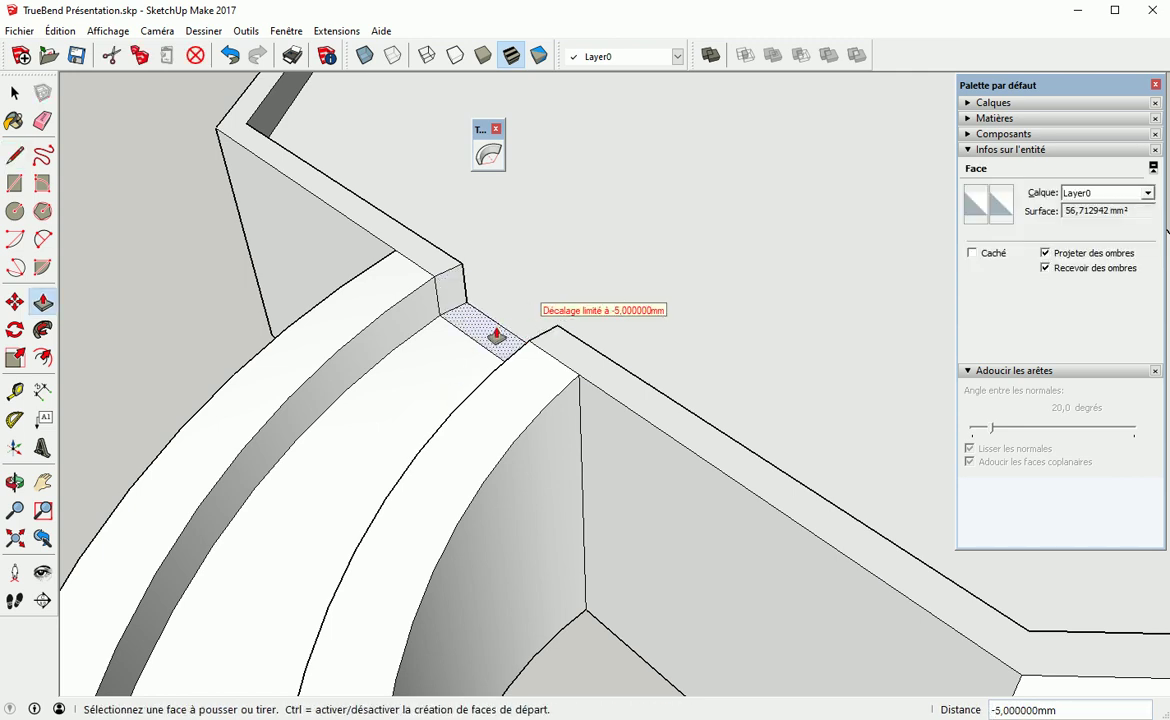
Soften the edge where the ramp's channel meets the platform floor at the rim opening
{"action": "key", "text": "e"}
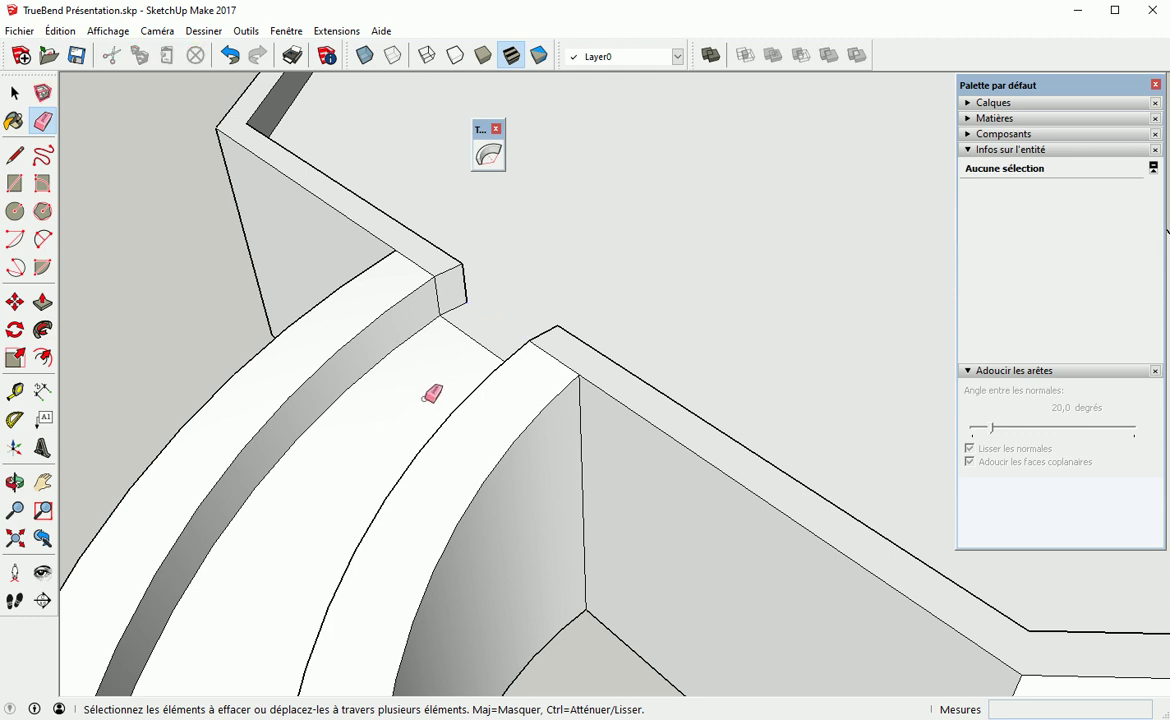
{"action": "middle_click_drag", "start_coordinate": [432, 335], "coordinate": [440, 357]}
{"action": "left_click", "coordinate": [472, 341]}
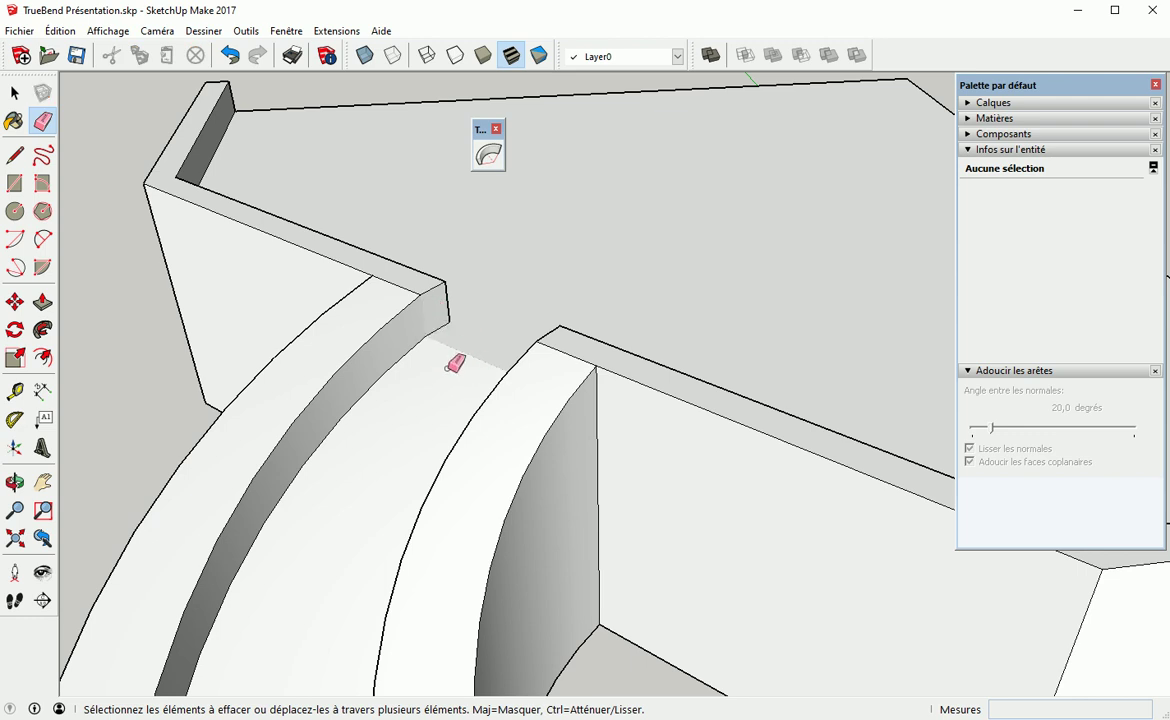
Hide the ramp's curved inner side surface to expose the inside of the junction
{"action": "key", "text": "space"}
{"action": "middle_click_drag", "start_coordinate": [491, 399], "coordinate": [451, 328]}
{"action": "right_click", "coordinate": [492, 484]}
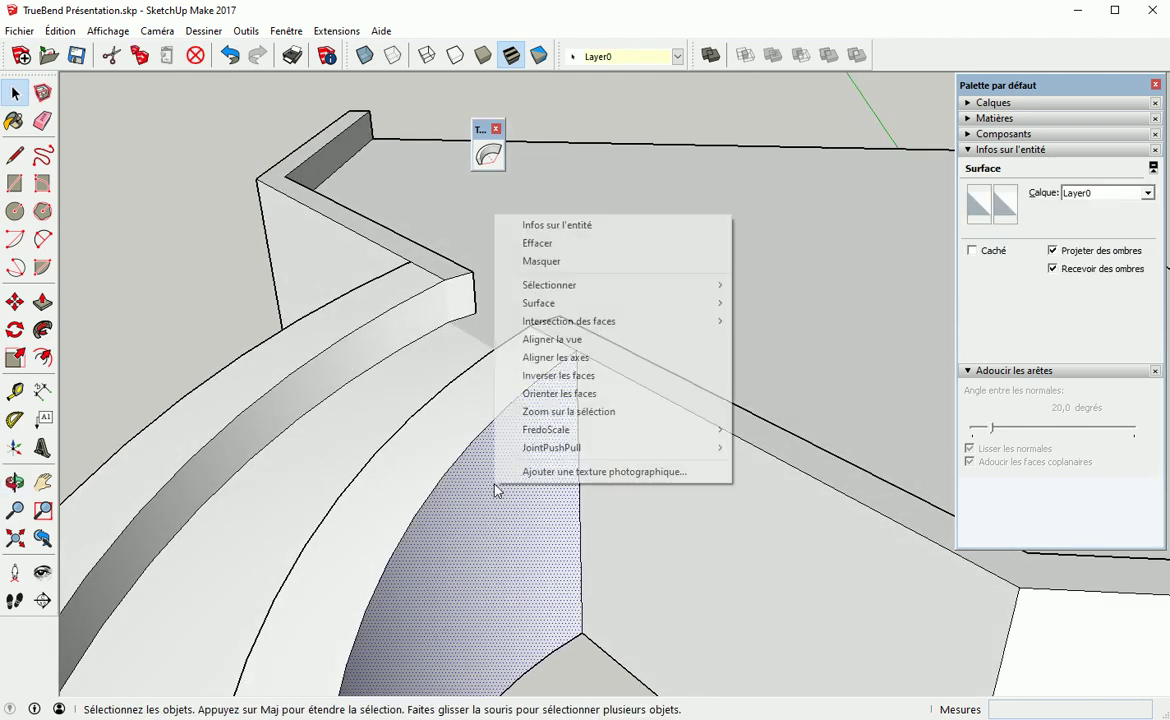
{"action": "left_click", "coordinate": [541, 262]}
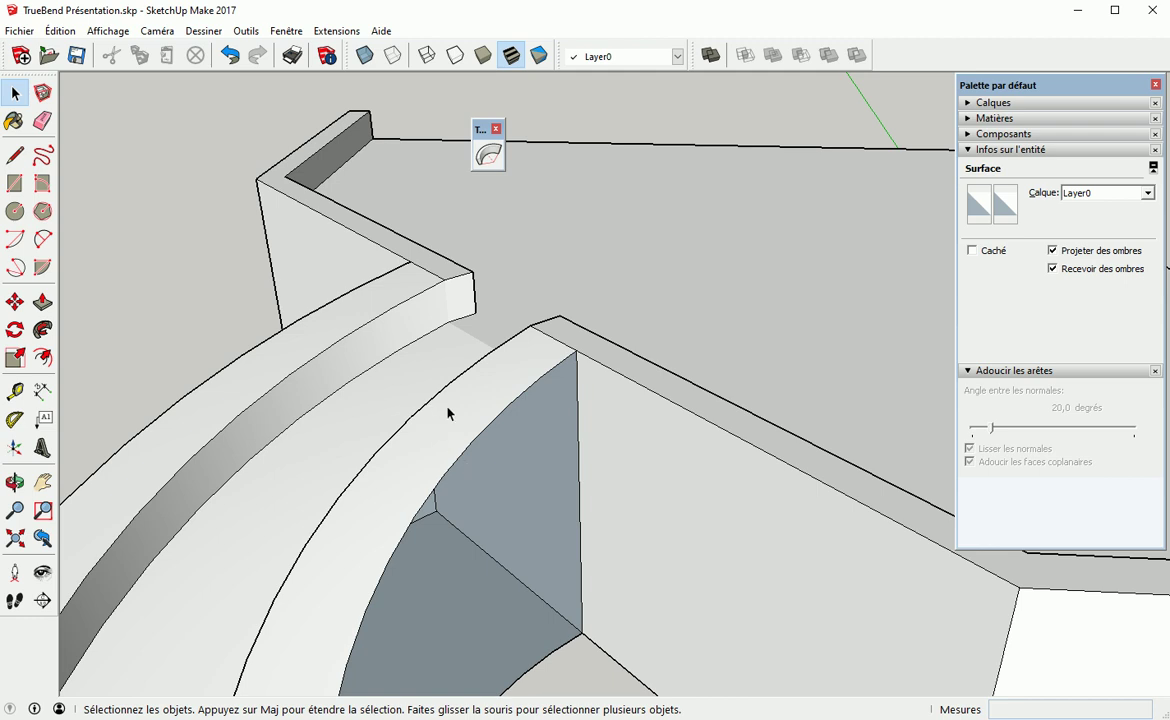
Delete the internal wall face between the ramp and the platform, and bring the hidden ramp side surface back
{"action": "middle_click_drag", "start_coordinate": [432, 408], "coordinate": [518, 463]}
{"action": "left_click", "coordinate": [518, 463]}
{"action": "key", "text": "Delete"}
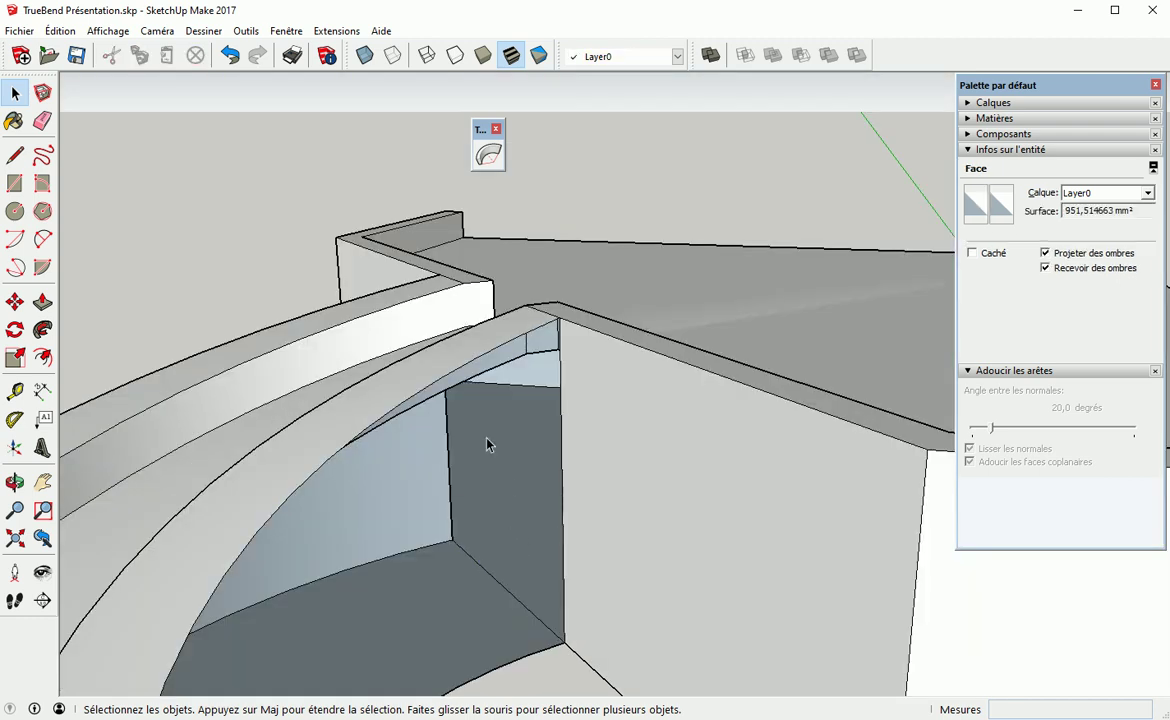
{"action": "scroll", "coordinate": [495, 448], "scroll_direction": "up", "scroll_amount": 2}
{"action": "key", "text": "ctrl+z"}
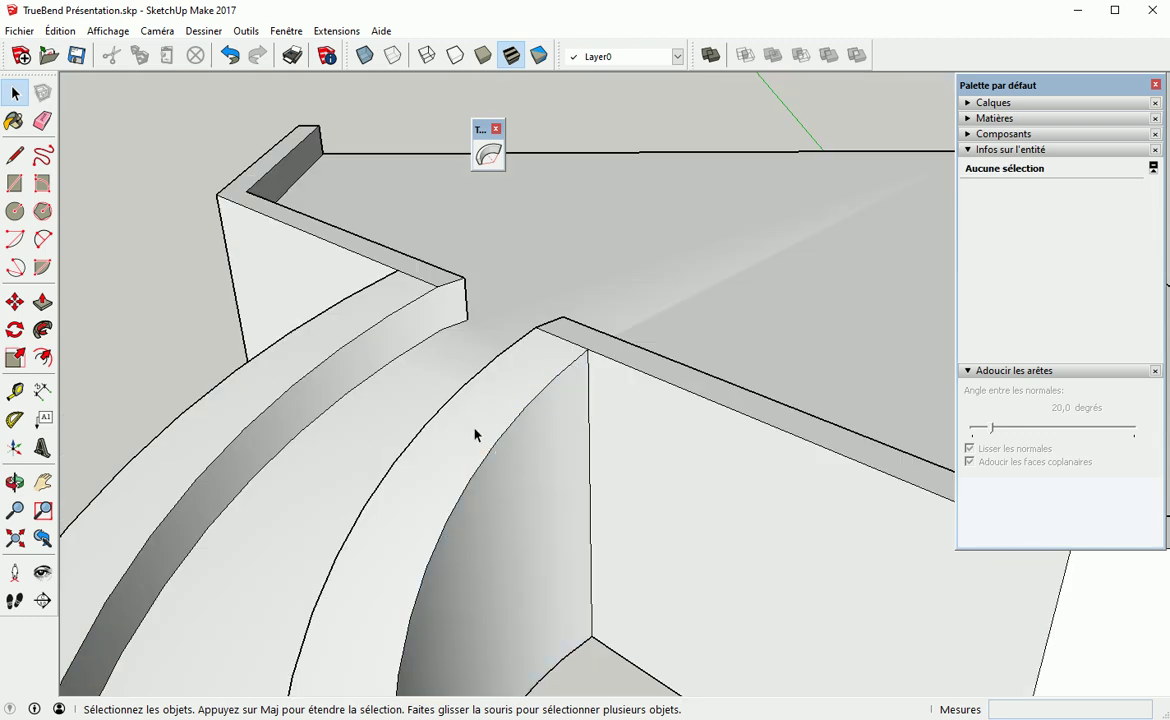
Soften the vertical edge on the channel's side wall where the ramp joins the rim opening
{"action": "scroll", "coordinate": [476, 436], "scroll_direction": "up", "scroll_amount": 1}
{"action": "middle_click_drag", "start_coordinate": [462, 436], "coordinate": [633, 487]}
{"action": "key", "text": "e"}
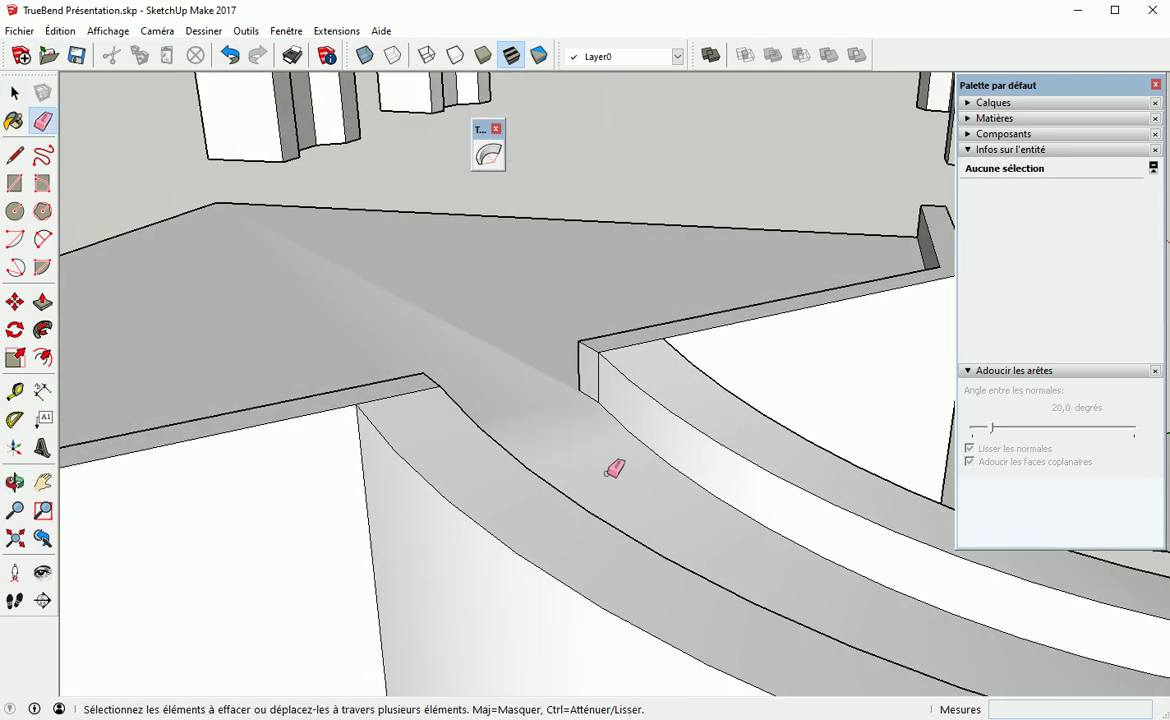
{"action": "mouse_move", "coordinate": [596, 399]}
{"action": "left_mouse_down", "text": "ctrl"}
{"action": "mouse_move", "coordinate": [606, 375]}
{"action": "mouse_move", "coordinate": [593, 446]}
{"action": "left_mouse_up", "text": "ctrl"}
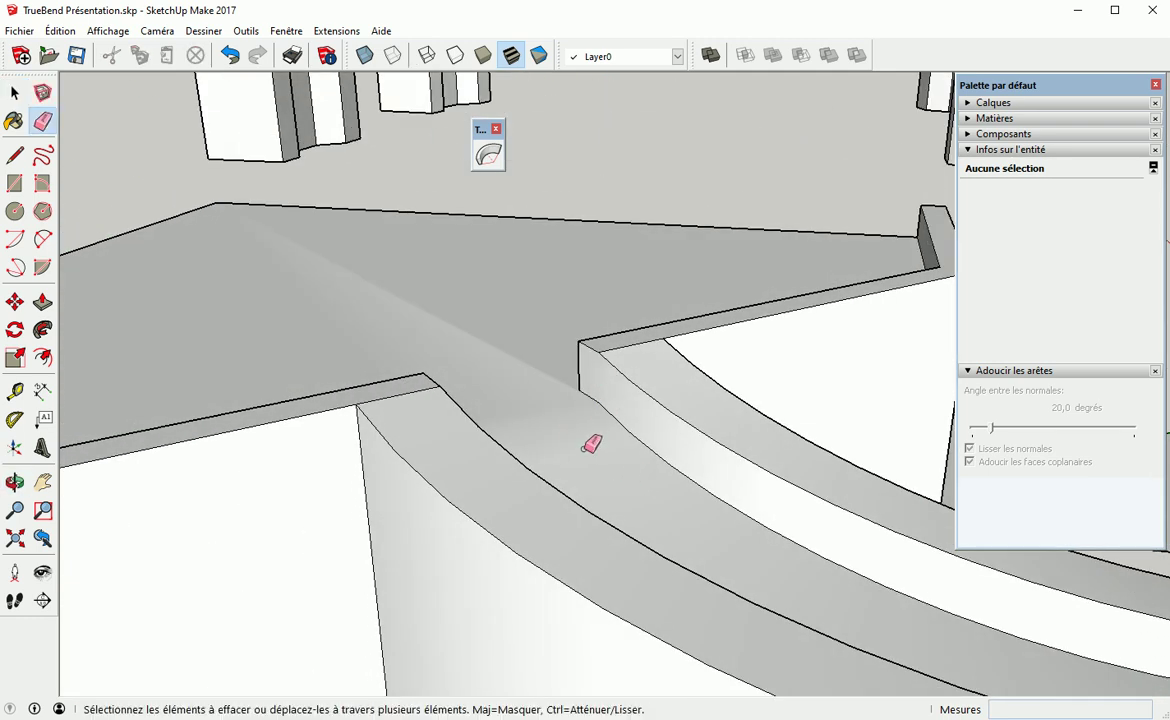
Draw a line about 15.6 mm long across the channel at the platform junction and soften it
{"action": "mouse_move", "coordinate": [565, 400]}
{"action": "middle_mouse_down"}
{"action": "mouse_move", "coordinate": [467, 449]}
{"action": "mouse_move", "coordinate": [389, 441]}
{"action": "mouse_move", "coordinate": [455, 417]}
{"action": "mouse_move", "coordinate": [445, 378]}
{"action": "middle_mouse_up"}
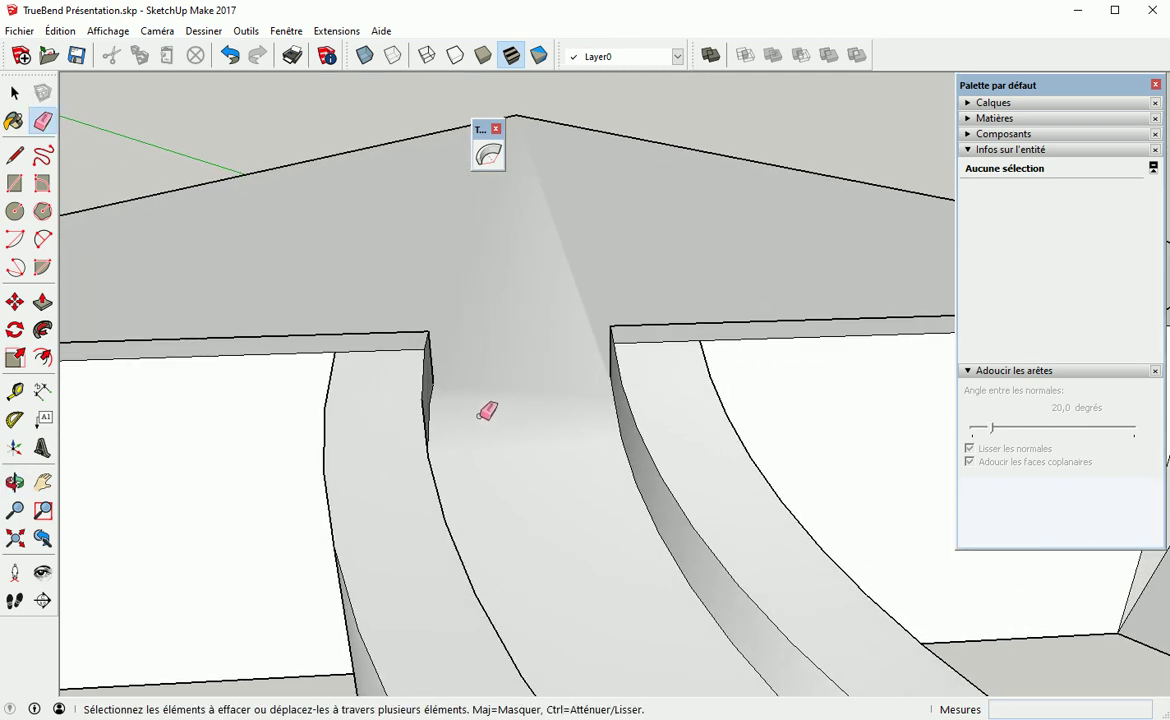
{"action": "key", "text": "l"}
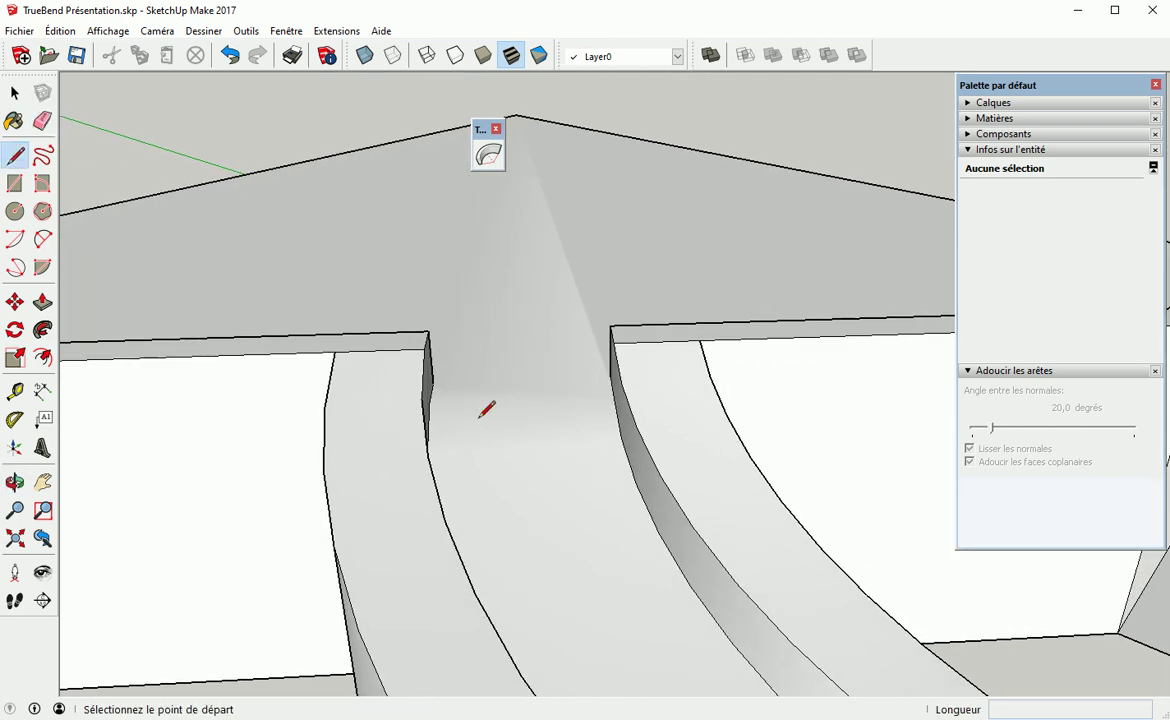
{"action": "left_click", "coordinate": [433, 384]}
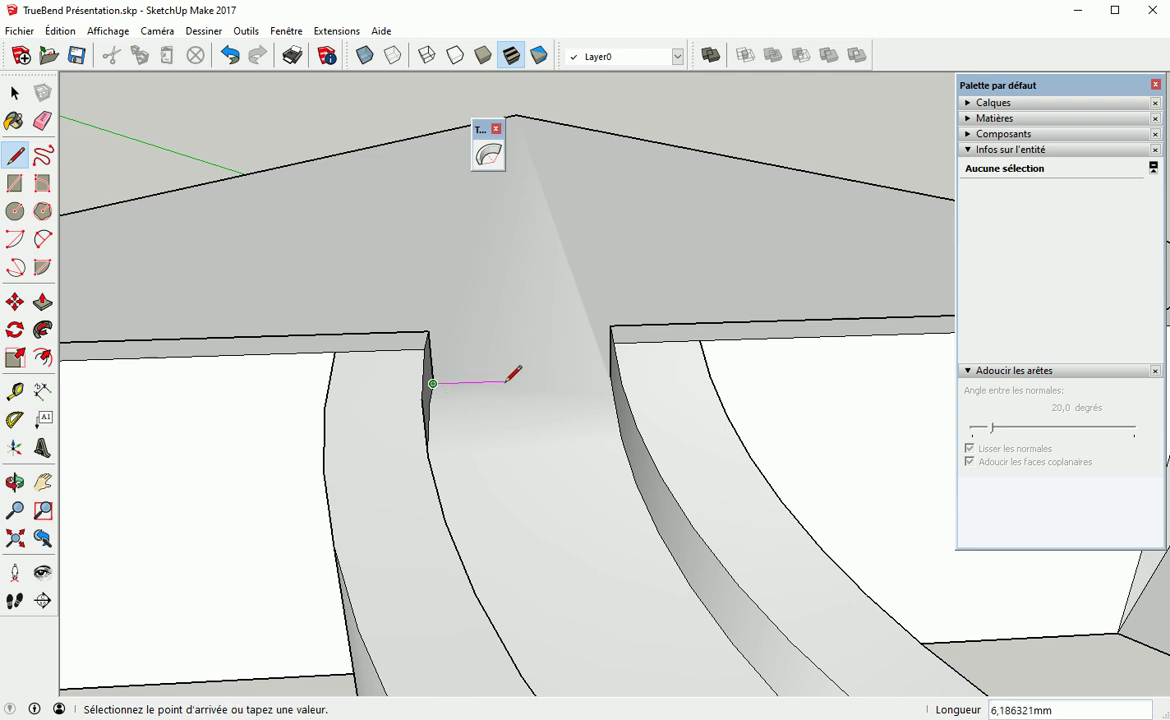
{"action": "left_click", "coordinate": [611, 377]}
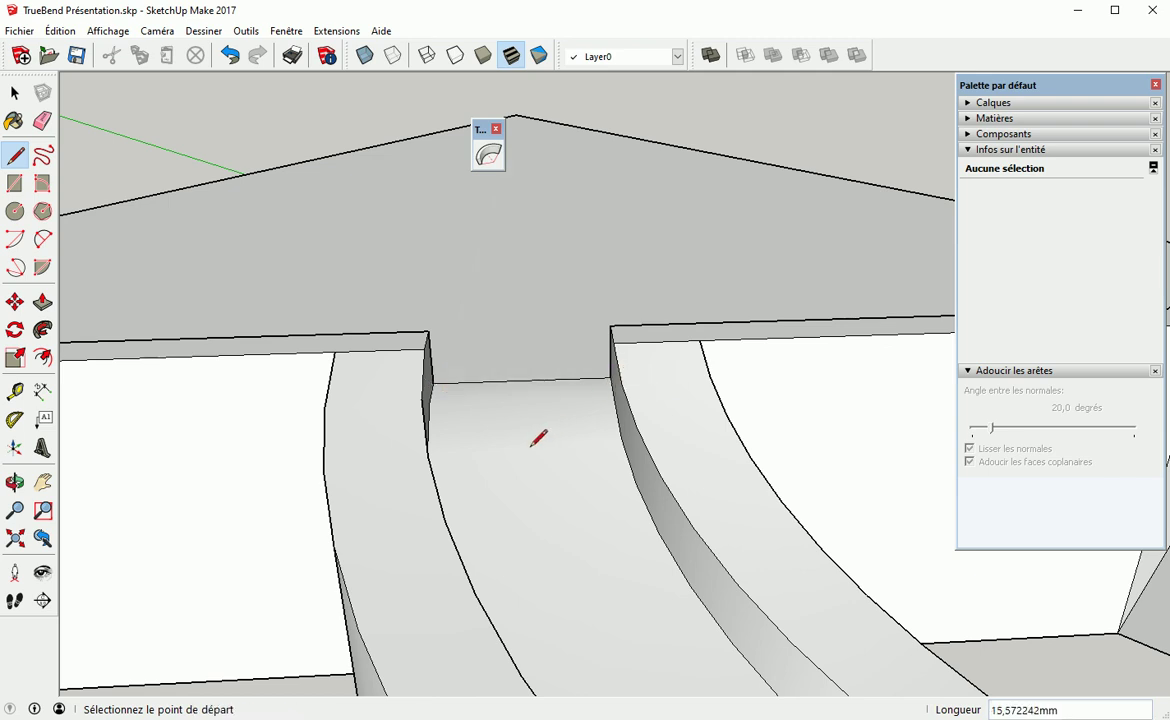
{"action": "key", "text": "e"}
{"action": "left_click", "coordinate": [533, 380]}
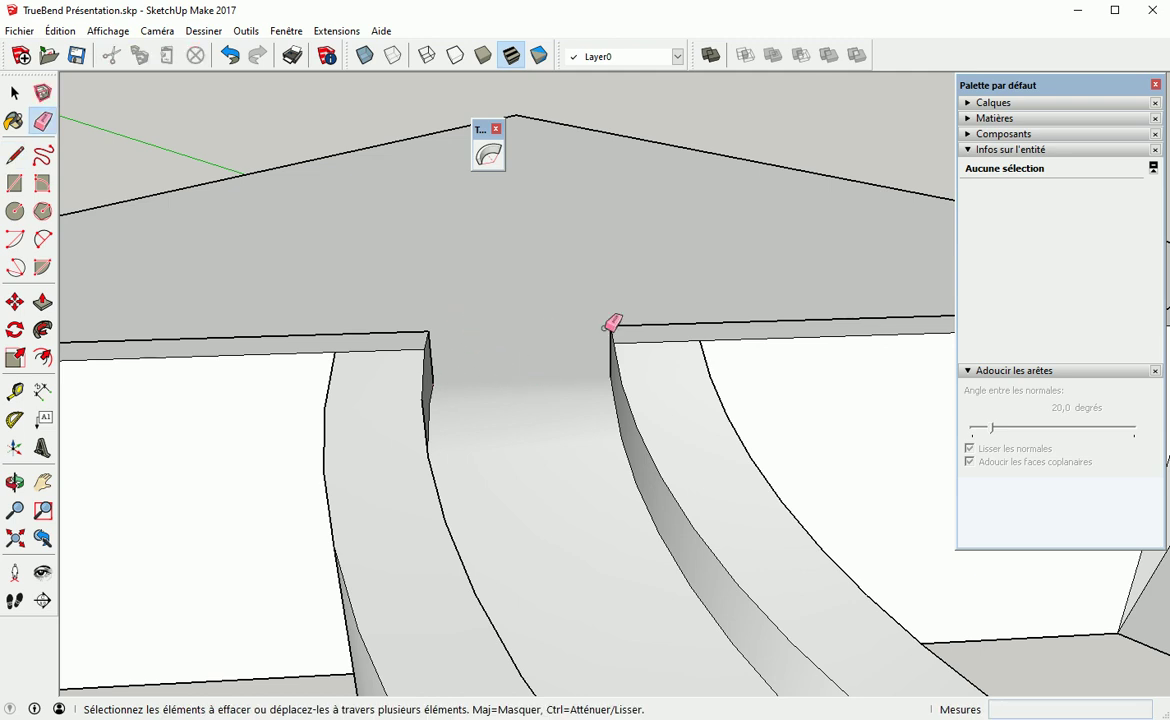
Delete the whole finished platform and curved ramp model with all its connected geometry
{"action": "scroll", "coordinate": [477, 307], "scroll_direction": "down", "scroll_amount": 2}
{"action": "scroll", "coordinate": [551, 431], "scroll_direction": "down", "scroll_amount": 4}
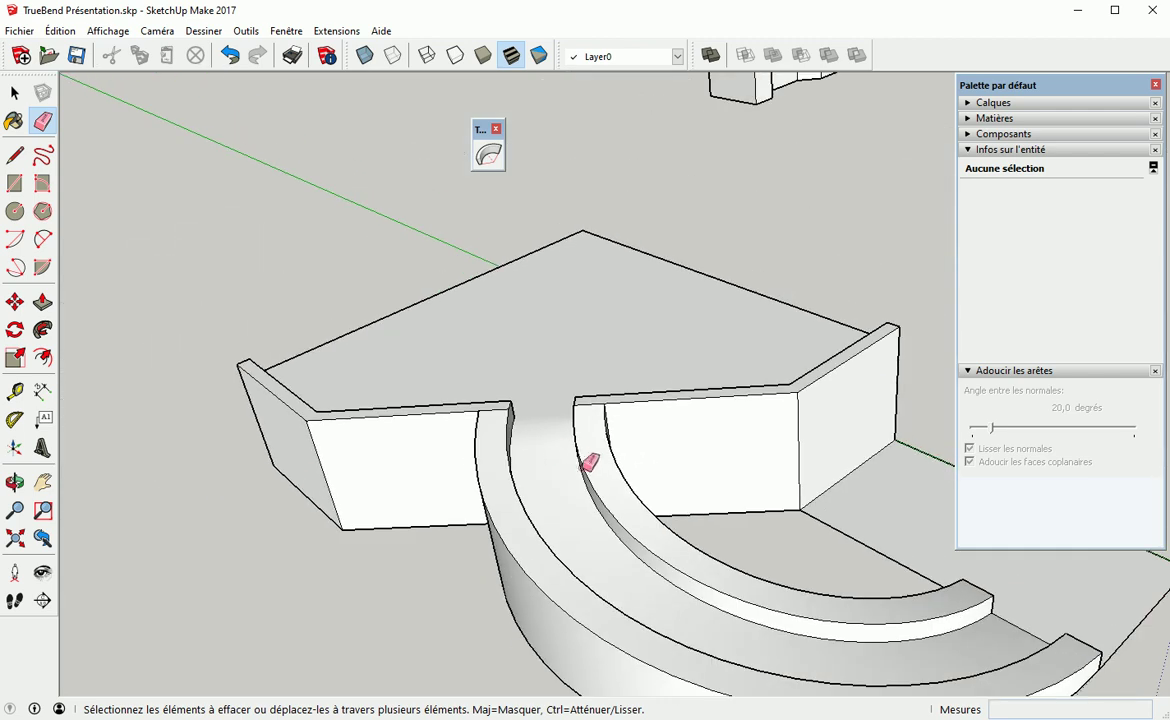
{"action": "scroll", "coordinate": [578, 397], "scroll_direction": "up", "scroll_amount": 1}
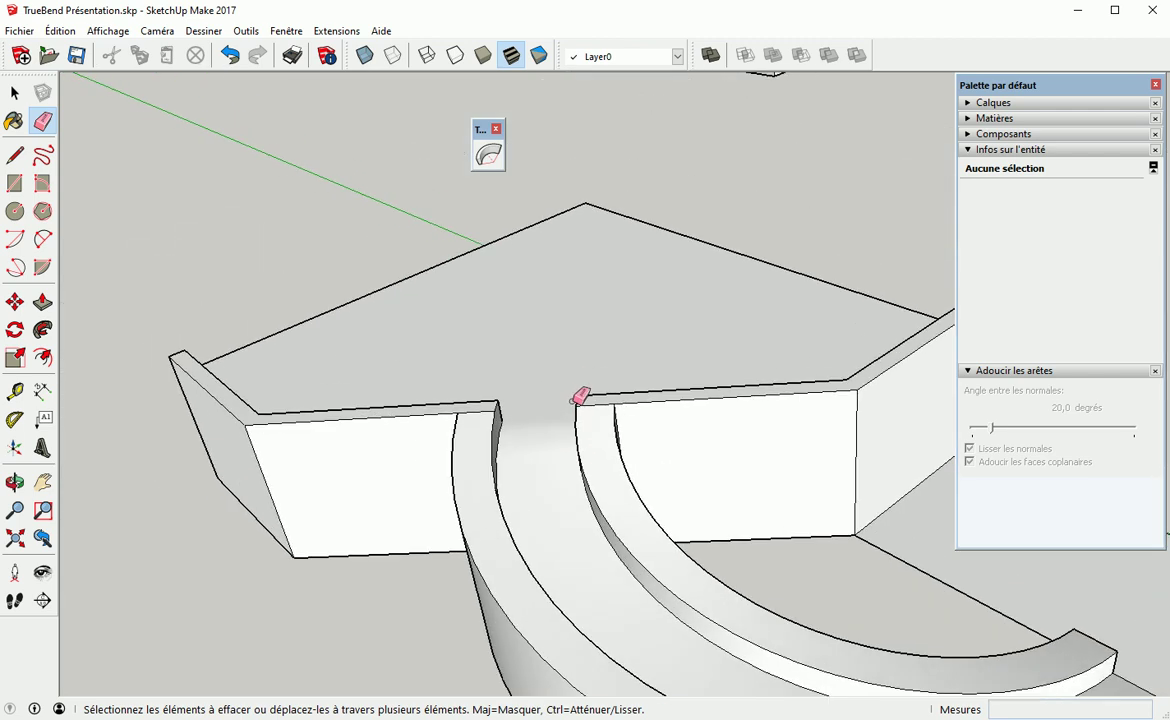
{"action": "scroll", "coordinate": [578, 397], "scroll_direction": "down", "scroll_amount": 3}
{"action": "middle_click_drag", "start_coordinate": [744, 488], "coordinate": [261, 386]}
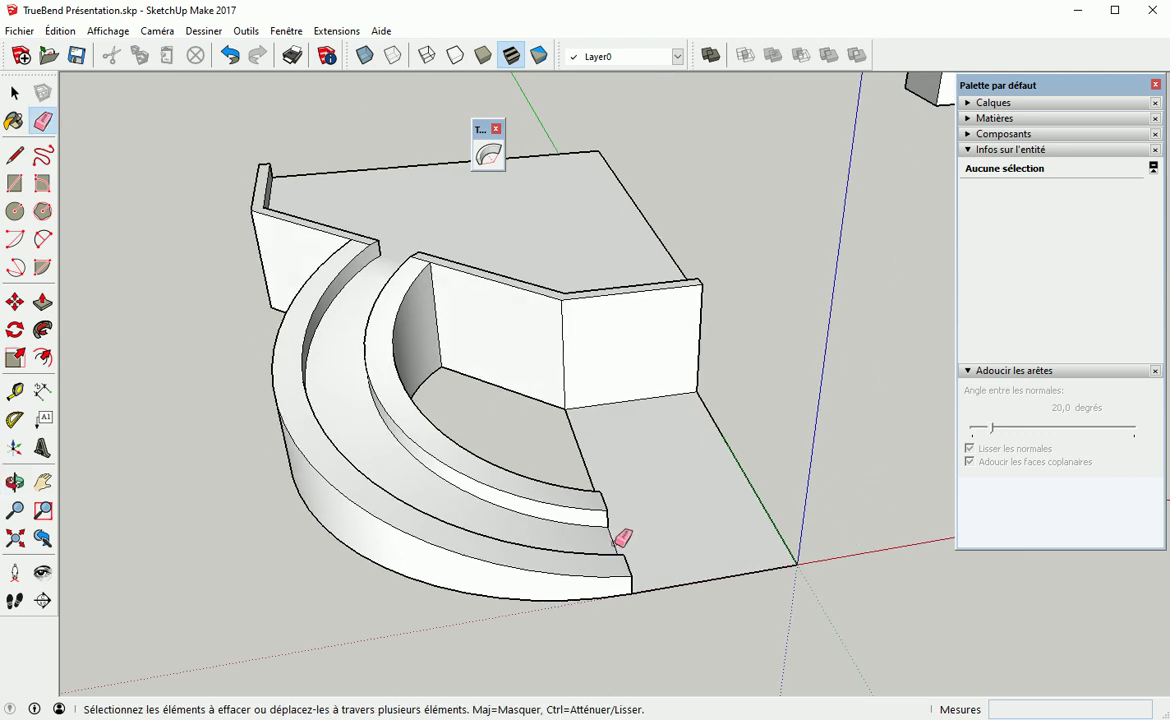
{"action": "mouse_move", "coordinate": [718, 530]}
{"action": "middle_mouse_down"}
{"action": "mouse_move", "coordinate": [635, 543]}
{"action": "mouse_move", "coordinate": [556, 533]}
{"action": "middle_mouse_up"}
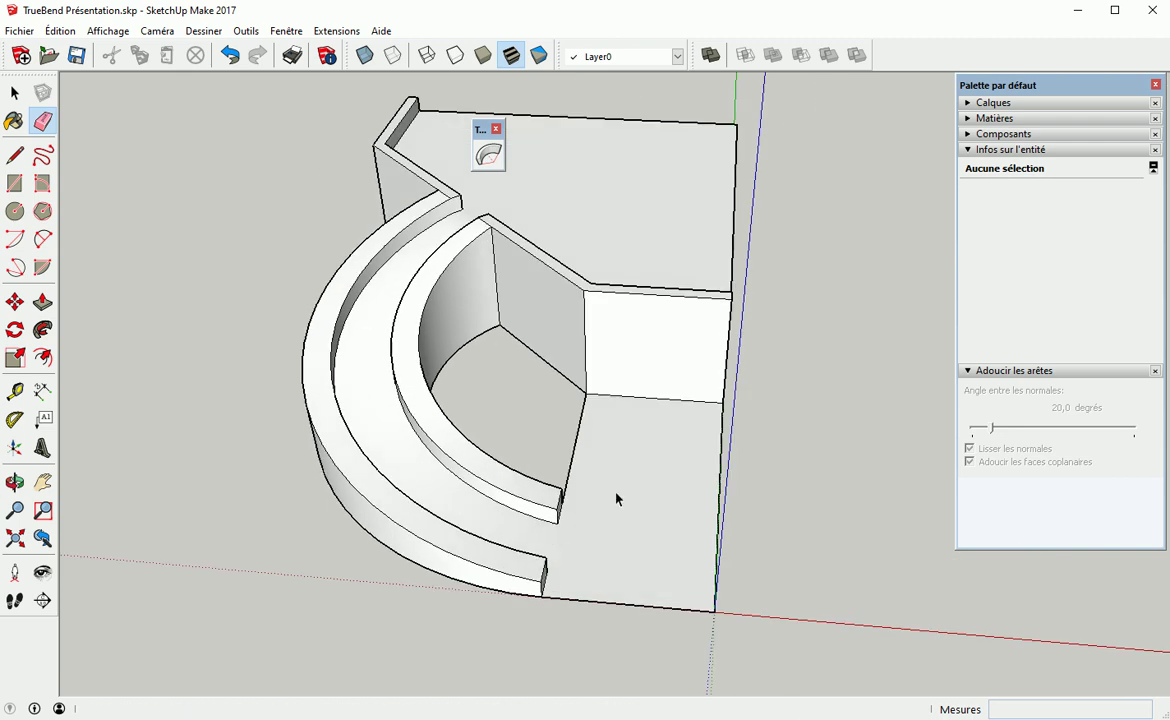
{"action": "key", "text": "space"}
{"action": "scroll", "coordinate": [622, 463], "scroll_direction": "down", "scroll_amount": 2}
{"action": "scroll", "coordinate": [622, 463], "scroll_direction": "down", "scroll_amount": 1}
{"action": "triple_click", "coordinate": [614, 319]}
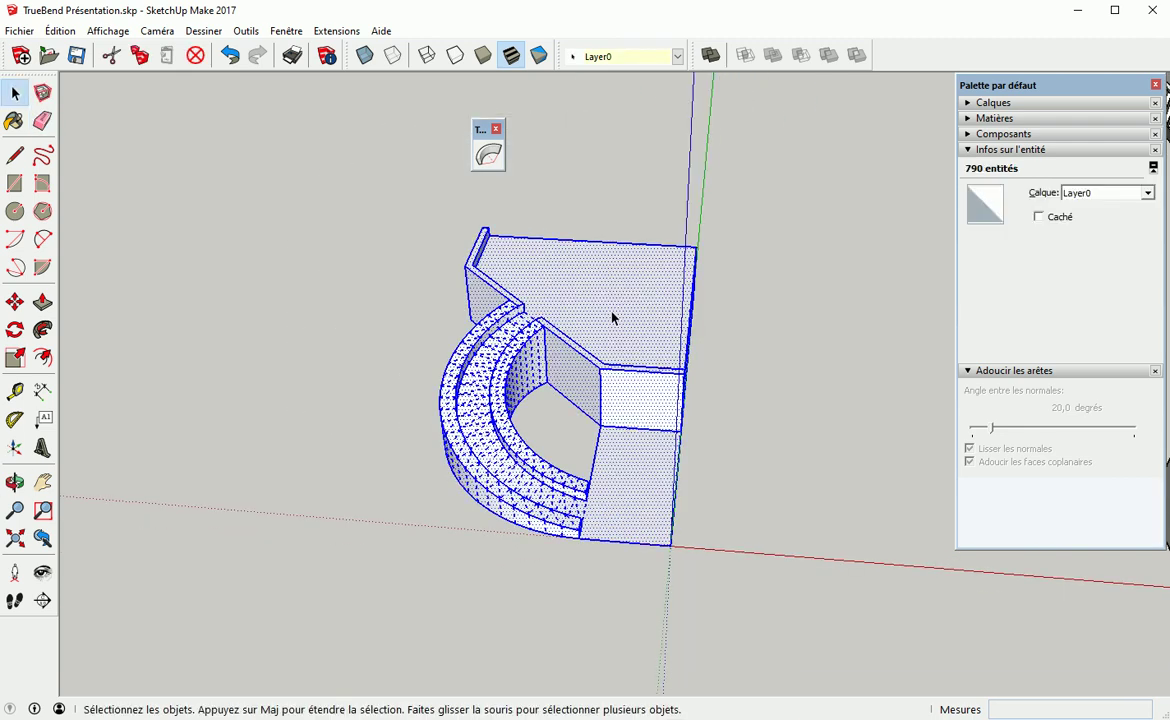
{"action": "key", "text": "Delete"}
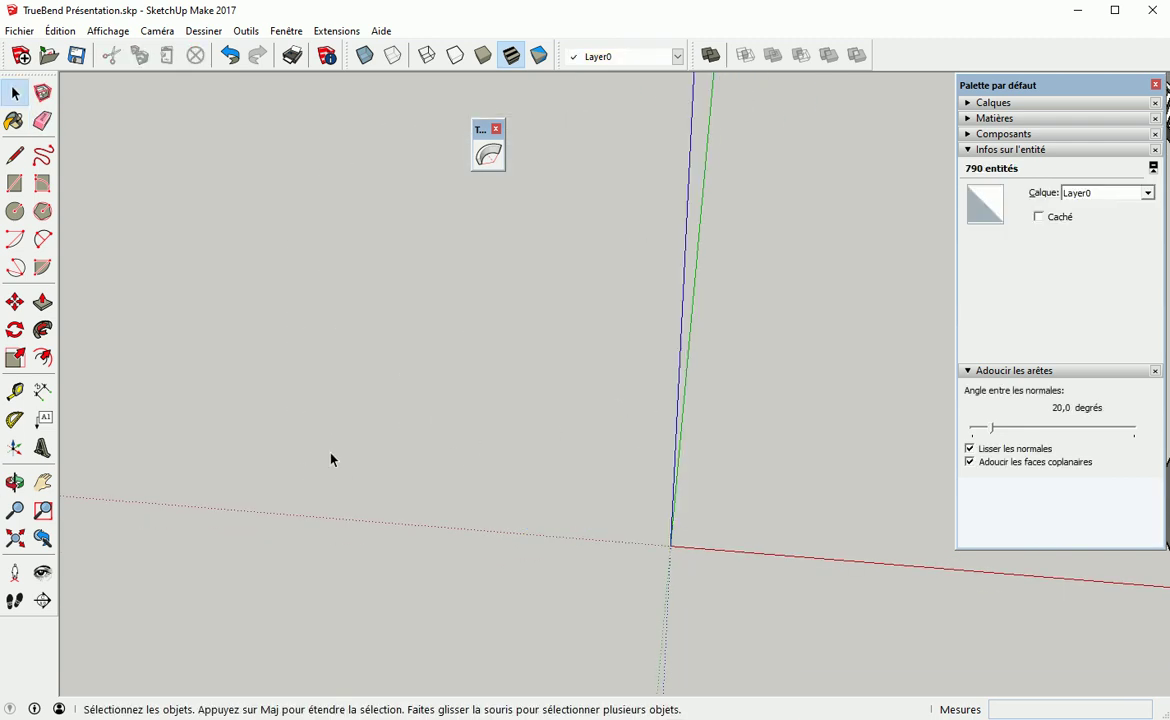
Switch to the next scene with the two road bridges and delete the curved bridge
{"action": "key", "text": "Page_Down"}
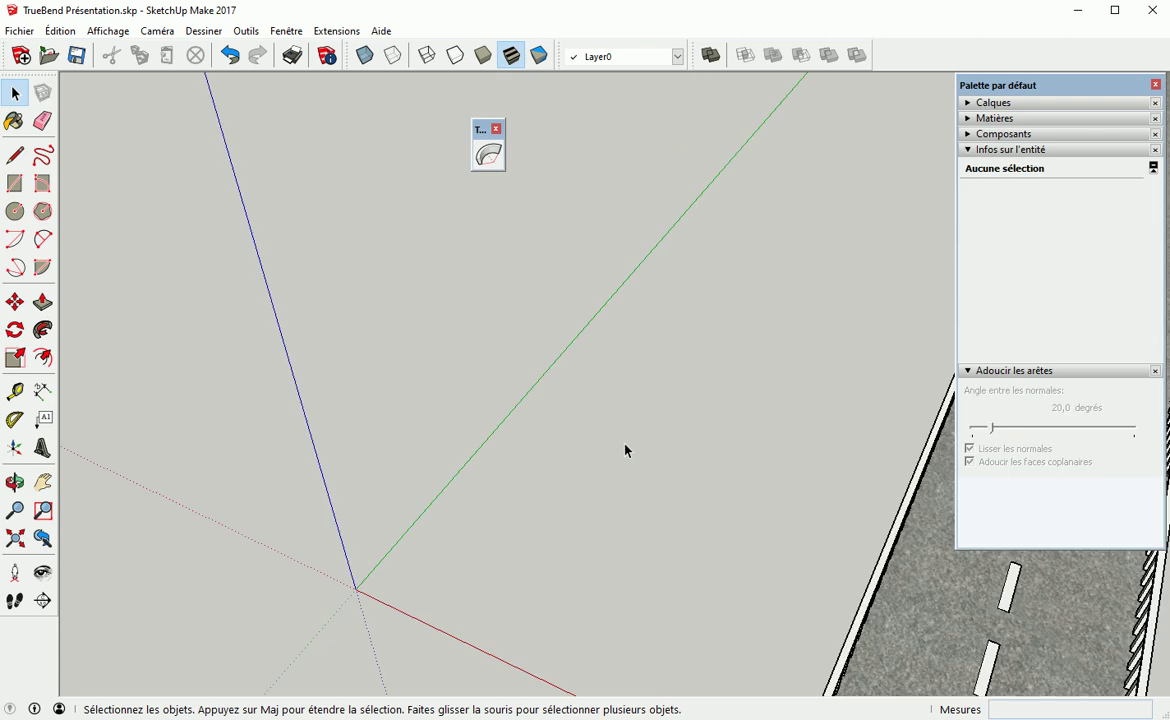
{"action": "middle_click_drag", "start_coordinate": [692, 480], "coordinate": [676, 522]}
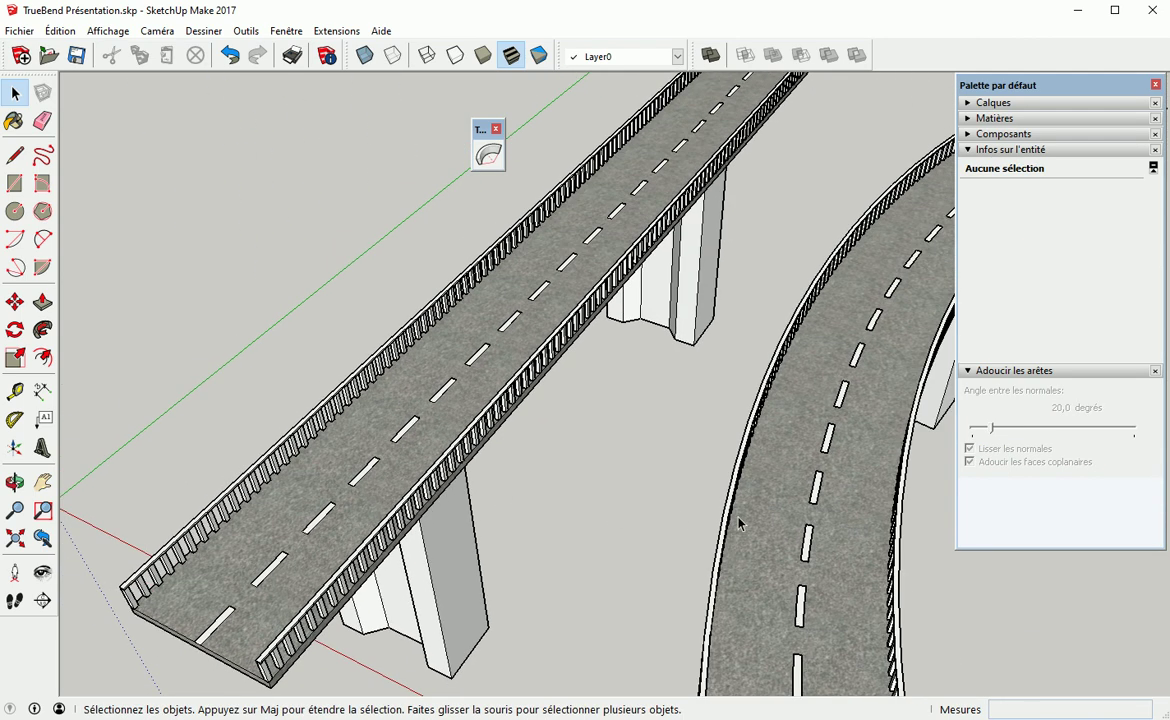
{"action": "scroll", "coordinate": [772, 520], "scroll_direction": "down", "scroll_amount": 3}
{"action": "middle_click_drag", "start_coordinate": [772, 520], "coordinate": [612, 335]}
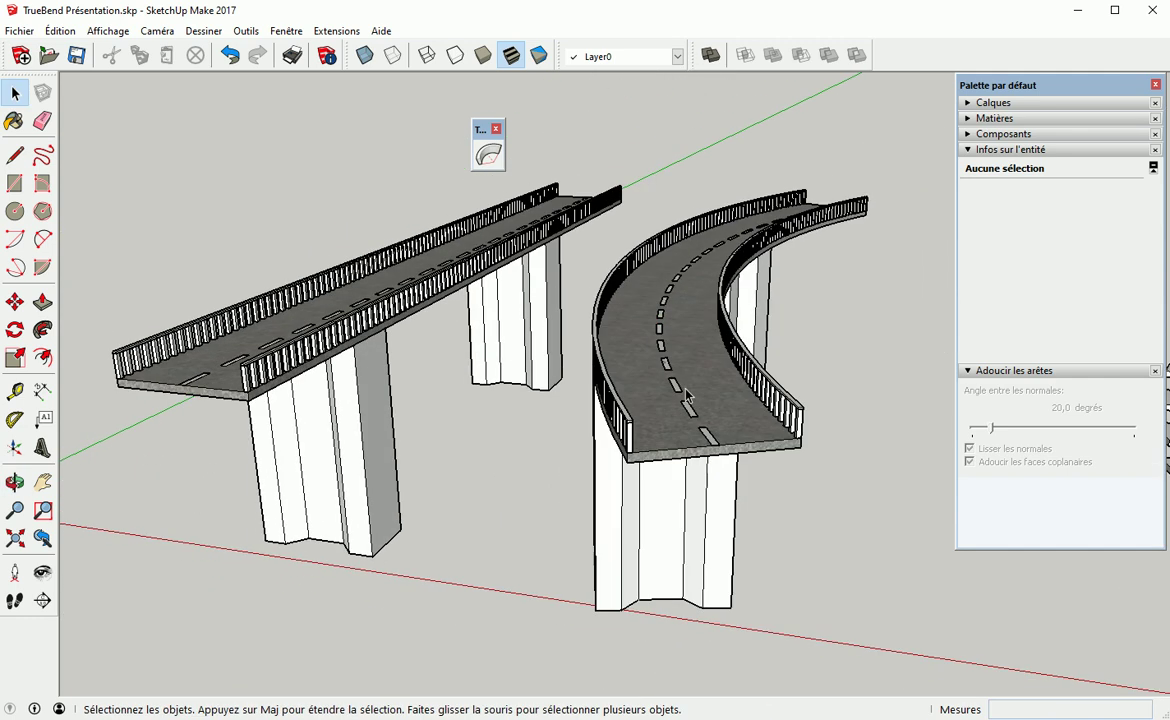
{"action": "left_click", "coordinate": [660, 459]}
{"action": "key", "text": "Delete"}
{"action": "middle_click_drag", "start_coordinate": [533, 473], "coordinate": [642, 501]}
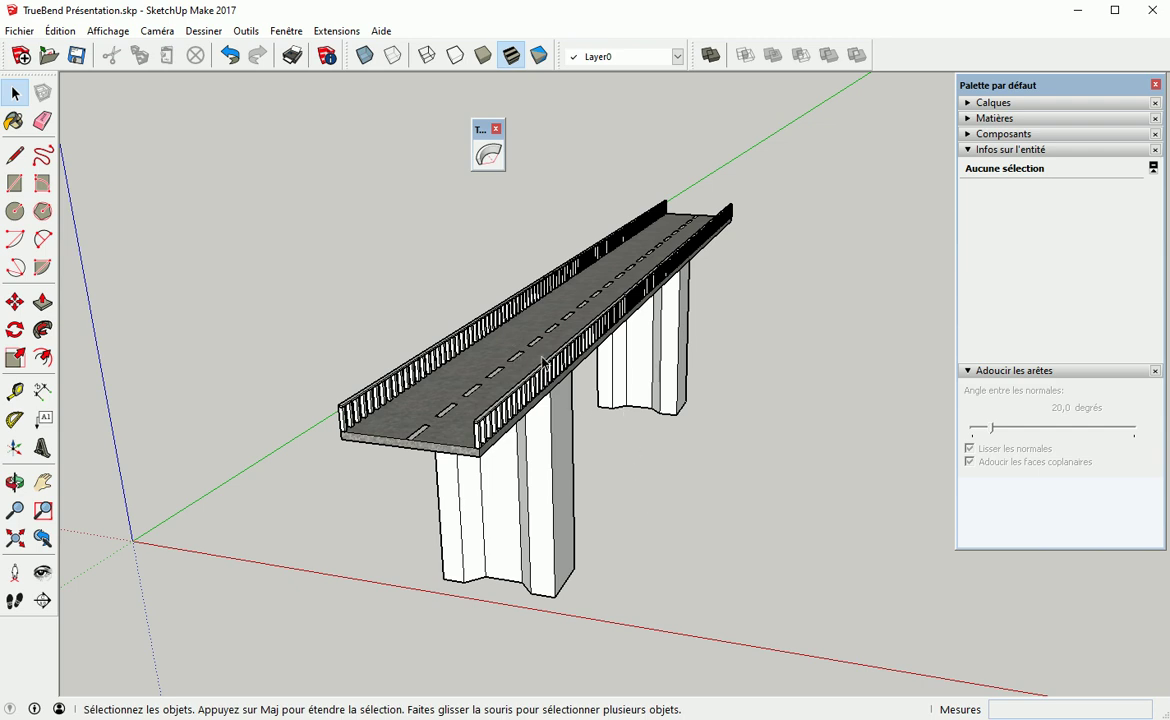
{"action": "middle_click_drag", "start_coordinate": [479, 327], "coordinate": [551, 381]}
{"action": "left_click", "coordinate": [515, 320]}
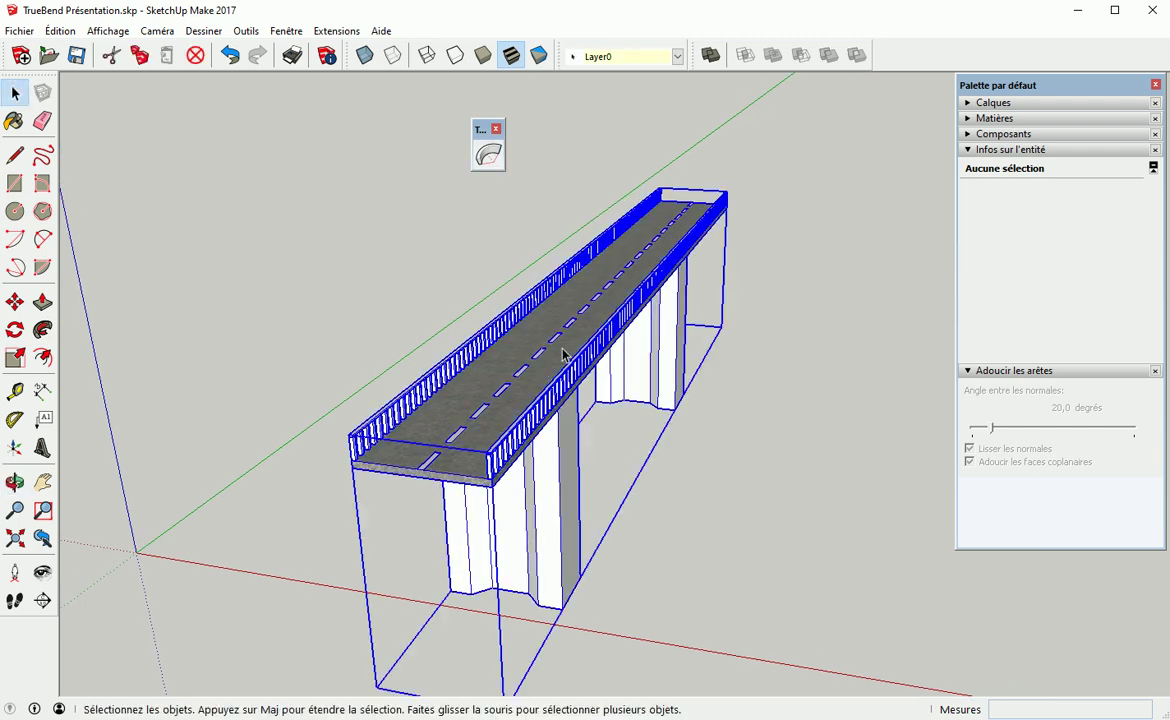
{"action": "left_click", "coordinate": [490, 156]}
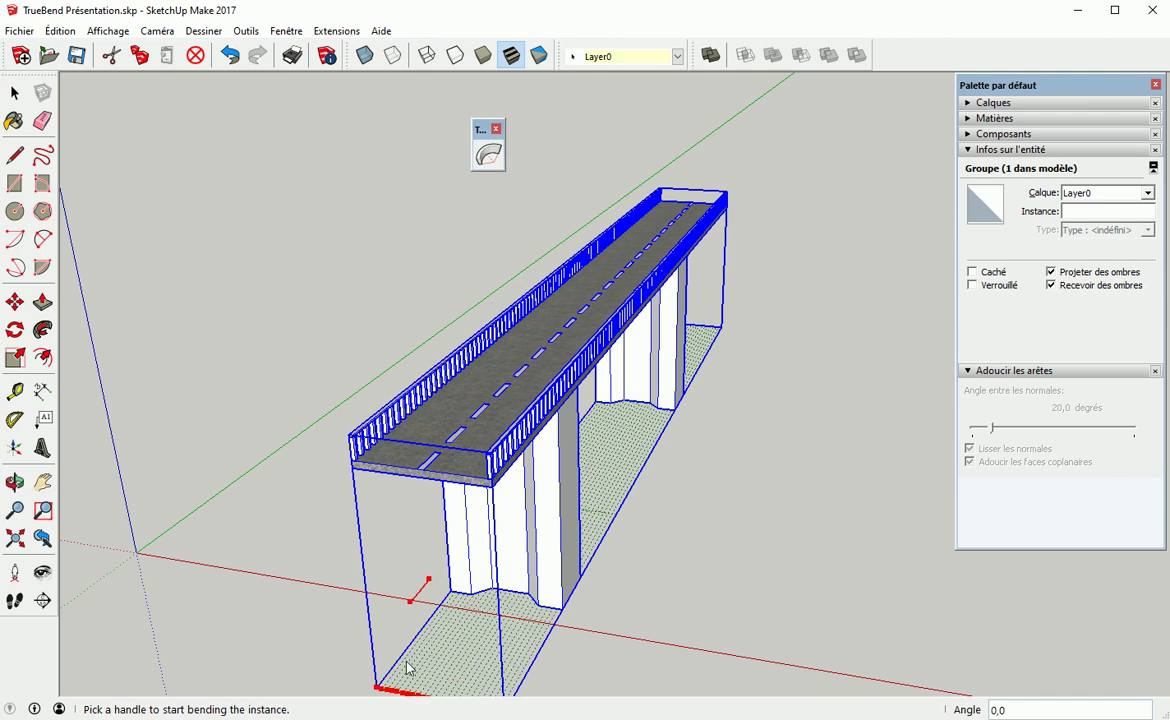
{"action": "key", "text": "space"}
{"action": "left_click", "coordinate": [737, 537]}
Open the straight bridge group, redefine its axes with the red axis running along the bridge's length, and close the group
{"action": "double_click", "coordinate": [657, 367]}
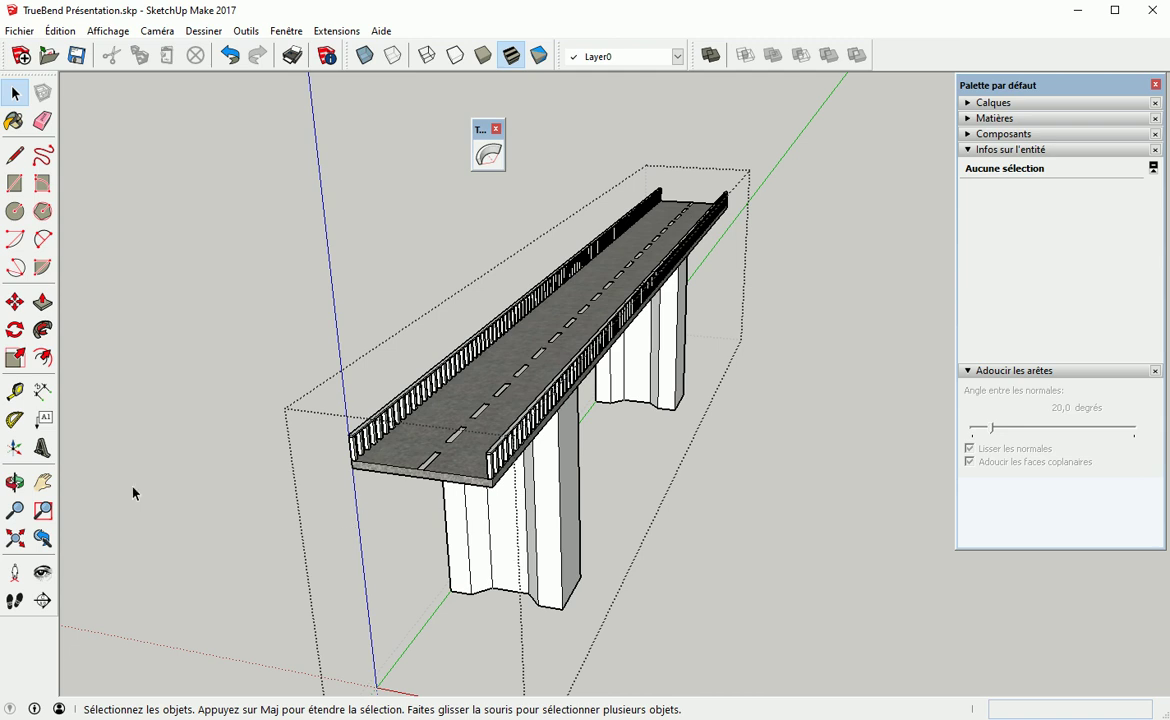
{"action": "middle_click_drag", "start_coordinate": [321, 548], "coordinate": [72, 390]}
{"action": "middle_click_drag", "start_coordinate": [373, 504], "coordinate": [401, 508]}
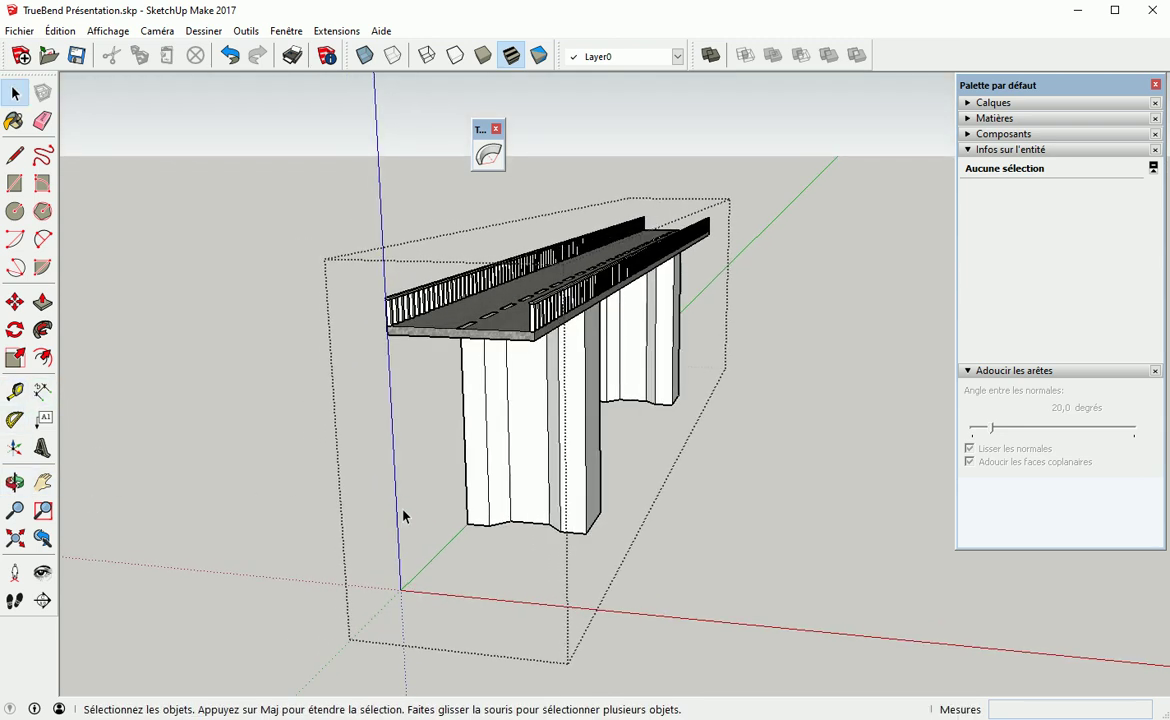
{"action": "left_click", "coordinate": [15, 448]}
{"action": "left_click", "coordinate": [283, 560]}
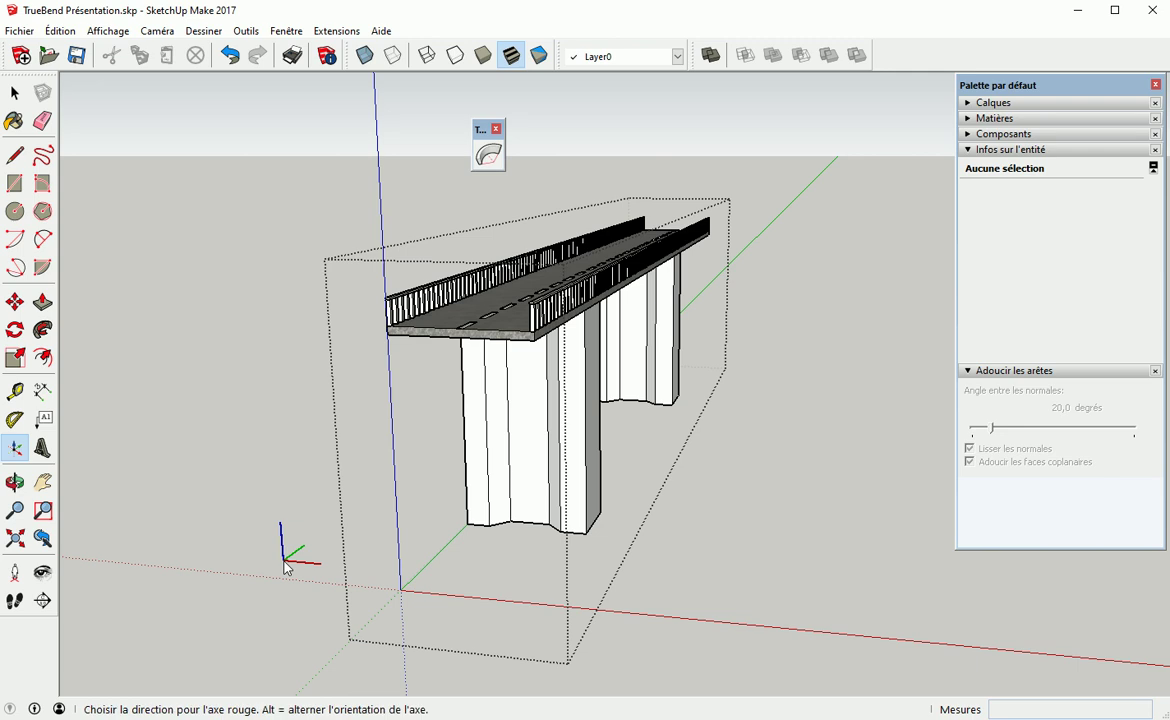
{"action": "left_click", "coordinate": [346, 526]}
{"action": "left_click", "coordinate": [345, 522]}
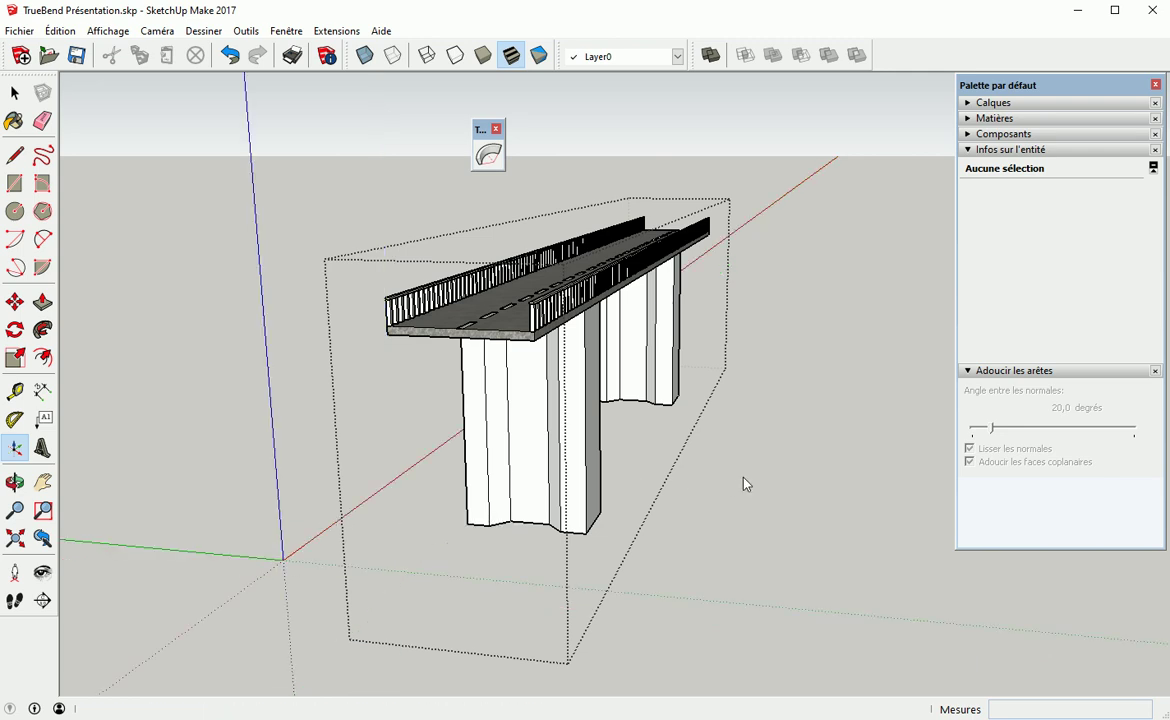
{"action": "key", "text": "space"}
{"action": "key", "text": "ctrl+z"}
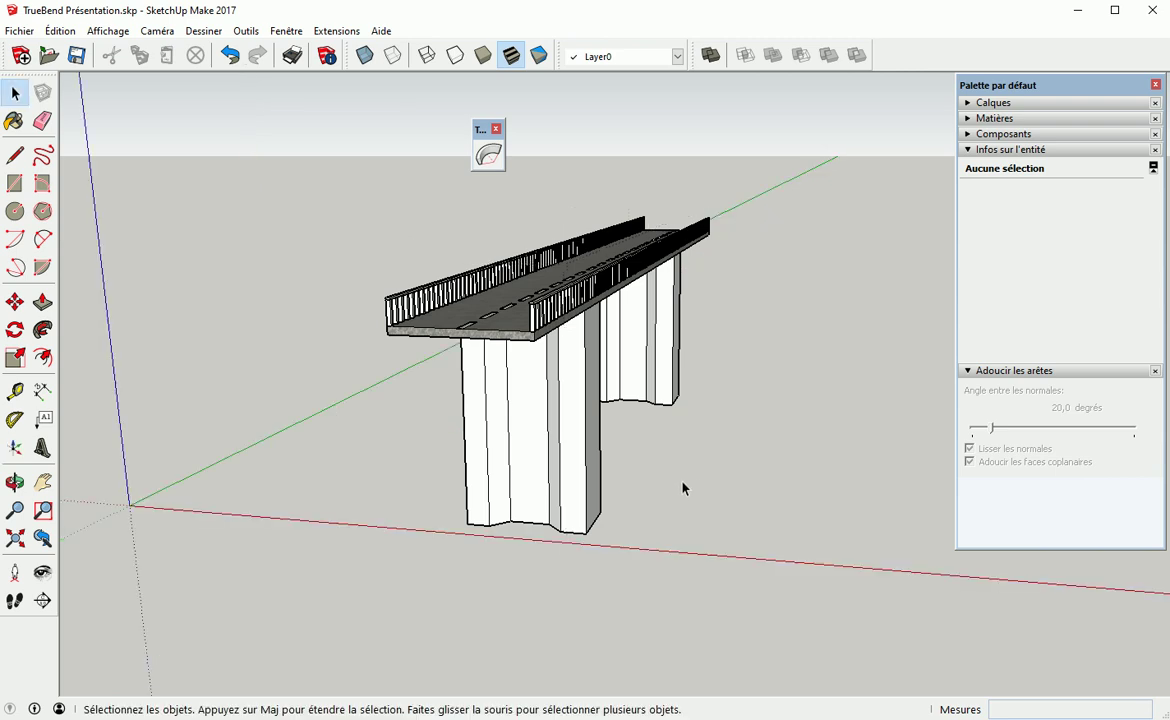
Select the straight bridge group and start TrueBend on it
{"action": "left_click", "coordinate": [573, 418]}
{"action": "middle_click_drag", "start_coordinate": [587, 396], "coordinate": [494, 451]}
{"action": "left_click", "coordinate": [488, 154]}
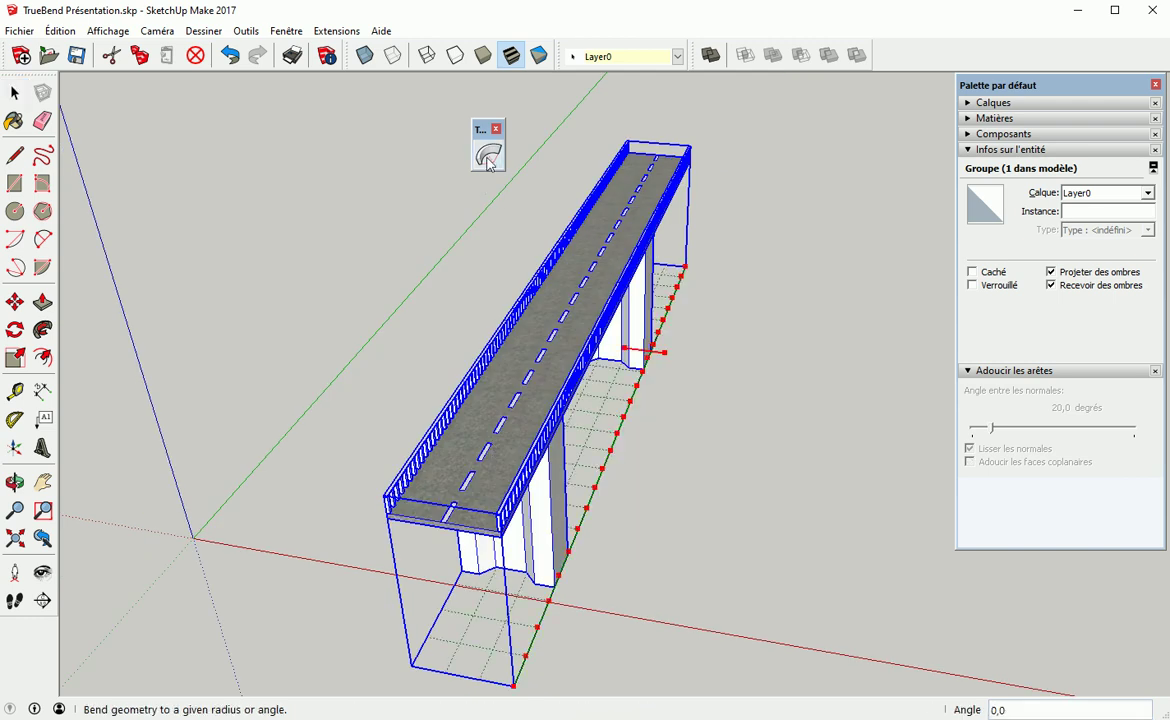
Bend the whole bridge group to an angle of 90 degrees with TrueBend
{"action": "left_click_drag", "start_coordinate": [668, 360], "coordinate": [692, 362]}
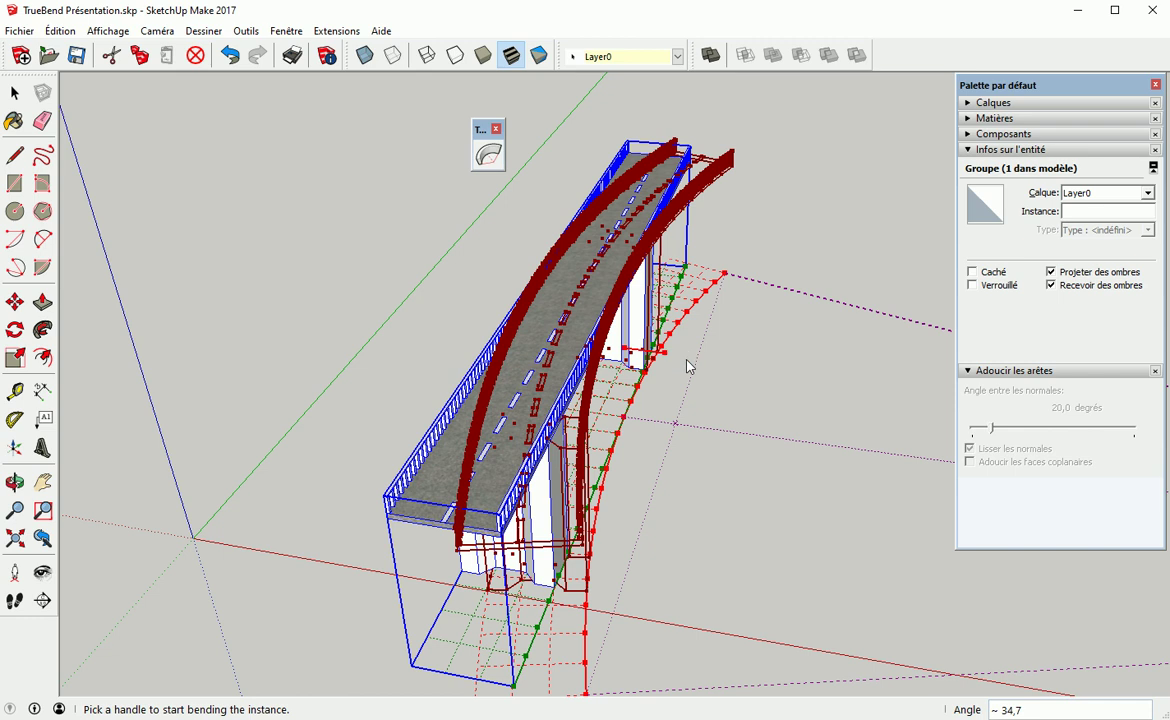
{"action": "type", "text": "90"}
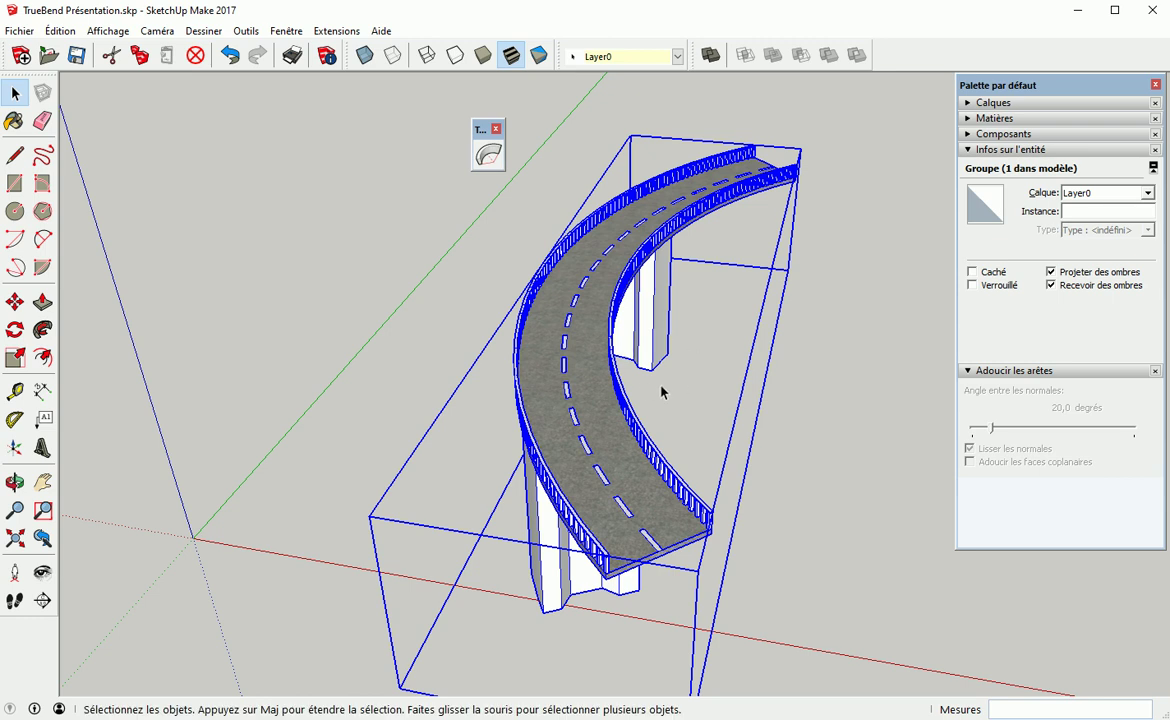
{"action": "middle_click_drag", "start_coordinate": [634, 470], "coordinate": [530, 465], "text": "shift"}
{"action": "middle_click_drag", "start_coordinate": [537, 512], "coordinate": [546, 494]}
{"action": "scroll", "coordinate": [492, 565], "scroll_direction": "up", "scroll_amount": 3}
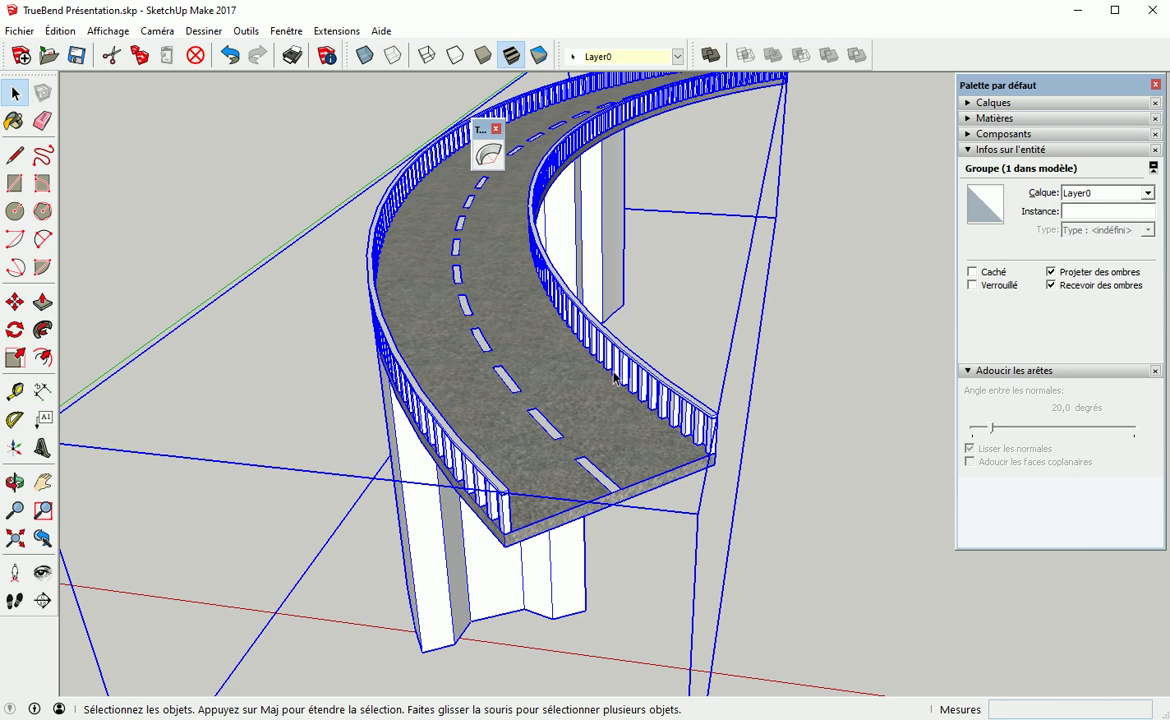
View the bent bridge from underneath, open the near pillar's group and select all its connected geometry
{"action": "middle_click_drag", "start_coordinate": [432, 486], "coordinate": [508, 477]}
{"action": "middle_click_drag", "start_coordinate": [532, 641], "coordinate": [581, 294], "text": "shift"}
{"action": "middle_click_drag", "start_coordinate": [551, 612], "coordinate": [568, 335], "text": "shift"}
{"action": "middle_click_drag", "start_coordinate": [562, 643], "coordinate": [588, 400]}
{"action": "middle_click_drag", "start_coordinate": [597, 474], "coordinate": [607, 326]}
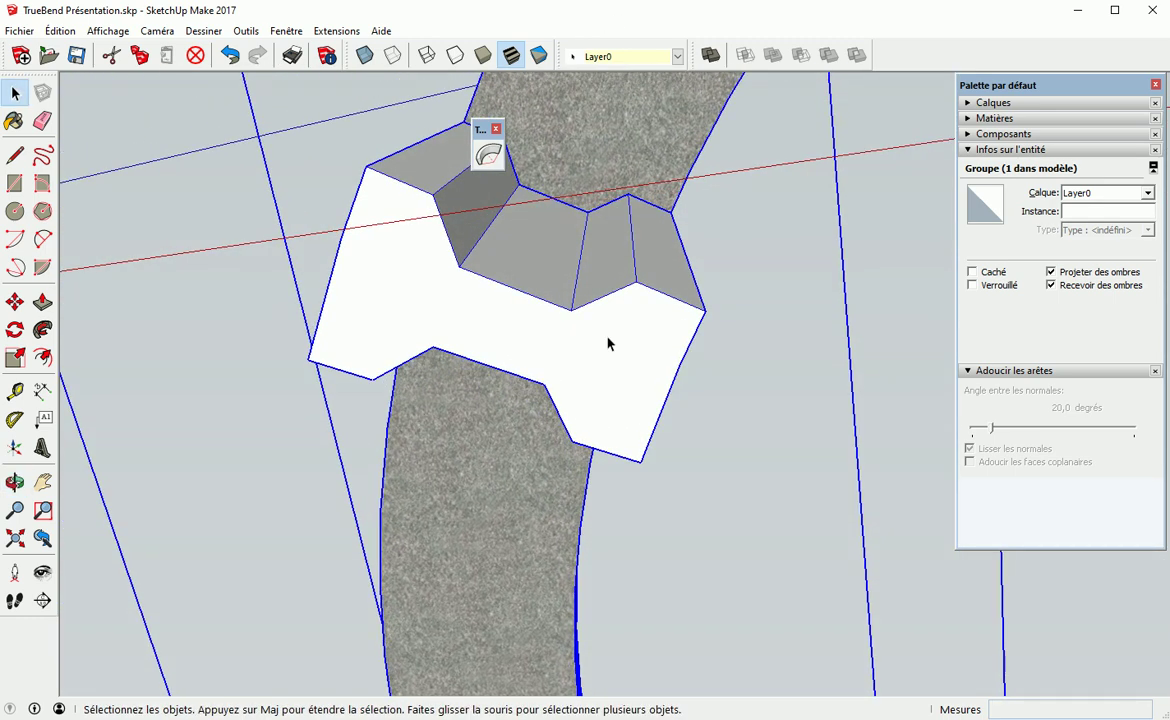
{"action": "double_click", "coordinate": [605, 370]}
{"action": "double_click", "coordinate": [606, 368]}
{"action": "triple_click", "coordinate": [605, 369]}
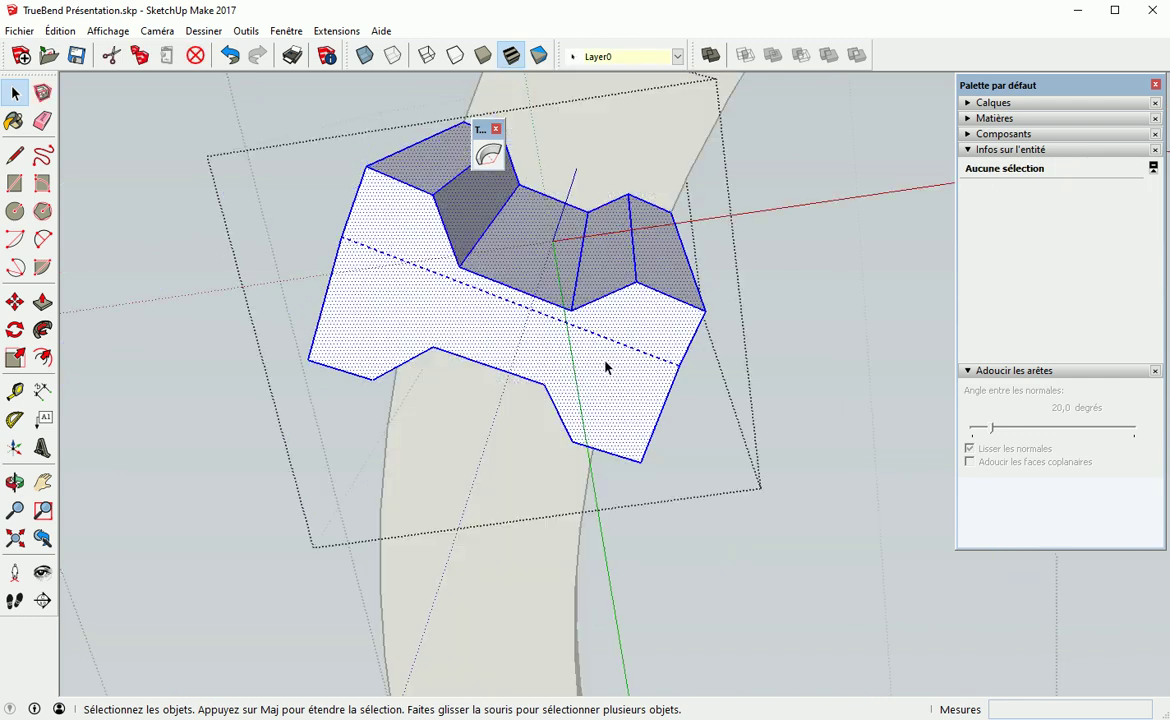
Select individual edges along both sides of the pillar's base to examine how the bend segmented them
{"action": "left_click", "coordinate": [690, 425]}
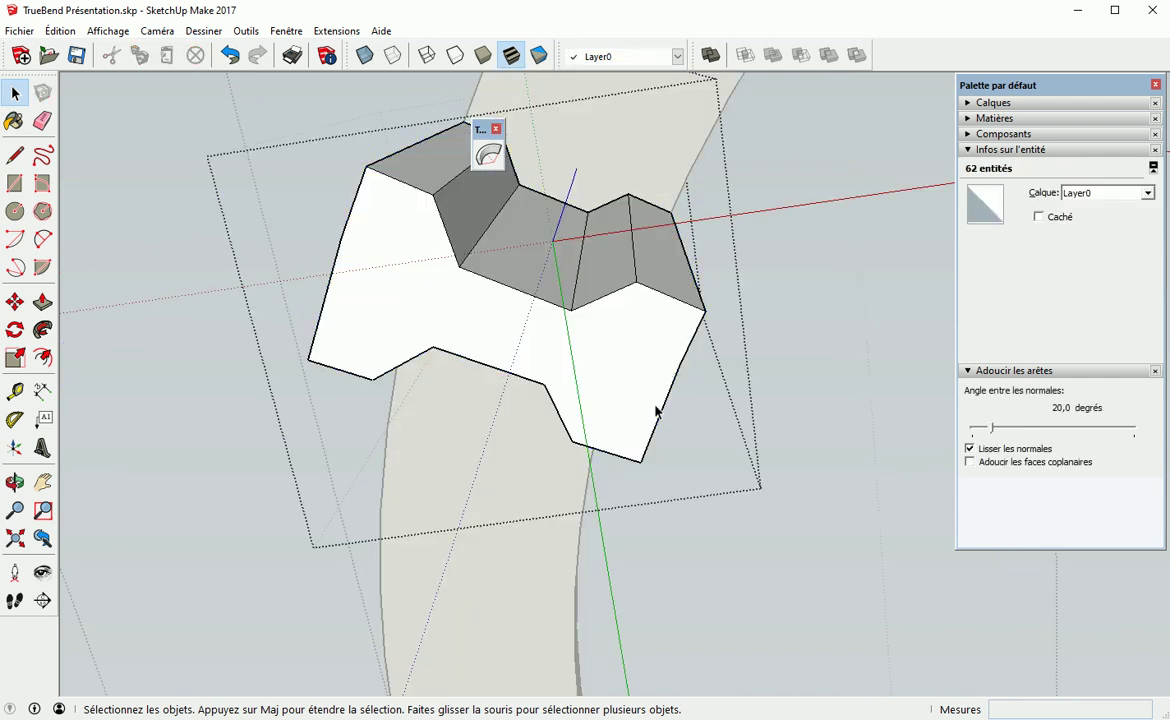
{"action": "left_click", "coordinate": [667, 399]}
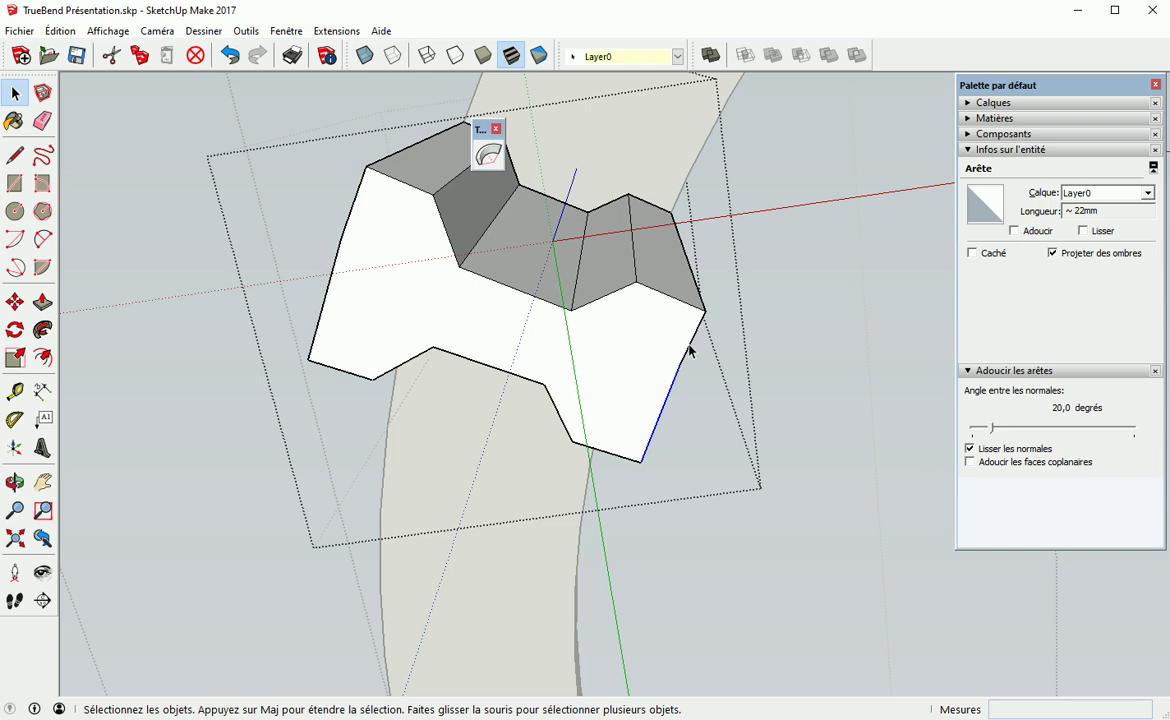
{"action": "left_click", "coordinate": [350, 215]}
{"action": "left_click", "coordinate": [666, 410]}
{"action": "left_click", "coordinate": [687, 360]}
{"action": "left_click", "coordinate": [318, 314], "text": "shift"}
{"action": "left_click", "coordinate": [321, 318], "text": "shift"}
{"action": "left_click", "coordinate": [689, 417]}
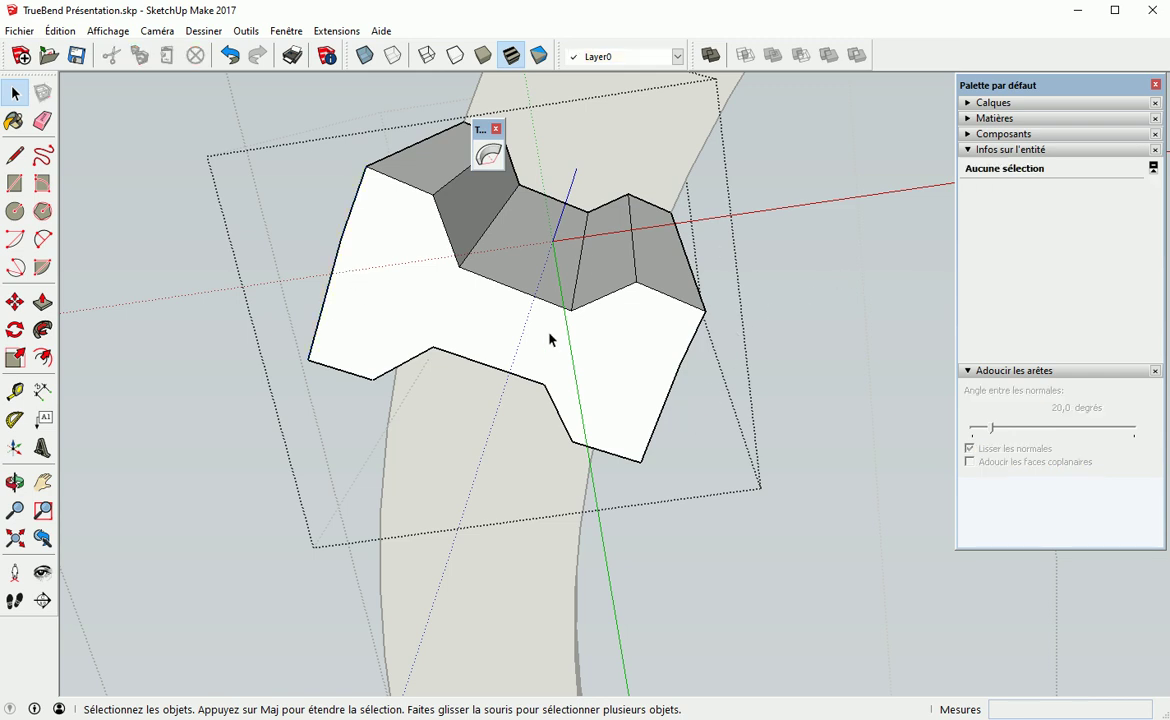
Open the outer railing's baluster group and select all geometry of the baluster at its near end
{"action": "middle_click_drag", "start_coordinate": [803, 321], "coordinate": [636, 328]}
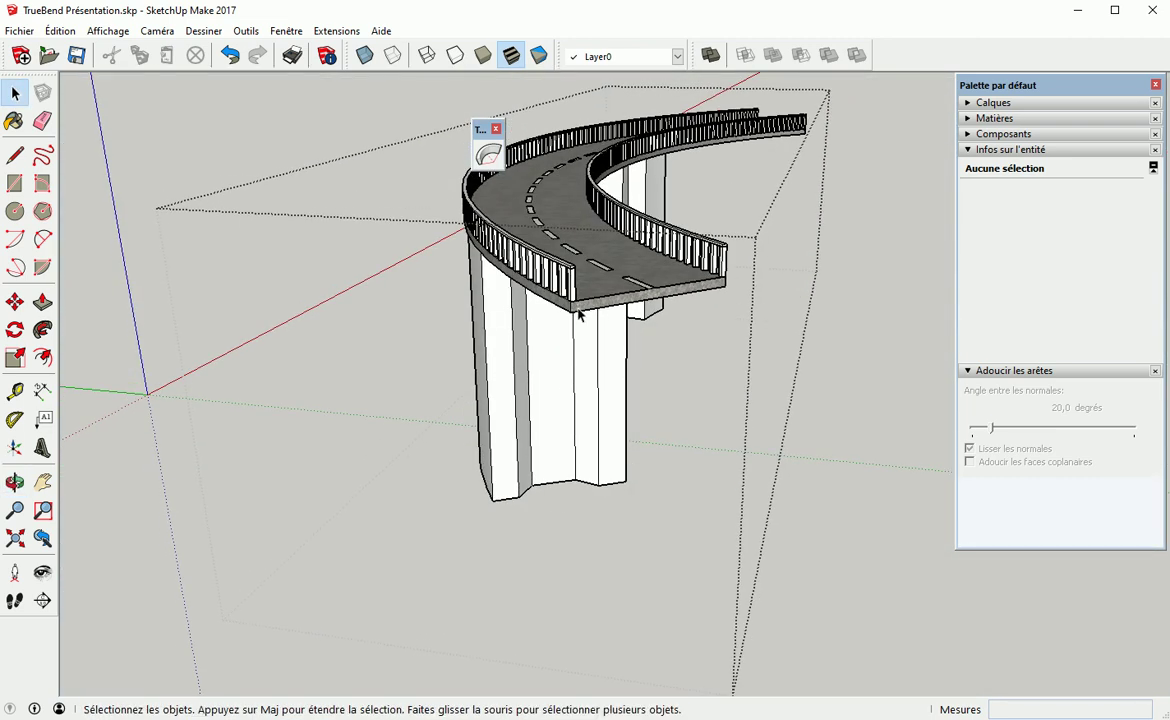
{"action": "middle_click_drag", "start_coordinate": [545, 360], "coordinate": [493, 360]}
{"action": "double_click", "coordinate": [472, 338]}
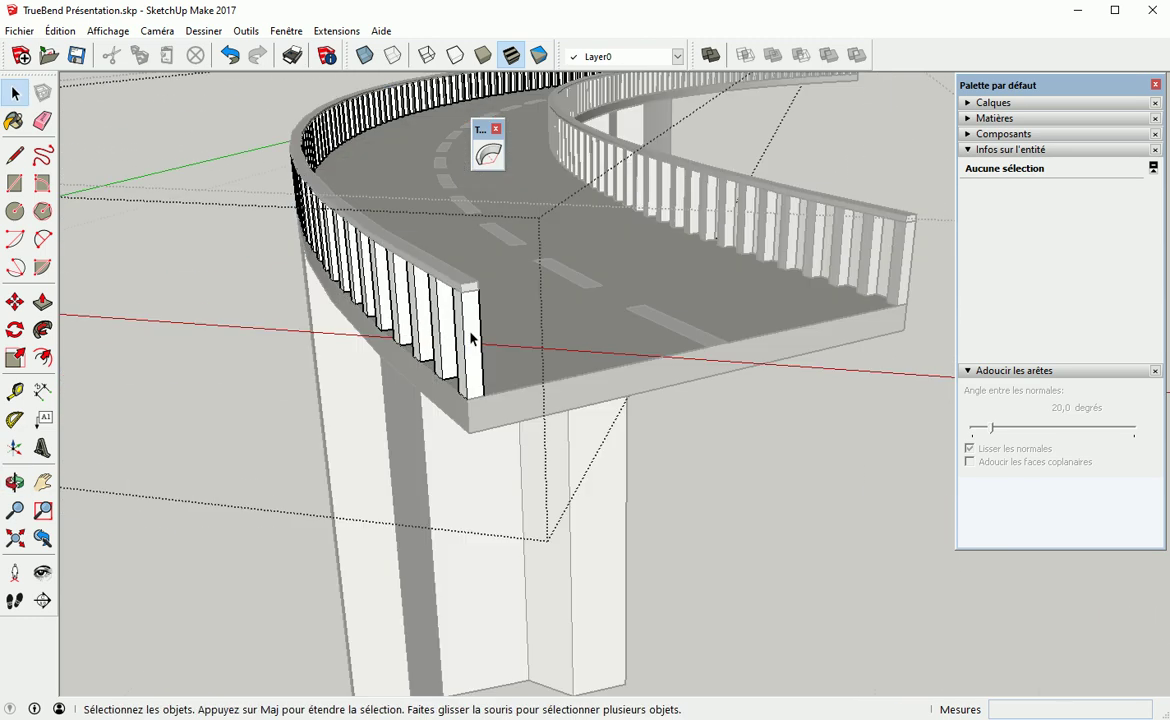
{"action": "left_click", "coordinate": [472, 343]}
{"action": "triple_click", "coordinate": [472, 381]}
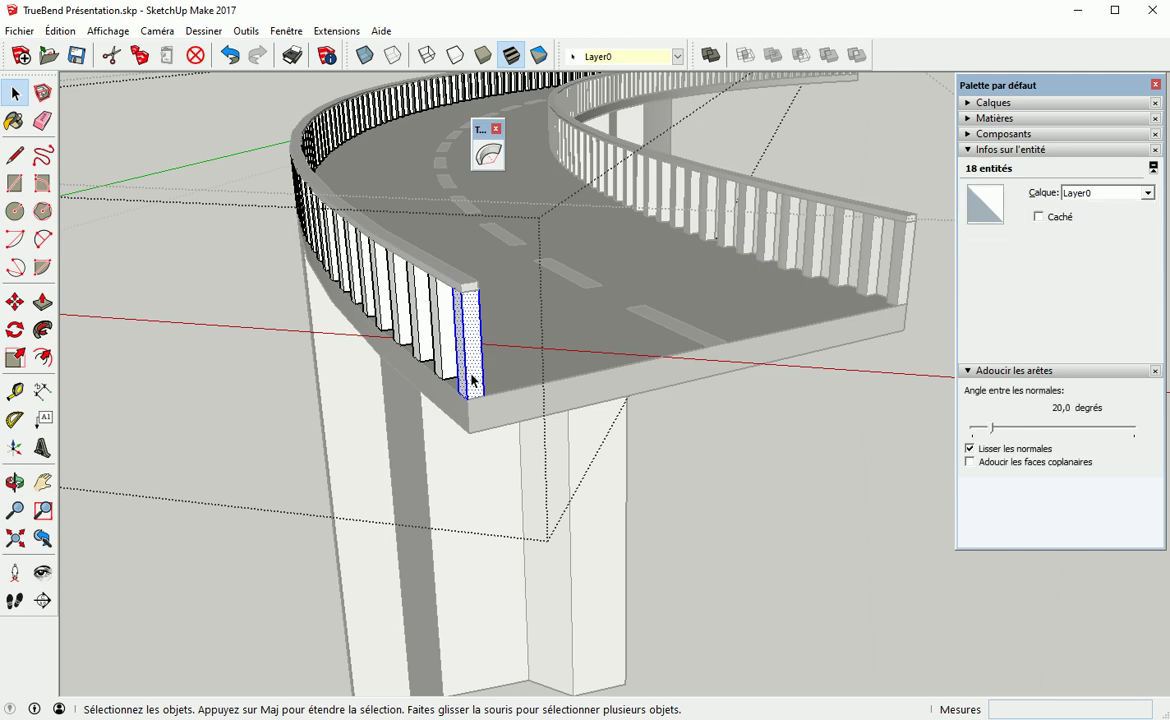
Copy the selected end baluster onto the matching end of the inner railing, using X-ray display, and compare the two balusters there
{"action": "key", "text": "m"}
{"action": "key", "text": "ctrl"}
{"action": "left_click", "coordinate": [468, 398]}
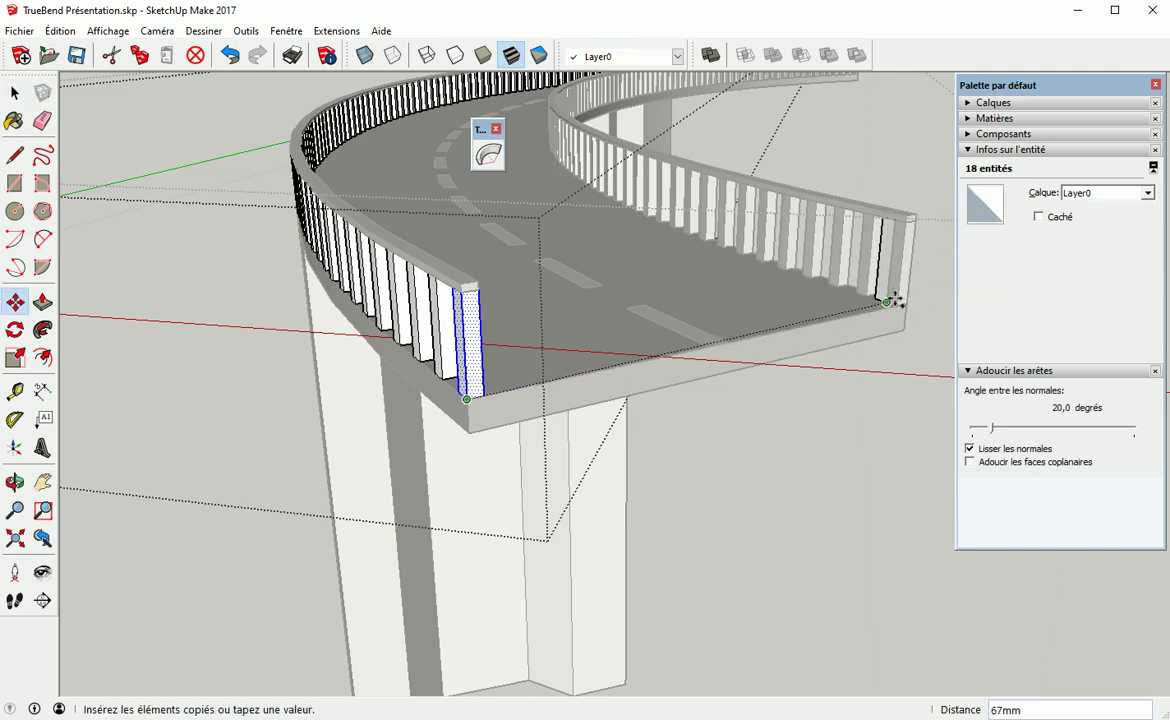
{"action": "left_click", "coordinate": [364, 55]}
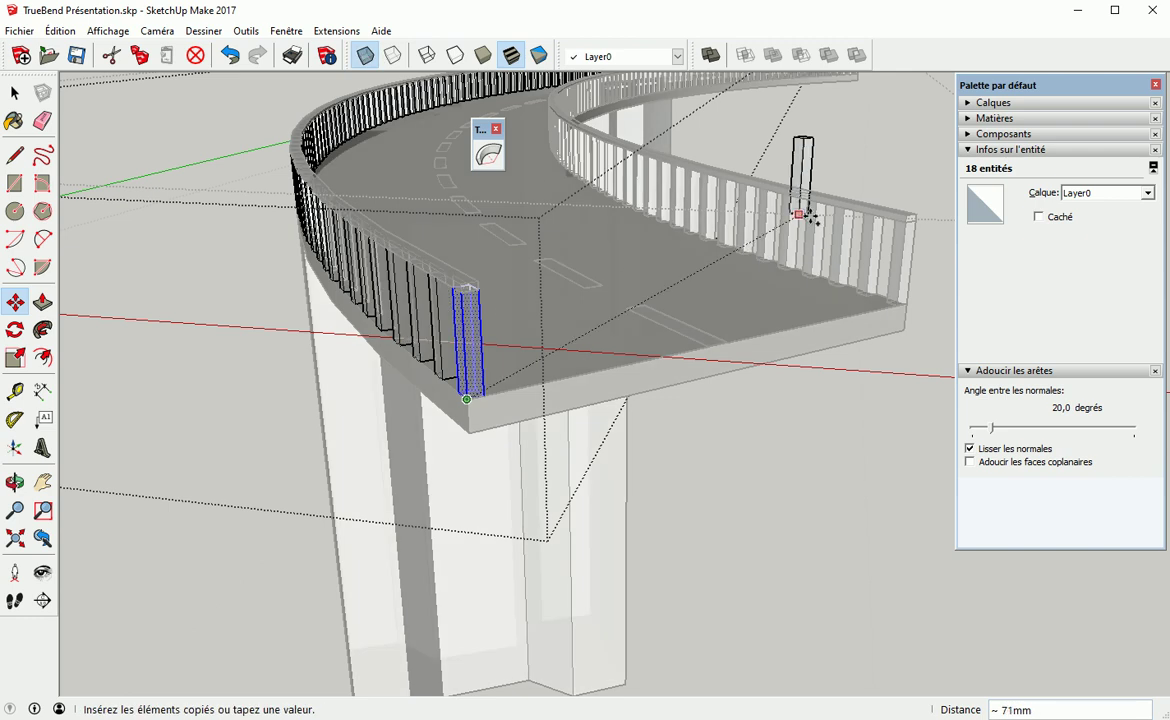
{"action": "left_click", "coordinate": [900, 303]}
{"action": "left_click", "coordinate": [364, 55]}
{"action": "scroll", "coordinate": [919, 253], "scroll_direction": "up", "scroll_amount": 6}
{"action": "middle_click_drag", "start_coordinate": [373, 149], "coordinate": [488, 478]}
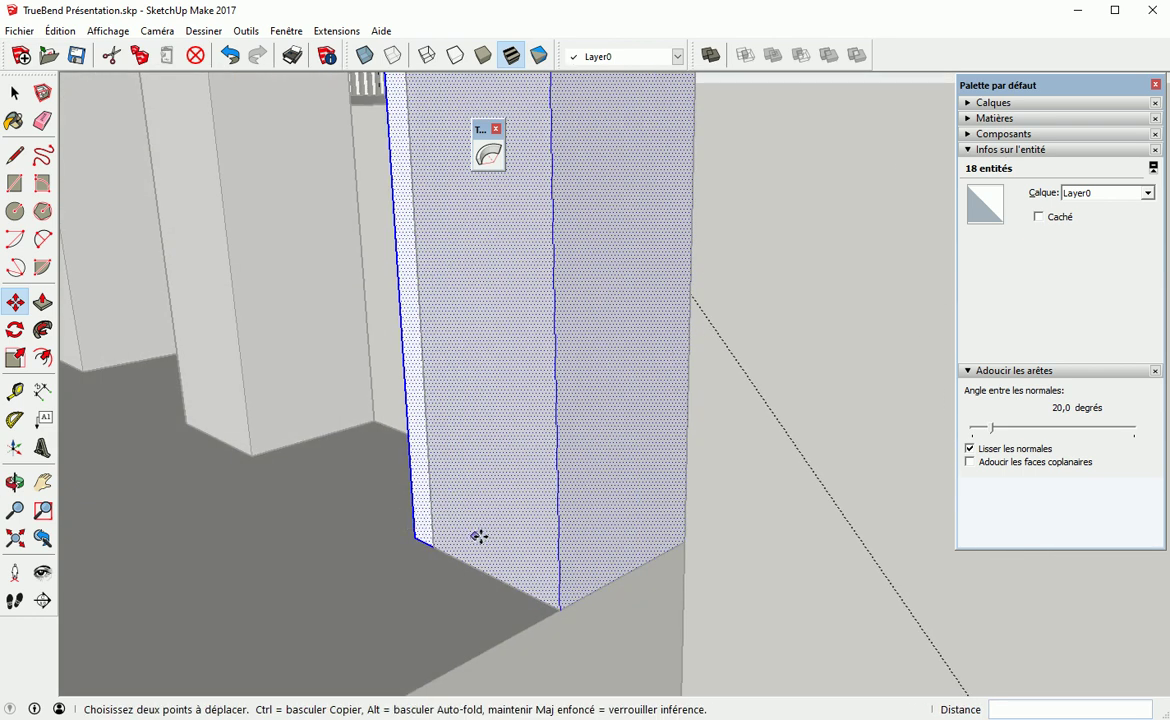
{"action": "scroll", "coordinate": [496, 540], "scroll_direction": "down", "scroll_amount": 5}
{"action": "scroll", "coordinate": [330, 488], "scroll_direction": "down", "scroll_amount": 6}
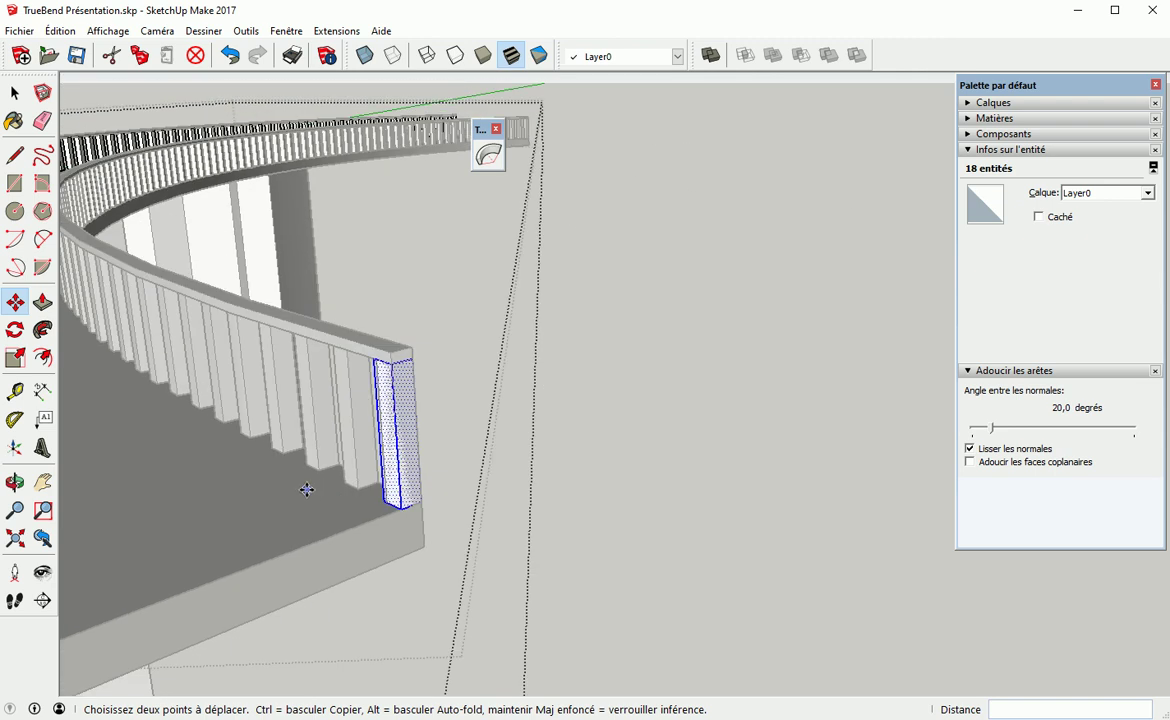
Undo the baluster copy on the inner railing and leave the baluster group
{"action": "key", "text": "space"}
{"action": "scroll", "coordinate": [343, 477], "scroll_direction": "up", "scroll_amount": 4}
{"action": "middle_click_drag", "start_coordinate": [343, 477], "coordinate": [569, 436]}
{"action": "key", "text": "ctrl+z"}
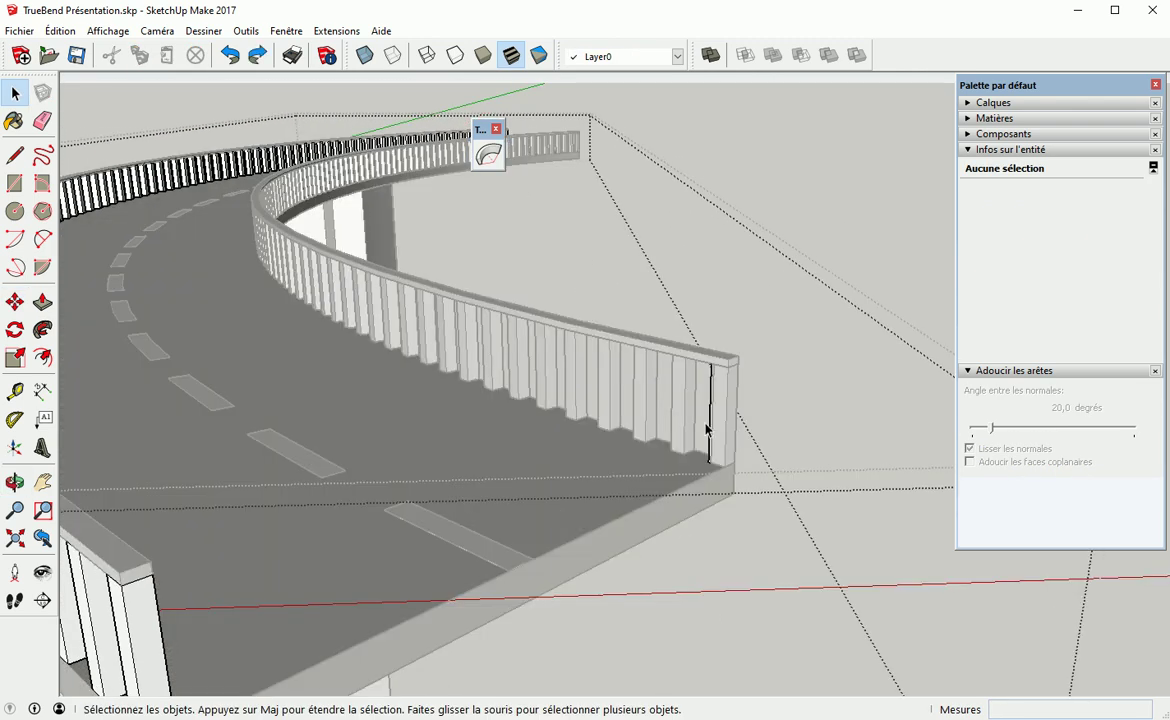
{"action": "key", "text": "ctrl+y"}
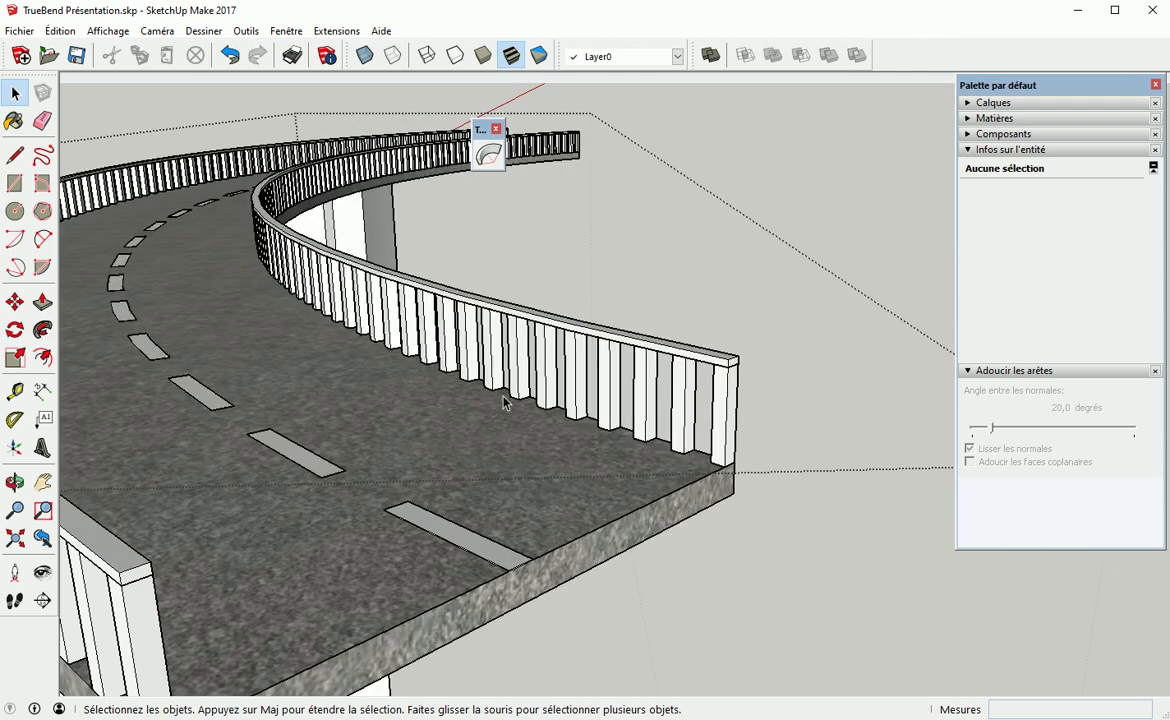
Exit the bridge group and undo its 90-degree bend
{"action": "scroll", "coordinate": [504, 405], "scroll_direction": "down", "scroll_amount": 5}
{"action": "middle_click_drag", "start_coordinate": [418, 515], "coordinate": [491, 522]}
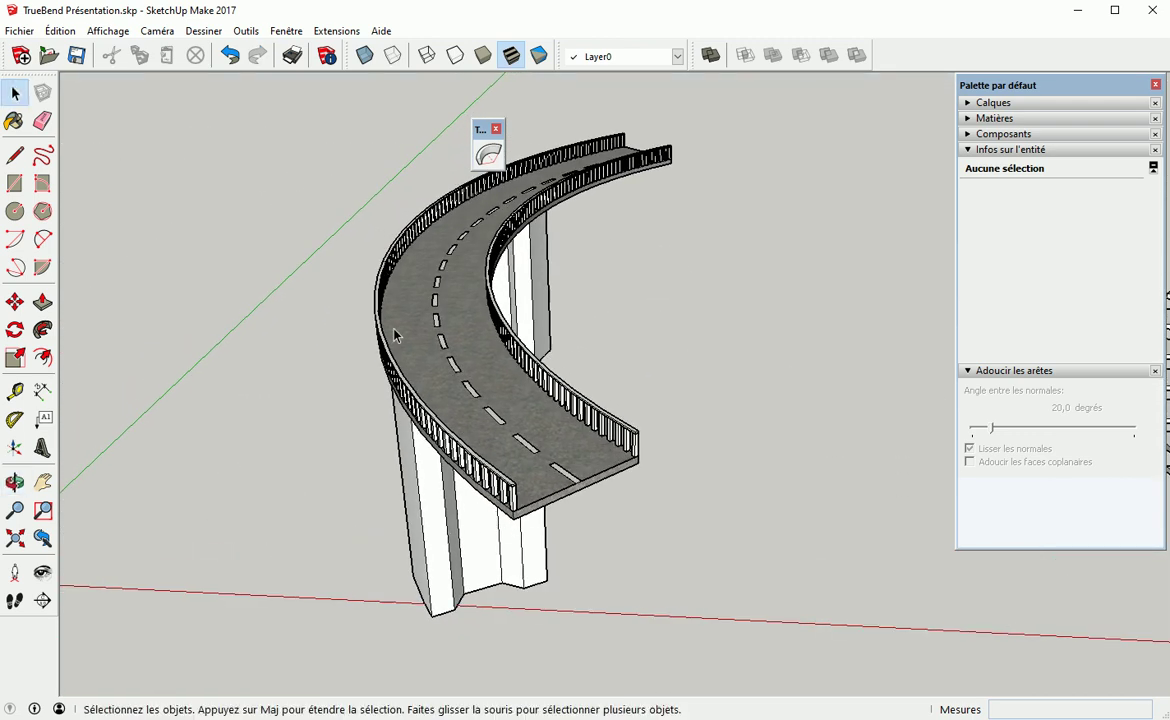
{"action": "double_click", "coordinate": [507, 443]}
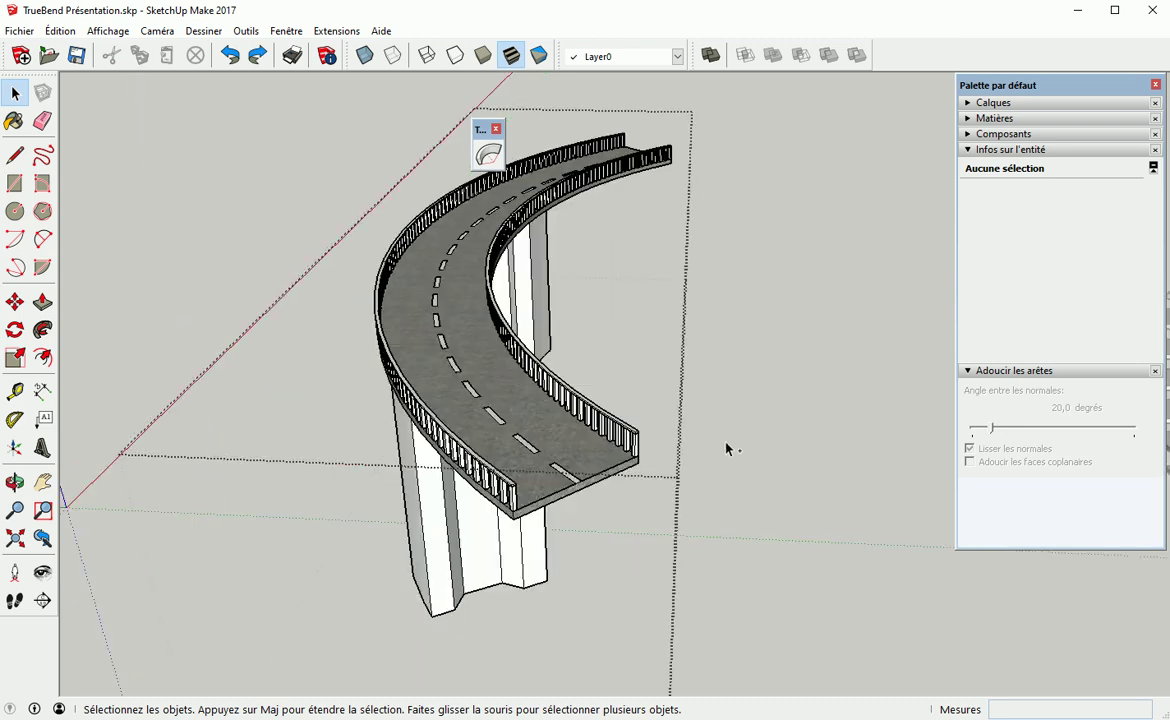
{"action": "key", "text": "Escape"}
{"action": "key", "text": "ctrl+z"}
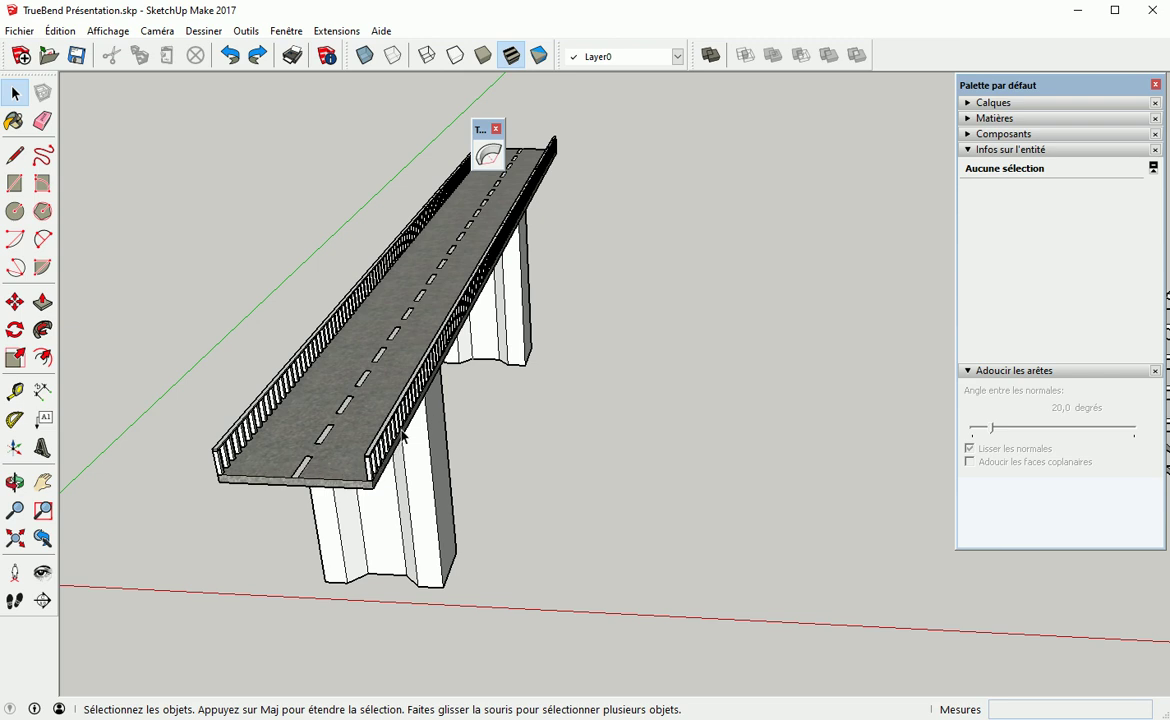
Explode the straight bridge group into its separate groups and clear the selection
{"action": "right_click", "coordinate": [387, 388]}
{"action": "left_click", "coordinate": [558, 499]}
{"action": "left_click", "coordinate": [553, 551]}
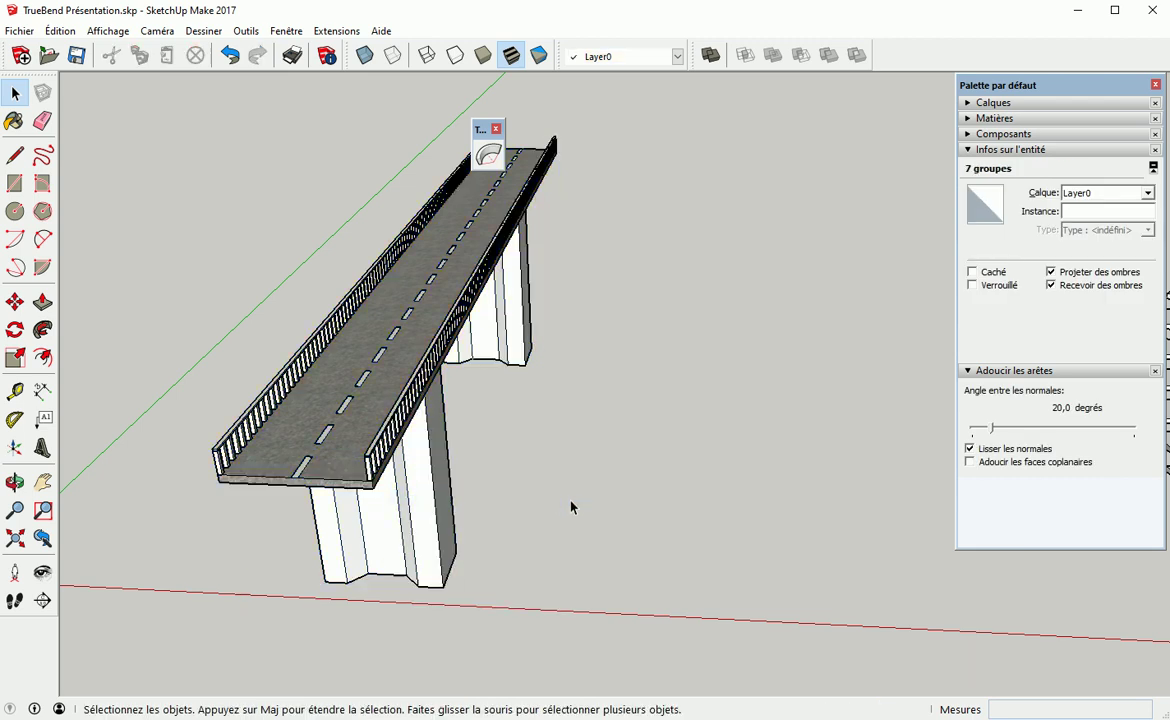
Select both bridge pillars together to check them as separate groups, and deselect them
{"action": "middle_click_drag", "start_coordinate": [553, 551], "coordinate": [478, 473]}
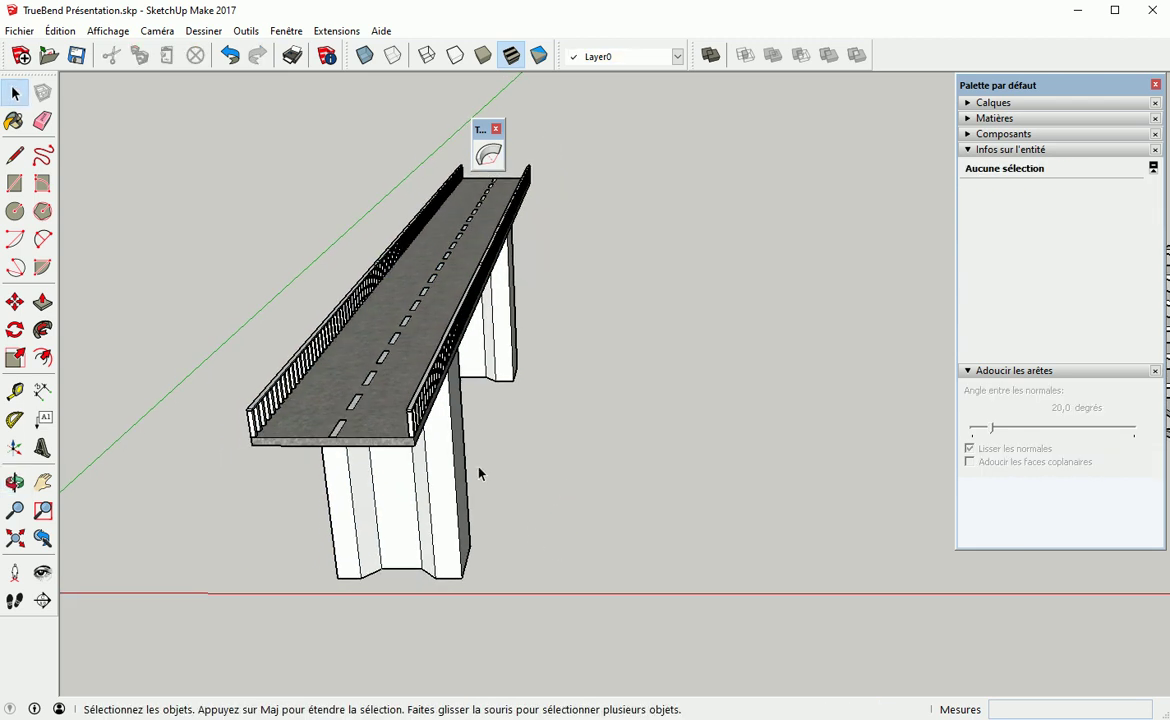
{"action": "left_click", "coordinate": [494, 354]}
{"action": "left_click", "coordinate": [447, 528], "text": "shift"}
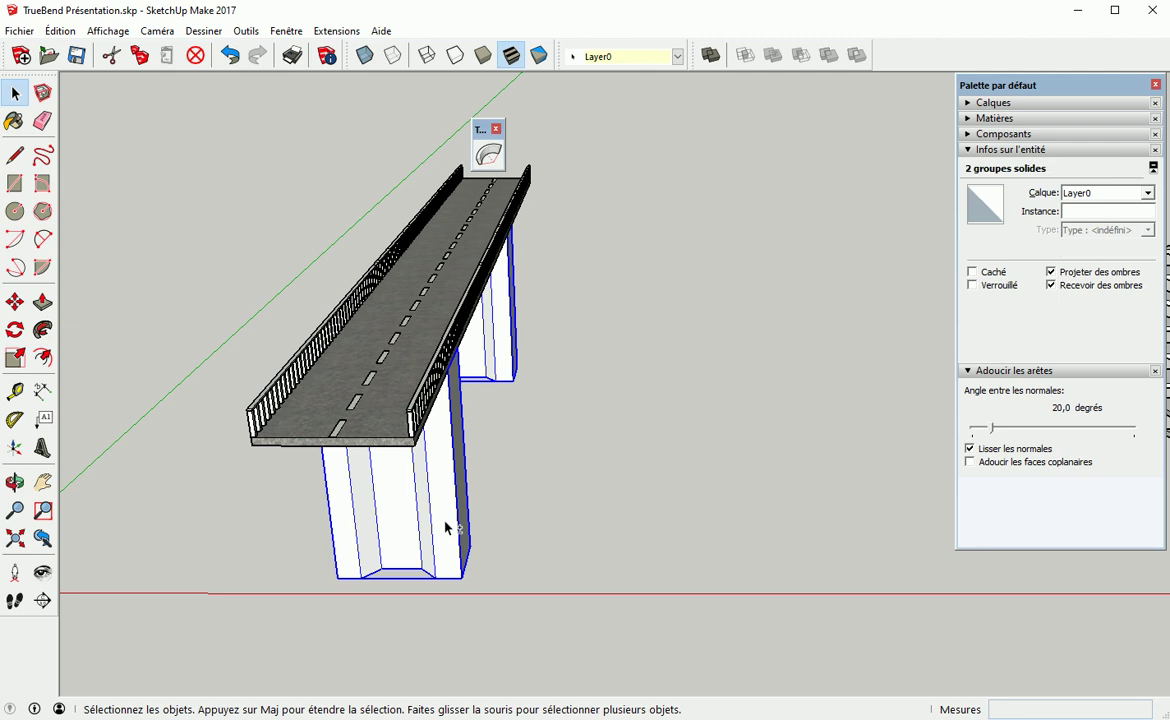
{"action": "left_click", "coordinate": [491, 504]}
Combine the road deck and the two groups of the railing facing away from the green axis into one new group
{"action": "double_click", "coordinate": [387, 427]}
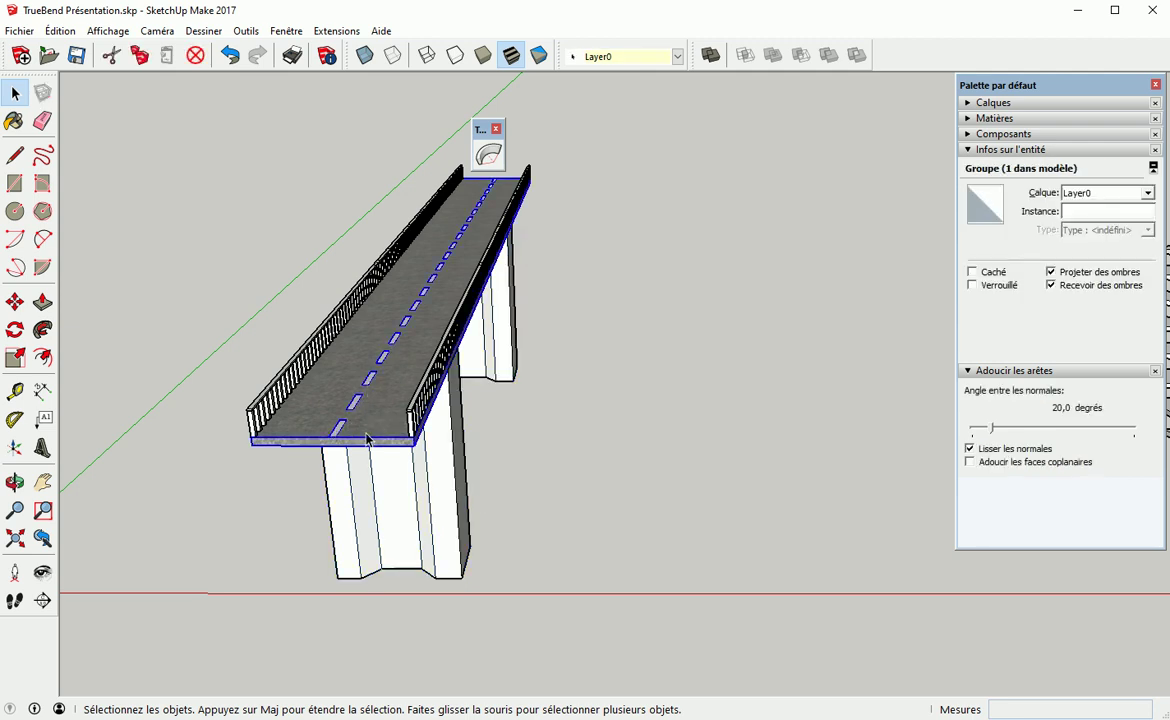
{"action": "middle_click_drag", "start_coordinate": [383, 420], "coordinate": [362, 384]}
{"action": "left_click", "coordinate": [396, 402]}
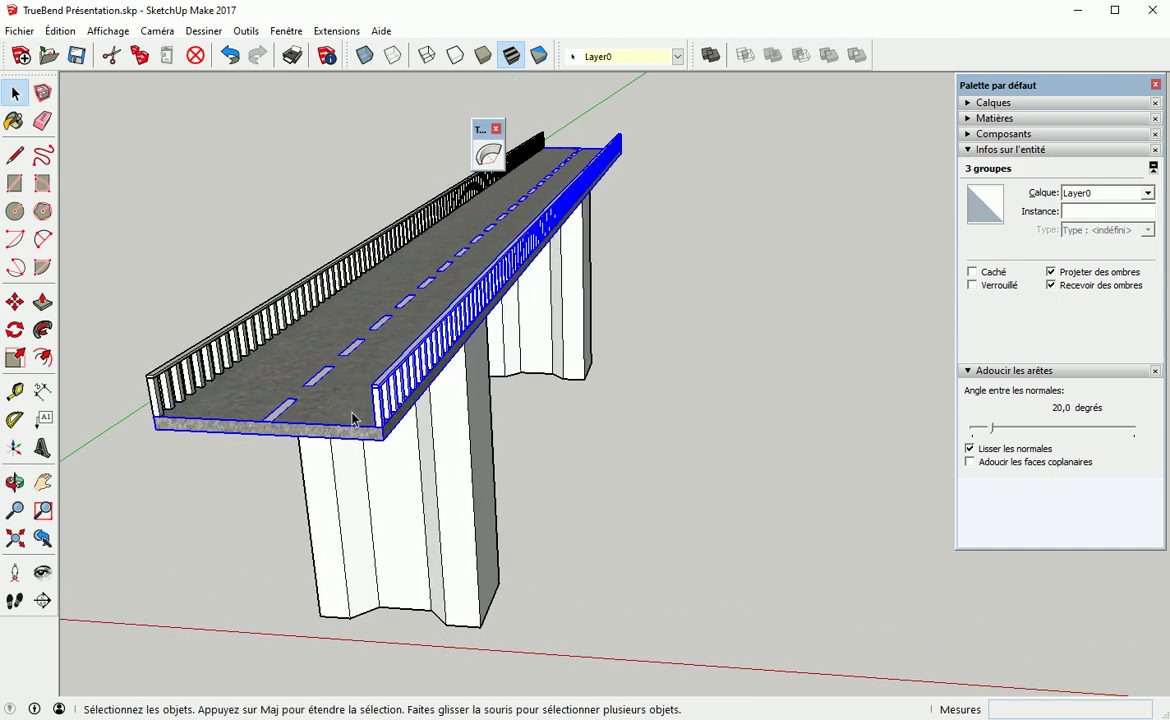
{"action": "right_click", "coordinate": [356, 397]}
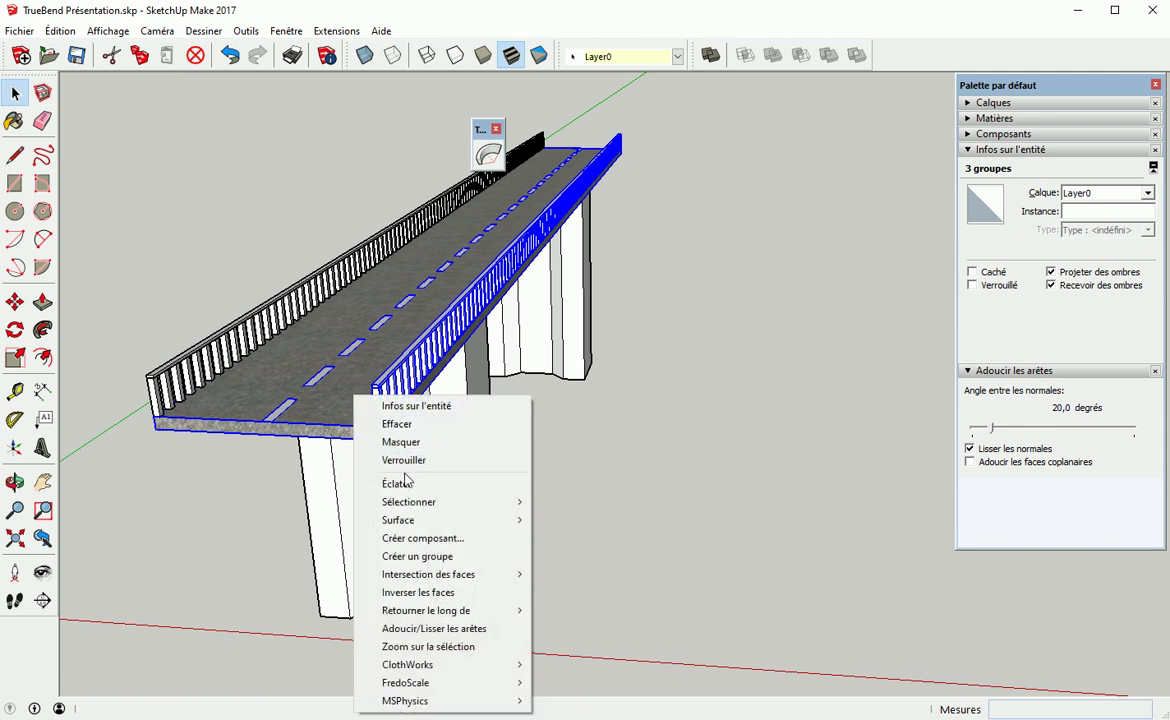
{"action": "left_click", "coordinate": [430, 559]}
{"action": "middle_click_drag", "start_coordinate": [290, 535], "coordinate": [369, 542]}
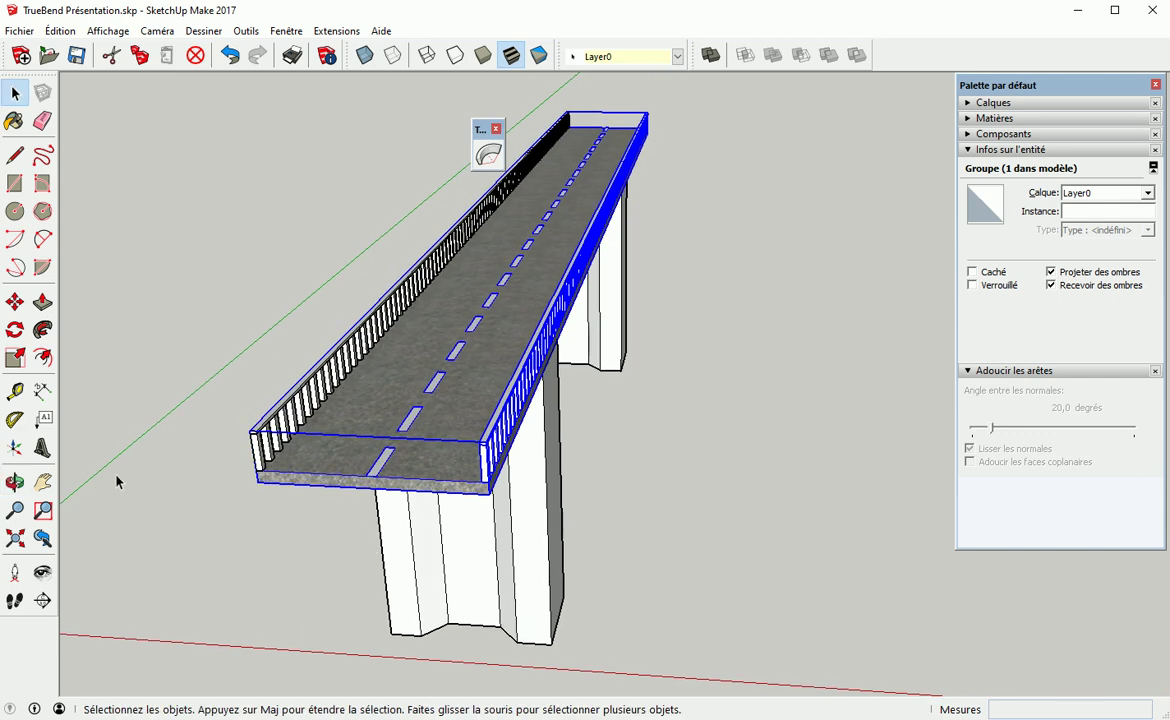
Open the new deck group and redefine its axes with the origin at a free point beside the bridge
{"action": "double_click", "coordinate": [490, 345]}
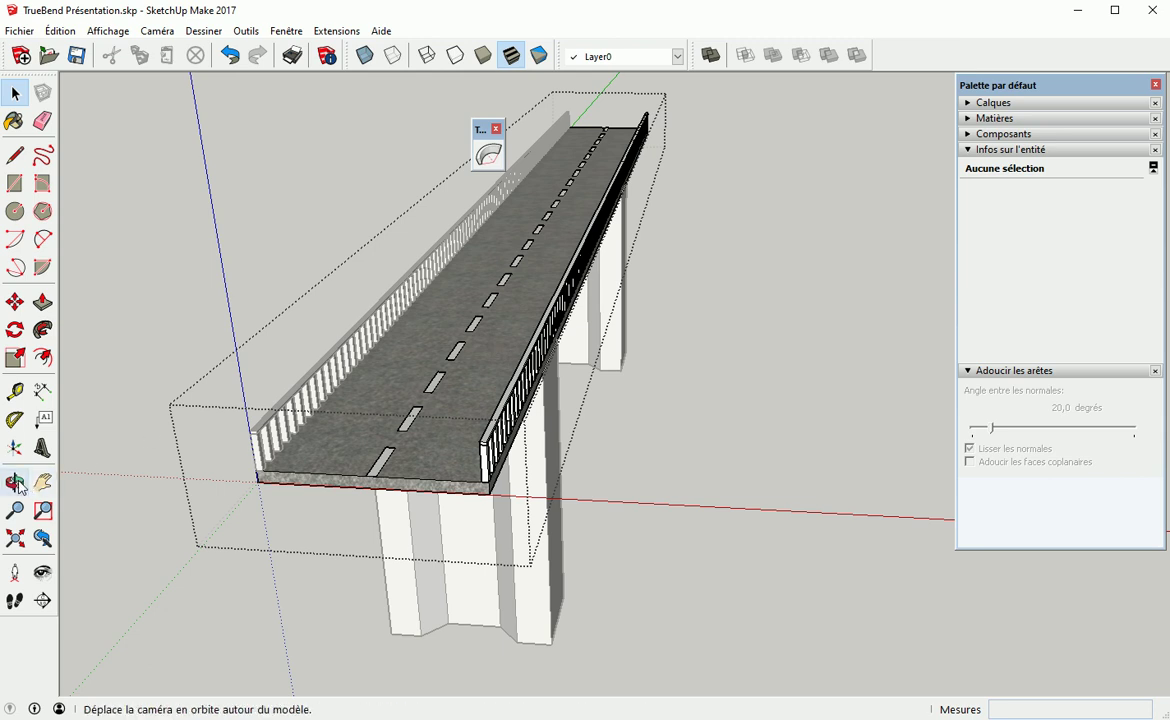
{"action": "left_click", "coordinate": [14, 448]}
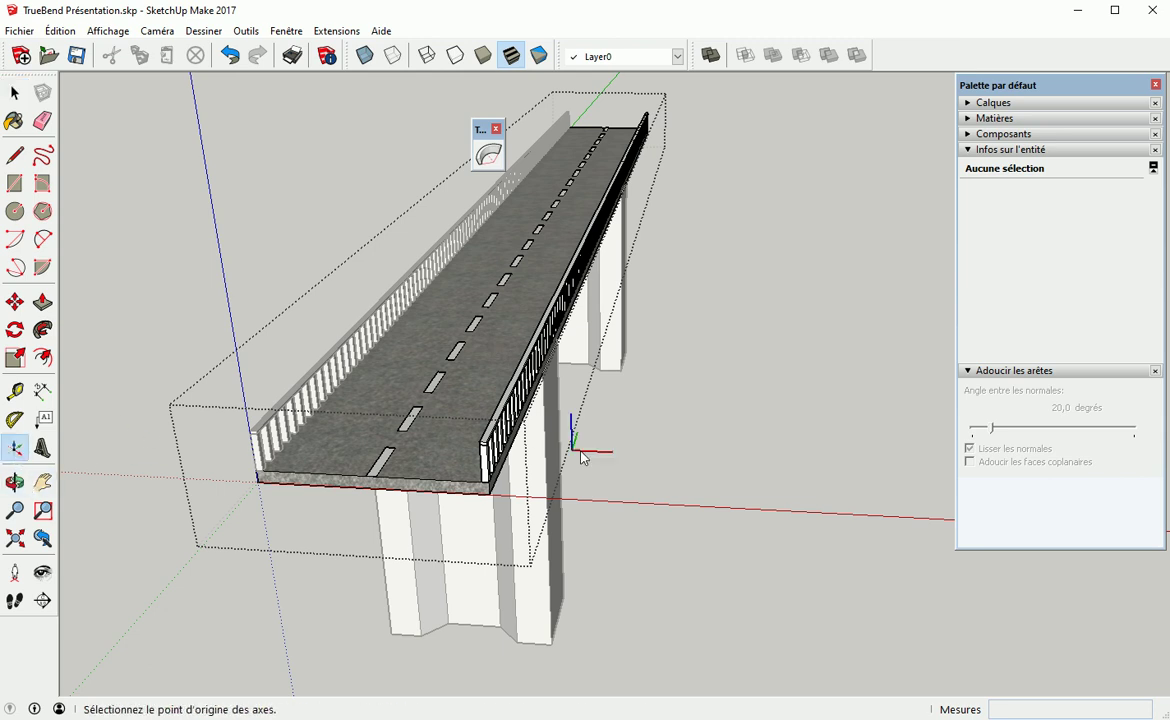
{"action": "left_click", "coordinate": [688, 448]}
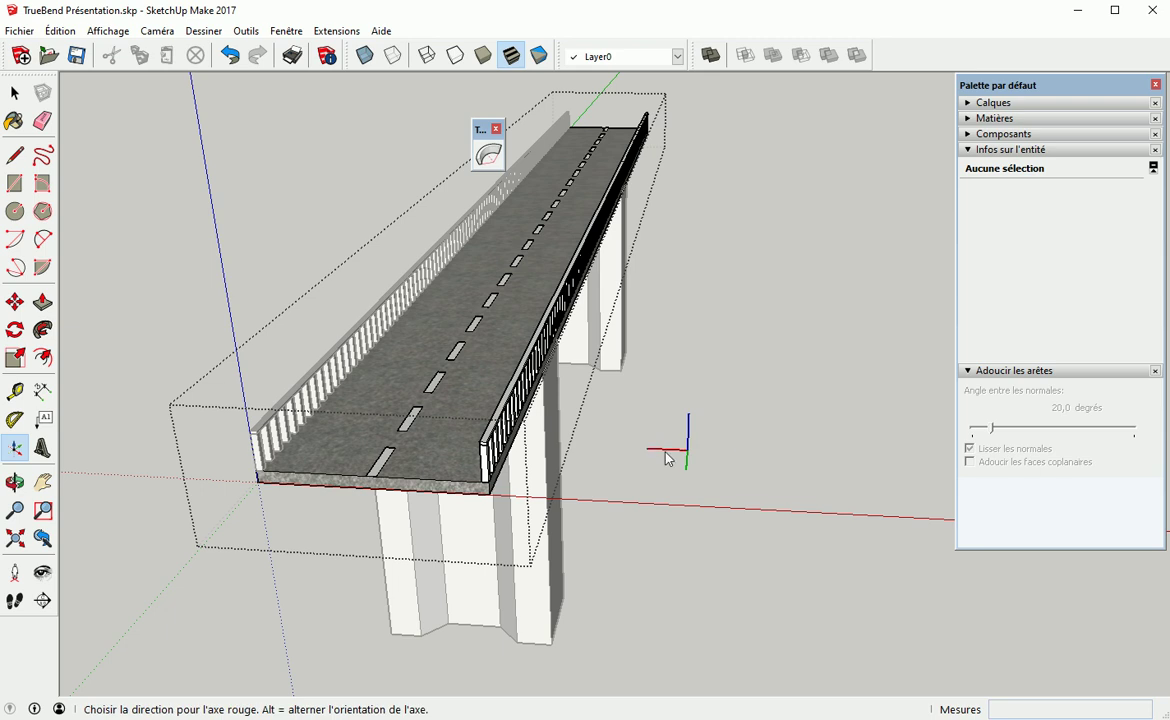
{"action": "left_click", "coordinate": [685, 384]}
{"action": "left_click", "coordinate": [684, 384]}
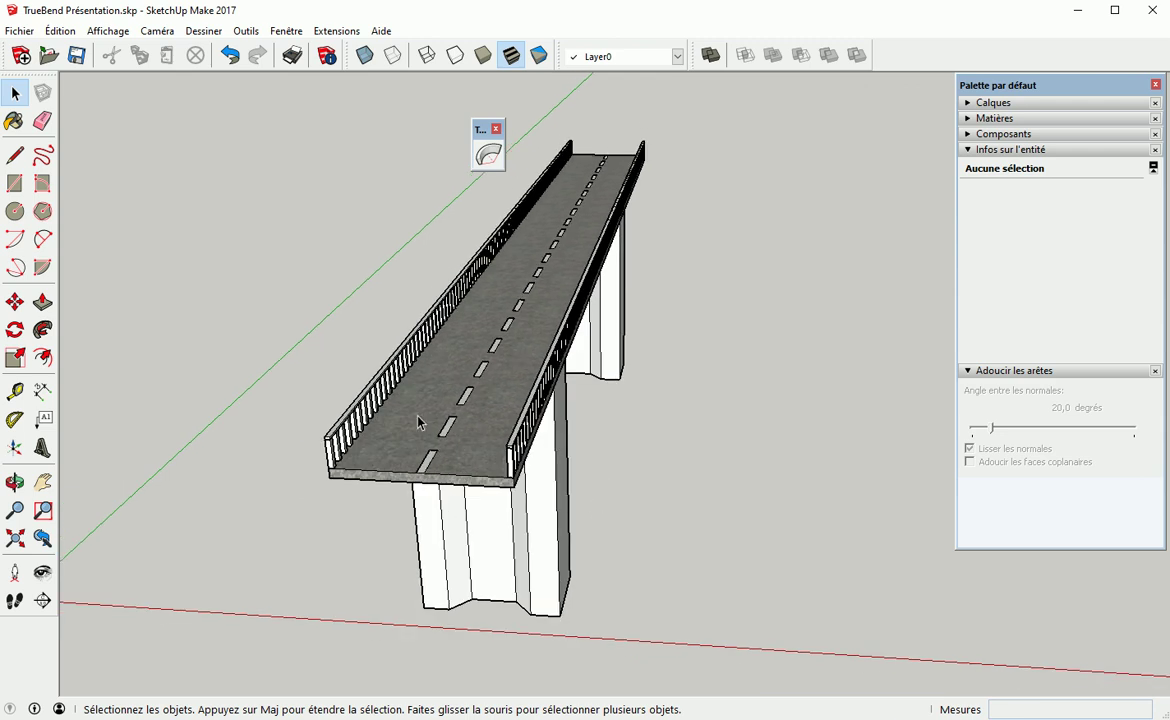
Relocate the model axes to a free point beside the bridge, with the red axis running along the bridge's length
{"action": "middle_click_drag", "start_coordinate": [430, 445], "coordinate": [516, 438]}
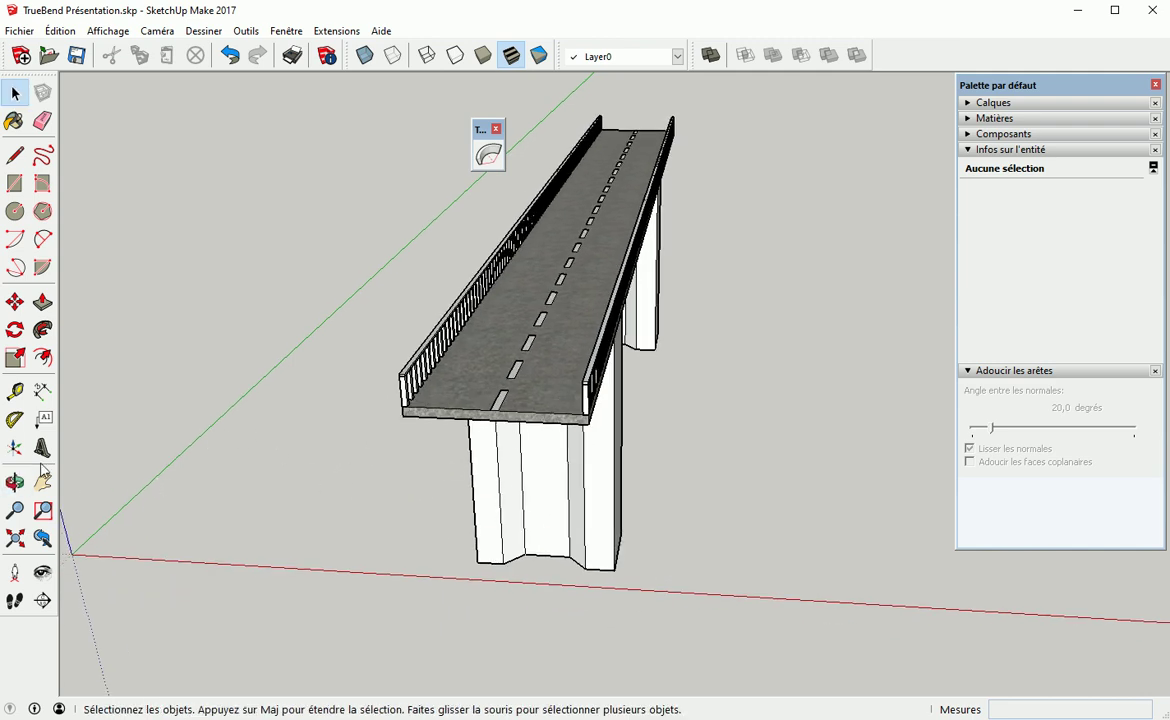
{"action": "left_click", "coordinate": [15, 448]}
{"action": "left_click", "coordinate": [260, 492]}
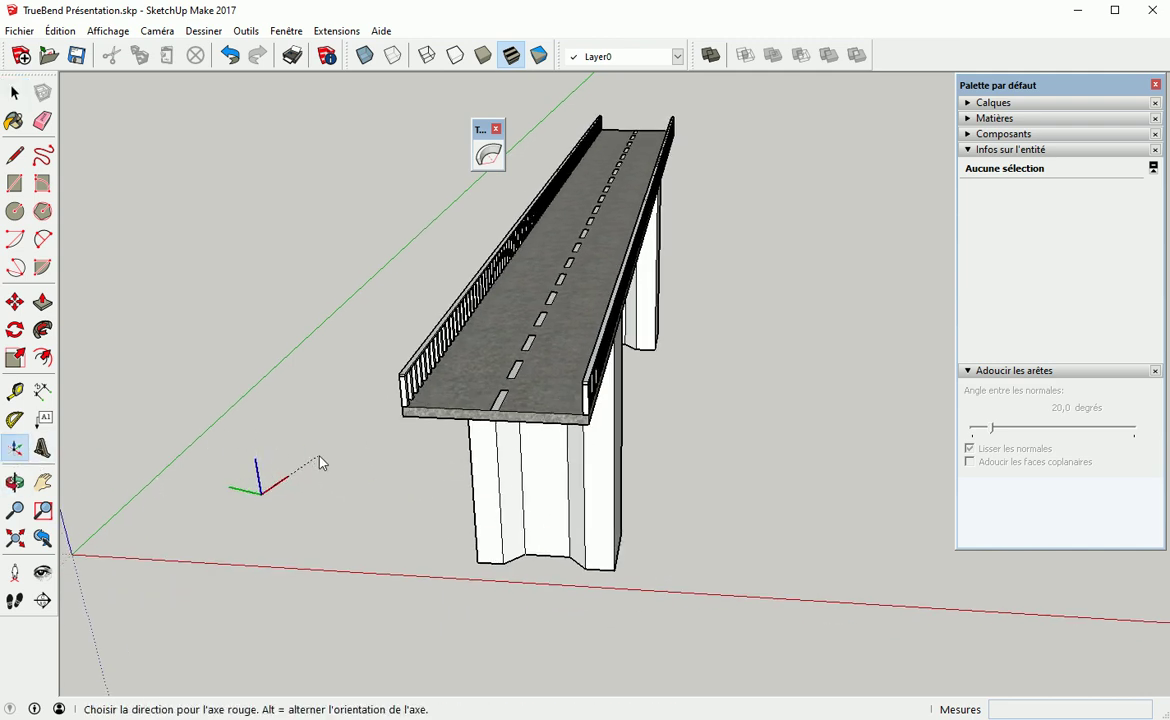
{"action": "left_click", "coordinate": [305, 436]}
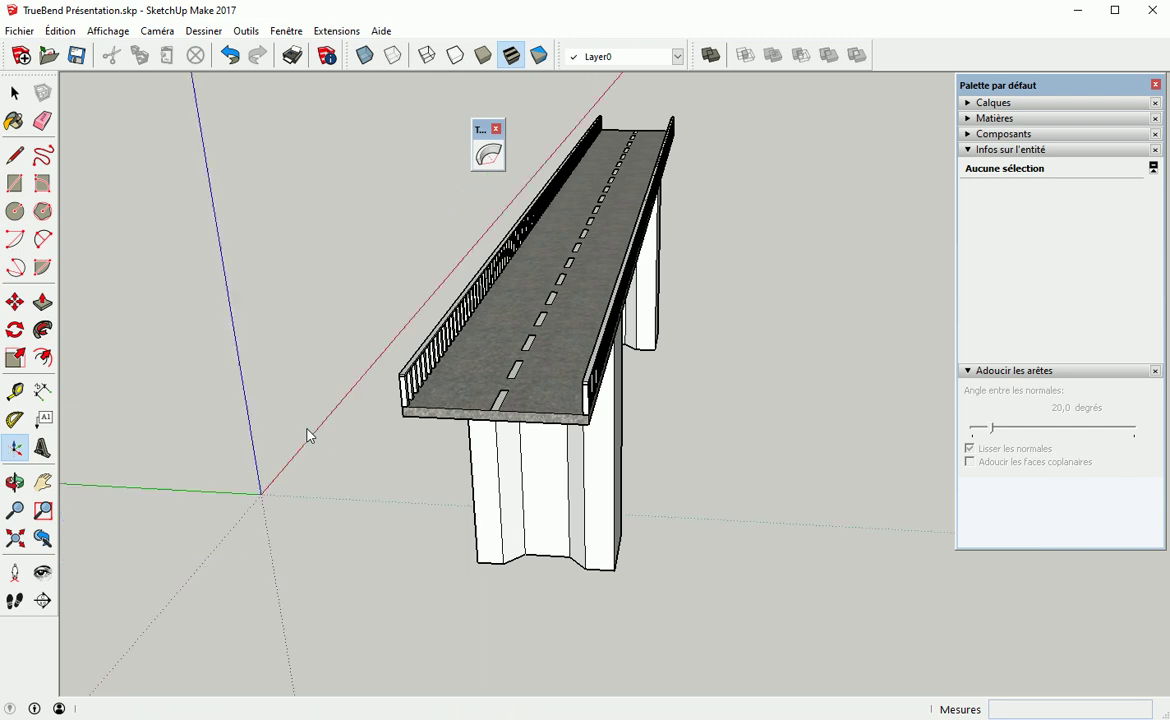
{"action": "left_click", "coordinate": [309, 436]}
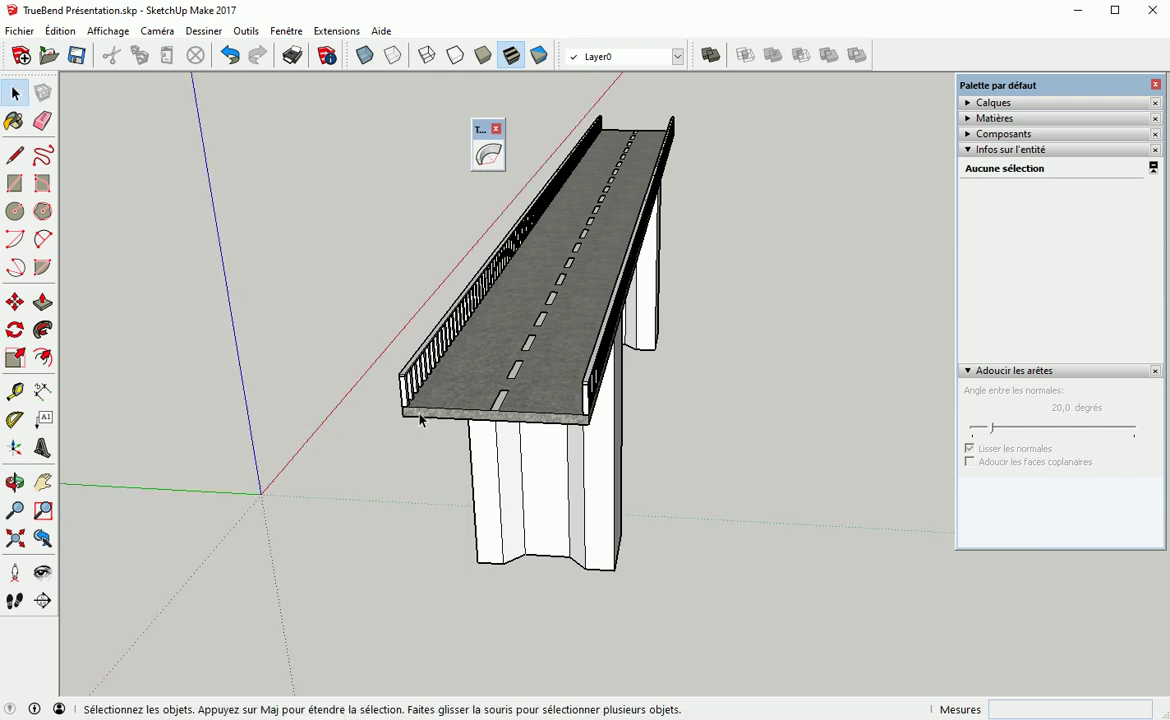
Combine the two remaining railing groups on the green-axis side of the bridge into one new group
{"action": "middle_click_drag", "start_coordinate": [378, 410], "coordinate": [440, 232]}
{"action": "left_click_drag", "start_coordinate": [421, 223], "coordinate": [507, 319]}
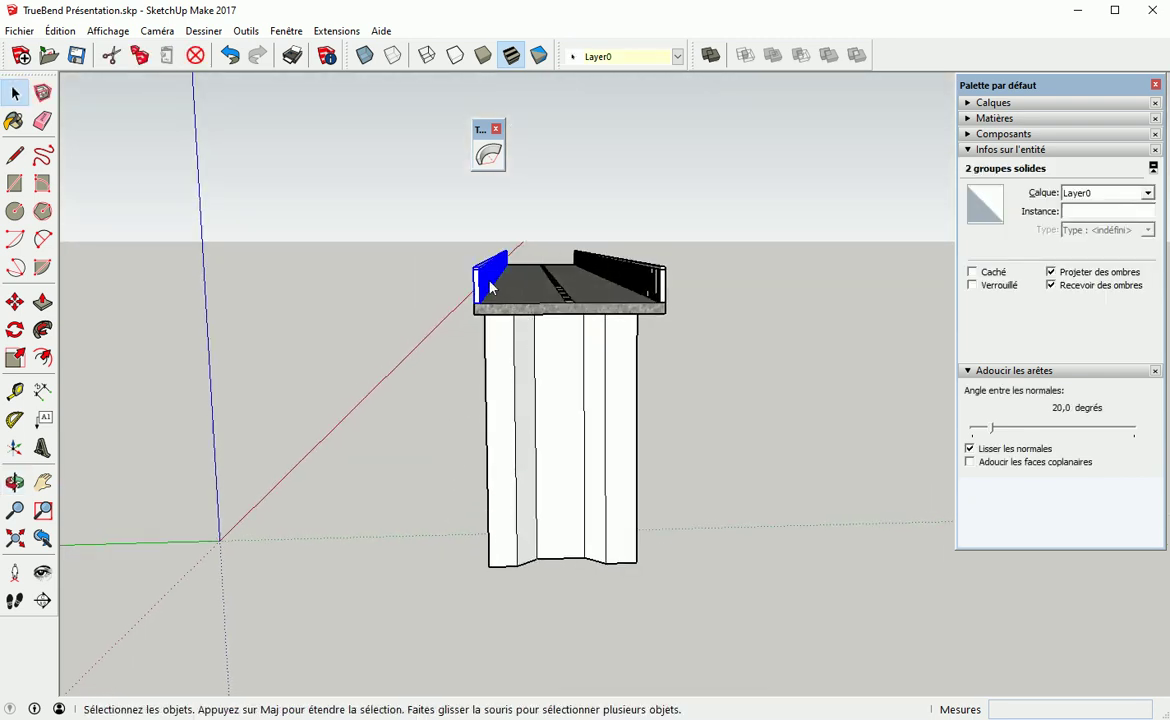
{"action": "right_click", "coordinate": [491, 289]}
{"action": "left_click", "coordinate": [527, 447]}
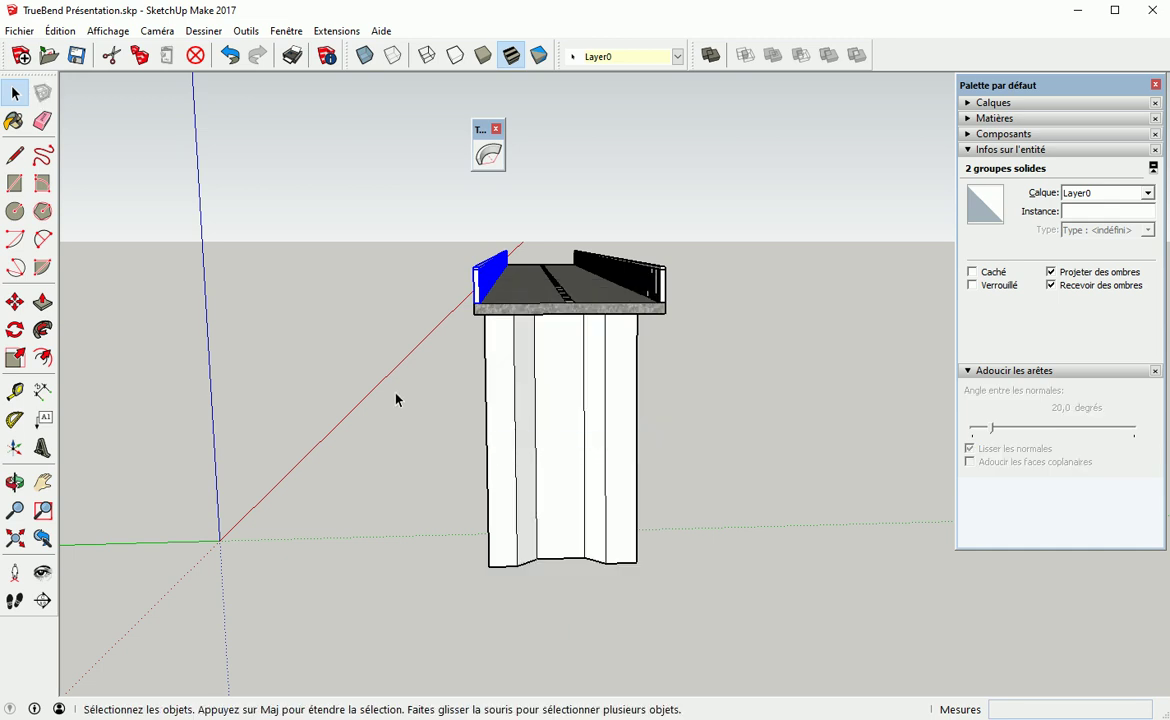
Open the new railing group to check the orientation of its own axes, and close it
{"action": "middle_click_drag", "start_coordinate": [400, 426], "coordinate": [427, 372]}
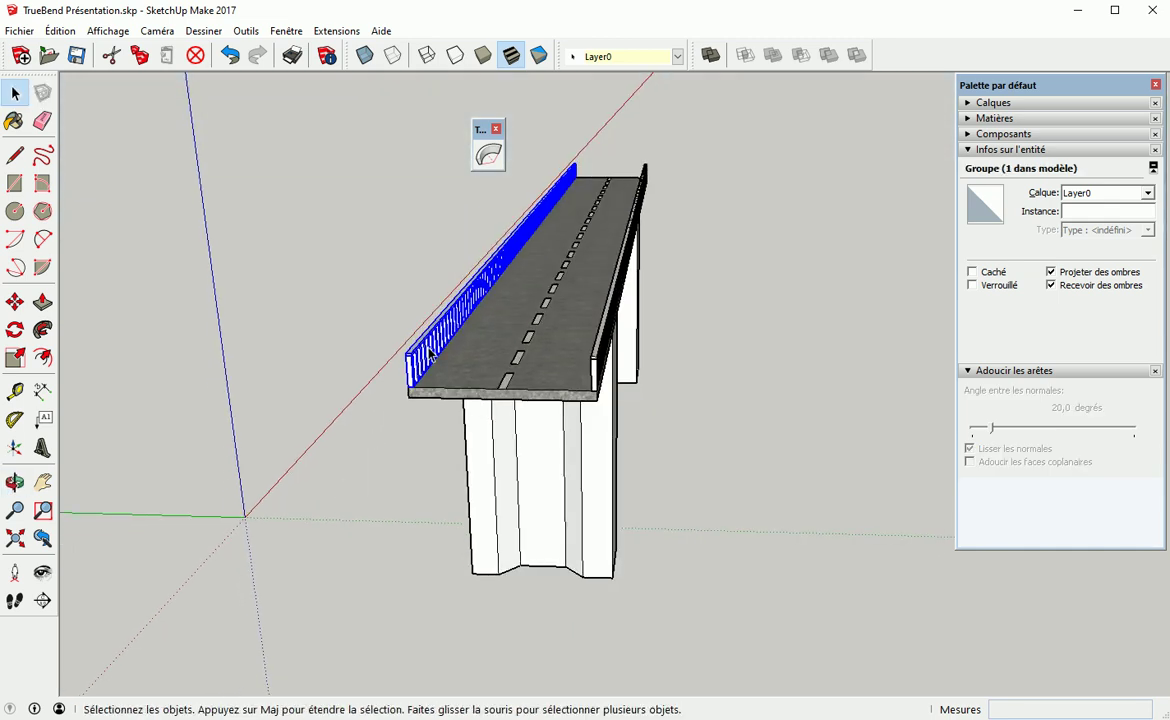
{"action": "double_click", "coordinate": [427, 370]}
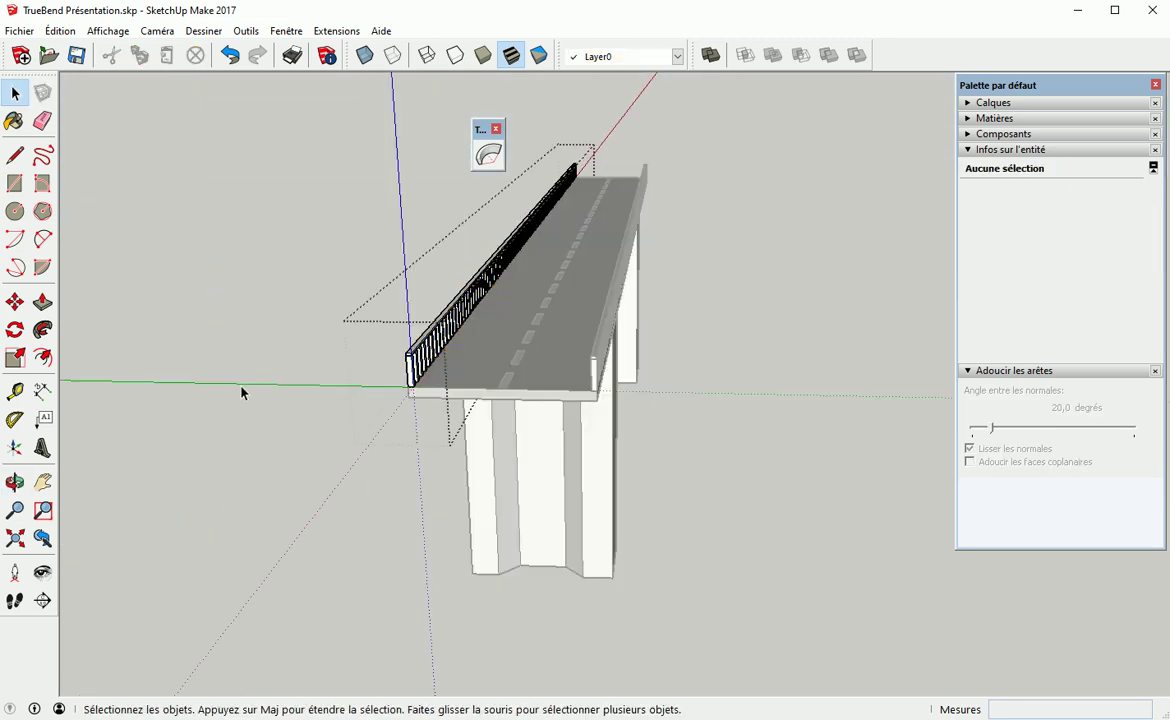
{"action": "left_click", "coordinate": [285, 460]}
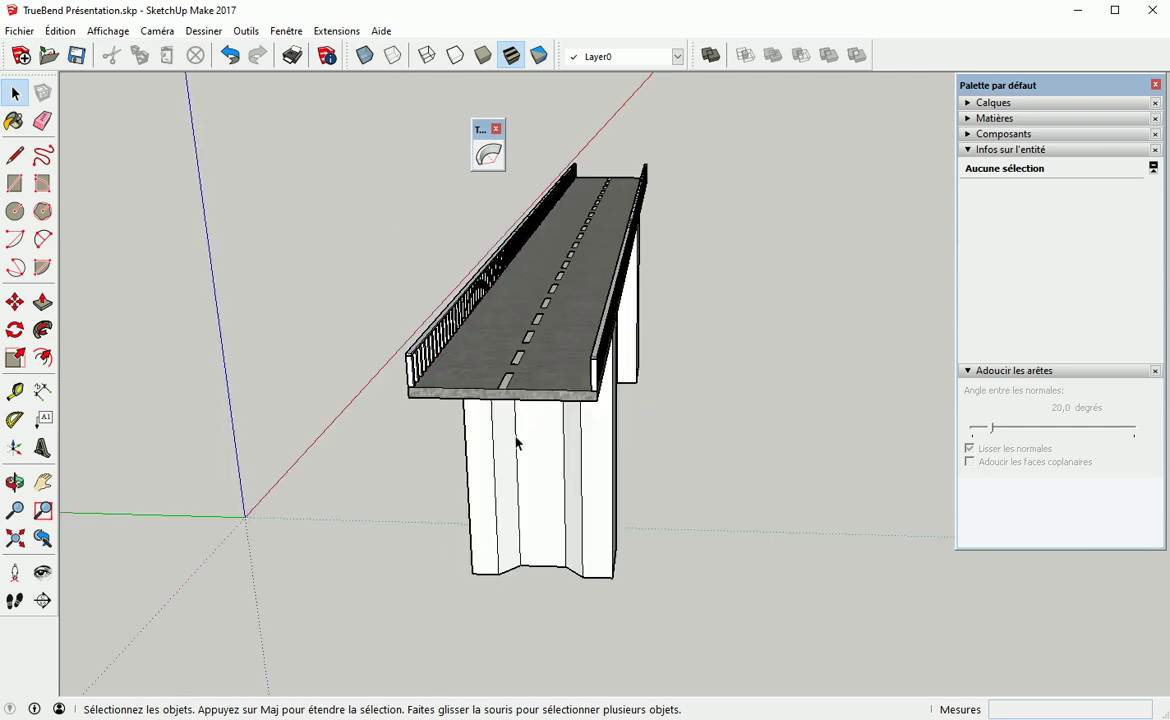
Reset the model axes to their default origin and orientation
{"action": "right_click", "coordinate": [143, 520]}
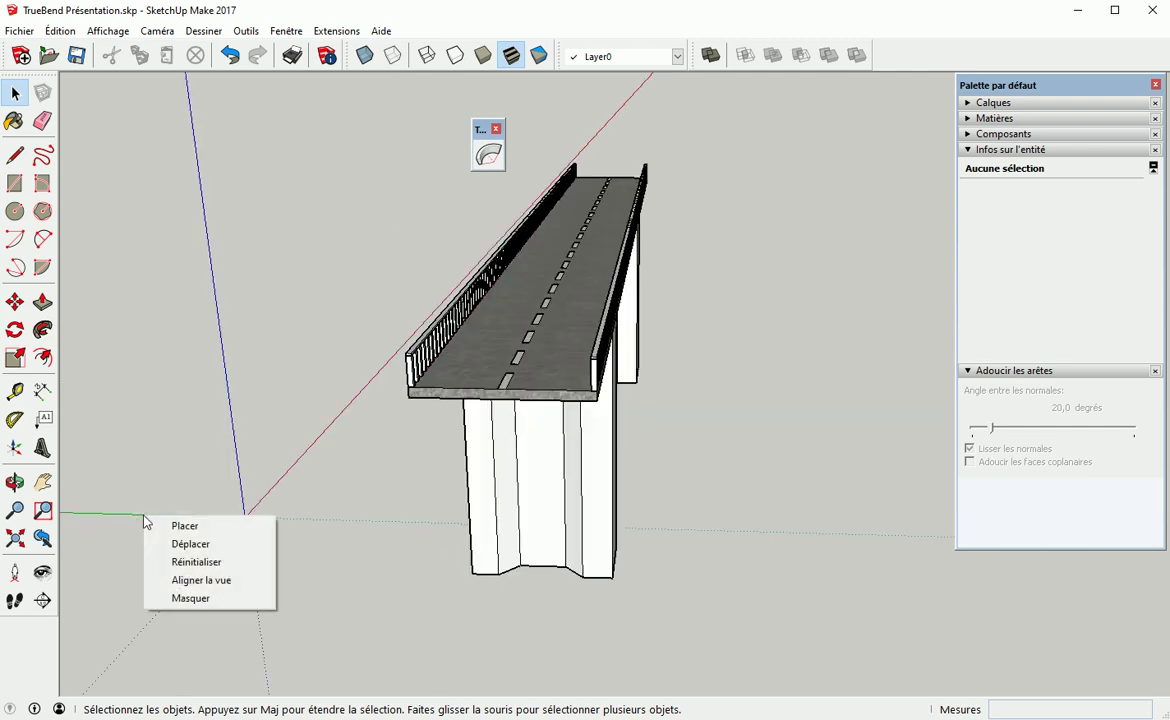
{"action": "left_click", "coordinate": [190, 559]}
{"action": "middle_click_drag", "start_coordinate": [196, 520], "coordinate": [148, 487]}
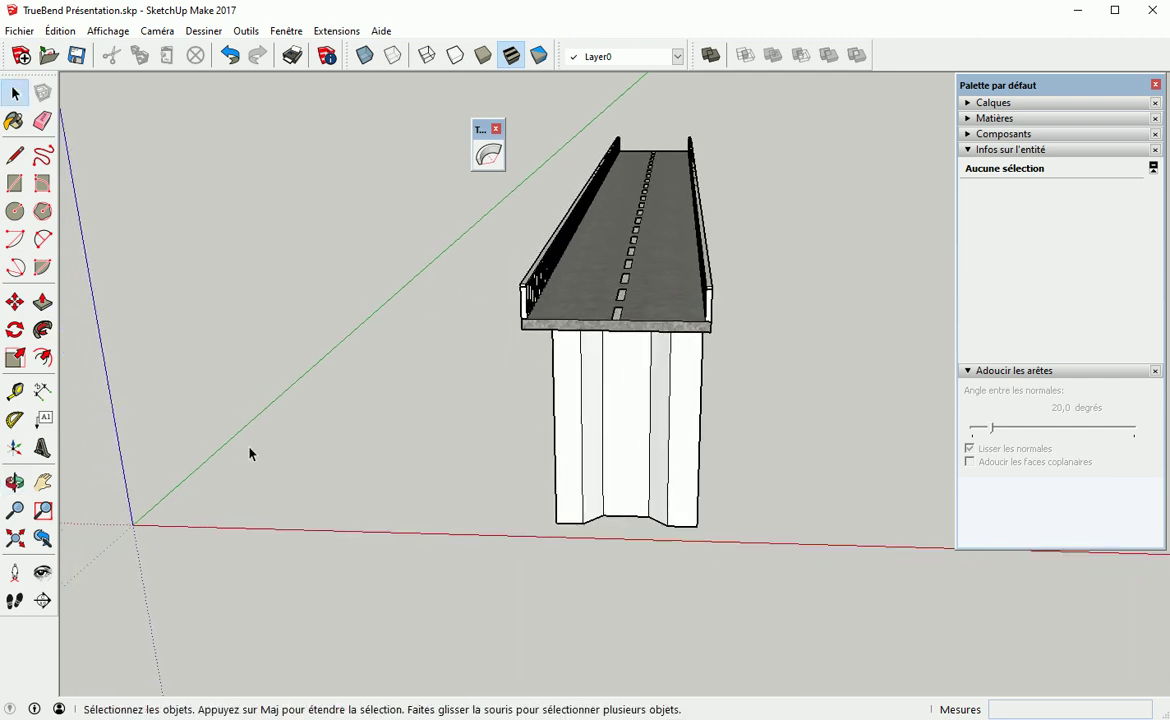
Try to reset the deck group's own axes from inside the group, reopen it to check them, and close it
{"action": "middle_click_drag", "start_coordinate": [652, 302], "coordinate": [742, 348]}
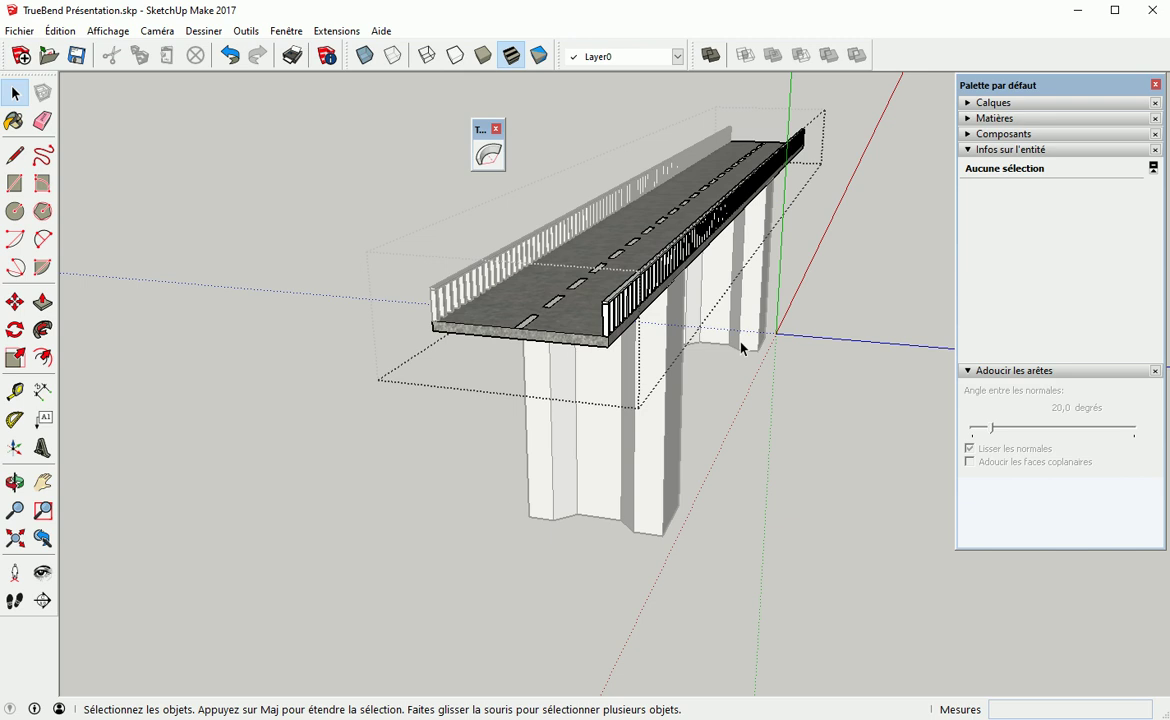
{"action": "right_click", "coordinate": [819, 343]}
{"action": "left_click", "coordinate": [852, 383]}
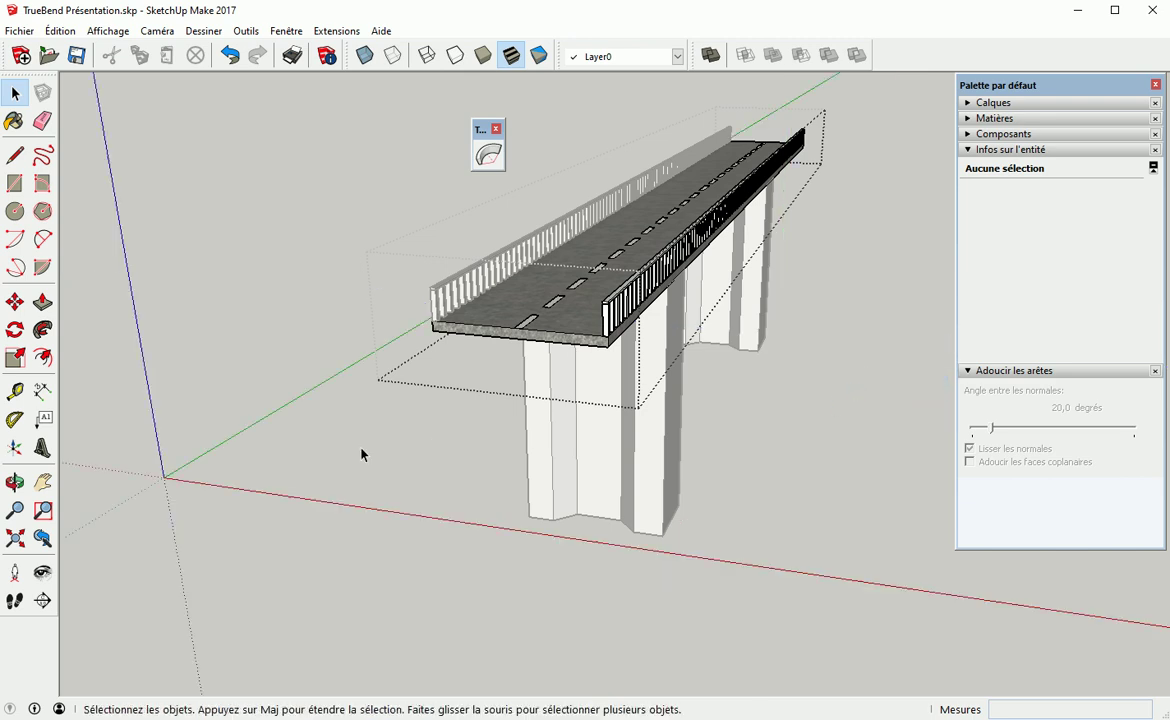
{"action": "middle_click_drag", "start_coordinate": [243, 519], "coordinate": [290, 524]}
{"action": "double_click", "coordinate": [650, 310]}
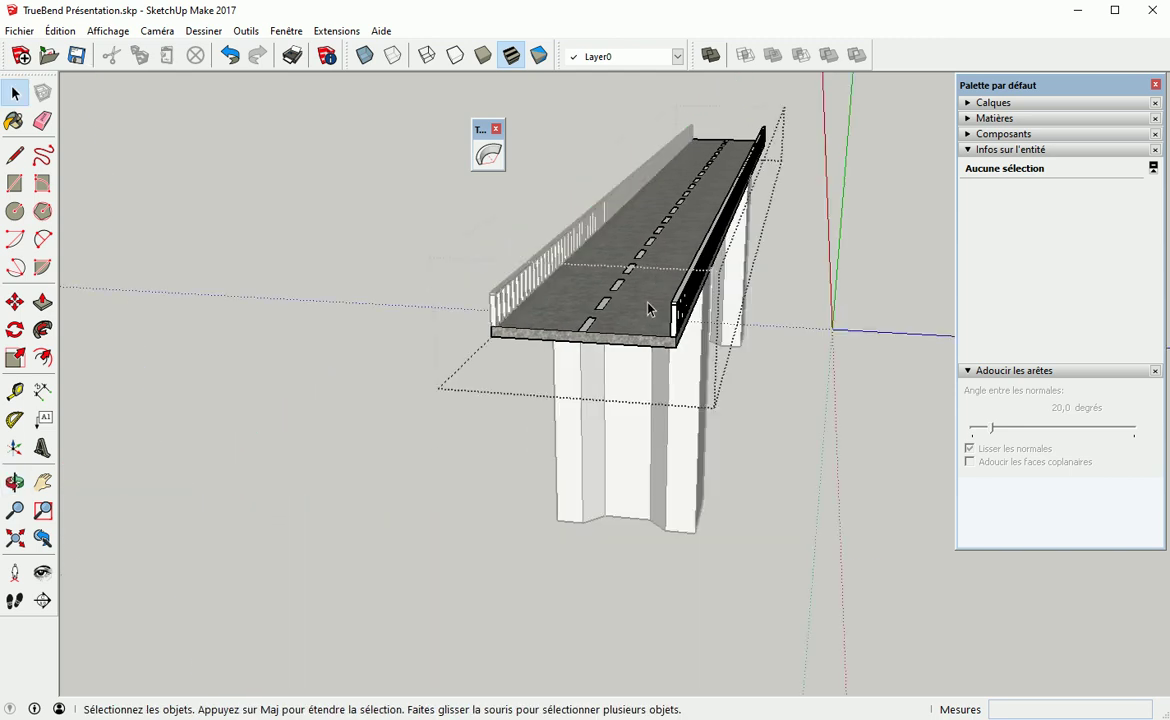
{"action": "middle_click_drag", "start_coordinate": [831, 316], "coordinate": [757, 331]}
{"action": "middle_click_drag", "start_coordinate": [742, 386], "coordinate": [671, 380]}
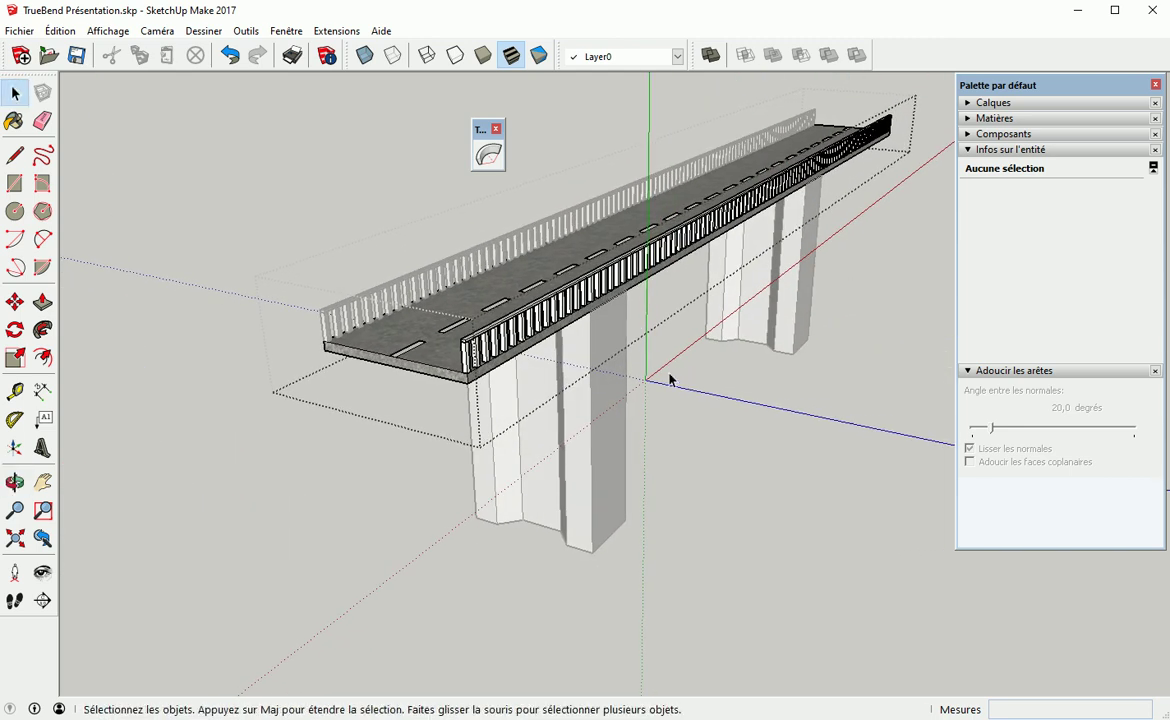
{"action": "left_click", "coordinate": [703, 495]}
Redefine the deck group's axes from a free point beside the bridge, with red along its length and blue vertical, and close the group
{"action": "middle_click_drag", "start_coordinate": [700, 494], "coordinate": [474, 390]}
{"action": "double_click", "coordinate": [474, 356]}
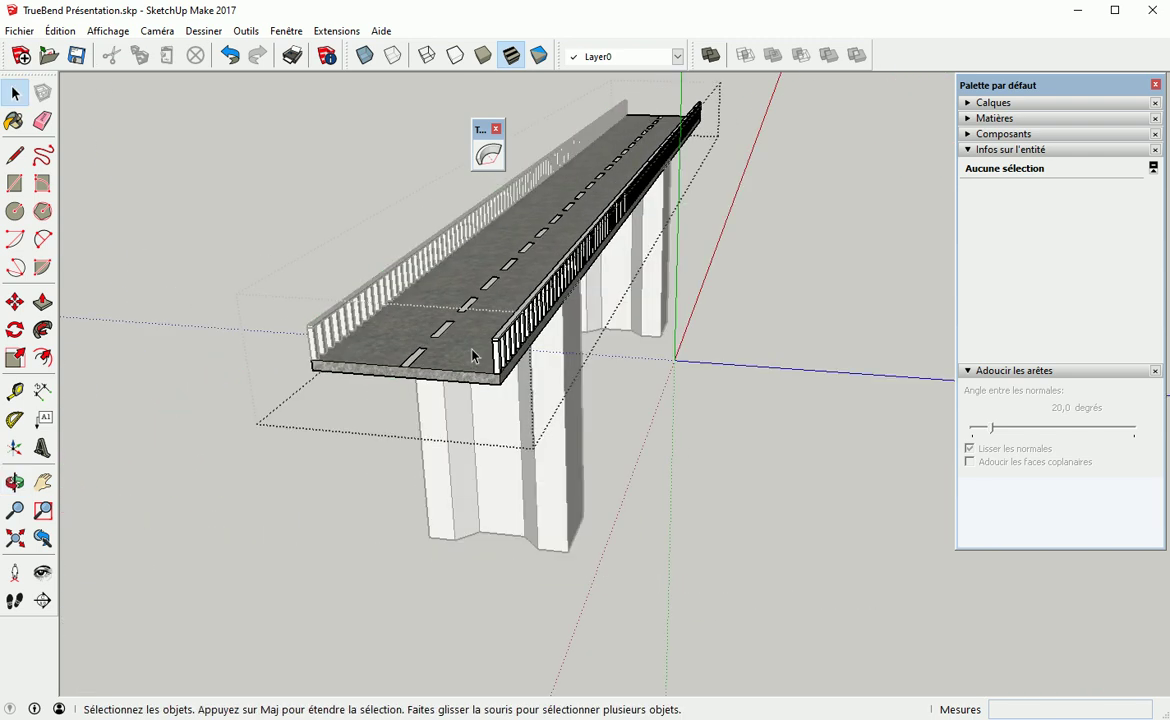
{"action": "left_click", "coordinate": [14, 447]}
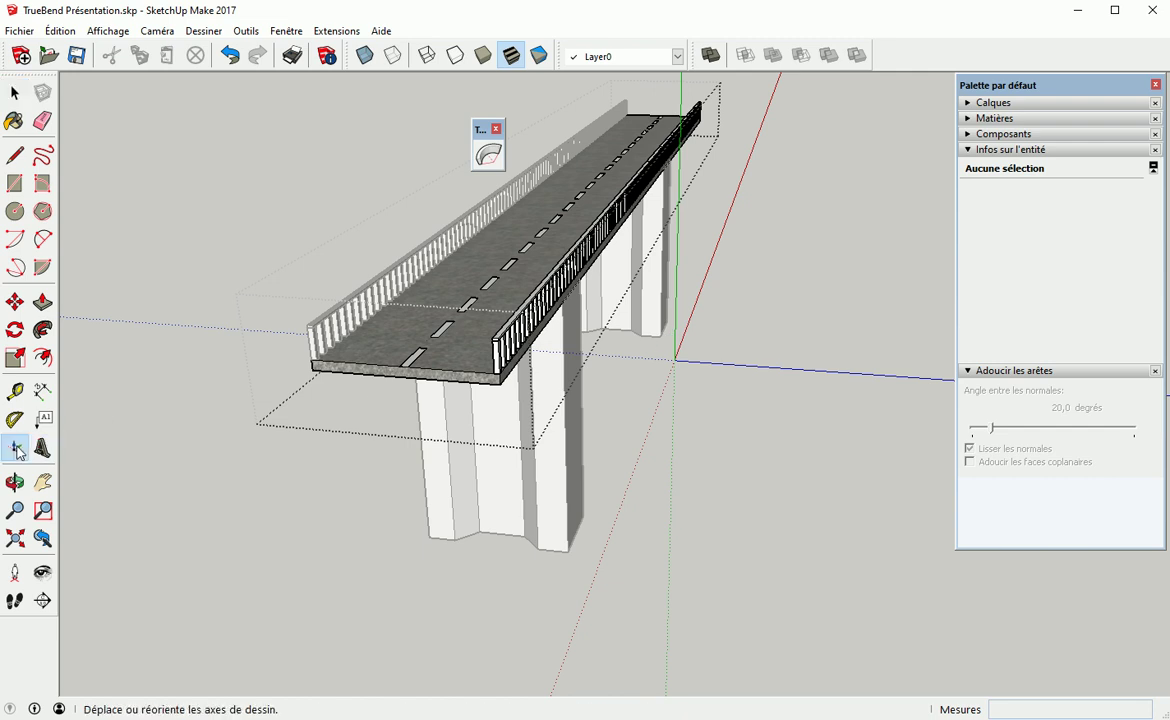
{"action": "left_click", "coordinate": [702, 439]}
{"action": "left_click", "coordinate": [718, 372]}
{"action": "left_click", "coordinate": [752, 442]}
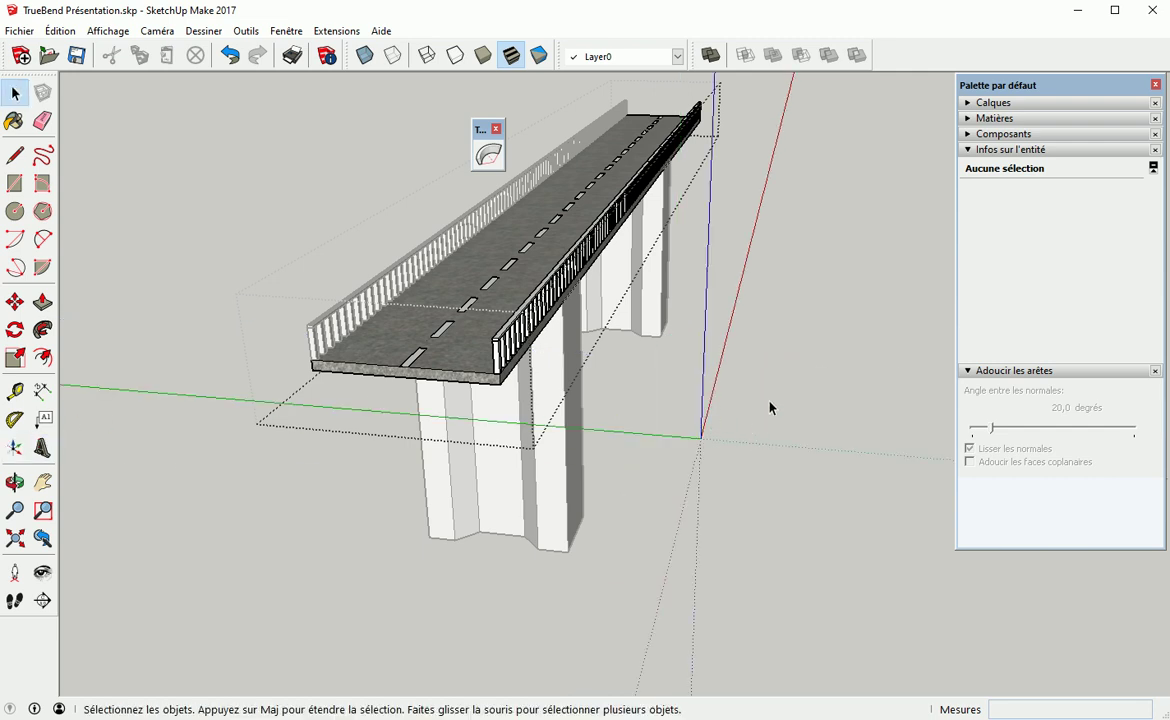
{"action": "left_click", "coordinate": [708, 472]}
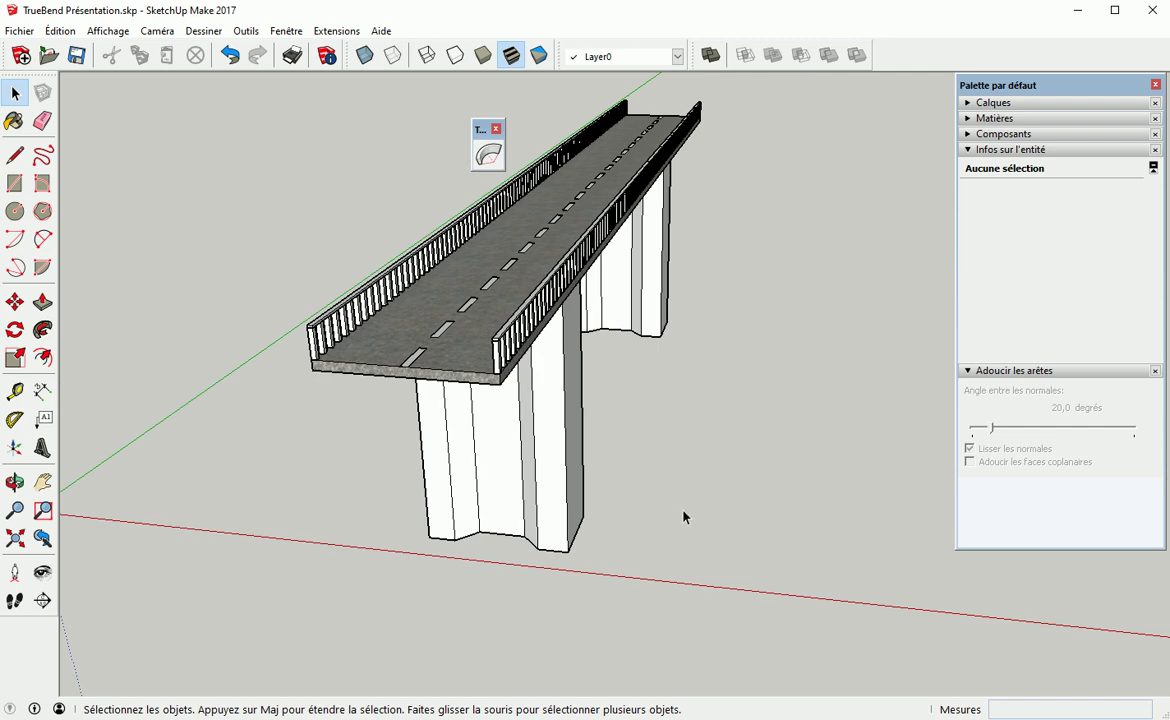
Bend the group of road deck and attached railing to an angle of 60 degrees with TrueBend
{"action": "left_click", "coordinate": [540, 293]}
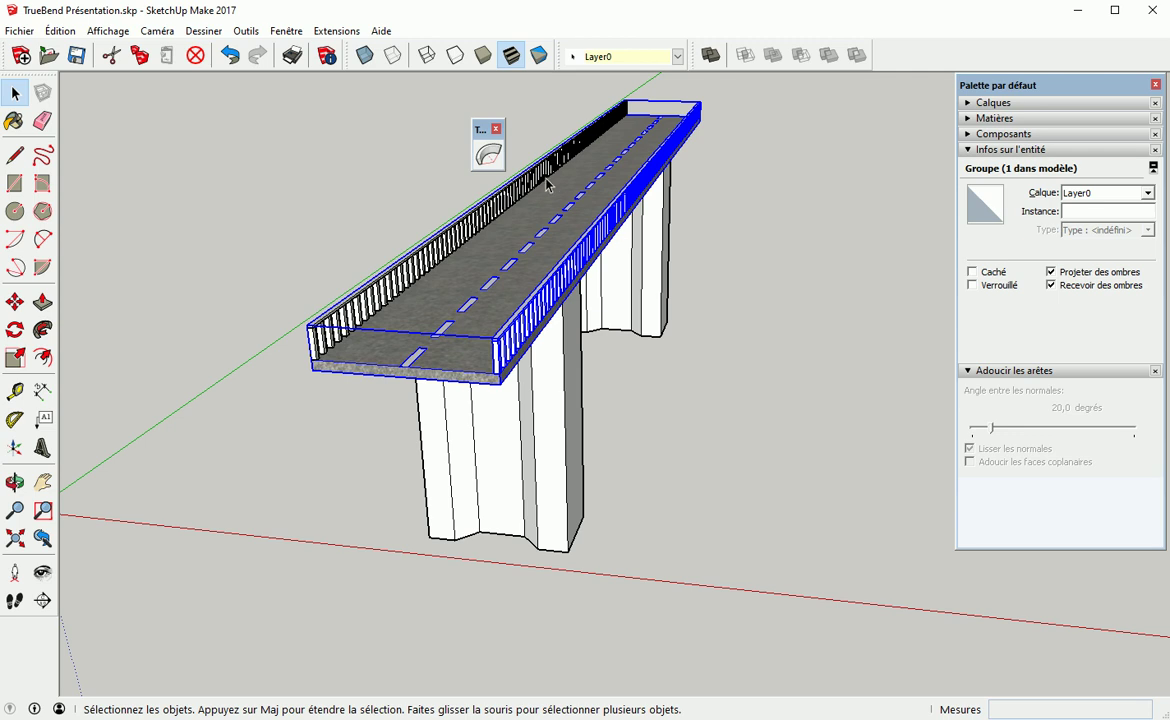
{"action": "left_click", "coordinate": [488, 154]}
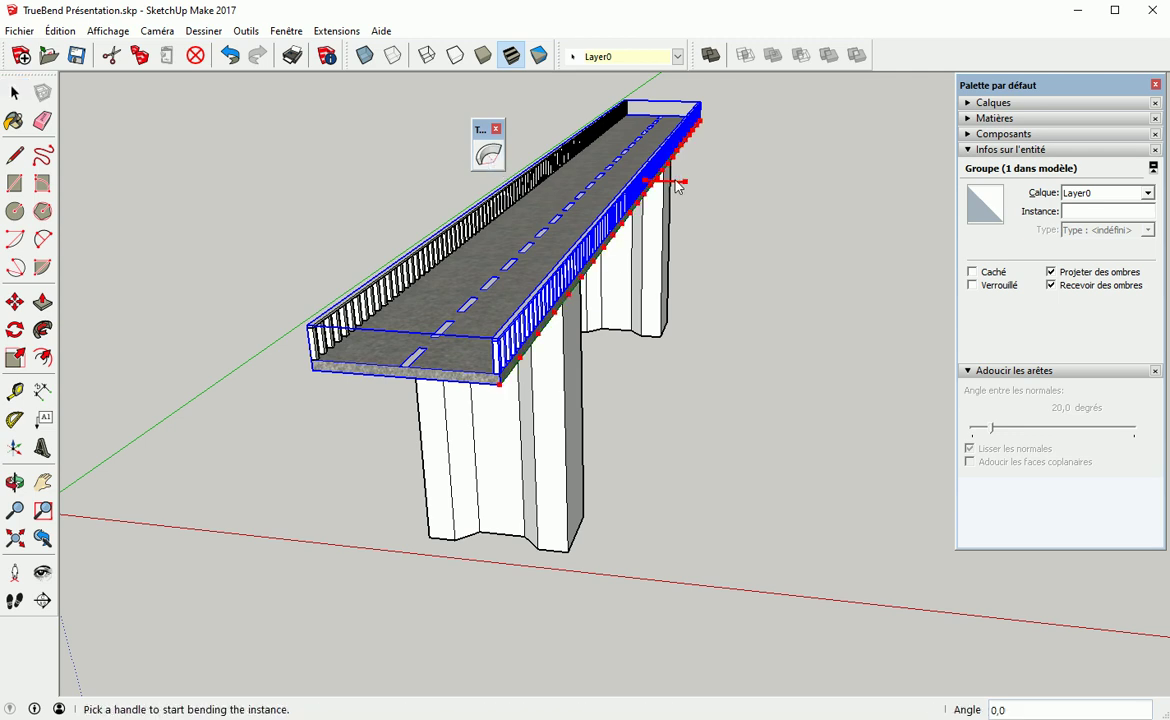
{"action": "left_click_drag", "start_coordinate": [686, 188], "coordinate": [713, 190]}
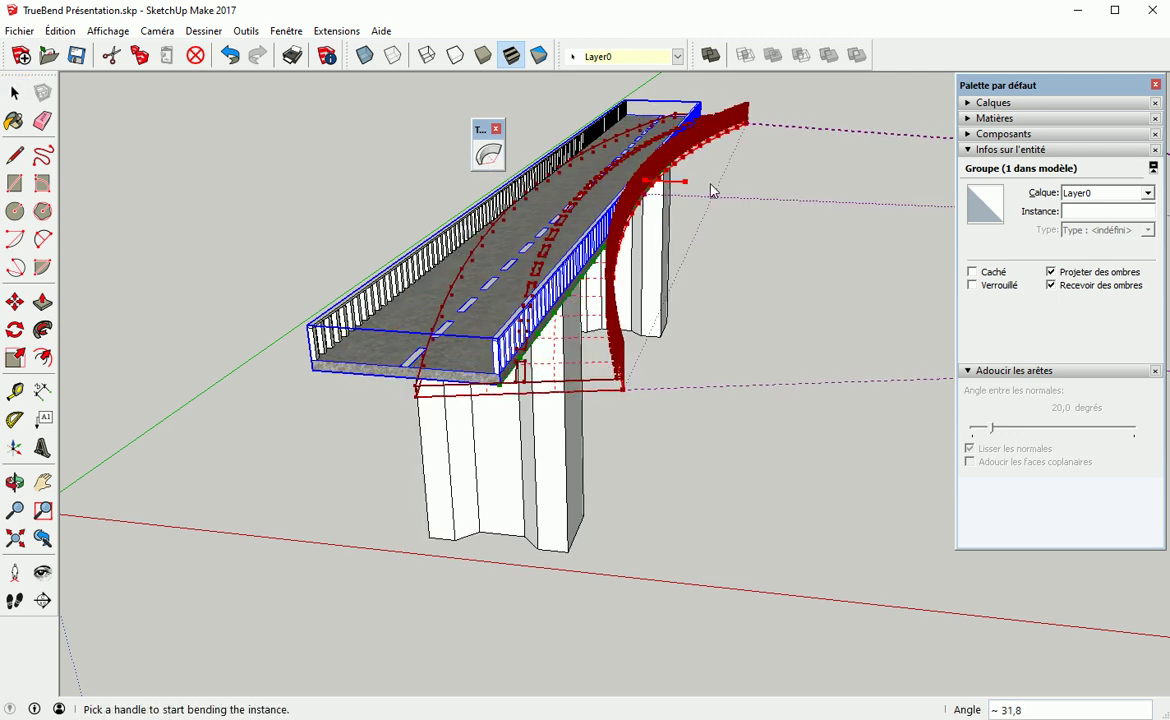
{"action": "type", "text": "9"}
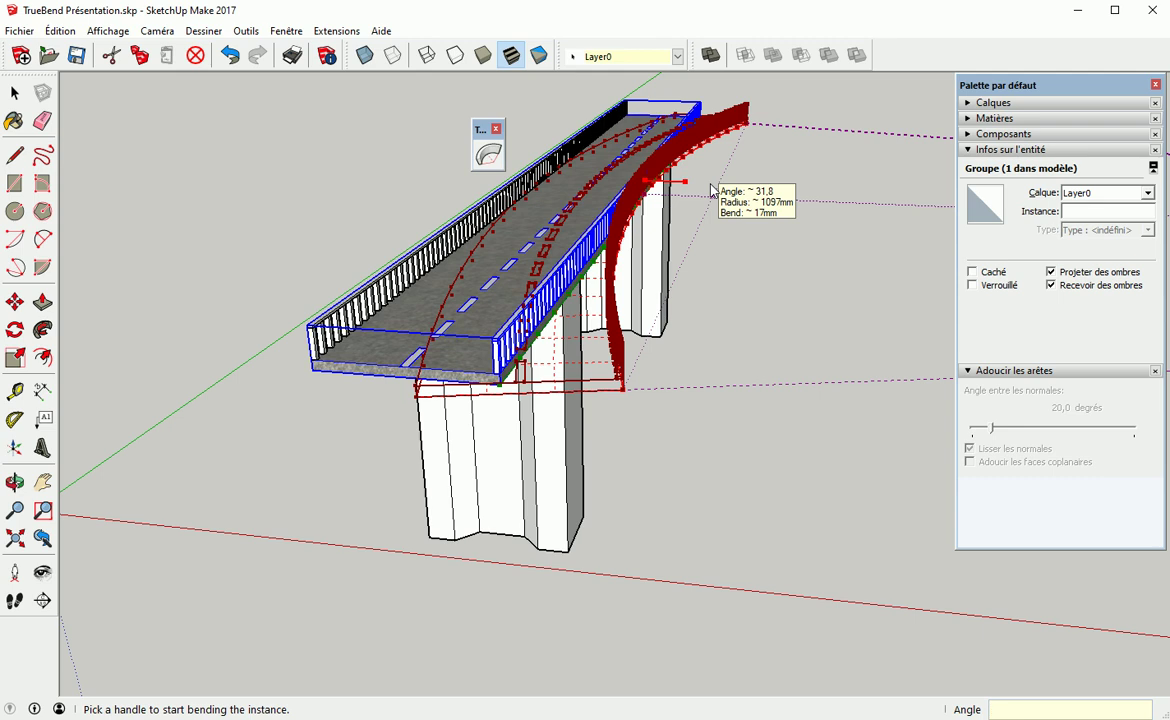
{"action": "key", "text": "Return"}
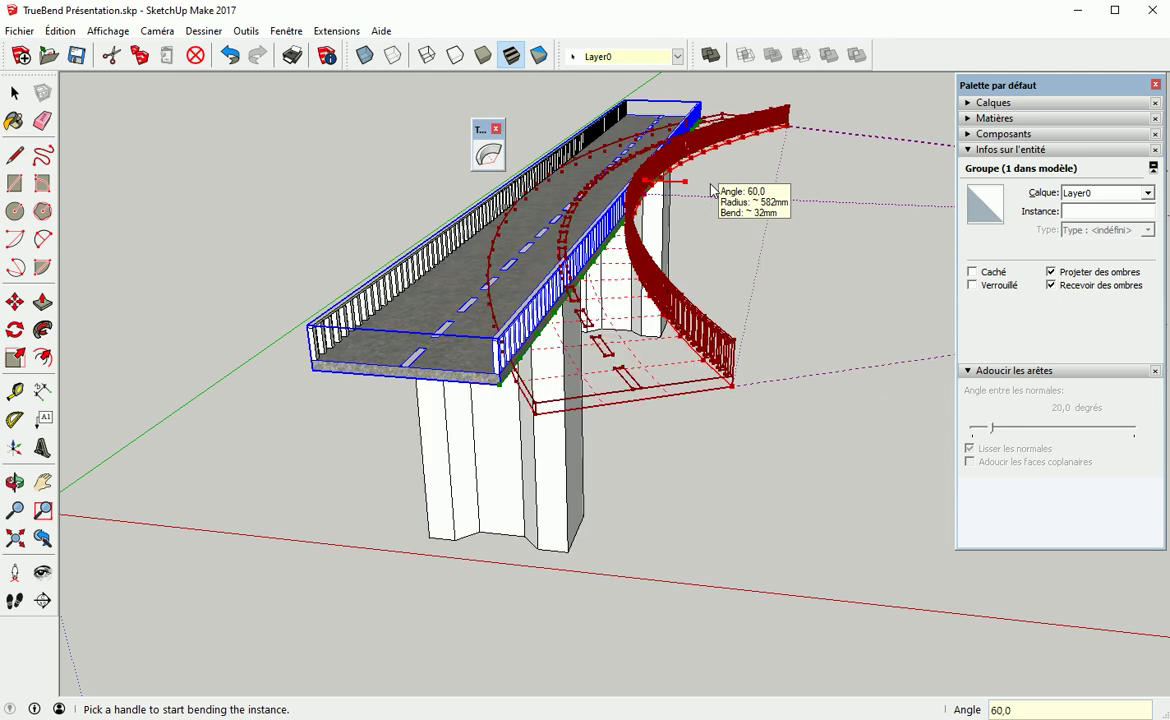
{"action": "left_click", "coordinate": [729, 475]}
Try to bend the separate straight railing group to 60 degrees with TrueBend, and deselect it
{"action": "left_click", "coordinate": [340, 350]}
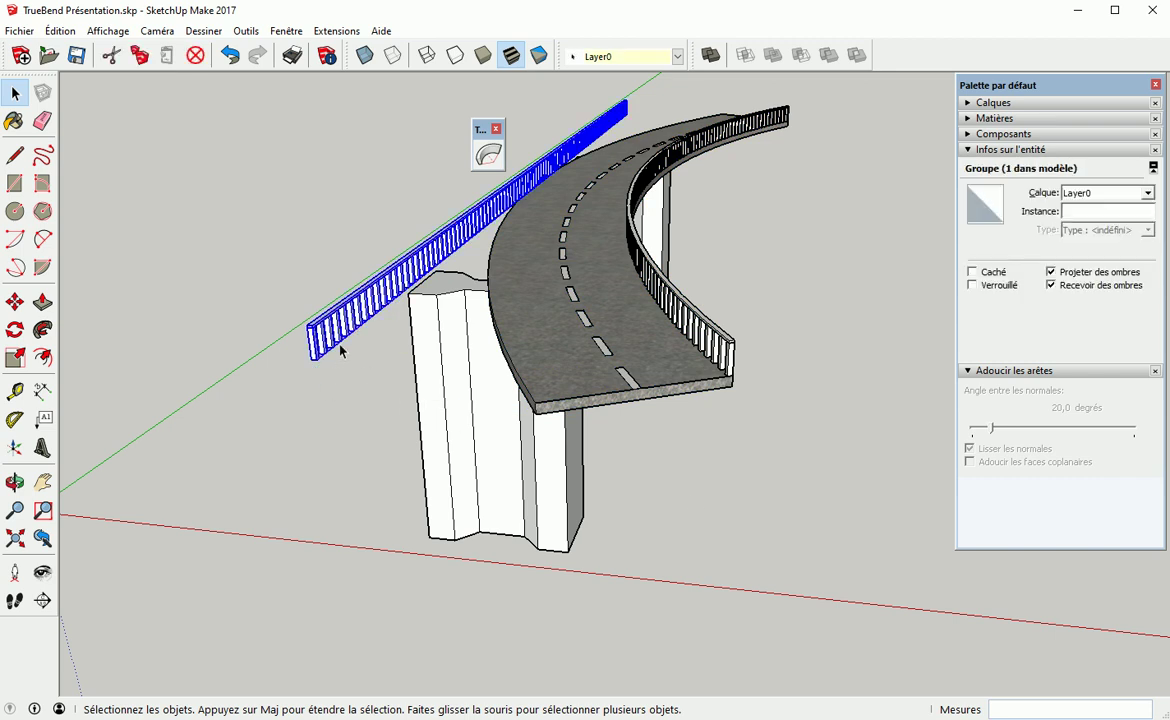
{"action": "left_click", "coordinate": [488, 154]}
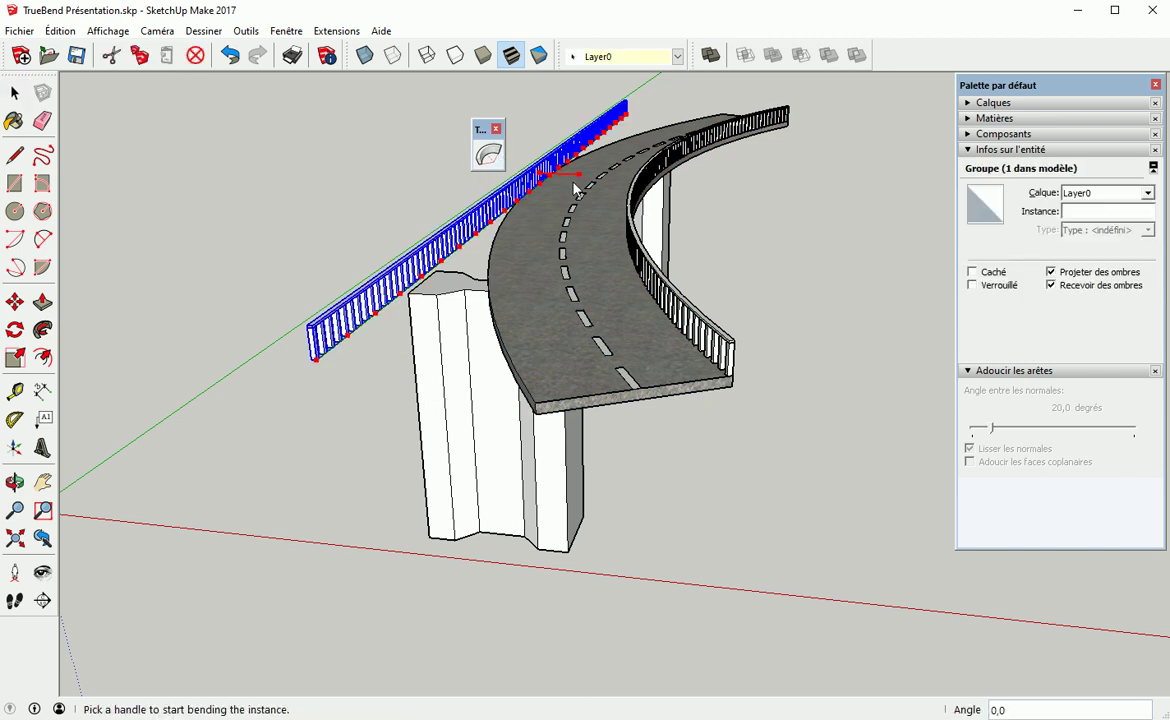
{"action": "left_click_drag", "start_coordinate": [580, 181], "coordinate": [598, 181]}
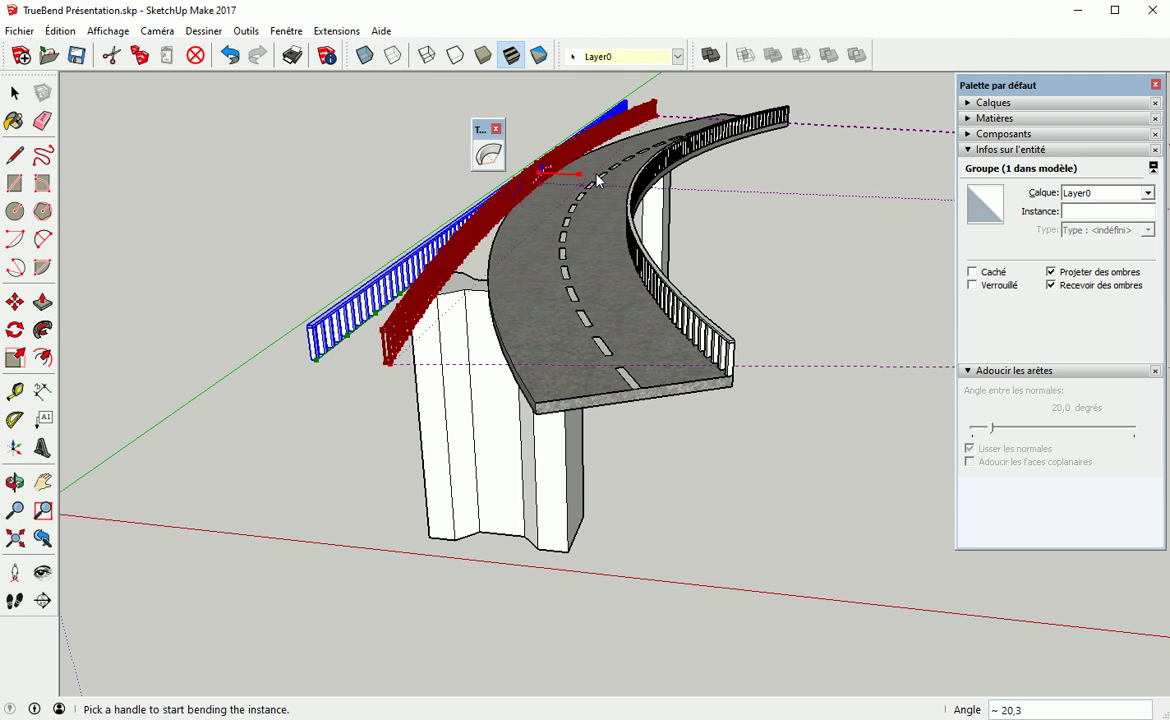
{"action": "type", "text": "60"}
{"action": "key", "text": "Return"}
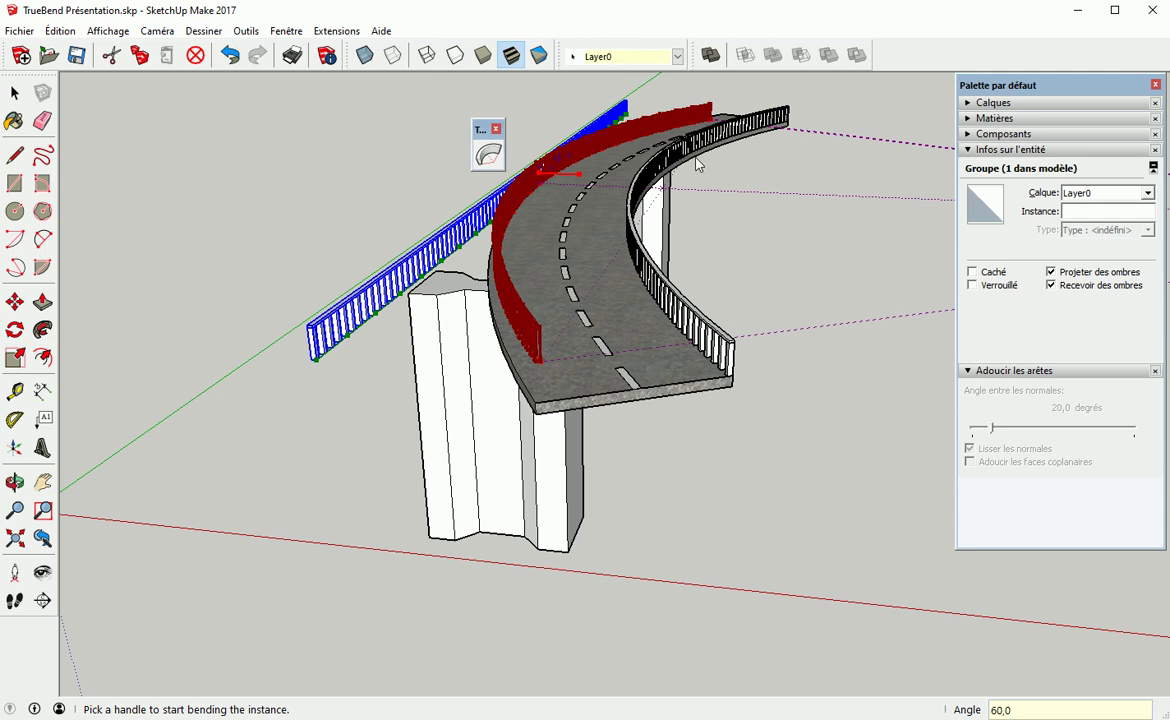
{"action": "left_click", "coordinate": [408, 420]}
{"action": "key", "text": "space"}
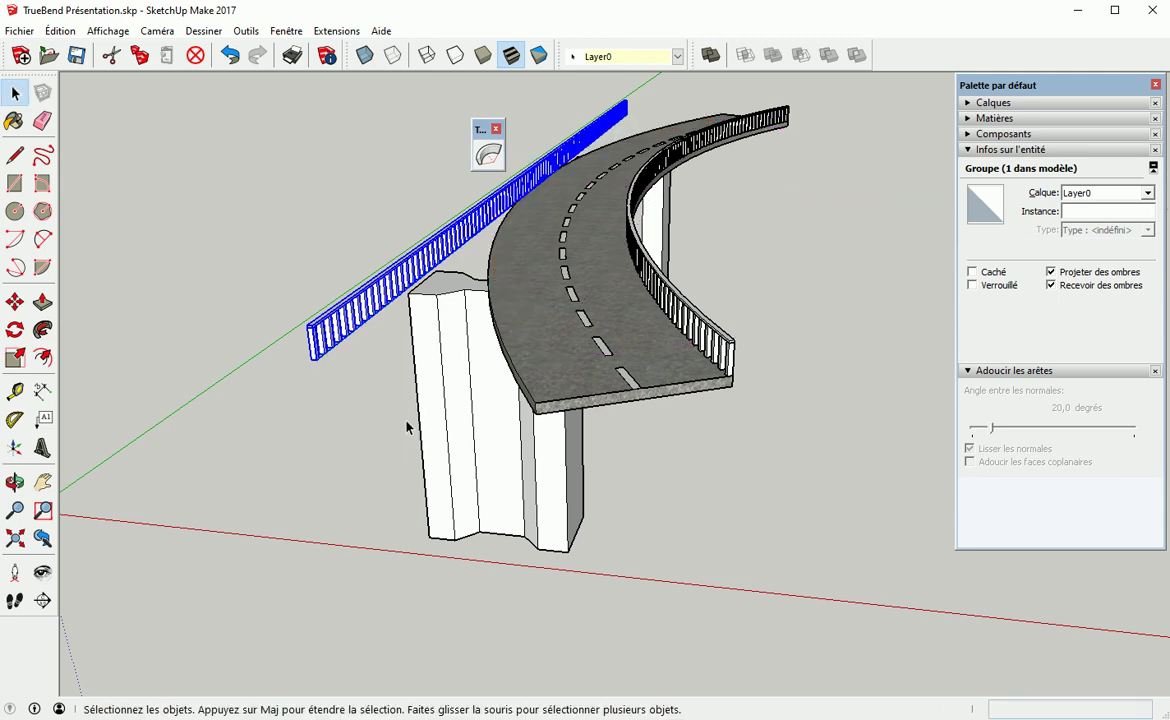
{"action": "left_click", "coordinate": [314, 403]}
Place a guide line along the near end edge of the bent road deck with the Tape Measure tool
{"action": "middle_click_drag", "start_coordinate": [295, 407], "coordinate": [610, 418]}
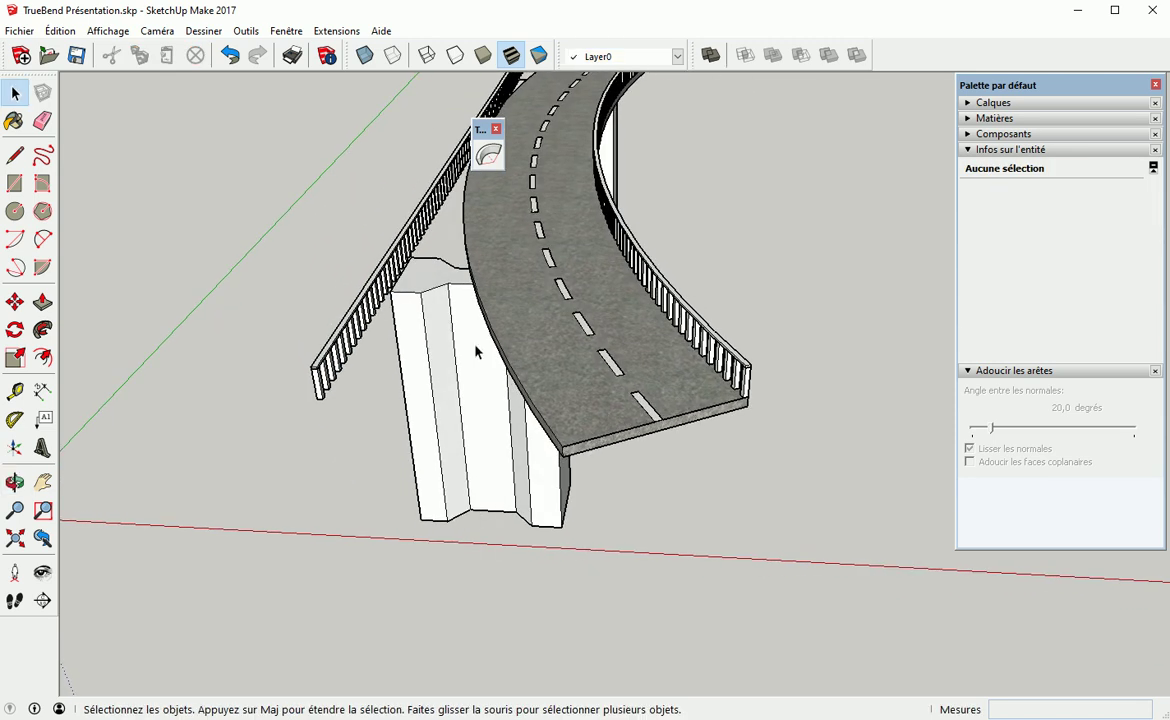
{"action": "middle_click_drag", "start_coordinate": [405, 407], "coordinate": [400, 457]}
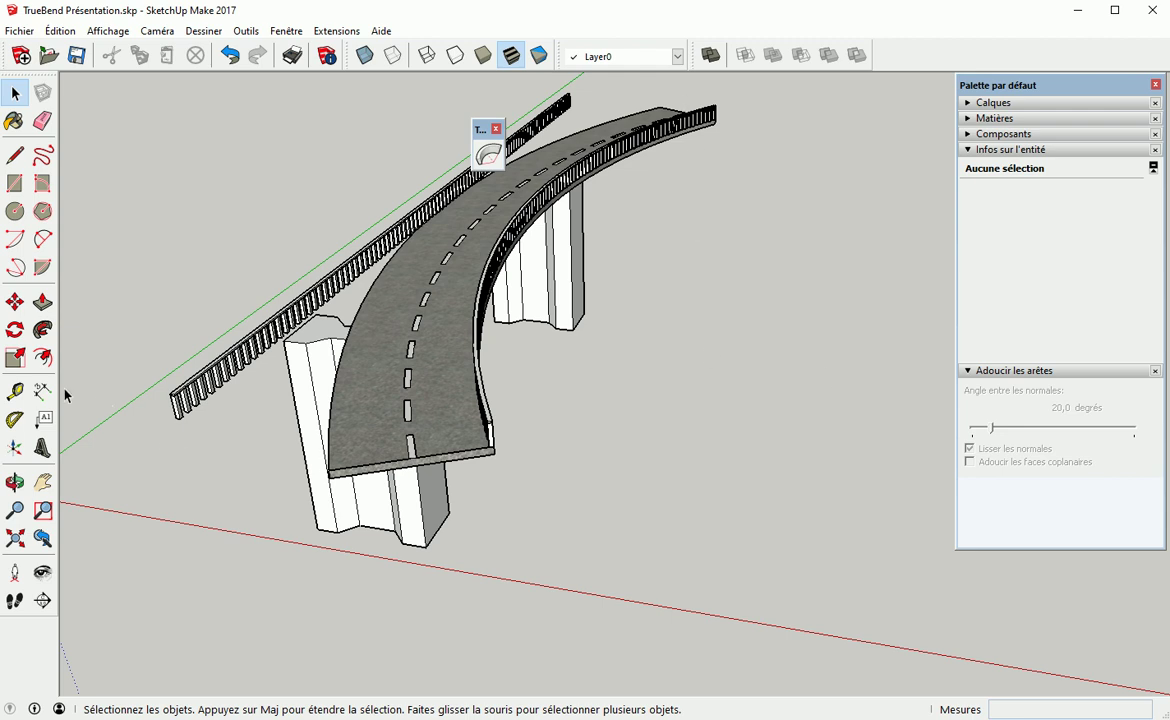
{"action": "left_click", "coordinate": [15, 391]}
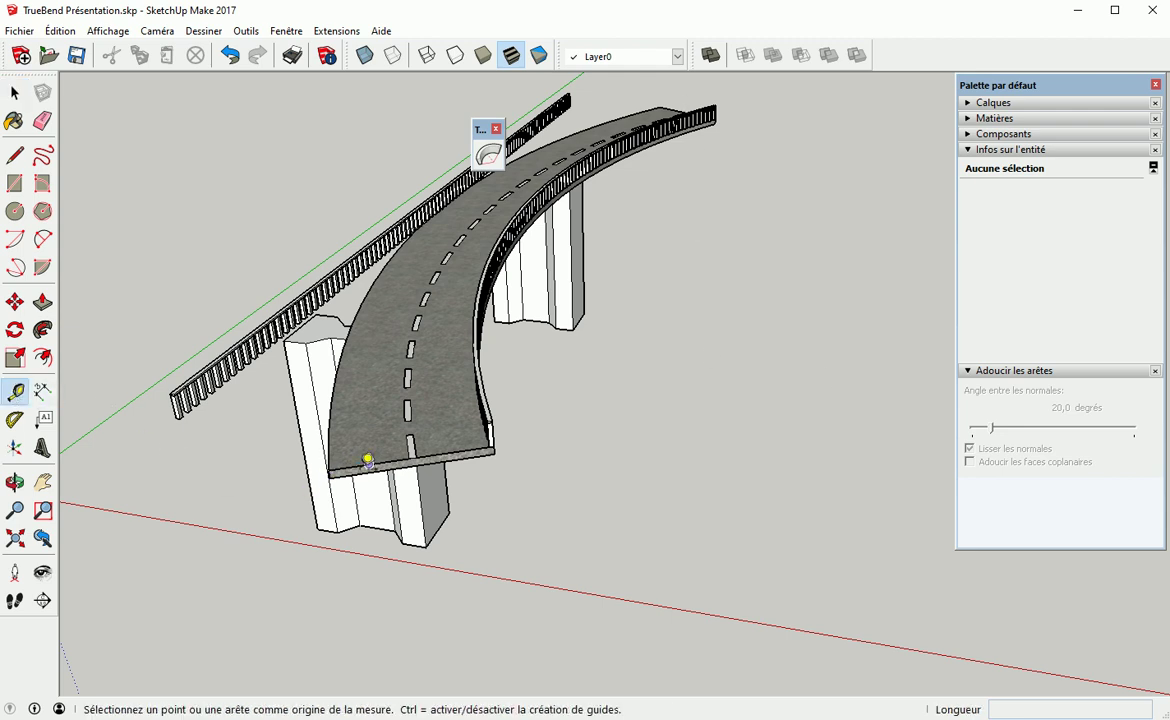
{"action": "left_click", "coordinate": [369, 458]}
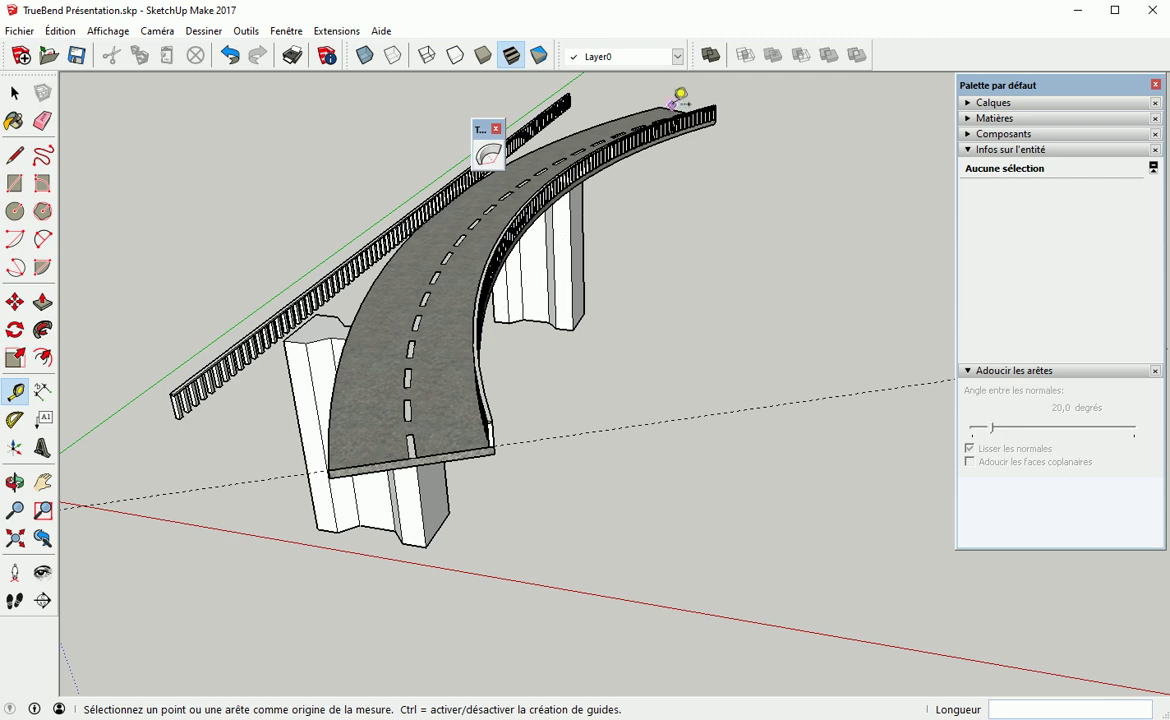
{"action": "scroll", "coordinate": [679, 100], "scroll_direction": "up", "scroll_amount": 3}
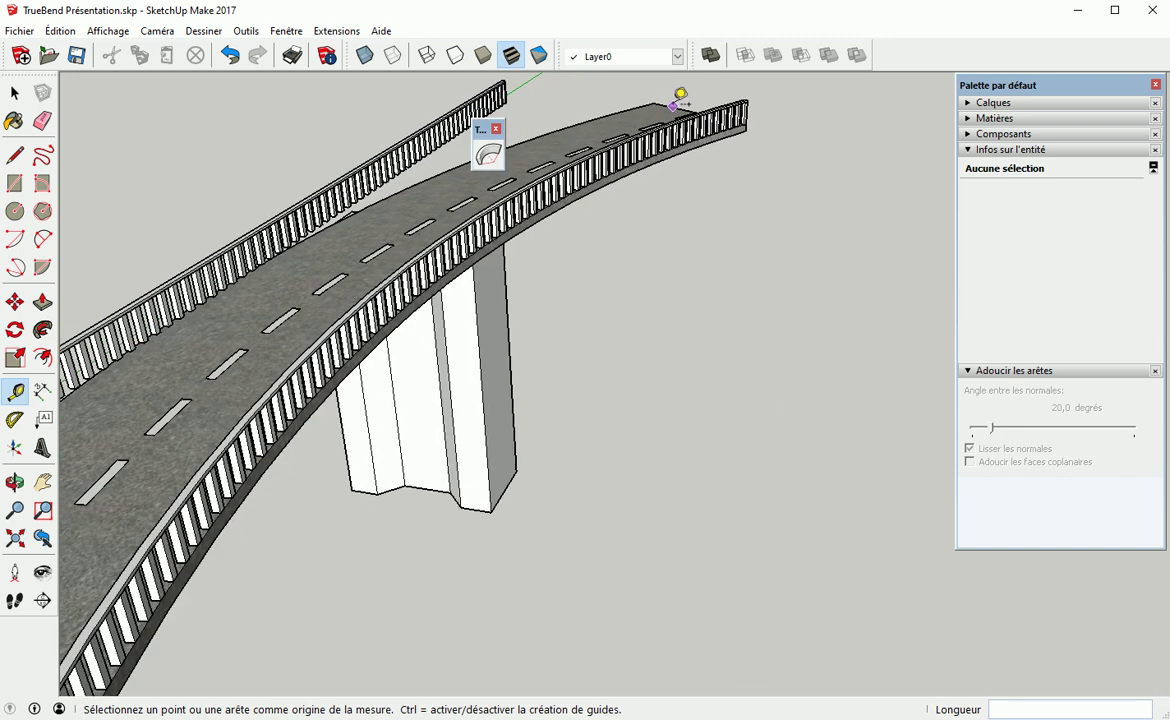
{"action": "left_click", "coordinate": [680, 96]}
{"action": "scroll", "coordinate": [681, 93], "scroll_direction": "up", "scroll_amount": 3}
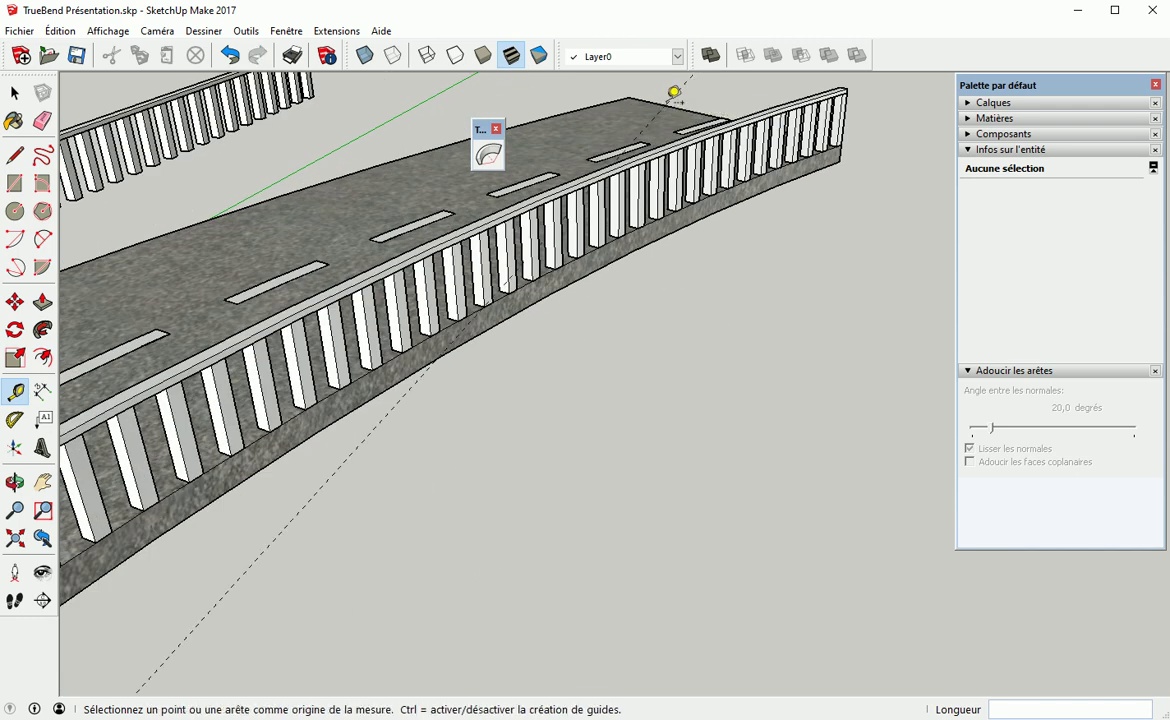
Place a guide line along the far end edge of the bent deck and examine where it crosses the first guide
{"action": "middle_click_drag", "start_coordinate": [681, 141], "coordinate": [250, 370]}
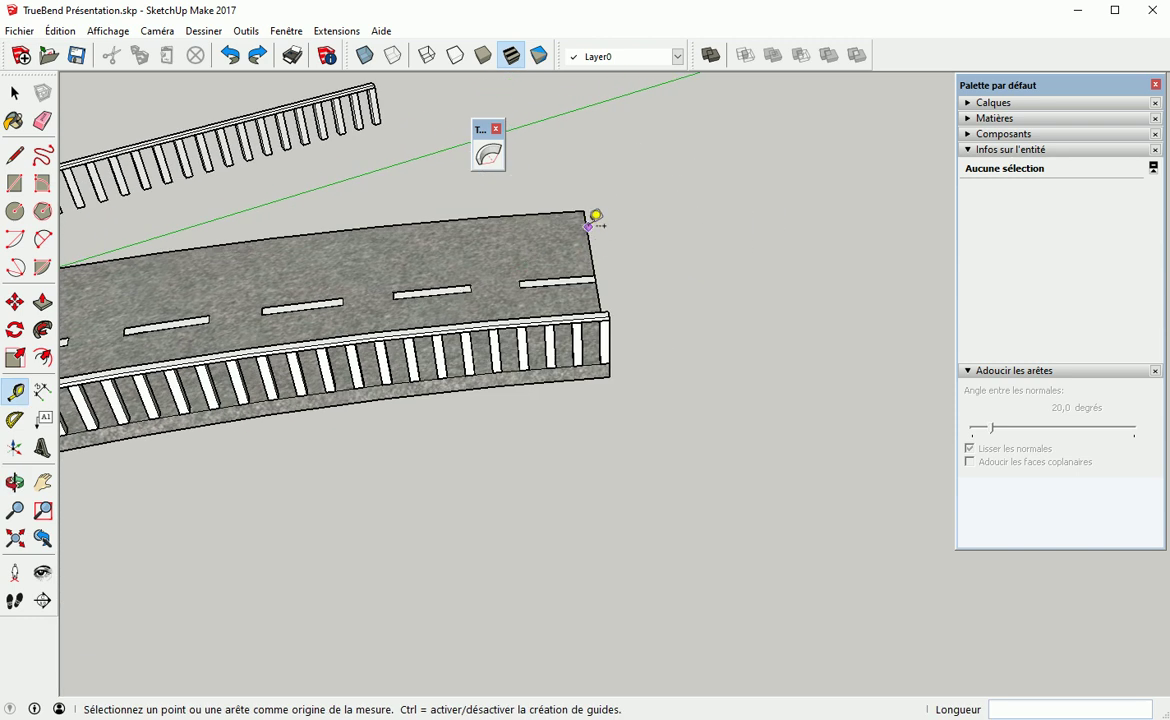
{"action": "middle_click_drag", "start_coordinate": [575, 261], "coordinate": [527, 269]}
{"action": "left_click", "coordinate": [537, 275]}
{"action": "left_click", "coordinate": [538, 274]}
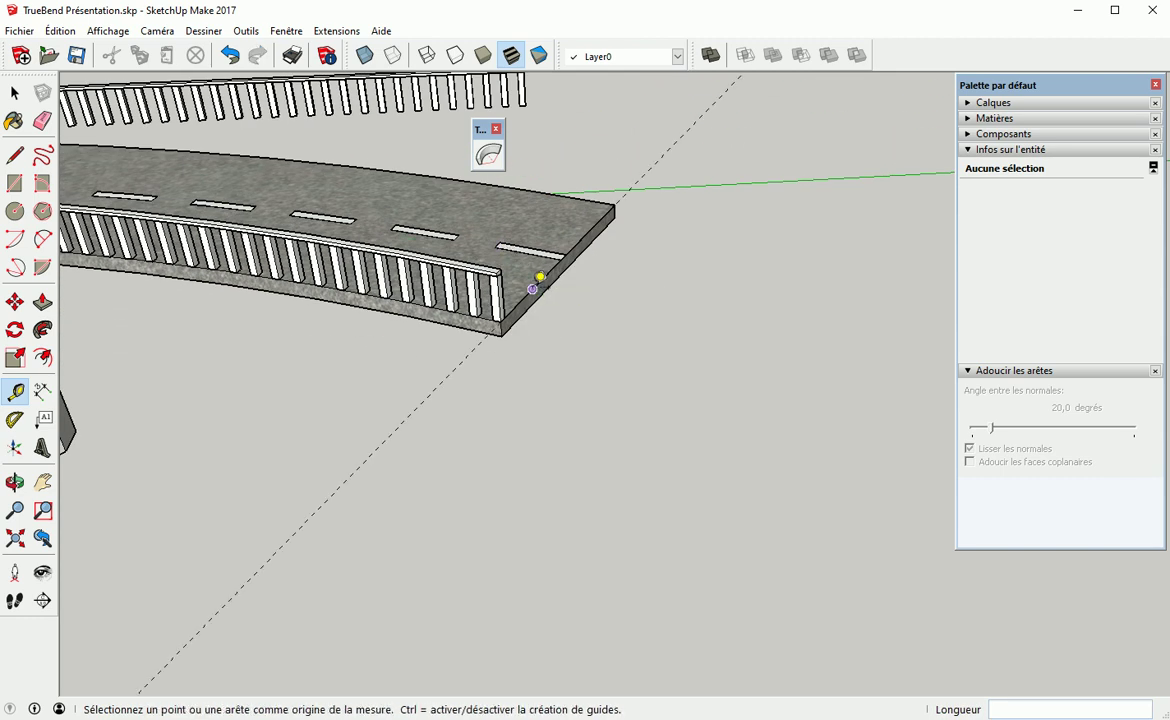
{"action": "middle_click_drag", "start_coordinate": [430, 245], "coordinate": [525, 414]}
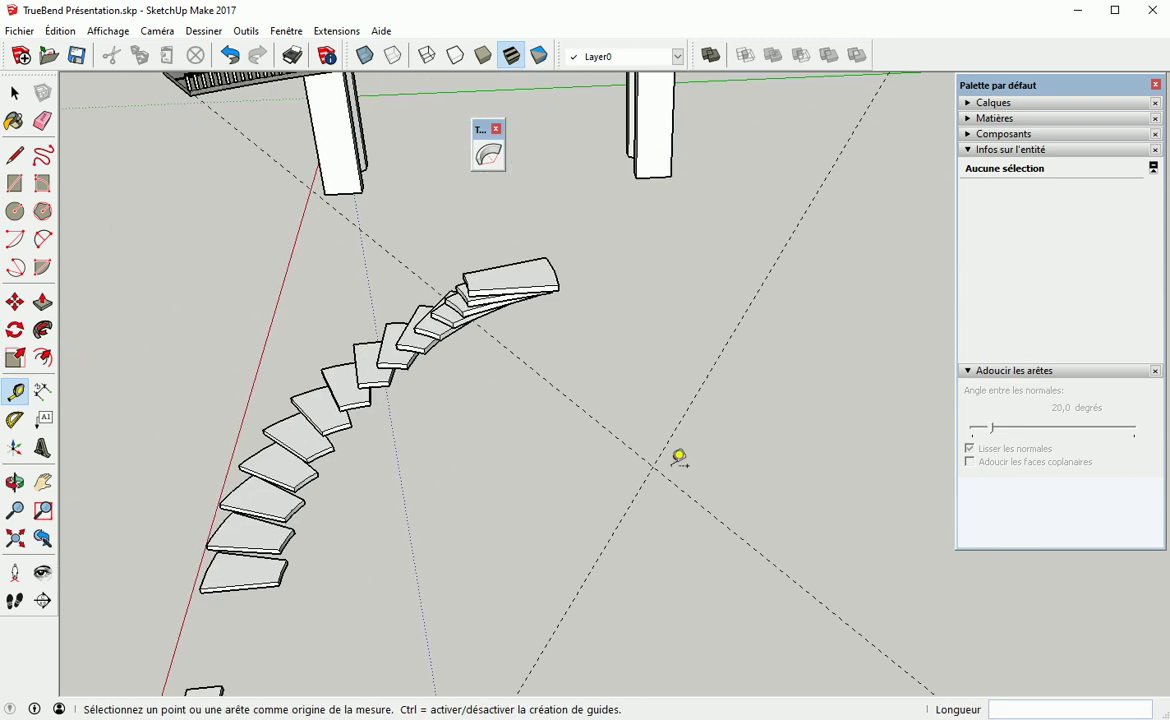
{"action": "middle_click_drag", "start_coordinate": [253, 316], "coordinate": [744, 332]}
{"action": "middle_click_drag", "start_coordinate": [311, 324], "coordinate": [450, 333]}
{"action": "middle_click_drag", "start_coordinate": [185, 329], "coordinate": [562, 376]}
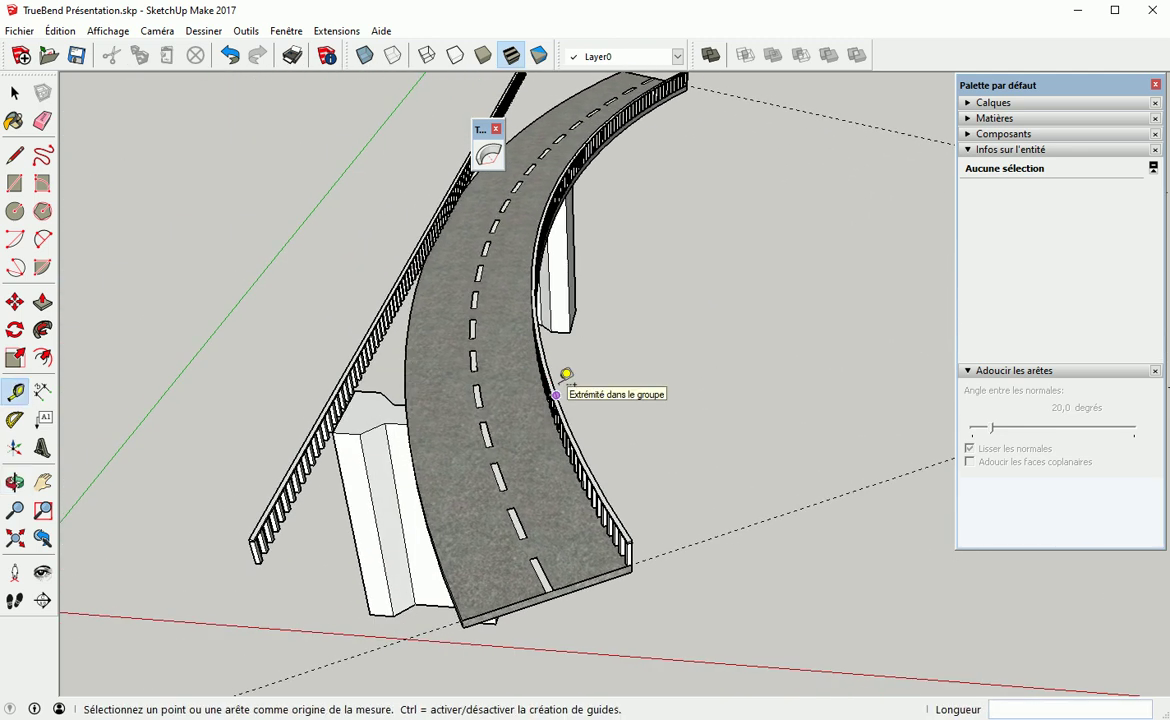
Open the bent road deck group and select its outer curved edge segments to read their length
{"action": "key", "text": "space"}
{"action": "double_click", "coordinate": [452, 540]}
{"action": "left_click", "coordinate": [459, 536]}
{"action": "key", "text": "Escape"}
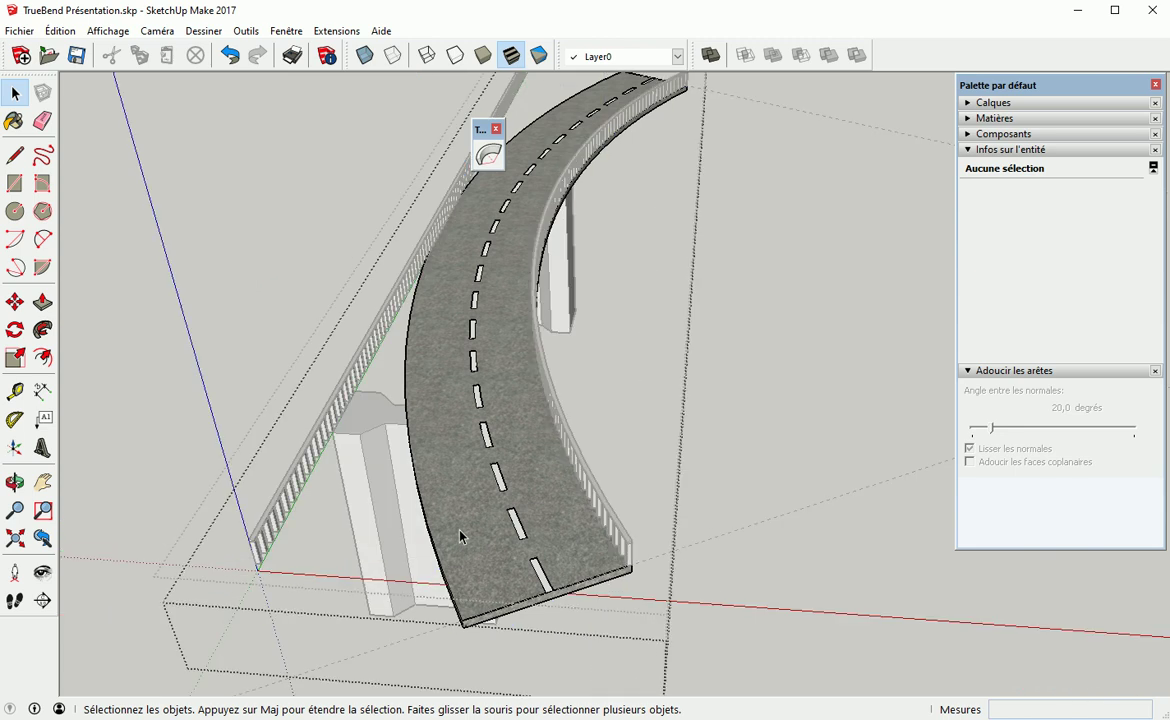
{"action": "left_click", "coordinate": [456, 600]}
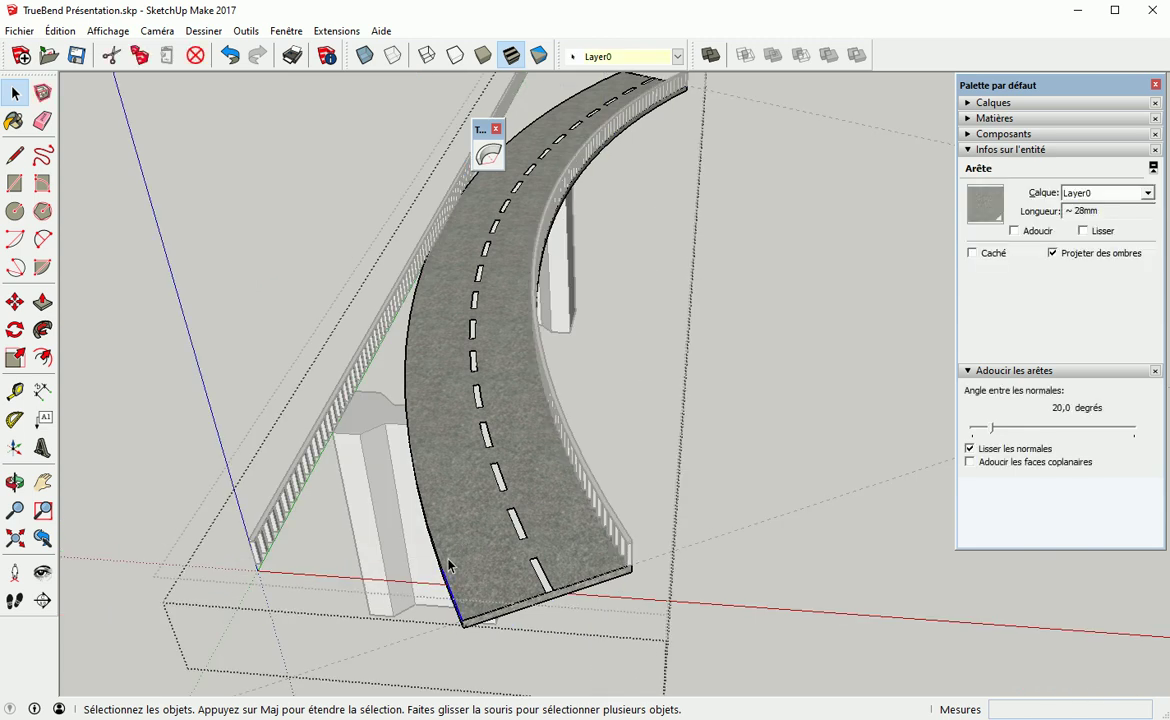
{"action": "left_click", "coordinate": [427, 510], "text": "shift"}
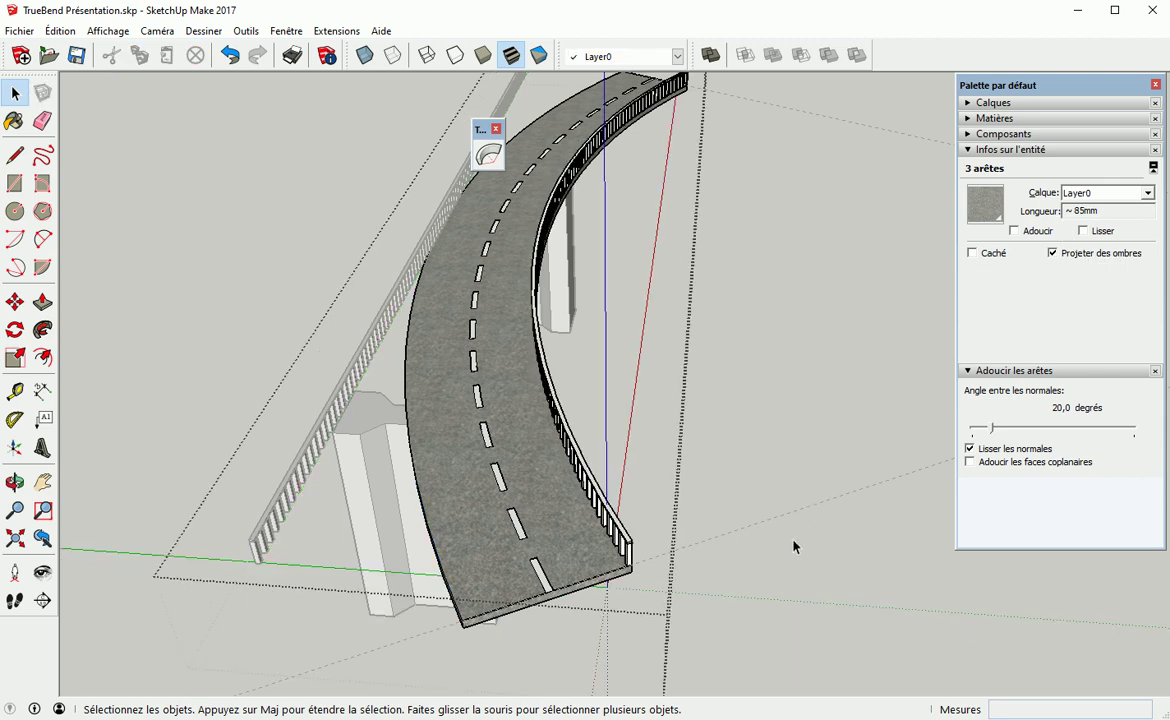
Draw a 60-degree arc centred on the guide crossing, from the deck's near outer corner to its far outer corner
{"action": "middle_click_drag", "start_coordinate": [820, 505], "coordinate": [571, 405]}
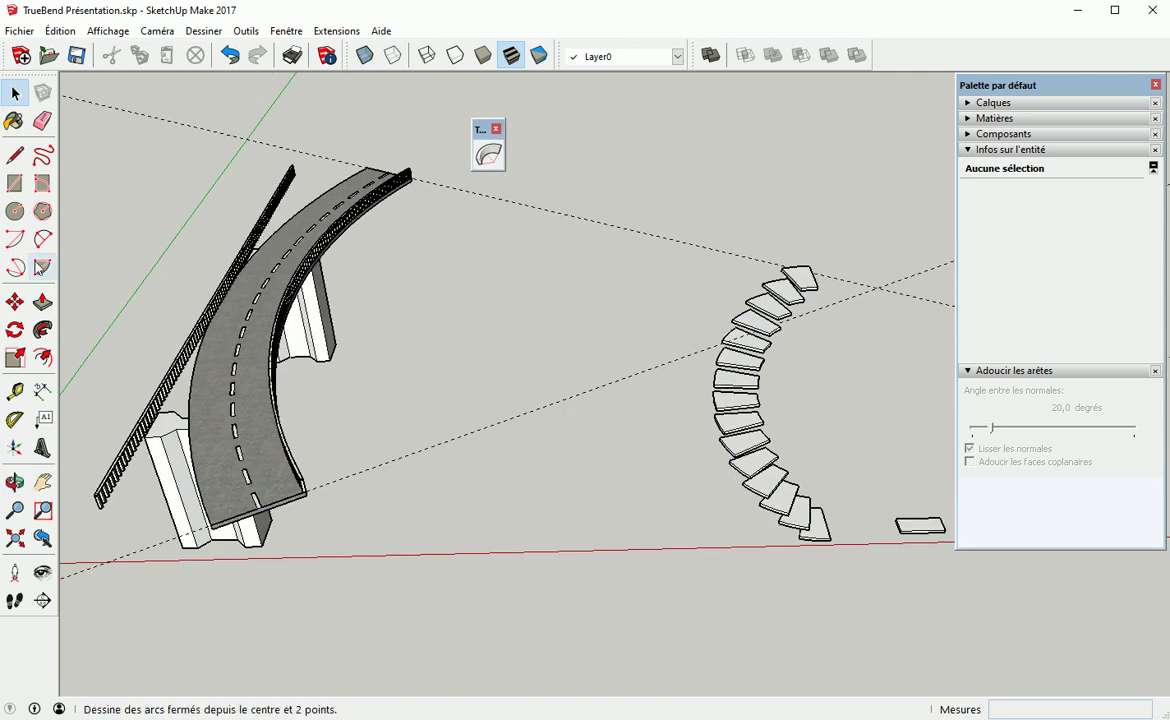
{"action": "left_click", "coordinate": [15, 239]}
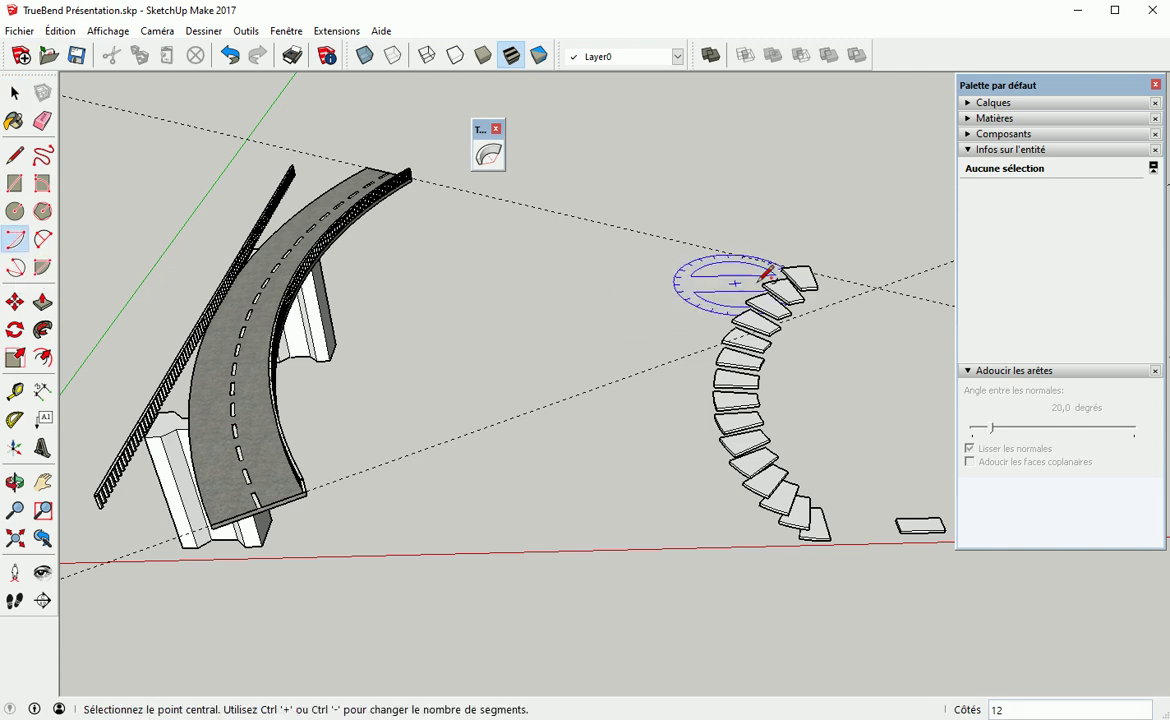
{"action": "left_click", "coordinate": [877, 288]}
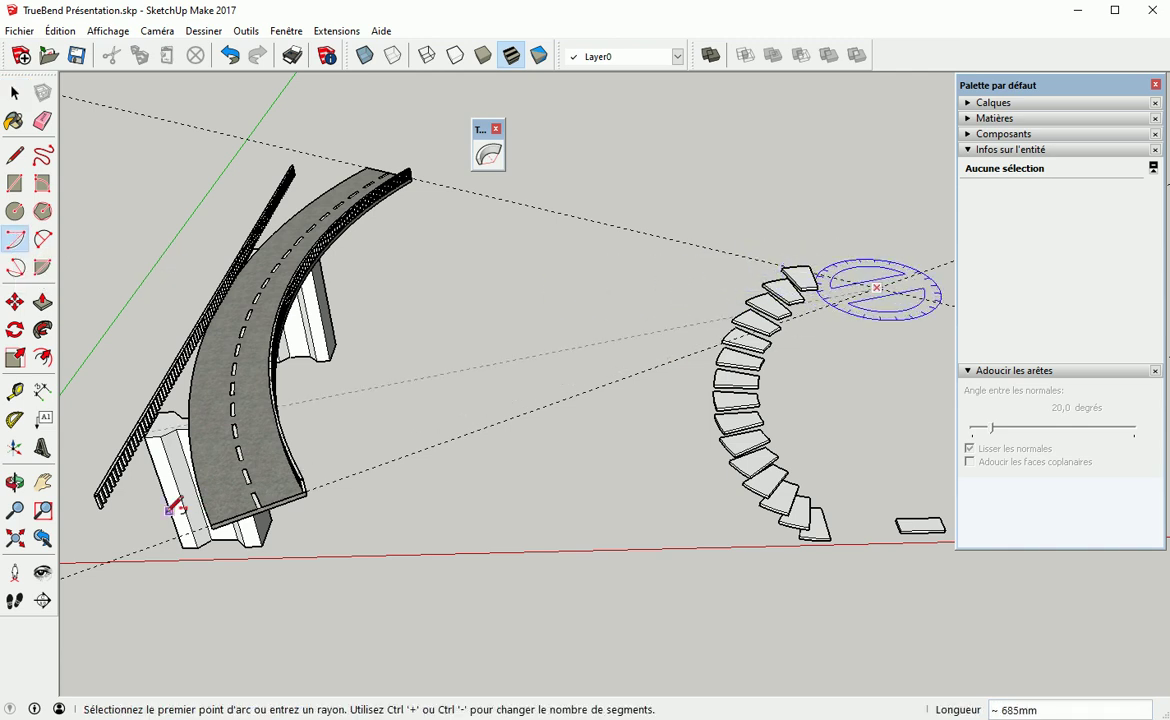
{"action": "left_click", "coordinate": [211, 525]}
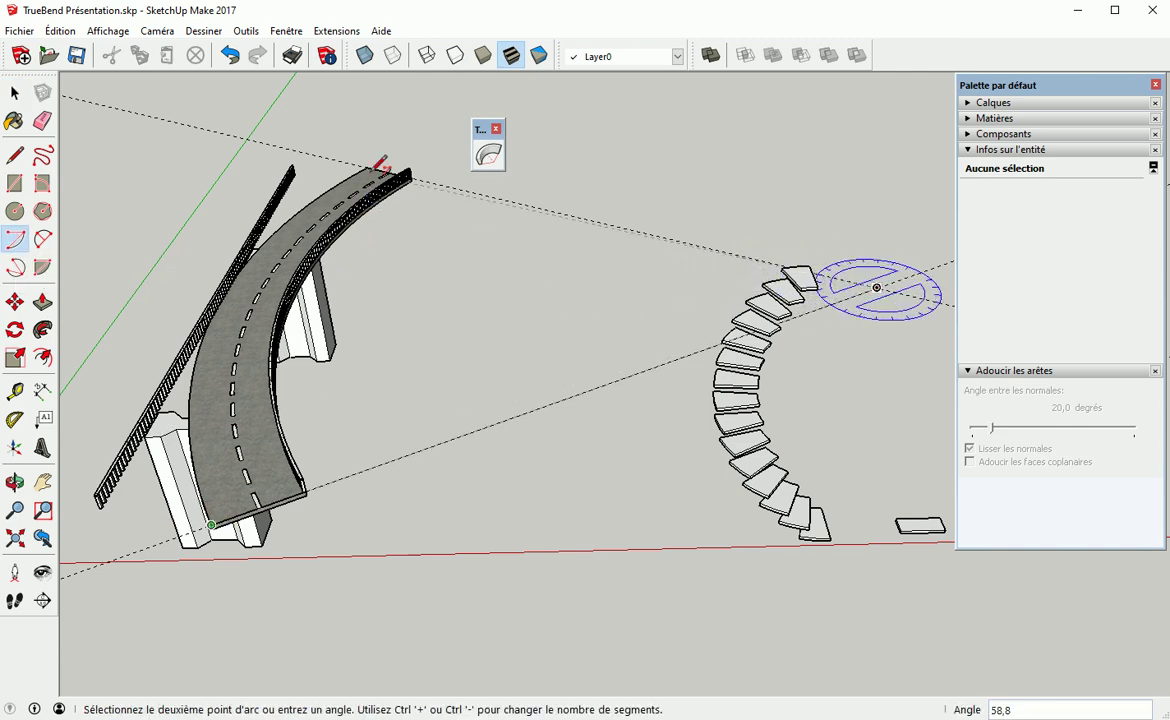
{"action": "scroll", "coordinate": [374, 163], "scroll_direction": "up", "scroll_amount": 3}
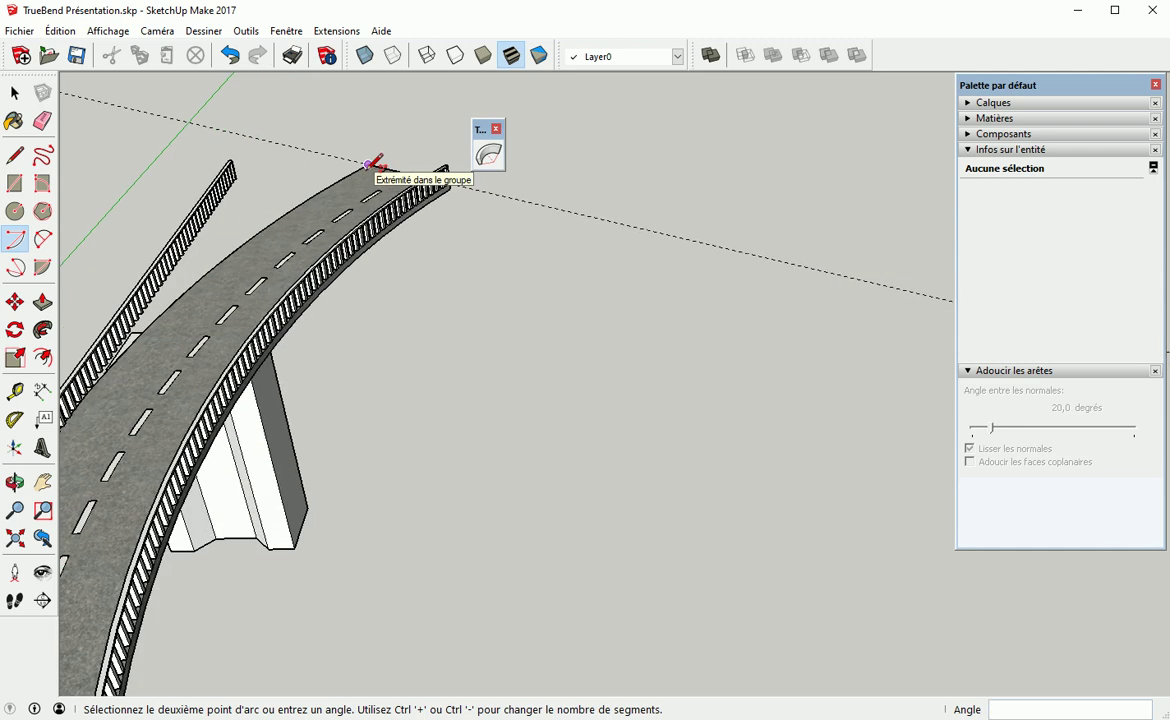
{"action": "scroll", "coordinate": [377, 160], "scroll_direction": "up", "scroll_amount": 3}
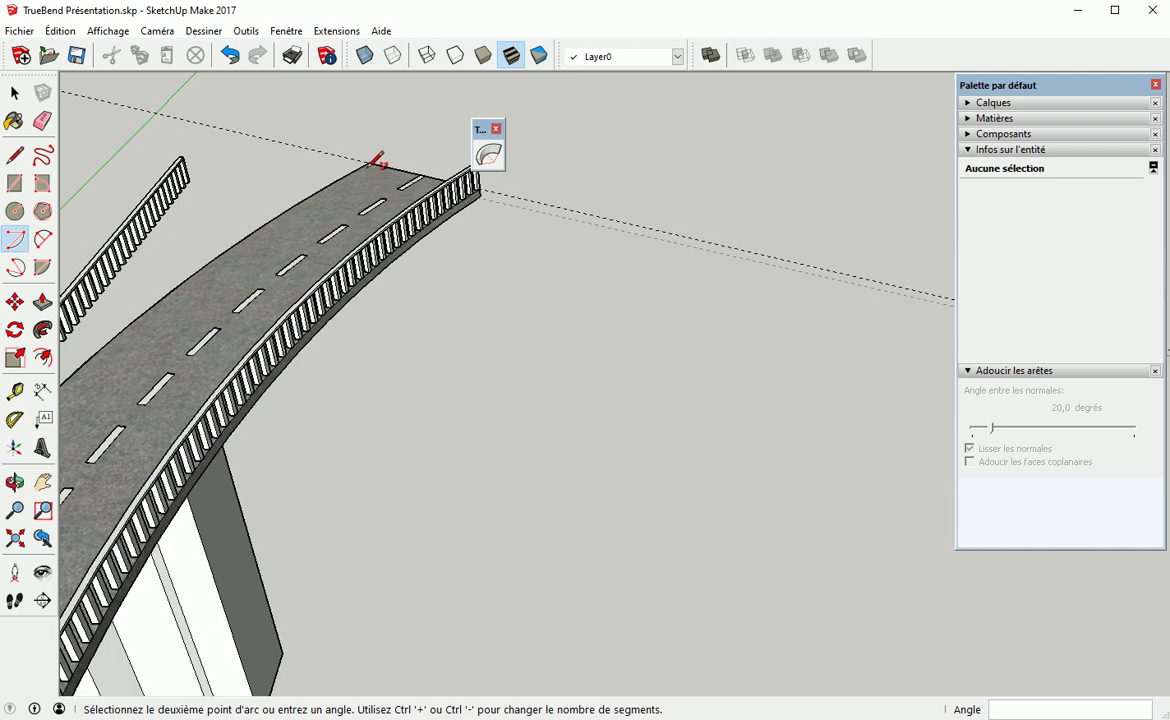
{"action": "left_click", "coordinate": [381, 157]}
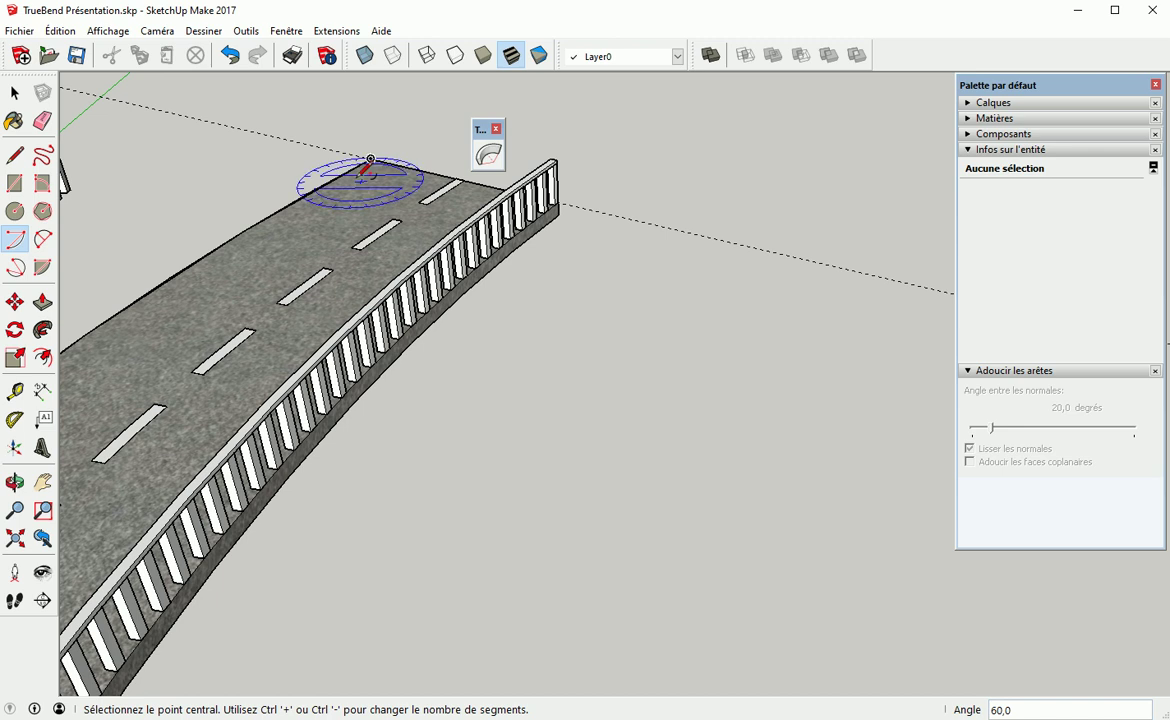
Select the new arc to read its length, and check the model's length precision, keeping it at 0mm
{"action": "key", "text": "space"}
{"action": "left_click", "coordinate": [285, 212]}
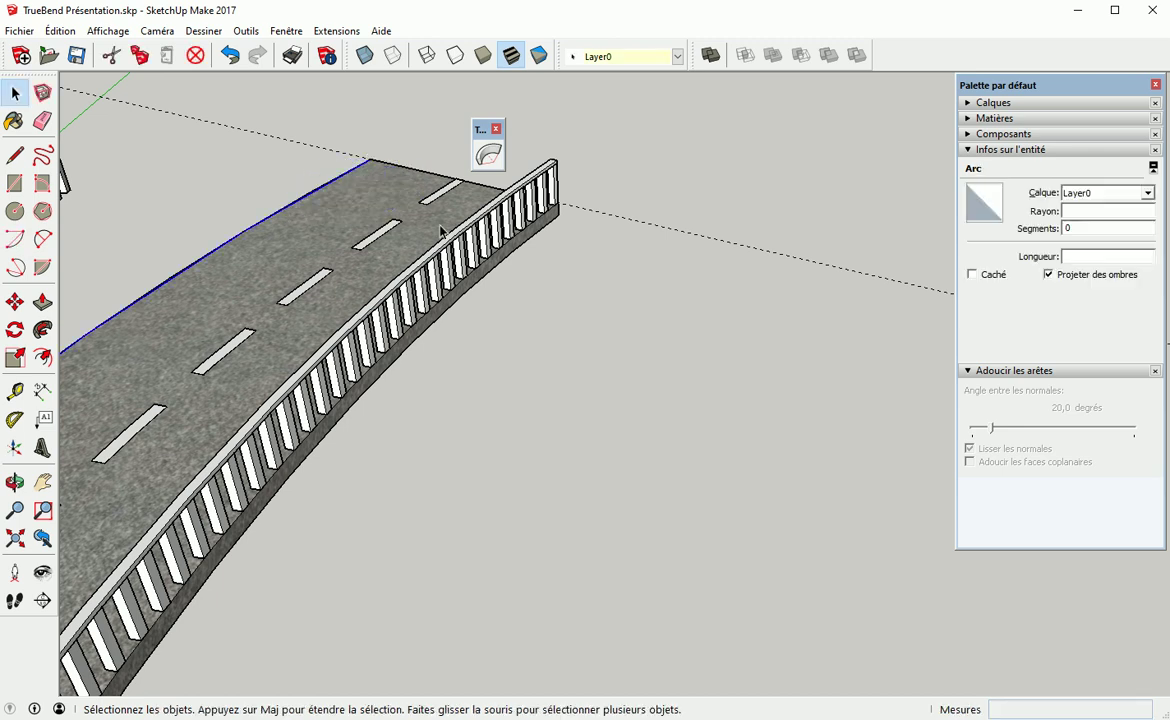
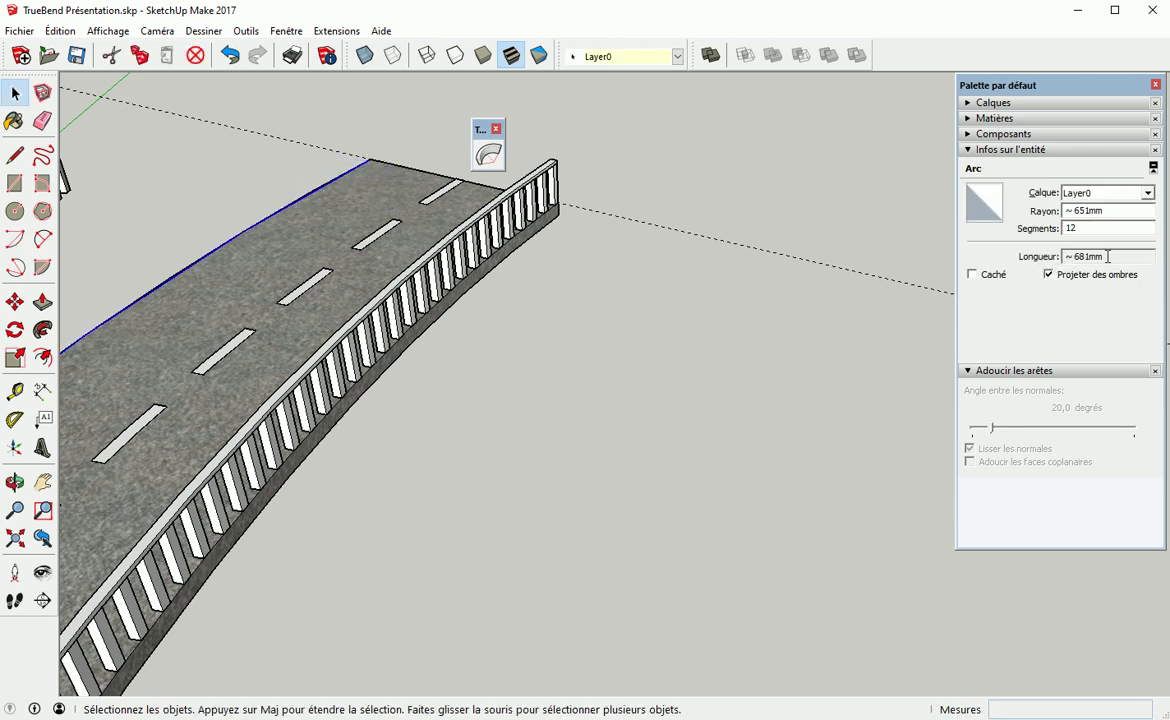
{"action": "left_click", "coordinate": [292, 55]}
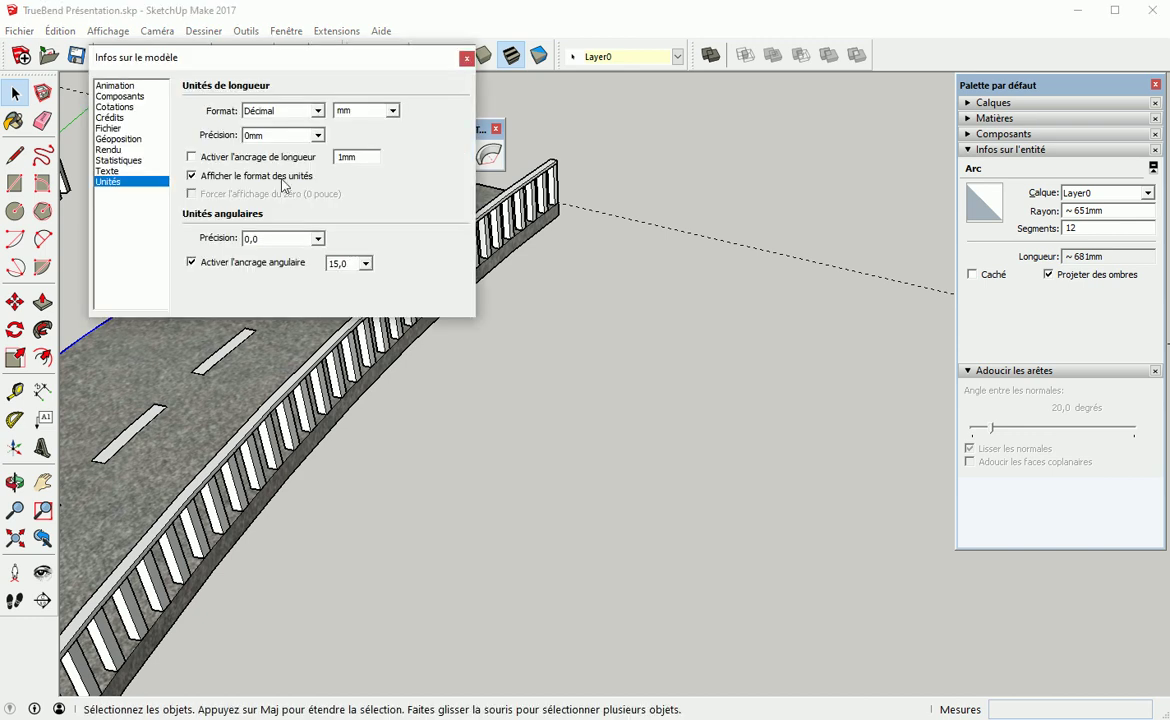
{"action": "left_click", "coordinate": [319, 136]}
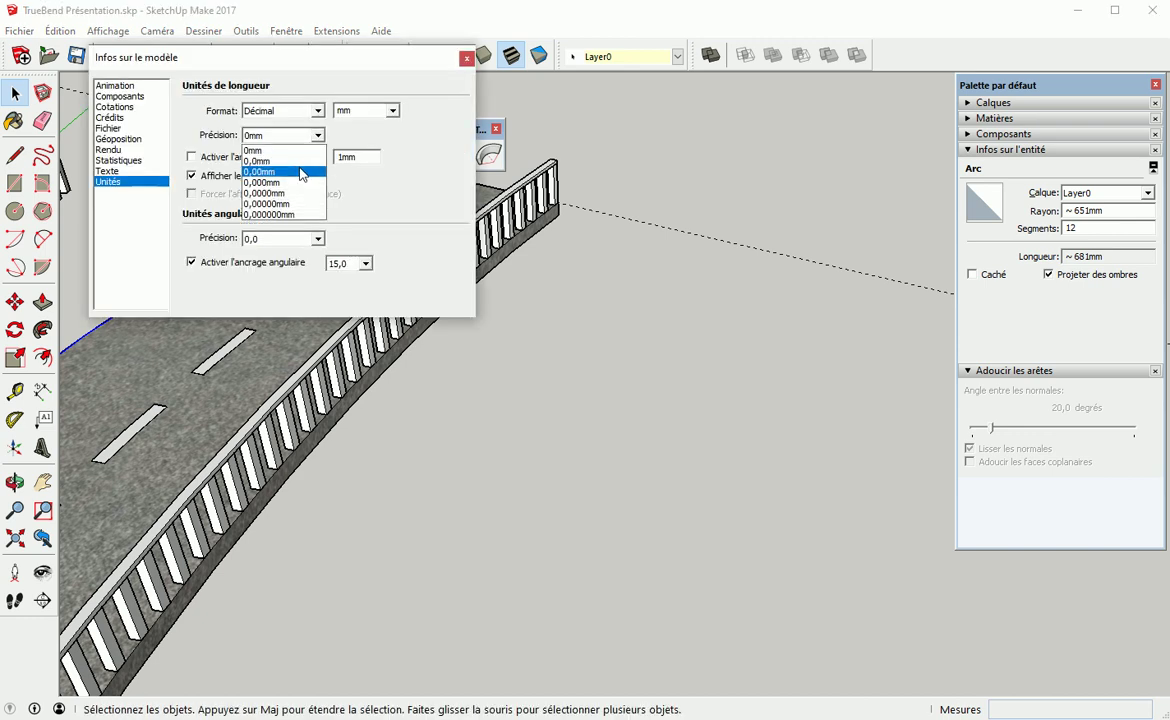
{"action": "left_click", "coordinate": [272, 150]}
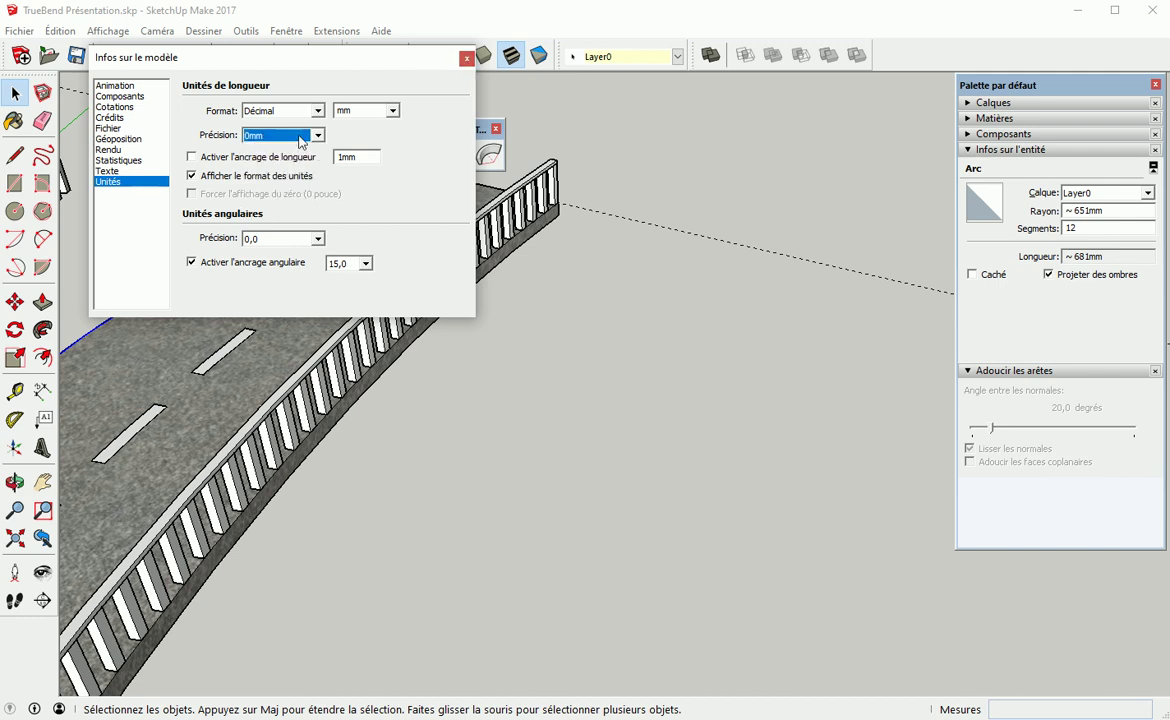
{"action": "left_click", "coordinate": [466, 59]}
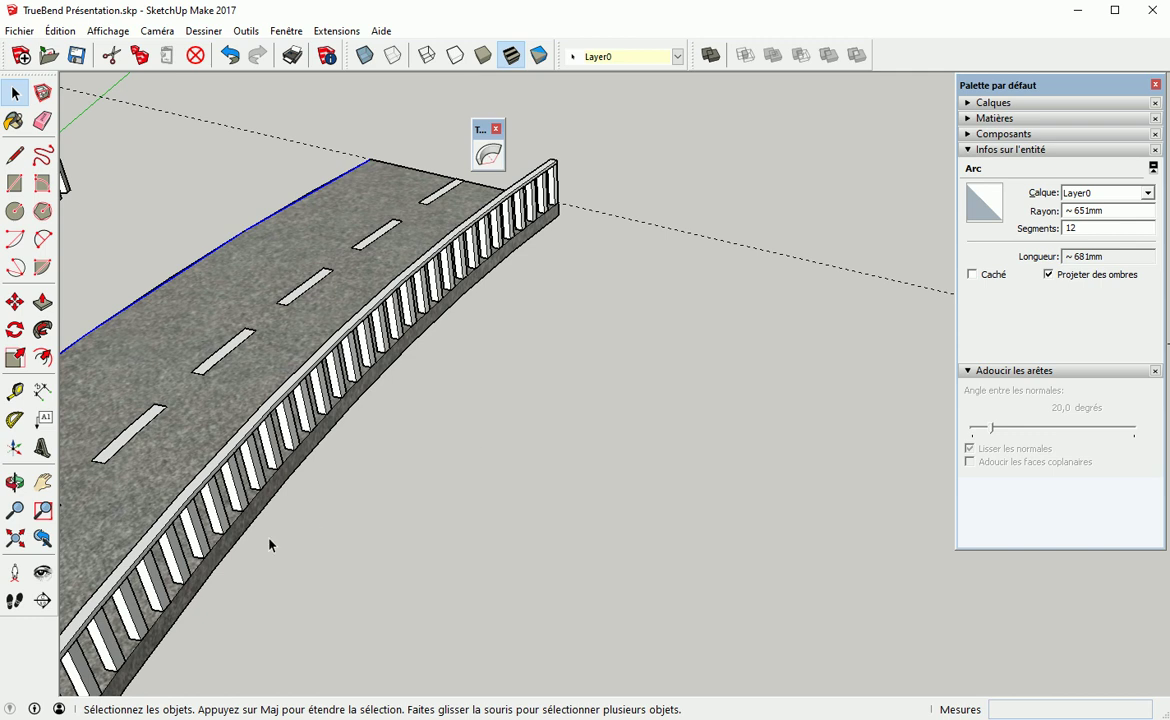
Deselect the arc and erase the two guide lines running along the deck's ends
{"action": "middle_click_drag", "start_coordinate": [592, 515], "coordinate": [475, 374]}
{"action": "left_click", "coordinate": [642, 514]}
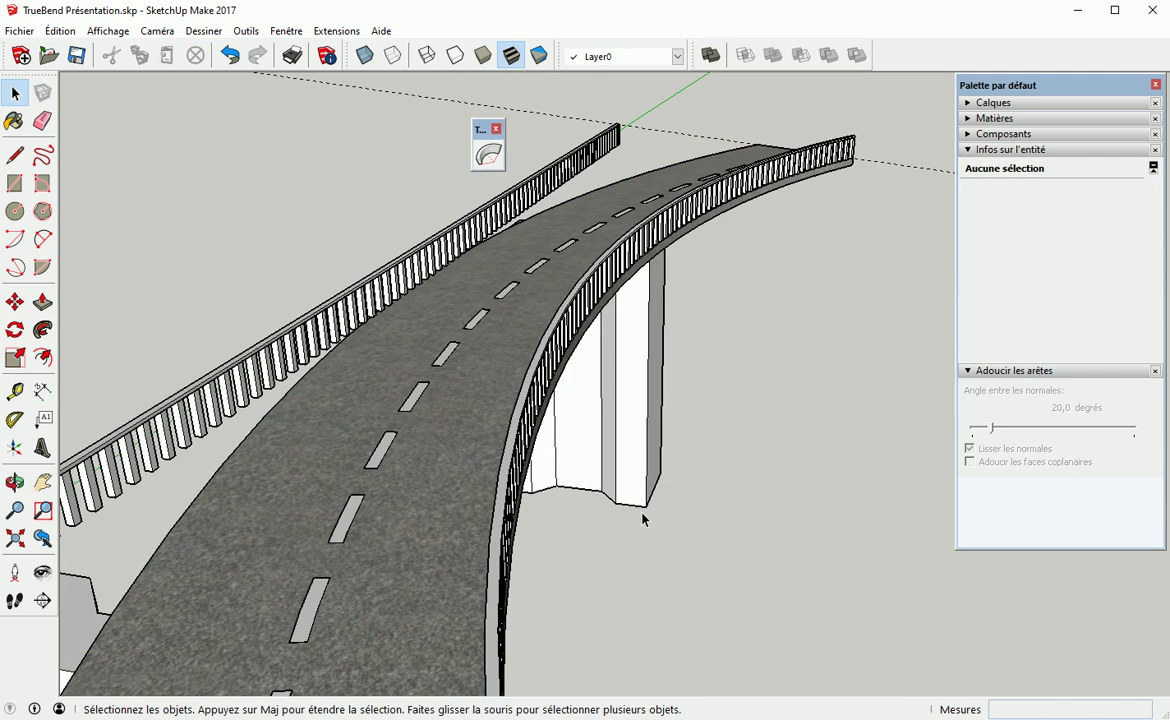
{"action": "mouse_move", "coordinate": [676, 514]}
{"action": "middle_mouse_down"}
{"action": "mouse_move", "coordinate": [357, 432]}
{"action": "mouse_move", "coordinate": [404, 438]}
{"action": "mouse_move", "coordinate": [285, 340]}
{"action": "middle_mouse_up"}
{"action": "key", "text": "e"}
{"action": "left_click", "coordinate": [783, 212]}
{"action": "left_click", "coordinate": [741, 475]}
{"action": "mouse_move", "coordinate": [512, 476]}
{"action": "middle_mouse_down"}
{"action": "mouse_move", "coordinate": [721, 483]}
{"action": "mouse_move", "coordinate": [514, 486]}
{"action": "middle_mouse_up"}
Open the straight railing group and its nested group of posts for editing
{"action": "key", "text": "space"}
{"action": "left_click", "coordinate": [371, 425]}
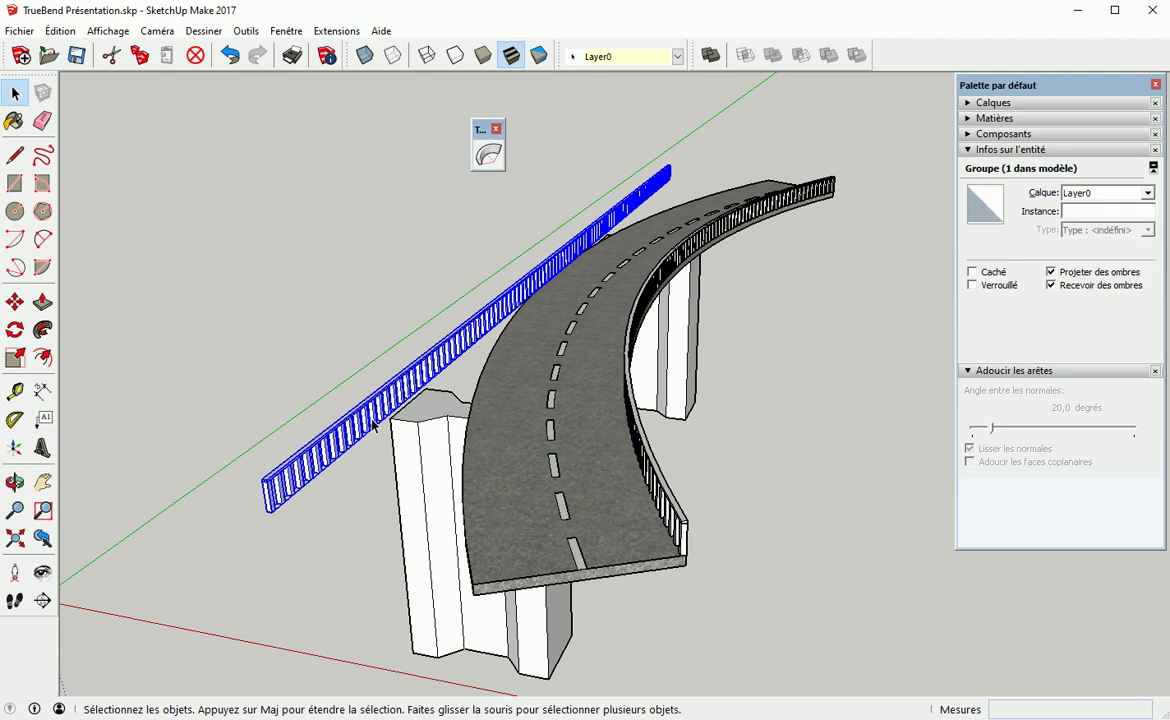
{"action": "double_click", "coordinate": [371, 425]}
{"action": "left_click", "coordinate": [342, 437]}
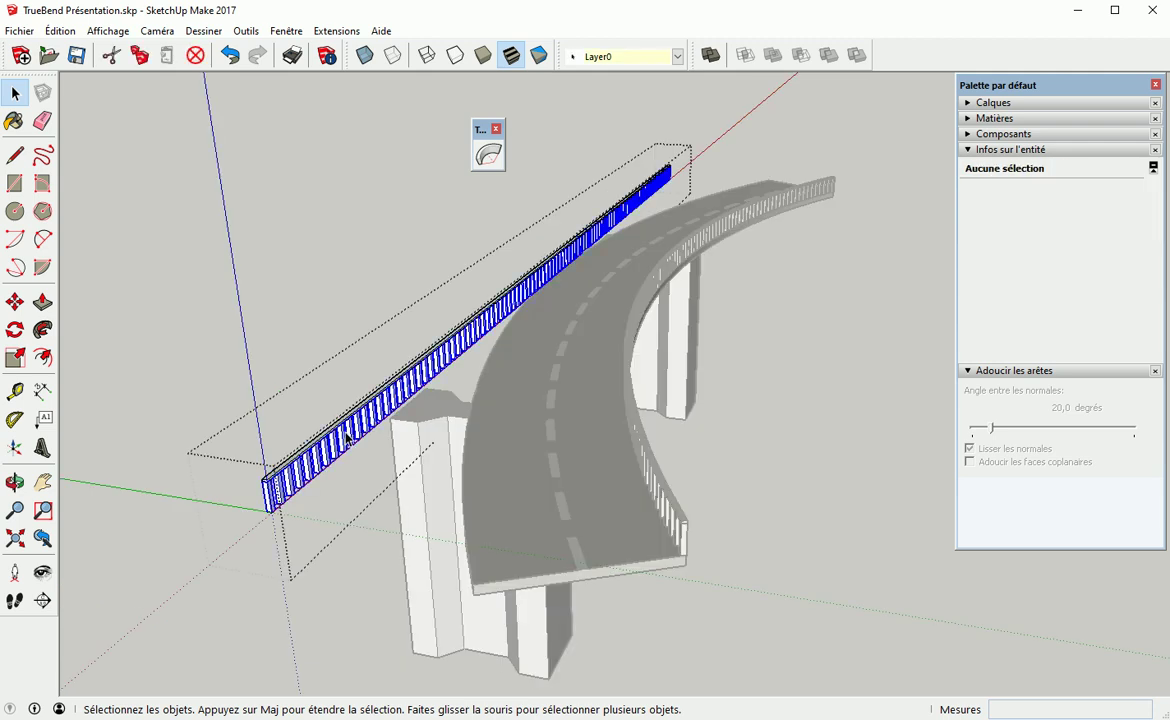
{"action": "left_click", "coordinate": [334, 428]}
{"action": "left_click", "coordinate": [342, 438]}
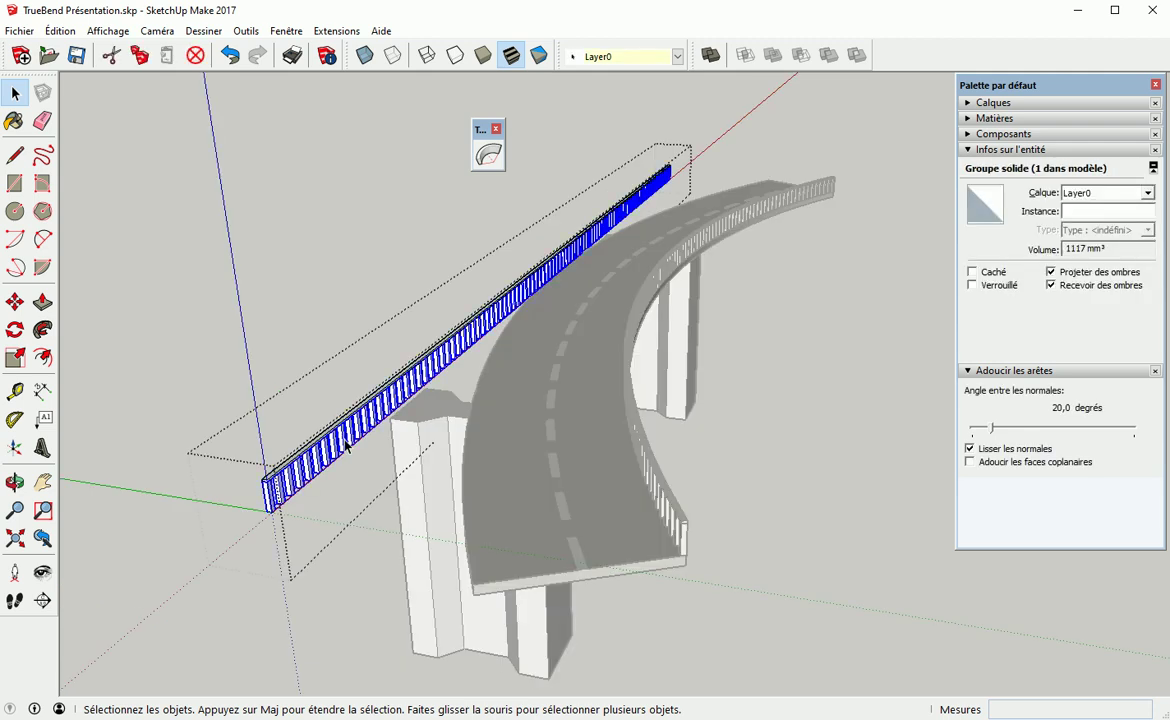
{"action": "double_click", "coordinate": [343, 441]}
{"action": "middle_click_drag", "start_coordinate": [343, 457], "coordinate": [260, 444]}
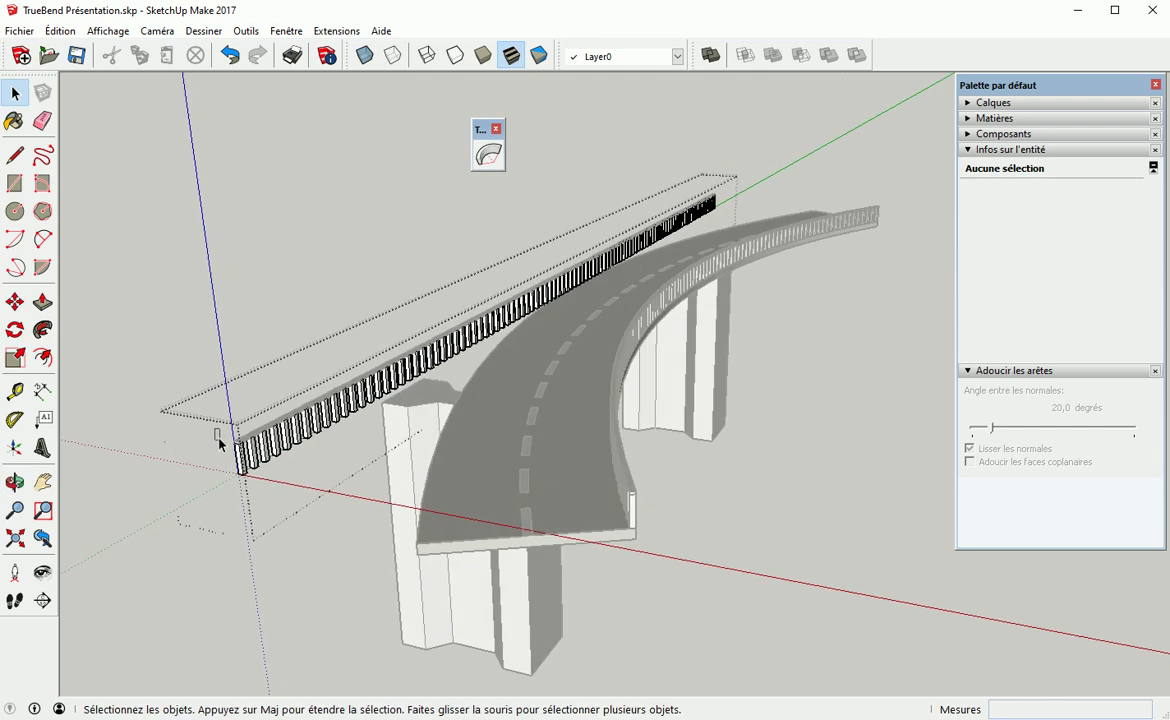
Delete all the posts of the straight railing except the first one at the near end
{"action": "left_click_drag", "start_coordinate": [240, 482], "coordinate": [251, 491]}
{"action": "middle_click_drag", "start_coordinate": [251, 491], "coordinate": [253, 438]}
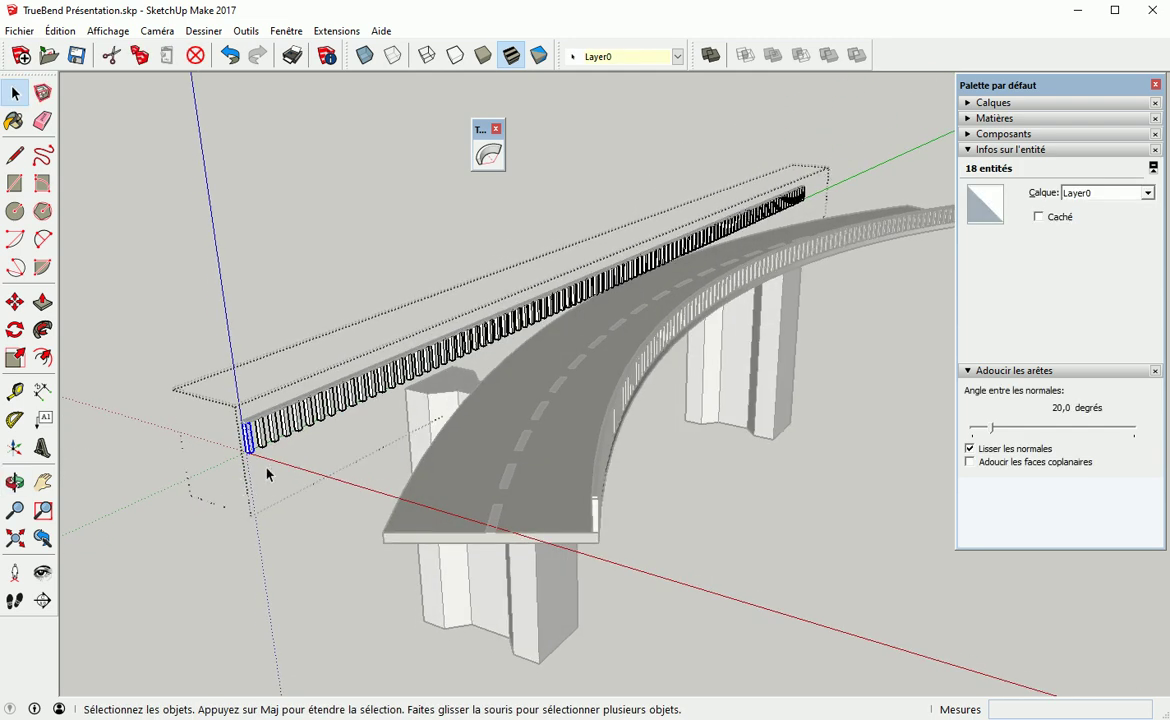
{"action": "scroll", "coordinate": [291, 400], "scroll_direction": "up", "scroll_amount": 4}
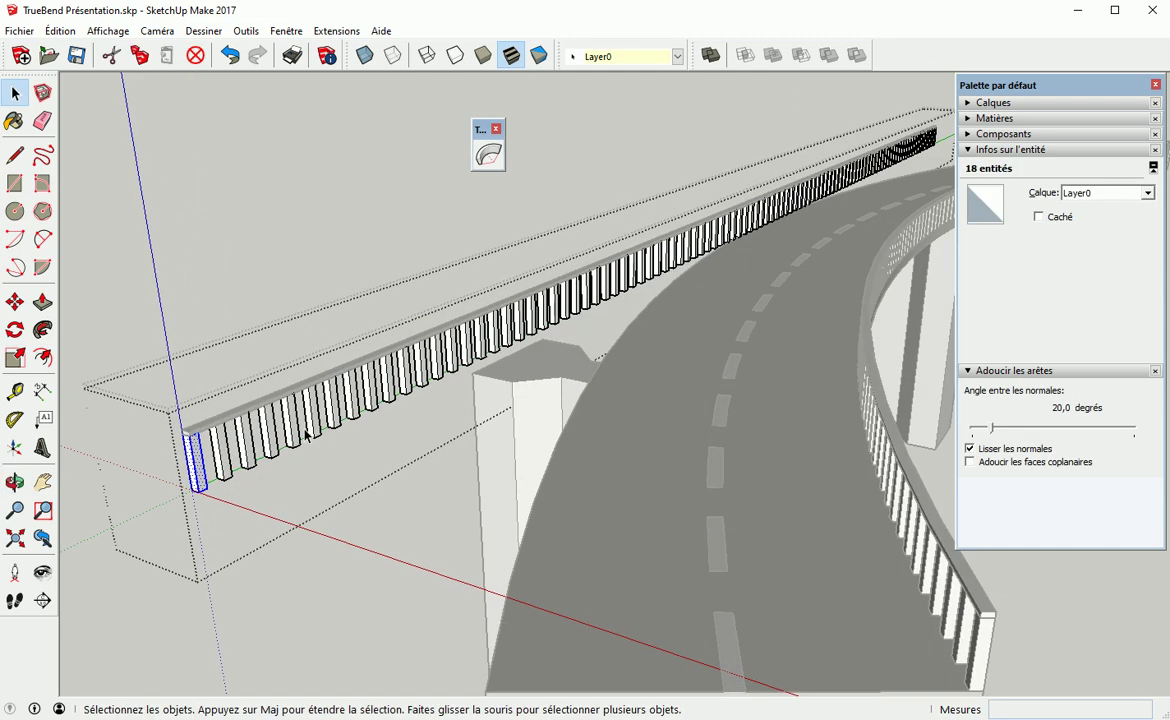
{"action": "scroll", "coordinate": [300, 450], "scroll_direction": "down", "scroll_amount": 3}
{"action": "middle_click_drag", "start_coordinate": [290, 462], "coordinate": [449, 312]}
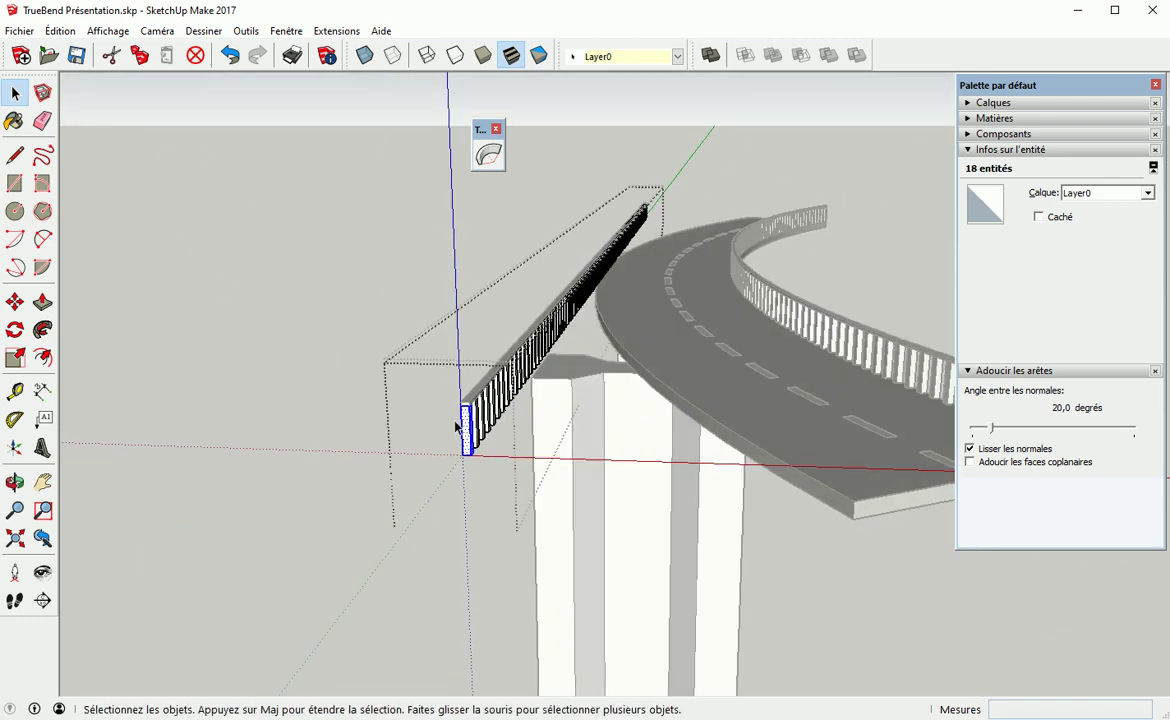
{"action": "left_click_drag", "start_coordinate": [369, 147], "coordinate": [689, 509]}
{"action": "middle_click_drag", "start_coordinate": [585, 465], "coordinate": [323, 465]}
{"action": "left_click", "coordinate": [466, 490]}
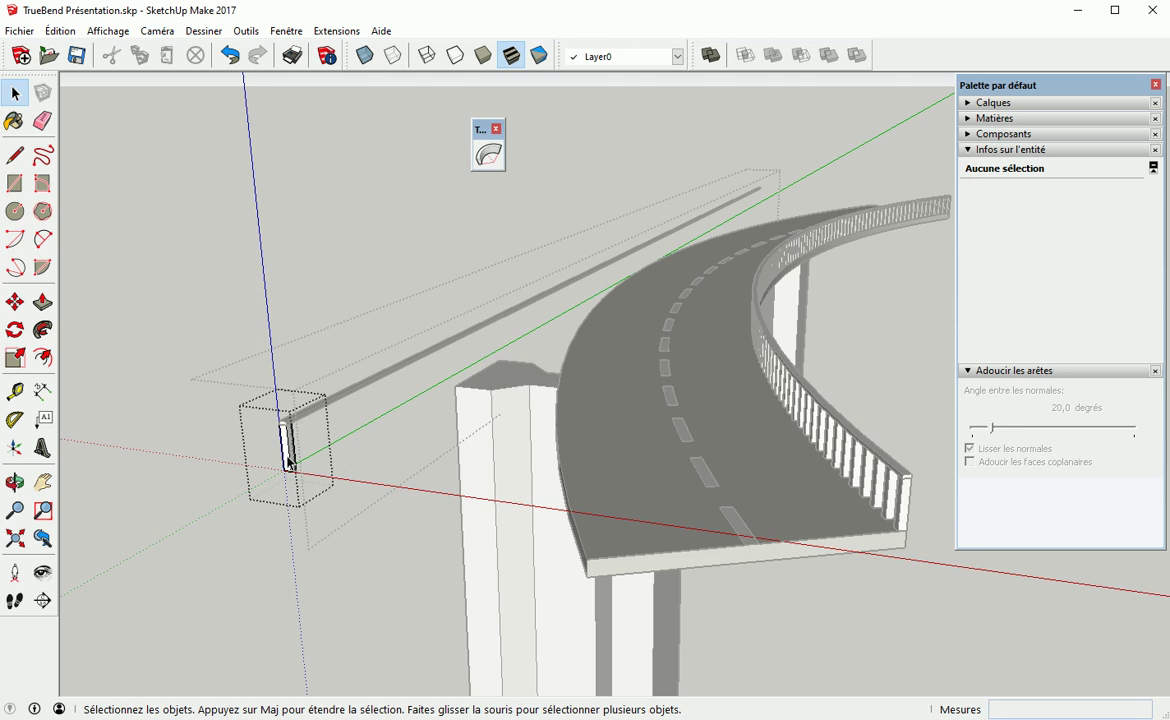
Copy the remaining post 681 mm along the green axis and fill the distance with evenly spaced copies using /100
{"action": "triple_click", "coordinate": [289, 463]}
{"action": "scroll", "coordinate": [293, 472], "scroll_direction": "up", "scroll_amount": 1}
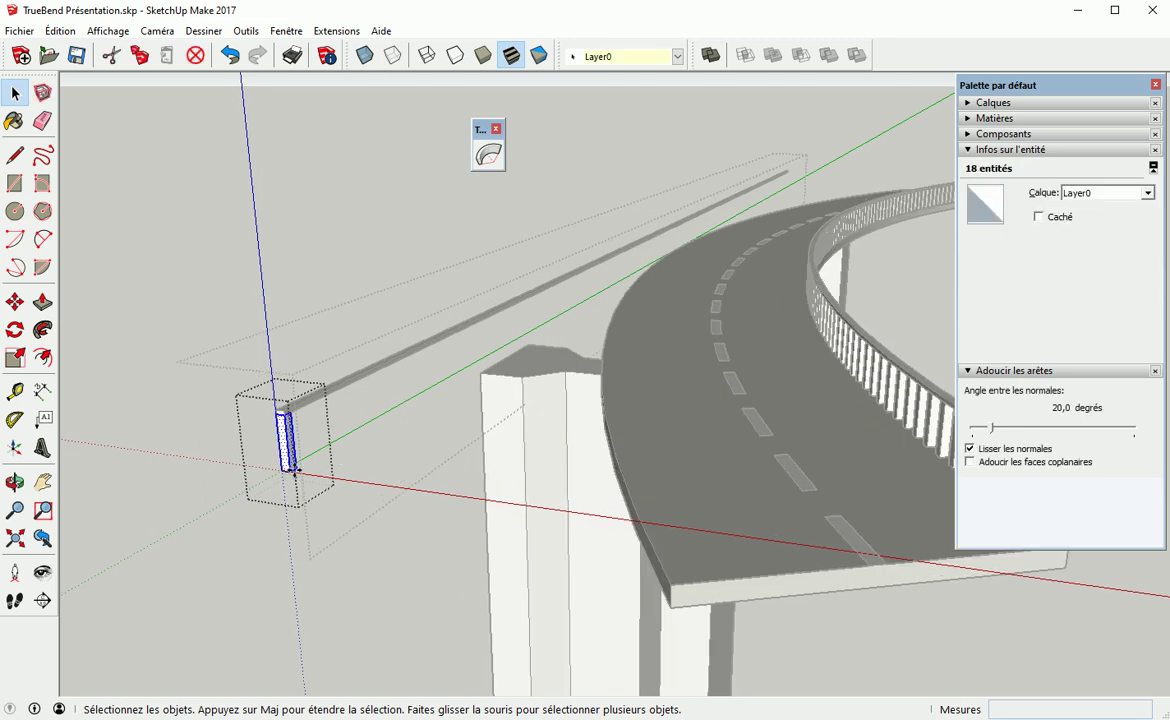
{"action": "key", "text": "m"}
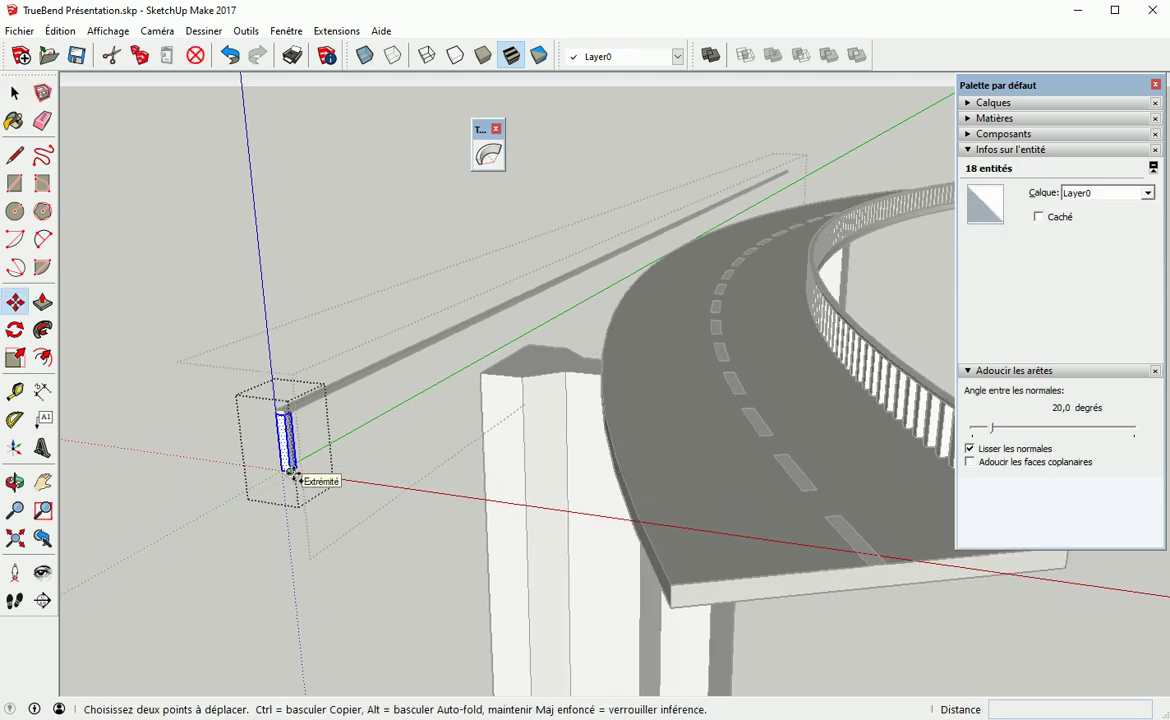
{"action": "key", "text": "ctrl"}
{"action": "left_click", "coordinate": [290, 471]}
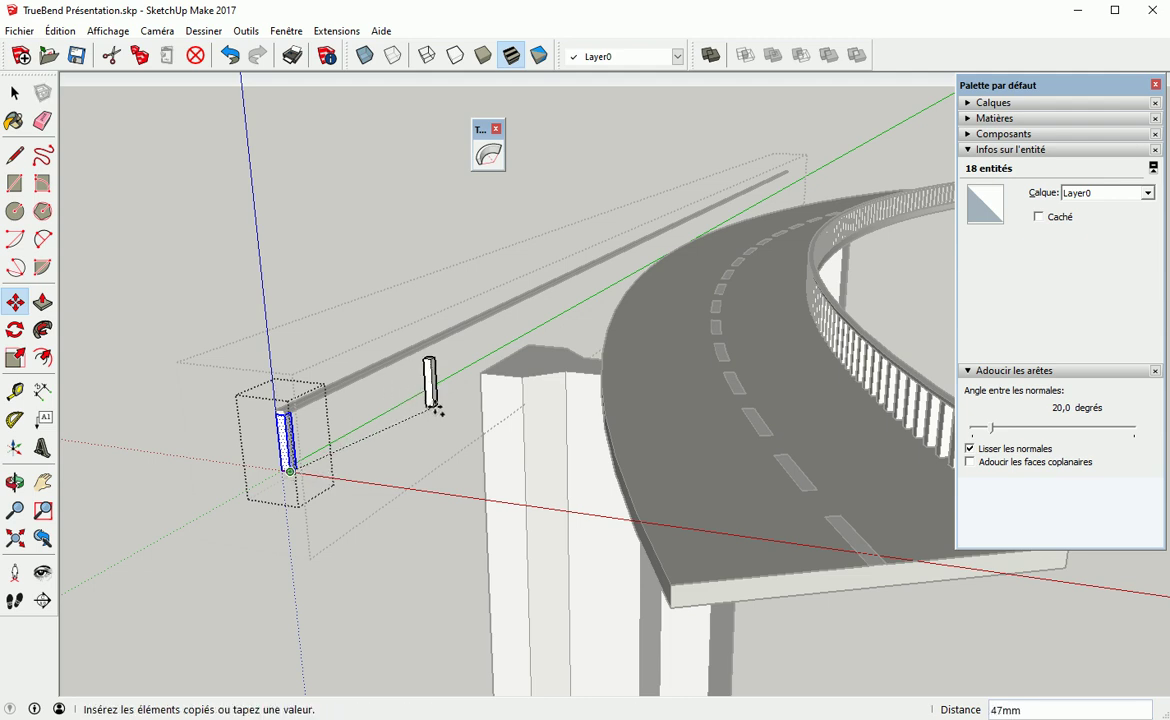
{"action": "left_click", "coordinate": [447, 390]}
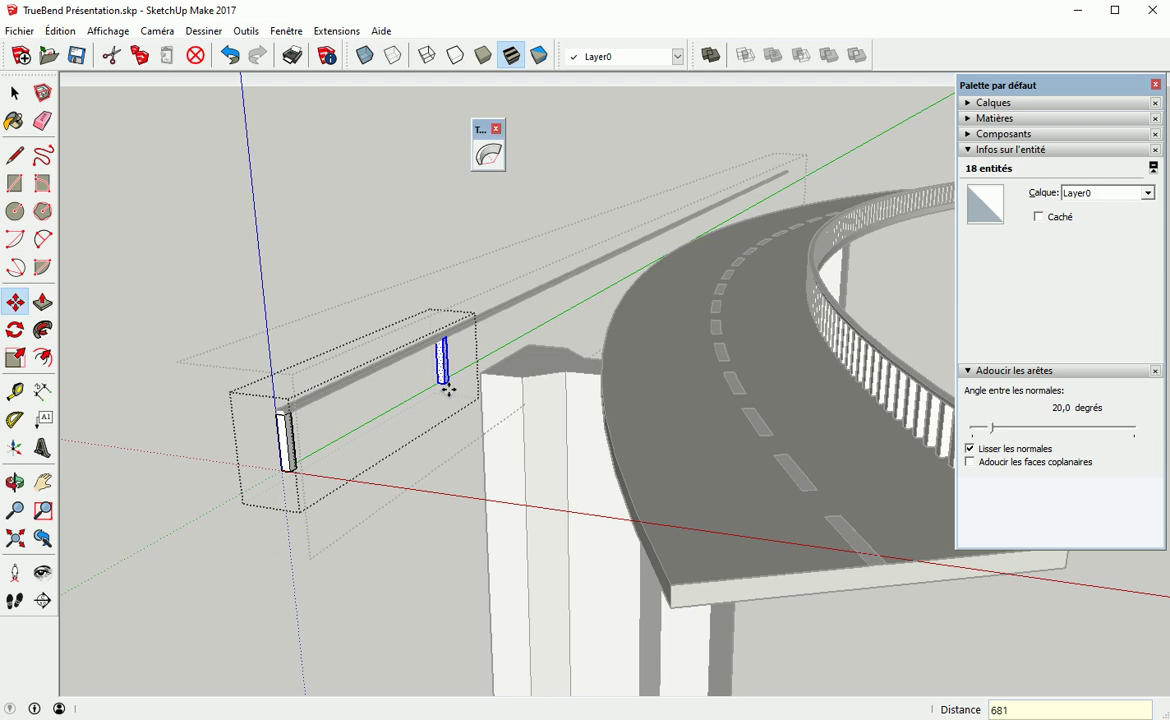
{"action": "type", "text": "681"}
{"action": "key", "text": "Return"}
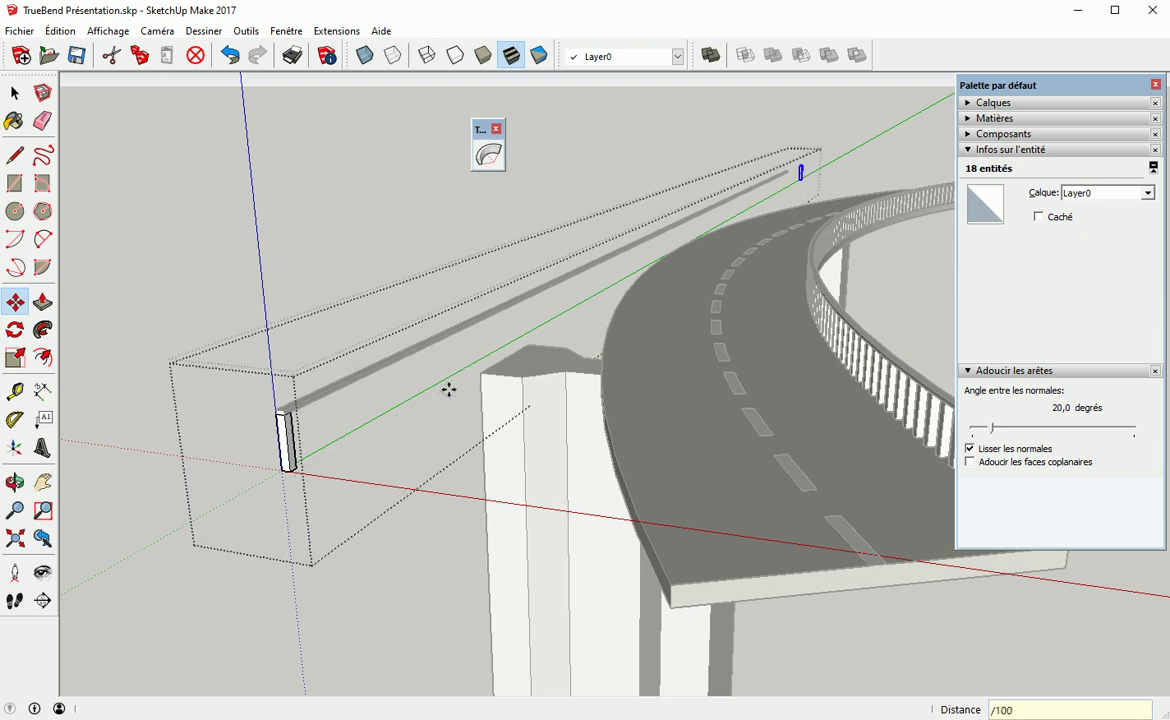
{"action": "key", "text": "Return"}
{"action": "key", "text": "ctrl+t"}
{"action": "key", "text": "space"}
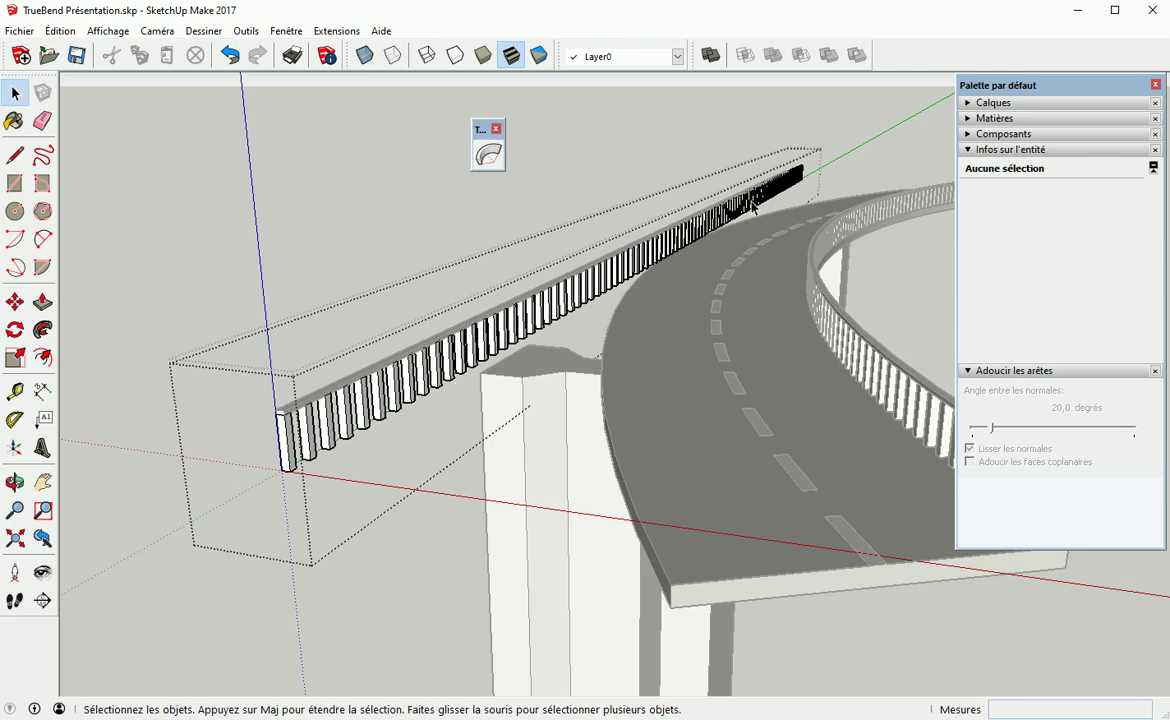
Open the straight railing's handrail group and extrude its end face 40 mm along the posts
{"action": "middle_click_drag", "start_coordinate": [795, 175], "coordinate": [360, 290]}
{"action": "scroll", "coordinate": [640, 250], "scroll_direction": "up", "scroll_amount": 5}
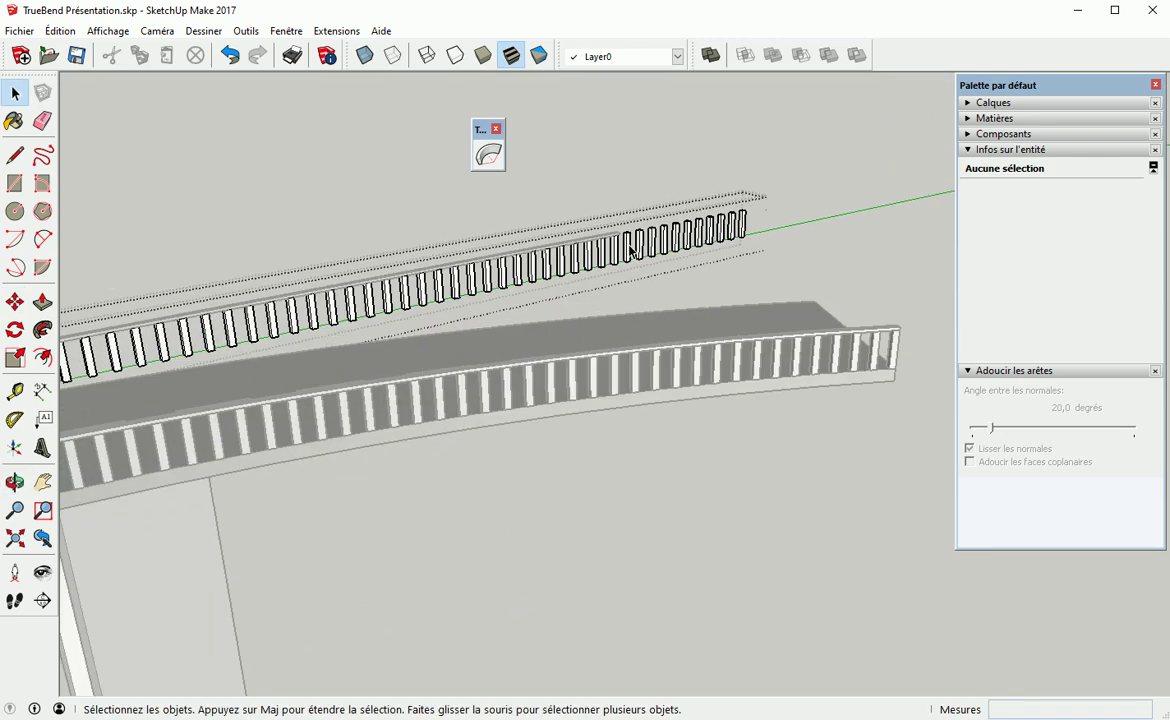
{"action": "middle_click_drag", "start_coordinate": [787, 218], "coordinate": [509, 295]}
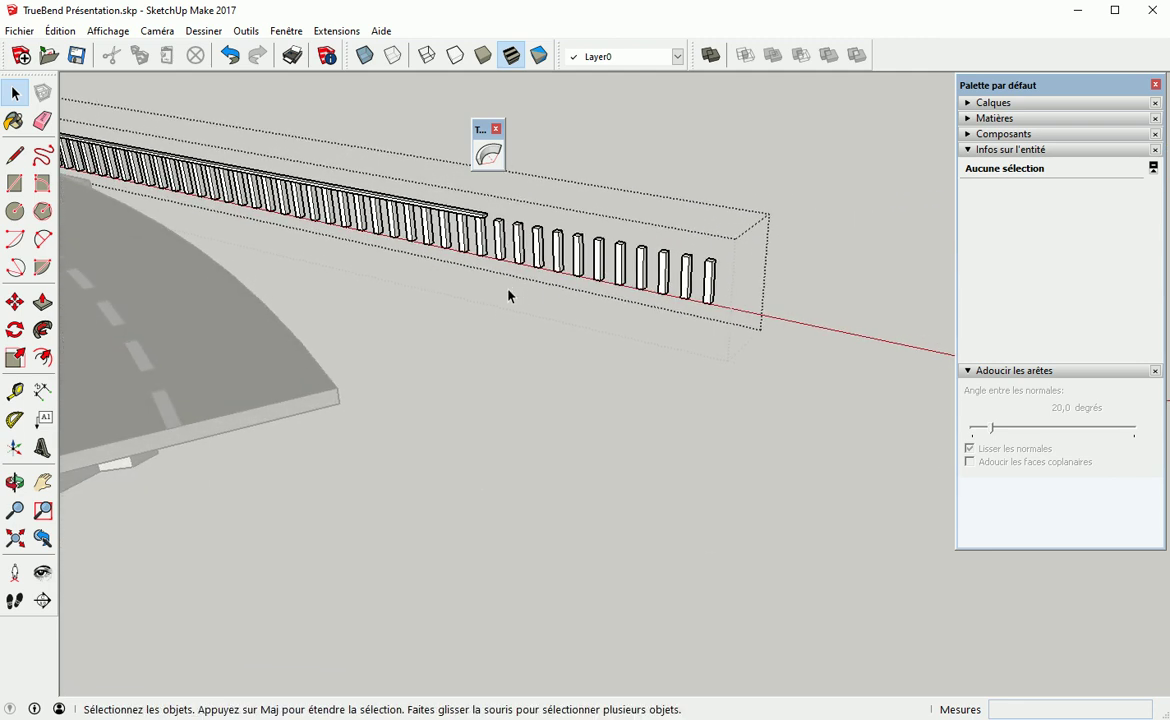
{"action": "double_click", "coordinate": [481, 222]}
{"action": "scroll", "coordinate": [483, 219], "scroll_direction": "up", "scroll_amount": 3}
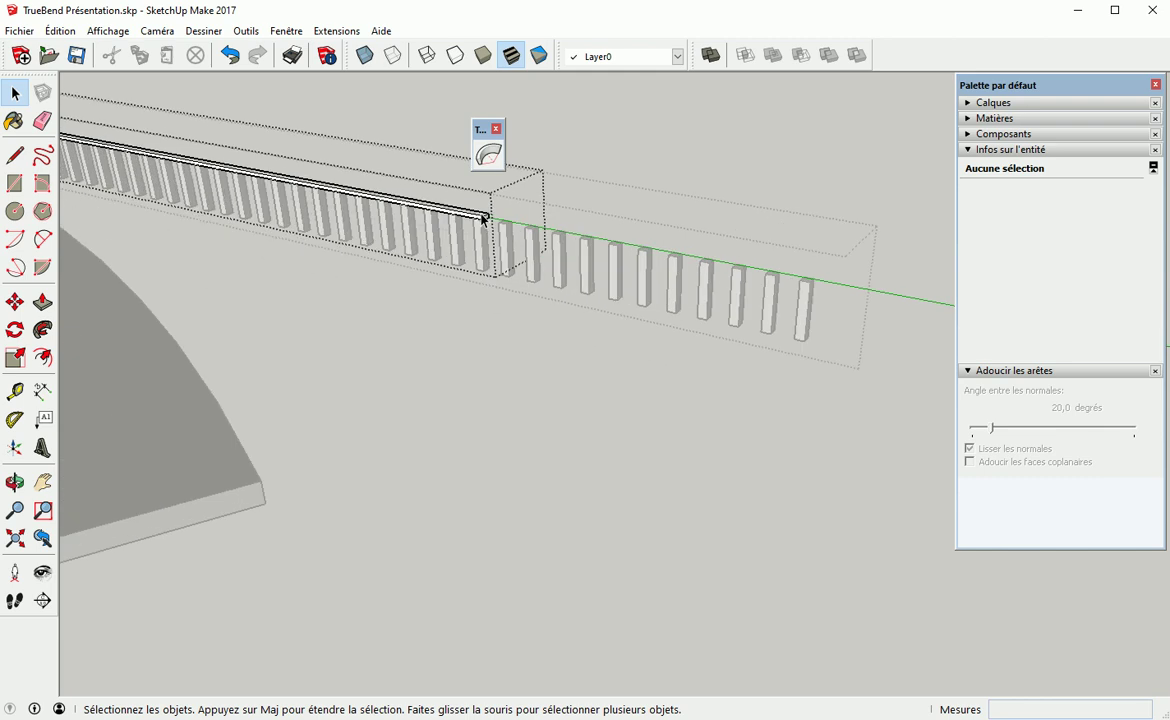
{"action": "middle_click_drag", "start_coordinate": [486, 224], "coordinate": [427, 224]}
{"action": "key", "text": "p"}
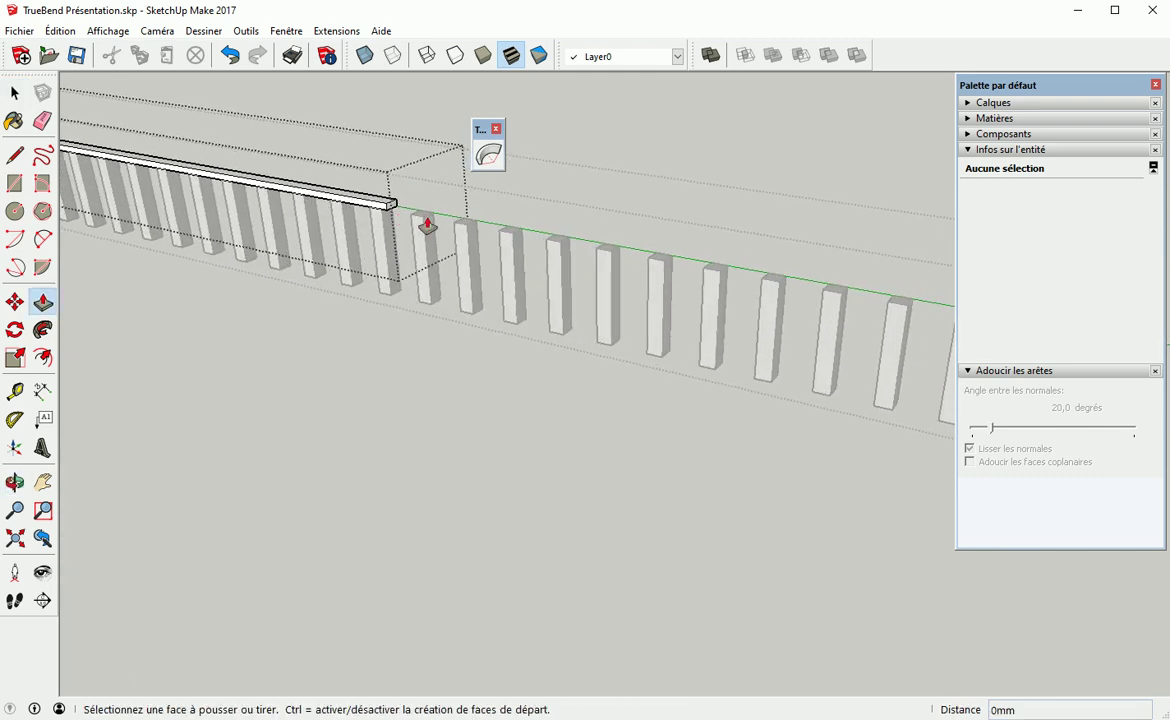
{"action": "left_click", "coordinate": [390, 214]}
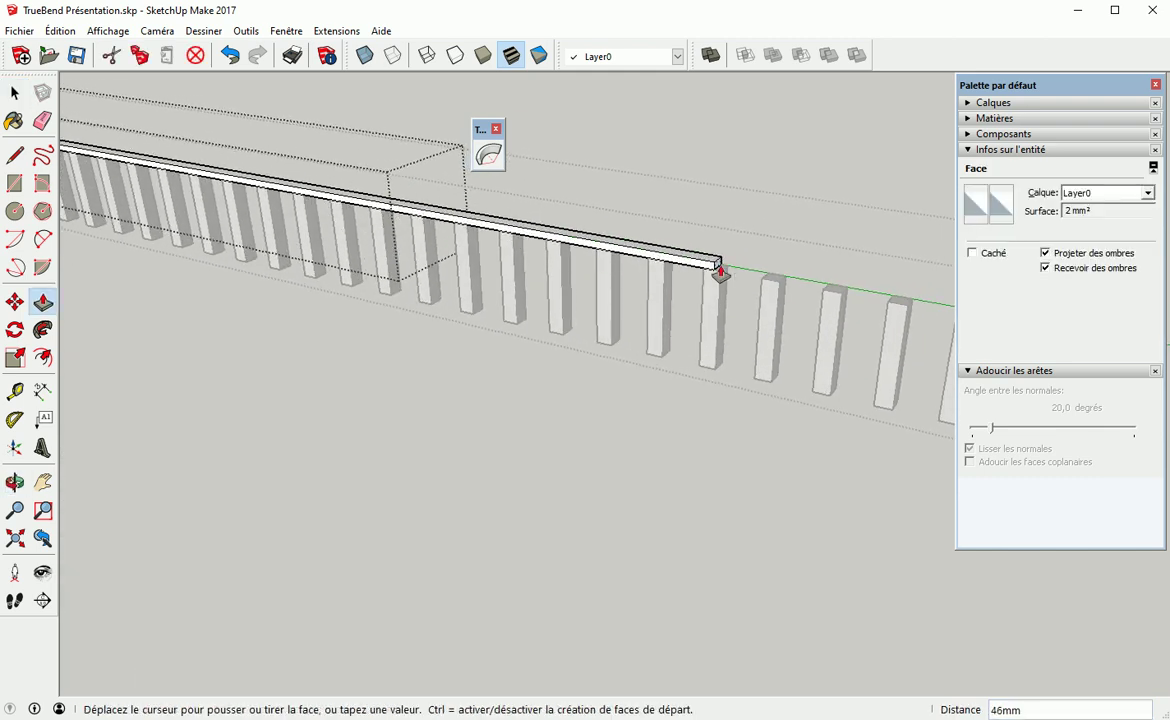
{"action": "middle_click_drag", "start_coordinate": [773, 303], "coordinate": [572, 326]}
{"action": "right_click", "coordinate": [573, 328]}
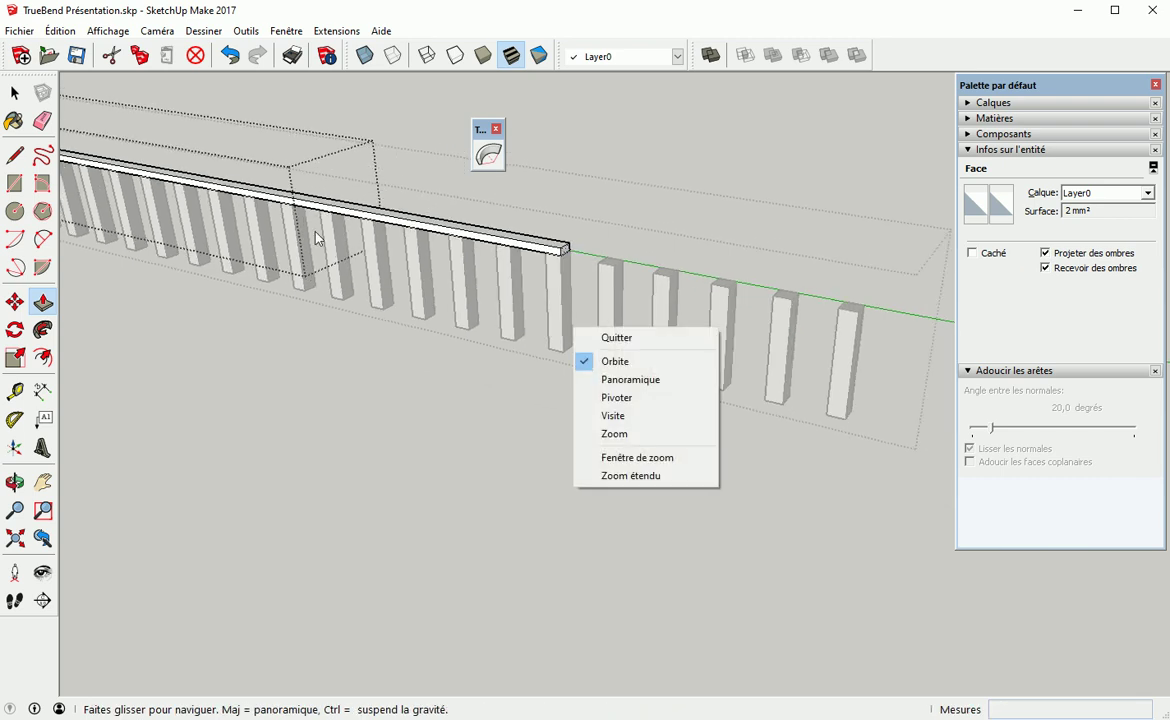
{"action": "left_click", "coordinate": [598, 336]}
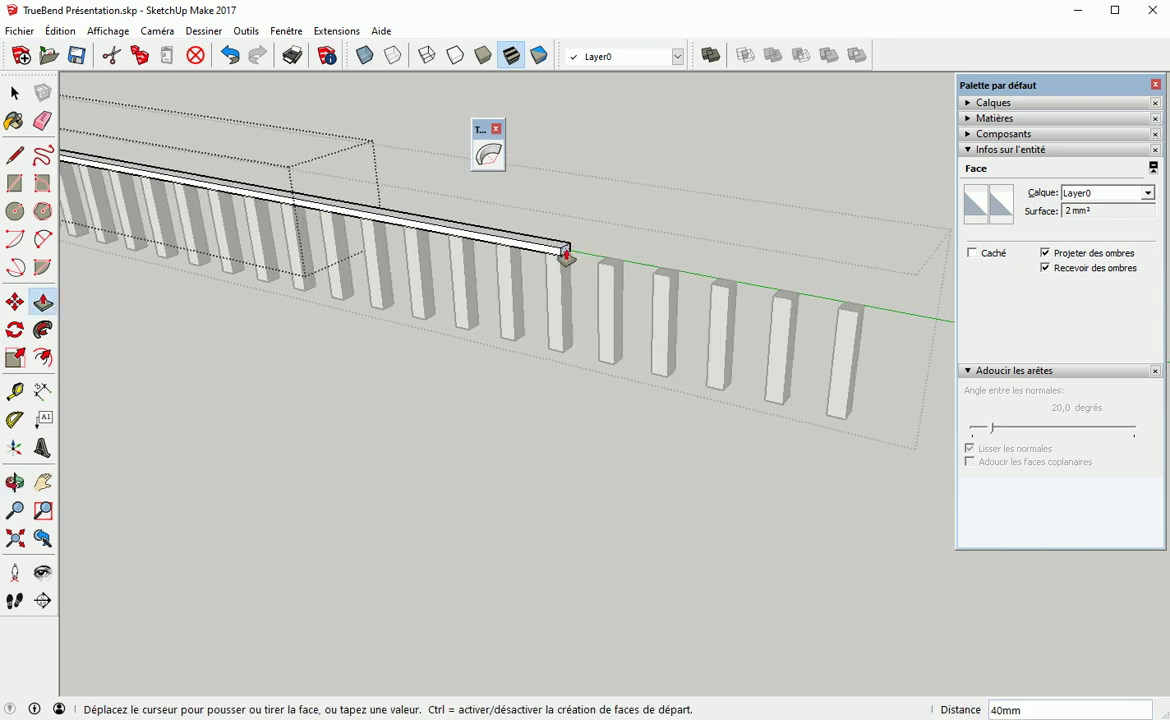
{"action": "left_click", "coordinate": [573, 257]}
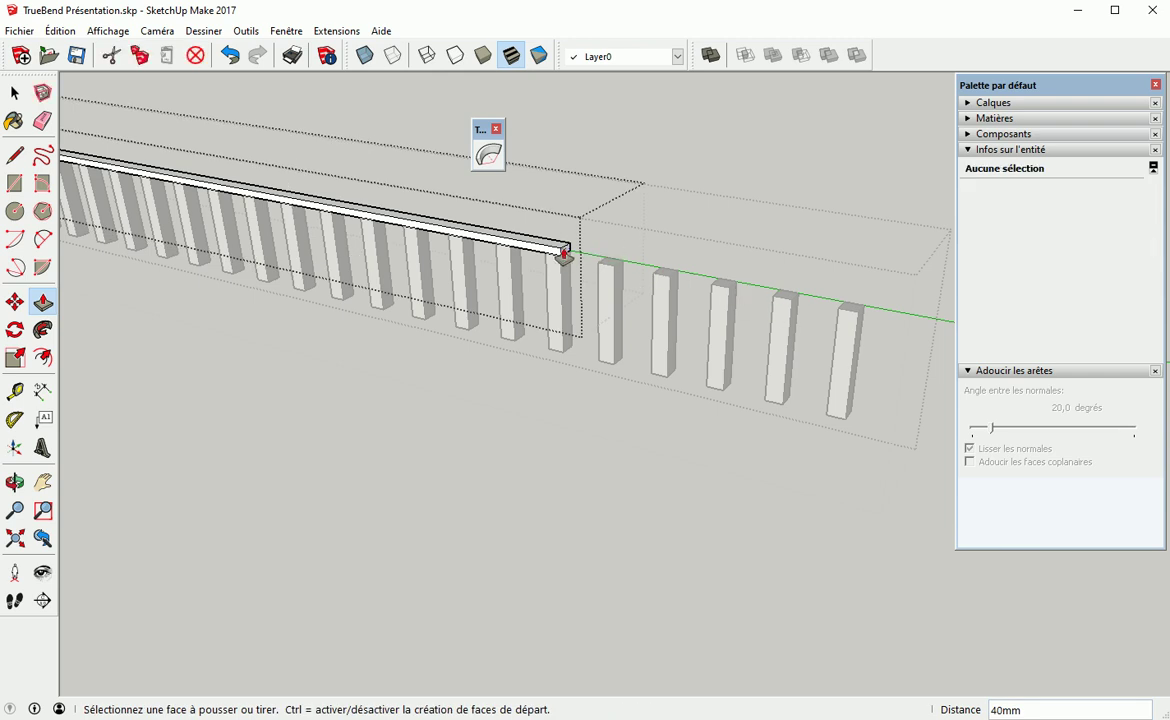
Extrude the handrail's end face another 34 mm to the outer edge of the last post, and leave the group
{"action": "left_click", "coordinate": [567, 252]}
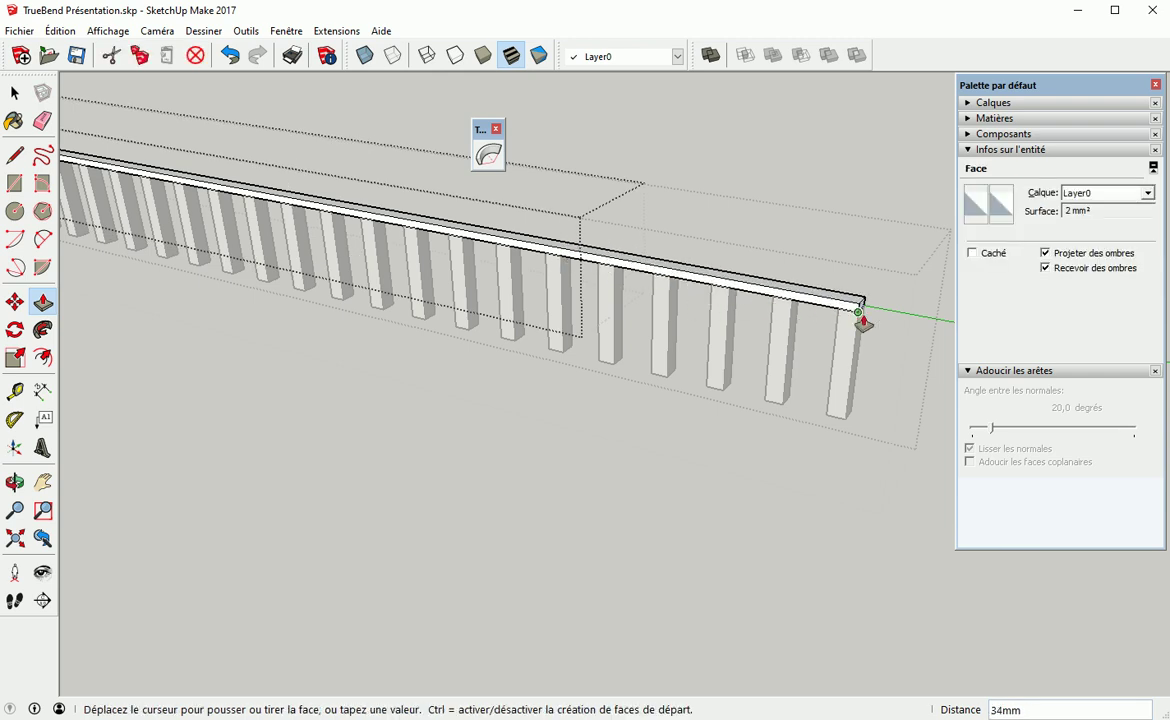
{"action": "left_click", "coordinate": [863, 320]}
{"action": "key", "text": "space"}
{"action": "left_click", "coordinate": [418, 478]}
Bend the lengthened straight railing group by 60 degrees with TrueBend
{"action": "middle_click_drag", "start_coordinate": [342, 426], "coordinate": [430, 470]}
{"action": "middle_click_drag", "start_coordinate": [606, 530], "coordinate": [502, 350]}
{"action": "left_click", "coordinate": [405, 318]}
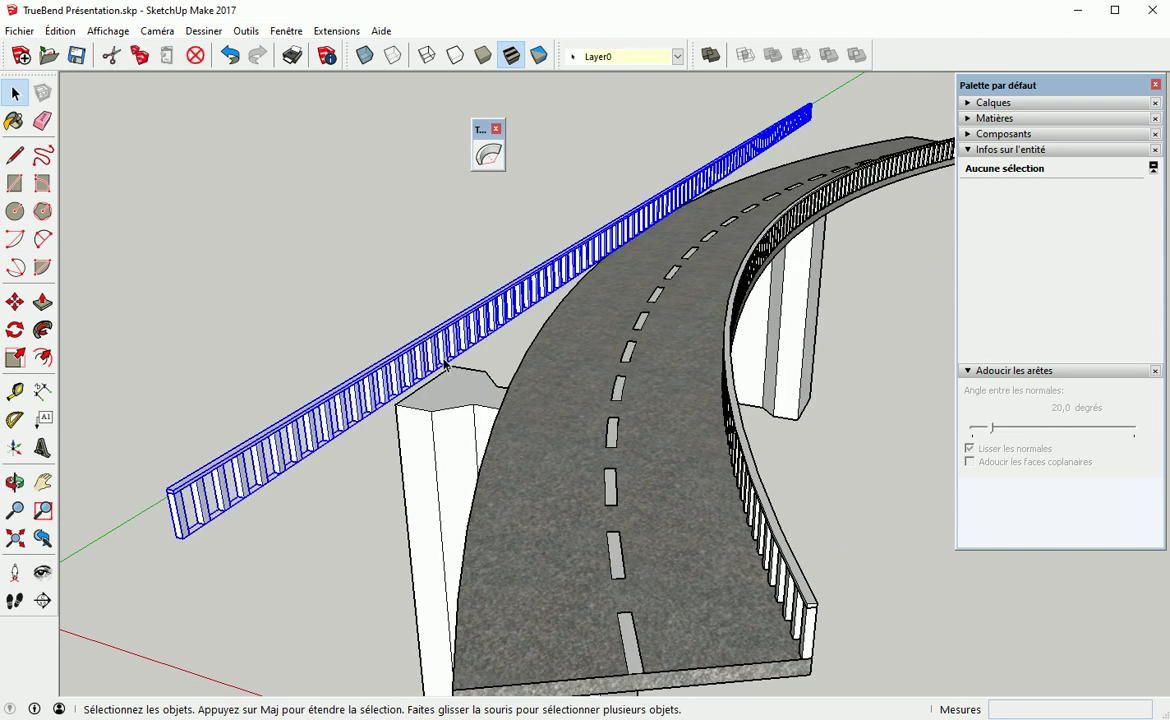
{"action": "left_click", "coordinate": [488, 155]}
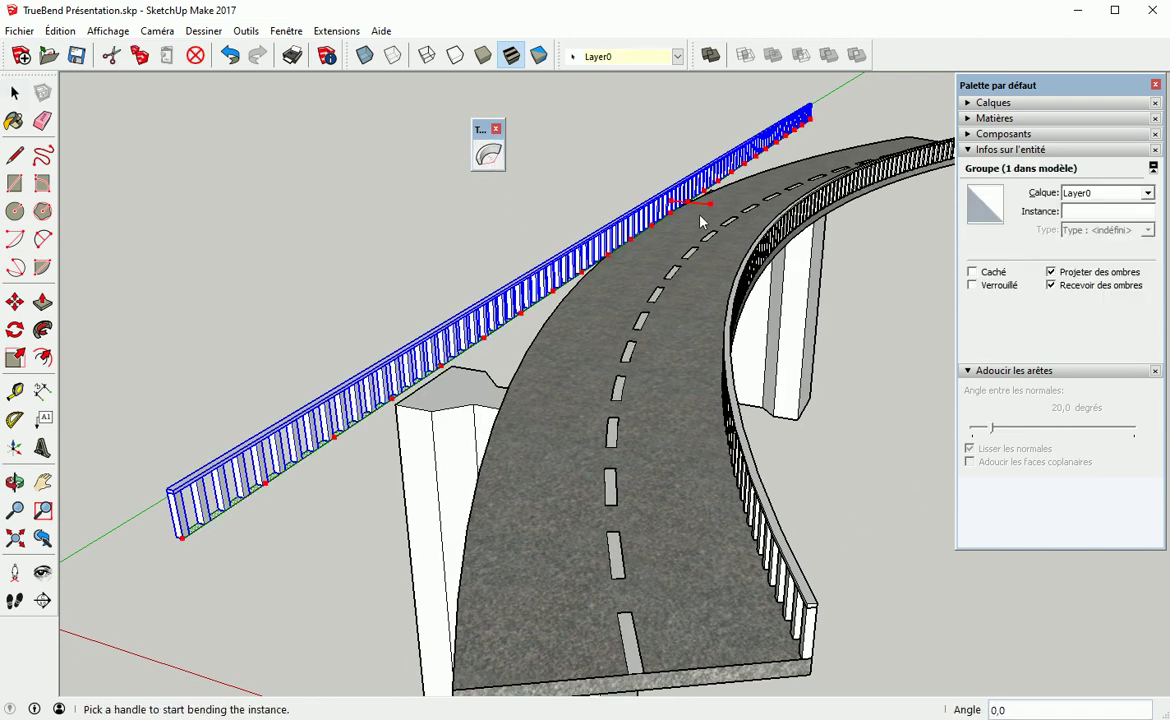
{"action": "left_click_drag", "start_coordinate": [713, 209], "coordinate": [724, 224]}
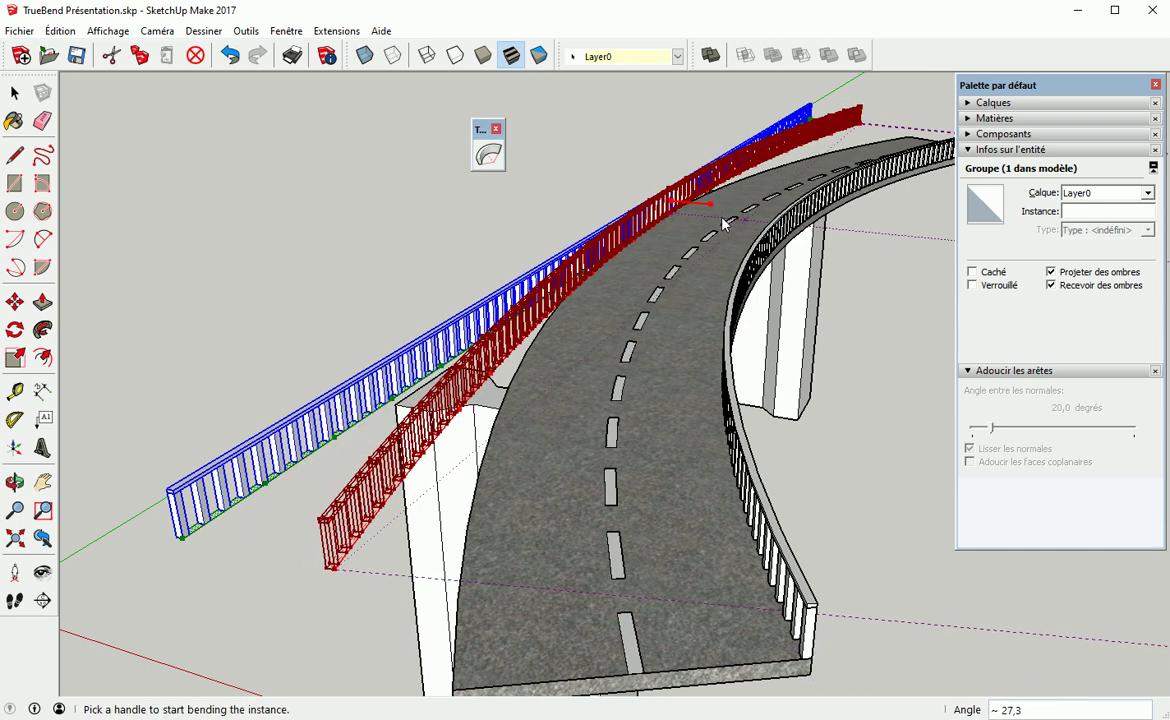
{"action": "type", "text": "60"}
{"action": "key", "text": "Return"}
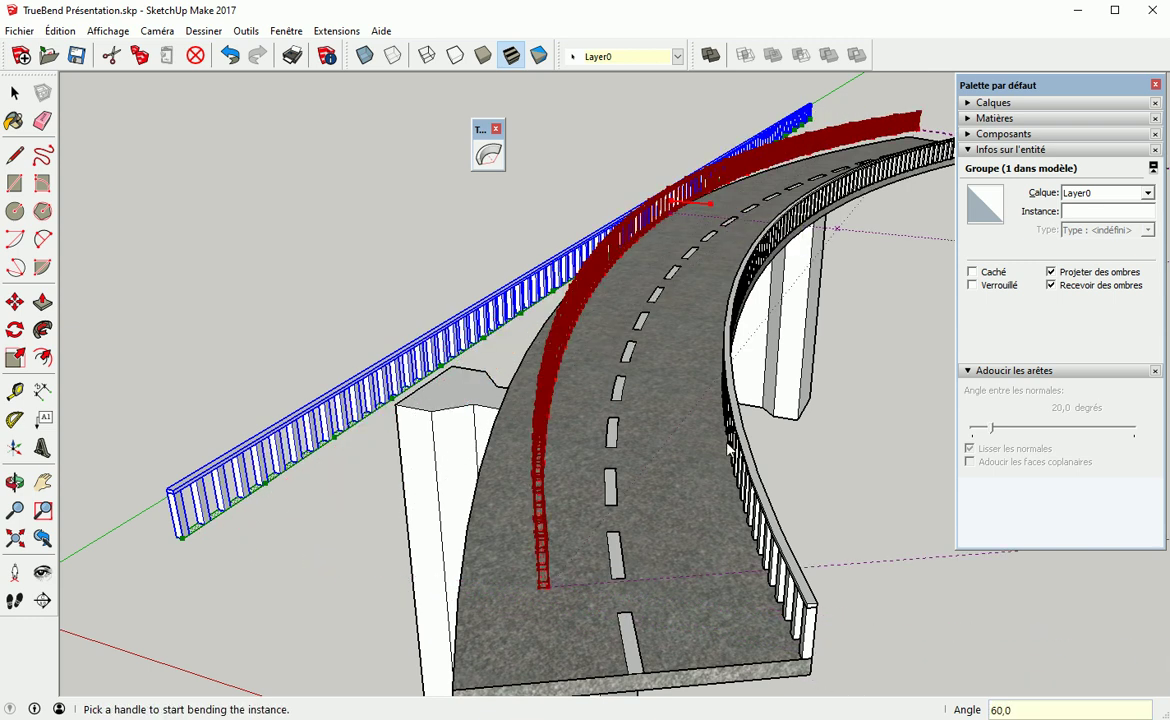
{"action": "key", "text": "Return"}
Move the bent railing about 35 mm from its near bottom corner onto the deck's outer near corner
{"action": "middle_click_drag", "start_coordinate": [598, 598], "coordinate": [480, 541]}
{"action": "key", "text": "m"}
{"action": "middle_click_drag", "start_coordinate": [416, 596], "coordinate": [594, 545]}
{"action": "scroll", "coordinate": [595, 541], "scroll_direction": "up", "scroll_amount": 1}
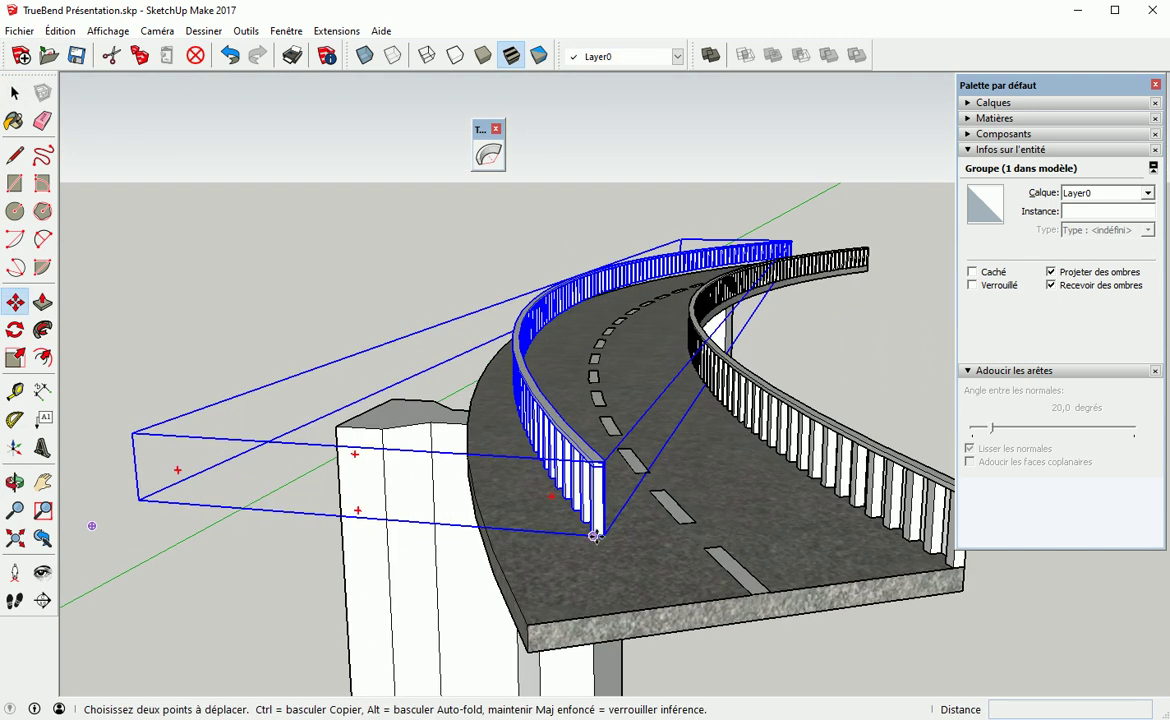
{"action": "left_click", "coordinate": [538, 626]}
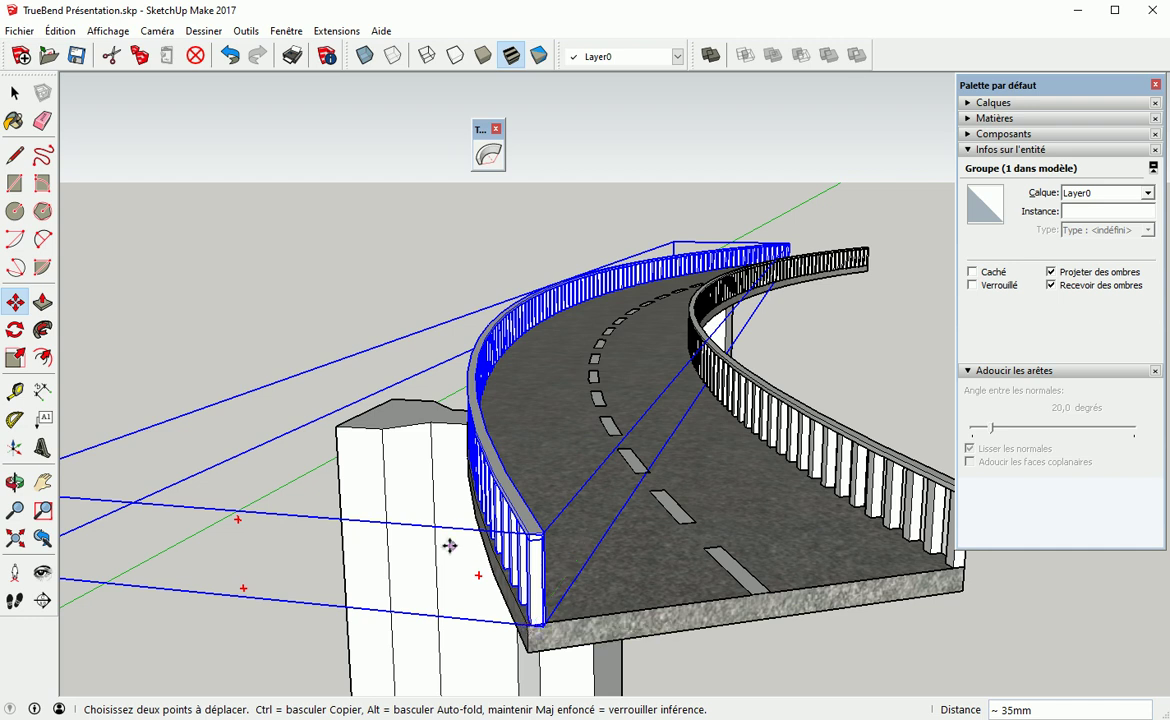
{"action": "key", "text": "space"}
{"action": "left_click", "coordinate": [313, 311]}
Examine how the outer railing's far end lines up with the end of the deck
{"action": "middle_click_drag", "start_coordinate": [250, 390], "coordinate": [388, 480]}
{"action": "middle_click_drag", "start_coordinate": [310, 470], "coordinate": [432, 414]}
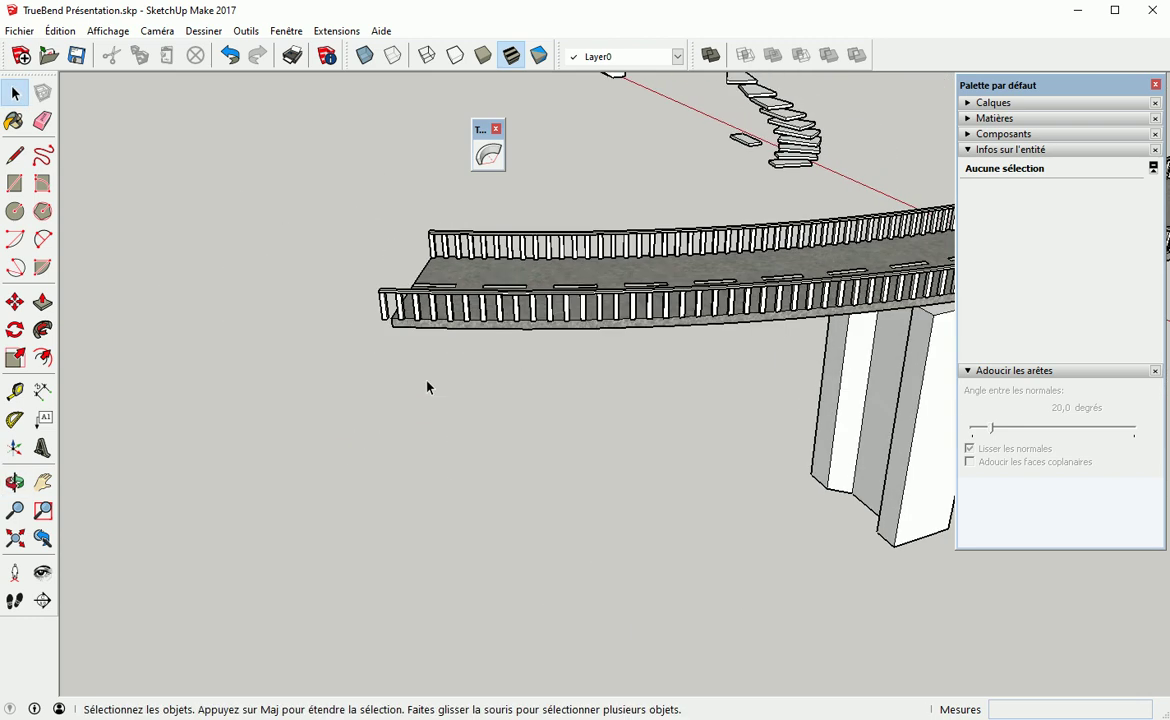
{"action": "scroll", "coordinate": [385, 323], "scroll_direction": "up", "scroll_amount": 5}
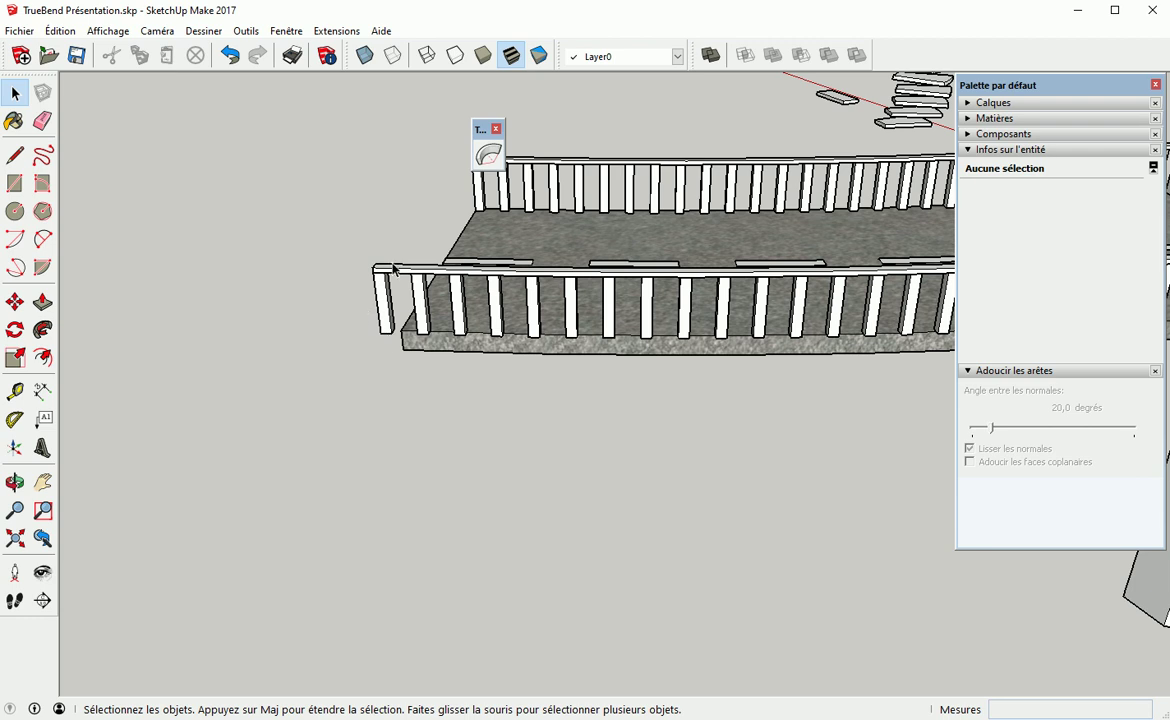
{"action": "scroll", "coordinate": [462, 345], "scroll_direction": "down", "scroll_amount": 4}
{"action": "middle_click_drag", "start_coordinate": [462, 345], "coordinate": [525, 325]}
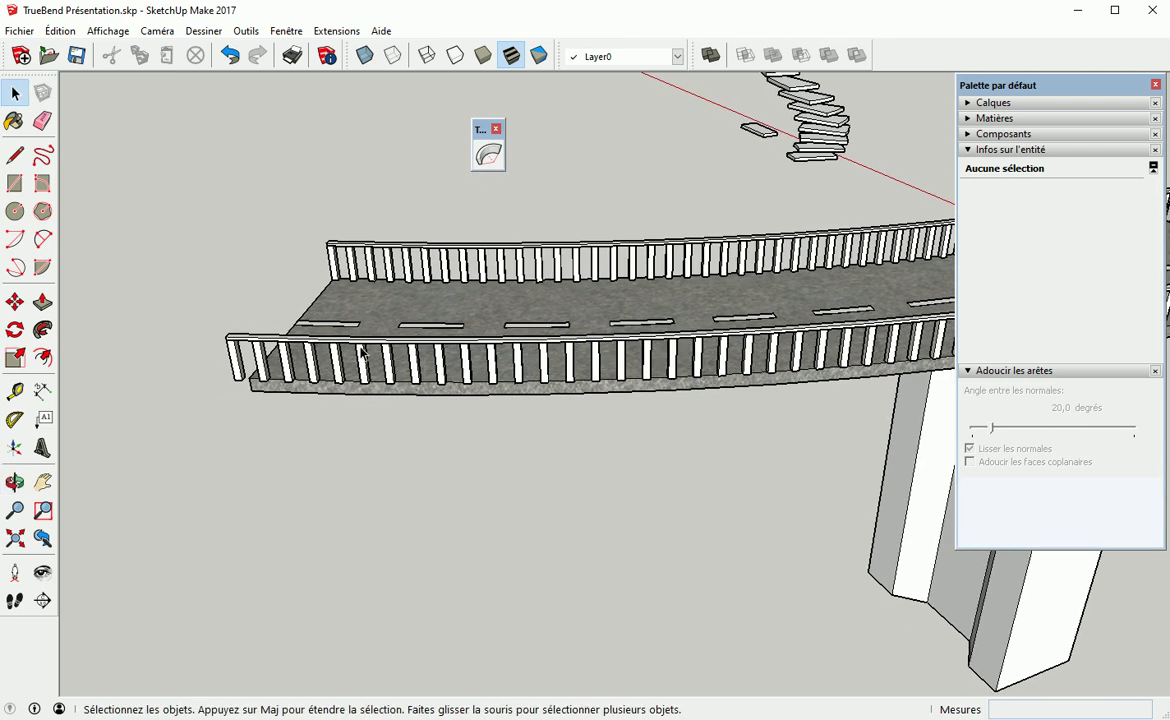
{"action": "scroll", "coordinate": [240, 408], "scroll_direction": "up", "scroll_amount": 4}
{"action": "scroll", "coordinate": [240, 408], "scroll_direction": "up", "scroll_amount": 2}
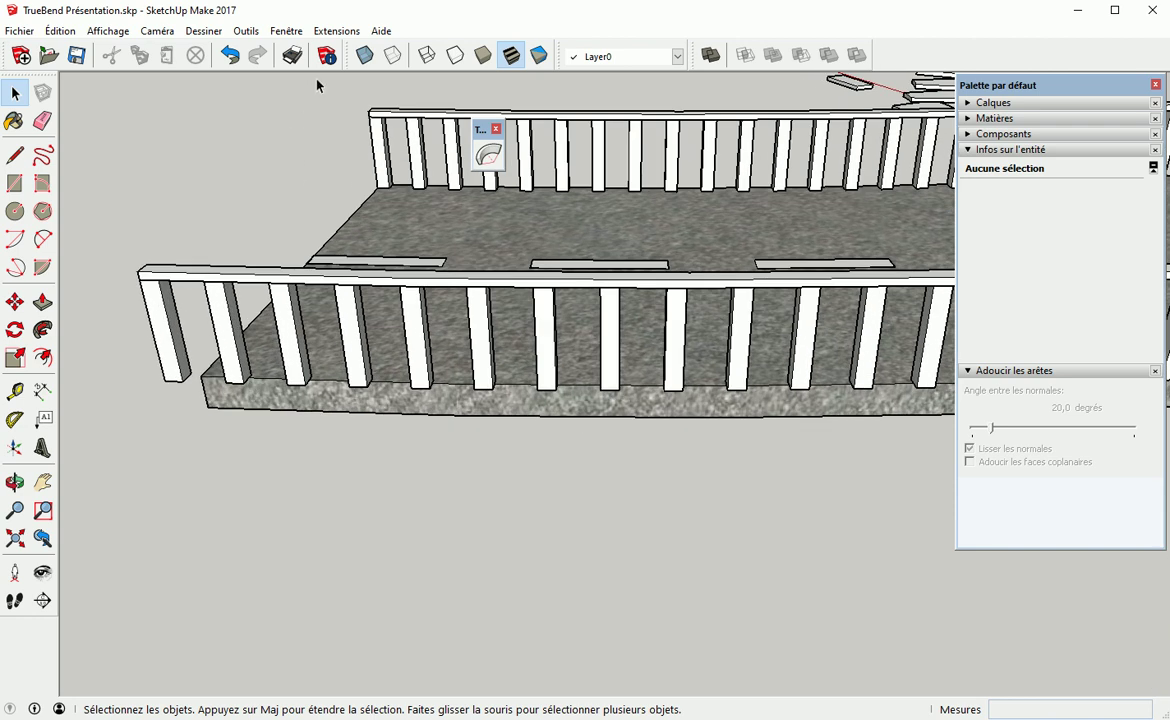
Check the available length precisions in the model's unit settings and leave them as they are
{"action": "left_click", "coordinate": [286, 31]}
{"action": "left_click", "coordinate": [330, 46]}
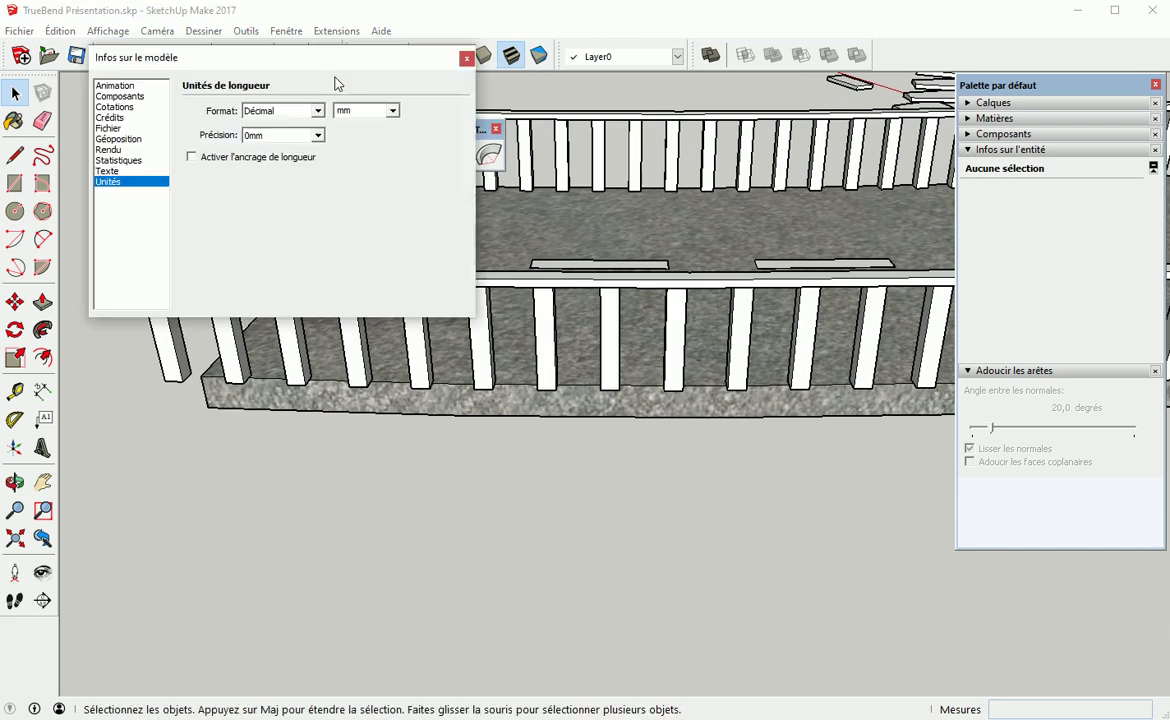
{"action": "left_click", "coordinate": [317, 137]}
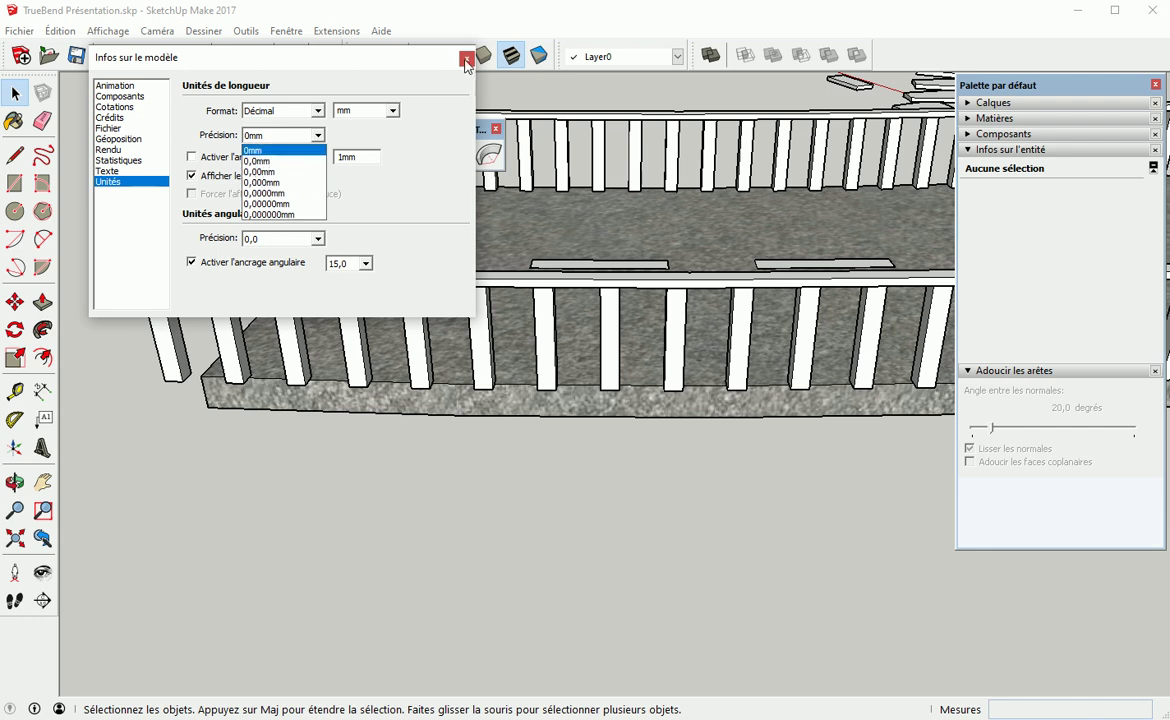
{"action": "left_click", "coordinate": [470, 110]}
{"action": "left_click", "coordinate": [466, 60]}
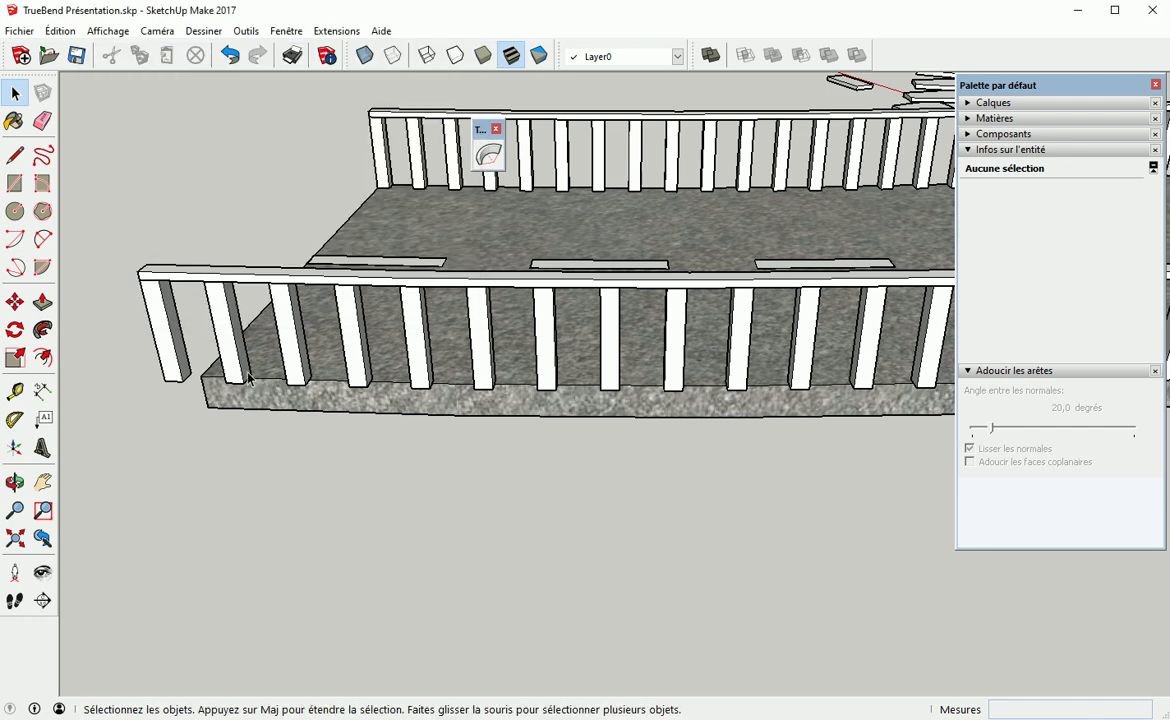
Move the near pillar about 33 mm by its upper corner to the inner edge of the deck
{"action": "scroll", "coordinate": [265, 388], "scroll_direction": "down", "scroll_amount": 6}
{"action": "middle_click_drag", "start_coordinate": [250, 430], "coordinate": [217, 470]}
{"action": "middle_click_drag", "start_coordinate": [523, 429], "coordinate": [332, 499]}
{"action": "scroll", "coordinate": [314, 412], "scroll_direction": "up", "scroll_amount": 5}
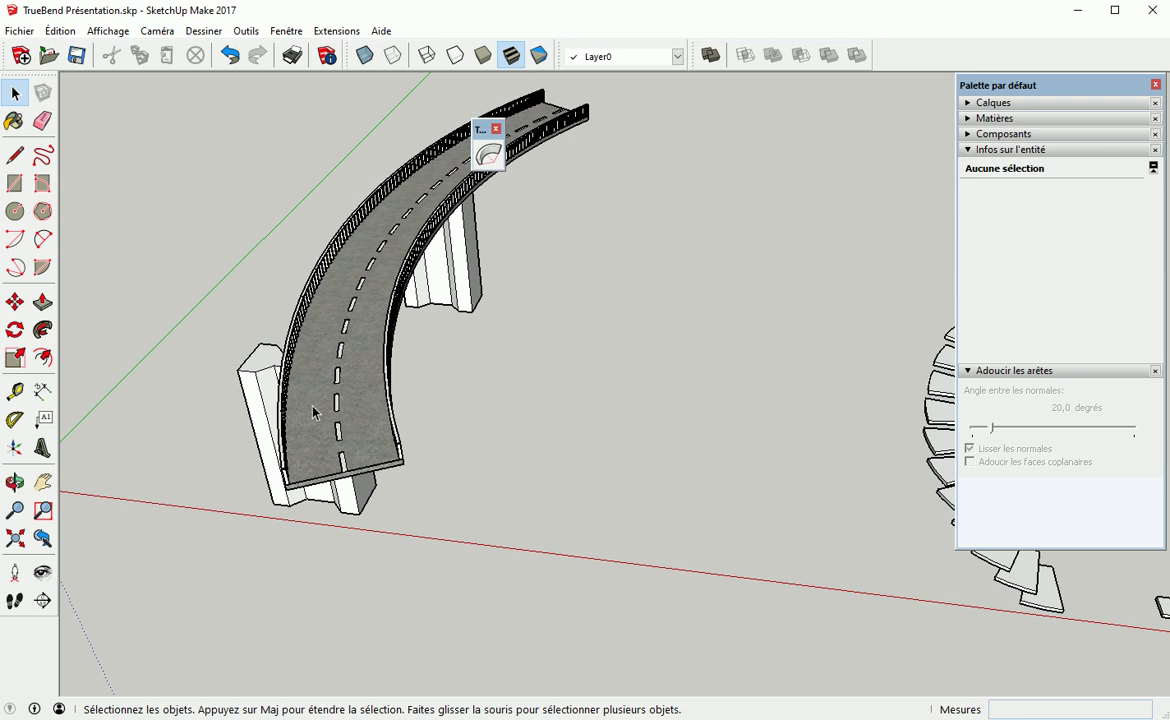
{"action": "scroll", "coordinate": [260, 430], "scroll_direction": "up", "scroll_amount": 3}
{"action": "middle_click_drag", "start_coordinate": [326, 465], "coordinate": [431, 314]}
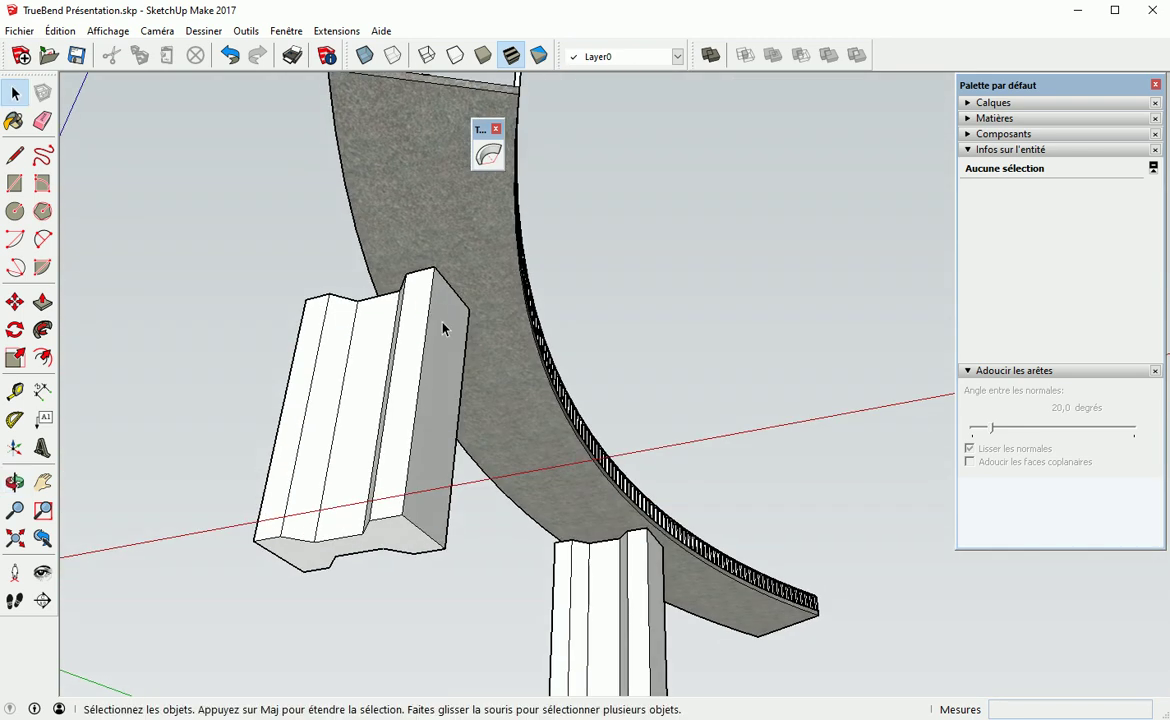
{"action": "left_click", "coordinate": [433, 391]}
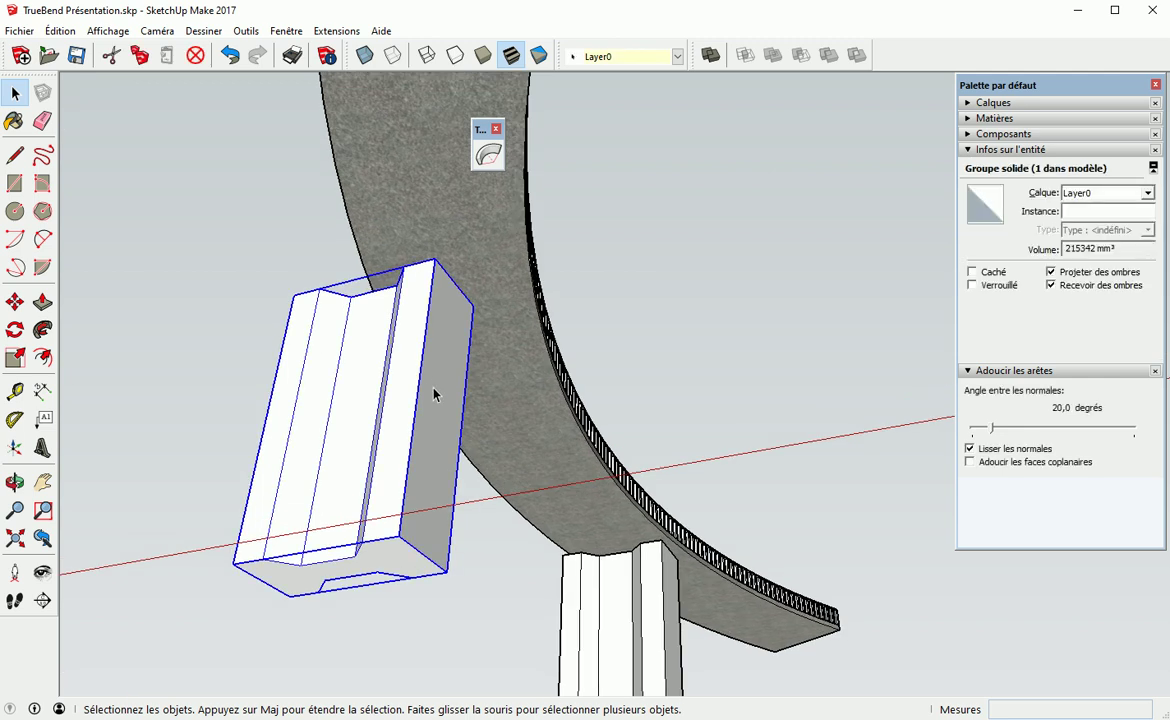
{"action": "key", "text": "m"}
{"action": "scroll", "coordinate": [470, 300], "scroll_direction": "up", "scroll_amount": 2}
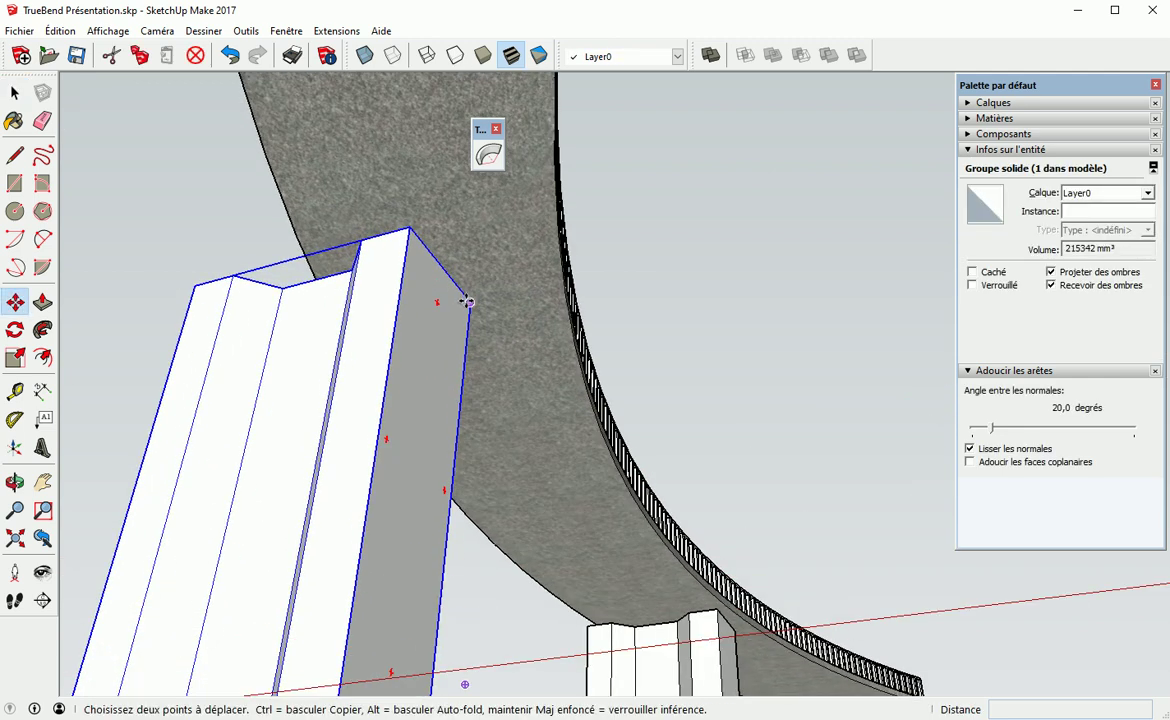
{"action": "left_click", "coordinate": [468, 301]}
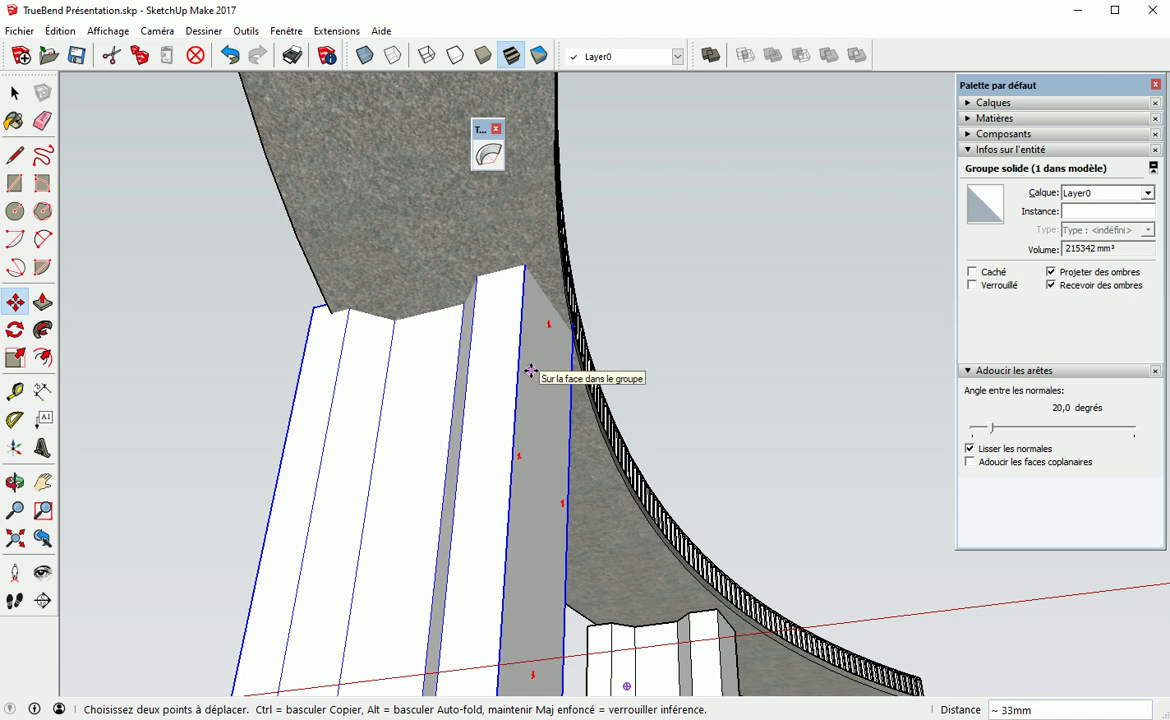
Rotate the near pillar about its upper inner corner to align its side with the deck's inner edge
{"action": "key", "text": "q"}
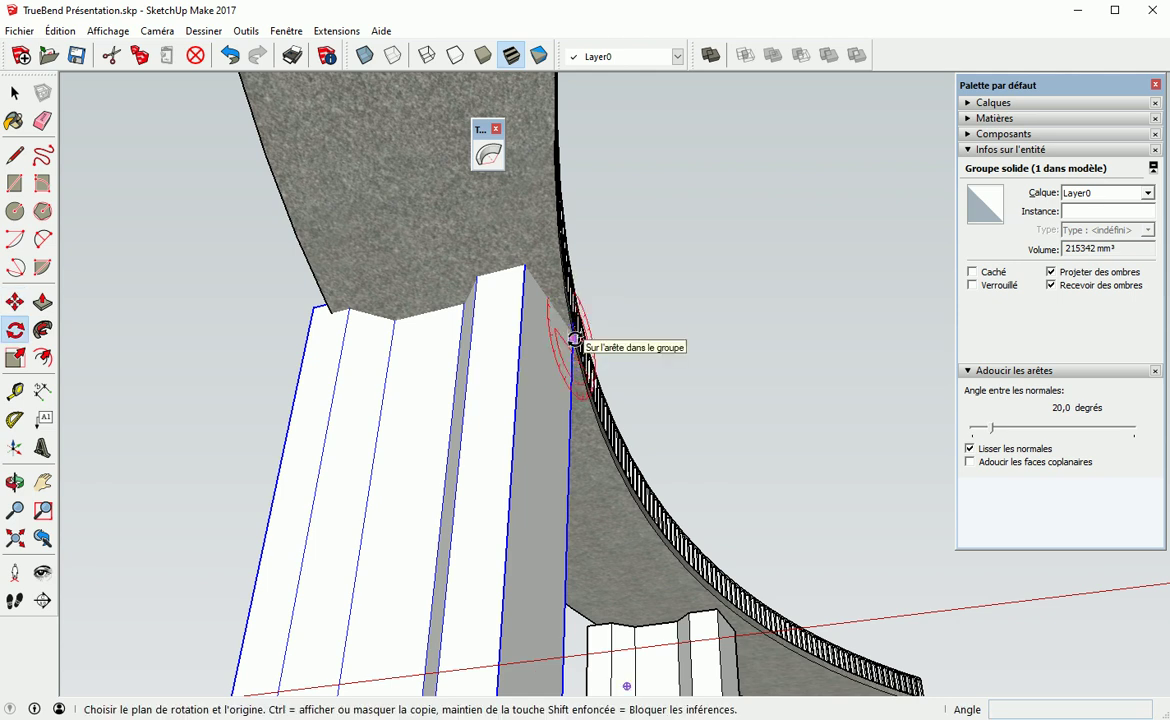
{"action": "left_click", "coordinate": [573, 339]}
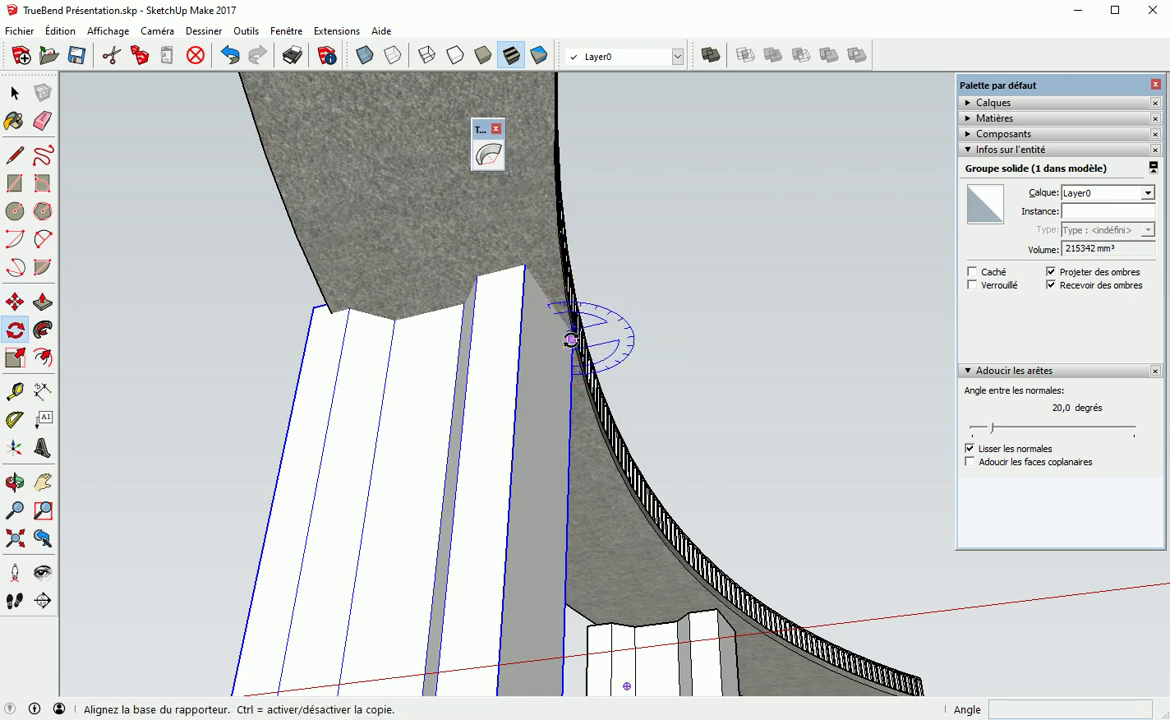
{"action": "left_click", "coordinate": [525, 269]}
{"action": "left_click", "coordinate": [558, 234]}
{"action": "key", "text": "space"}
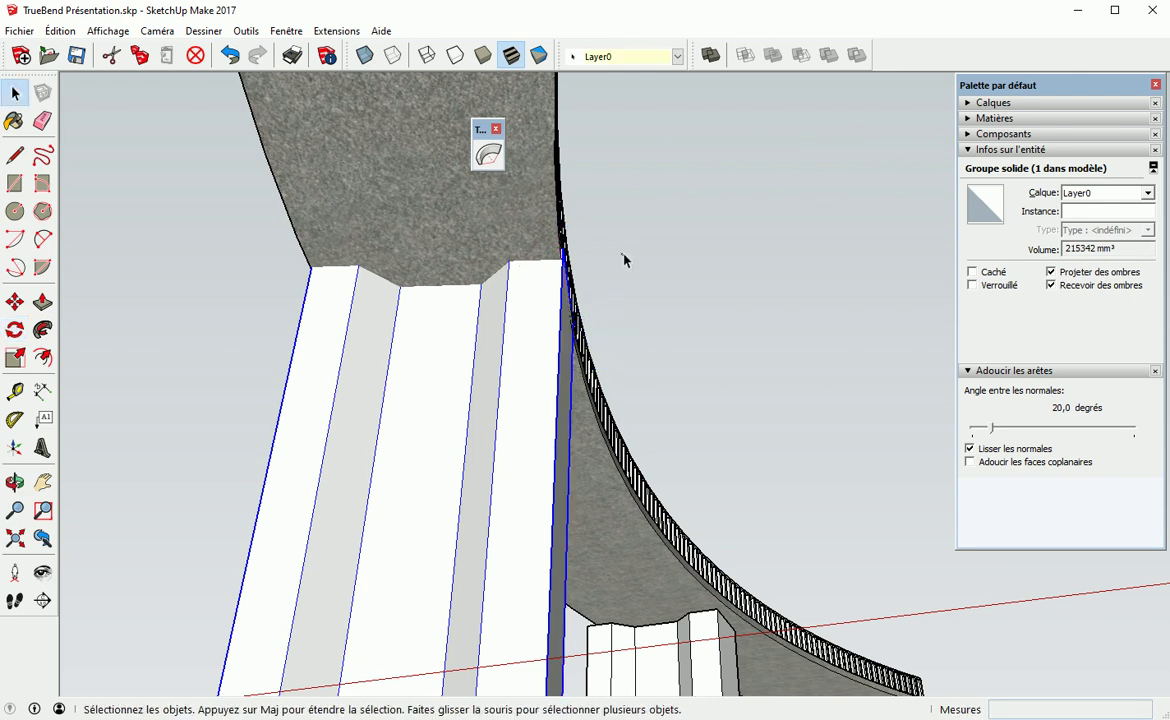
{"action": "left_click", "coordinate": [622, 262]}
Lower the near pillar so that its top meets the underside of the deck
{"action": "scroll", "coordinate": [640, 460], "scroll_direction": "down", "scroll_amount": 5}
{"action": "middle_click_drag", "start_coordinate": [656, 460], "coordinate": [470, 450]}
{"action": "left_click_drag", "start_coordinate": [219, 117], "coordinate": [615, 541]}
{"action": "left_click", "coordinate": [615, 541]}
{"action": "scroll", "coordinate": [340, 375], "scroll_direction": "up", "scroll_amount": 3}
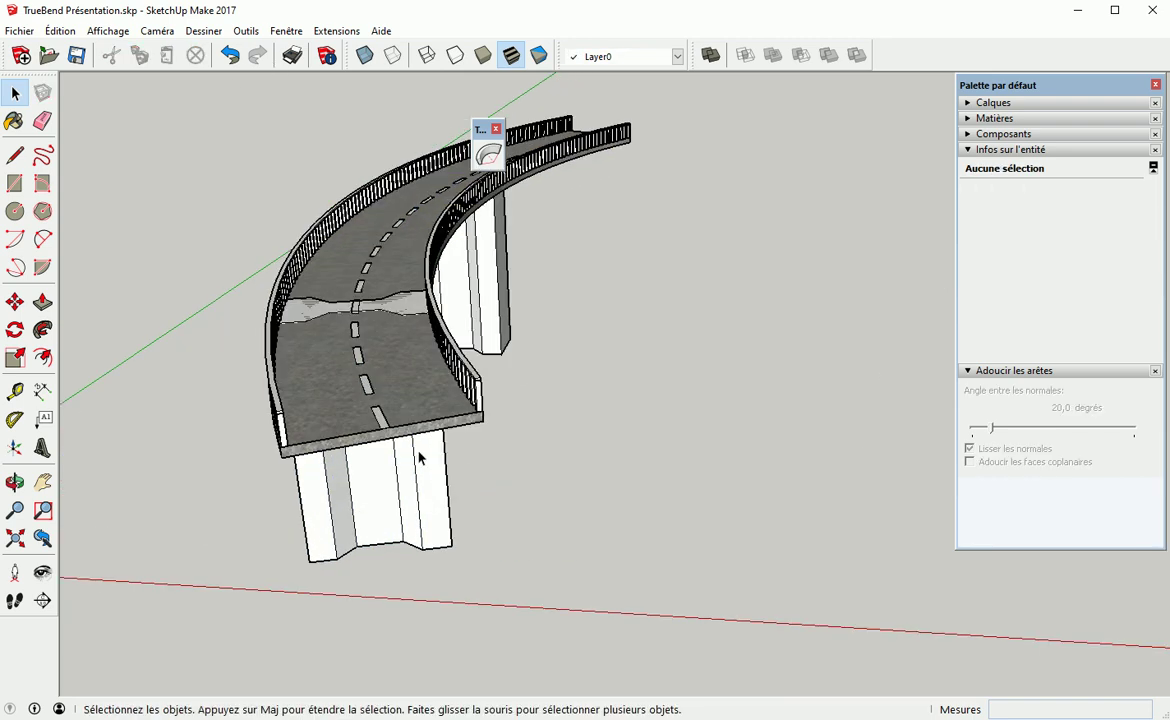
{"action": "middle_click_drag", "start_coordinate": [194, 403], "coordinate": [424, 307]}
{"action": "scroll", "coordinate": [342, 364], "scroll_direction": "up", "scroll_amount": 2}
{"action": "key", "text": "m"}
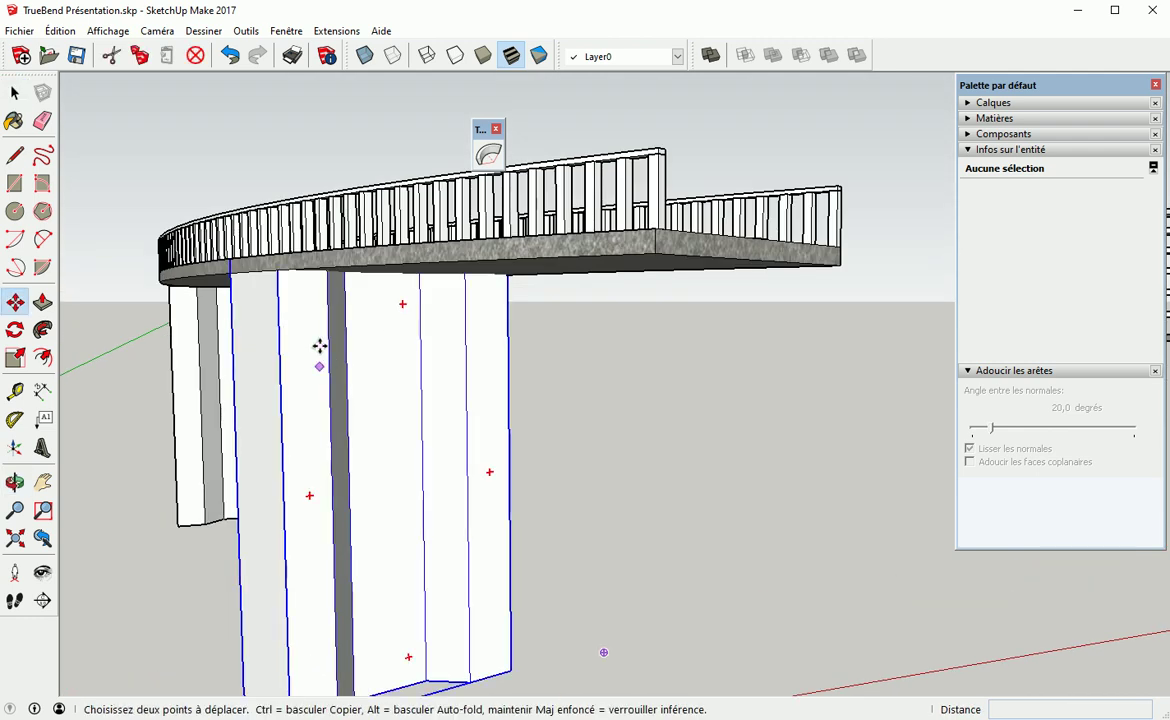
{"action": "left_click", "coordinate": [230, 262]}
{"action": "key", "text": "space"}
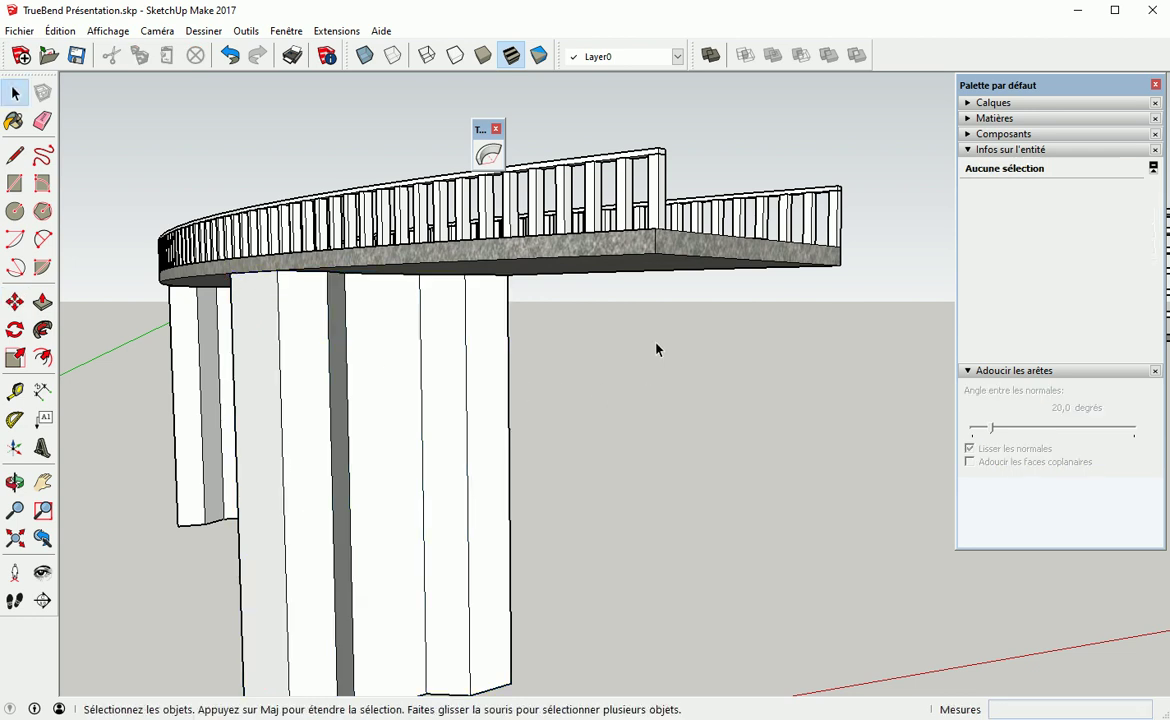
Select the whole bent bridge with its railings and pillars and delete it, leaving the staircase model
{"action": "middle_click_drag", "start_coordinate": [642, 373], "coordinate": [428, 488]}
{"action": "middle_click_drag", "start_coordinate": [170, 465], "coordinate": [432, 427]}
{"action": "left_click_drag", "start_coordinate": [178, 99], "coordinate": [700, 610]}
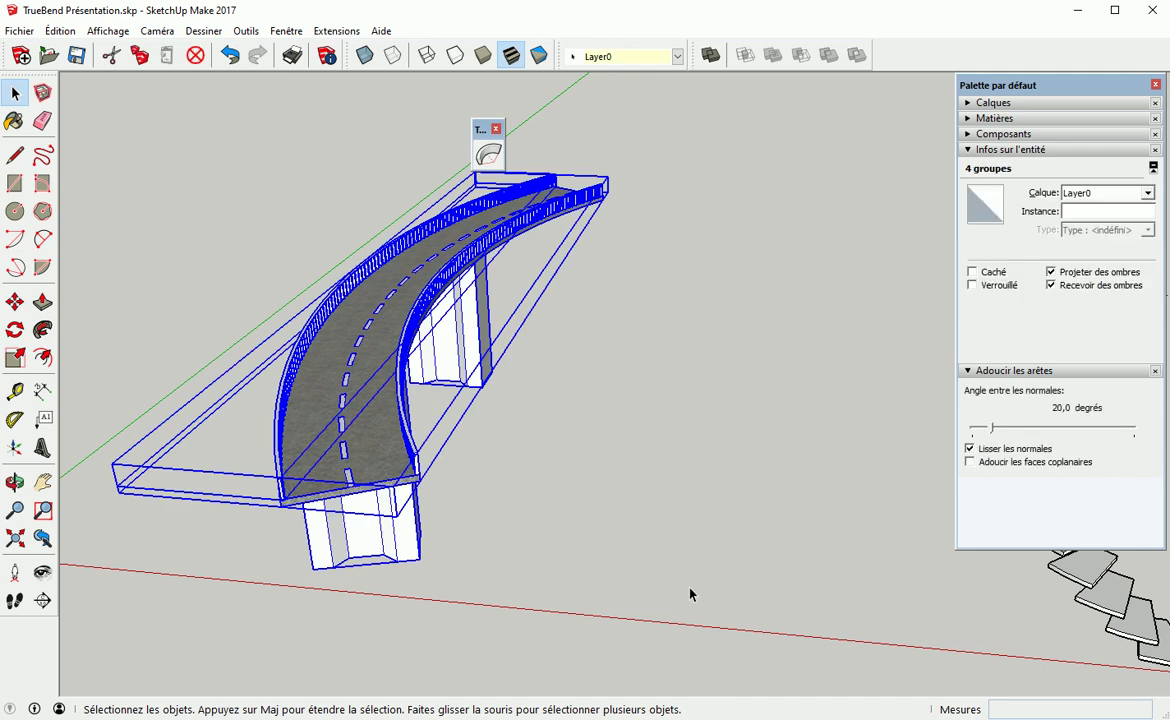
{"action": "key", "text": "Delete"}
{"action": "middle_click_drag", "start_coordinate": [700, 541], "coordinate": [200, 456]}
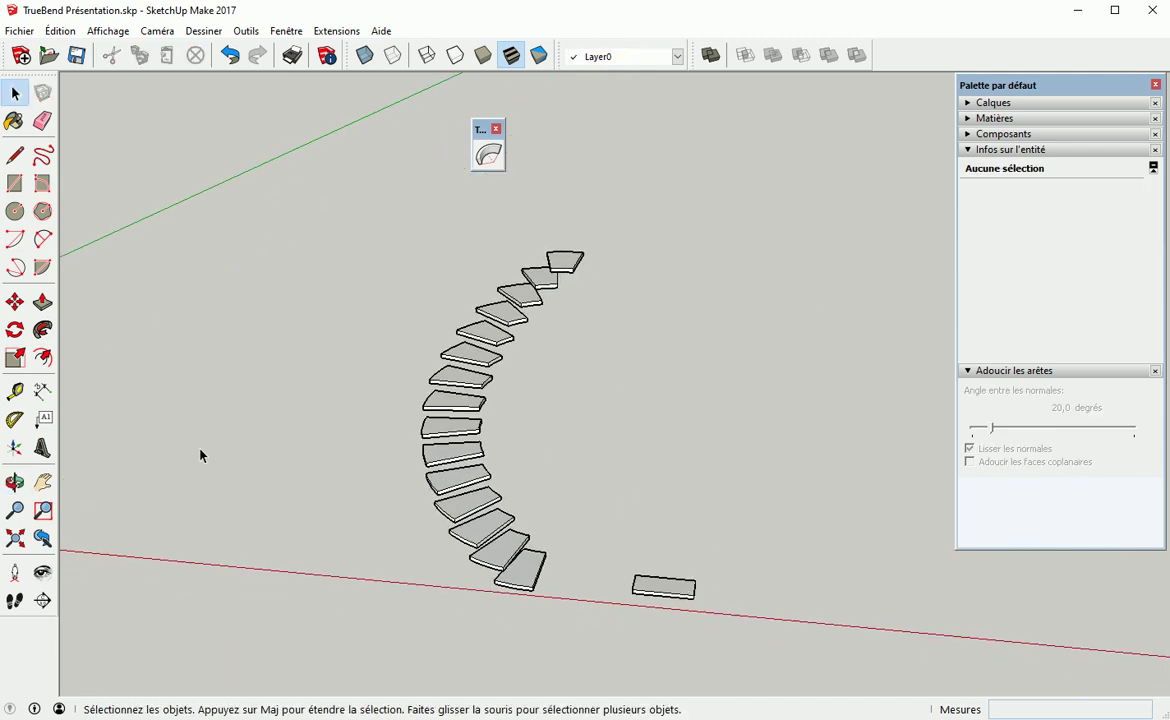
Delete the curved staircase group, keeping only the single straight tread beside it
{"action": "left_click", "coordinate": [450, 463]}
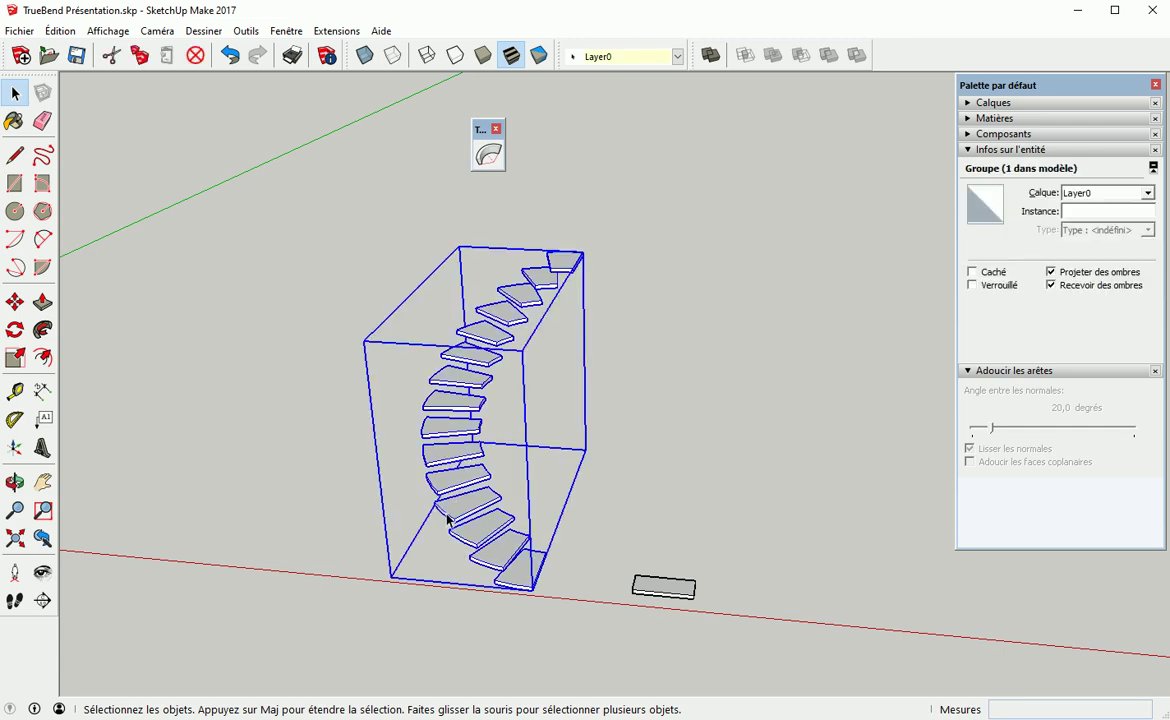
{"action": "key", "text": "Delete"}
{"action": "middle_click_drag", "start_coordinate": [525, 496], "coordinate": [366, 452]}
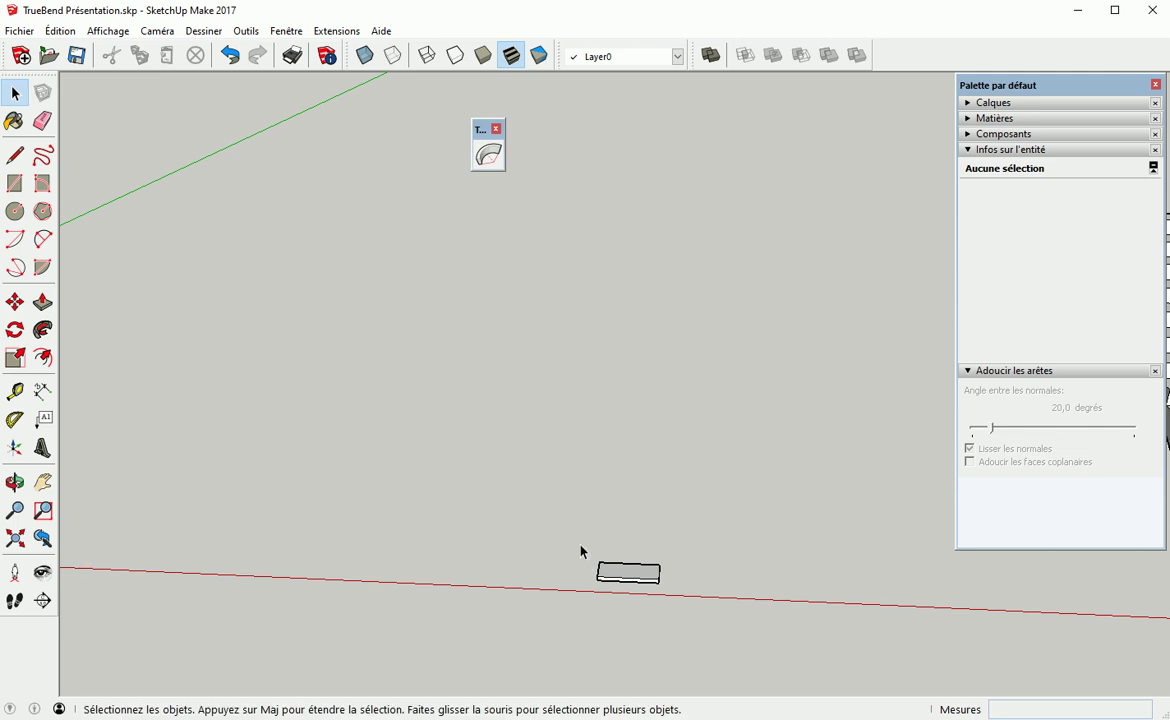
Turn the selected single tread into a component named "Marche" and show the list of components in the model
{"action": "middle_click_drag", "start_coordinate": [580, 548], "coordinate": [488, 478]}
{"action": "left_click_drag", "start_coordinate": [519, 515], "coordinate": [630, 570]}
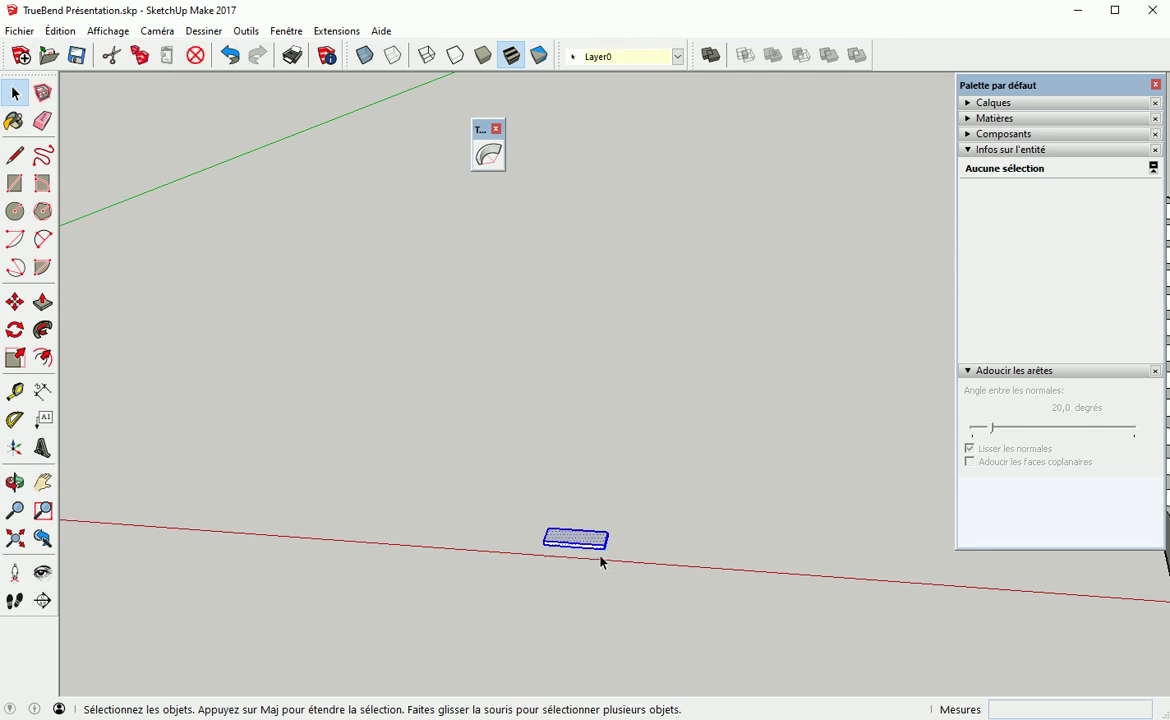
{"action": "right_click", "coordinate": [589, 543]}
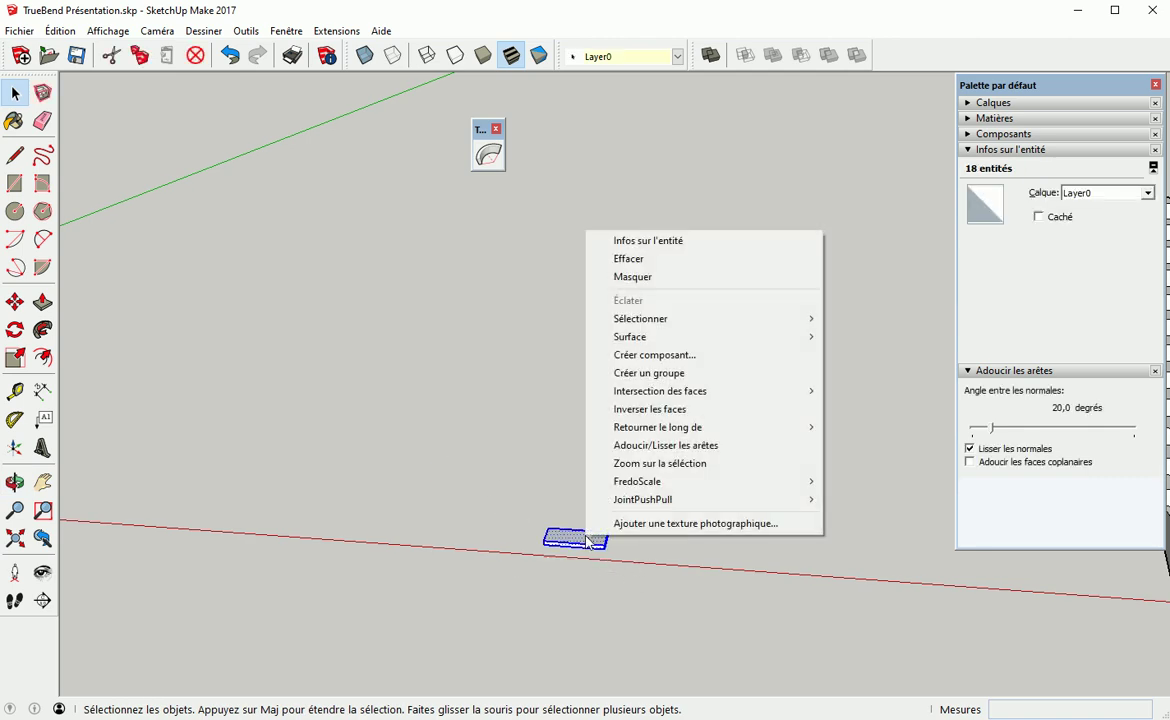
{"action": "left_click", "coordinate": [660, 358]}
{"action": "type", "text": "Marche"}
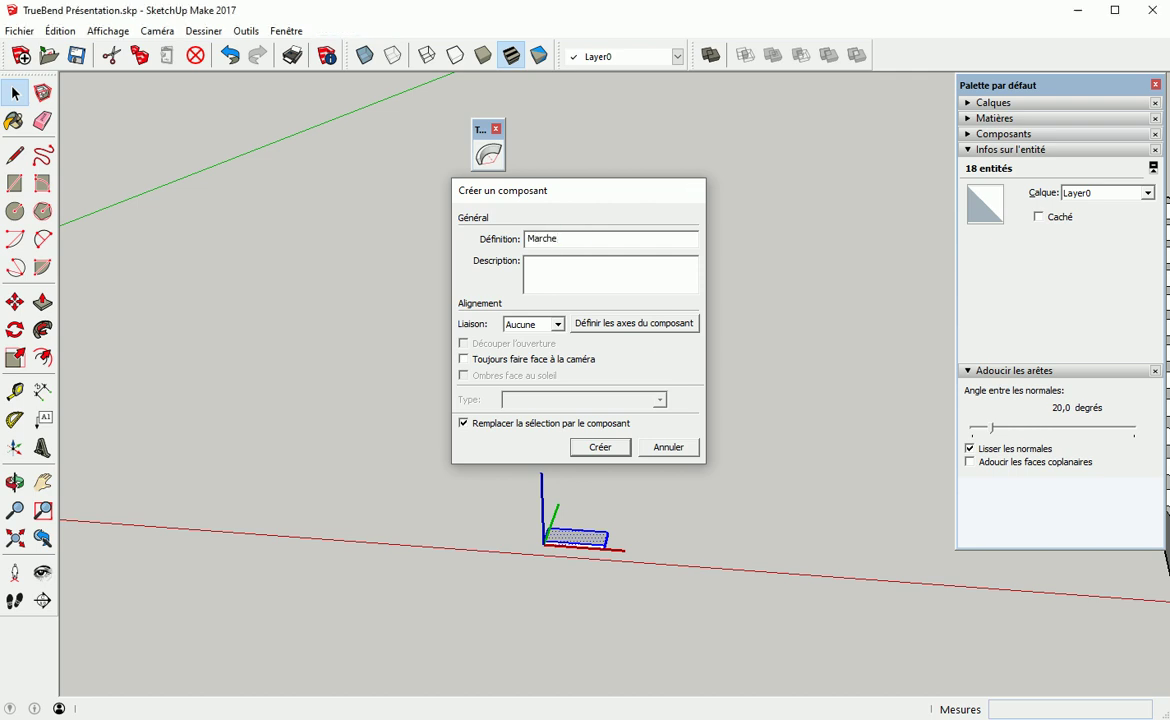
{"action": "key", "text": "Return"}
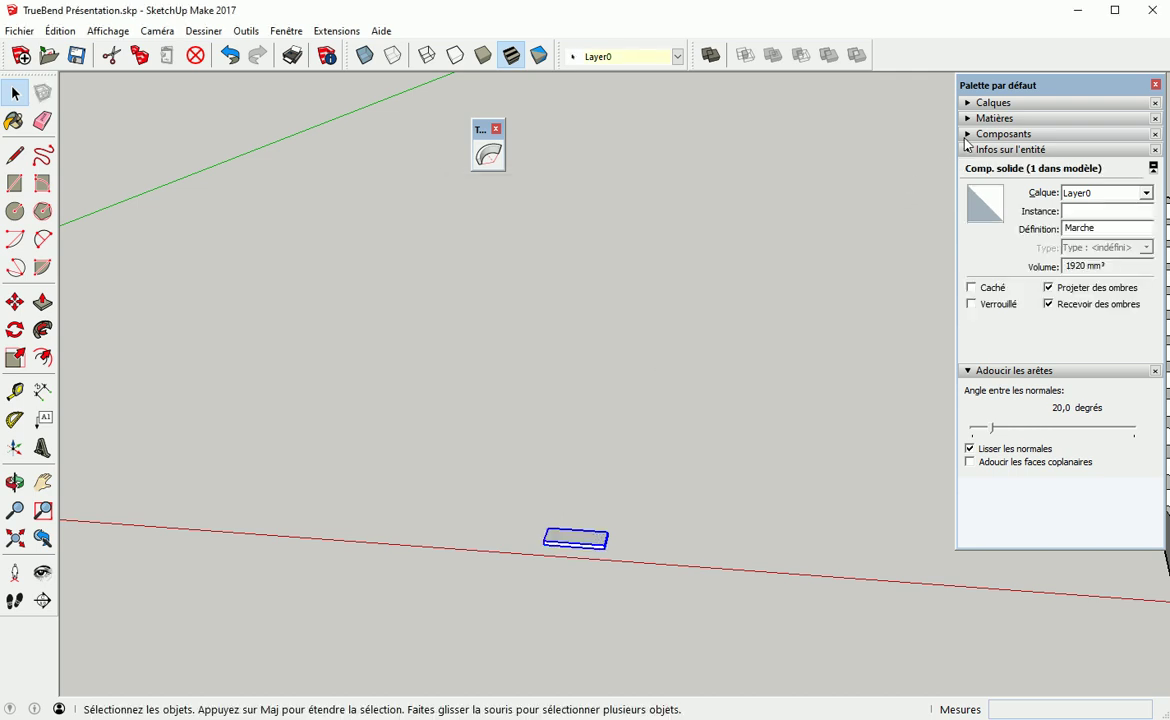
{"action": "left_click", "coordinate": [966, 134]}
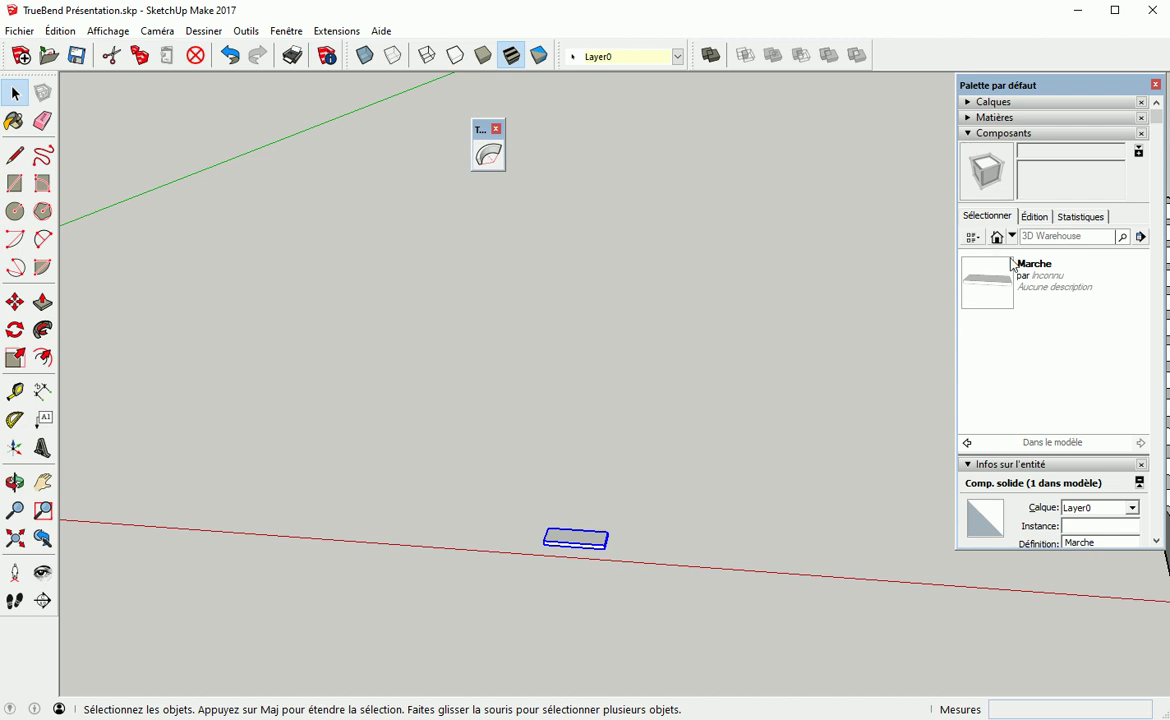
Draw a vertical line about 8 mm high from the midpoint of the tread's short upper edge
{"action": "mouse_move", "coordinate": [721, 470]}
{"action": "middle_mouse_down"}
{"action": "mouse_move", "coordinate": [489, 472]}
{"action": "mouse_move", "coordinate": [402, 449]}
{"action": "middle_mouse_up"}
{"action": "mouse_move", "coordinate": [483, 516]}
{"action": "middle_mouse_down"}
{"action": "mouse_move", "coordinate": [436, 519]}
{"action": "mouse_move", "coordinate": [488, 517]}
{"action": "mouse_move", "coordinate": [475, 519]}
{"action": "middle_mouse_up"}
{"action": "left_click", "coordinate": [545, 518]}
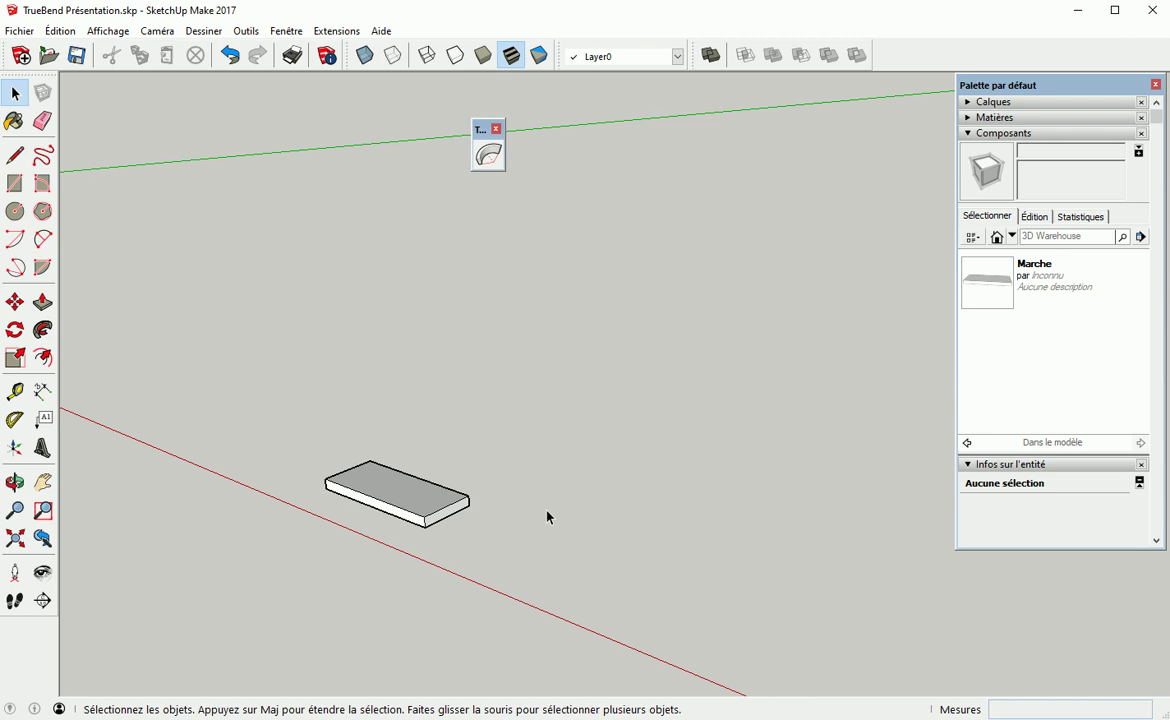
{"action": "key", "text": "l"}
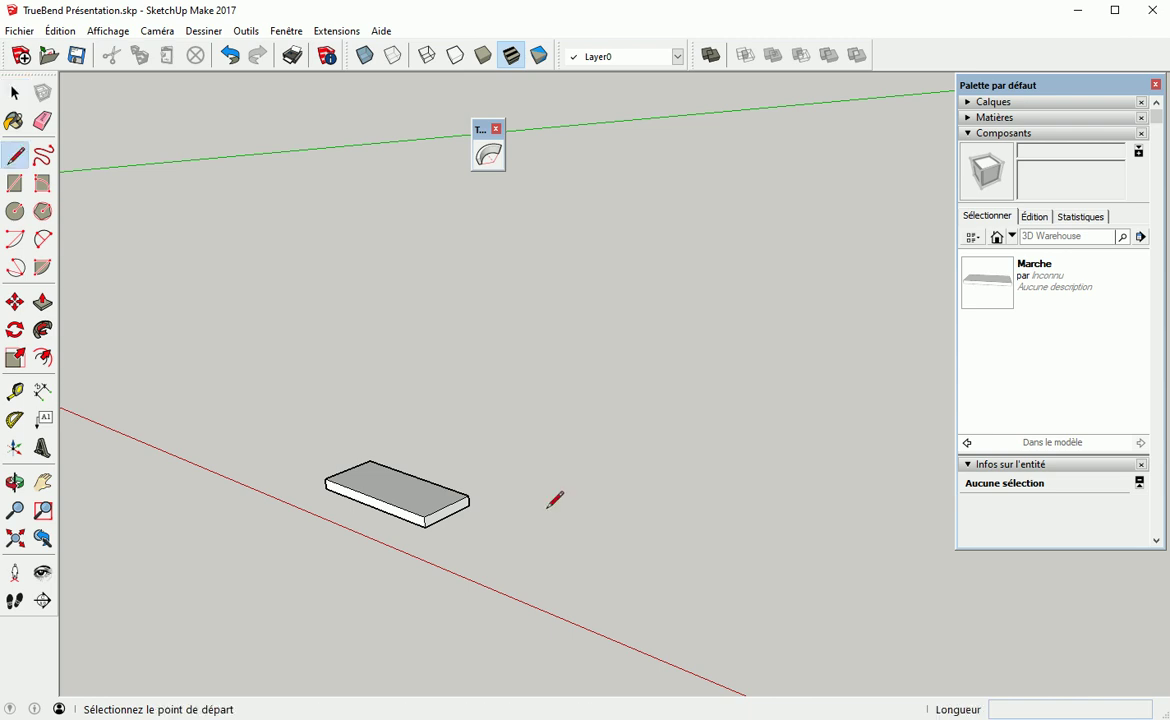
{"action": "left_click", "coordinate": [448, 505]}
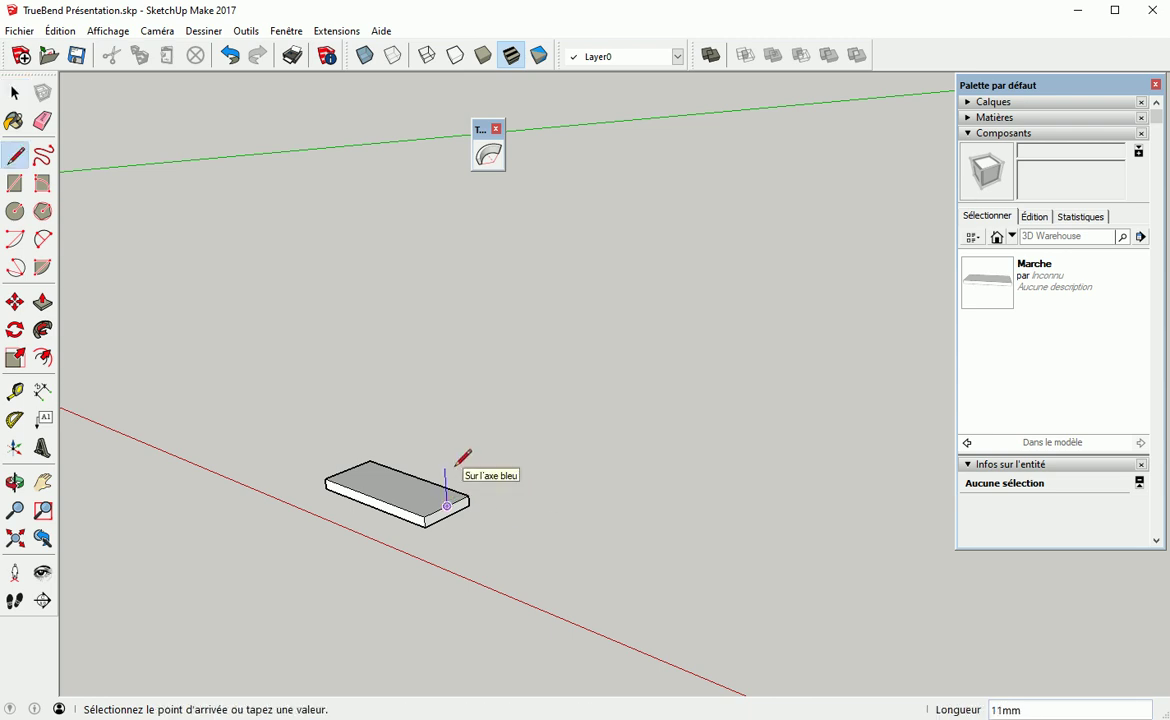
{"action": "left_click", "coordinate": [456, 476]}
{"action": "key", "text": "space"}
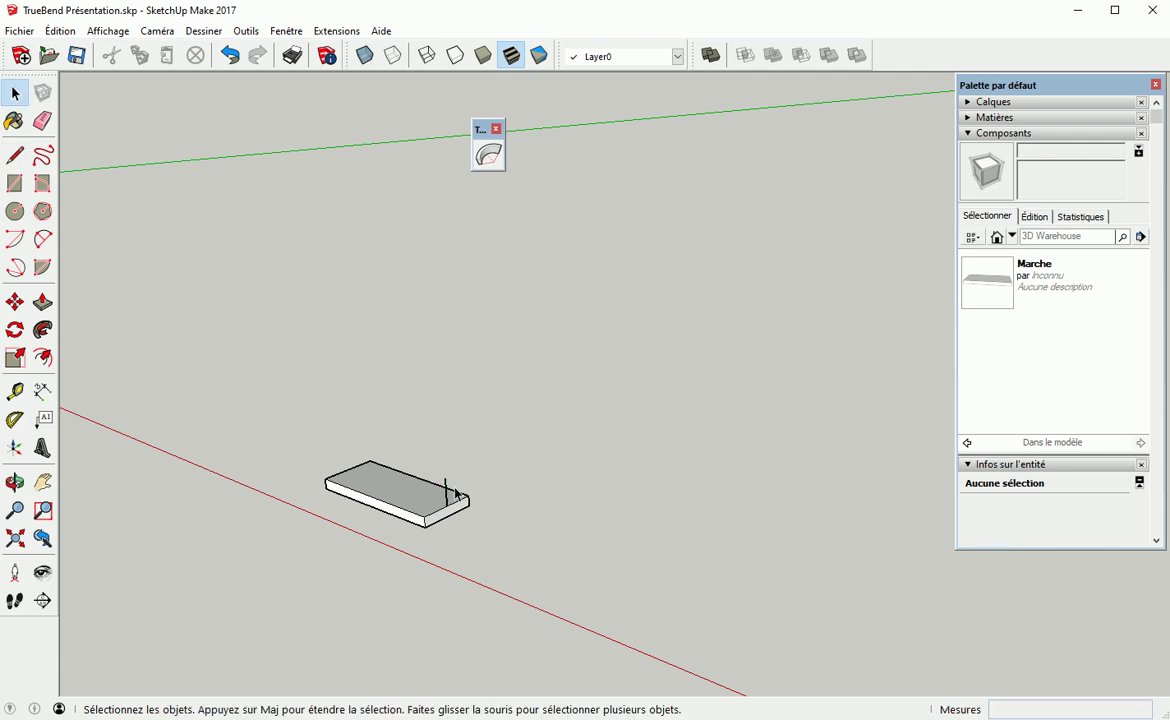
Try copying the tread by its lower corner to the upper end of the vertical line
{"action": "left_click", "coordinate": [413, 510]}
{"action": "key", "text": "m"}
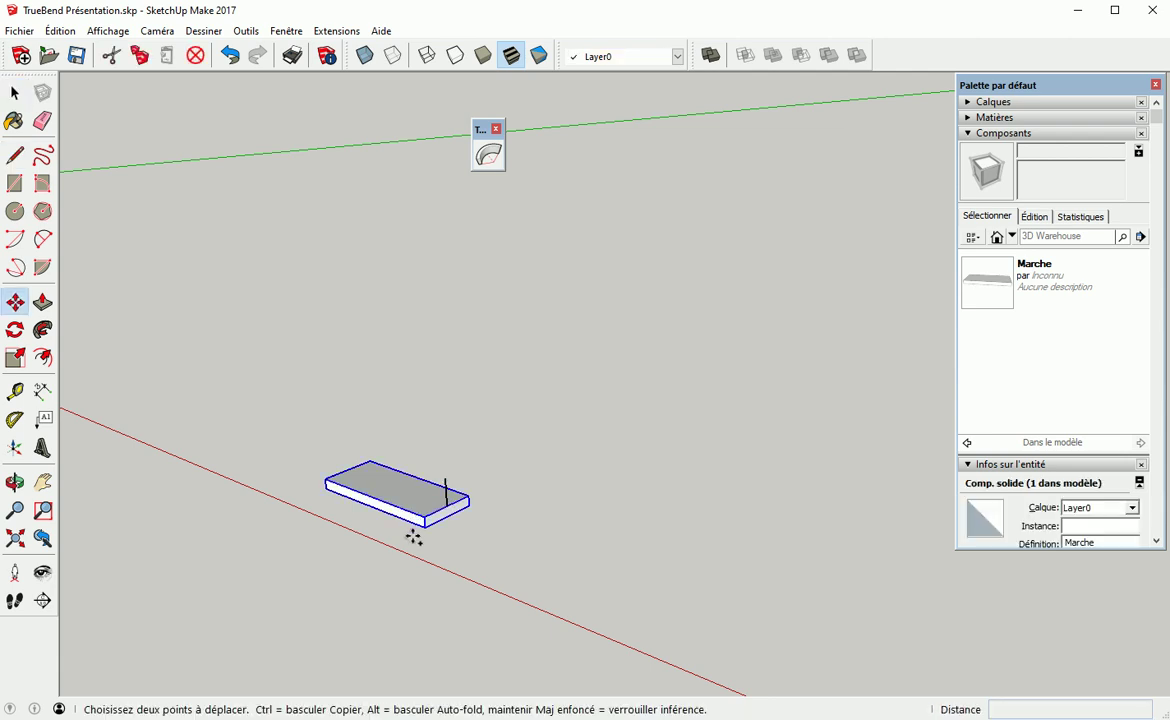
{"action": "left_click", "coordinate": [424, 527]}
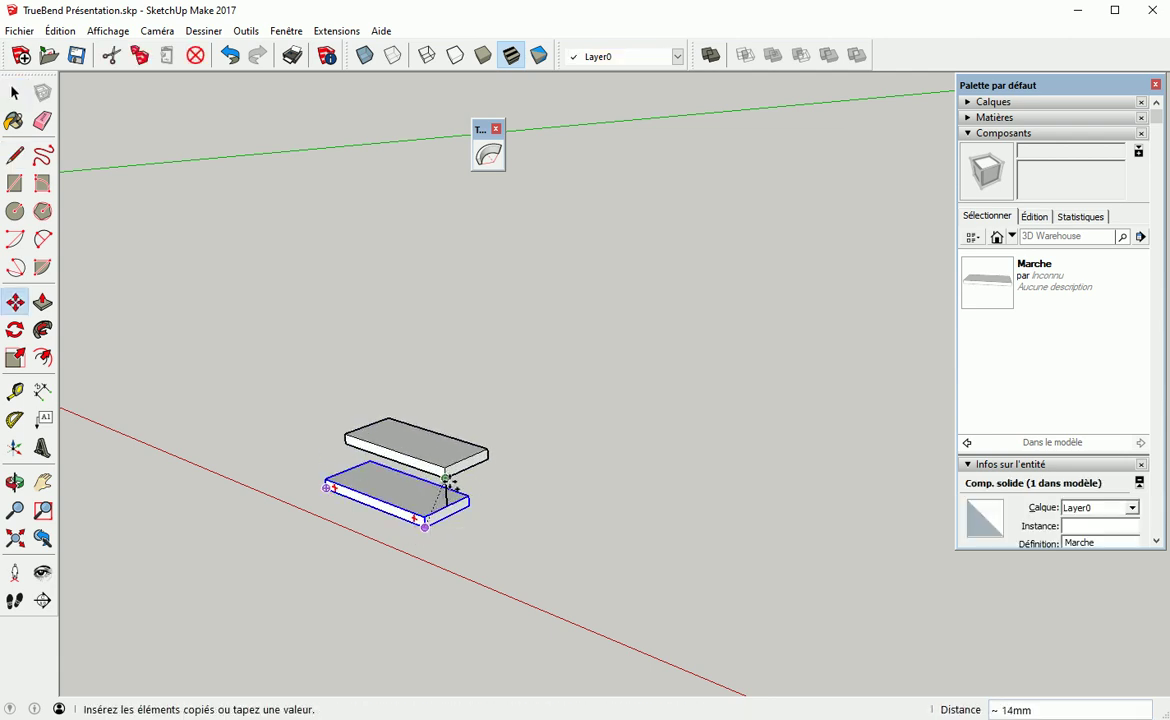
{"action": "left_click", "coordinate": [447, 480]}
{"action": "middle_click_drag", "start_coordinate": [470, 494], "coordinate": [456, 459]}
{"action": "key", "text": "space"}
{"action": "scroll", "coordinate": [411, 512], "scroll_direction": "up", "scroll_amount": 4}
{"action": "left_click", "coordinate": [386, 503]}
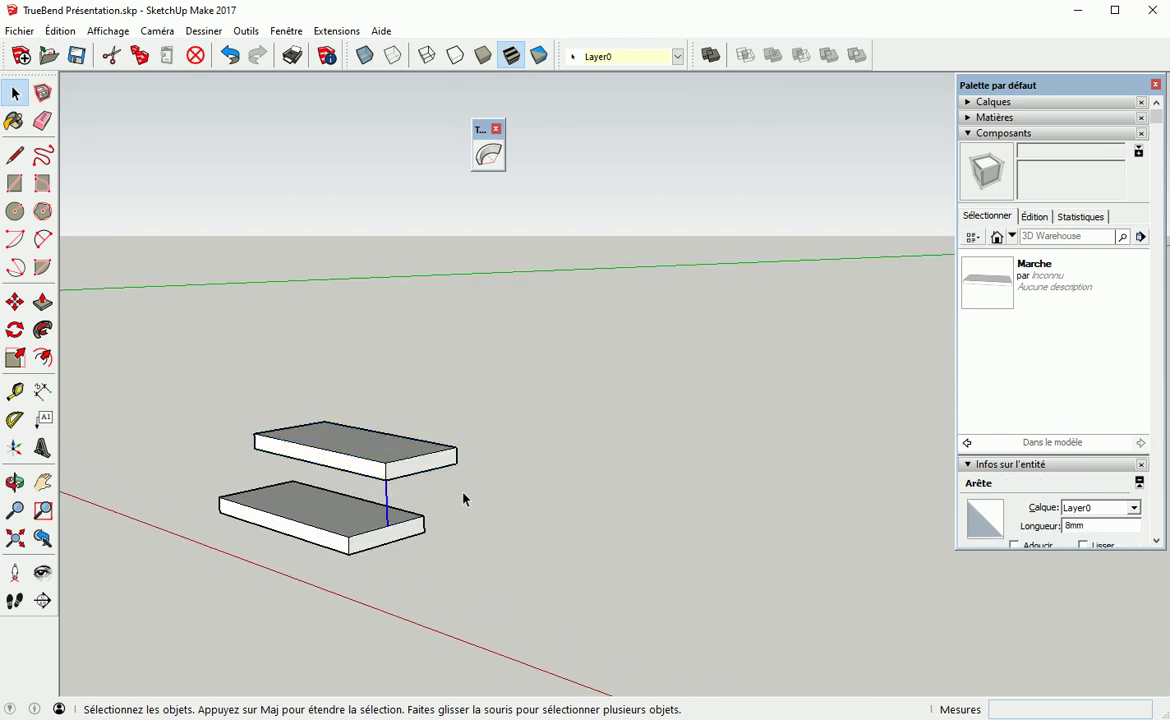
{"action": "key", "text": "ctrl+z"}
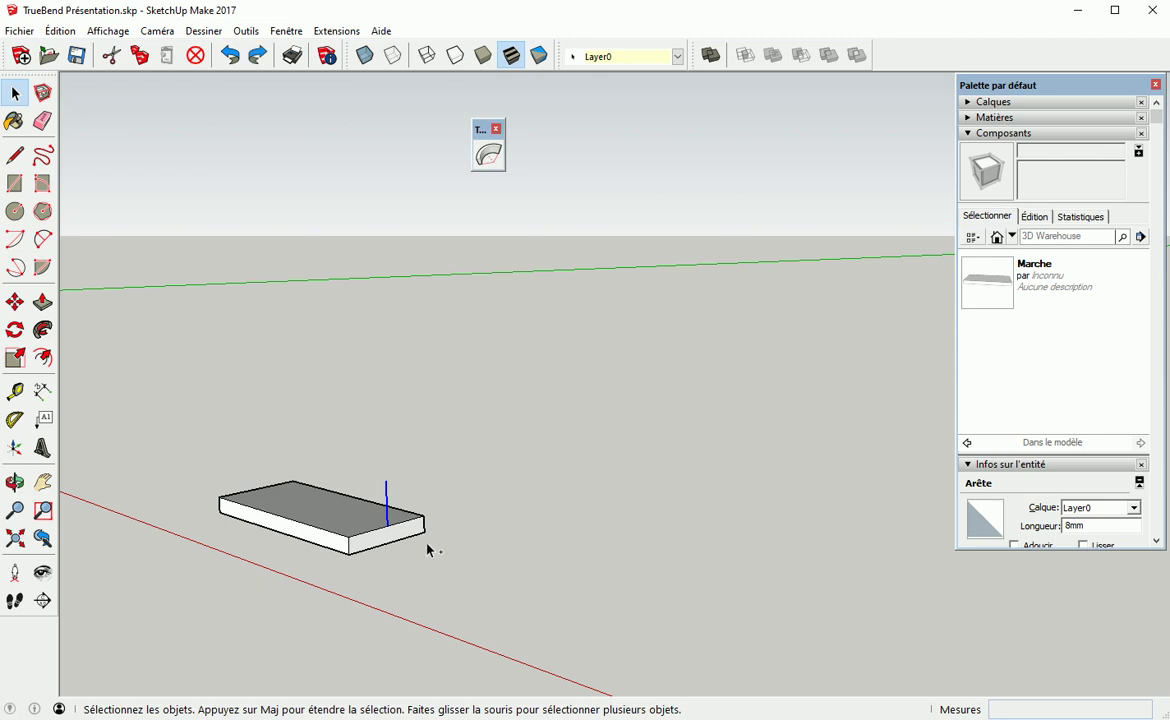
Copy the tread by its lower corner to the upper end of the vertical line and repeat the copy 14 times
{"action": "left_click", "coordinate": [349, 528]}
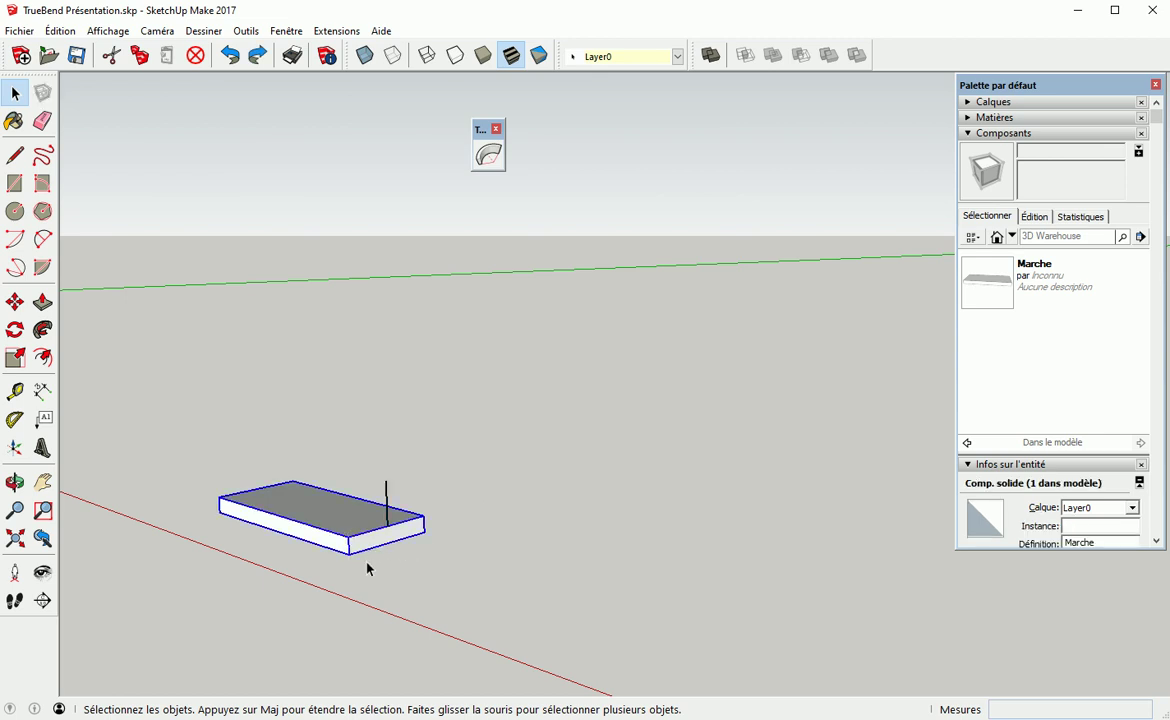
{"action": "key", "text": "m"}
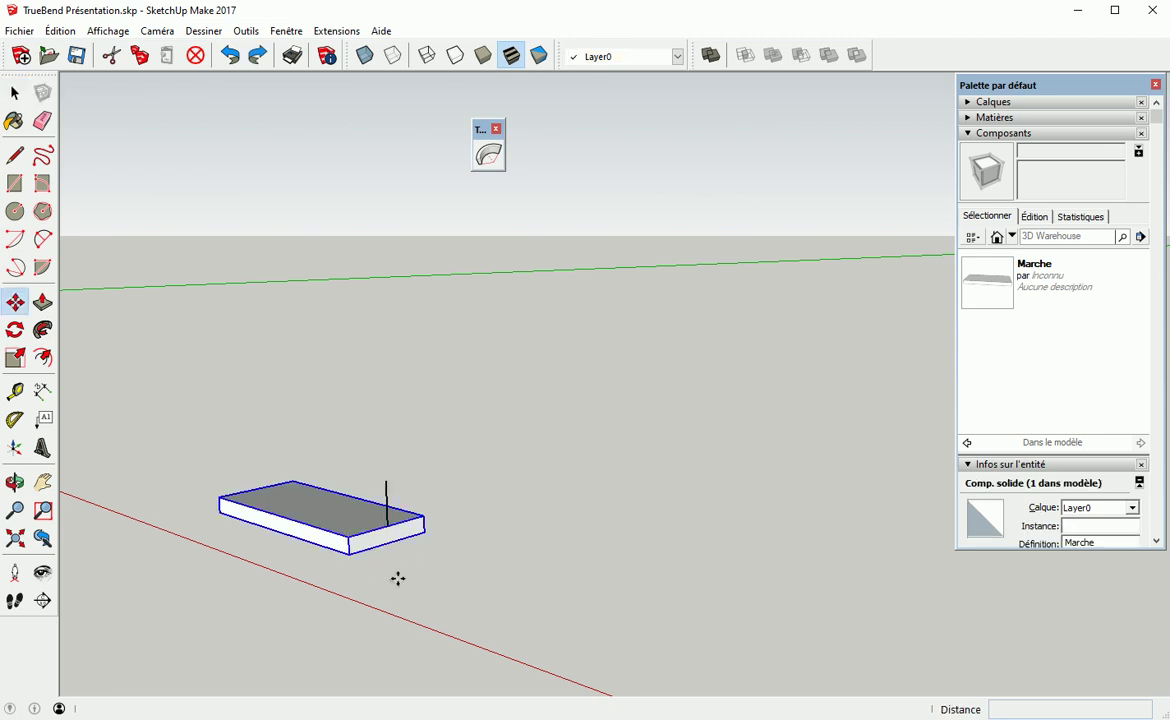
{"action": "left_click", "coordinate": [350, 548]}
{"action": "key", "text": "ctrl"}
{"action": "left_click", "coordinate": [387, 480]}
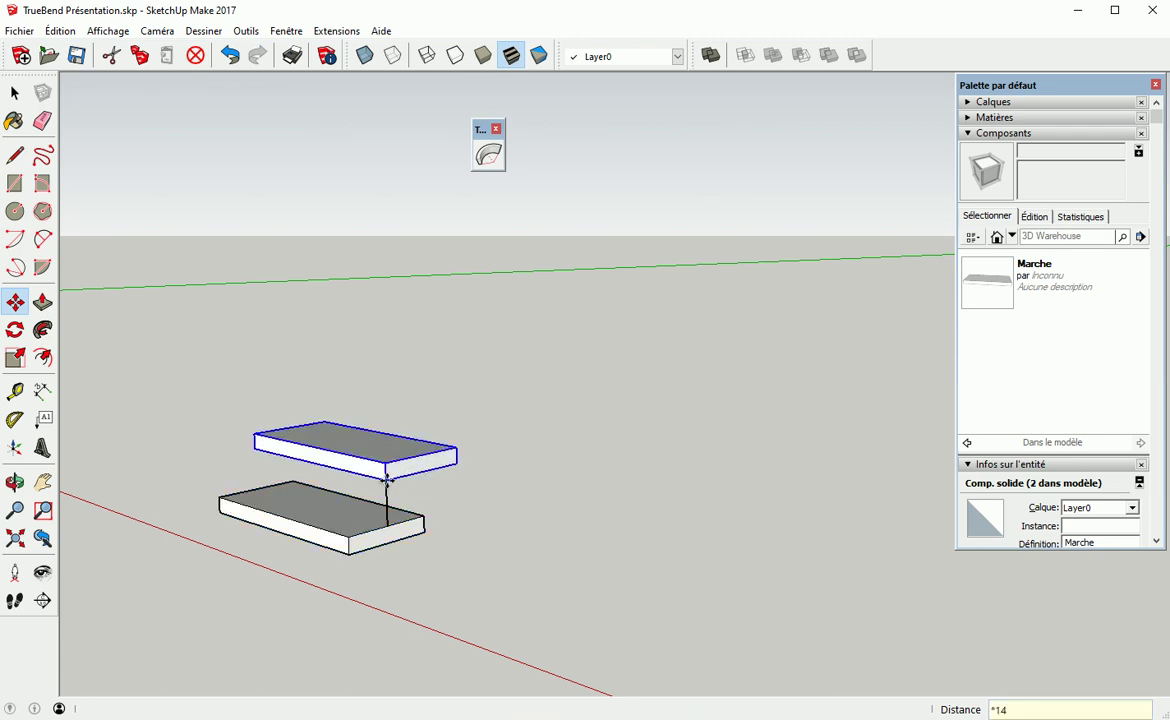
{"action": "key", "text": "Return"}
{"action": "key", "text": "space"}
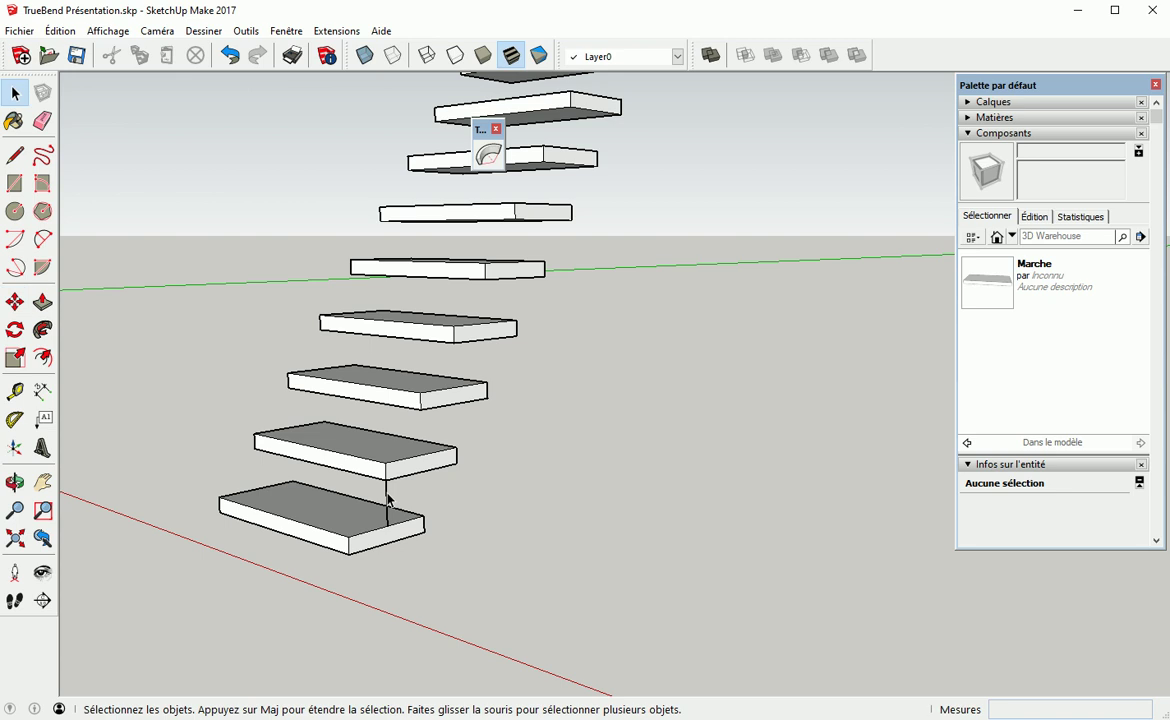
Delete the vertical guide line between the two lowest treads
{"action": "left_click", "coordinate": [387, 500]}
{"action": "left_click", "coordinate": [397, 480]}
{"action": "middle_click_drag", "start_coordinate": [397, 480], "coordinate": [472, 522]}
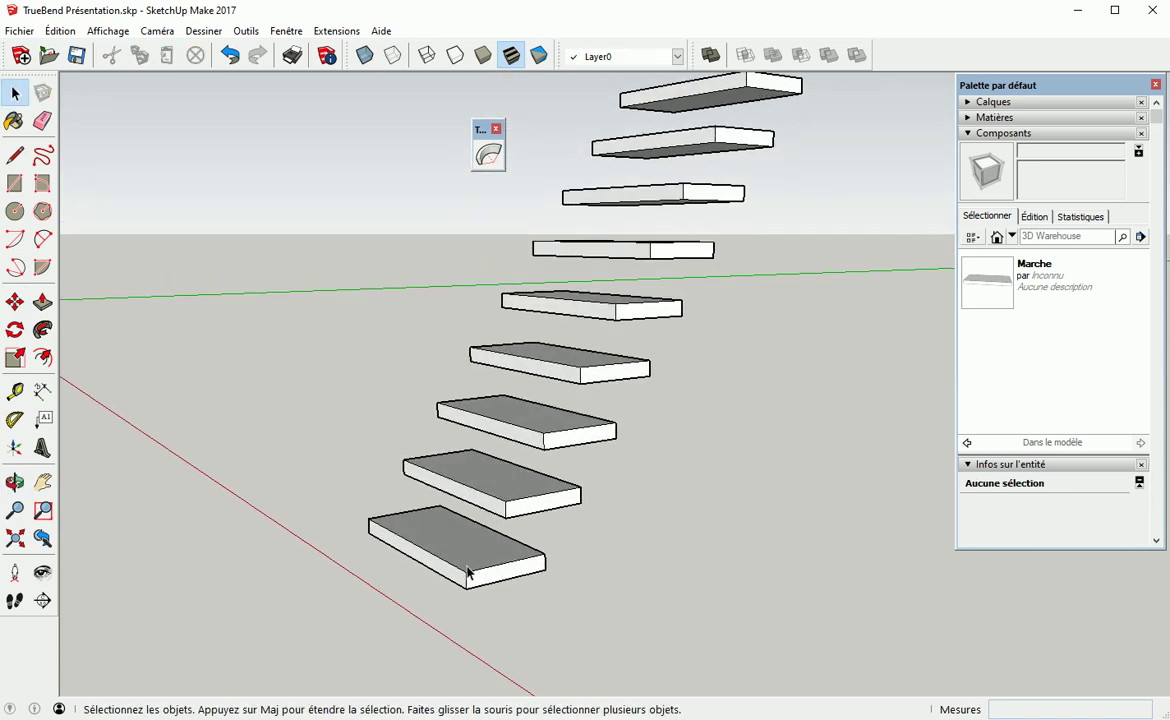
Inside the lowest tread component, raise the top face, extend the short end face and push the long front face in about 1 mm
{"action": "double_click", "coordinate": [470, 575]}
{"action": "key", "text": "p"}
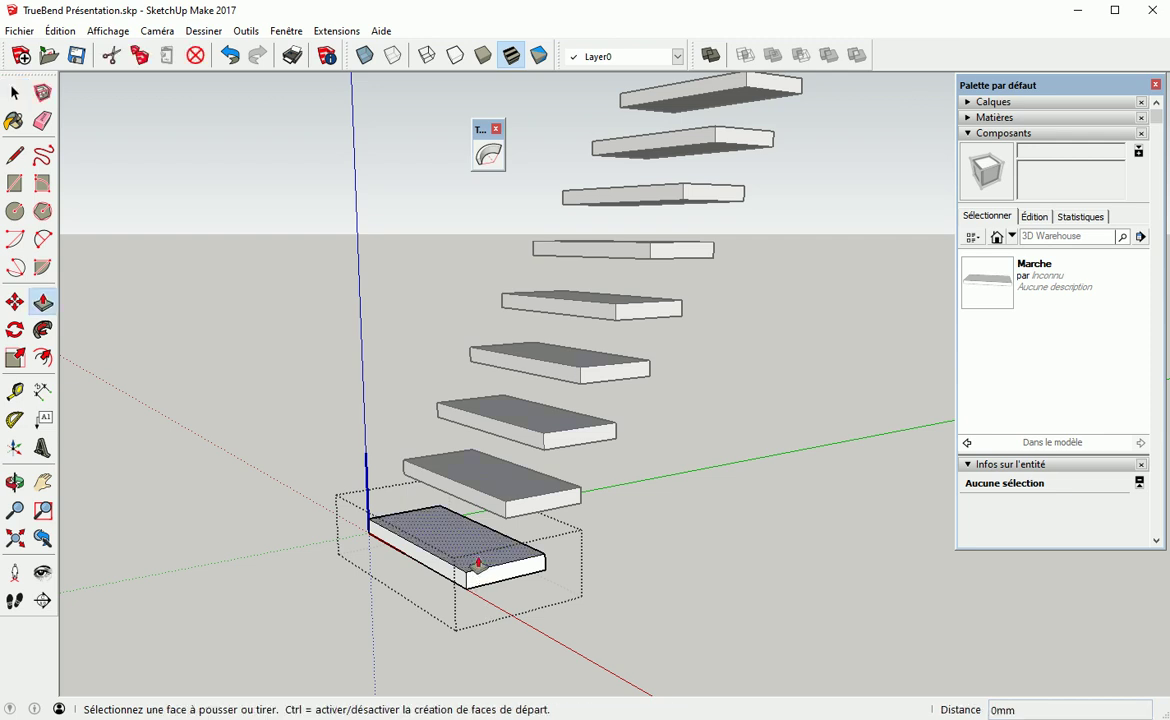
{"action": "left_click", "coordinate": [478, 555]}
{"action": "left_click", "coordinate": [488, 558]}
{"action": "left_click", "coordinate": [478, 565]}
{"action": "left_click", "coordinate": [498, 573]}
{"action": "left_click", "coordinate": [420, 563]}
{"action": "left_click", "coordinate": [433, 575]}
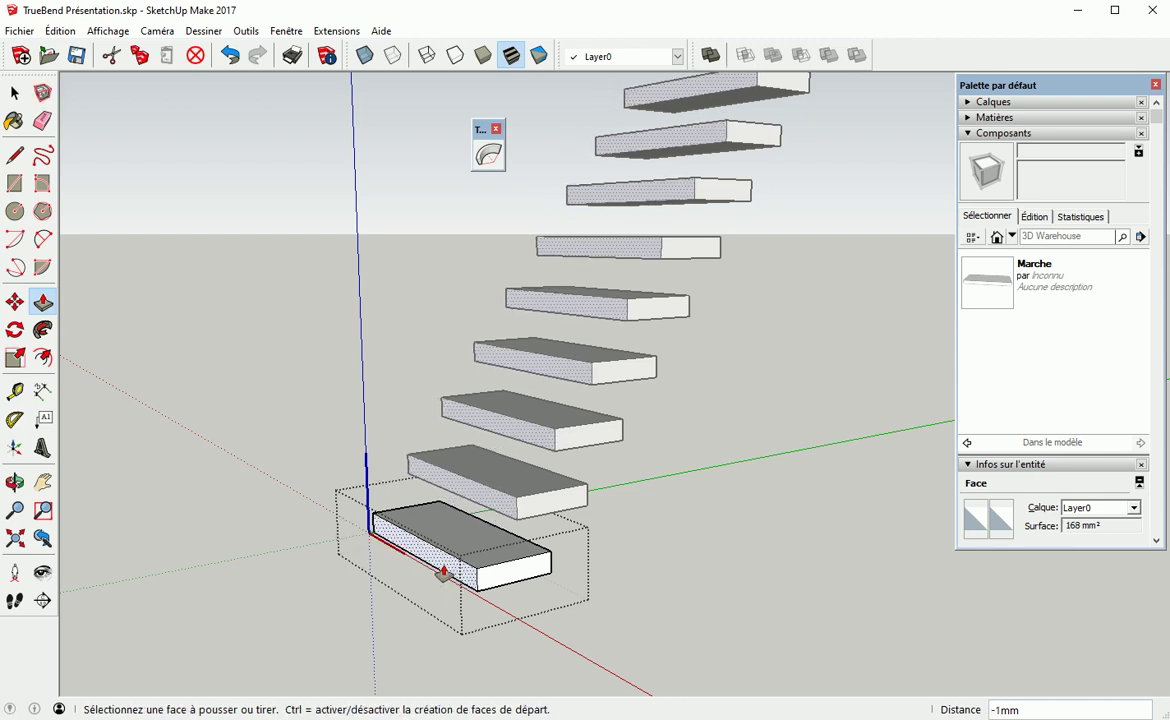
{"action": "key", "text": "space"}
{"action": "key", "text": "Escape"}
{"action": "key", "text": "Escape"}
Select all 15 treads and combine them into one group
{"action": "scroll", "coordinate": [535, 550], "scroll_direction": "down", "scroll_amount": 3}
{"action": "key", "text": "o"}
{"action": "left_click_drag", "start_coordinate": [400, 495], "coordinate": [757, 549]}
{"action": "key", "text": "space"}
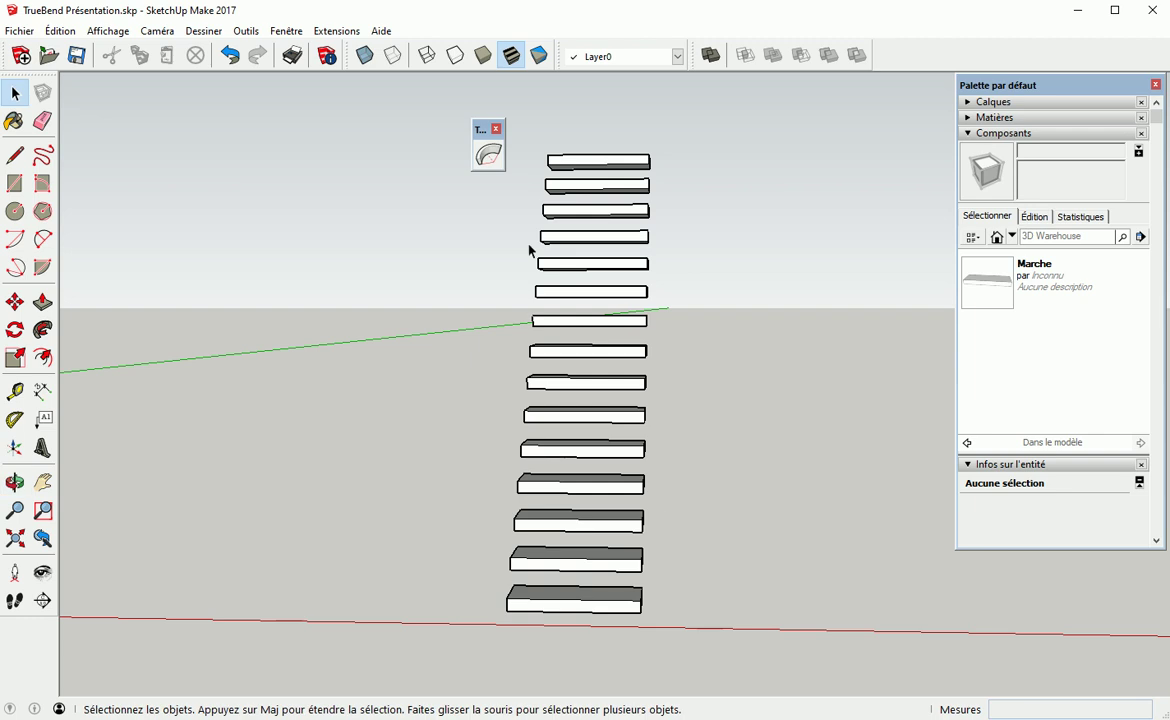
{"action": "left_click_drag", "start_coordinate": [424, 117], "coordinate": [738, 630]}
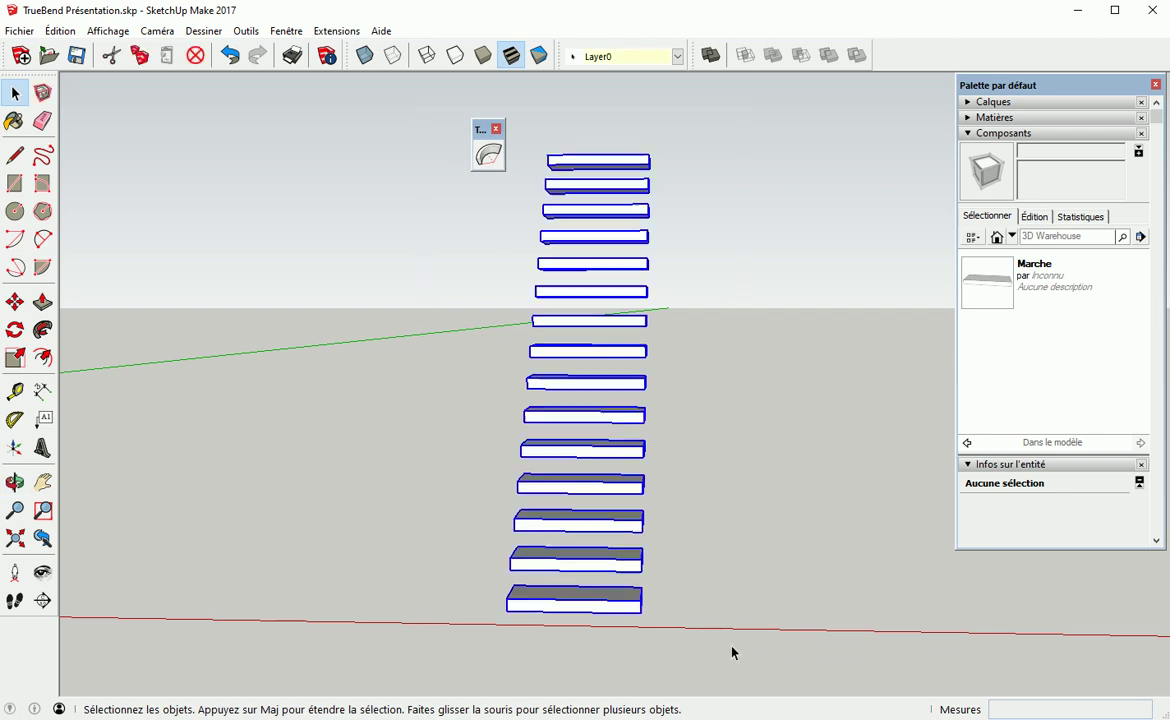
{"action": "right_click", "coordinate": [591, 424]}
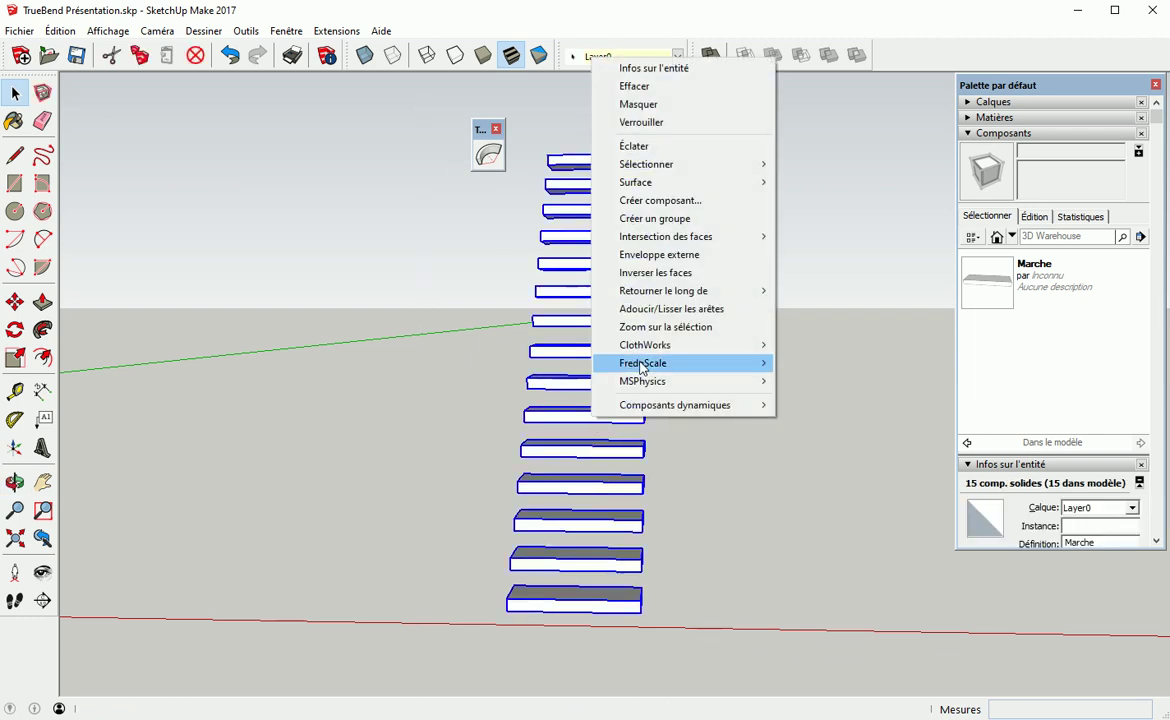
{"action": "left_click", "coordinate": [662, 228]}
{"action": "middle_click_drag", "start_coordinate": [713, 454], "coordinate": [560, 495]}
{"action": "left_click", "coordinate": [656, 489]}
{"action": "left_click", "coordinate": [559, 448]}
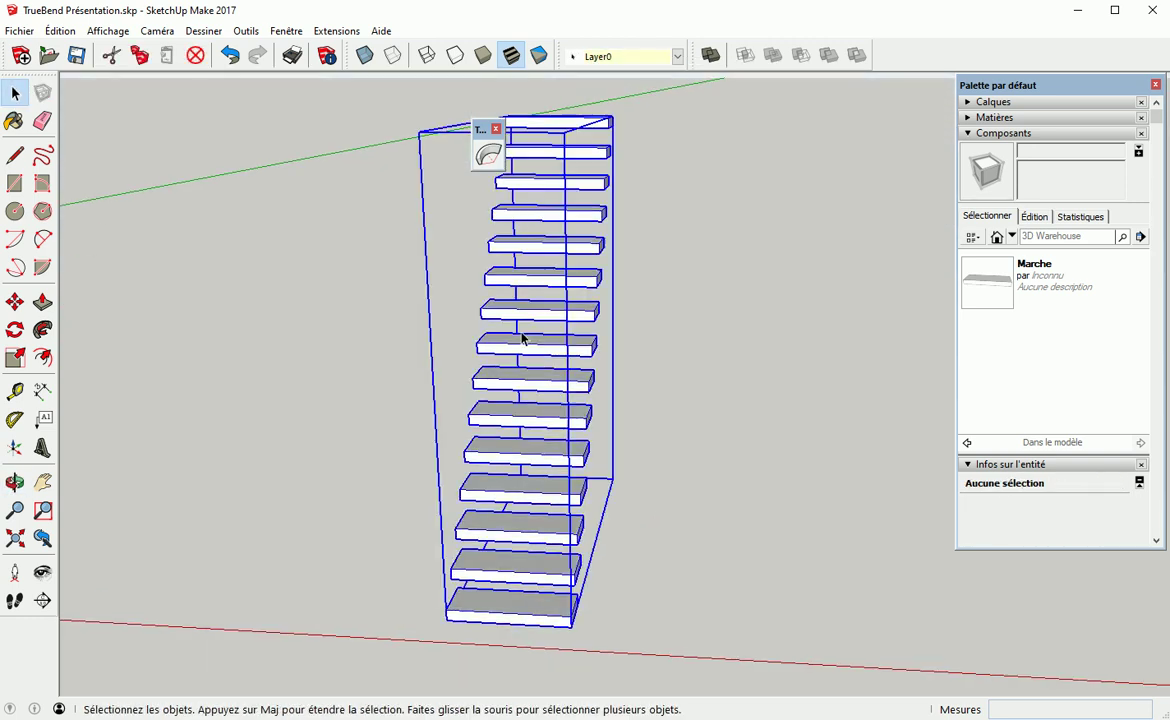
{"action": "left_click", "coordinate": [488, 154]}
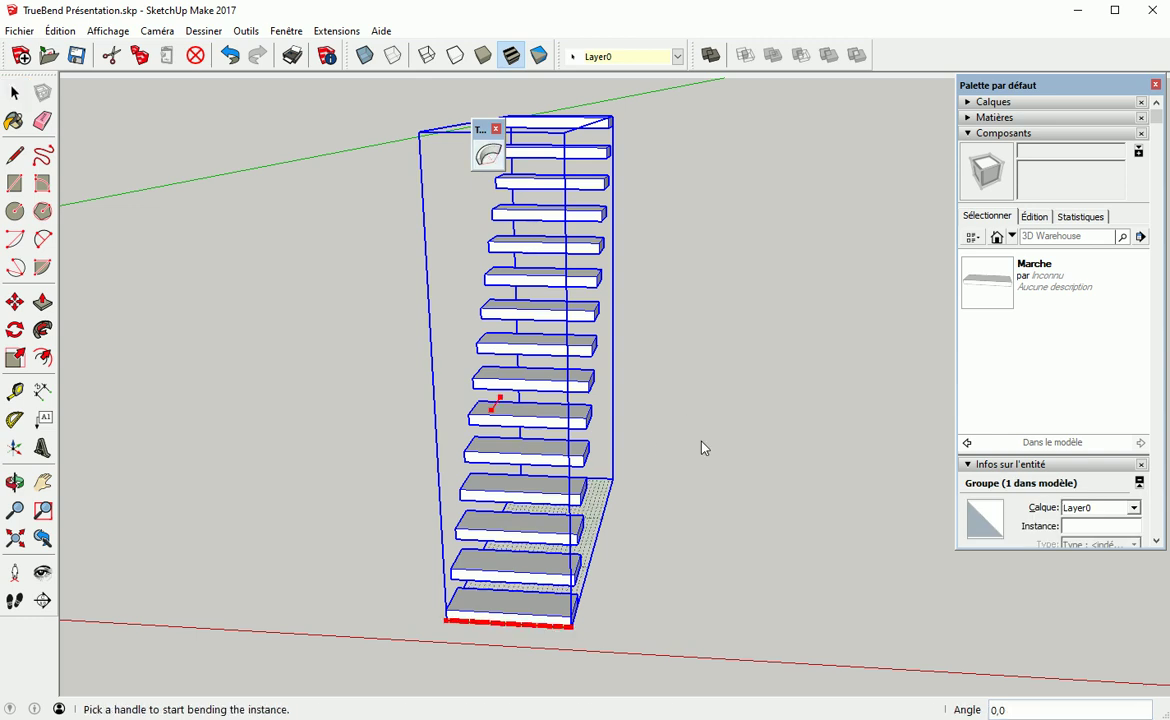
{"action": "key", "text": "space"}
{"action": "left_click", "coordinate": [630, 440]}
Reset the staircase group's internal axes with the origin beside the stairs and the red axis along the former green direction
{"action": "double_click", "coordinate": [548, 393]}
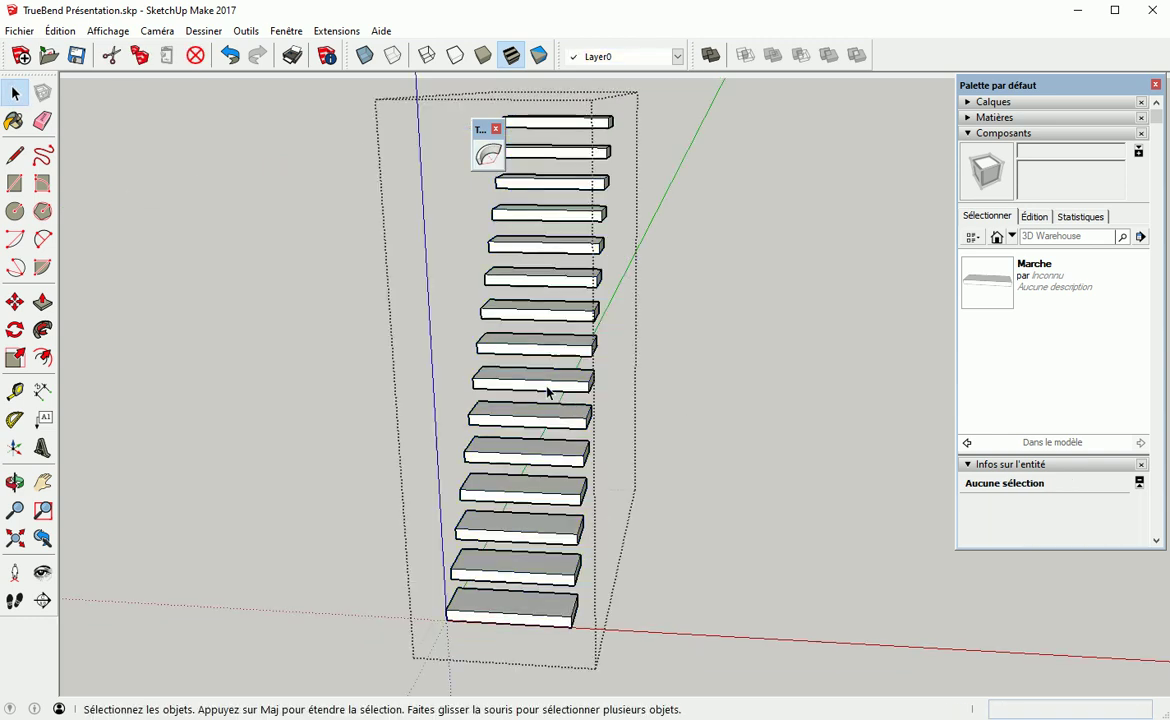
{"action": "left_click", "coordinate": [16, 448]}
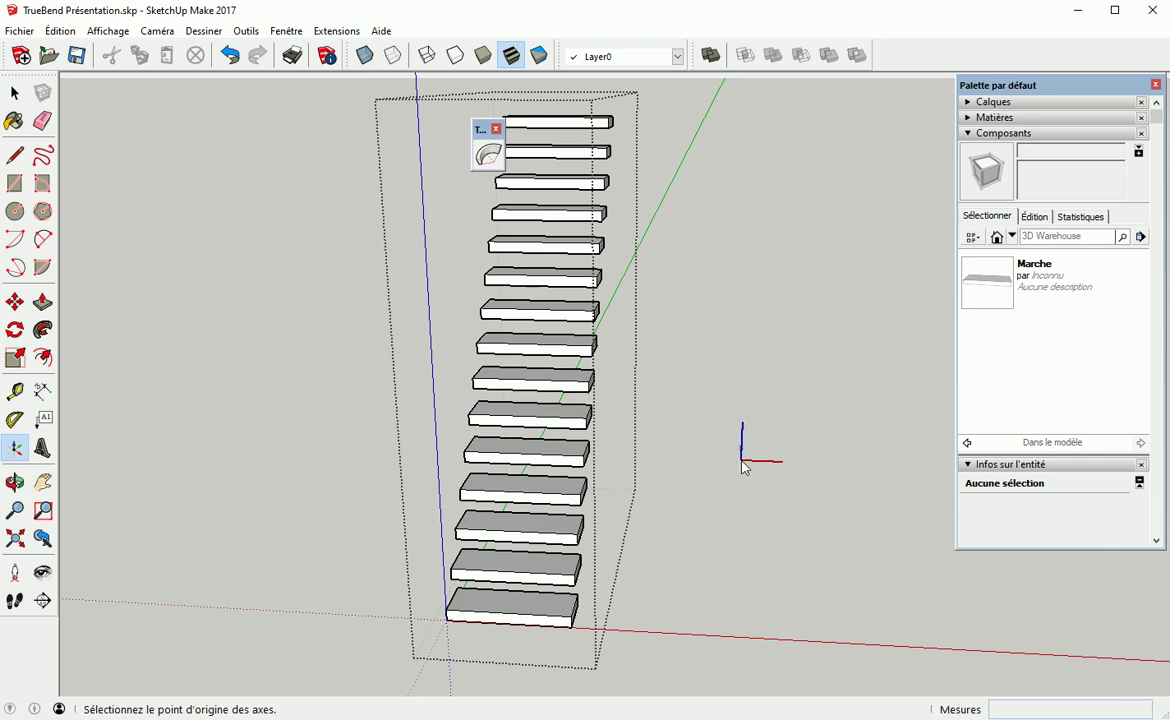
{"action": "left_click", "coordinate": [738, 452]}
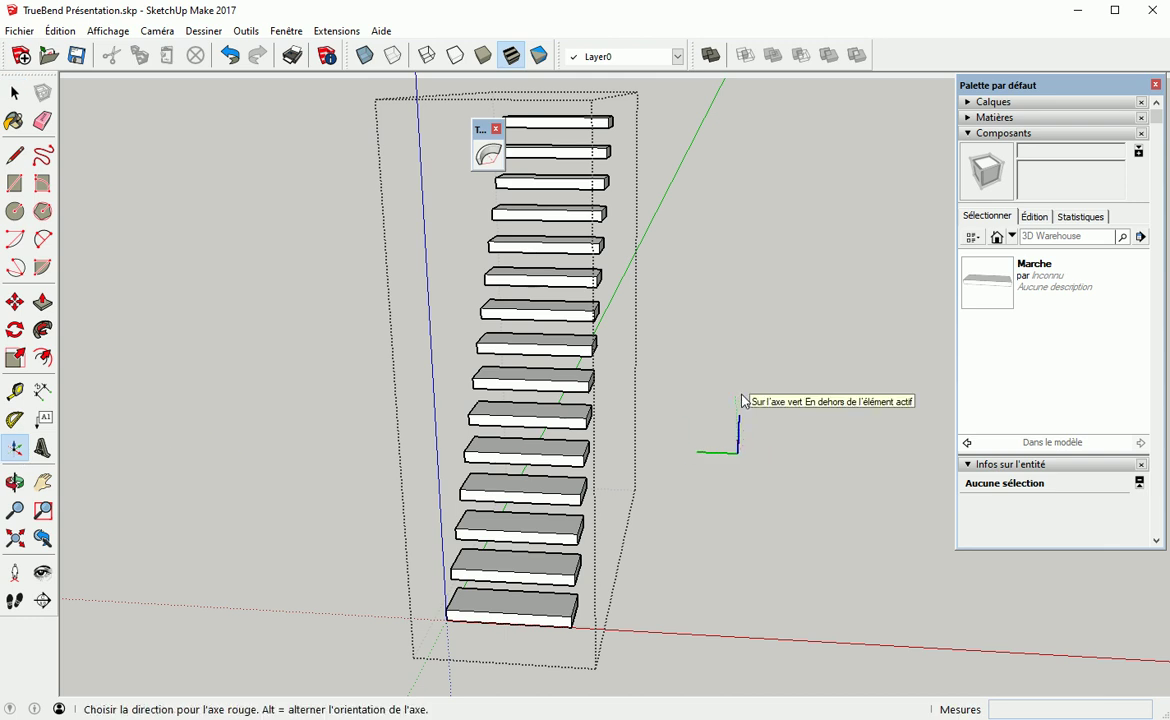
{"action": "left_click", "coordinate": [743, 396]}
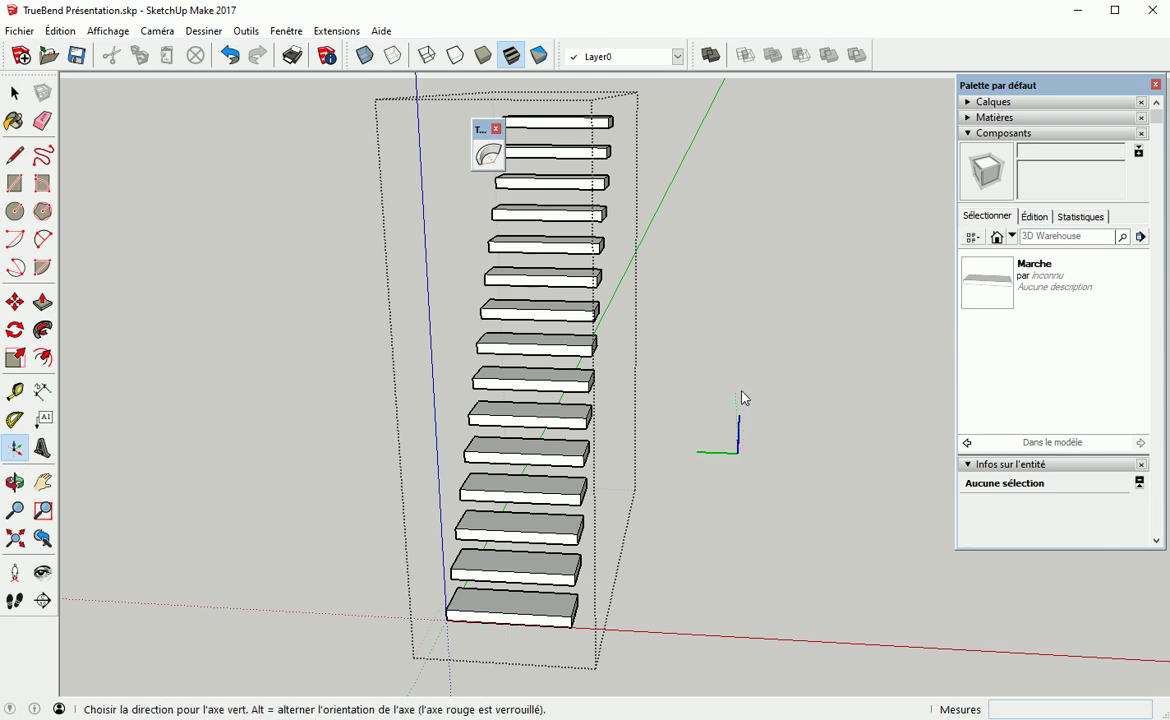
{"action": "left_click", "coordinate": [743, 396]}
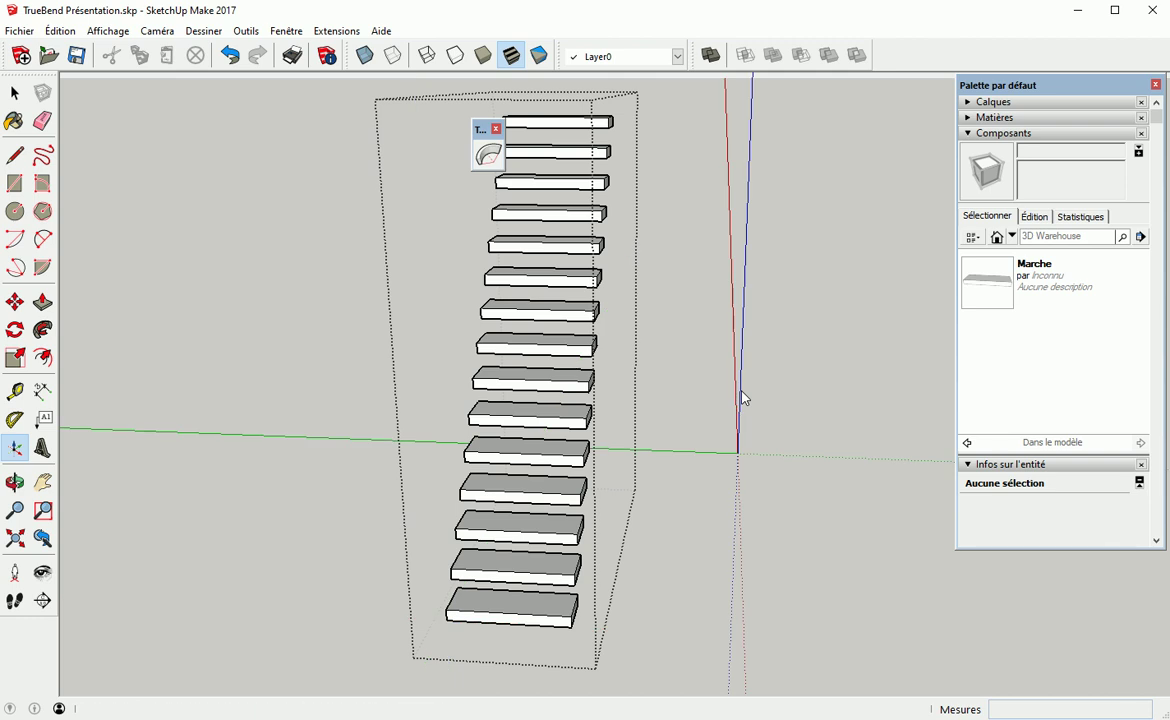
{"action": "left_click", "coordinate": [786, 508]}
Bend the whole staircase group 90 degrees with TrueBend so the straight flight becomes curved
{"action": "middle_click_drag", "start_coordinate": [788, 518], "coordinate": [732, 519], "text": "shift"}
{"action": "left_click", "coordinate": [490, 424]}
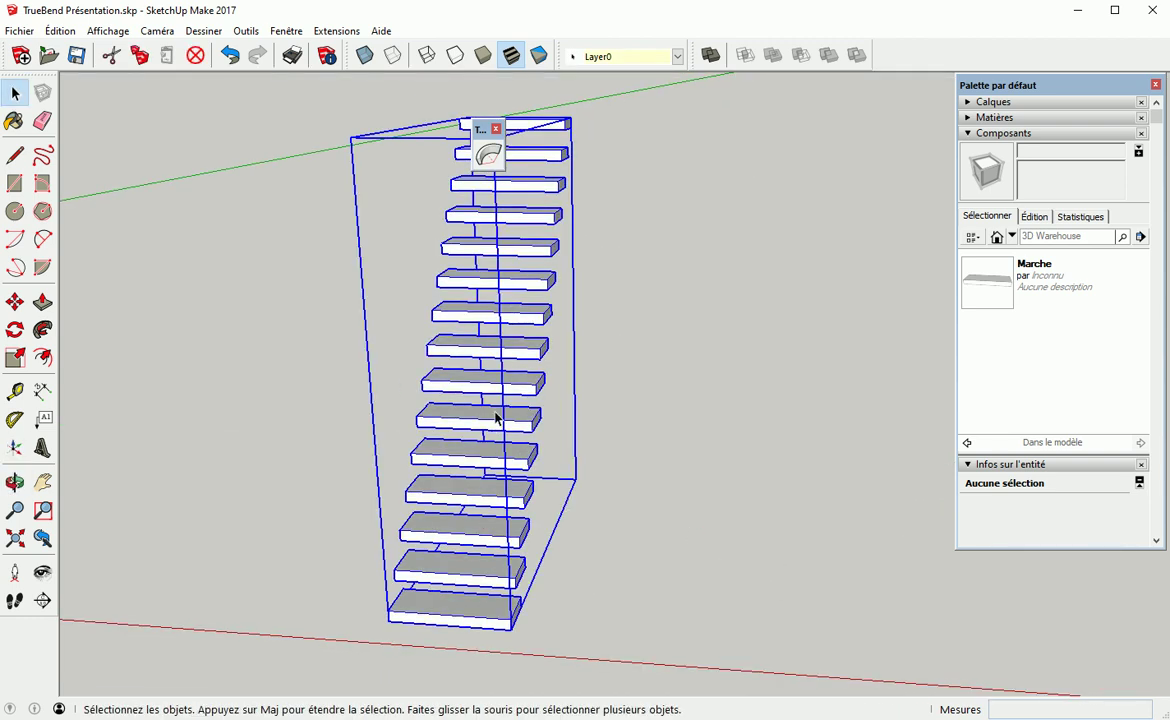
{"action": "left_click", "coordinate": [488, 157]}
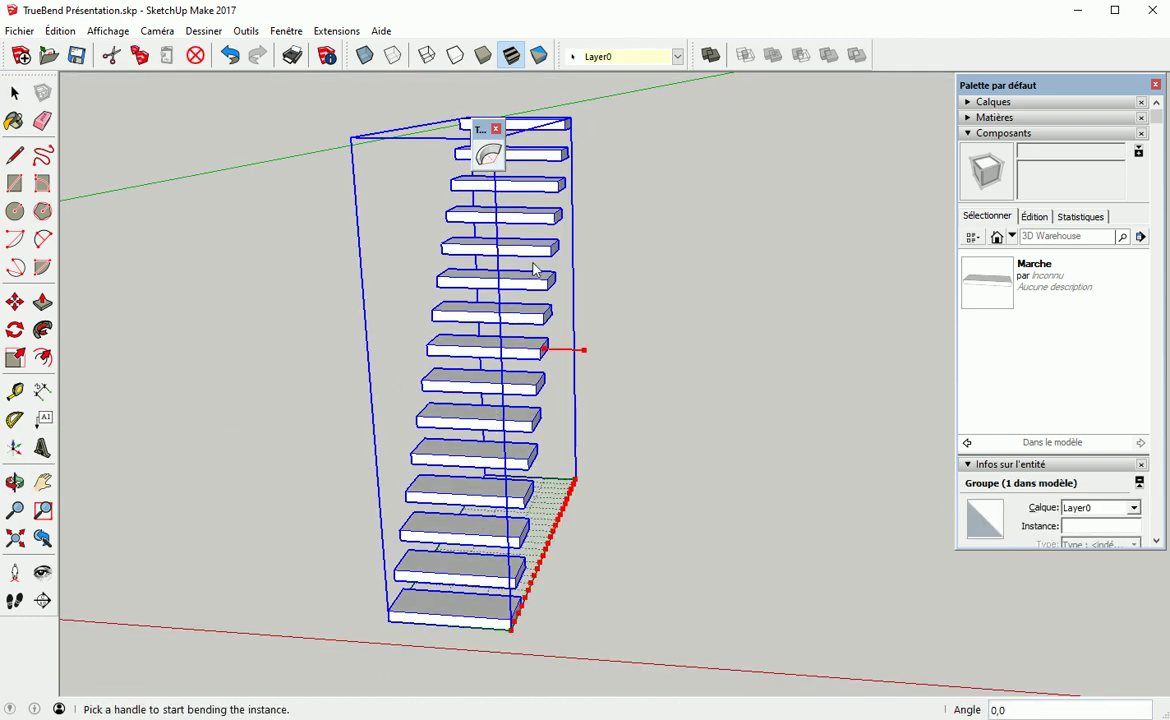
{"action": "left_click_drag", "start_coordinate": [586, 352], "coordinate": [620, 362]}
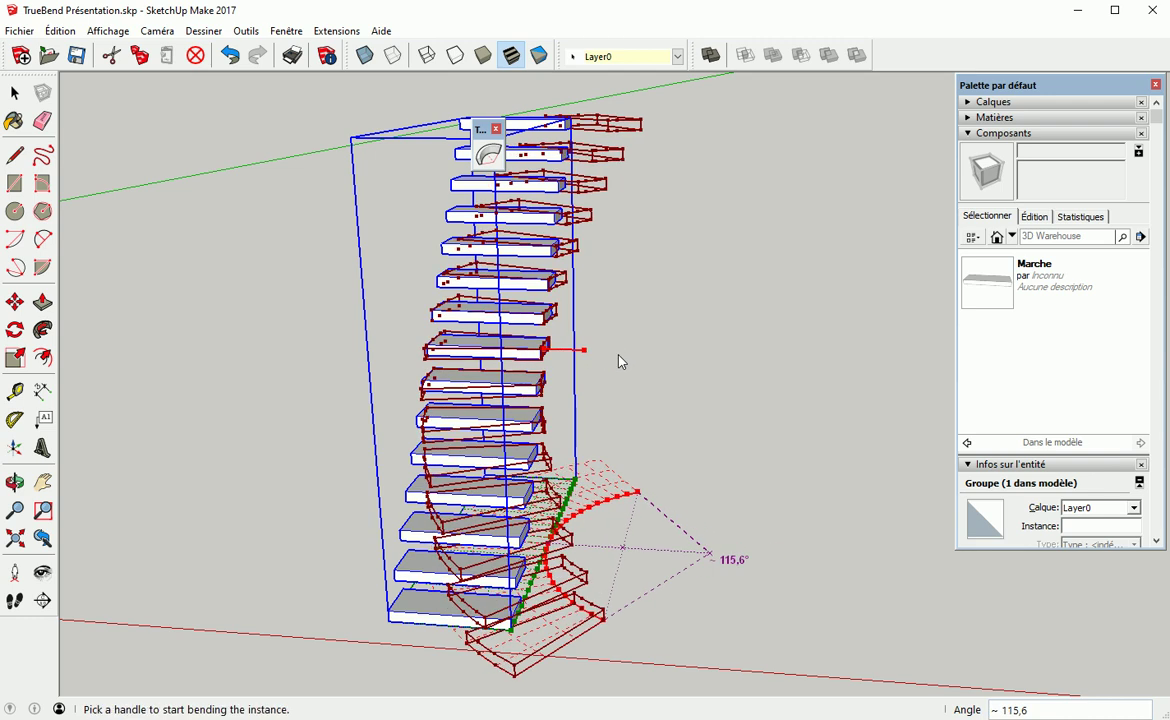
{"action": "type", "text": "90"}
{"action": "key", "text": "Return"}
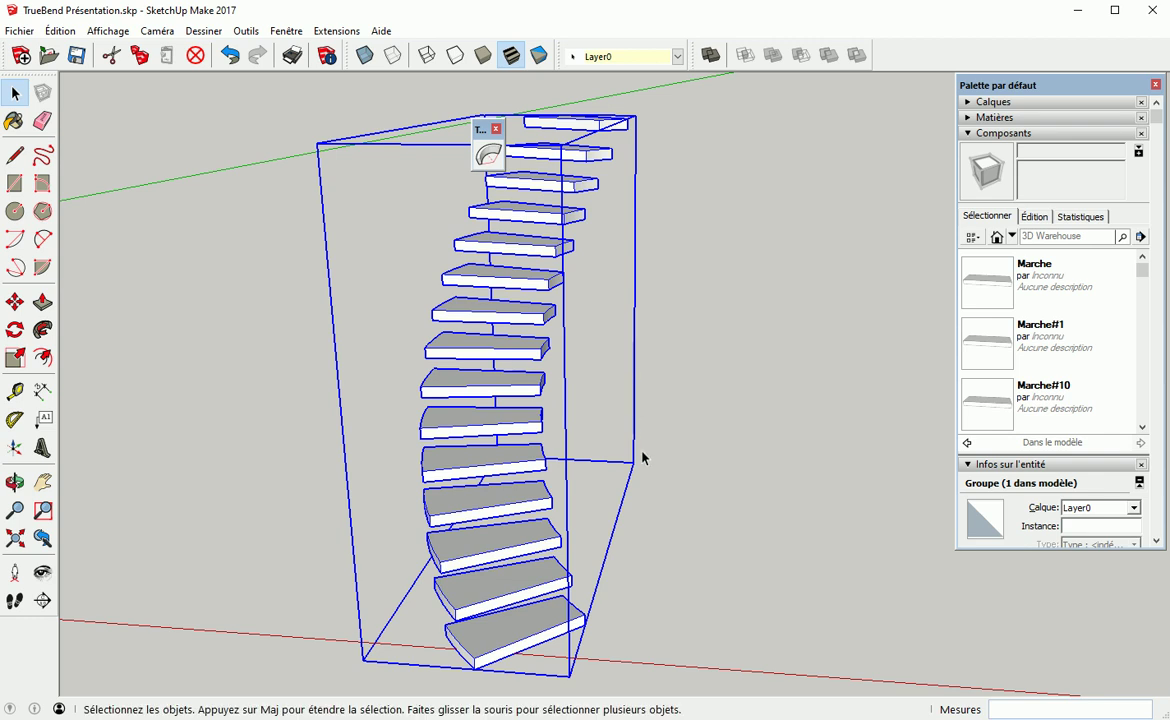
{"action": "middle_click_drag", "start_coordinate": [436, 537], "coordinate": [789, 509]}
{"action": "left_click", "coordinate": [758, 510]}
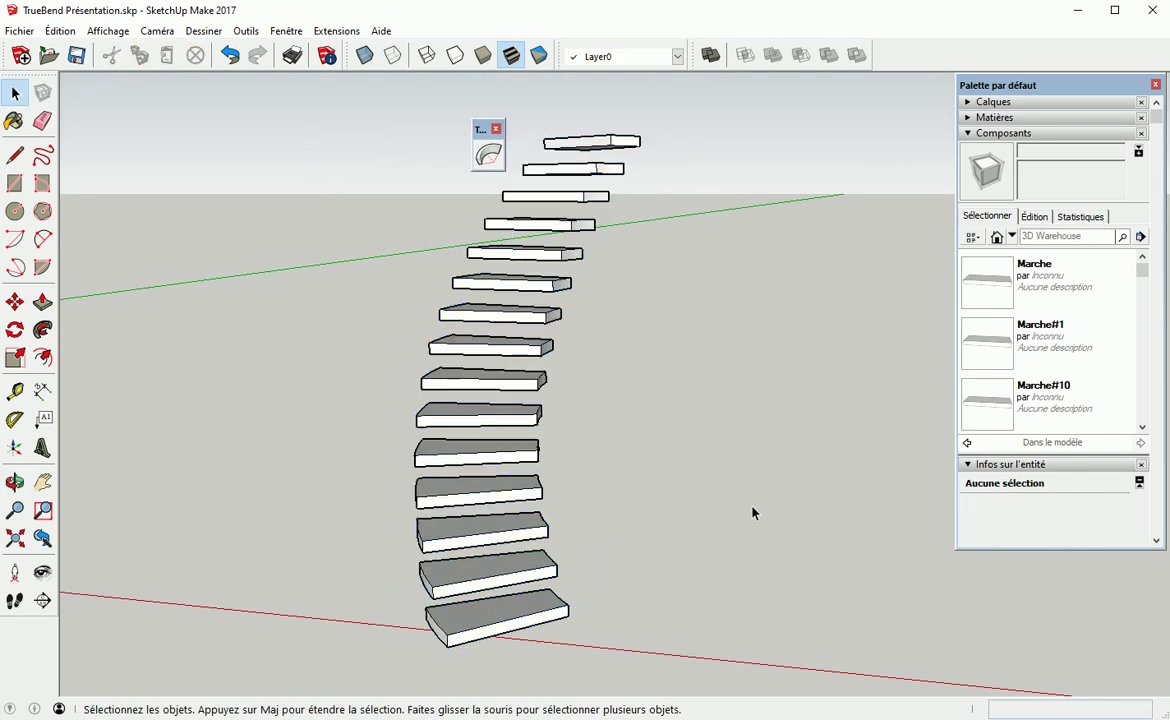
Inside the bent group's lowest tread, pull the long front face outward about 18 mm
{"action": "middle_click_drag", "start_coordinate": [768, 518], "coordinate": [589, 520]}
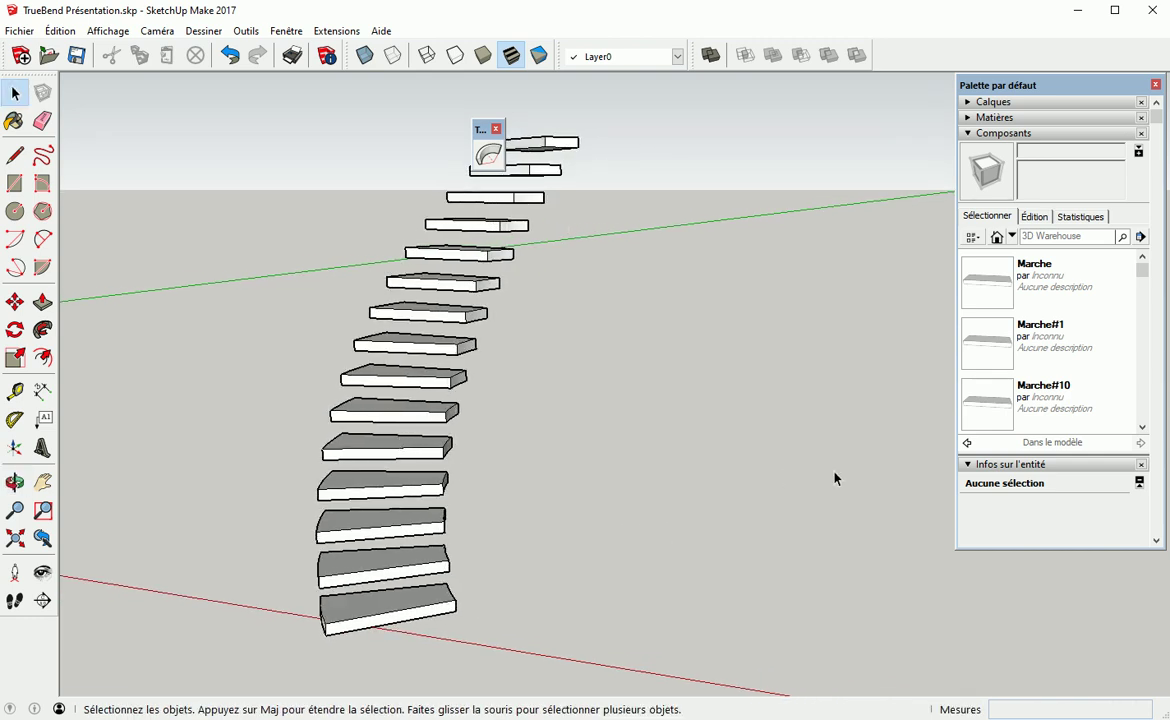
{"action": "scroll", "coordinate": [405, 494], "scroll_direction": "down", "scroll_amount": 2}
{"action": "scroll", "coordinate": [961, 494], "scroll_direction": "down", "scroll_amount": 3}
{"action": "scroll", "coordinate": [373, 481], "scroll_direction": "down", "scroll_amount": 5}
{"action": "middle_click_drag", "start_coordinate": [625, 450], "coordinate": [601, 458], "text": "shift"}
{"action": "scroll", "coordinate": [375, 473], "scroll_direction": "up", "scroll_amount": 5}
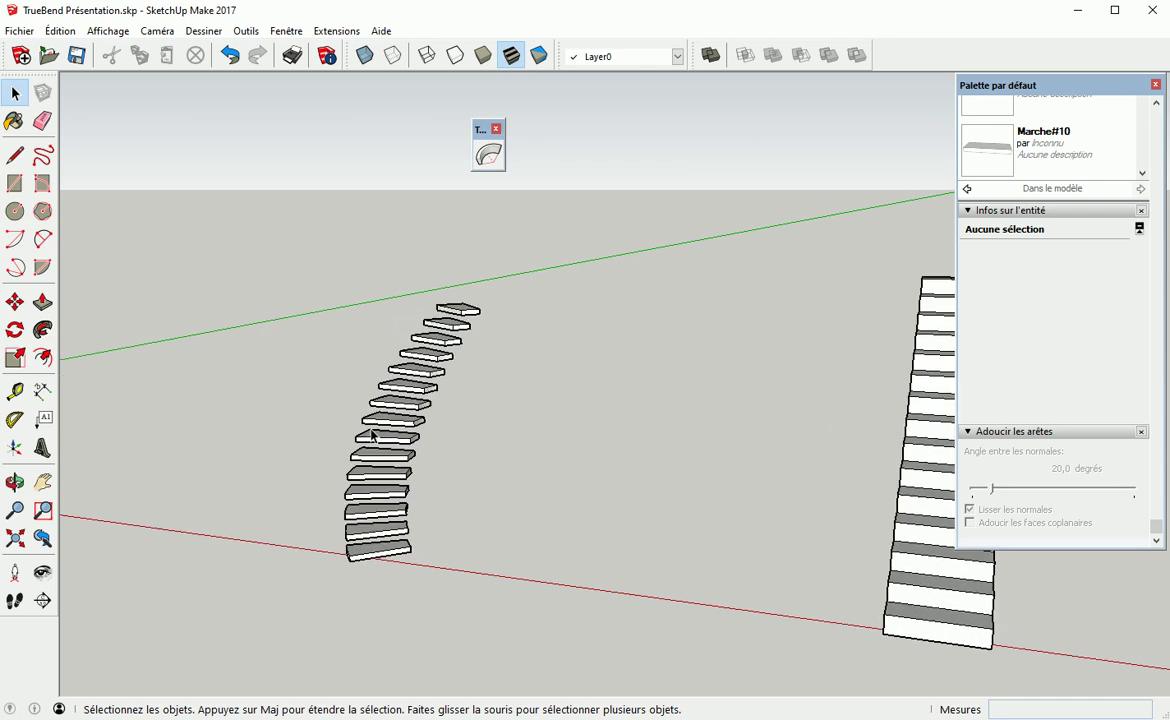
{"action": "mouse_move", "coordinate": [375, 473]}
{"action": "middle_mouse_down"}
{"action": "mouse_move", "coordinate": [392, 449]}
{"action": "mouse_move", "coordinate": [374, 428]}
{"action": "mouse_move", "coordinate": [365, 473]}
{"action": "middle_mouse_up"}
{"action": "double_click", "coordinate": [400, 486]}
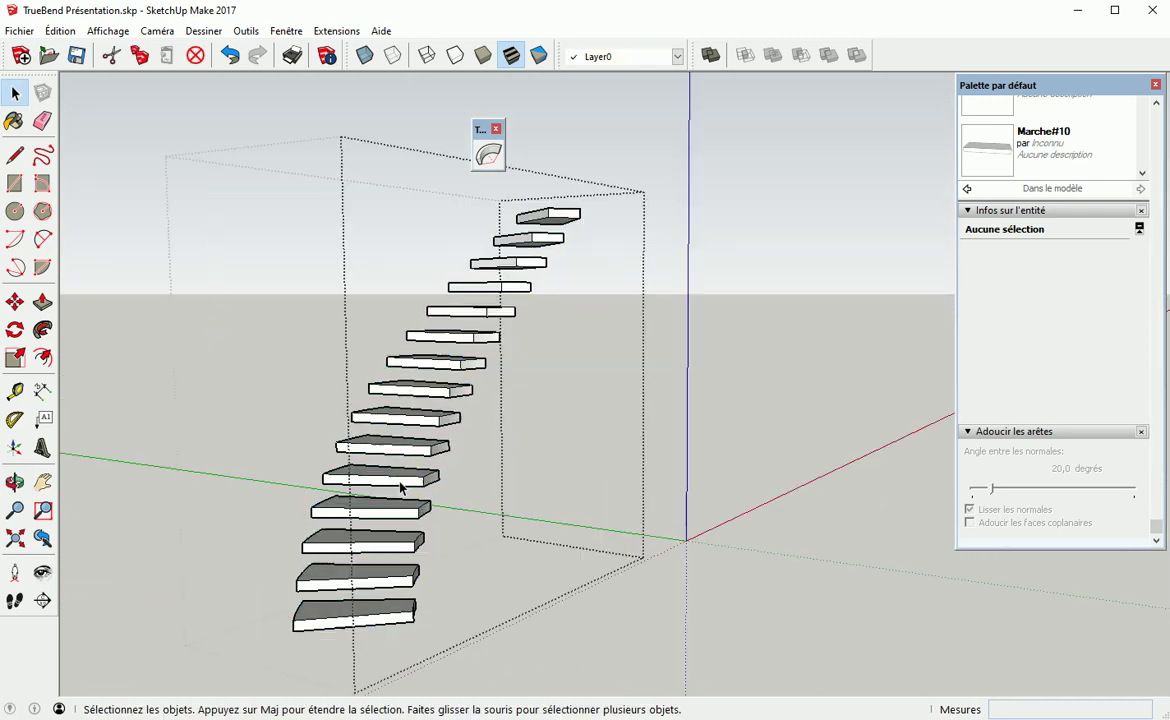
{"action": "double_click", "coordinate": [383, 622]}
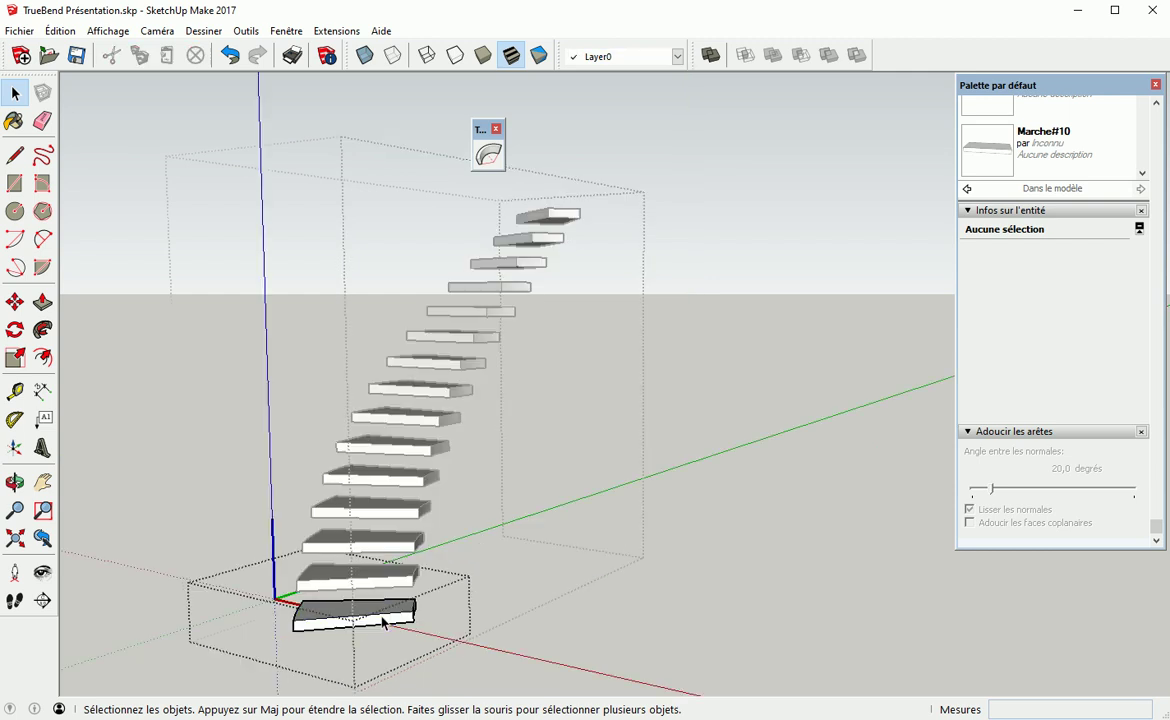
{"action": "key", "text": "p"}
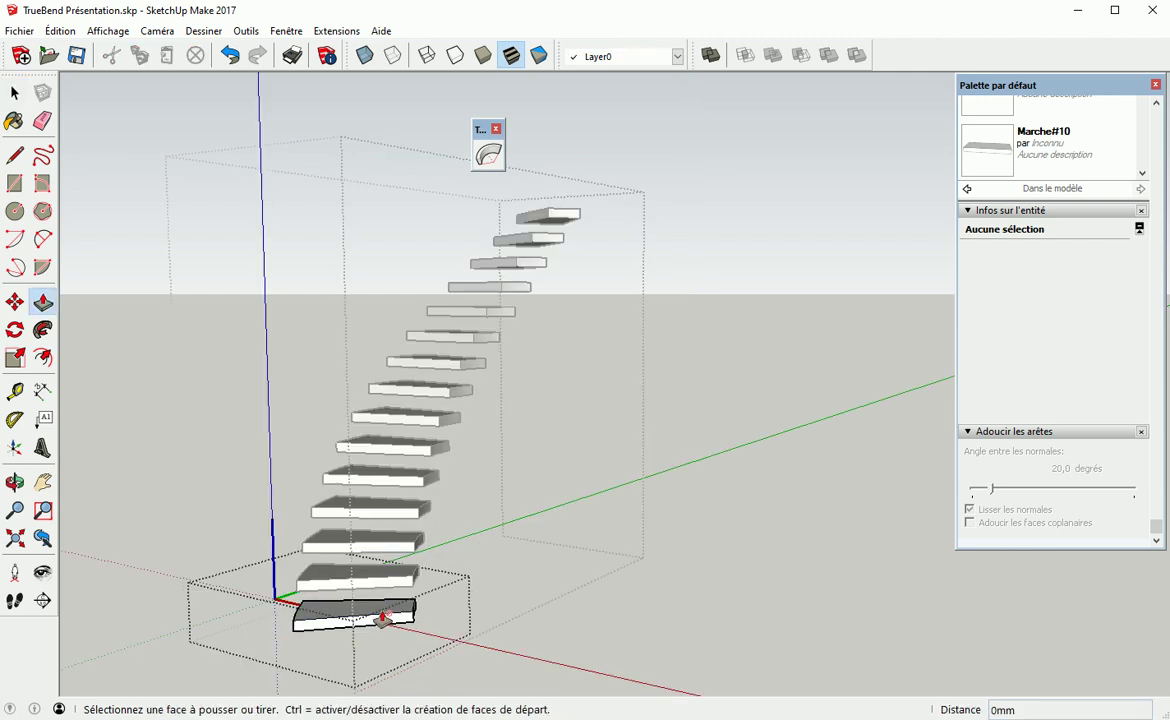
{"action": "scroll", "coordinate": [340, 615], "scroll_direction": "up", "scroll_amount": 4}
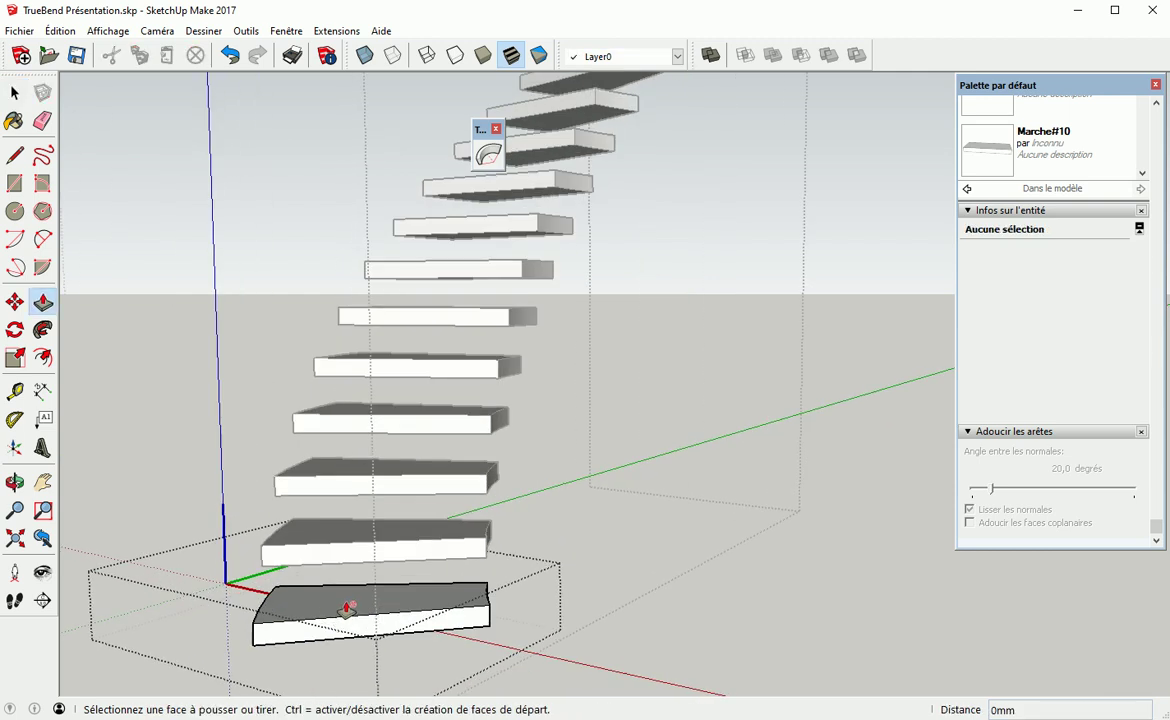
{"action": "left_click", "coordinate": [418, 630]}
{"action": "left_click", "coordinate": [418, 656]}
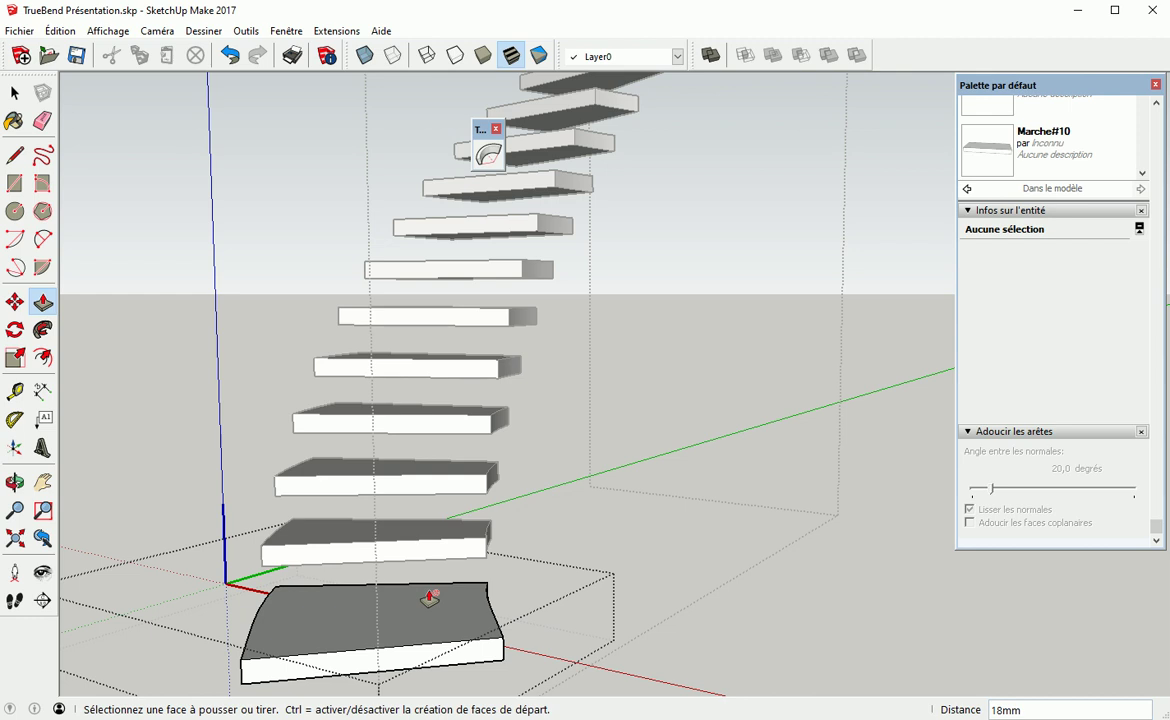
{"action": "key", "text": "space"}
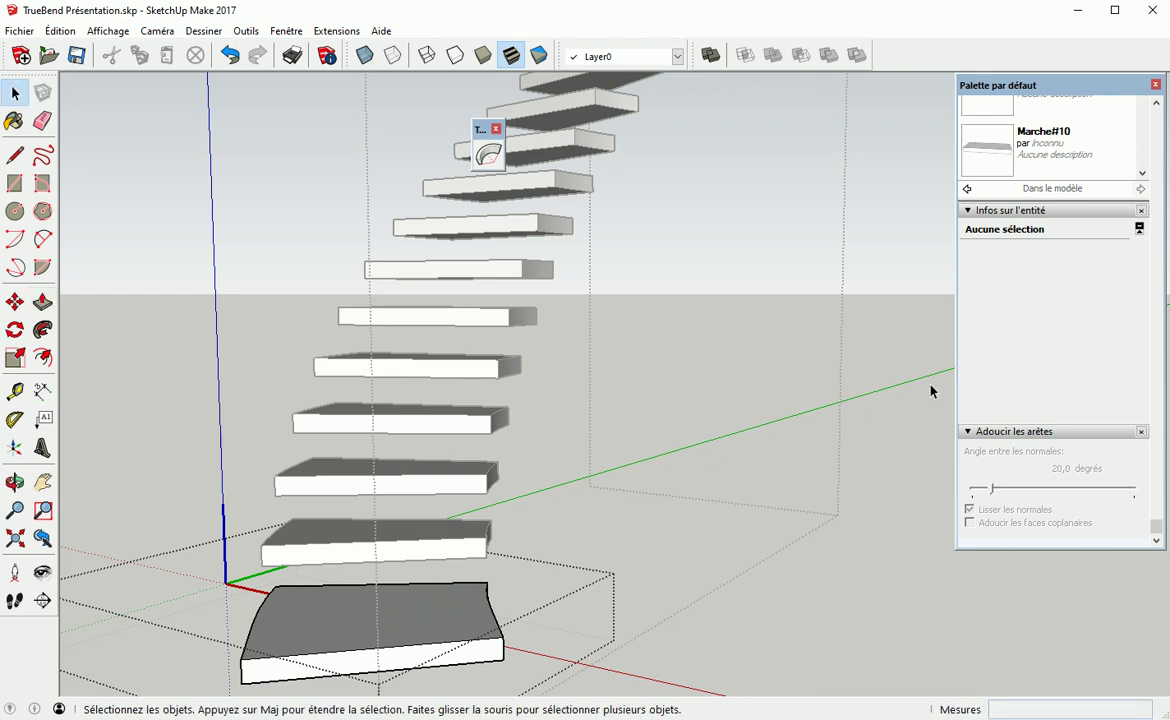
{"action": "left_click", "coordinate": [872, 405]}
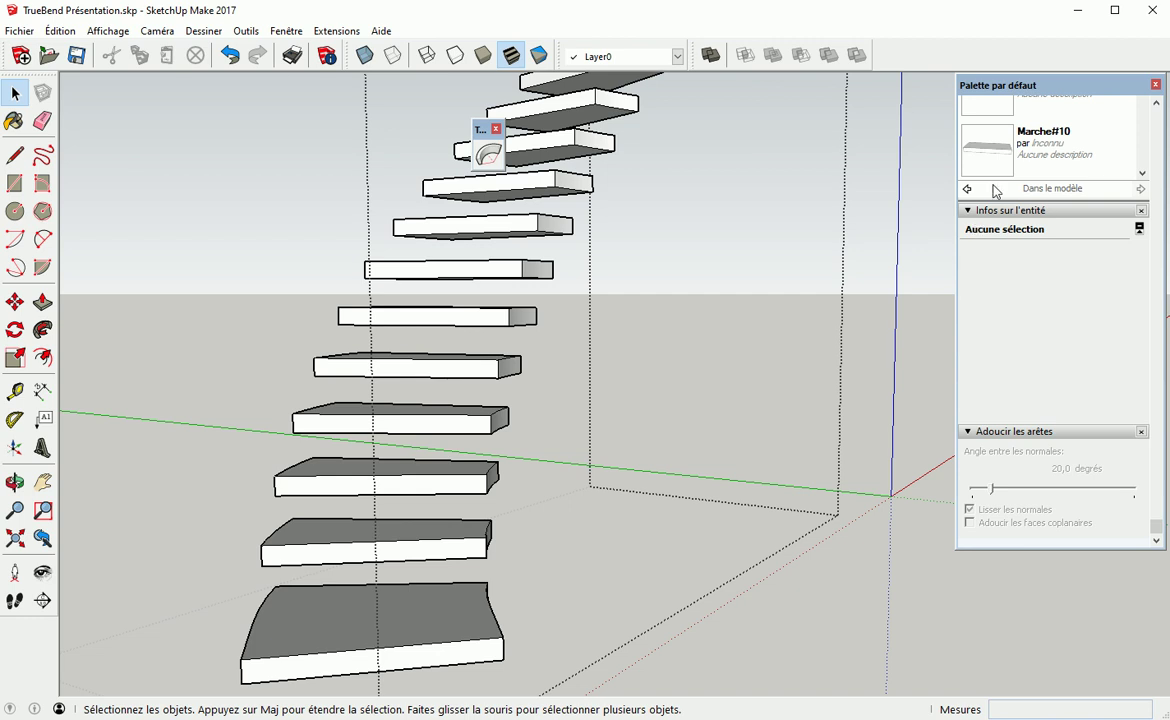
Examine the list of in-model components for the separate tread definitions produced by the bend
{"action": "scroll", "coordinate": [1000, 200], "scroll_direction": "up", "scroll_amount": 5}
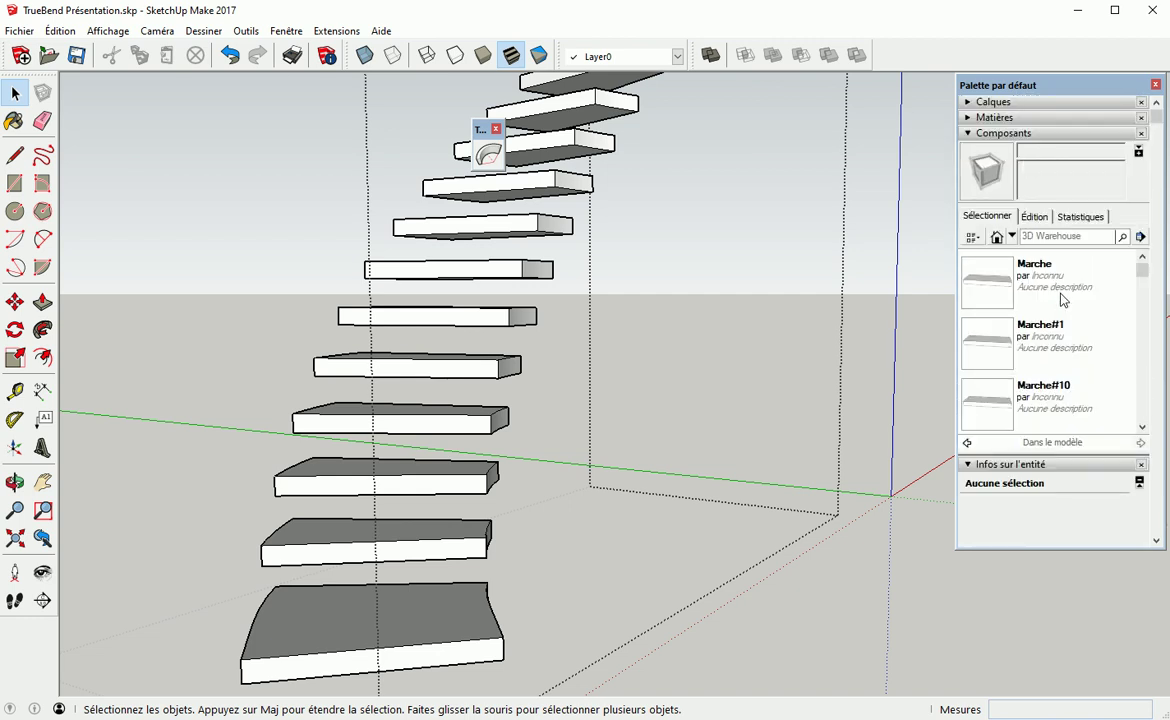
{"action": "scroll", "coordinate": [1050, 320], "scroll_direction": "down", "scroll_amount": 2}
{"action": "scroll", "coordinate": [1050, 321], "scroll_direction": "up", "scroll_amount": 2}
{"action": "scroll", "coordinate": [1046, 335], "scroll_direction": "down", "scroll_amount": 2}
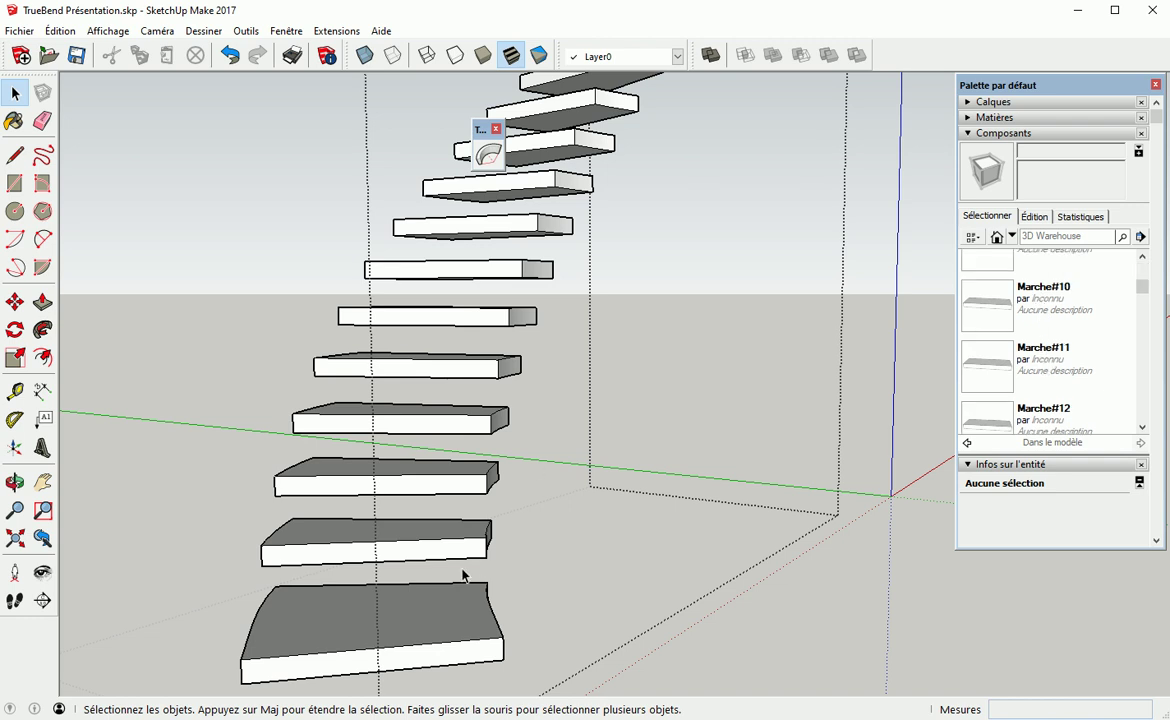
{"action": "scroll", "coordinate": [1060, 405], "scroll_direction": "down", "scroll_amount": 3}
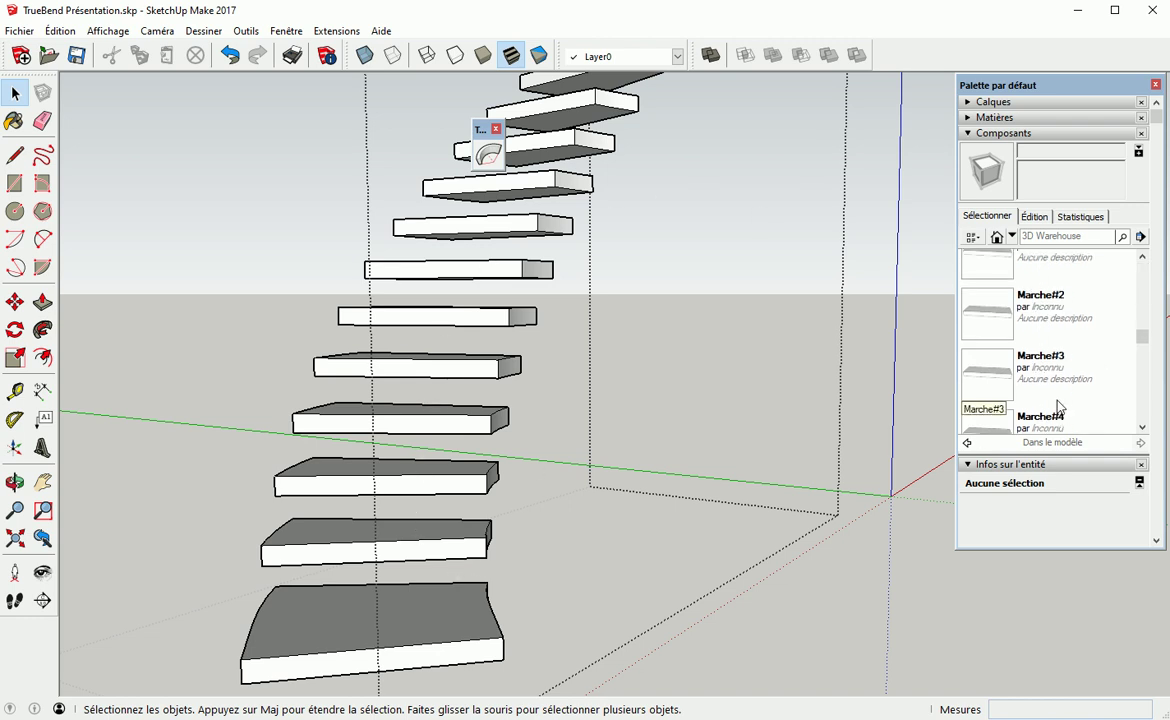
{"action": "scroll", "coordinate": [1050, 395], "scroll_direction": "down", "scroll_amount": 3}
{"action": "scroll", "coordinate": [1045, 392], "scroll_direction": "up", "scroll_amount": 4}
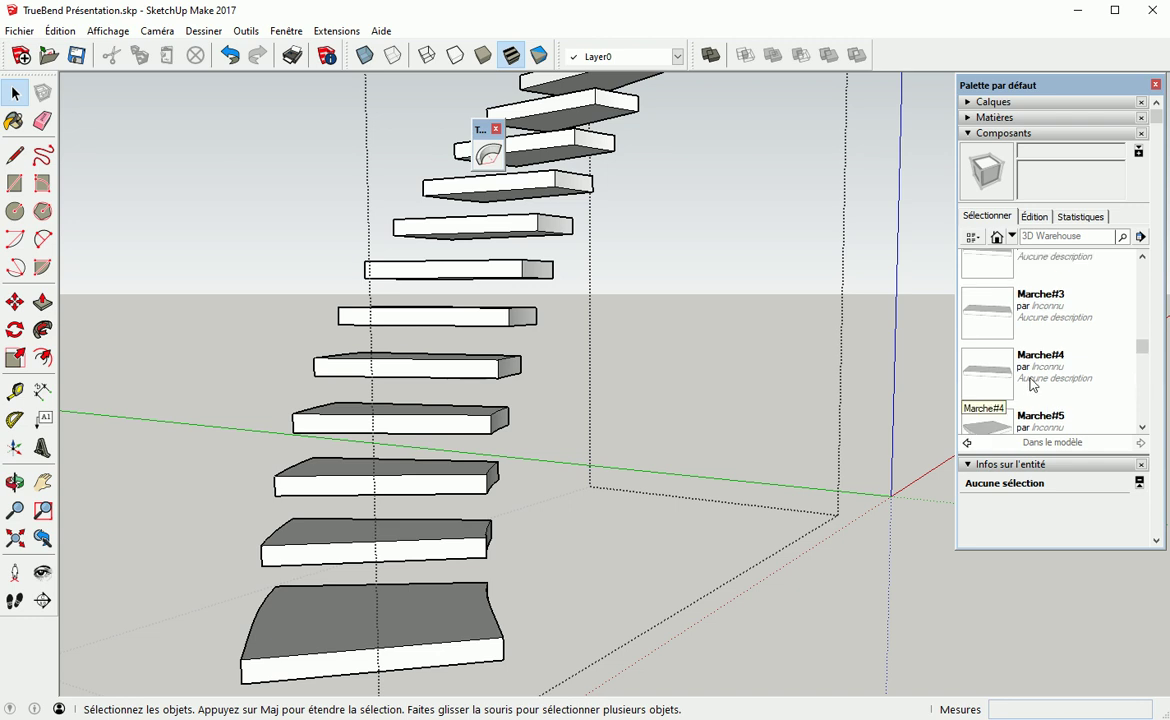
{"action": "left_click", "coordinate": [826, 454]}
Turn on the display of hidden geometry to expose the bend segment edges on the treads
{"action": "scroll", "coordinate": [454, 438], "scroll_direction": "down", "scroll_amount": 3}
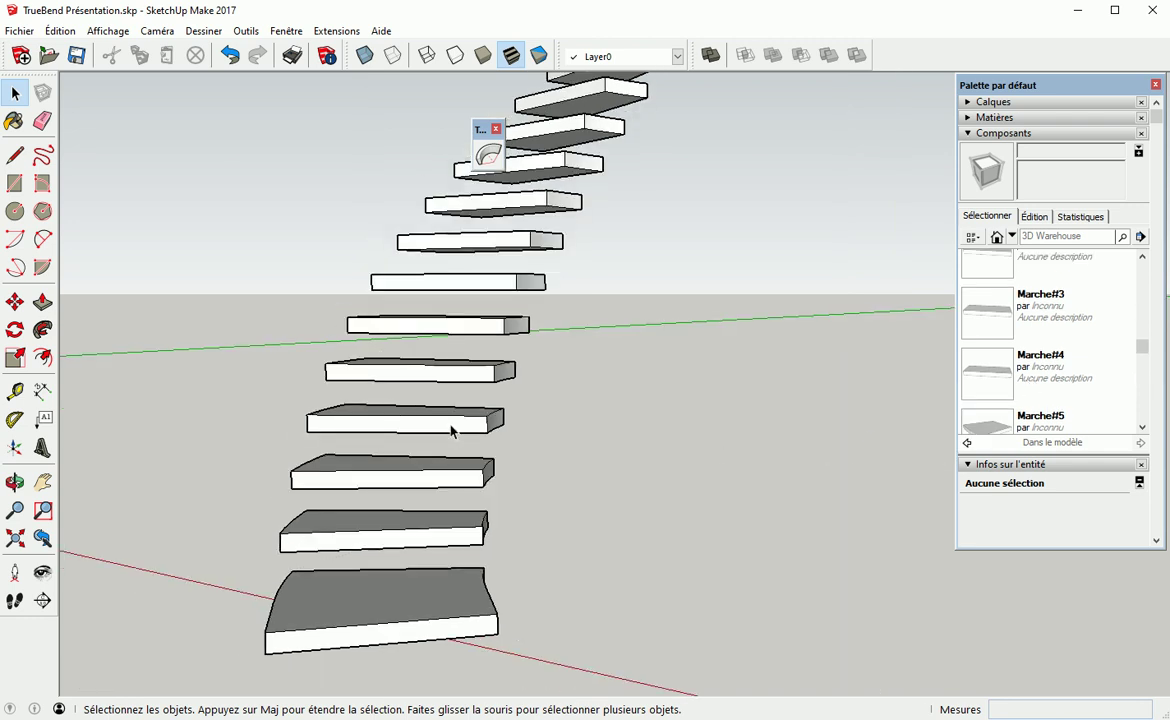
{"action": "middle_click_drag", "start_coordinate": [452, 430], "coordinate": [482, 492]}
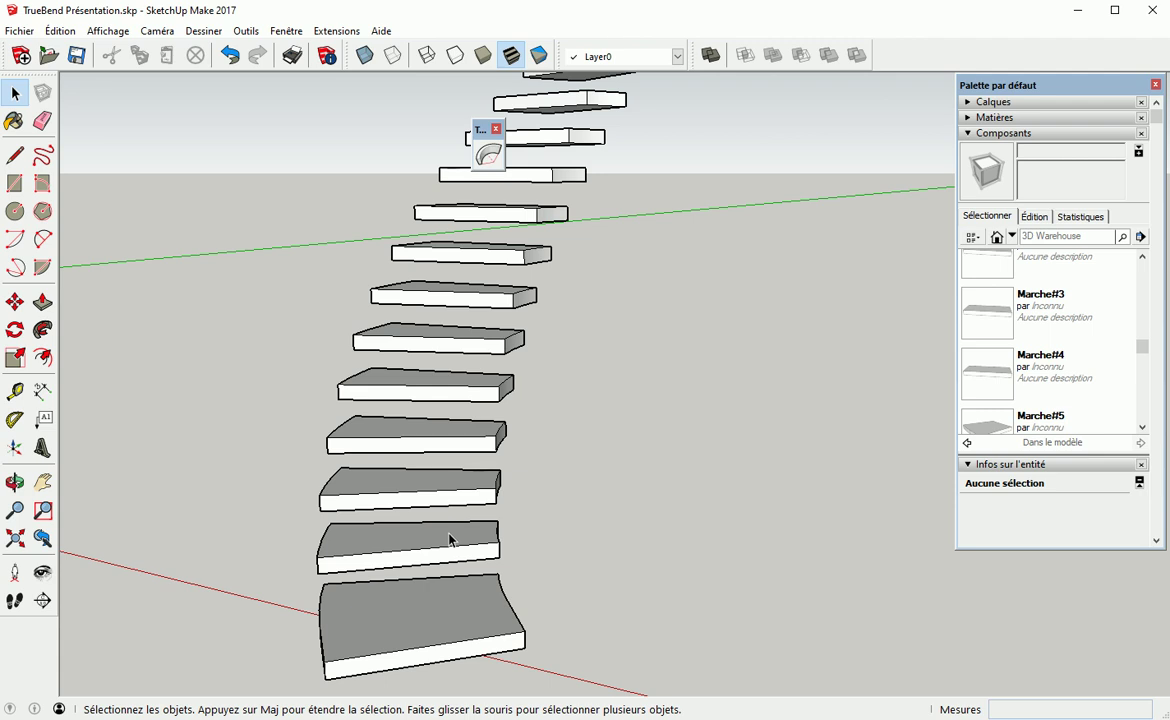
{"action": "double_click", "coordinate": [407, 545]}
{"action": "double_click", "coordinate": [393, 621]}
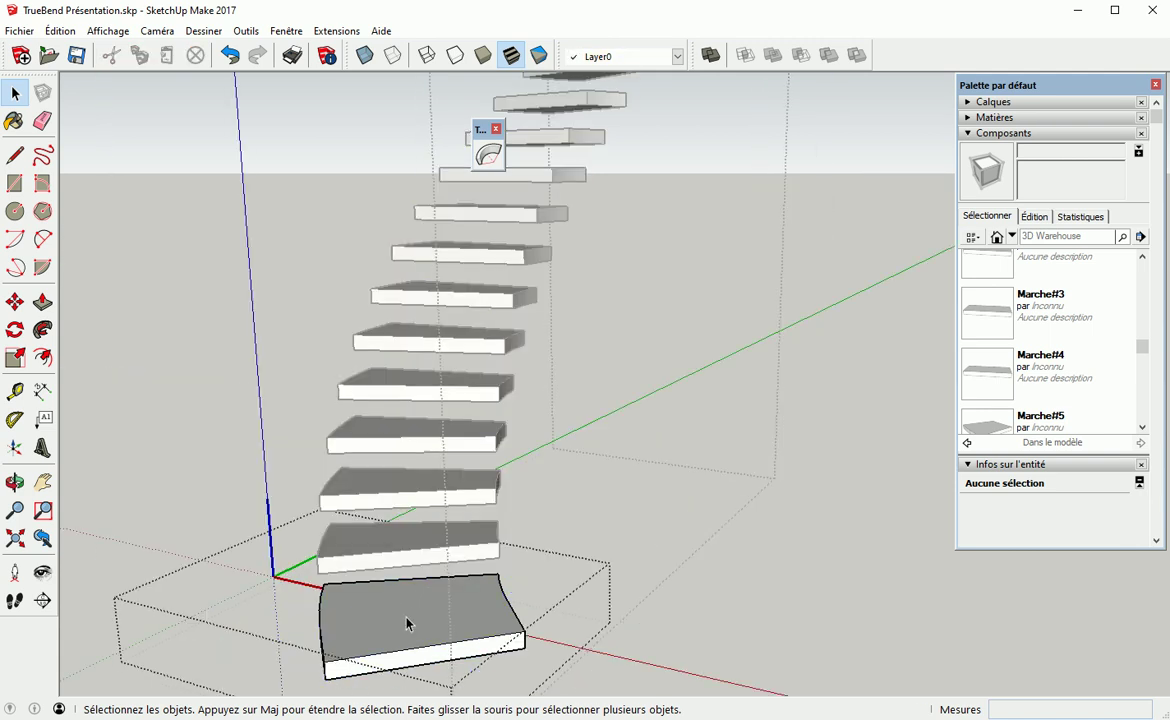
{"action": "key", "text": "p"}
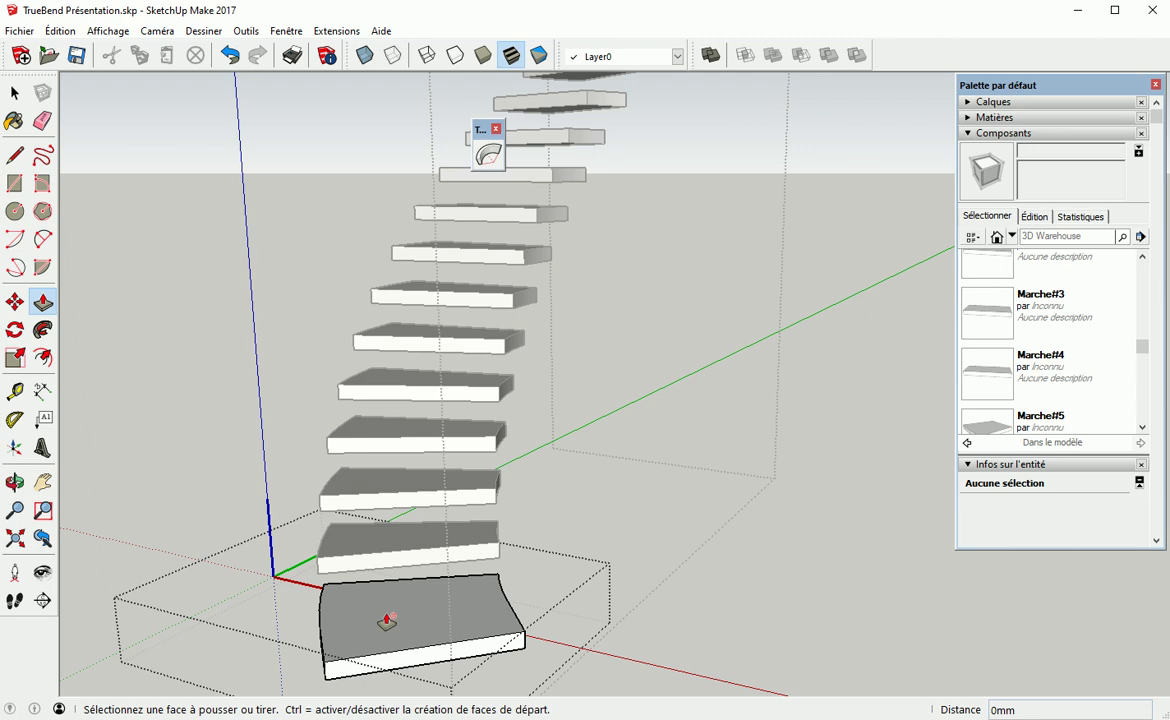
{"action": "key", "text": "space"}
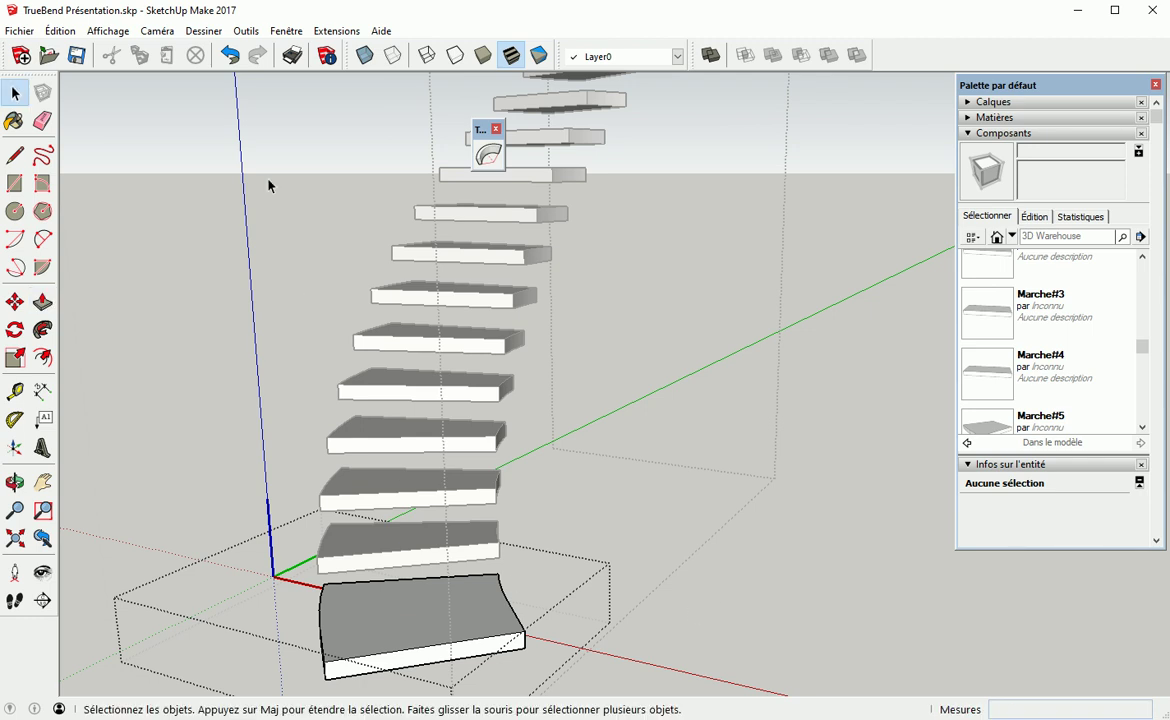
{"action": "left_click", "coordinate": [108, 31]}
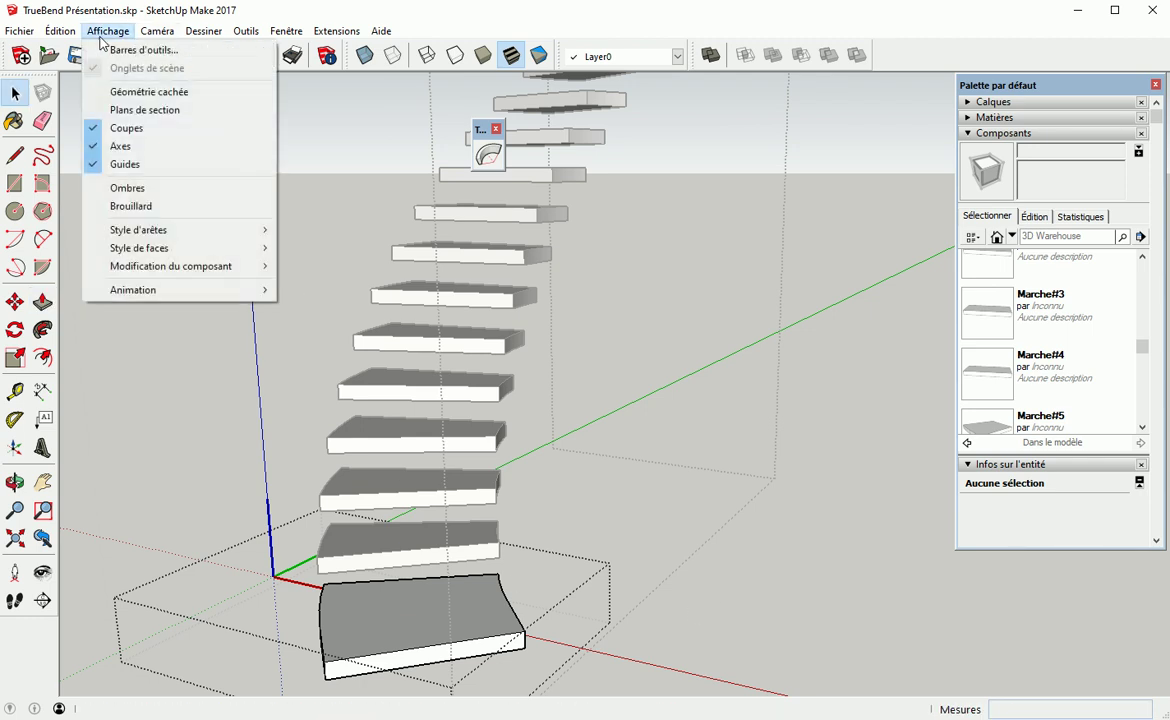
{"action": "left_click", "coordinate": [120, 91]}
{"action": "middle_click_drag", "start_coordinate": [208, 493], "coordinate": [426, 509]}
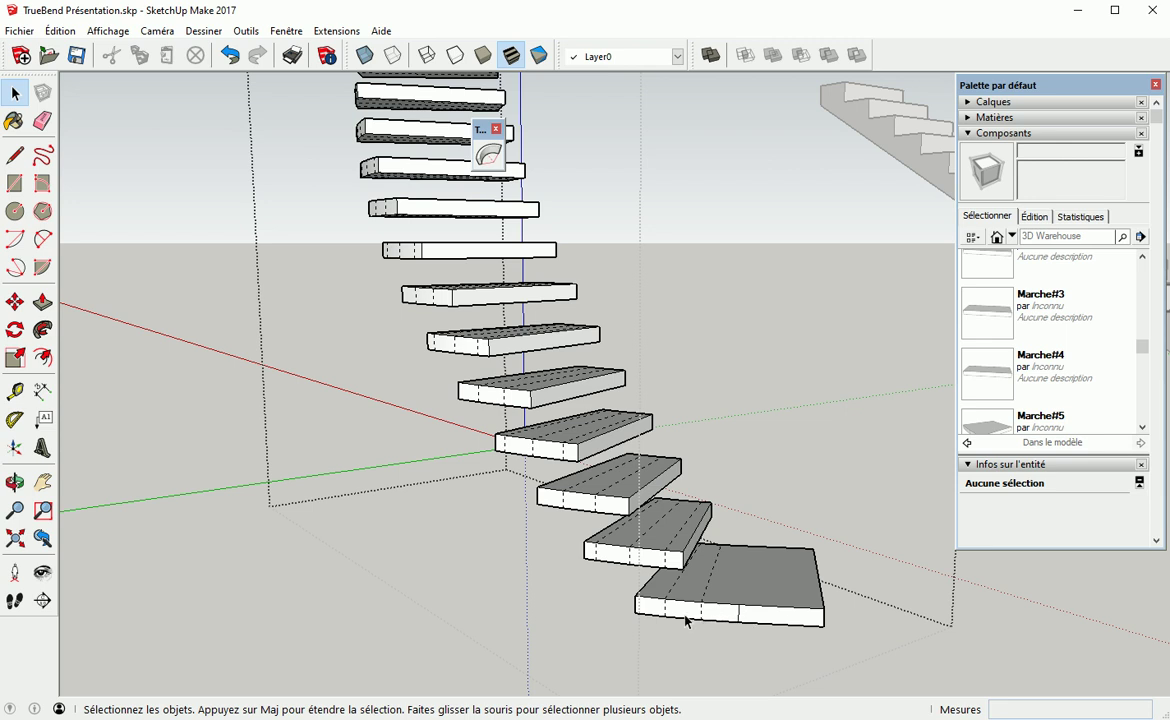
{"action": "middle_click_drag", "start_coordinate": [668, 617], "coordinate": [714, 541]}
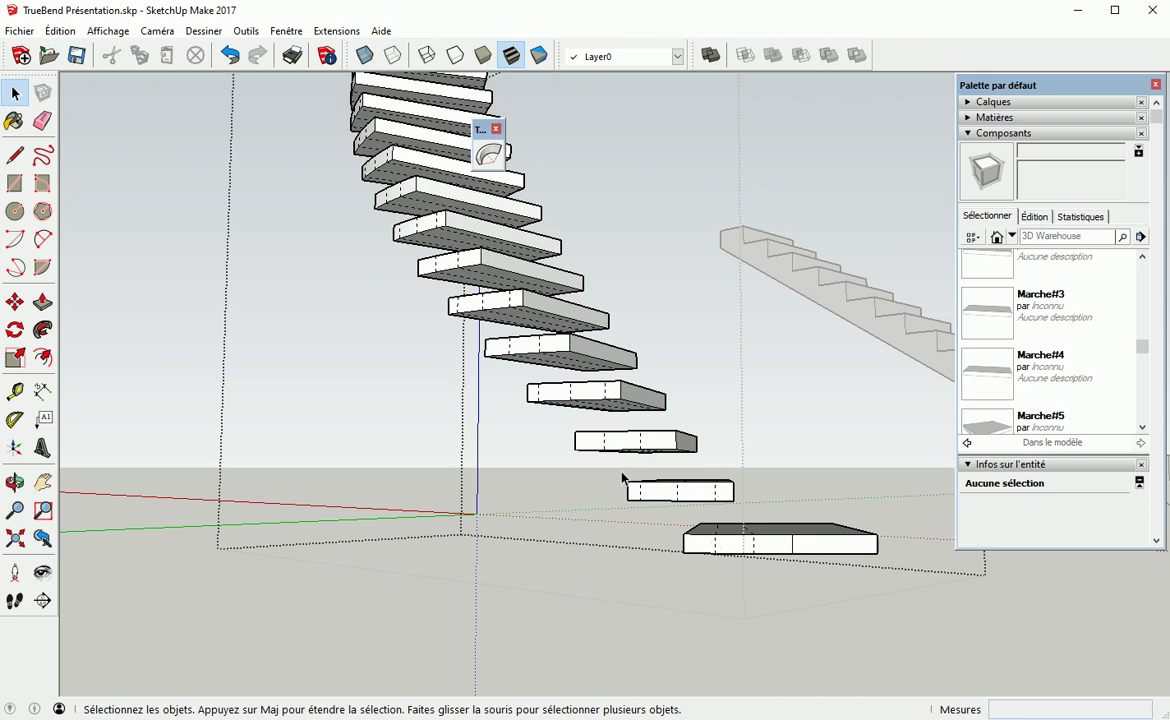
{"action": "scroll", "coordinate": [619, 469], "scroll_direction": "down", "scroll_amount": 3}
{"action": "middle_click_drag", "start_coordinate": [684, 473], "coordinate": [115, 553]}
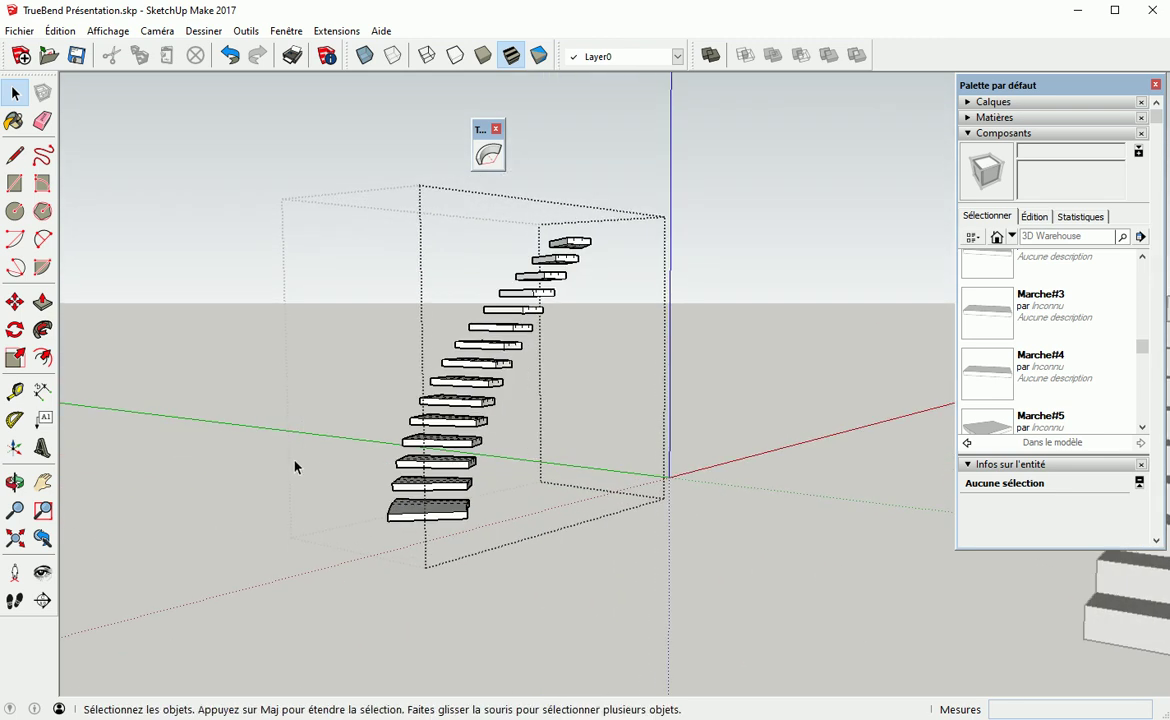
{"action": "scroll", "coordinate": [400, 540], "scroll_direction": "up", "scroll_amount": 10}
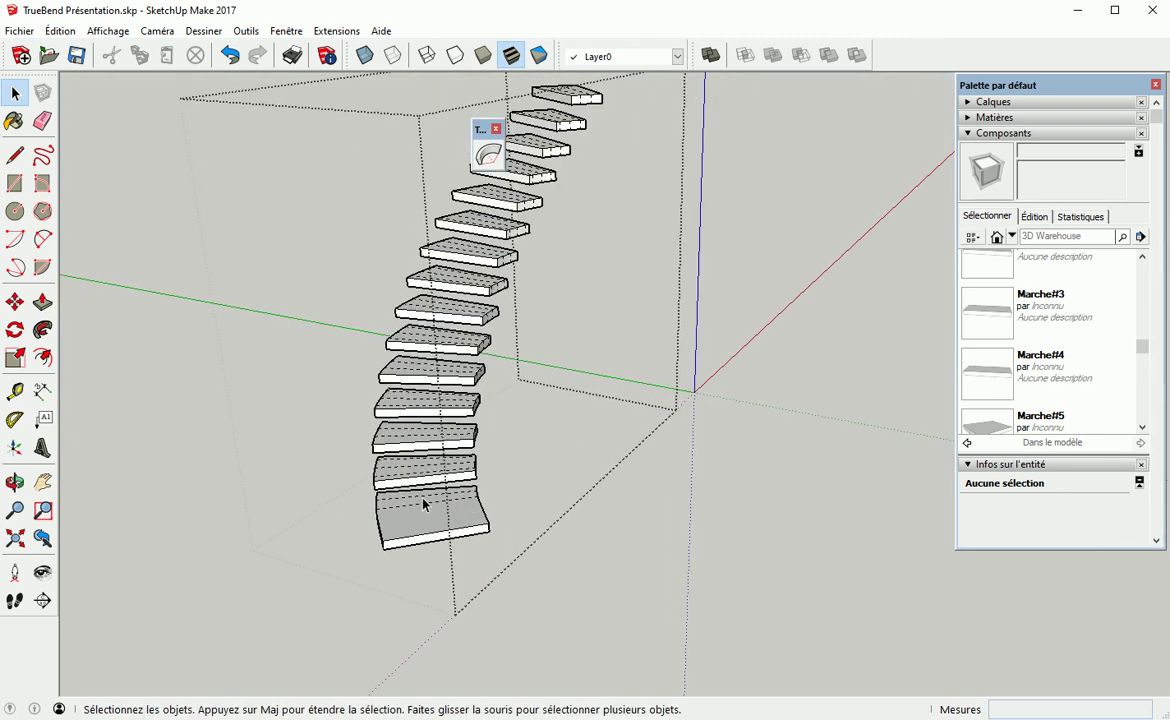
{"action": "key", "text": "e"}
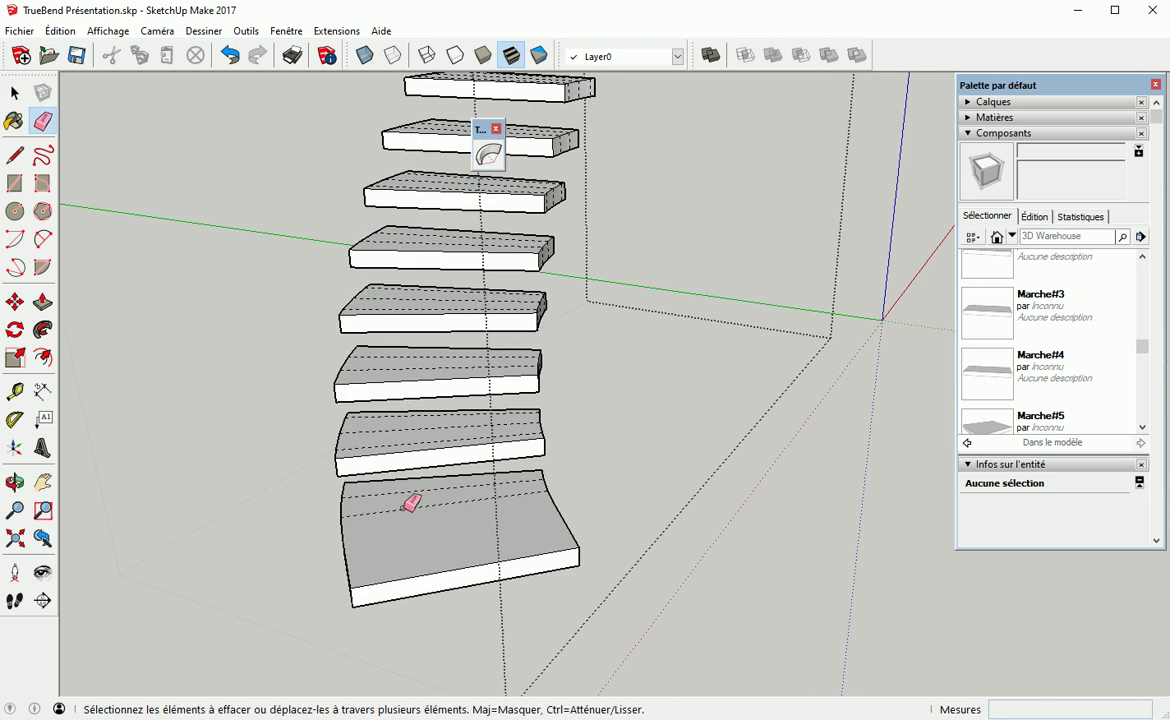
{"action": "left_click", "coordinate": [408, 493]}
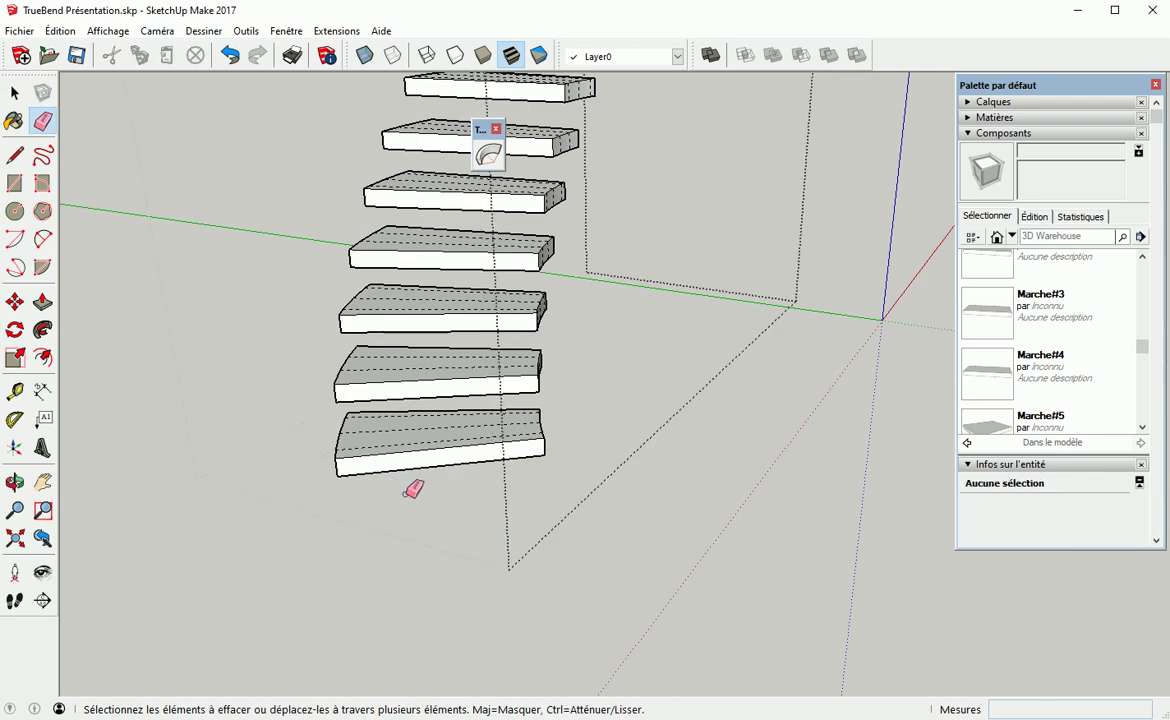
{"action": "key", "text": "ctrl+z"}
{"action": "key", "text": "space"}
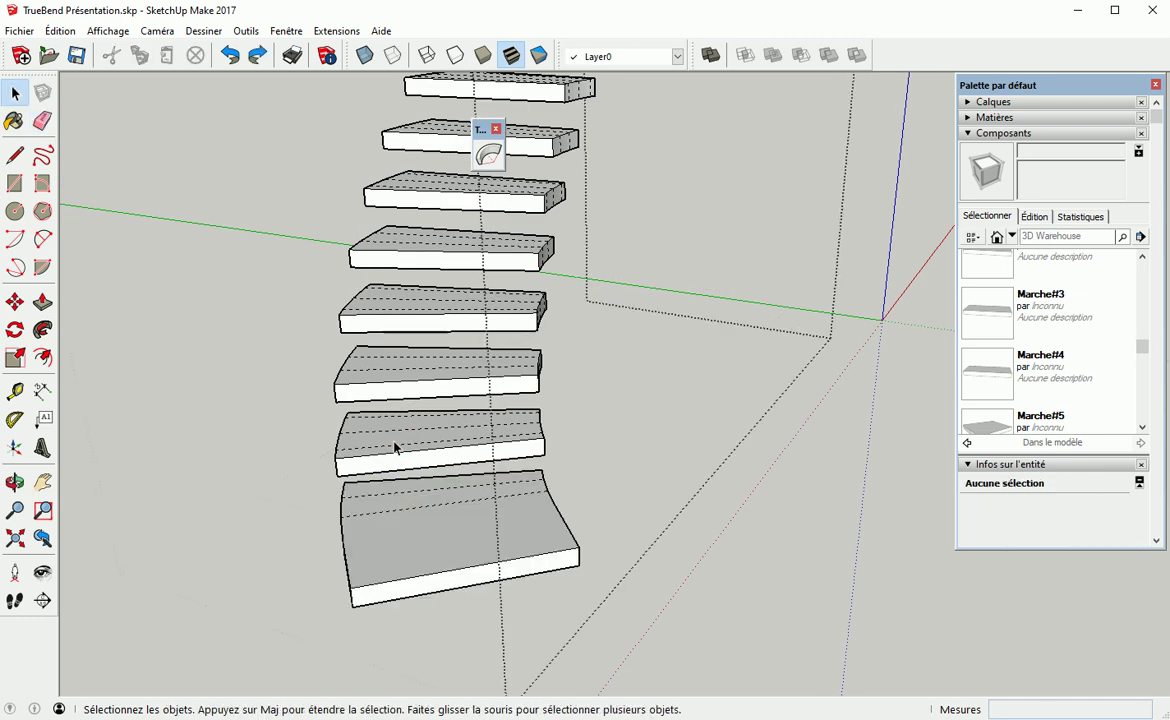
Inside the second-lowest tread, erase the hidden segment edges running across it
{"action": "double_click", "coordinate": [395, 448]}
{"action": "key", "text": "e"}
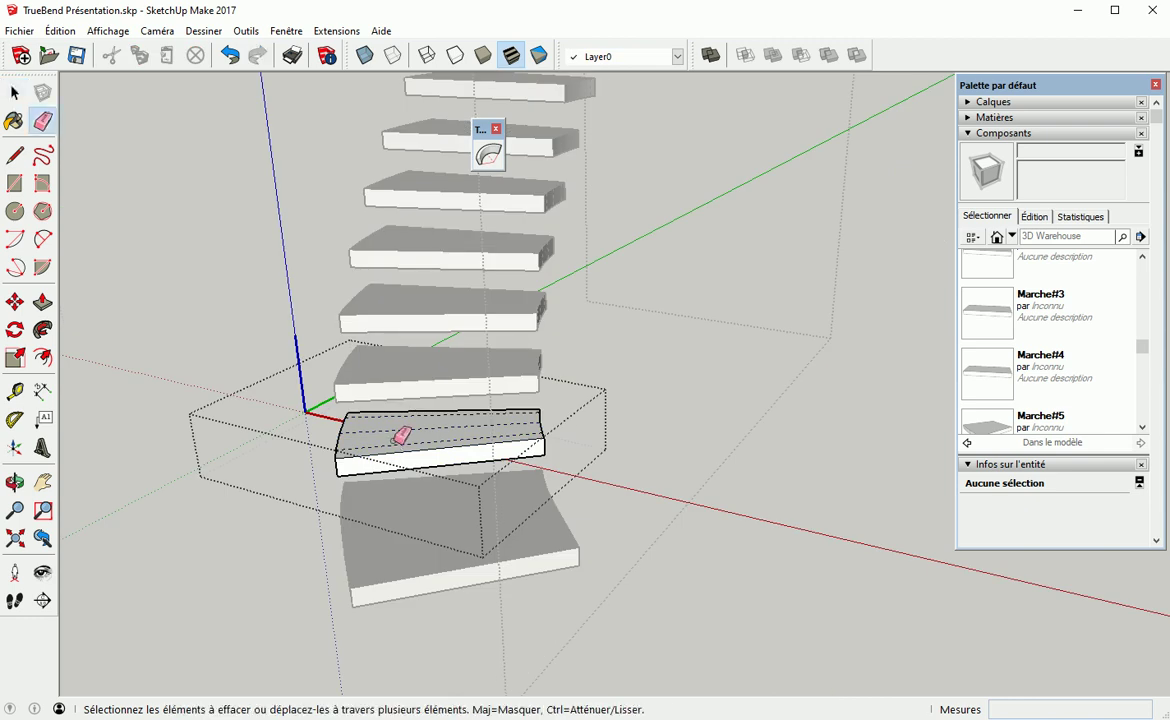
{"action": "mouse_move", "coordinate": [397, 441]}
{"action": "left_mouse_down", "text": "ctrl"}
{"action": "mouse_move", "coordinate": [405, 412]}
{"action": "mouse_move", "coordinate": [405, 439]}
{"action": "left_mouse_up", "text": "ctrl"}
{"action": "key", "text": "space"}
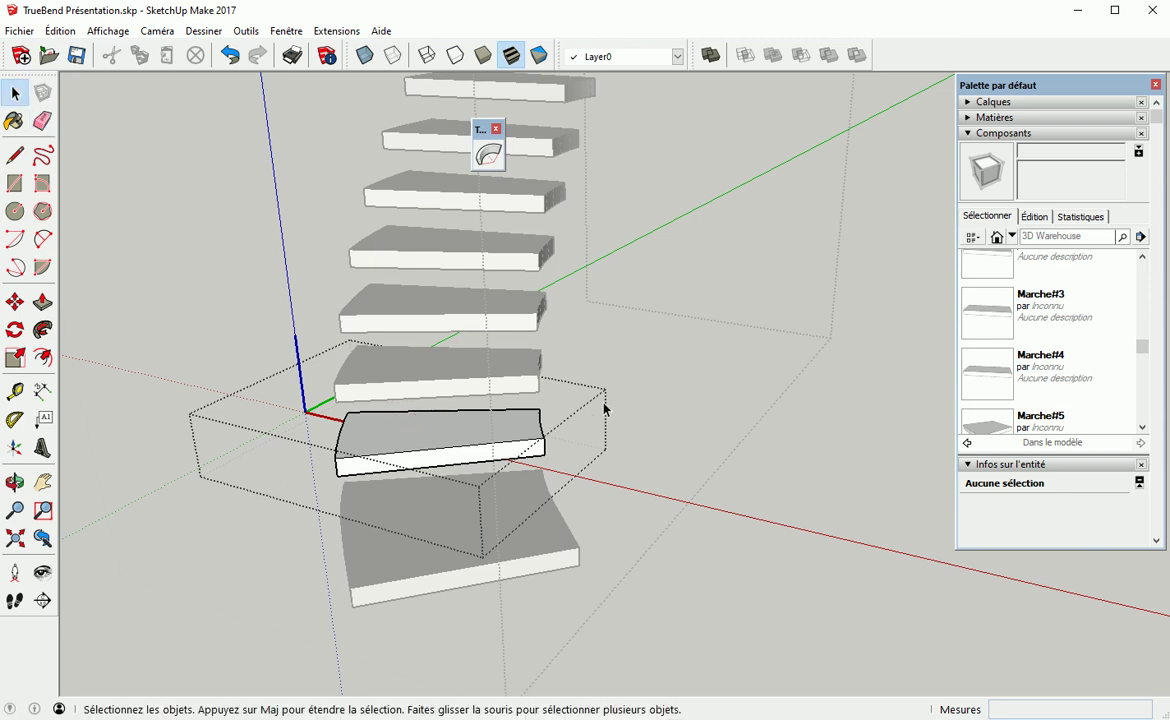
{"action": "left_click", "coordinate": [654, 381]}
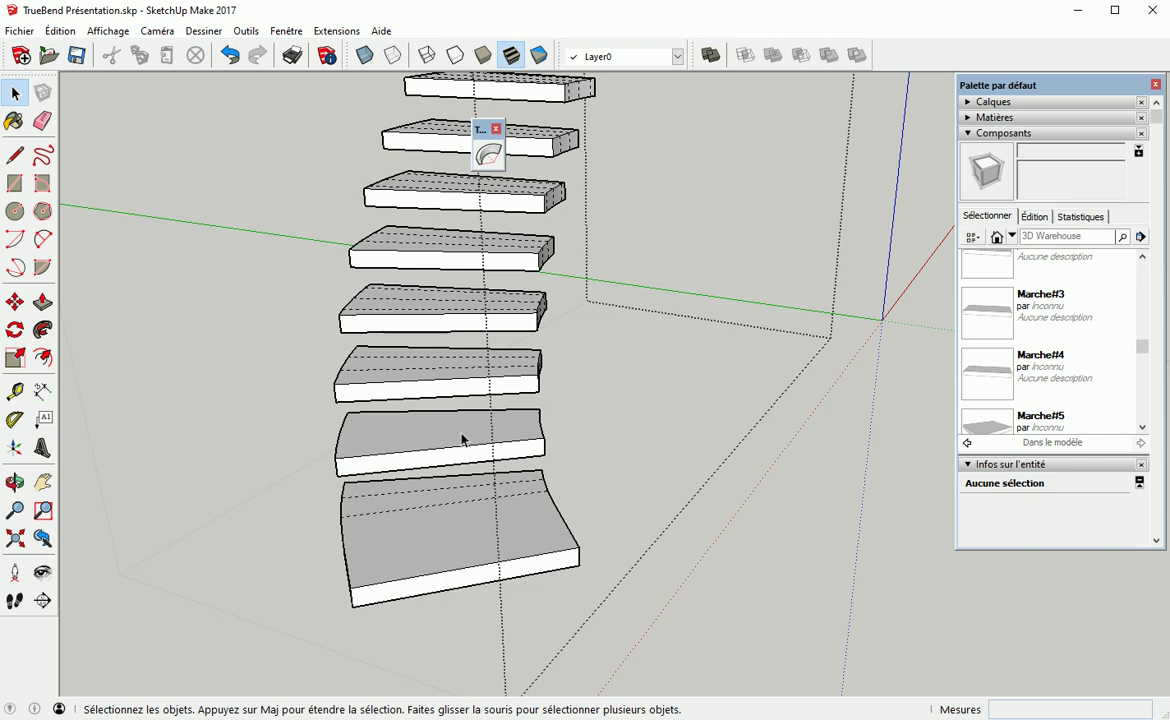
Inside the second-lowest bent tread, pull the cleaned top face up about 3 mm and leave the group
{"action": "double_click", "coordinate": [438, 445]}
{"action": "key", "text": "p"}
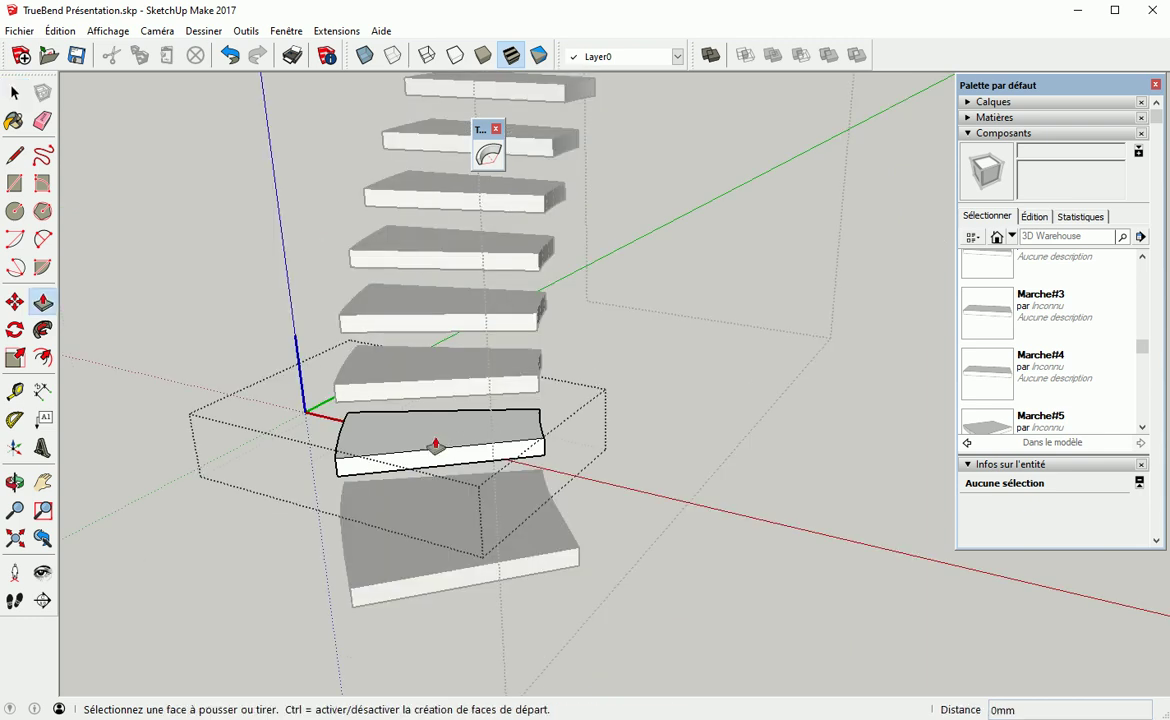
{"action": "left_click", "coordinate": [434, 442]}
{"action": "left_click", "coordinate": [430, 432]}
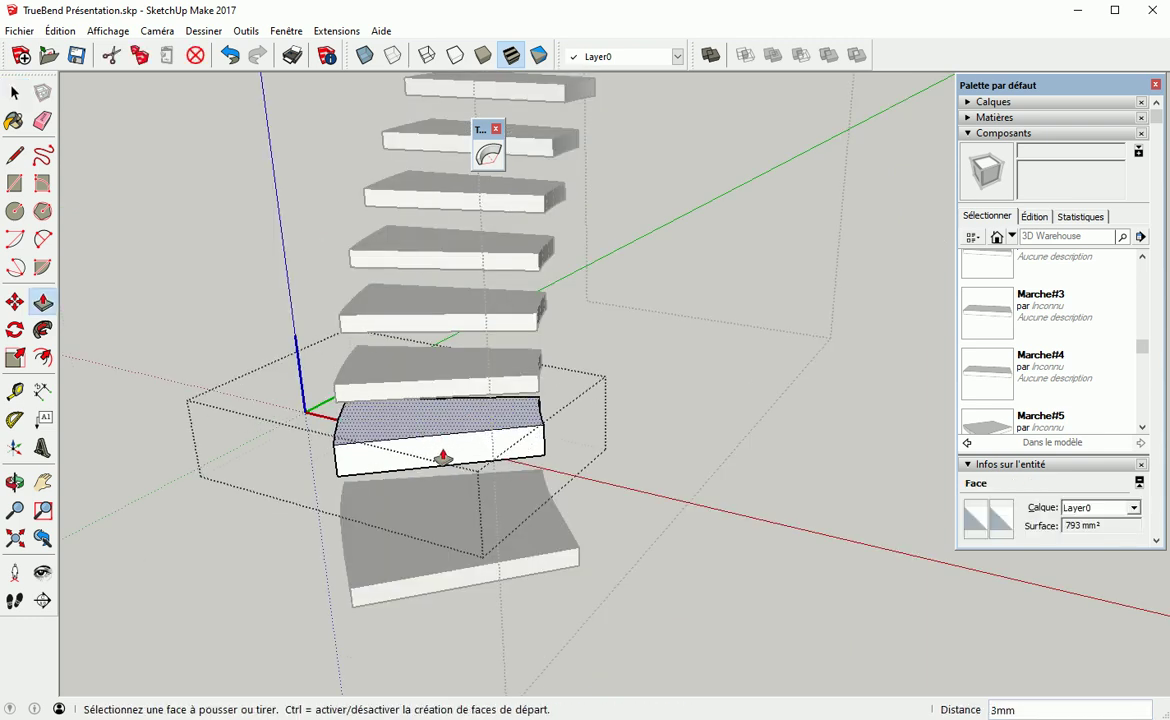
{"action": "key", "text": "space"}
{"action": "left_click", "coordinate": [807, 434]}
{"action": "left_click", "coordinate": [773, 481]}
{"action": "left_click", "coordinate": [782, 487]}
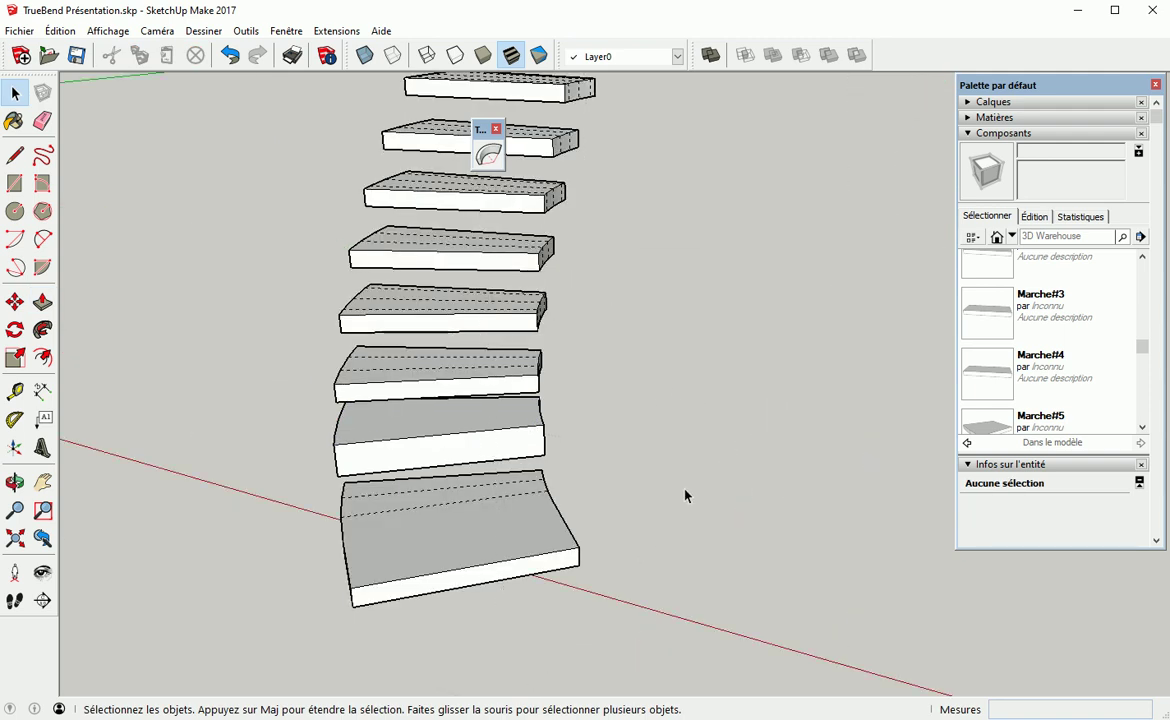
Copy the solid straight staircase about 159 mm along the red axis
{"action": "scroll", "coordinate": [465, 449], "scroll_direction": "down", "scroll_amount": 5}
{"action": "middle_click_drag", "start_coordinate": [490, 456], "coordinate": [346, 522]}
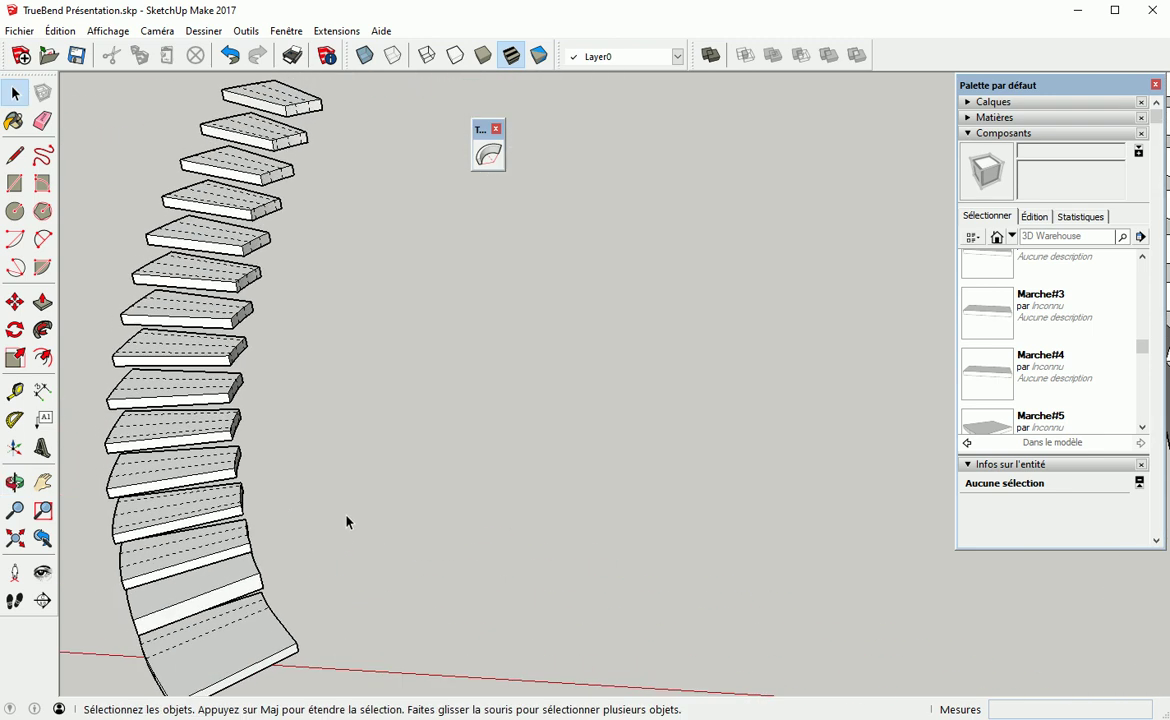
{"action": "middle_click_drag", "start_coordinate": [587, 507], "coordinate": [562, 509]}
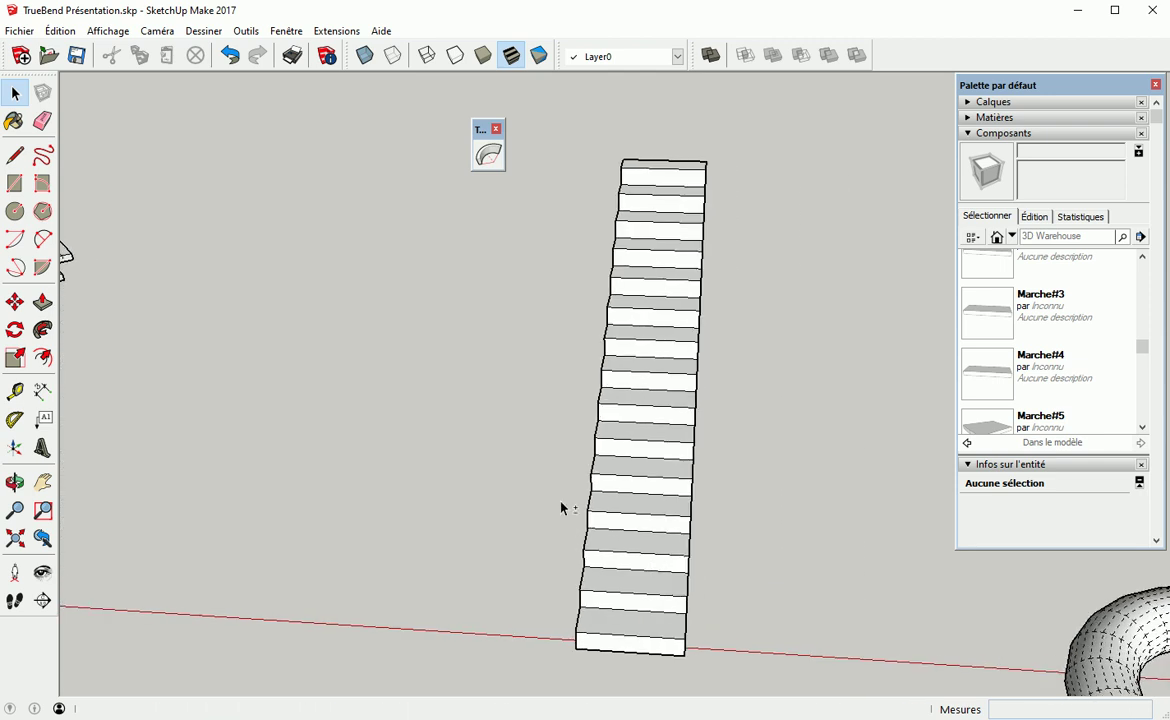
{"action": "middle_click_drag", "start_coordinate": [637, 503], "coordinate": [491, 525]}
{"action": "key", "text": "space"}
{"action": "key", "text": "m"}
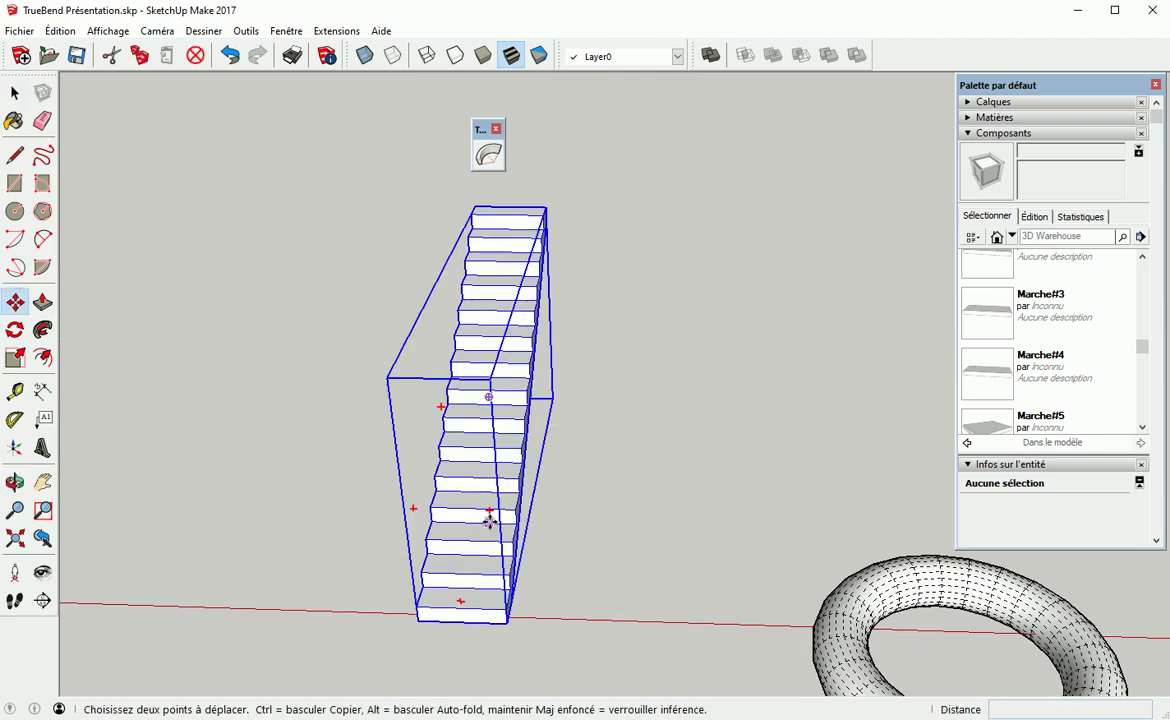
{"action": "key", "text": "ctrl"}
{"action": "left_click", "coordinate": [474, 531]}
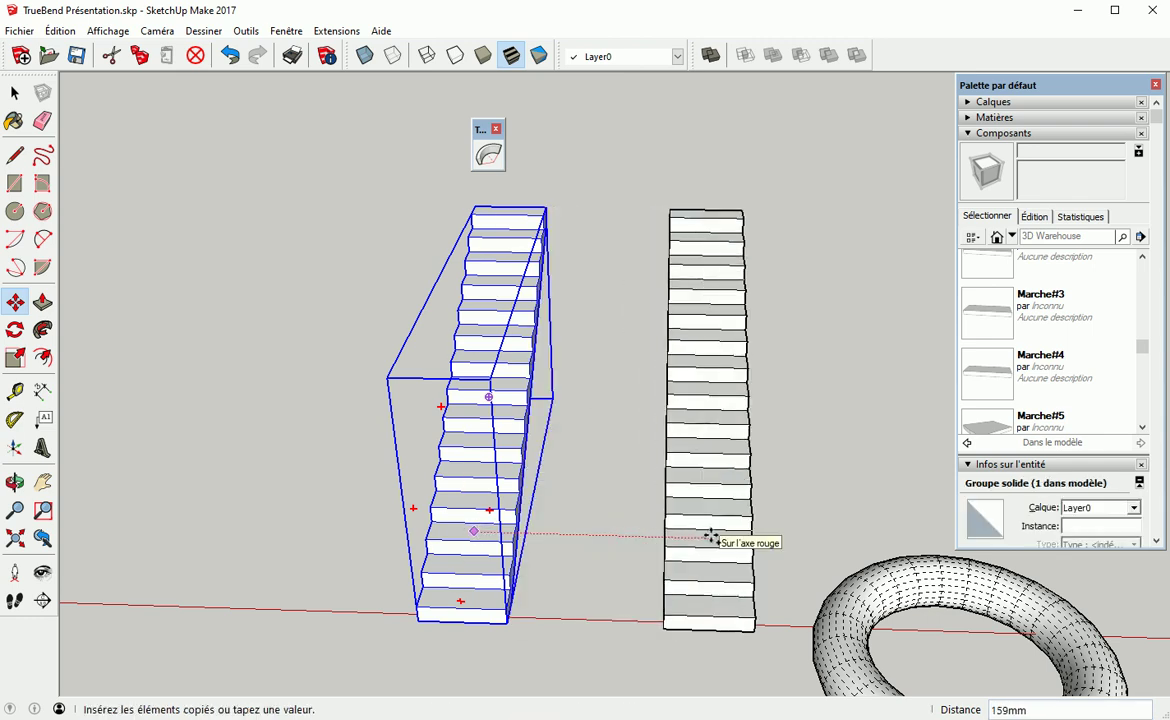
{"action": "left_click", "coordinate": [711, 537]}
{"action": "key", "text": "space"}
{"action": "left_click", "coordinate": [534, 557]}
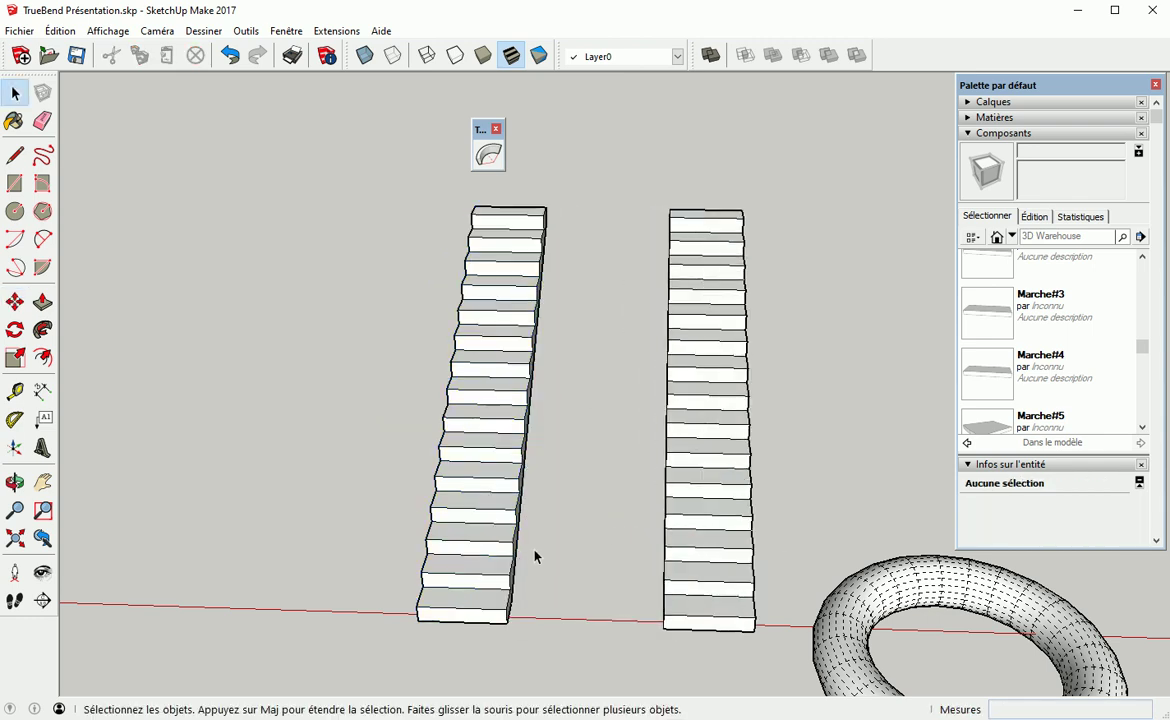
Try bending the original solid staircase by 90° with TrueBend, inspect it, and undo the bend
{"action": "left_click", "coordinate": [473, 509]}
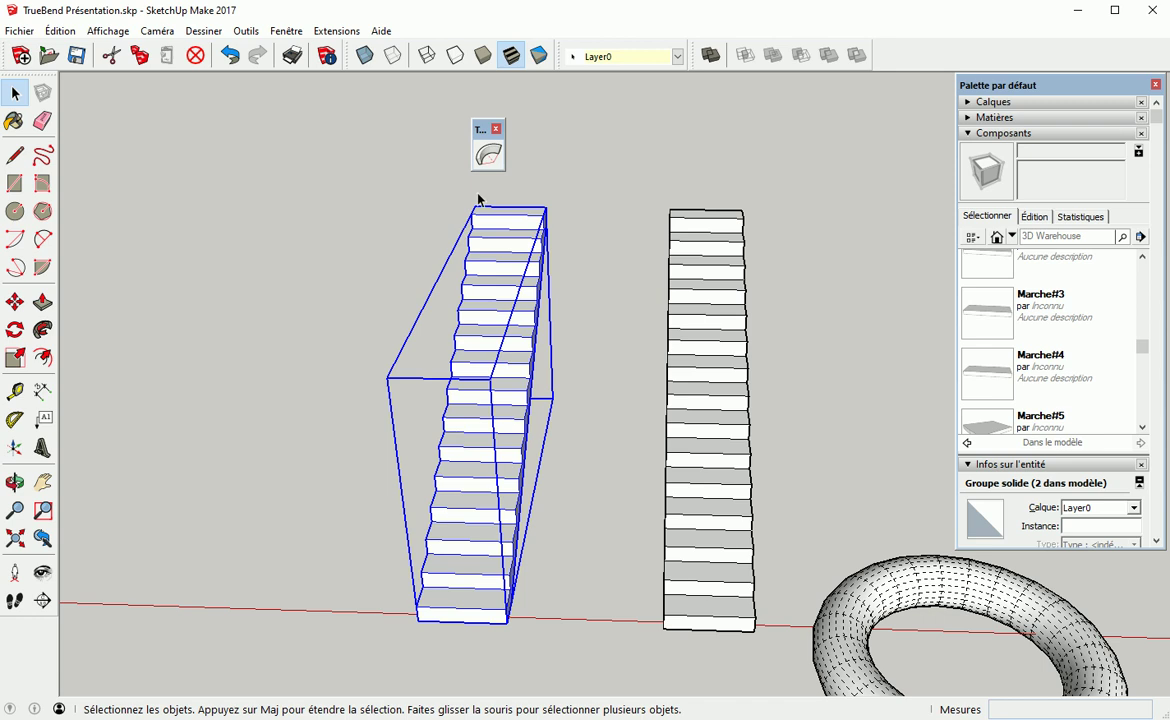
{"action": "left_click", "coordinate": [488, 154]}
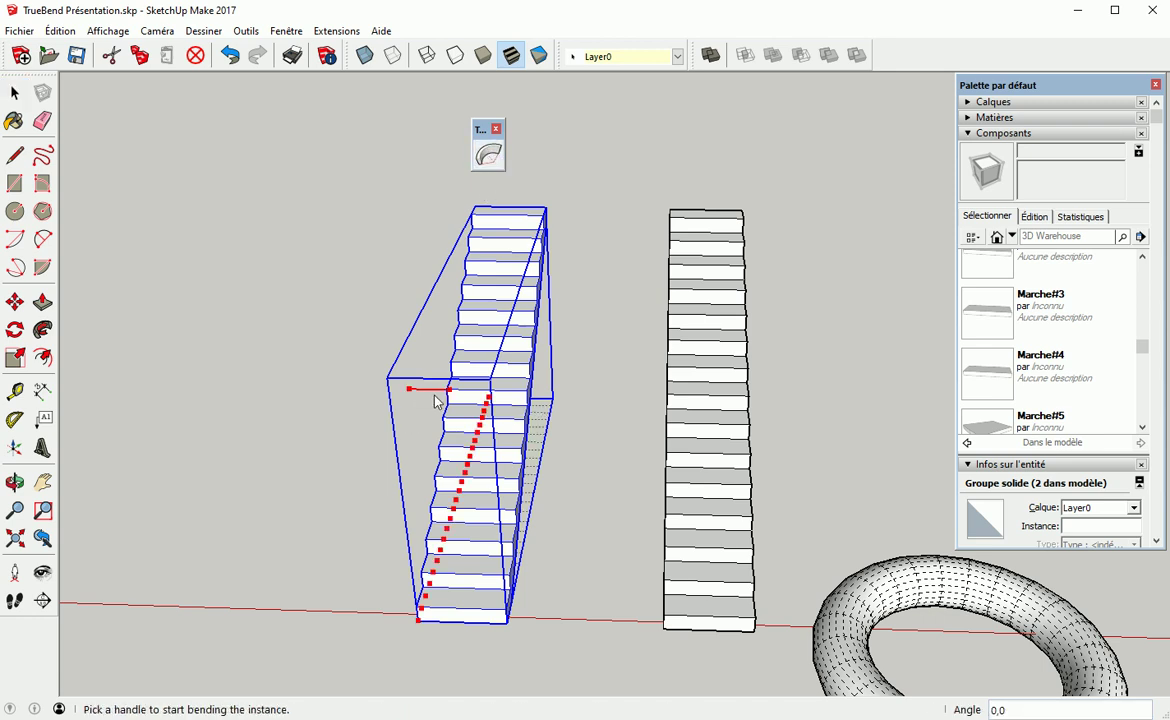
{"action": "left_click_drag", "start_coordinate": [449, 389], "coordinate": [489, 394]}
{"action": "type", "text": "90"}
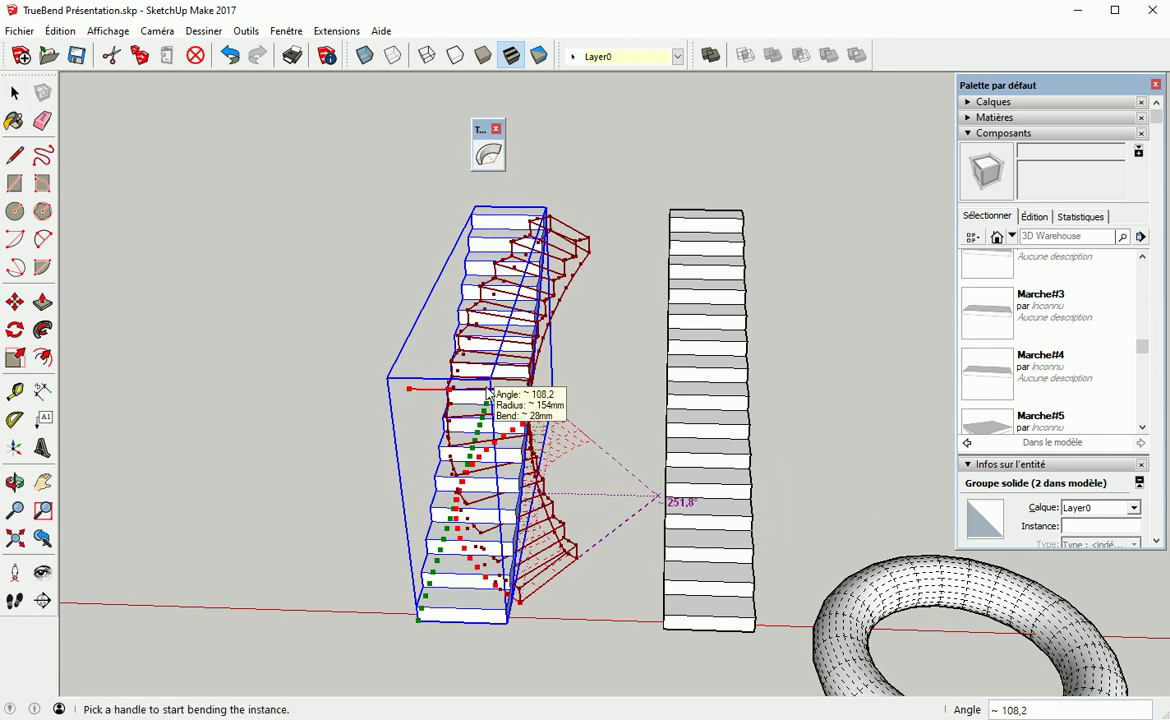
{"action": "key", "text": "Return"}
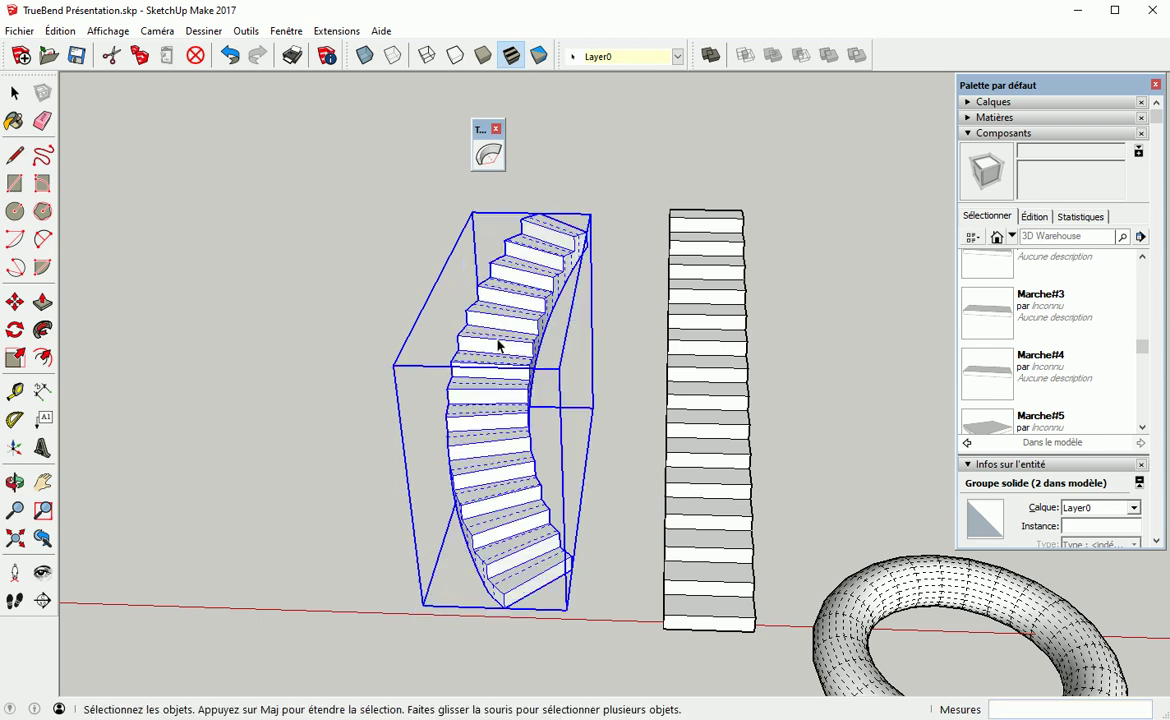
{"action": "middle_click_drag", "start_coordinate": [339, 462], "coordinate": [611, 410]}
{"action": "scroll", "coordinate": [640, 600], "scroll_direction": "up", "scroll_amount": 5}
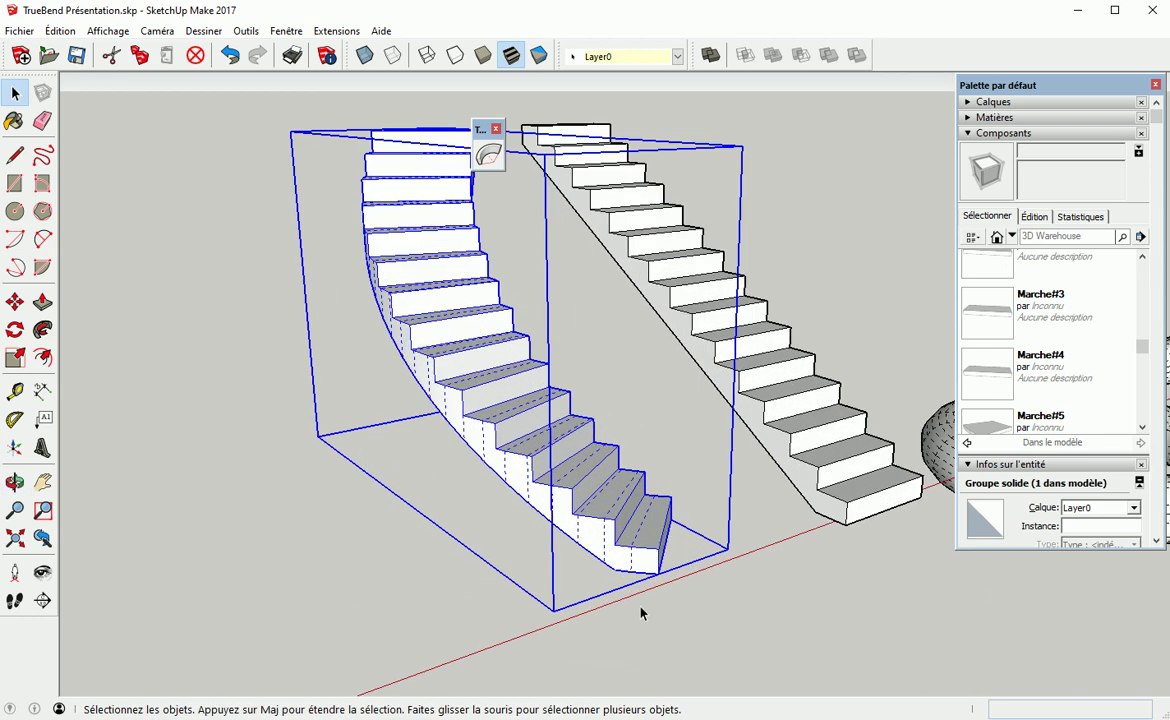
{"action": "middle_click_drag", "start_coordinate": [716, 540], "coordinate": [481, 578]}
{"action": "key", "text": "ctrl+z"}
Bend the original solid staircase about 90° with TrueBend, with the bend segments aligned to the step edges
{"action": "scroll", "coordinate": [324, 491], "scroll_direction": "down", "scroll_amount": 8}
{"action": "middle_click_drag", "start_coordinate": [319, 491], "coordinate": [278, 521]}
{"action": "left_click", "coordinate": [488, 155]}
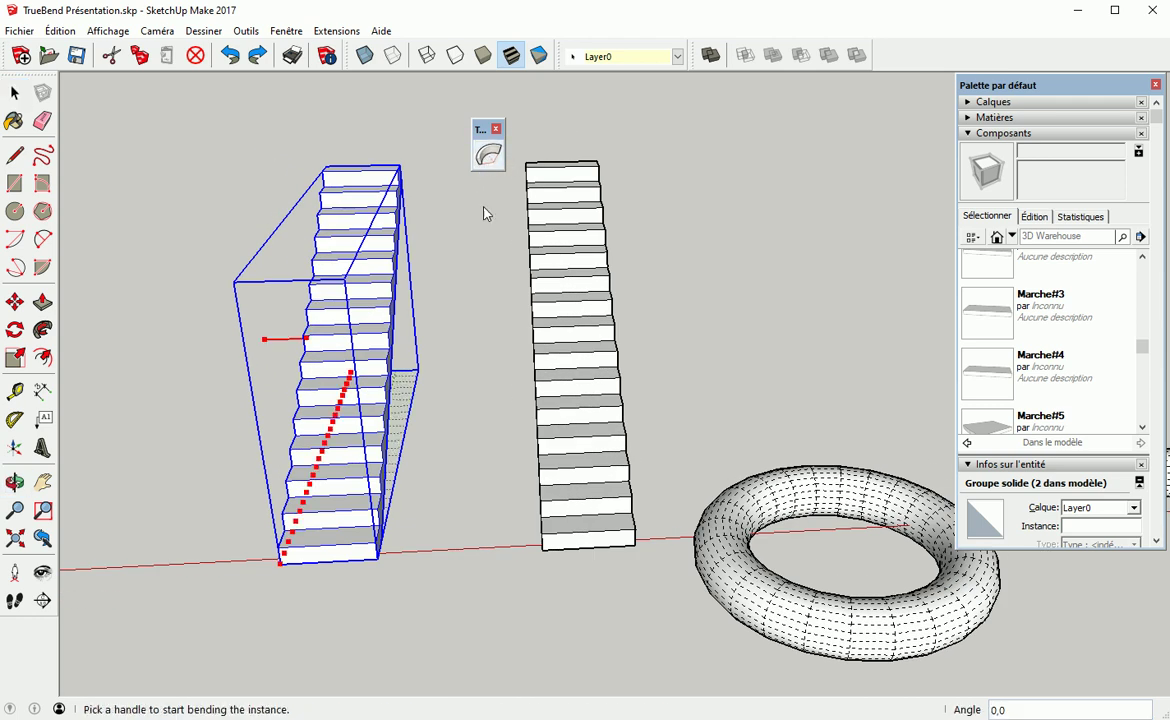
{"action": "left_click_drag", "start_coordinate": [308, 340], "coordinate": [572, 441]}
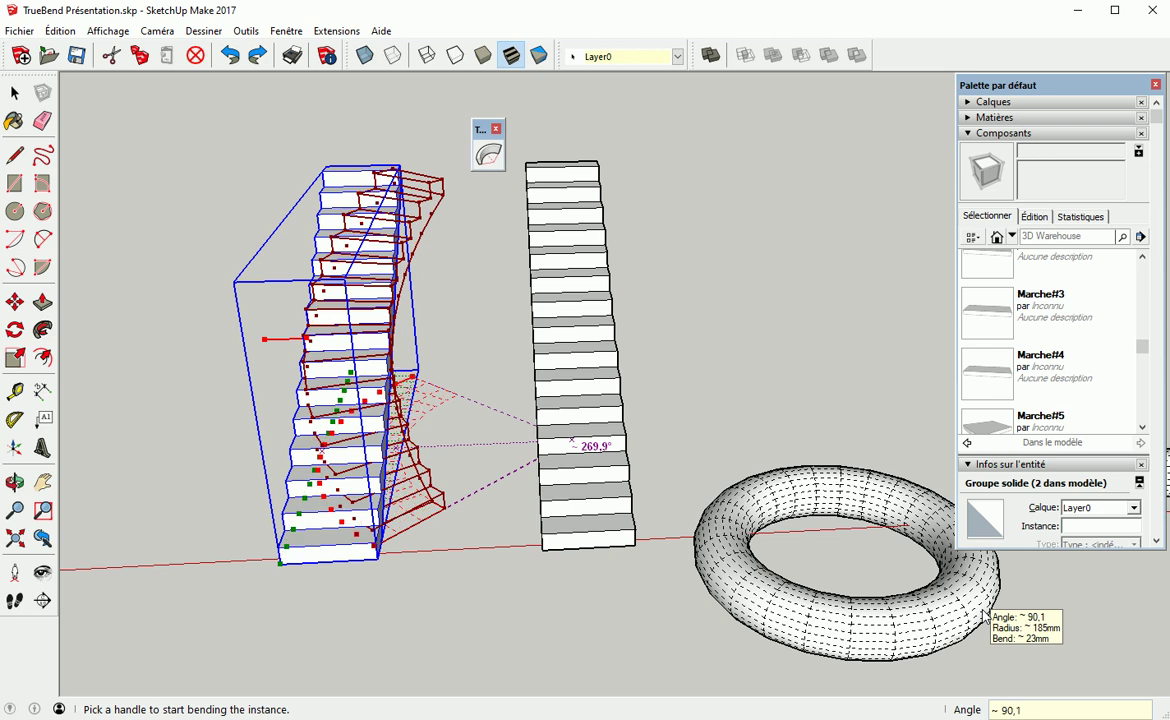
{"action": "key", "text": "Return"}
{"action": "key", "text": "space"}
{"action": "middle_click_drag", "start_coordinate": [290, 390], "coordinate": [473, 585]}
{"action": "scroll", "coordinate": [475, 585], "scroll_direction": "up", "scroll_amount": 2}
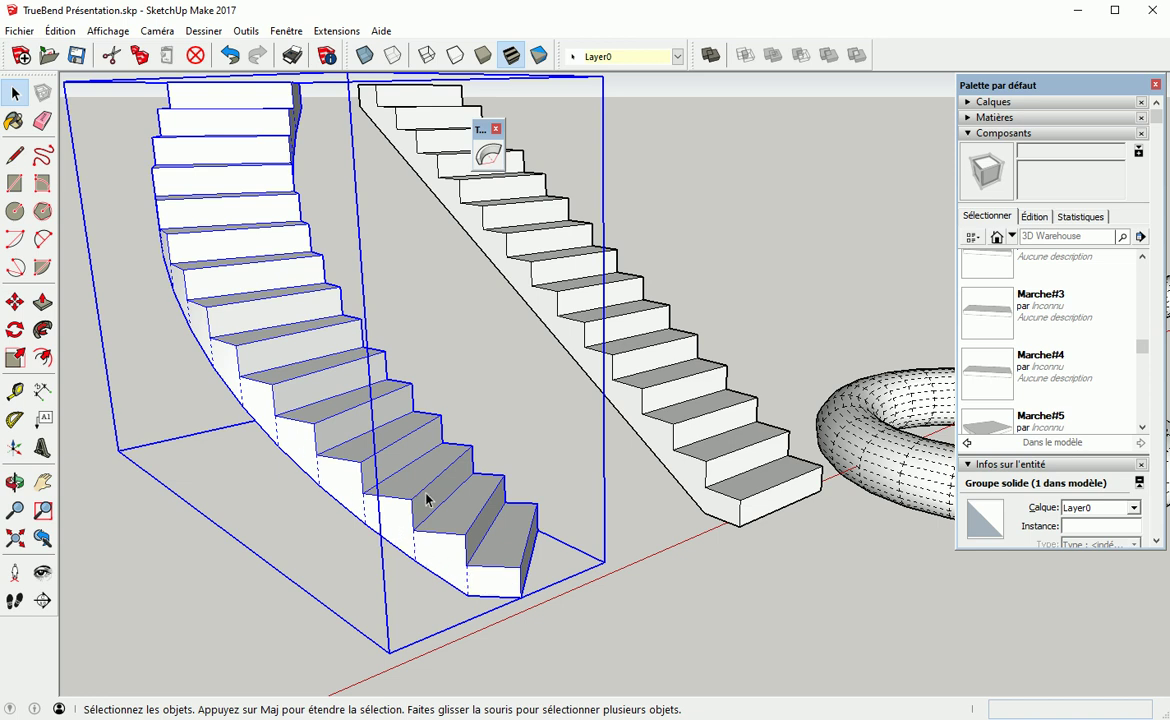
{"action": "middle_click_drag", "start_coordinate": [500, 556], "coordinate": [349, 578]}
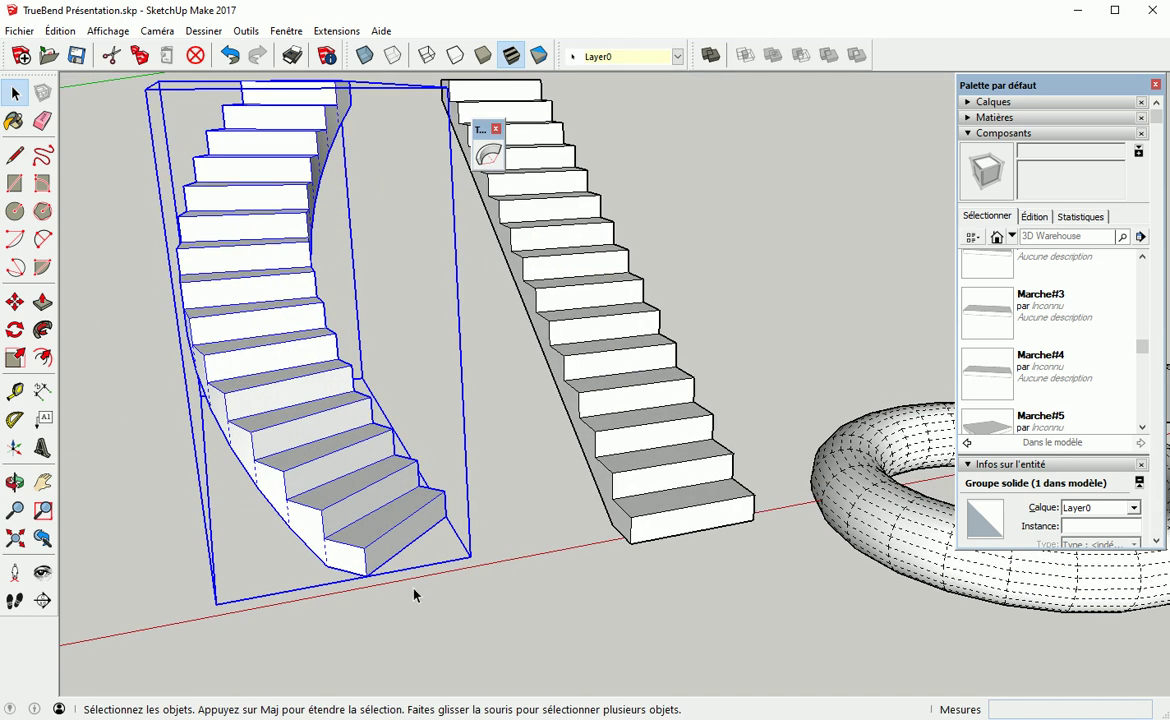
Try raising the top faces of the first and third steps inside the bent staircase, the third by about 6 mm
{"action": "double_click", "coordinate": [384, 545]}
{"action": "key", "text": "p"}
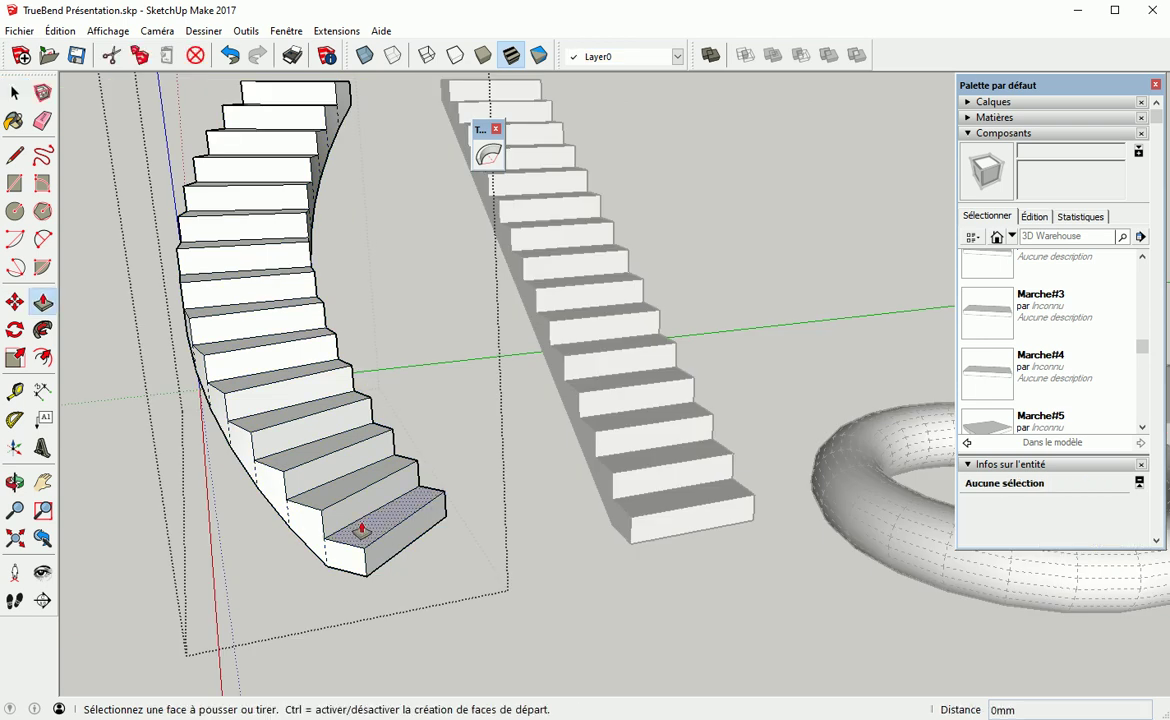
{"action": "left_click", "coordinate": [366, 528]}
{"action": "left_click", "coordinate": [364, 522]}
{"action": "left_click", "coordinate": [306, 465]}
{"action": "left_click", "coordinate": [308, 453]}
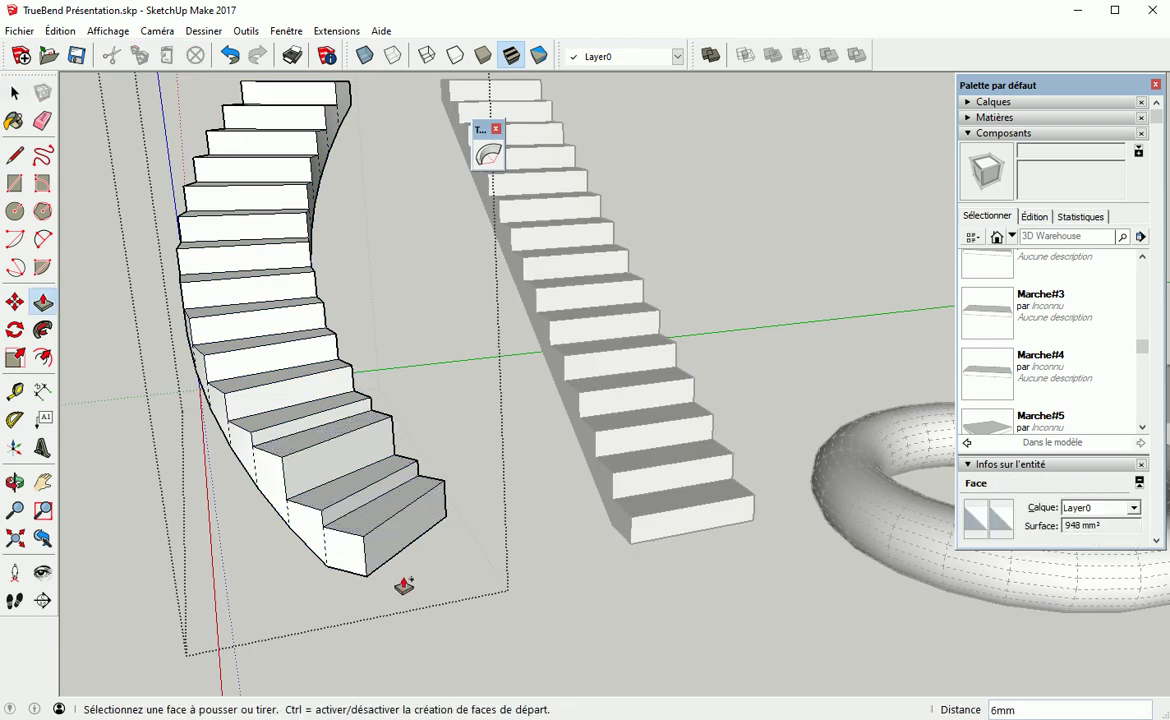
{"action": "key", "text": "ctrl+z"}
{"action": "key", "text": "Escape"}
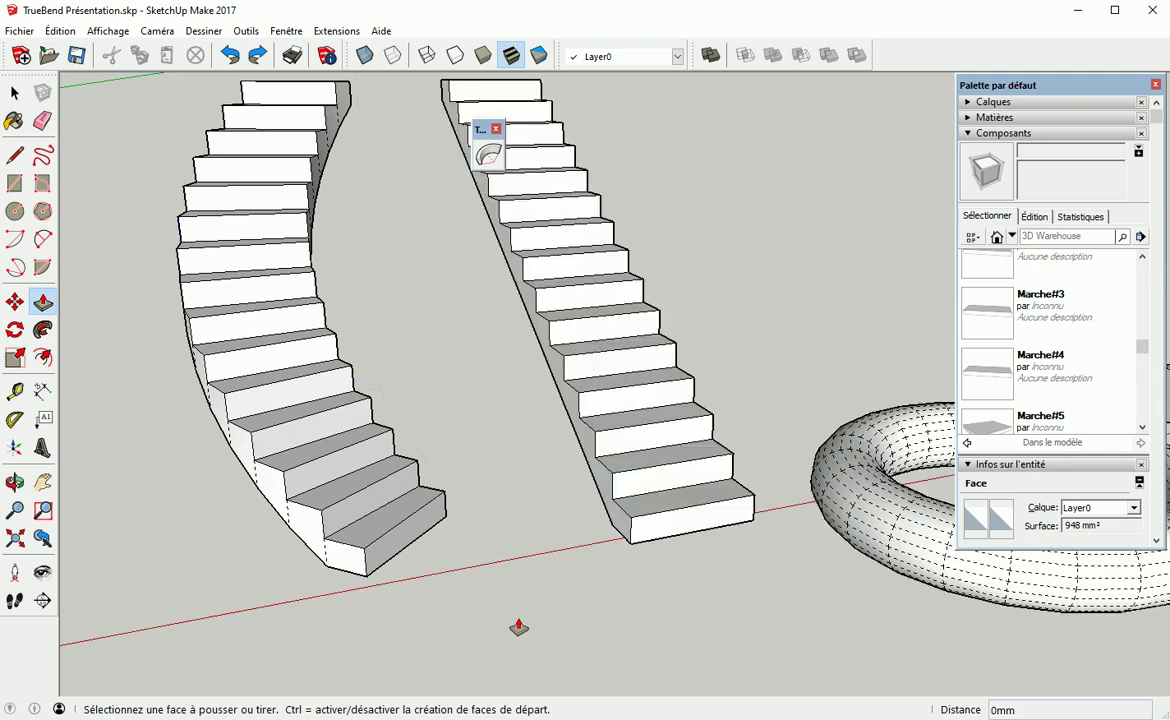
Undo the TrueBend operation and the earlier copy of the straight staircase
{"action": "key", "text": "ctrl+z"}
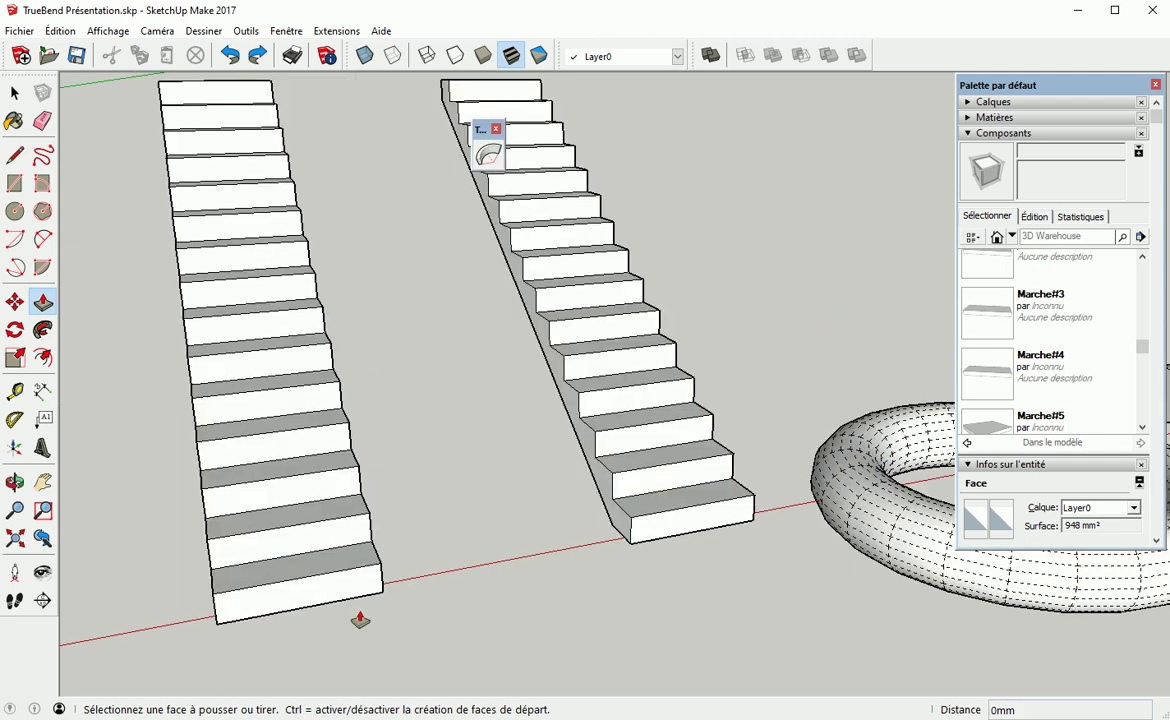
{"action": "scroll", "coordinate": [468, 588], "scroll_direction": "up", "scroll_amount": 2}
{"action": "key", "text": "ctrl+z"}
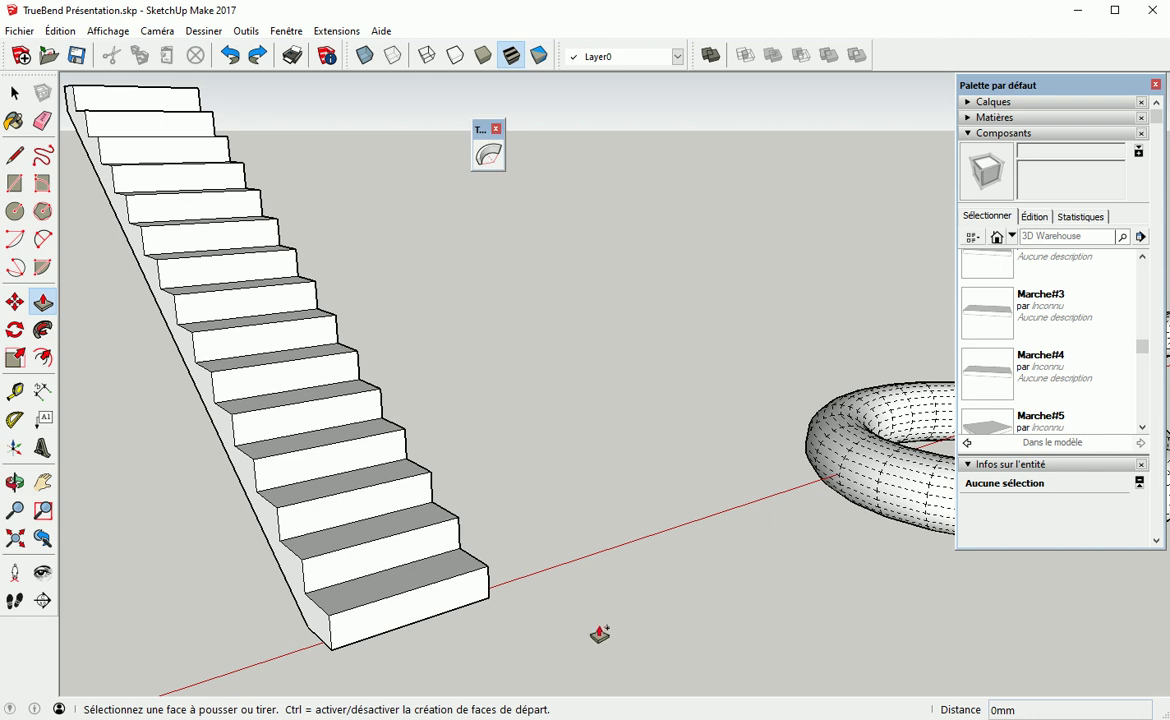
Place a copy of the straight staircase about 177 mm away along the red axis
{"action": "middle_click_drag", "start_coordinate": [600, 630], "coordinate": [285, 595]}
{"action": "key", "text": "space"}
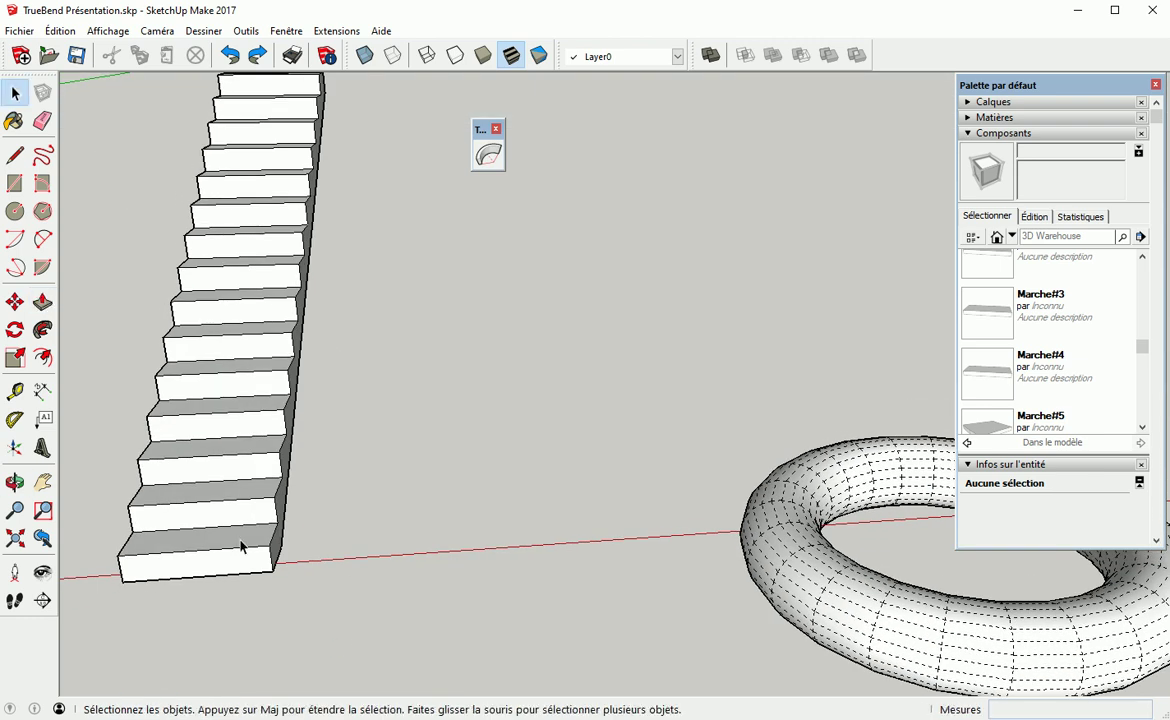
{"action": "left_click", "coordinate": [245, 535]}
{"action": "key", "text": "m"}
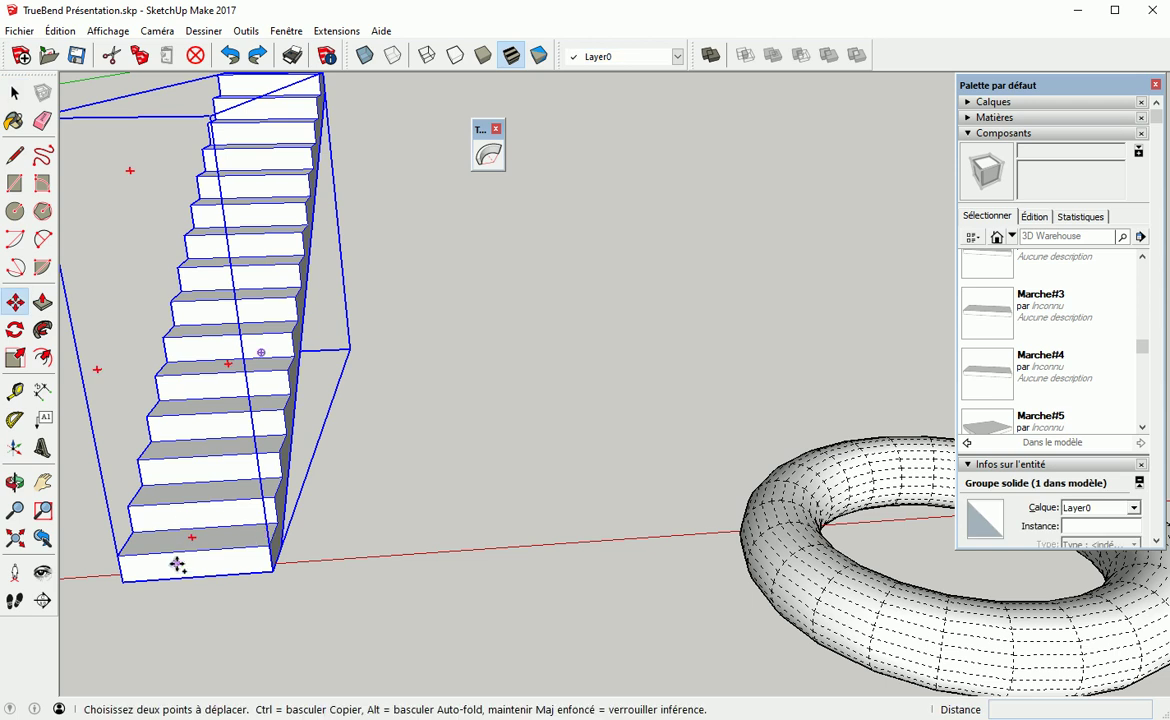
{"action": "key", "text": "ctrl+v"}
{"action": "left_click", "coordinate": [614, 538]}
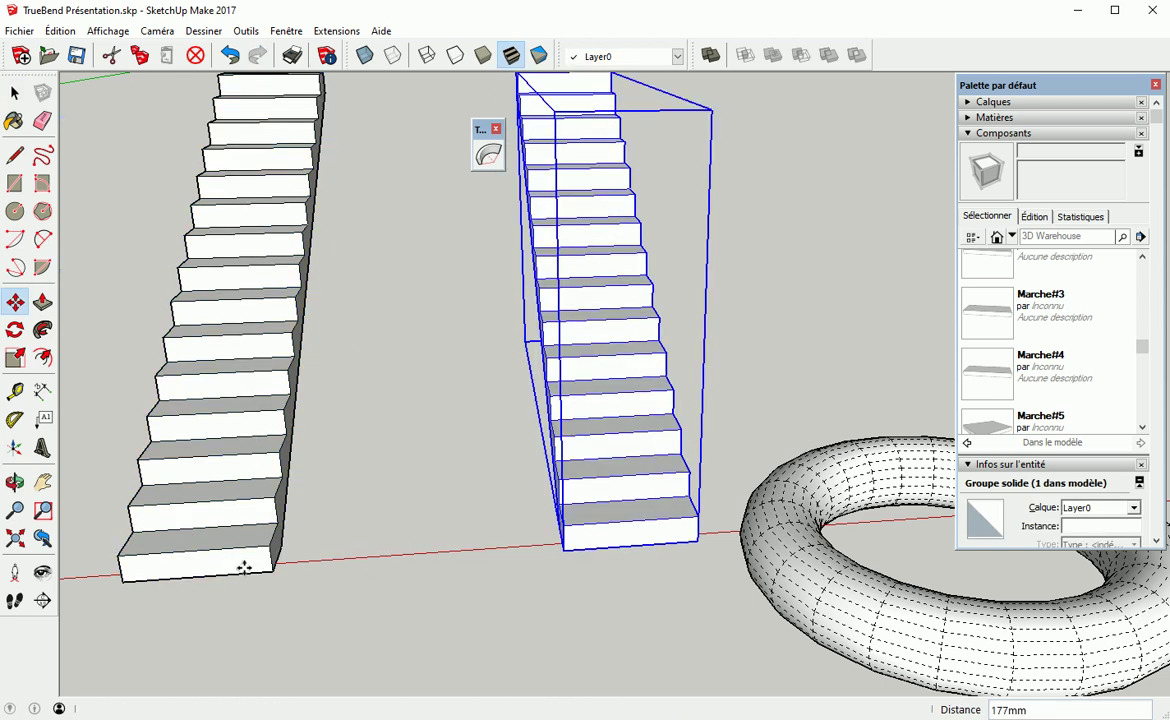
{"action": "key", "text": "space"}
Bend the original solid staircase about 80.6° with TrueBend, keeping the copy straight
{"action": "left_click", "coordinate": [206, 510]}
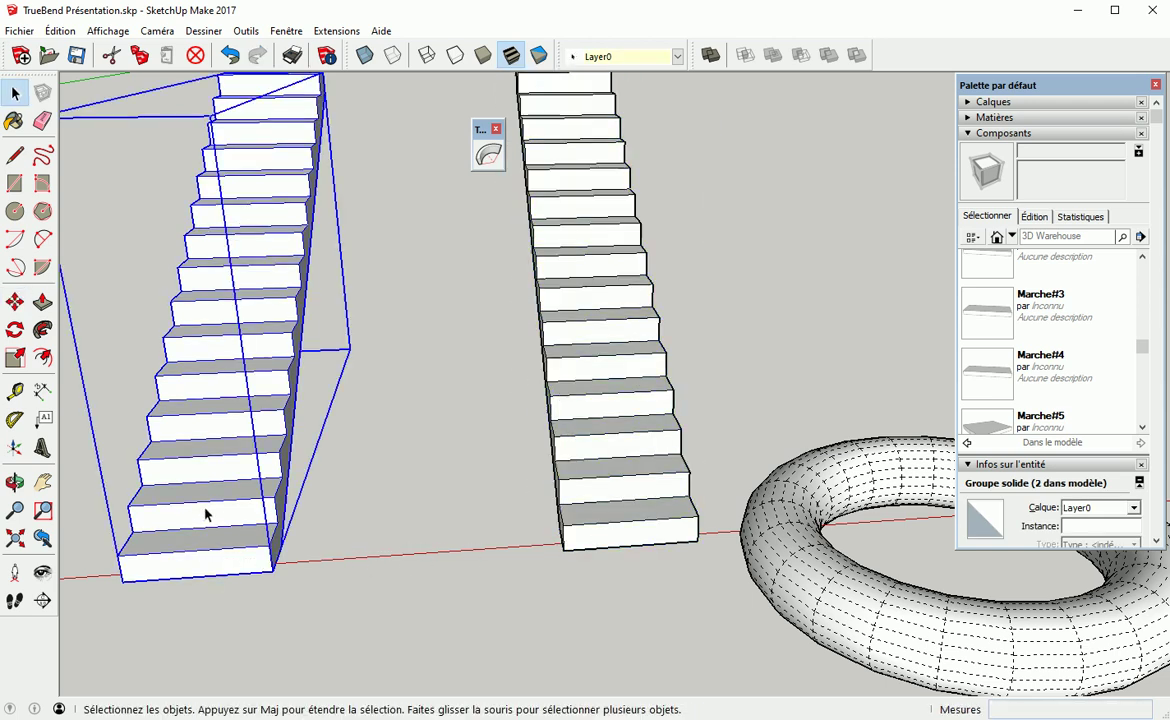
{"action": "left_click", "coordinate": [488, 154]}
{"action": "left_click", "coordinate": [186, 276]}
{"action": "left_click_drag", "start_coordinate": [188, 275], "coordinate": [225, 282]}
{"action": "key", "text": "Return"}
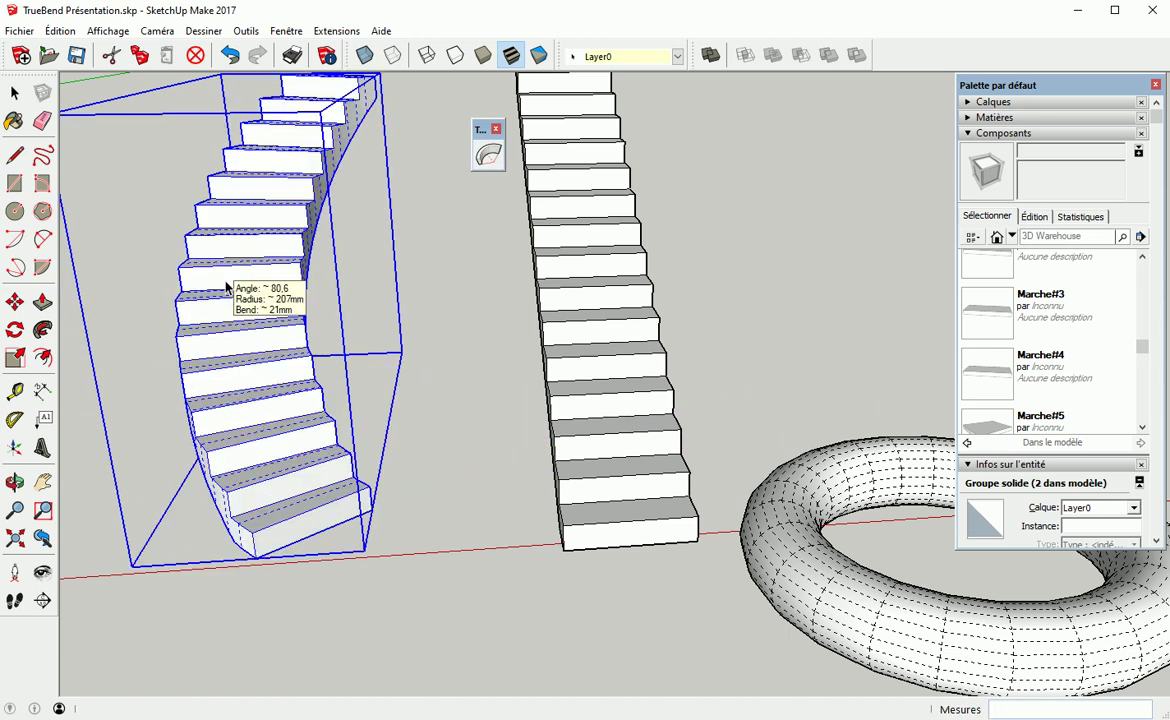
{"action": "key", "text": "space"}
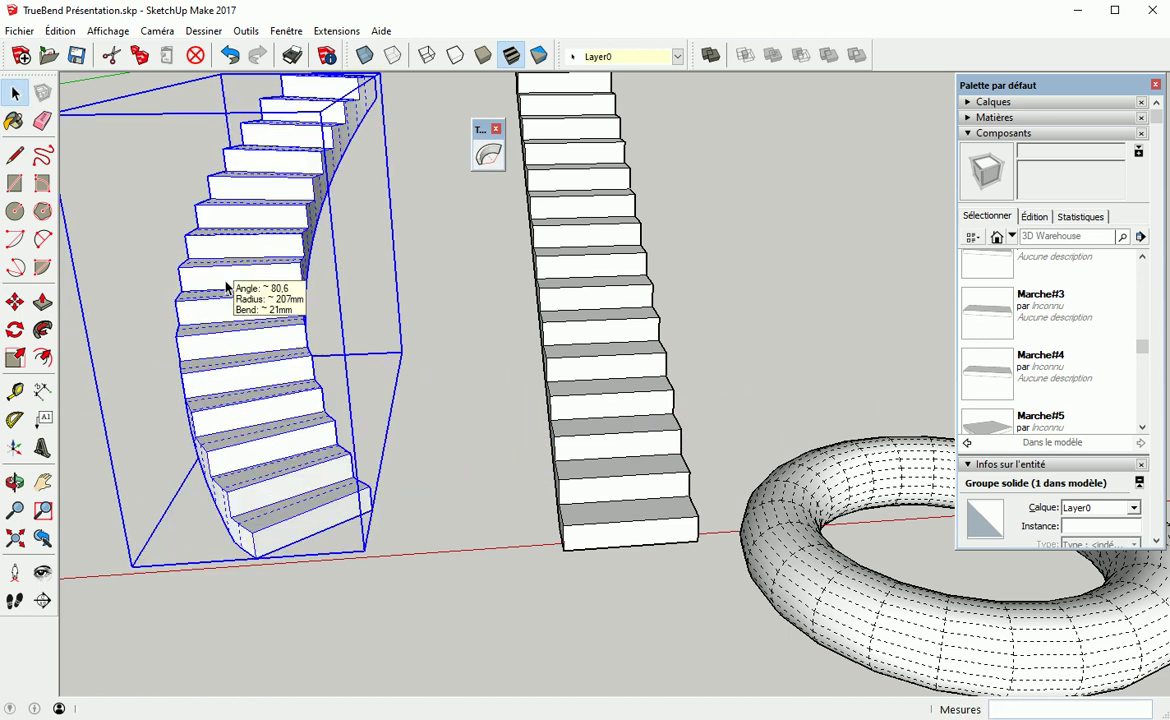
{"action": "left_click", "coordinate": [222, 587]}
{"action": "middle_click_drag", "start_coordinate": [222, 606], "coordinate": [298, 555]}
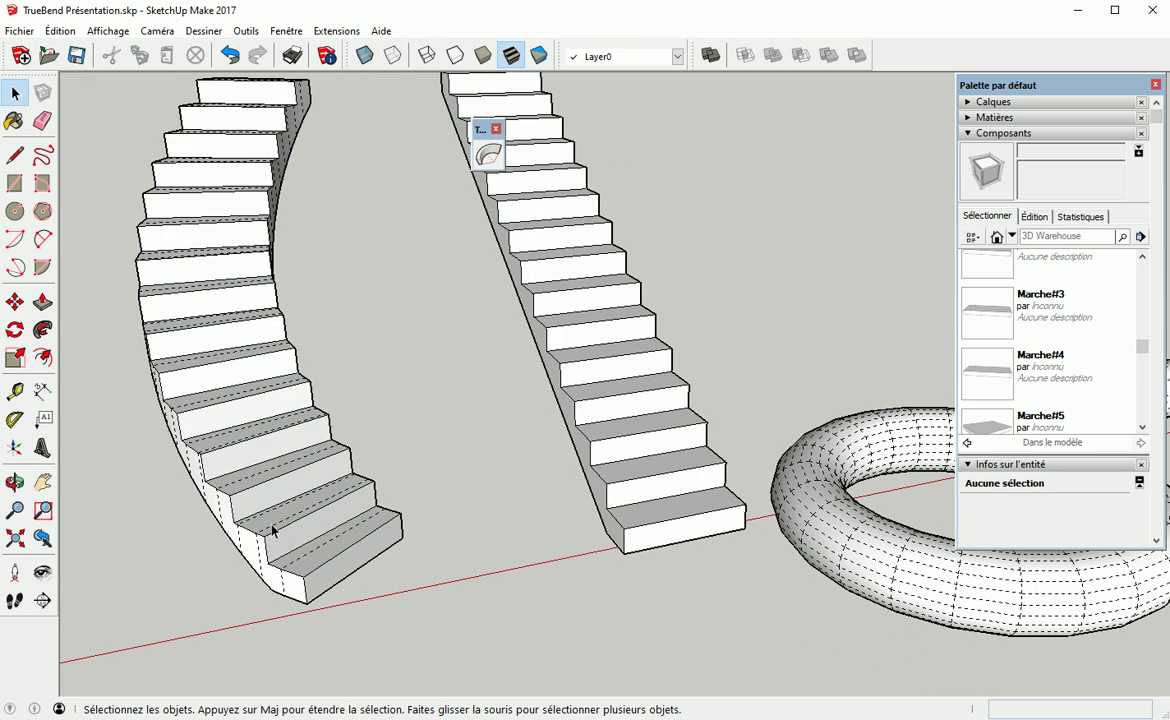
Try pulling up one segment of the second step's top face about 1 mm, and undo it
{"action": "double_click", "coordinate": [275, 532]}
{"action": "scroll", "coordinate": [276, 532], "scroll_direction": "up", "scroll_amount": 5}
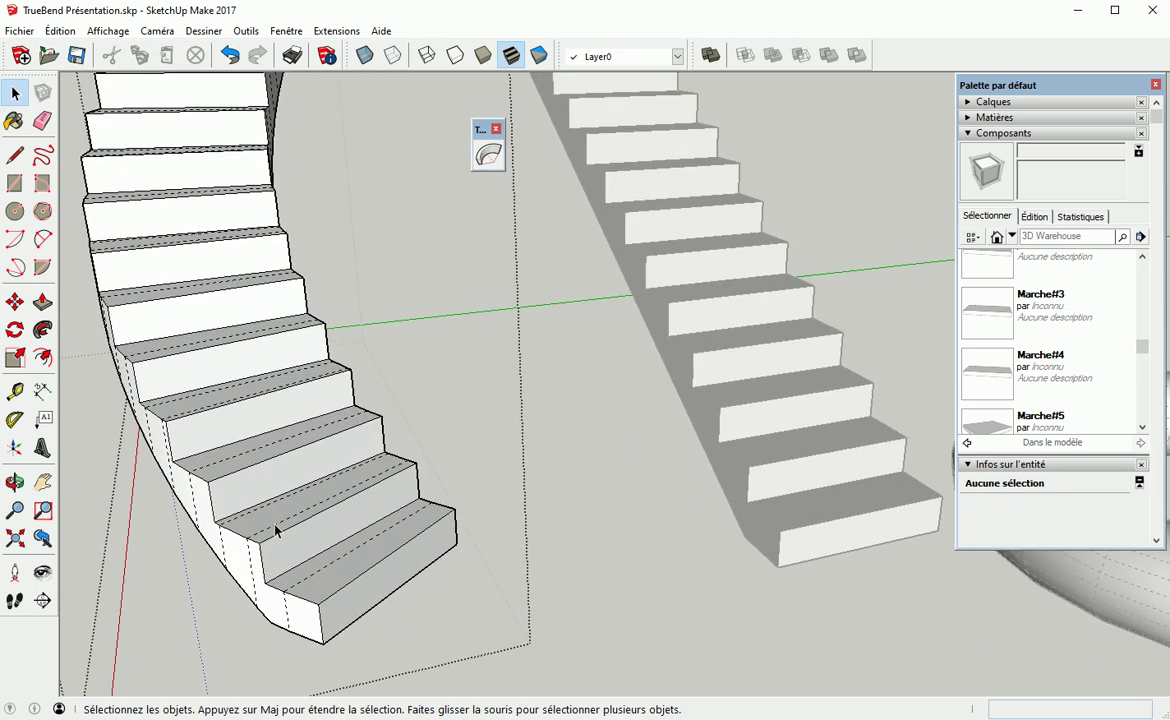
{"action": "key", "text": "p"}
{"action": "left_click", "coordinate": [270, 522]}
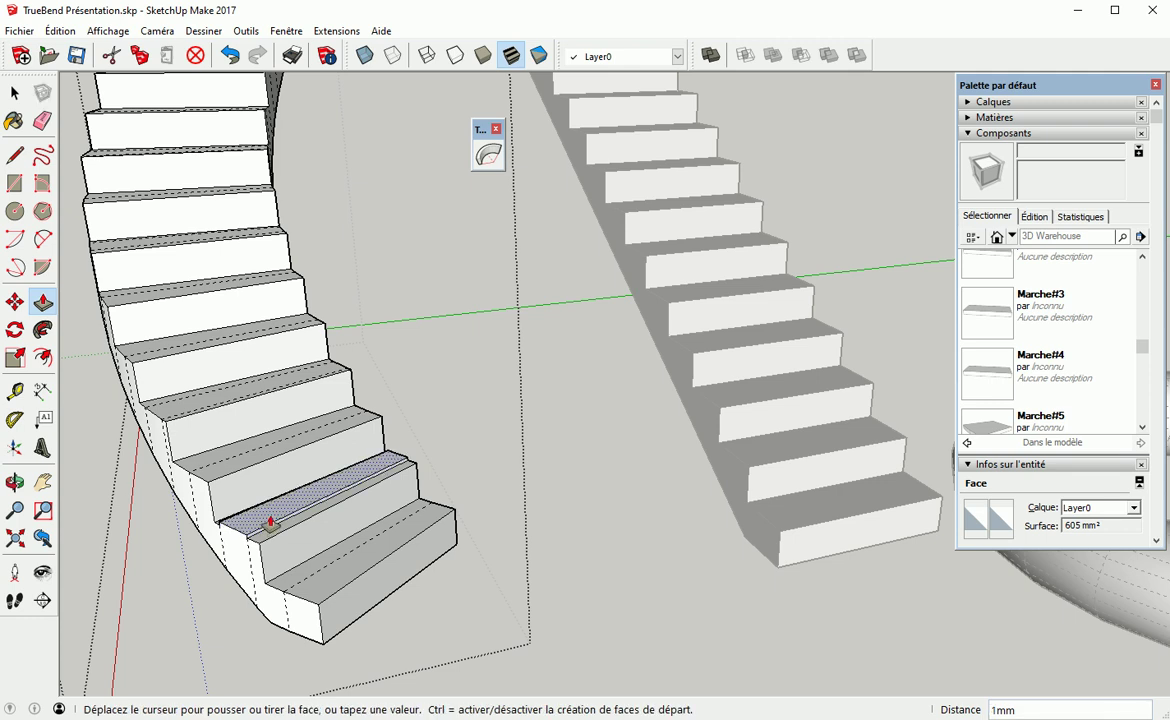
{"action": "left_click", "coordinate": [268, 521]}
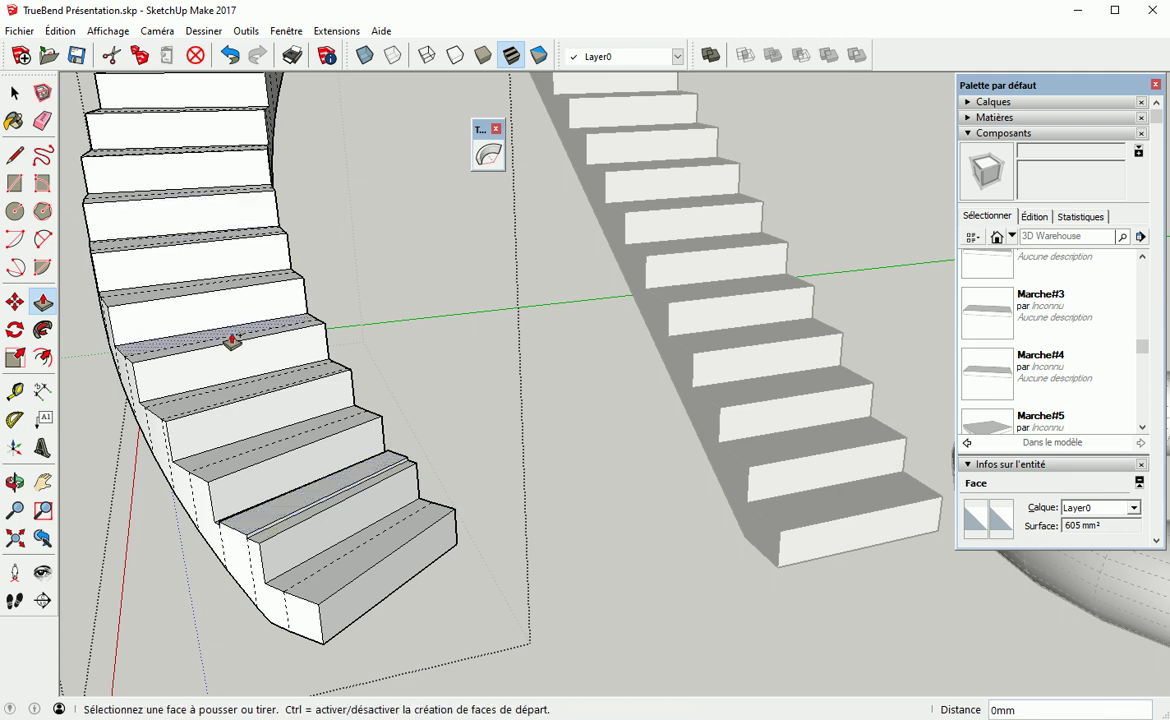
{"action": "key", "text": "ctrl+z"}
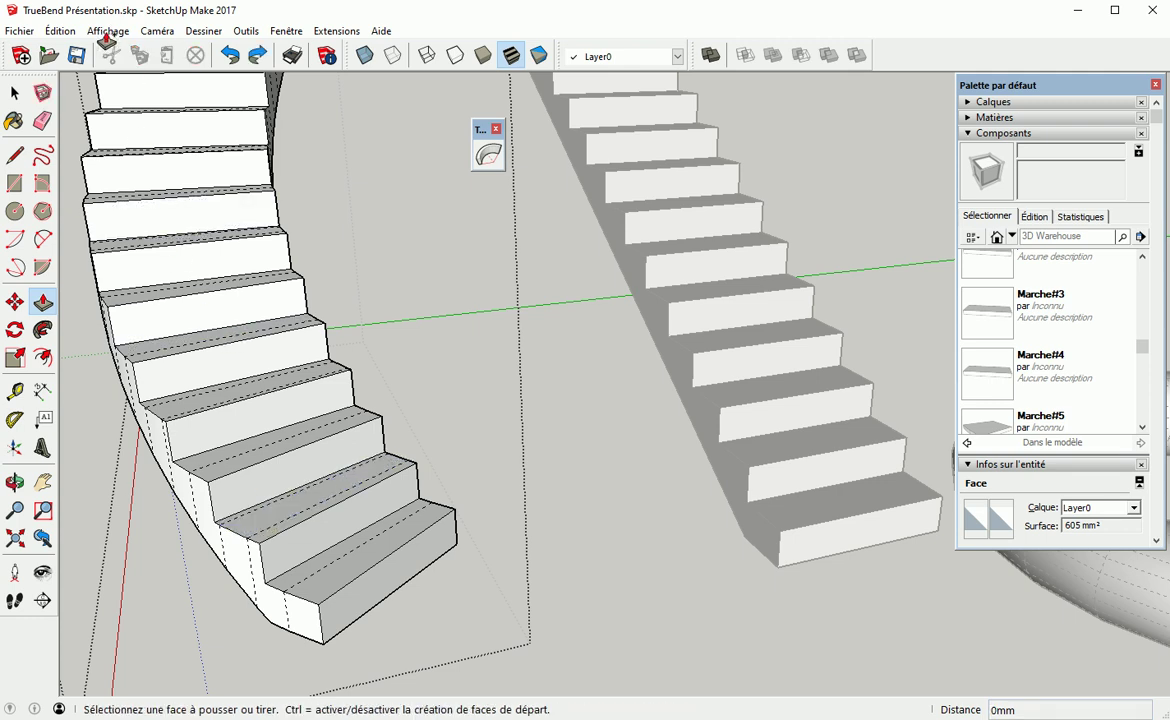
Turn off the display of hidden geometry to view the curved staircase without its segment edges
{"action": "left_click", "coordinate": [108, 33]}
{"action": "left_click", "coordinate": [125, 95]}
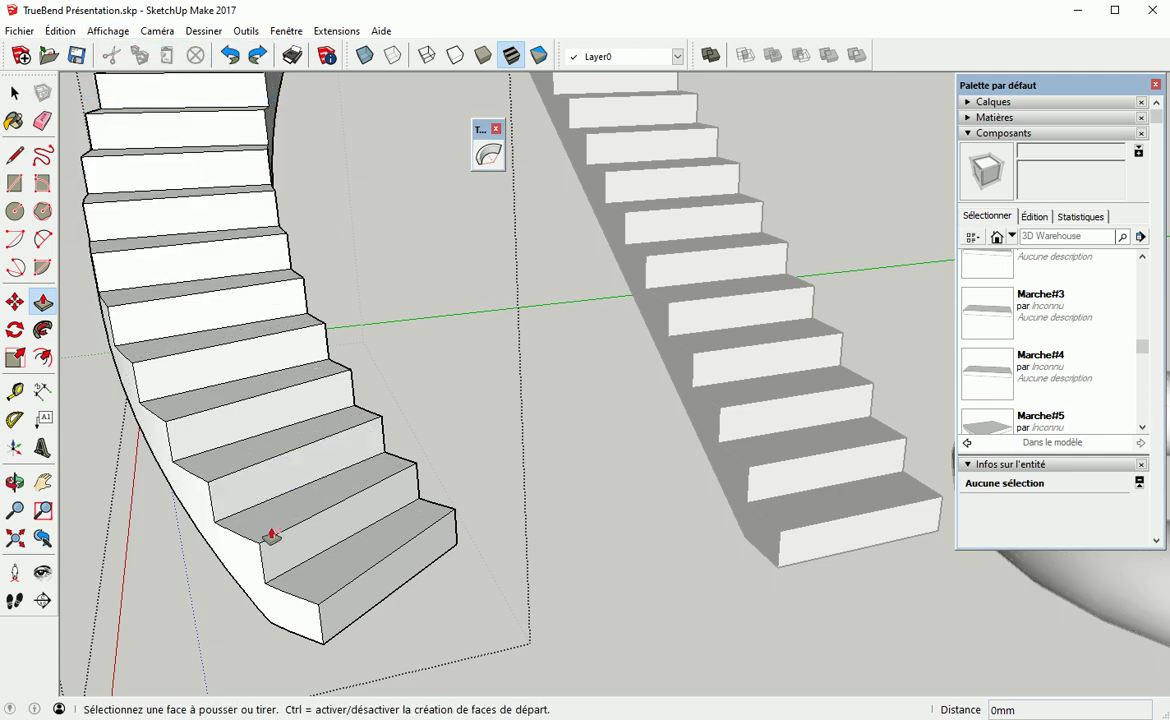
{"action": "scroll", "coordinate": [258, 527], "scroll_direction": "down", "scroll_amount": 3}
{"action": "scroll", "coordinate": [254, 527], "scroll_direction": "down", "scroll_amount": 2}
{"action": "middle_click_drag", "start_coordinate": [242, 484], "coordinate": [366, 490]}
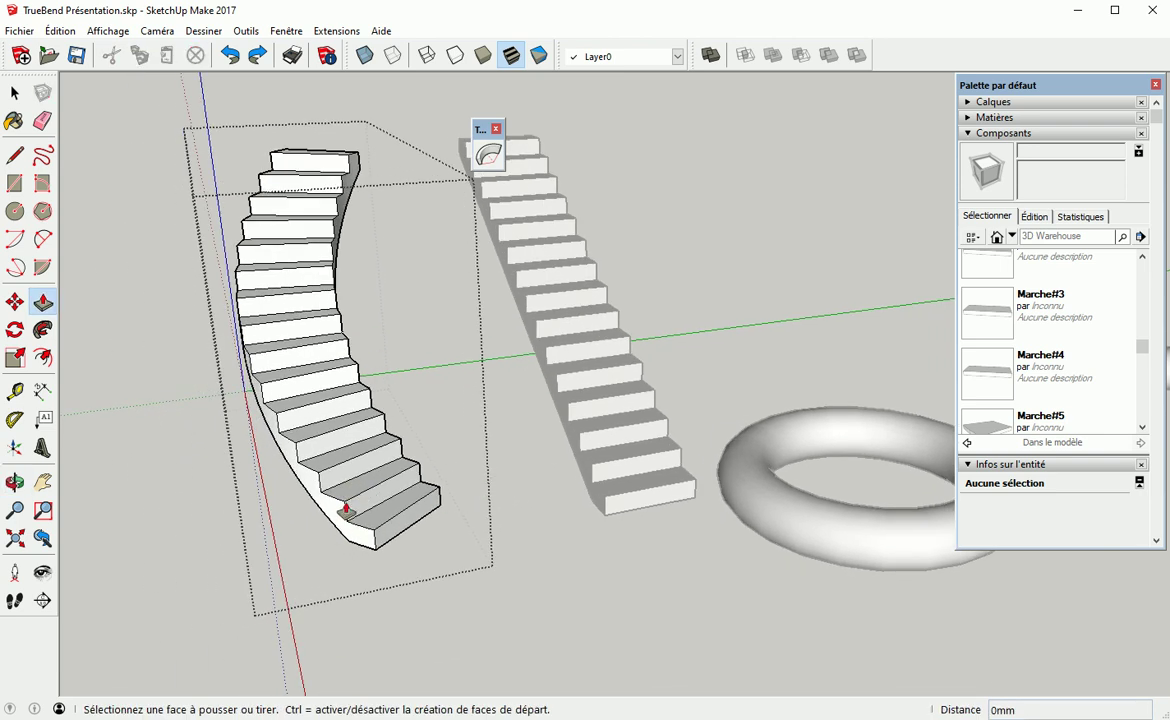
Leave the solid staircase group and model a thin rectangular slab tread on the red axis between the floating-tread and solid curved staircases
{"action": "key", "text": "space"}
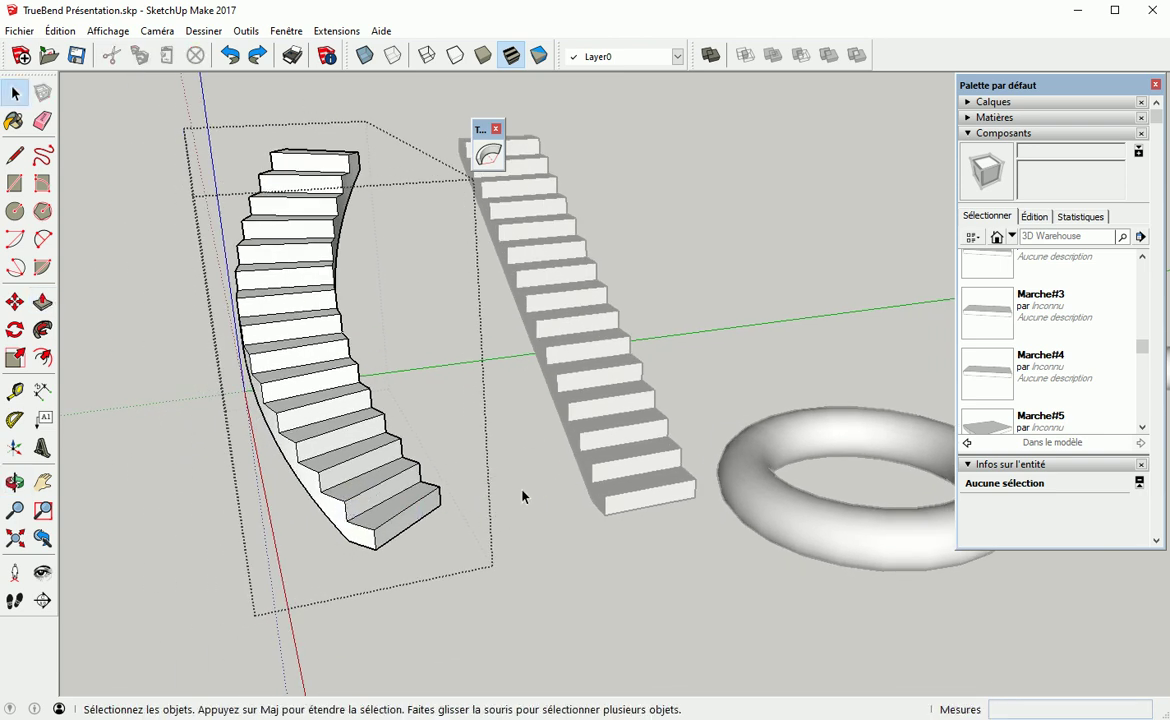
{"action": "left_click", "coordinate": [522, 496]}
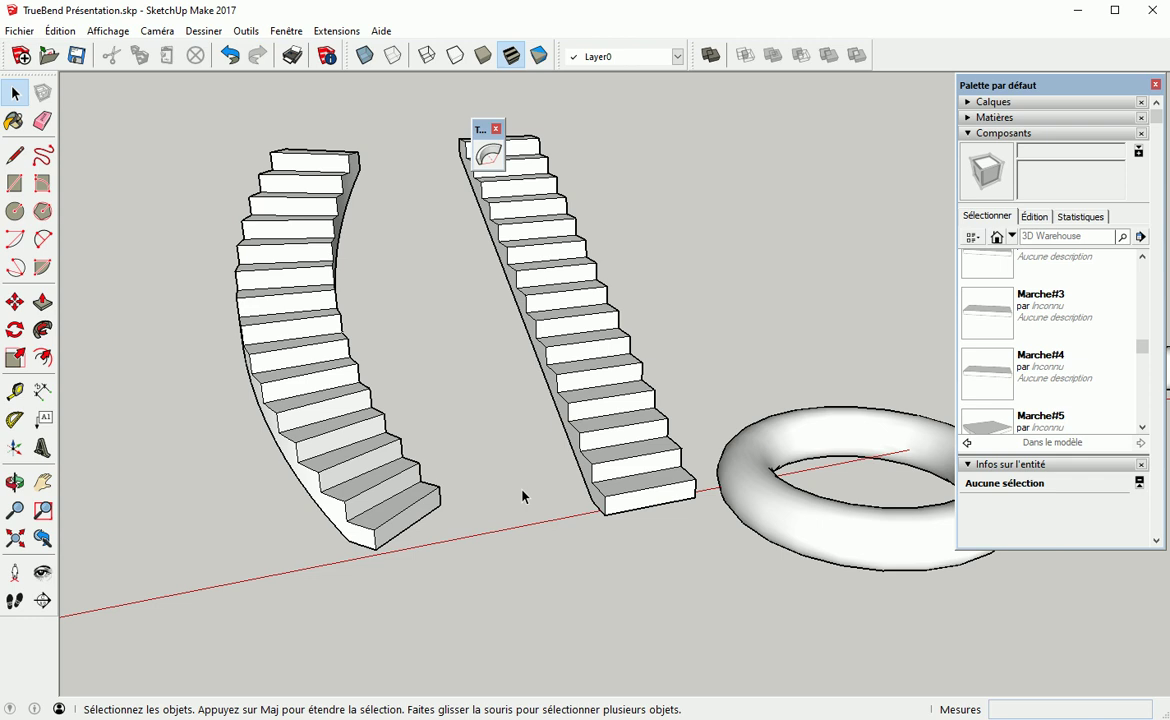
{"action": "middle_click_drag", "start_coordinate": [152, 570], "coordinate": [350, 532]}
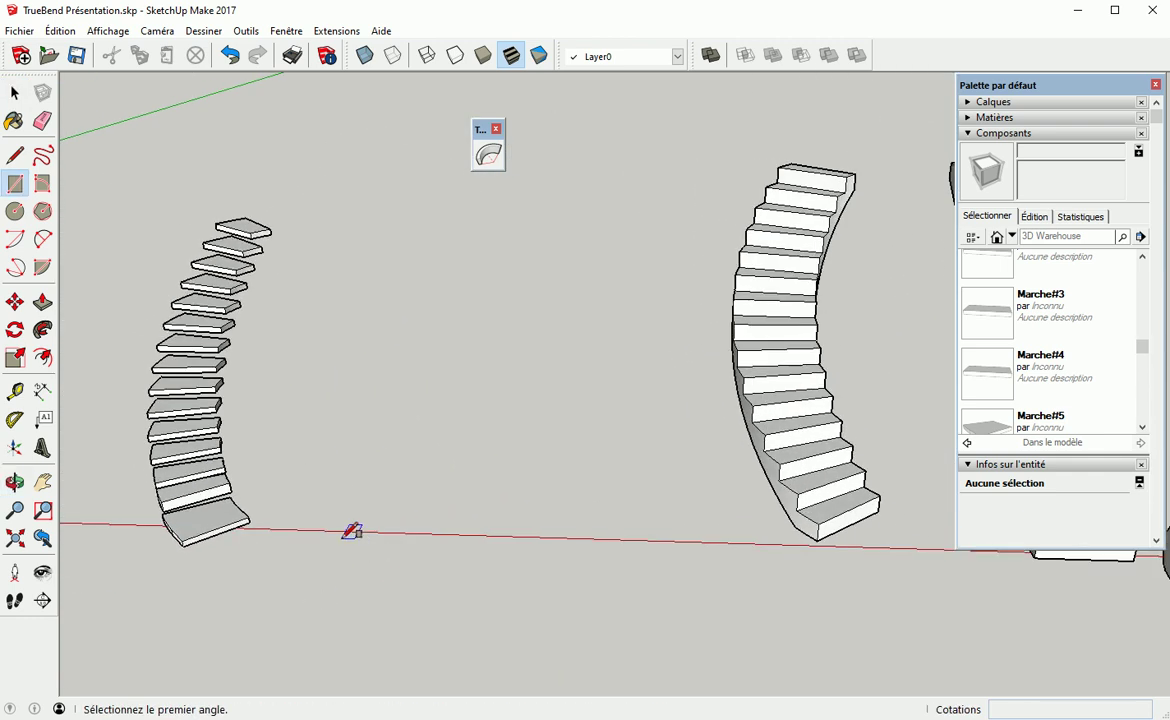
{"action": "left_click", "coordinate": [343, 537]}
{"action": "left_click", "coordinate": [441, 515]}
{"action": "key", "text": "p"}
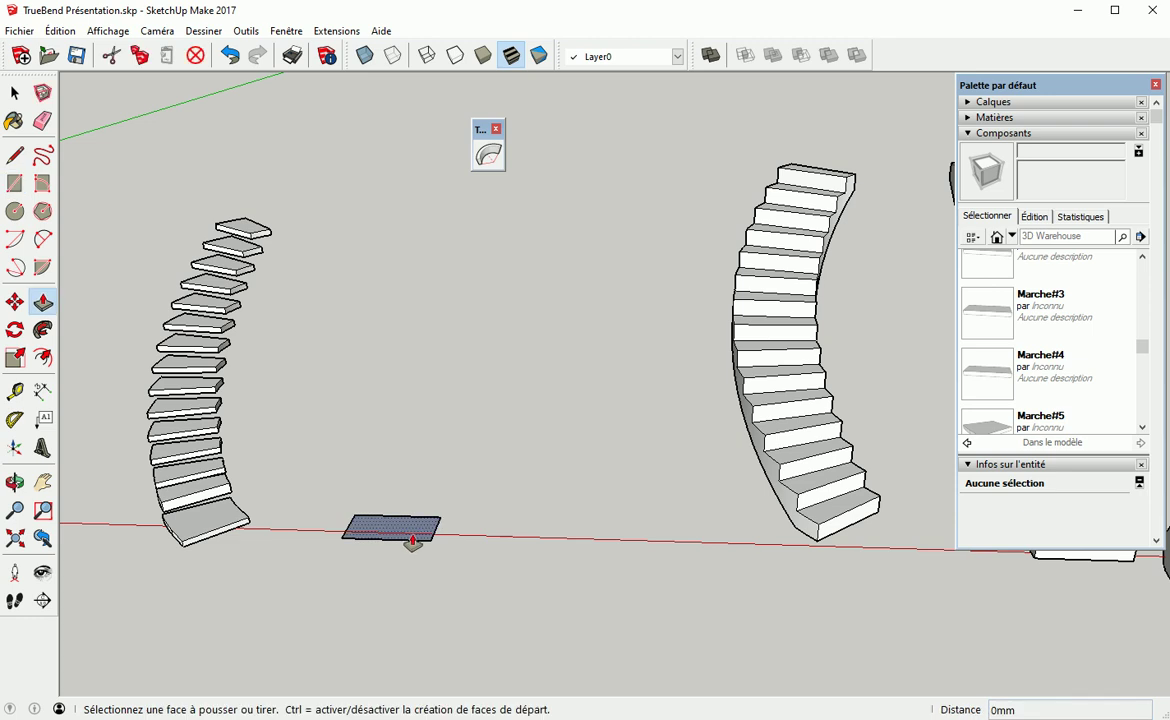
{"action": "left_click", "coordinate": [408, 530]}
{"action": "left_click", "coordinate": [415, 535]}
{"action": "key", "text": "space"}
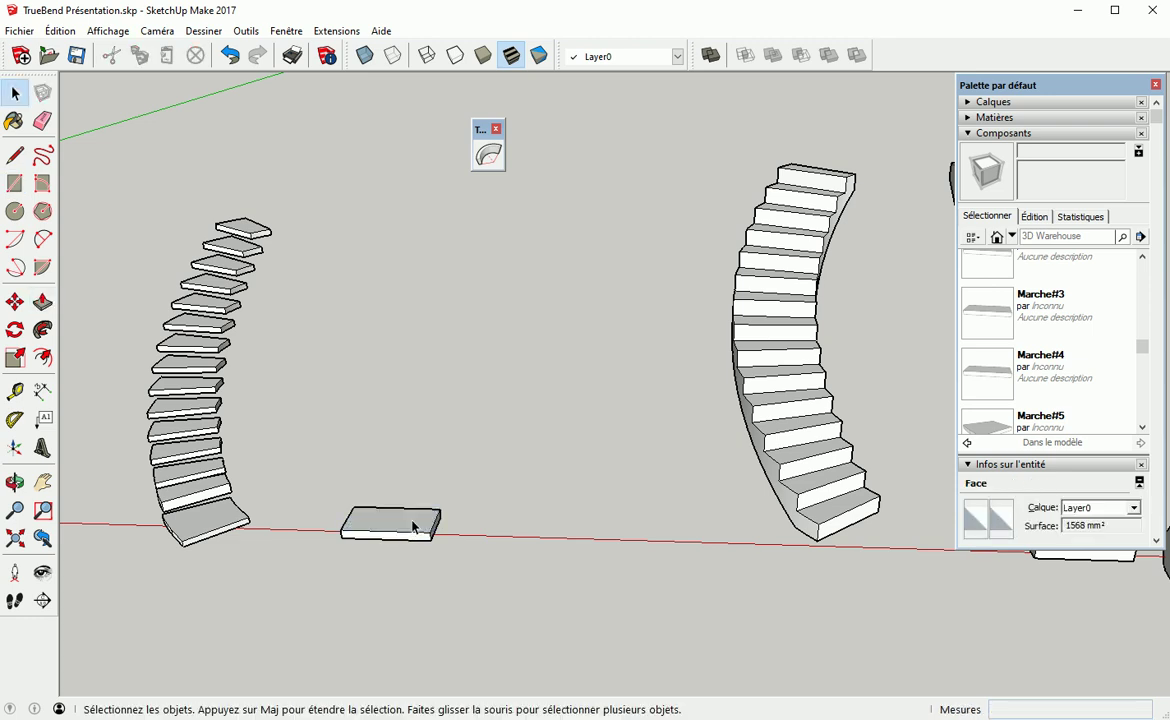
{"action": "left_click", "coordinate": [450, 525]}
Draw a vertical helper line about 13 mm long upward from the midpoint of the slab's upper end edge
{"action": "middle_click_drag", "start_coordinate": [450, 525], "coordinate": [395, 513]}
{"action": "scroll", "coordinate": [395, 513], "scroll_direction": "up", "scroll_amount": 5}
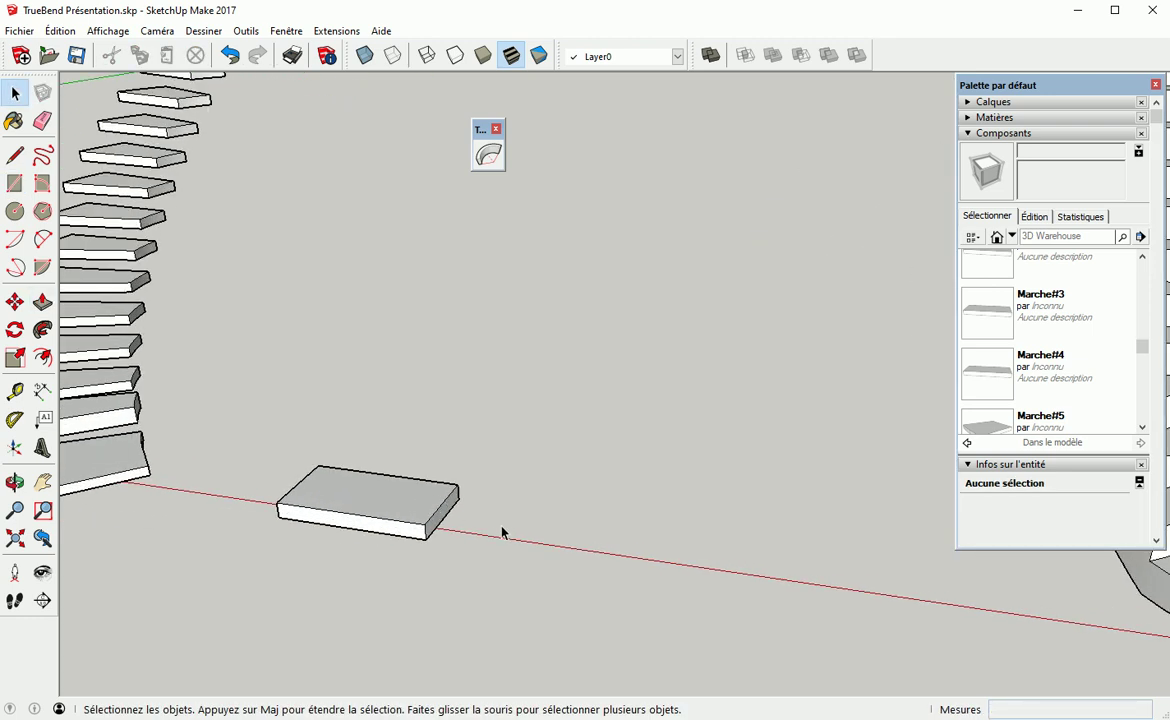
{"action": "key", "text": "l"}
{"action": "left_click", "coordinate": [441, 503]}
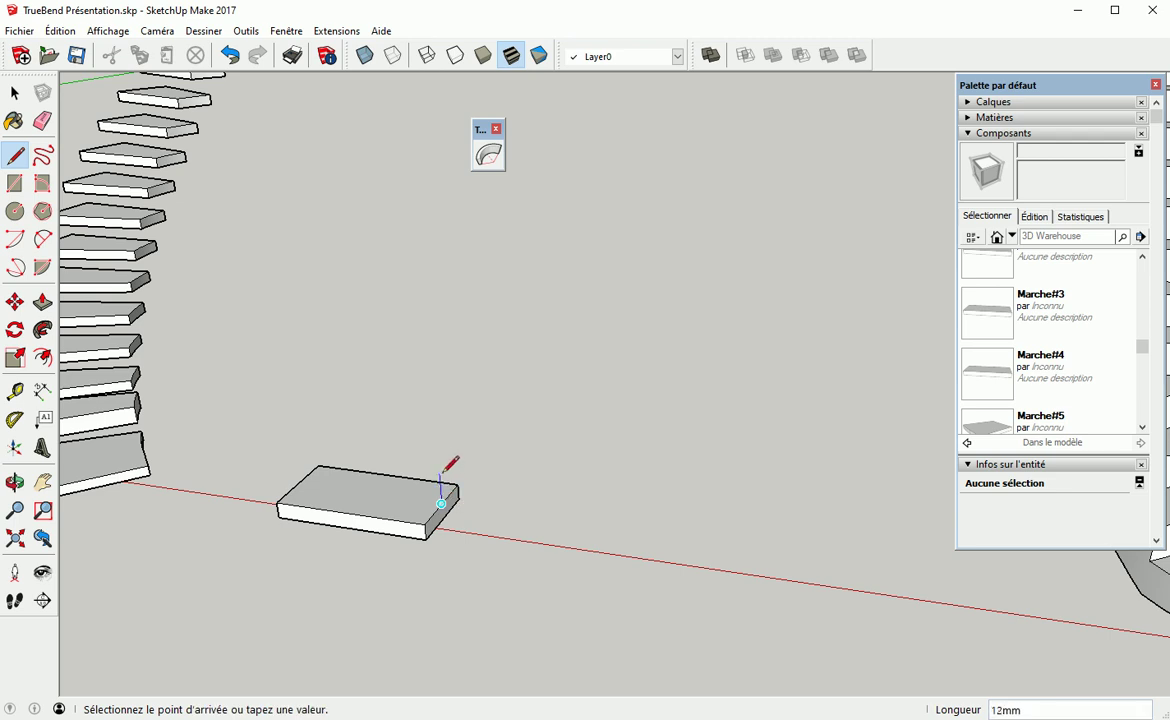
{"action": "left_click", "coordinate": [439, 469]}
{"action": "key", "text": "space"}
Copy the slab from its lower front corner to the top of the helper line and repeat the copy 10 times
{"action": "triple_click", "coordinate": [413, 500]}
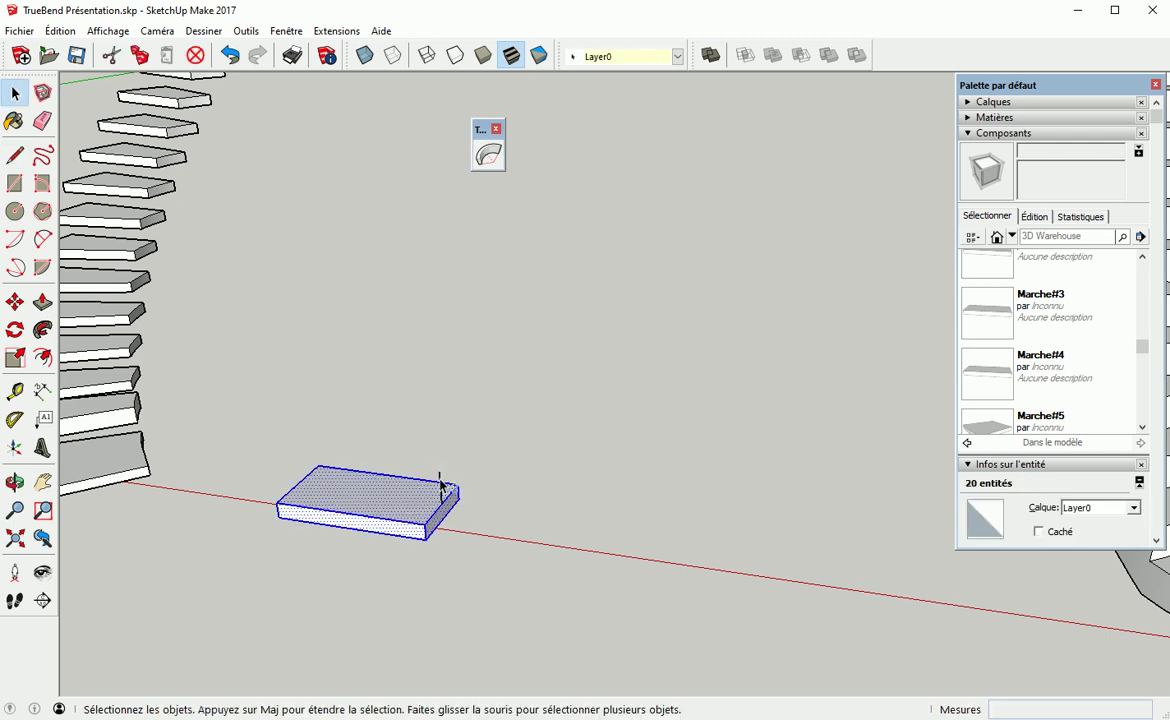
{"action": "key", "text": "m"}
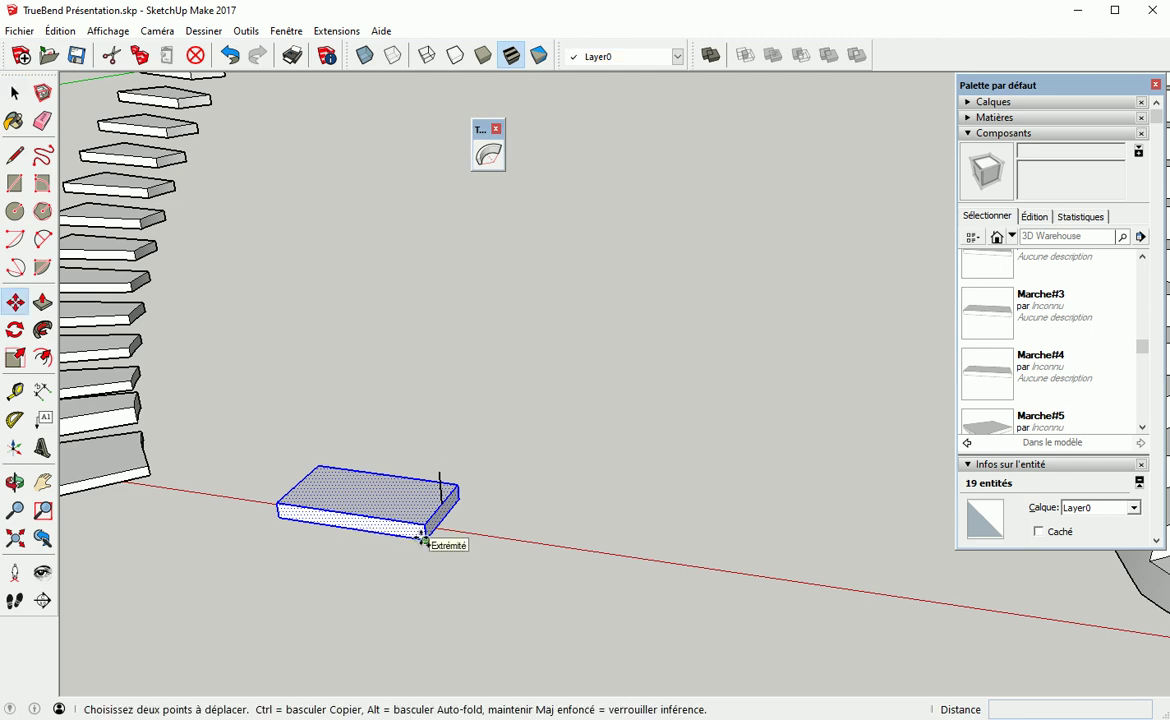
{"action": "key", "text": "ctrl"}
{"action": "left_click", "coordinate": [425, 540]}
{"action": "left_click", "coordinate": [441, 472]}
{"action": "type", "text": "*10"}
{"action": "key", "text": "Return"}
{"action": "key", "text": "space"}
Delete the vertical helper line and group the whole flight of stepped slabs
{"action": "left_click", "coordinate": [486, 493]}
{"action": "left_click", "coordinate": [457, 517]}
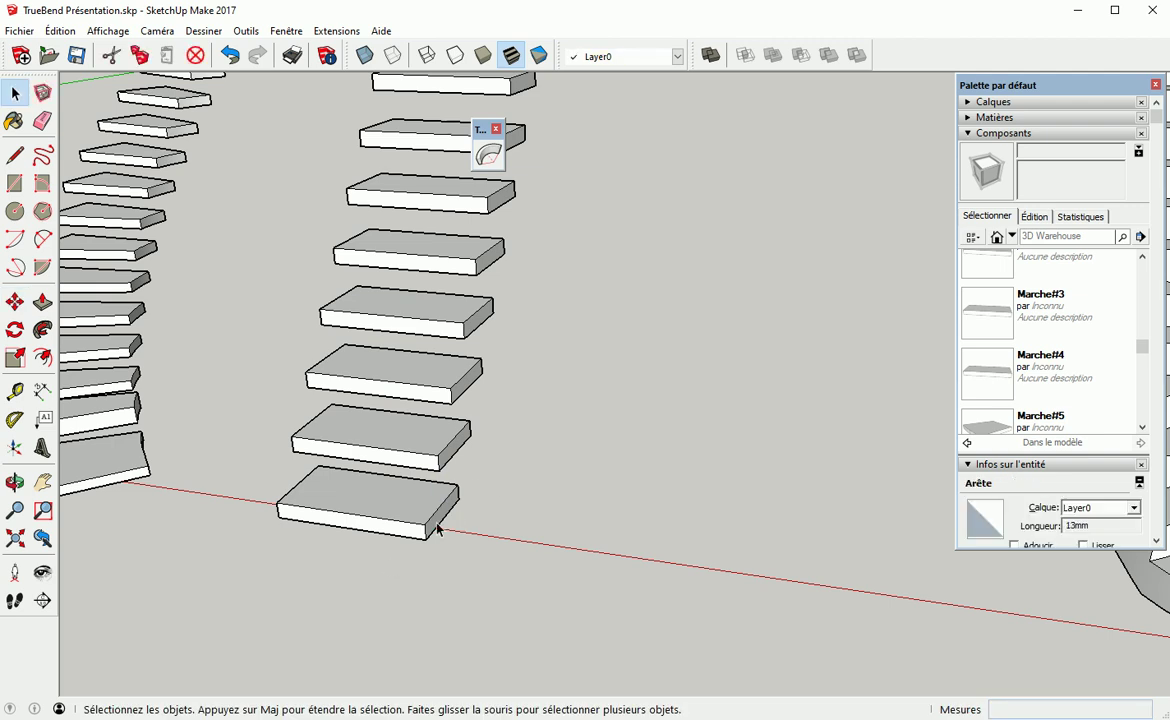
{"action": "key", "text": "Delete"}
{"action": "scroll", "coordinate": [366, 428], "scroll_direction": "down", "scroll_amount": 6}
{"action": "middle_click_drag", "start_coordinate": [367, 434], "coordinate": [588, 522], "text": "shift"}
{"action": "left_click_drag", "start_coordinate": [360, 122], "coordinate": [622, 645]}
{"action": "right_click", "coordinate": [462, 140]}
{"action": "left_click", "coordinate": [533, 290]}
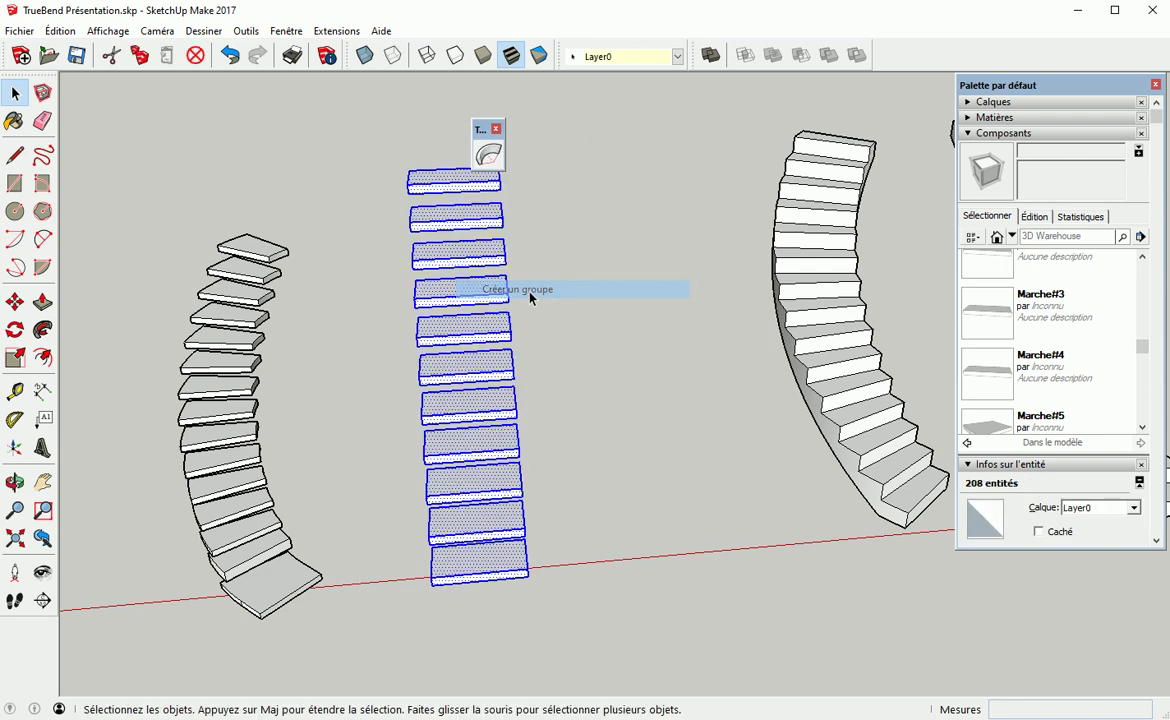
Inside the slab group, reposition the axes beside the treads, with the red axis running along the direction of the flight
{"action": "double_click", "coordinate": [499, 367]}
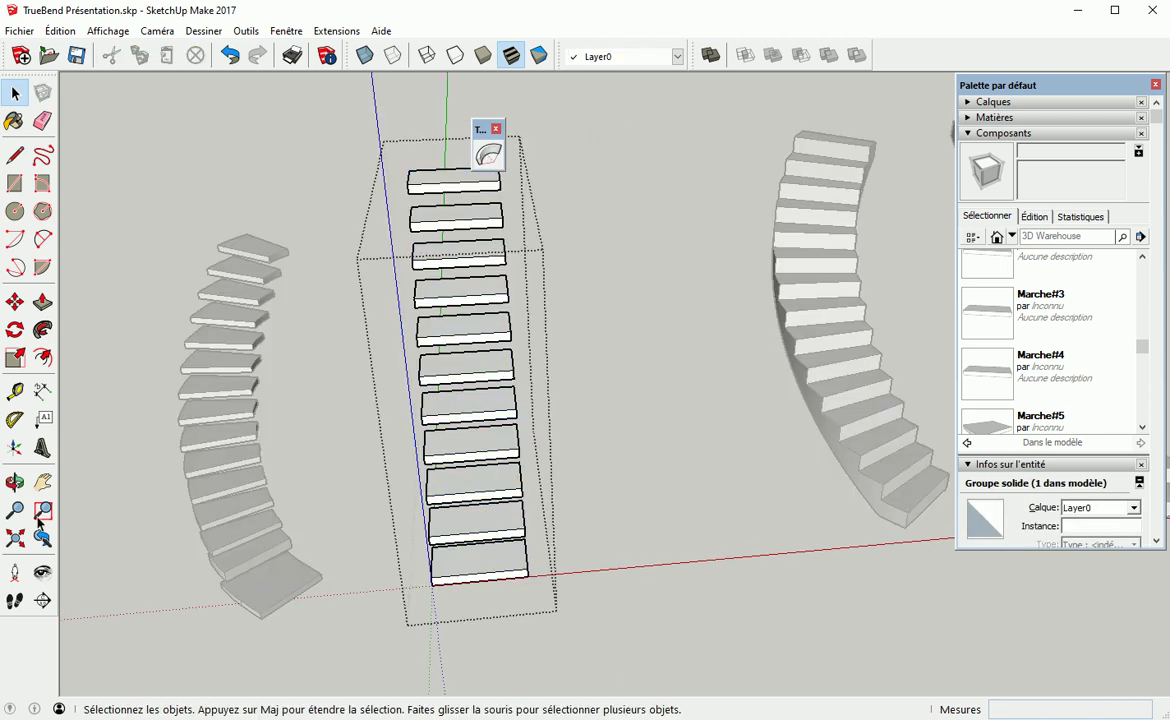
{"action": "left_click", "coordinate": [14, 448]}
{"action": "left_click", "coordinate": [650, 406]}
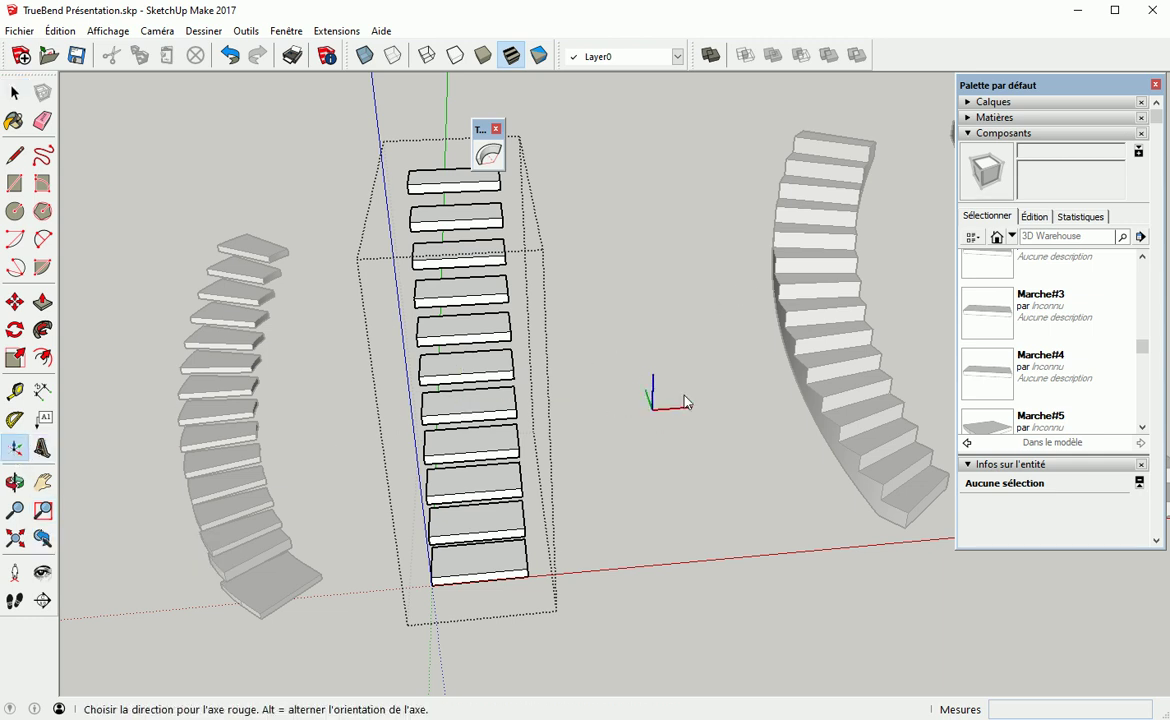
{"action": "left_click", "coordinate": [628, 338]}
{"action": "left_click", "coordinate": [631, 340]}
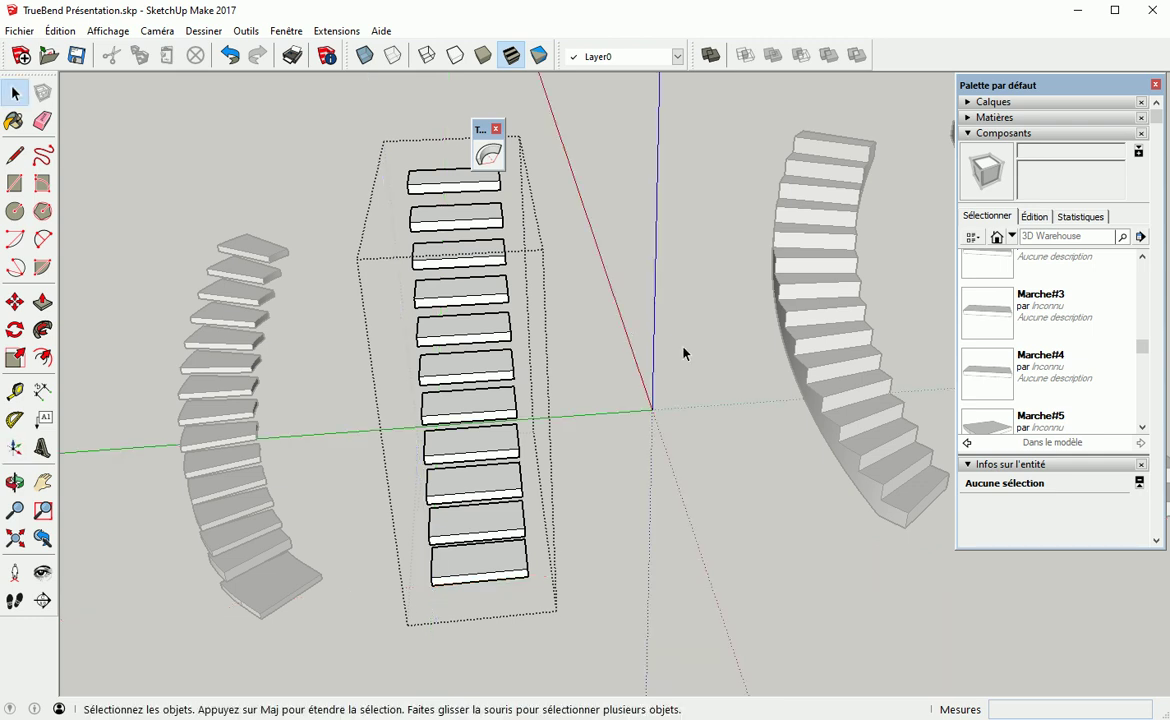
Bend the slab staircase group about 102.8° with TrueBend, using 11 segments
{"action": "left_click", "coordinate": [468, 372]}
{"action": "left_click", "coordinate": [488, 154]}
{"action": "left_click_drag", "start_coordinate": [553, 367], "coordinate": [502, 478]}
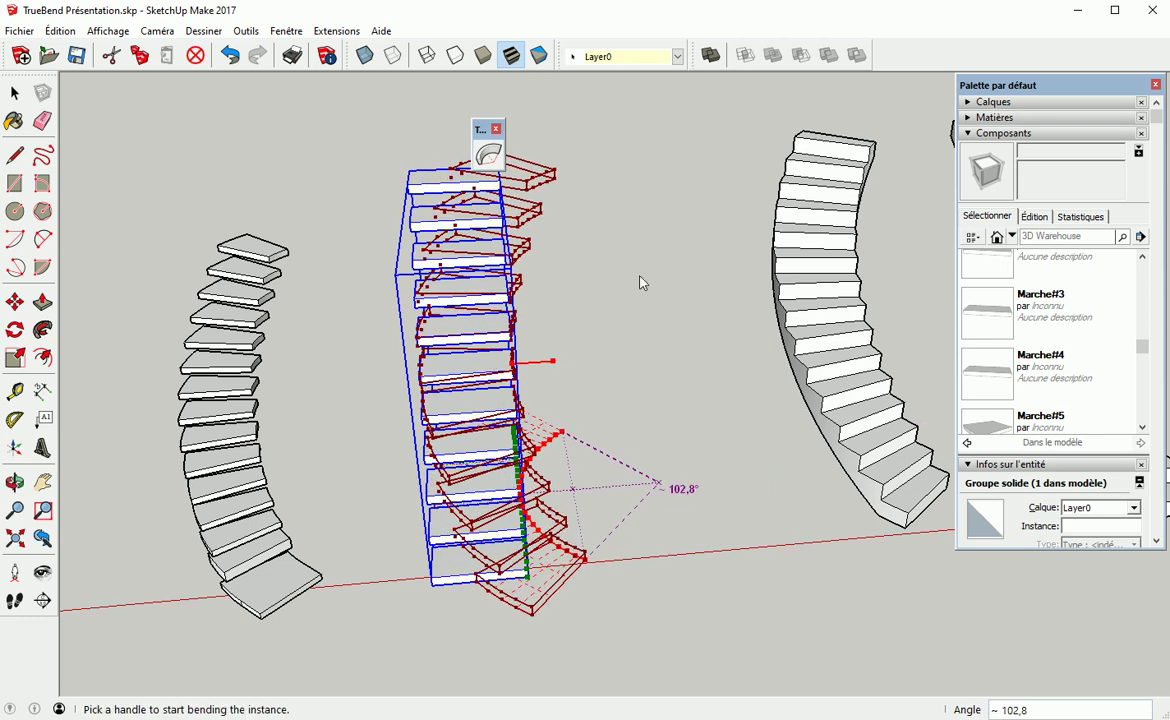
{"action": "type", "text": "11s"}
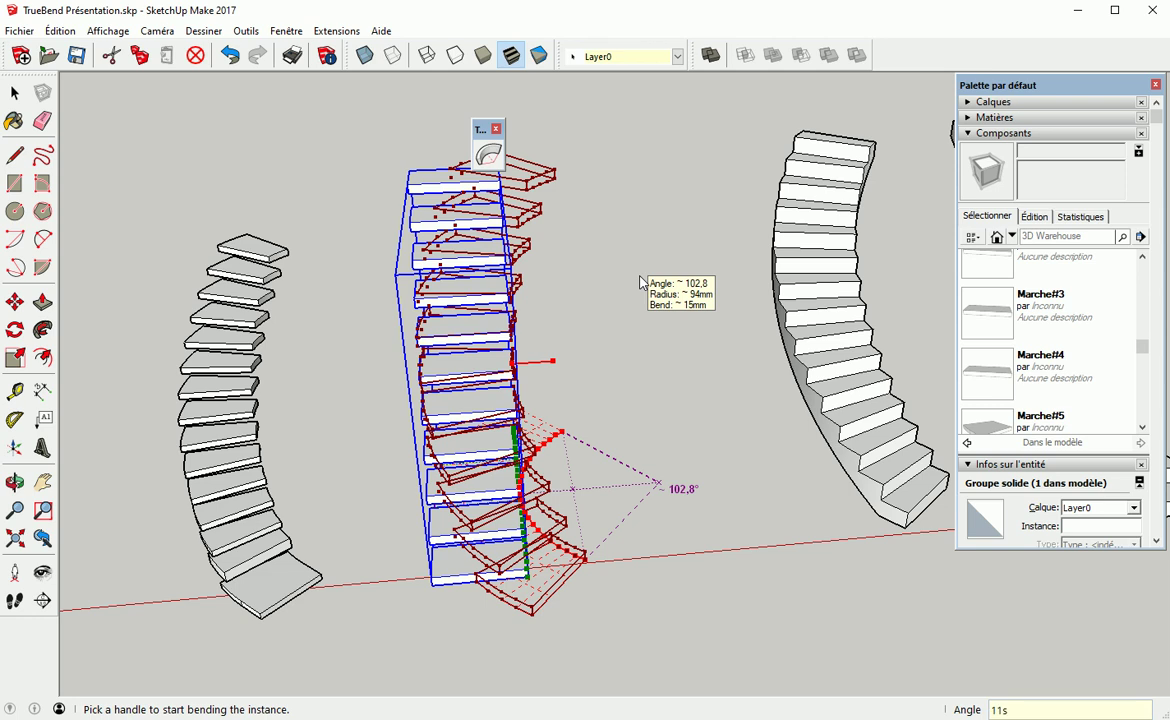
{"action": "key", "text": "Return"}
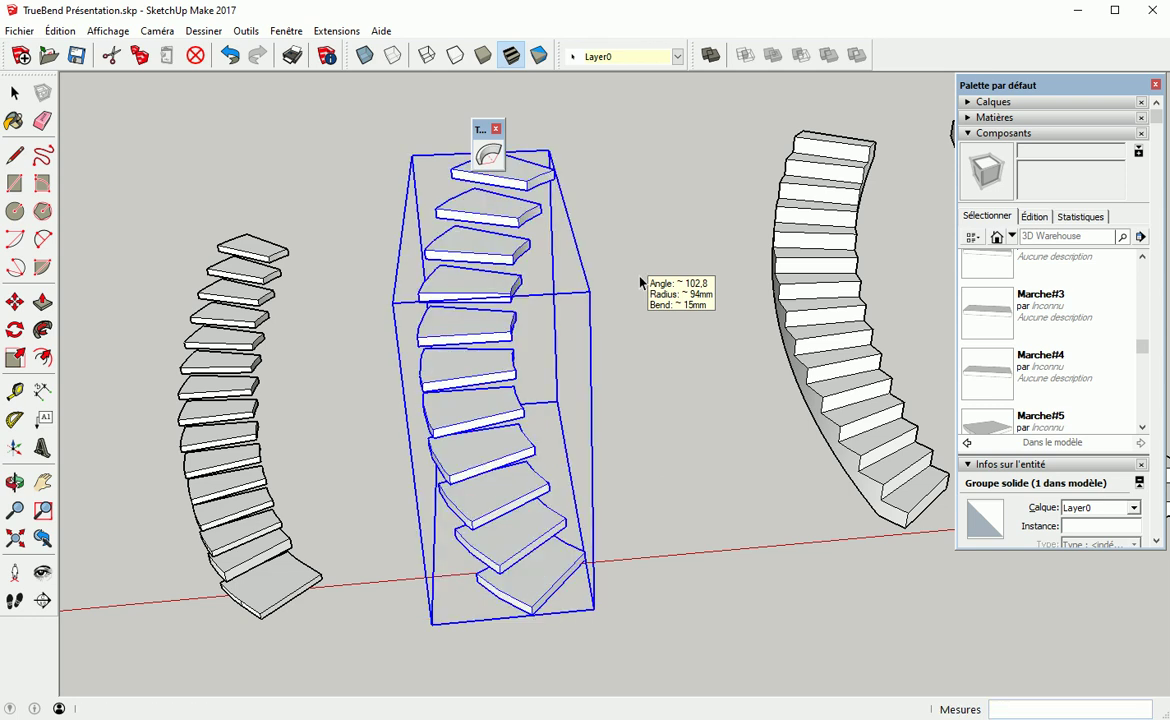
{"action": "key", "text": "Escape"}
Open the bent slab staircase and inspect the treads' curved top faces with selection and Push/Pull
{"action": "double_click", "coordinate": [545, 592]}
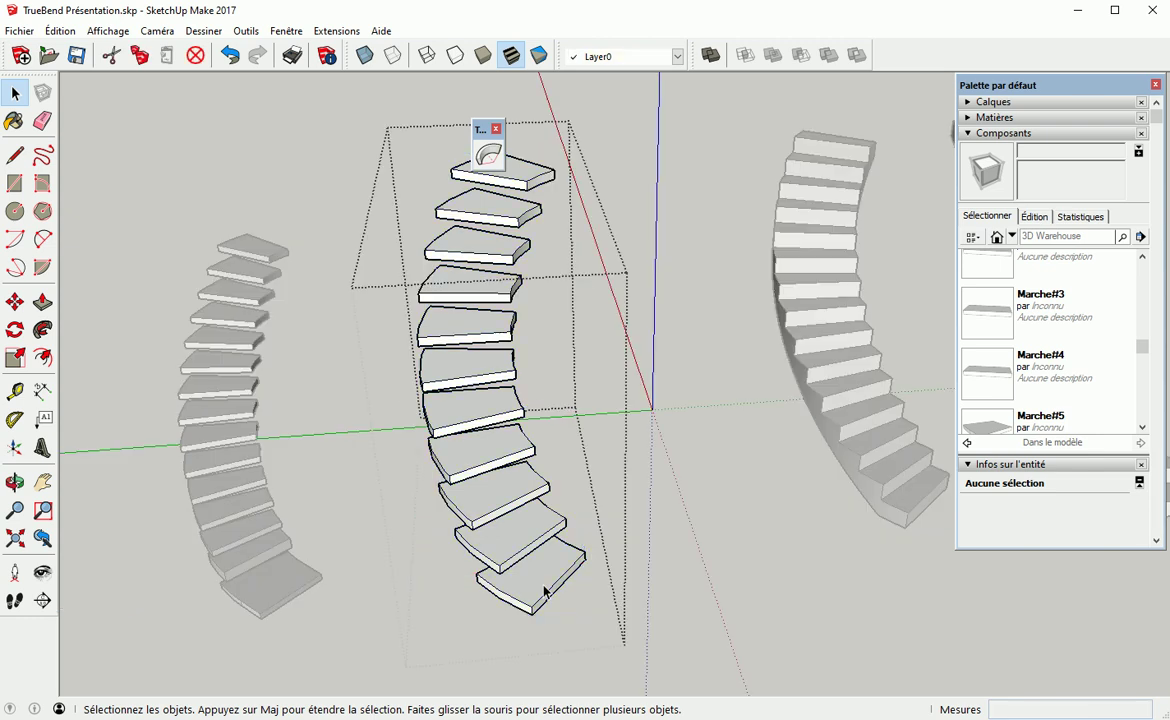
{"action": "left_click", "coordinate": [545, 592]}
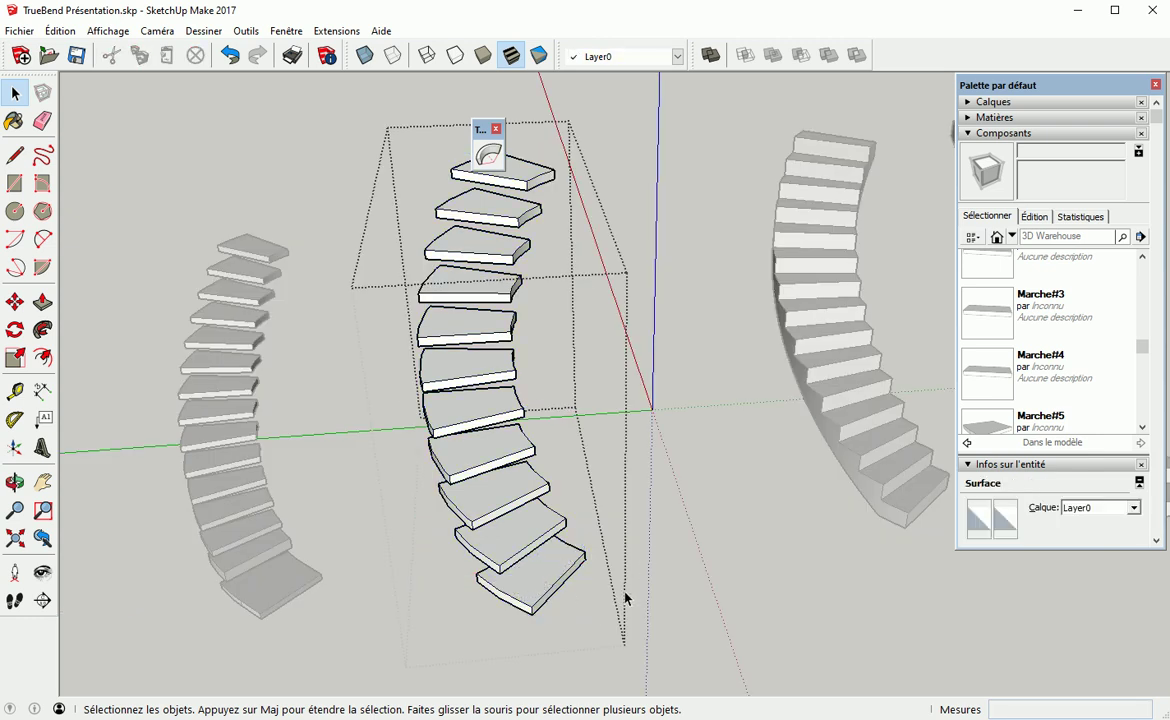
{"action": "key", "text": "p"}
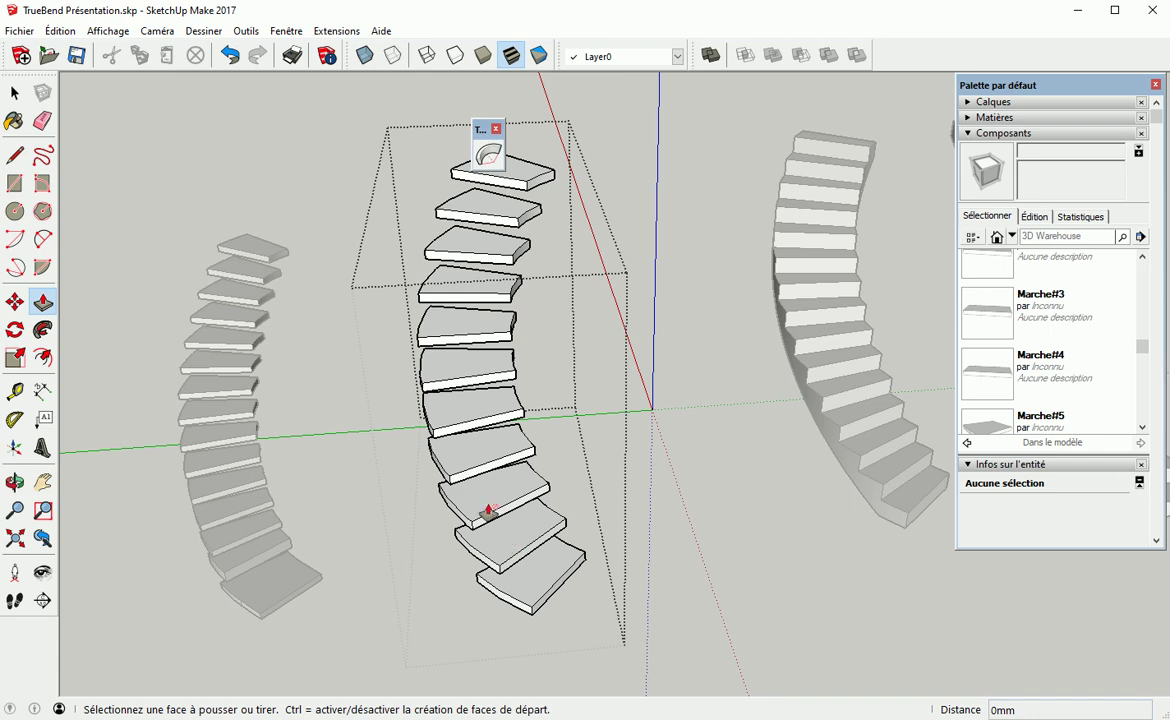
{"action": "key", "text": "space"}
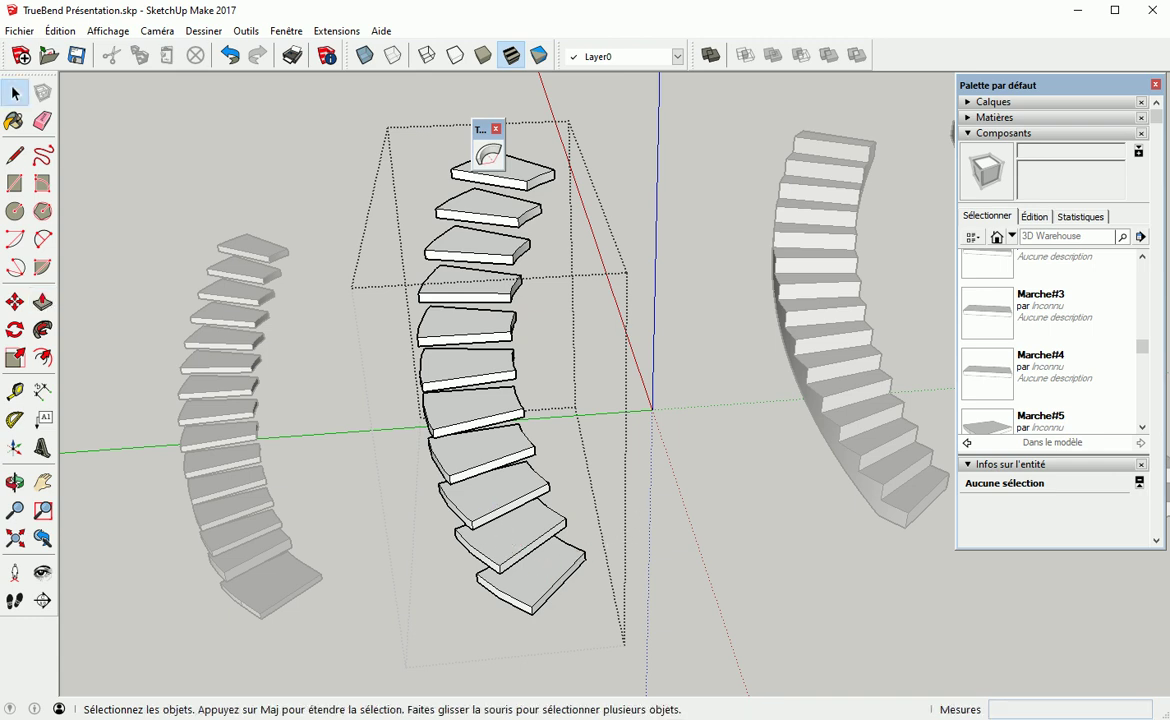
Temporarily display hidden geometry to compare the segment edges on the bent slab treads and the solid curved staircase
{"action": "left_click", "coordinate": [108, 31]}
{"action": "left_click", "coordinate": [133, 92]}
{"action": "middle_click_drag", "start_coordinate": [393, 537], "coordinate": [707, 405]}
{"action": "scroll", "coordinate": [708, 502], "scroll_direction": "up", "scroll_amount": 3}
{"action": "scroll", "coordinate": [707, 502], "scroll_direction": "up", "scroll_amount": 1}
{"action": "middle_click_drag", "start_coordinate": [735, 513], "coordinate": [555, 535]}
{"action": "scroll", "coordinate": [535, 533], "scroll_direction": "up", "scroll_amount": 1}
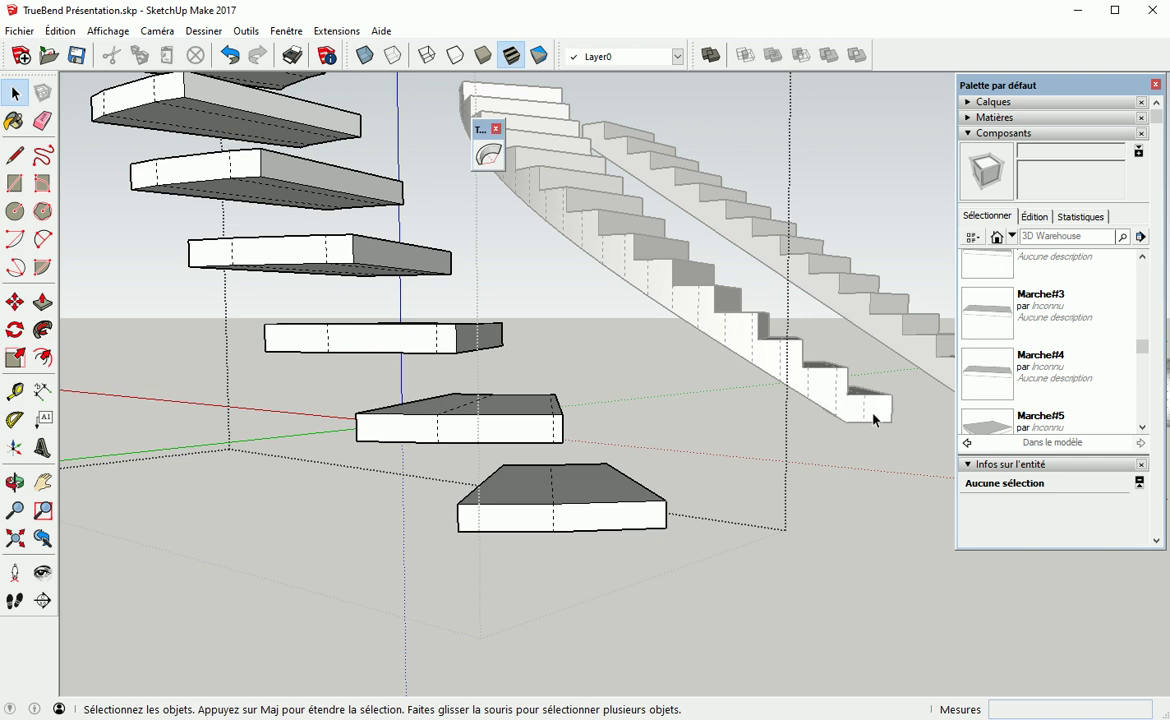
{"action": "middle_click_drag", "start_coordinate": [822, 463], "coordinate": [733, 492]}
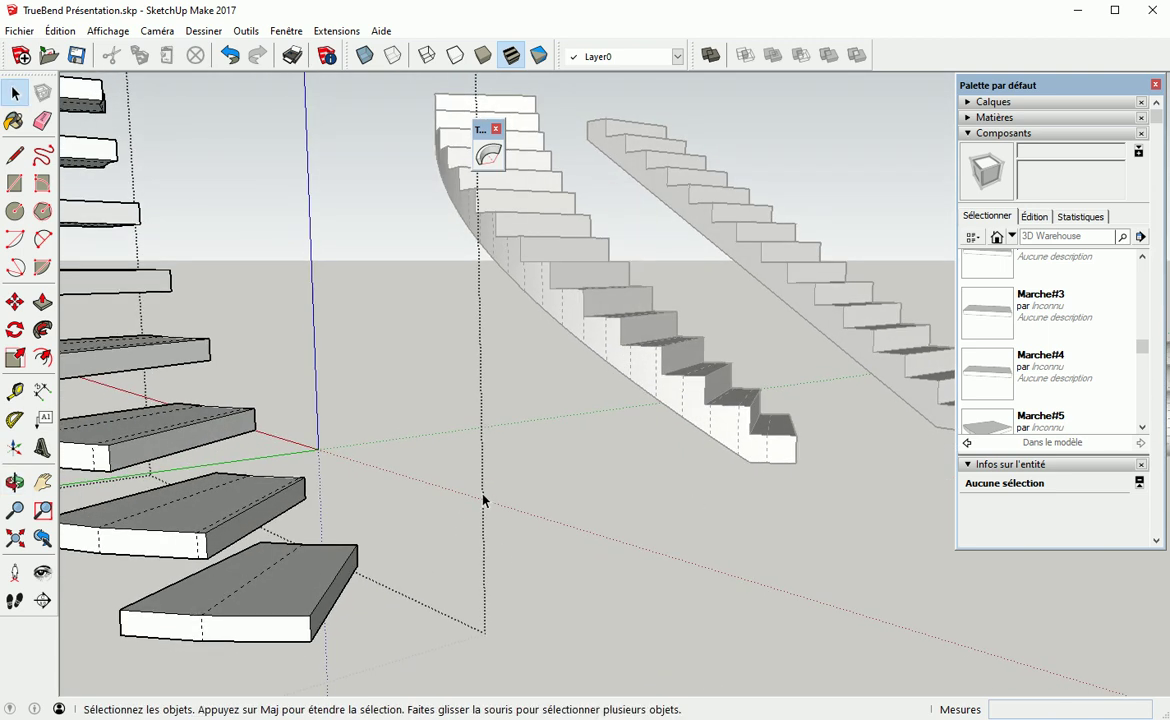
{"action": "scroll", "coordinate": [455, 500], "scroll_direction": "down", "scroll_amount": 3}
{"action": "scroll", "coordinate": [556, 504], "scroll_direction": "down", "scroll_amount": 1}
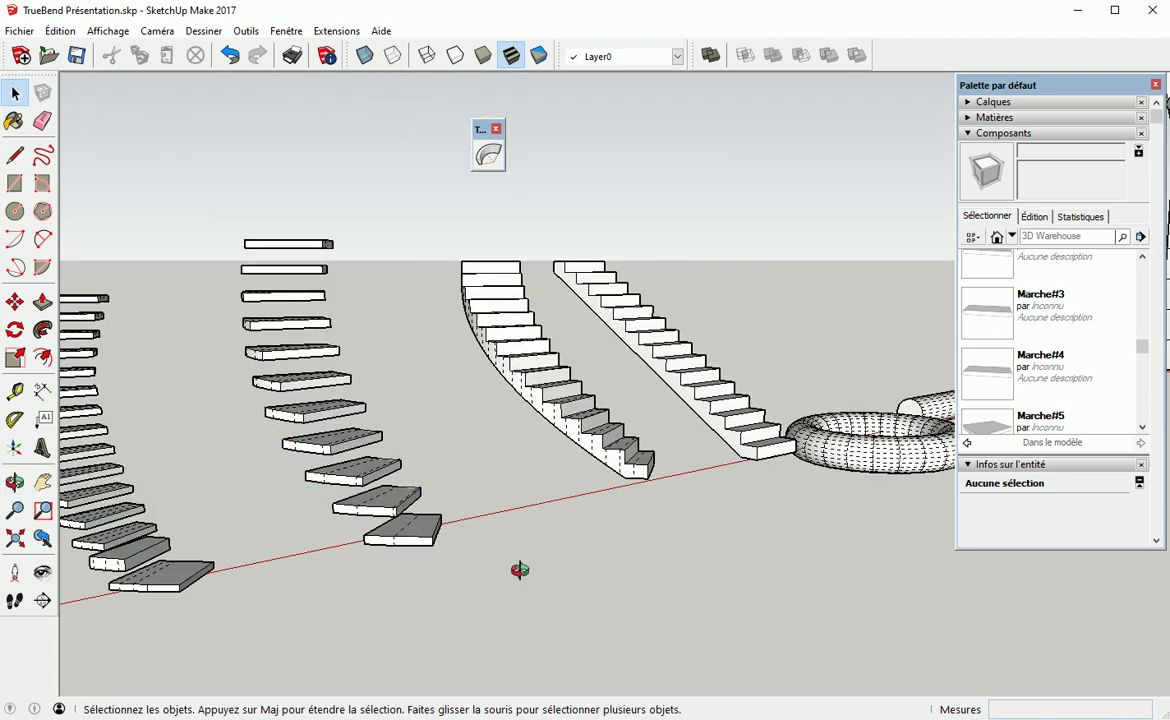
{"action": "middle_click_drag", "start_coordinate": [553, 570], "coordinate": [533, 567]}
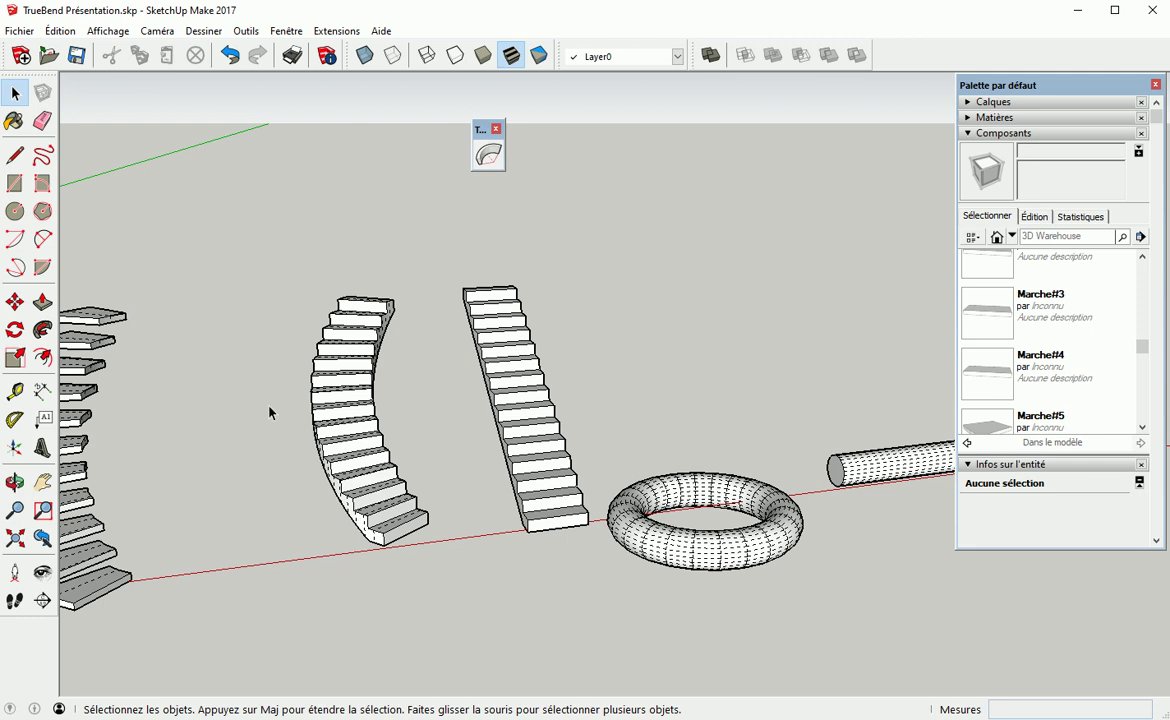
{"action": "left_click", "coordinate": [108, 31]}
{"action": "left_click", "coordinate": [125, 86]}
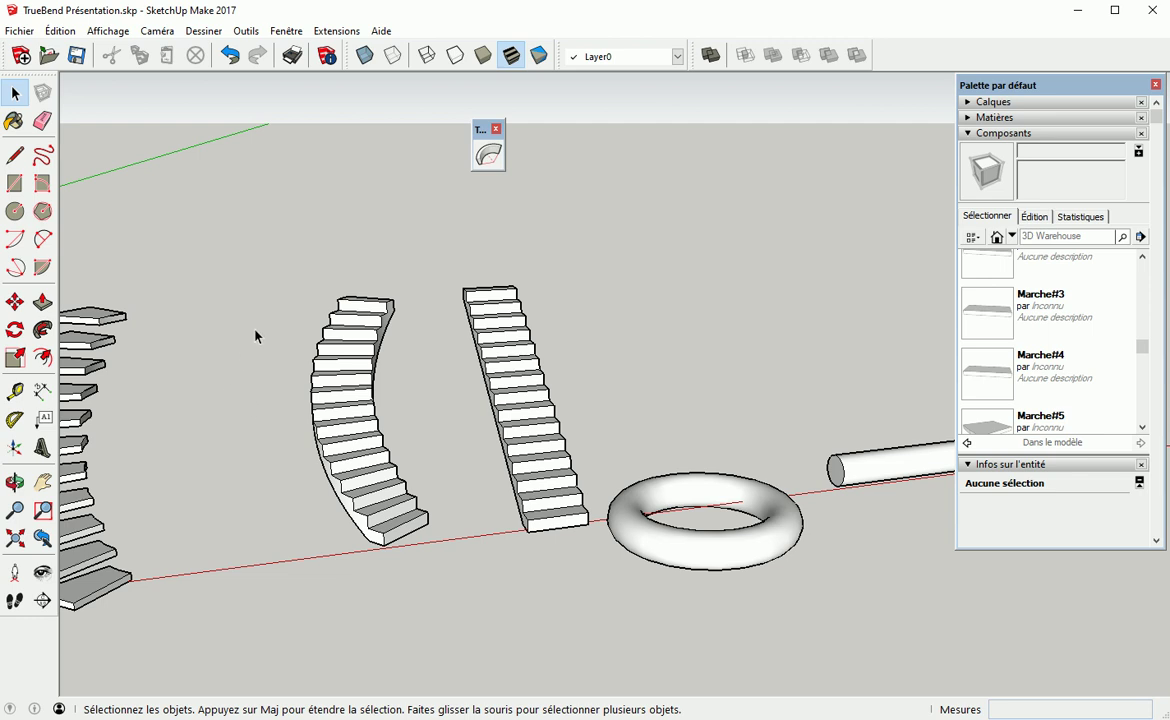
Delete both floating-tread staircases and the curved solid staircase, keeping the straight solid one
{"action": "middle_click_drag", "start_coordinate": [216, 381], "coordinate": [237, 346]}
{"action": "left_click_drag", "start_coordinate": [150, 216], "coordinate": [520, 600]}
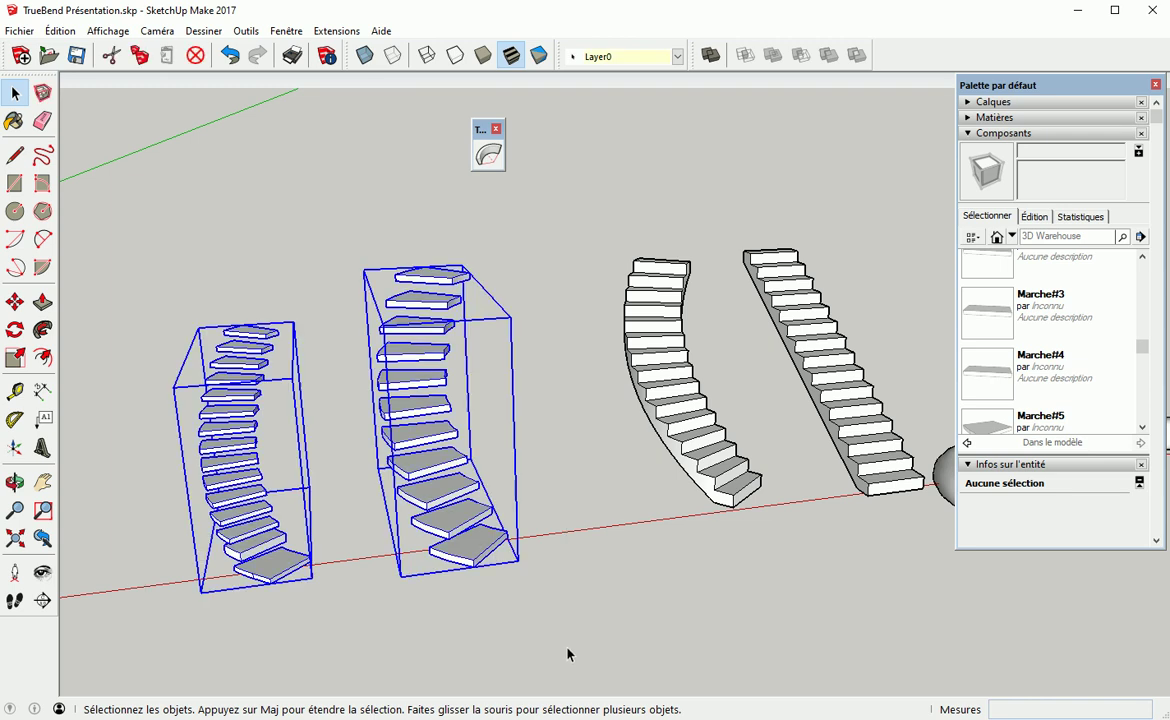
{"action": "key", "text": "Delete"}
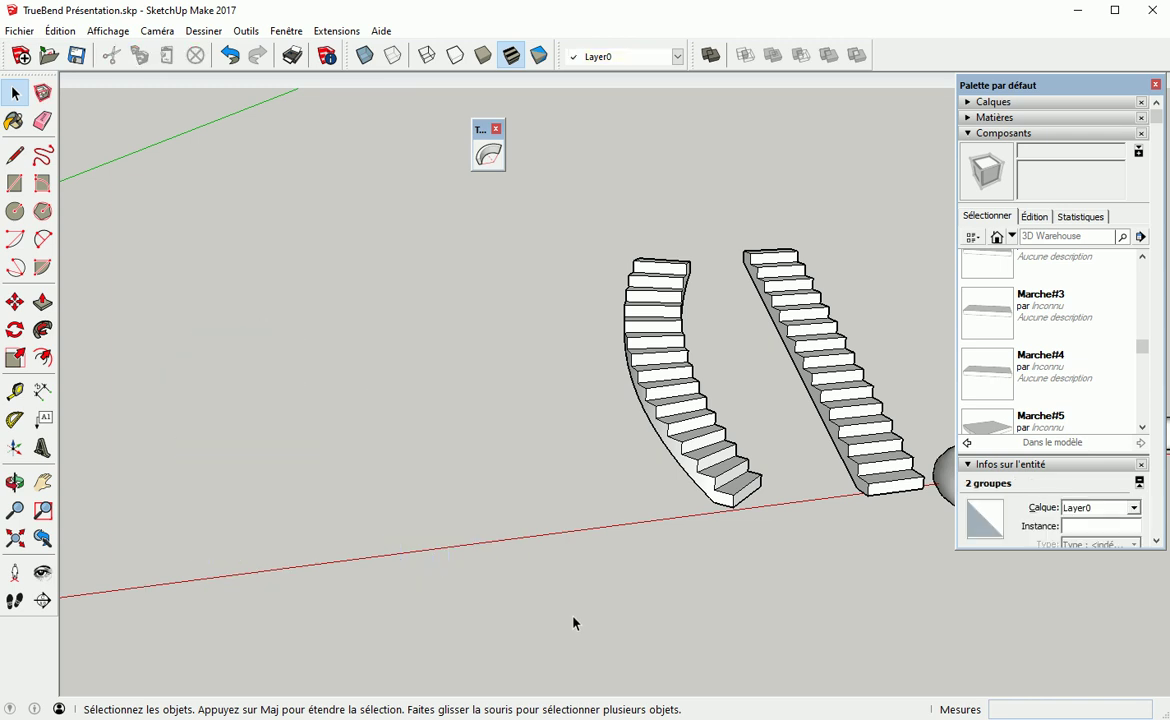
{"action": "middle_click_drag", "start_coordinate": [626, 604], "coordinate": [415, 584]}
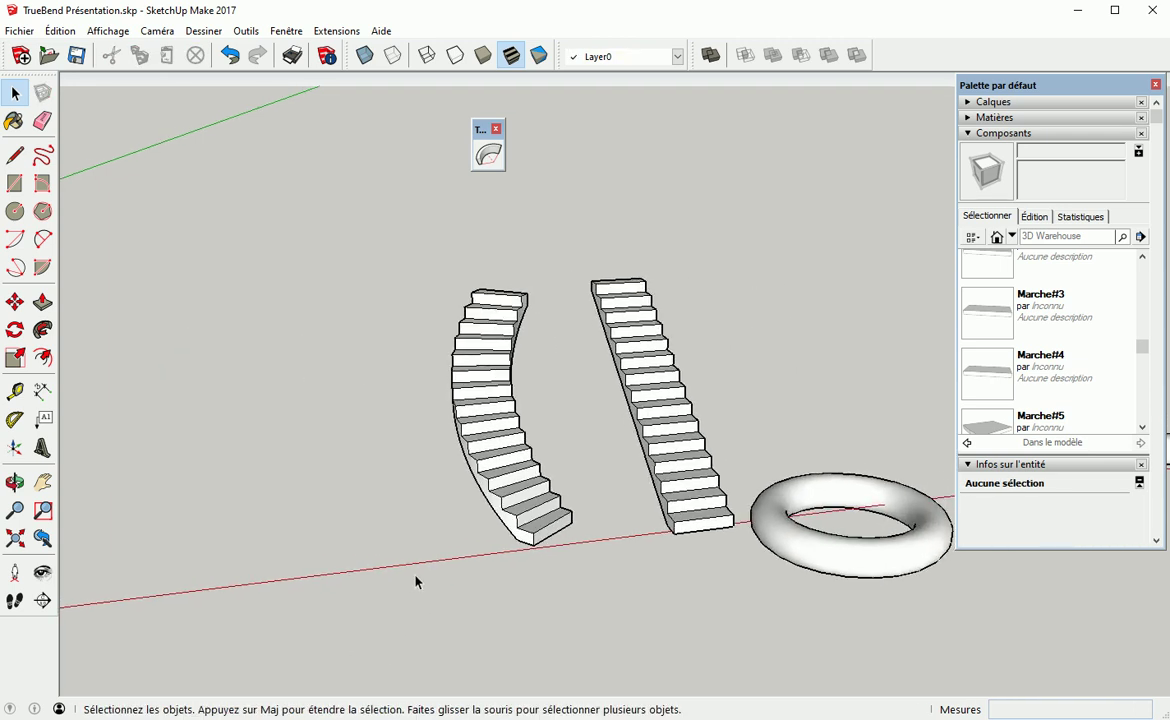
{"action": "left_click", "coordinate": [504, 479]}
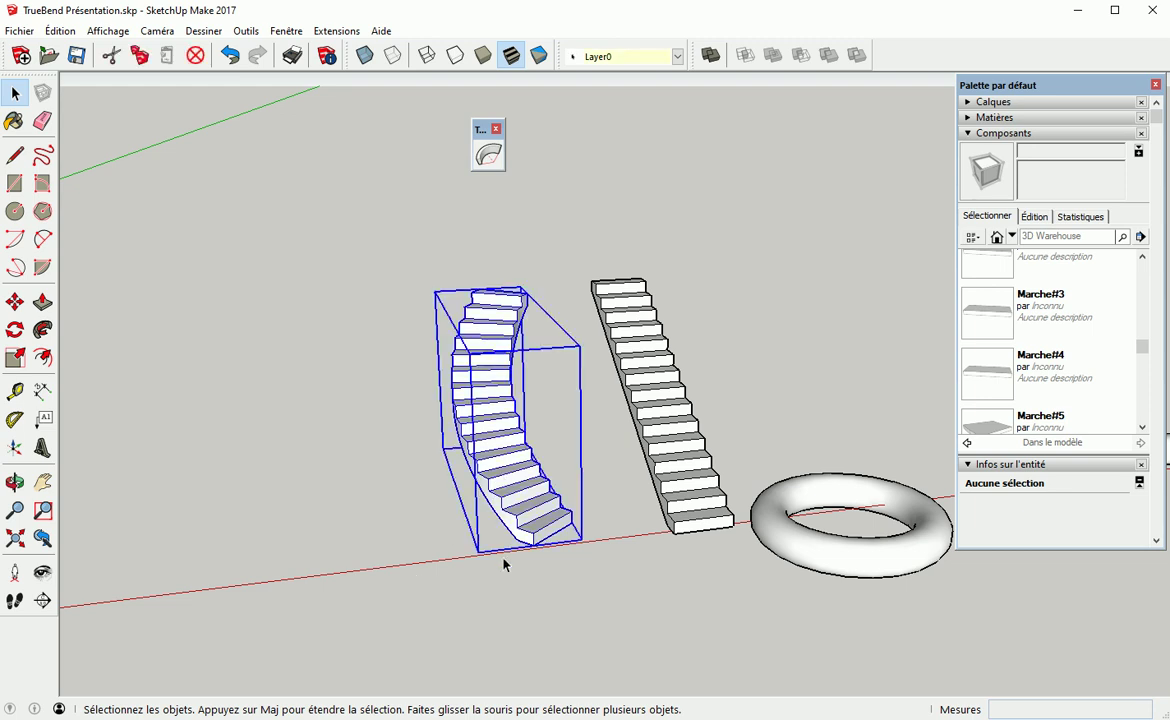
{"action": "key", "text": "Delete"}
Move the straight solid staircase along the red axis, away from the torus
{"action": "left_click", "coordinate": [692, 520]}
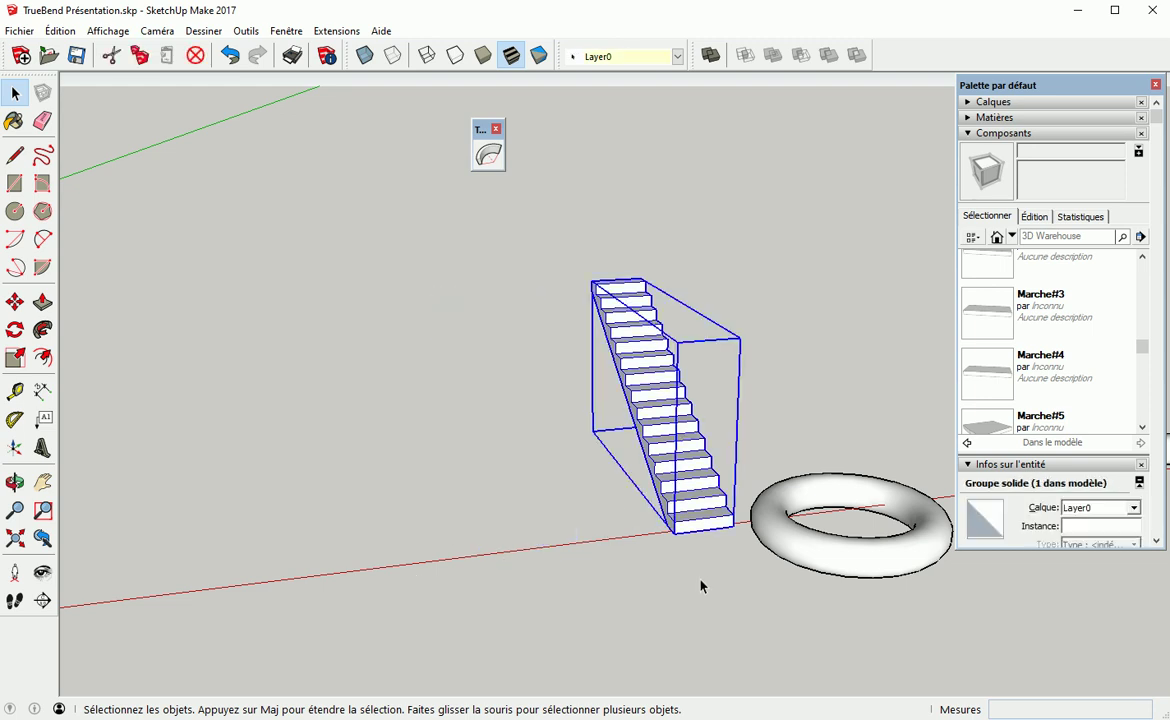
{"action": "key", "text": "m"}
{"action": "left_click", "coordinate": [673, 531]}
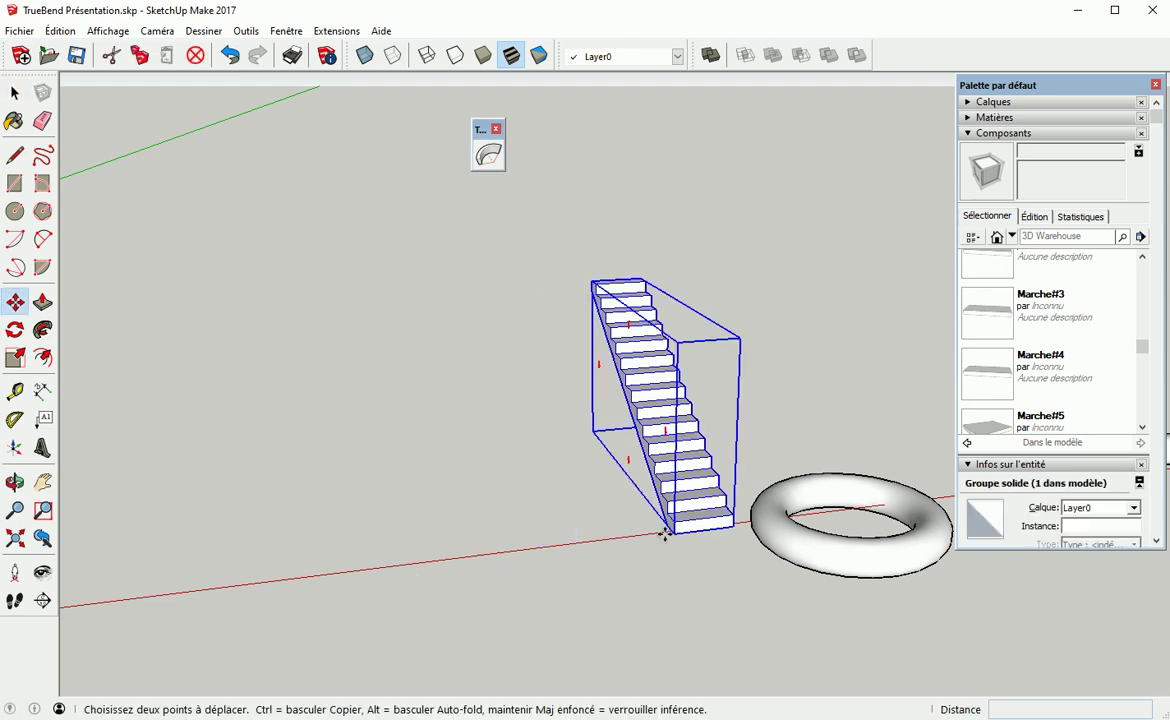
{"action": "left_click", "coordinate": [441, 570]}
{"action": "key", "text": "space"}
Try bending the straight solid staircase 360° with TrueBend across its own steps, inspect the spiral, and undo it
{"action": "middle_click_drag", "start_coordinate": [553, 600], "coordinate": [436, 645]}
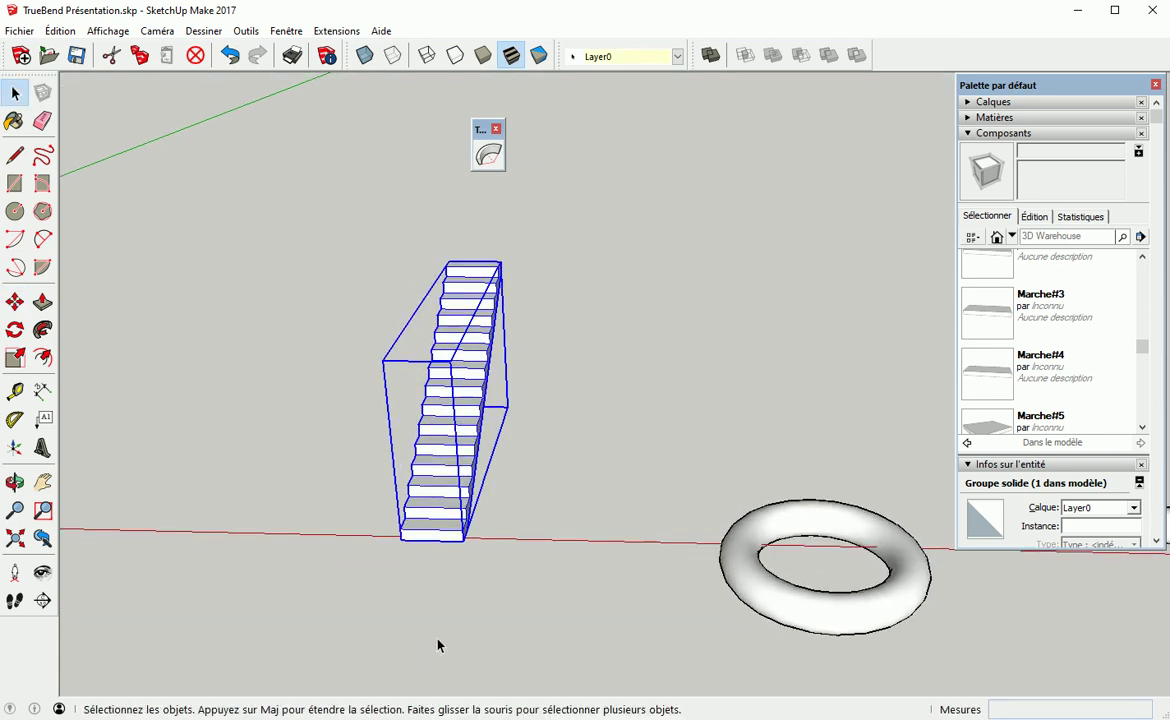
{"action": "left_click", "coordinate": [488, 154]}
{"action": "left_click_drag", "start_coordinate": [386, 386], "coordinate": [463, 395]}
{"action": "type", "text": "3"}
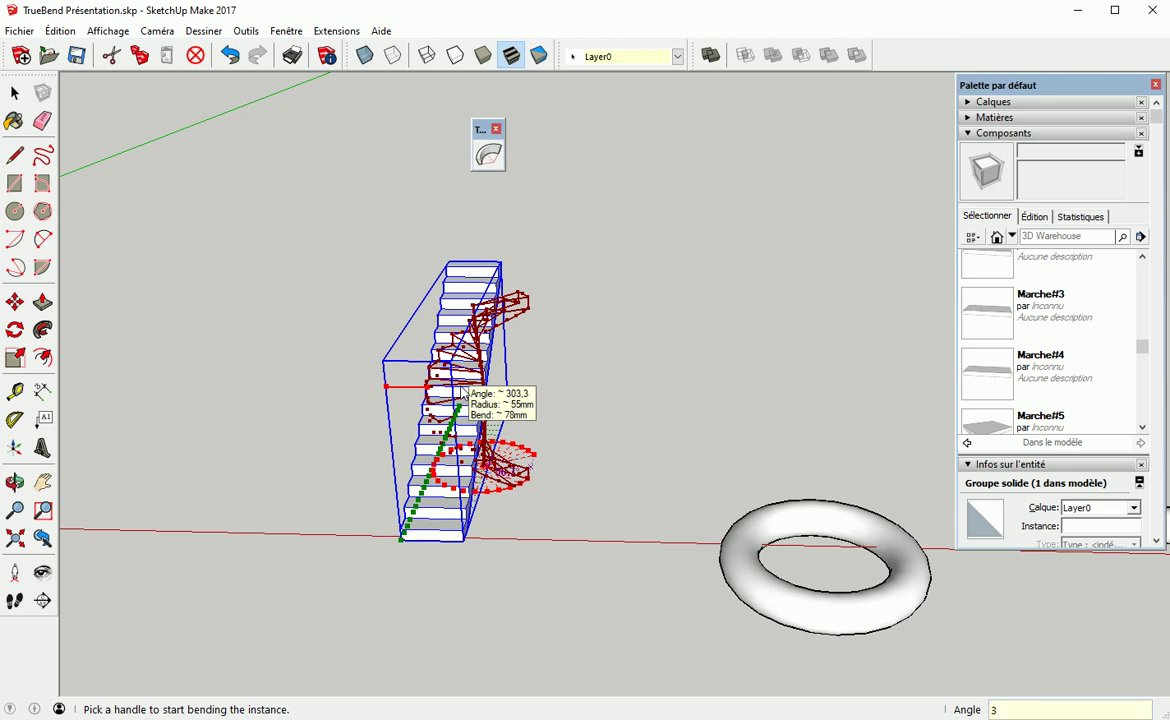
{"action": "type", "text": "60"}
{"action": "key", "text": "Return"}
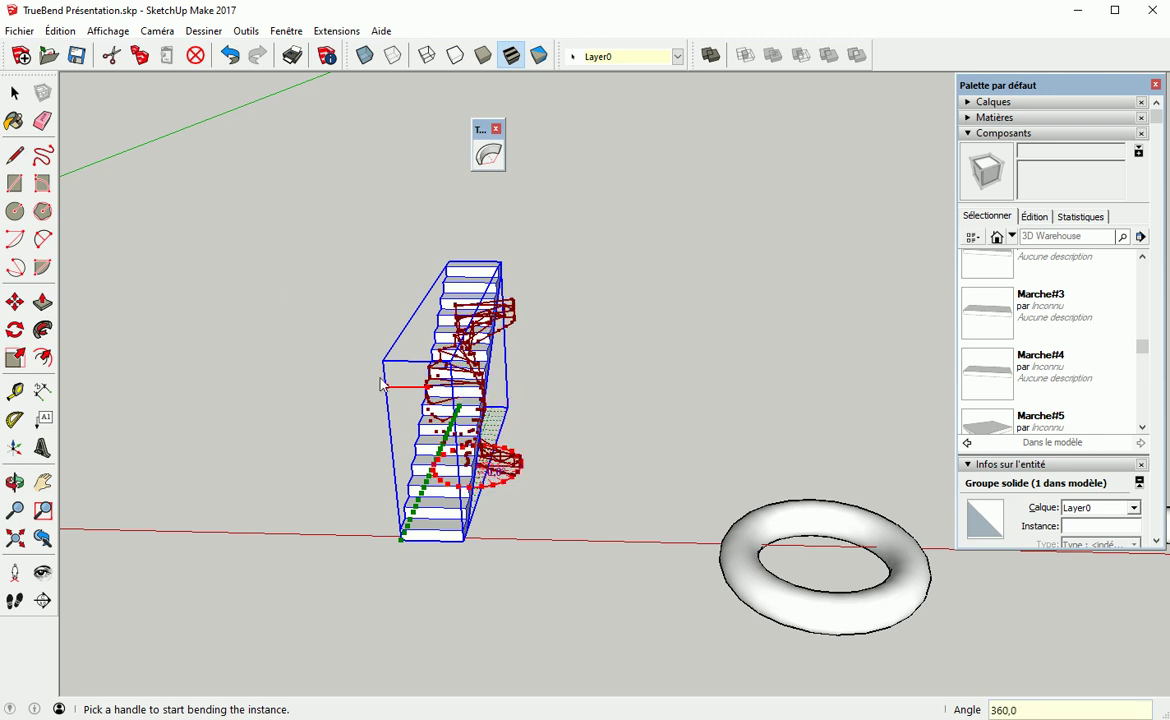
{"action": "middle_click_drag", "start_coordinate": [343, 363], "coordinate": [450, 320]}
{"action": "scroll", "coordinate": [470, 385], "scroll_direction": "up", "scroll_amount": 5}
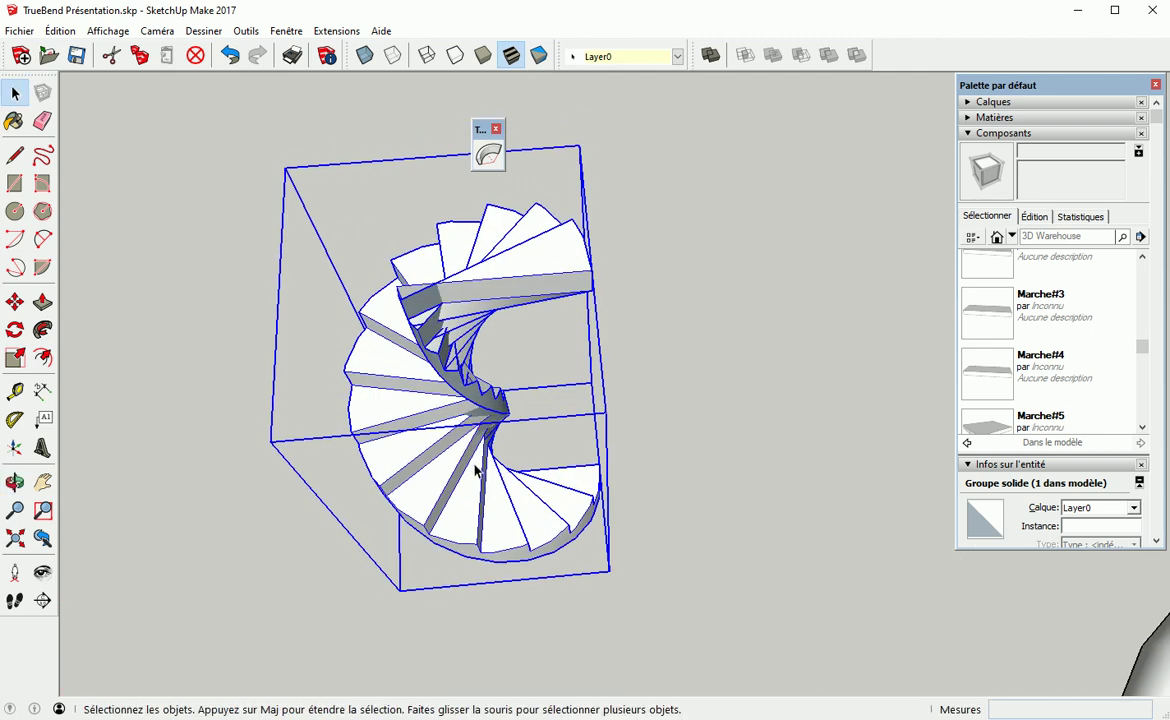
{"action": "middle_click_drag", "start_coordinate": [484, 478], "coordinate": [474, 332]}
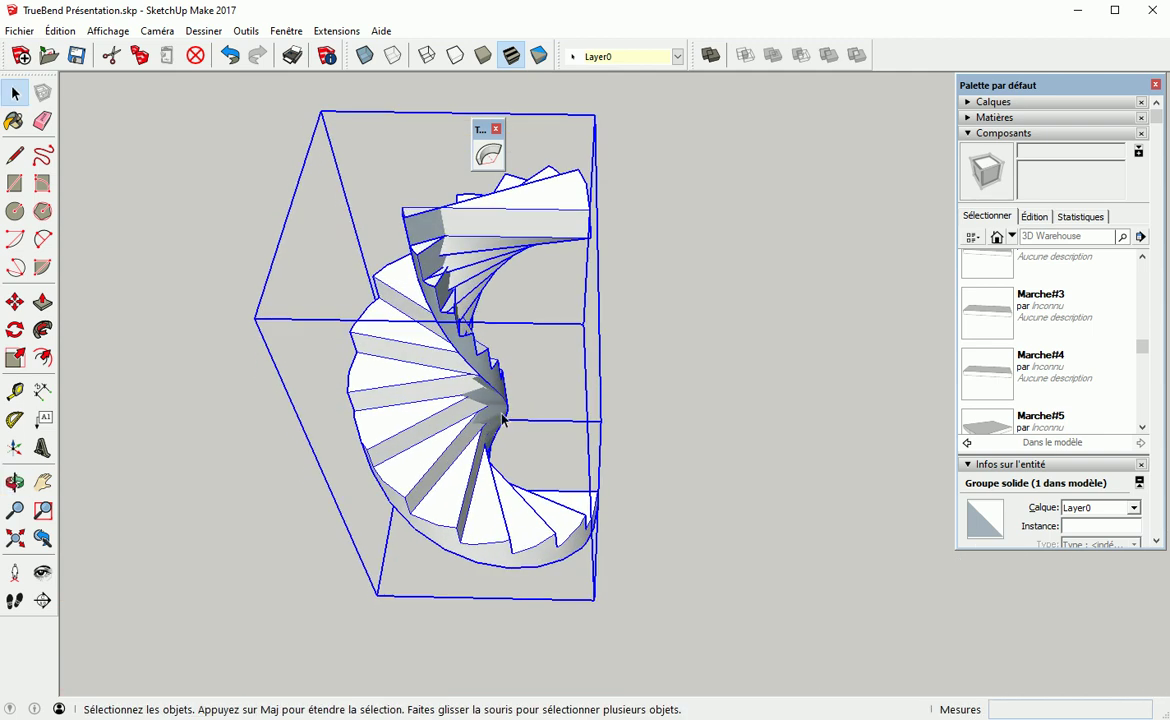
{"action": "key", "text": "ctrl+z"}
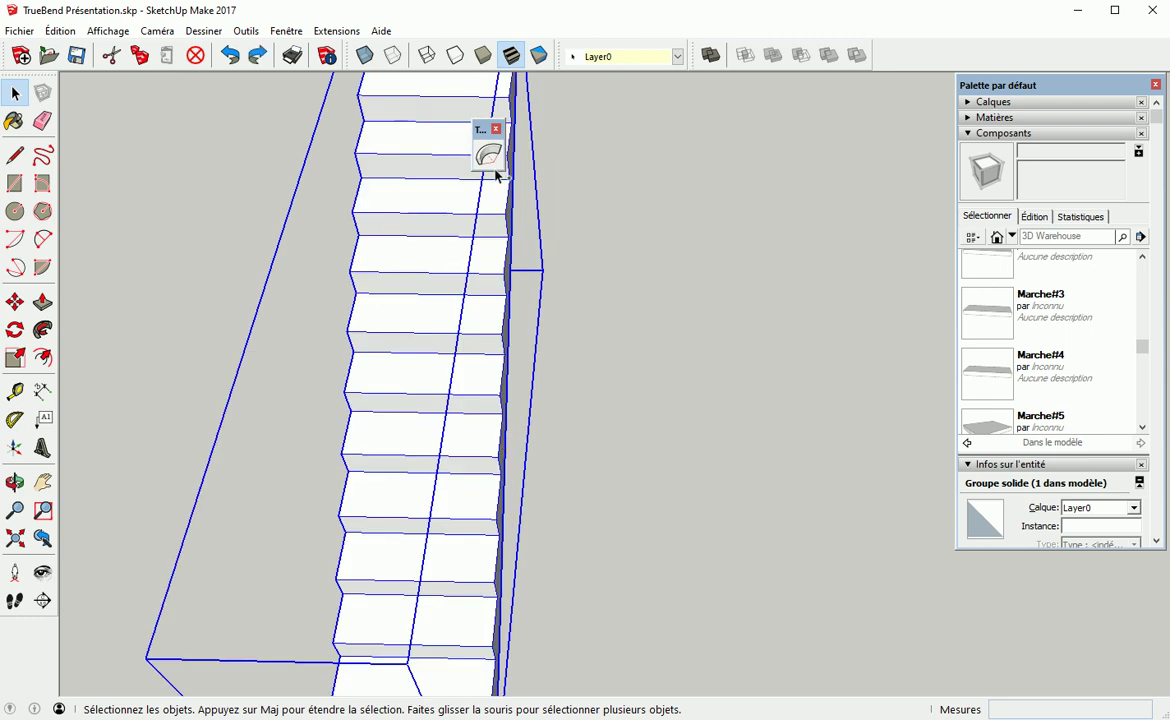
Bend the straight solid staircase 360° with TrueBend, curving it outward in the opposite direction
{"action": "left_click", "coordinate": [489, 154]}
{"action": "scroll", "coordinate": [352, 413], "scroll_direction": "down", "scroll_amount": 5}
{"action": "left_click_drag", "start_coordinate": [352, 418], "coordinate": [316, 417]}
{"action": "type", "text": "3"}
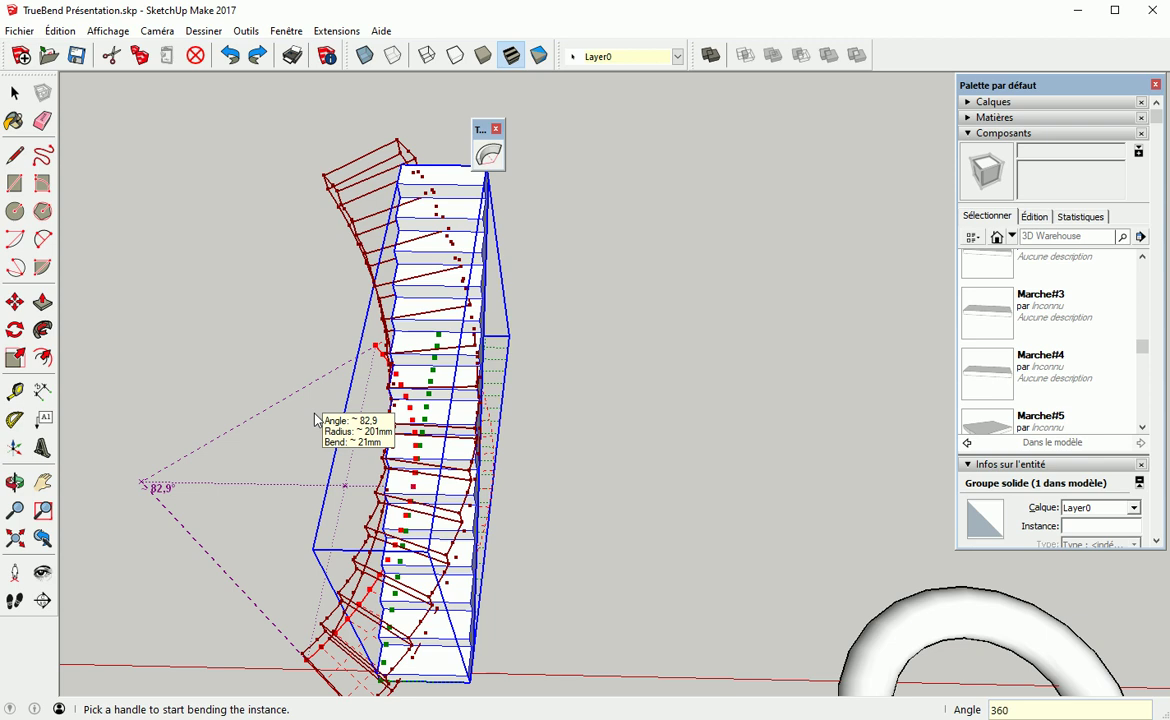
{"action": "type", "text": "60"}
{"action": "key", "text": "Return"}
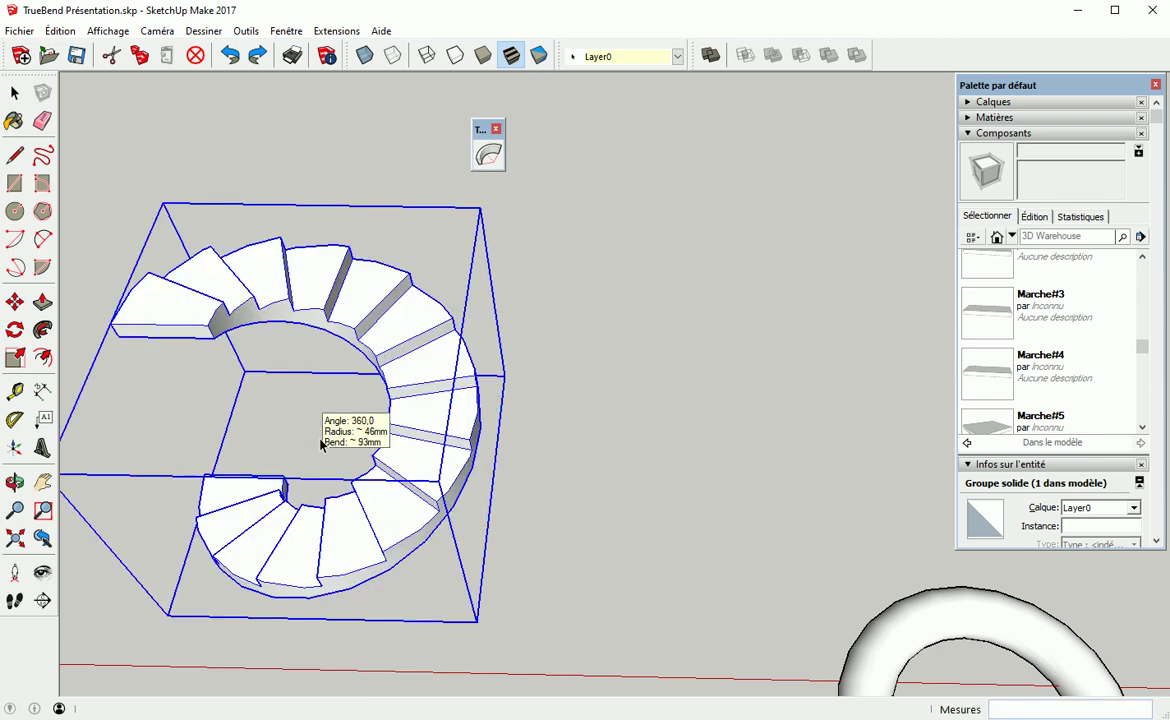
Copy the spiral staircase vertically by its bottom corner onto its top step and multiply the copy with *2
{"action": "middle_click_drag", "start_coordinate": [444, 397], "coordinate": [611, 352]}
{"action": "key", "text": "m"}
{"action": "middle_click_drag", "start_coordinate": [627, 449], "coordinate": [588, 493]}
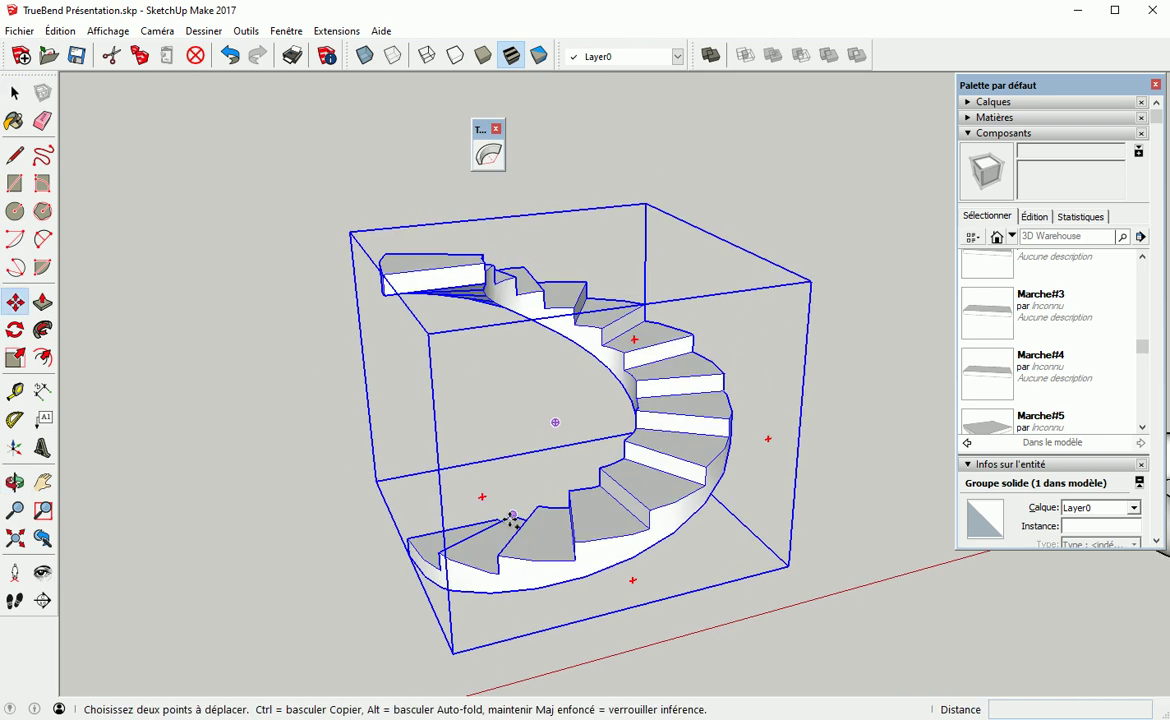
{"action": "middle_click_drag", "start_coordinate": [452, 558], "coordinate": [480, 546]}
{"action": "left_click", "coordinate": [422, 573]}
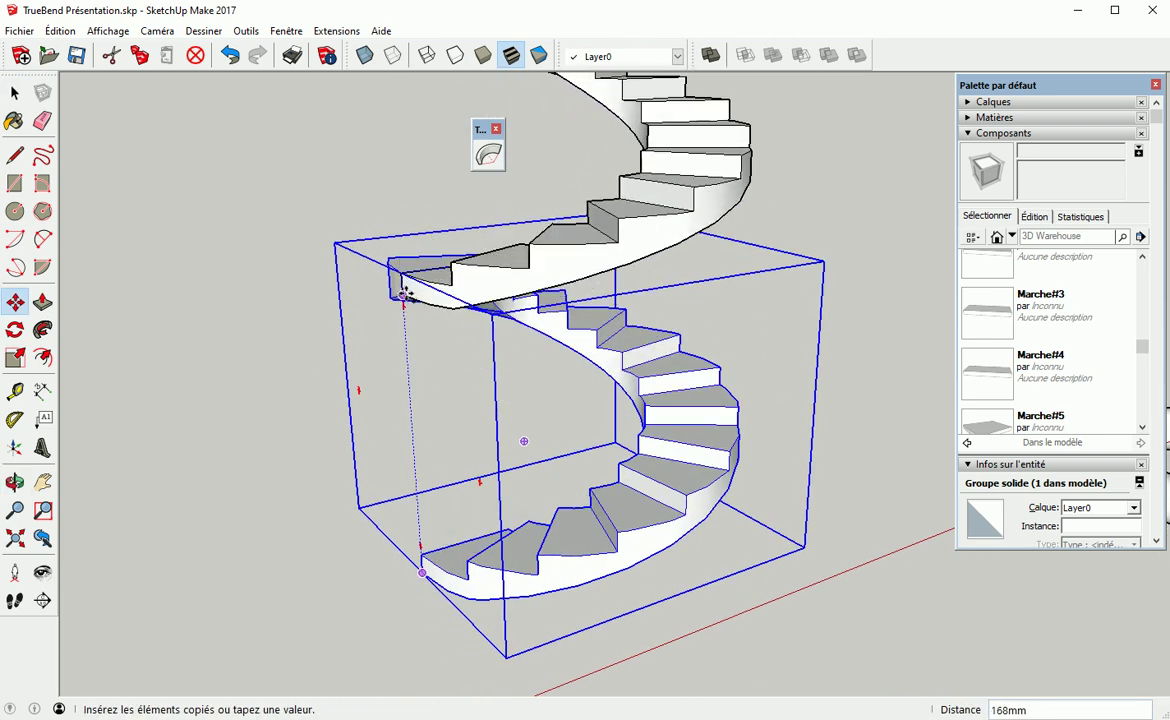
{"action": "left_click", "coordinate": [405, 280]}
{"action": "type", "text": "*2"}
{"action": "key", "text": "Return"}
{"action": "key", "text": "space"}
{"action": "left_click", "coordinate": [386, 423]}
Inspect the three stacked spiral staircases from farther out and delete them all
{"action": "middle_click_drag", "start_coordinate": [386, 423], "coordinate": [386, 475]}
{"action": "scroll", "coordinate": [480, 415], "scroll_direction": "down", "scroll_amount": 2}
{"action": "middle_click_drag", "start_coordinate": [480, 415], "coordinate": [405, 597]}
{"action": "scroll", "coordinate": [500, 648], "scroll_direction": "down", "scroll_amount": 2}
{"action": "middle_click_drag", "start_coordinate": [504, 661], "coordinate": [703, 549], "text": "shift"}
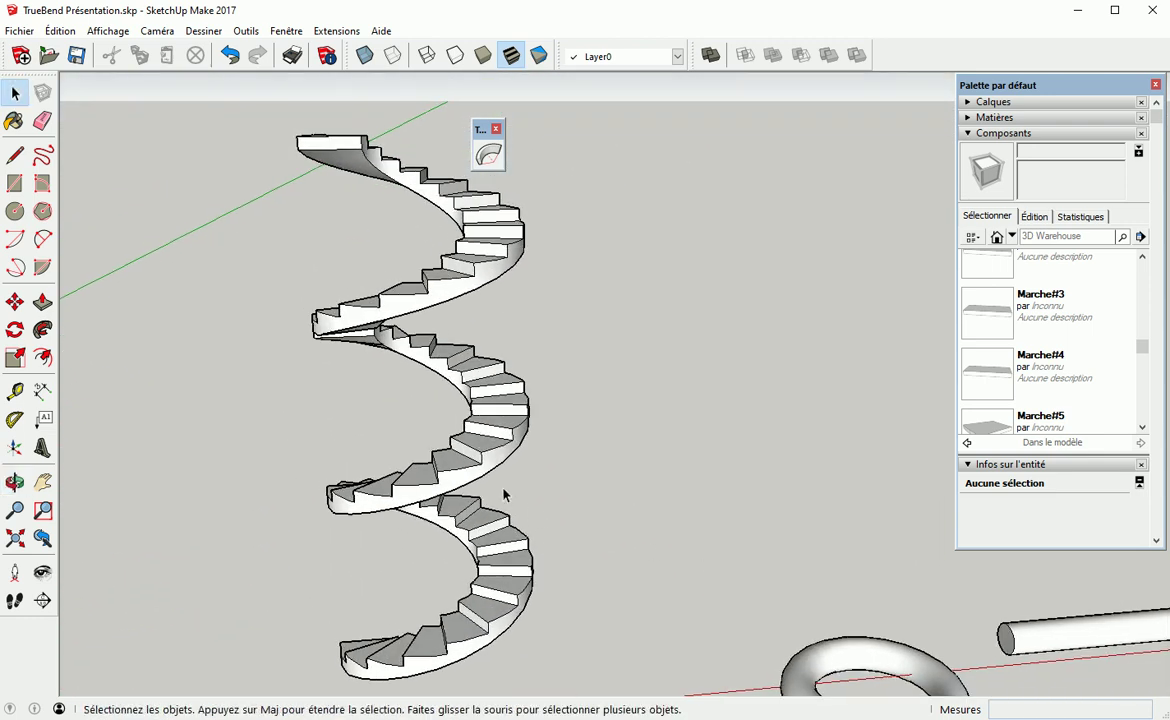
{"action": "left_click_drag", "start_coordinate": [184, 98], "coordinate": [605, 640]}
{"action": "key", "text": "Delete"}
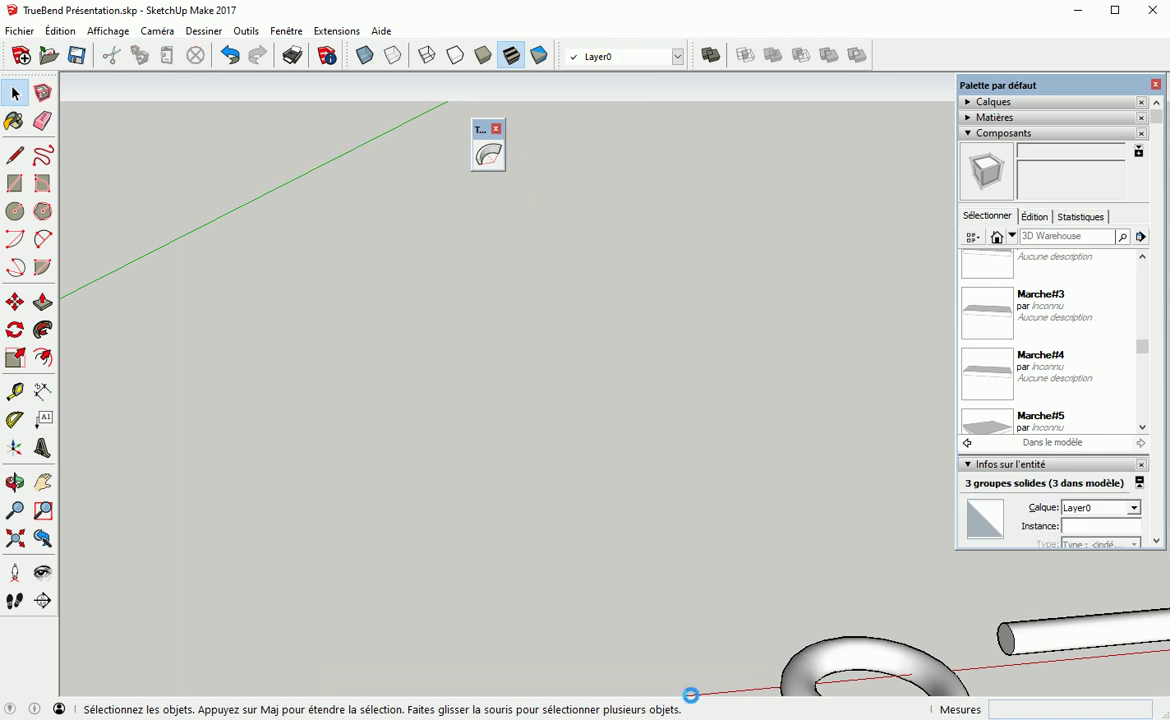
Delete the torus next to the straight cylinder
{"action": "middle_click_drag", "start_coordinate": [810, 634], "coordinate": [470, 398], "text": "shift"}
{"action": "middle_click_drag", "start_coordinate": [830, 475], "coordinate": [342, 514], "text": "shift"}
{"action": "left_click", "coordinate": [321, 514]}
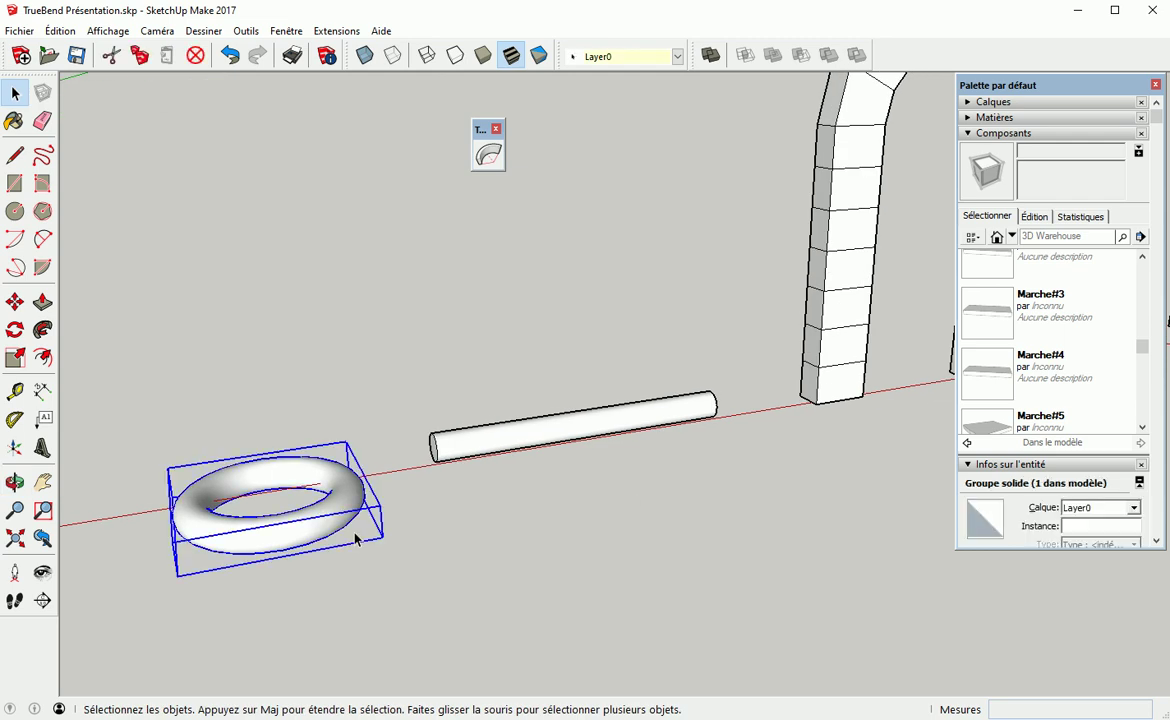
{"action": "key", "text": "Delete"}
Delete both circular end faces inside the cylinder group and close the group
{"action": "scroll", "coordinate": [550, 440], "scroll_direction": "up", "scroll_amount": 3}
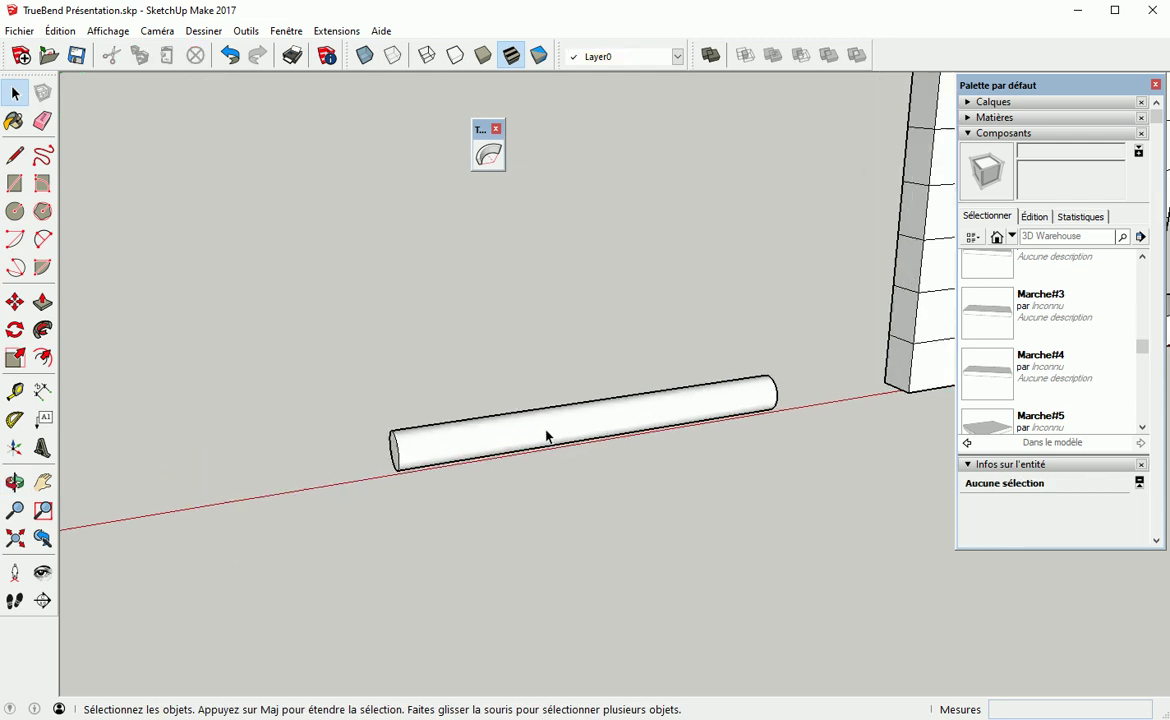
{"action": "left_click", "coordinate": [556, 435]}
{"action": "scroll", "coordinate": [556, 436], "scroll_direction": "down", "scroll_amount": 3}
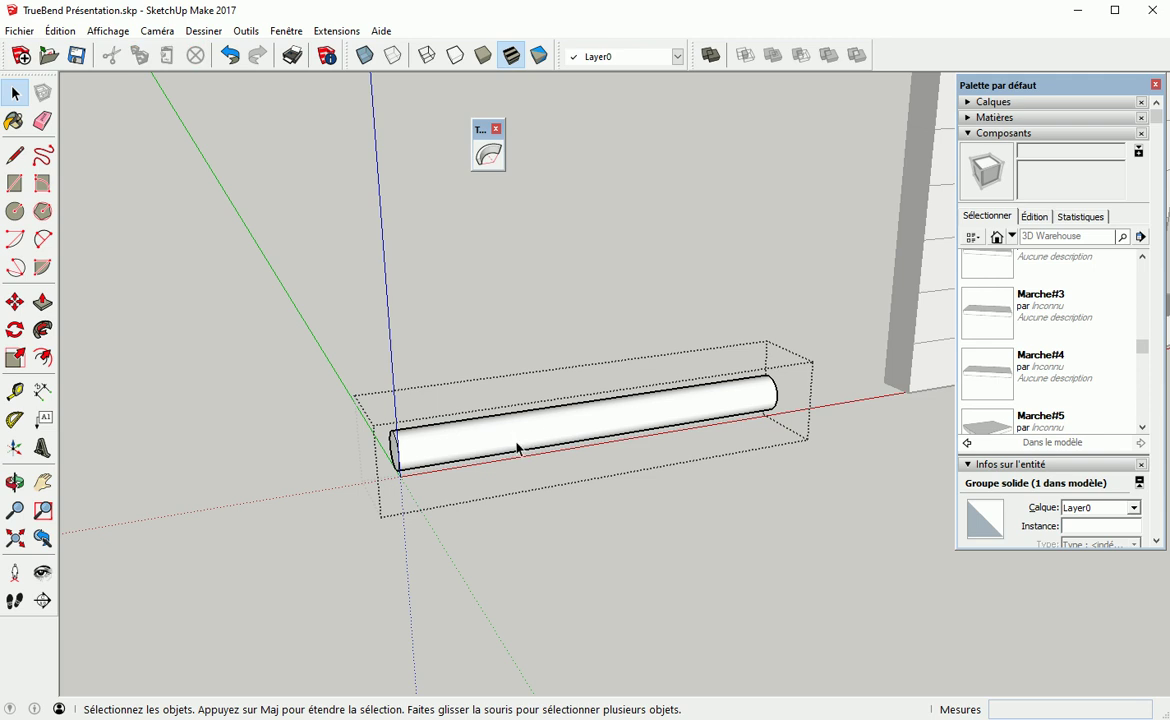
{"action": "double_click", "coordinate": [509, 441]}
{"action": "middle_click_drag", "start_coordinate": [509, 441], "coordinate": [771, 432]}
{"action": "left_click", "coordinate": [562, 462]}
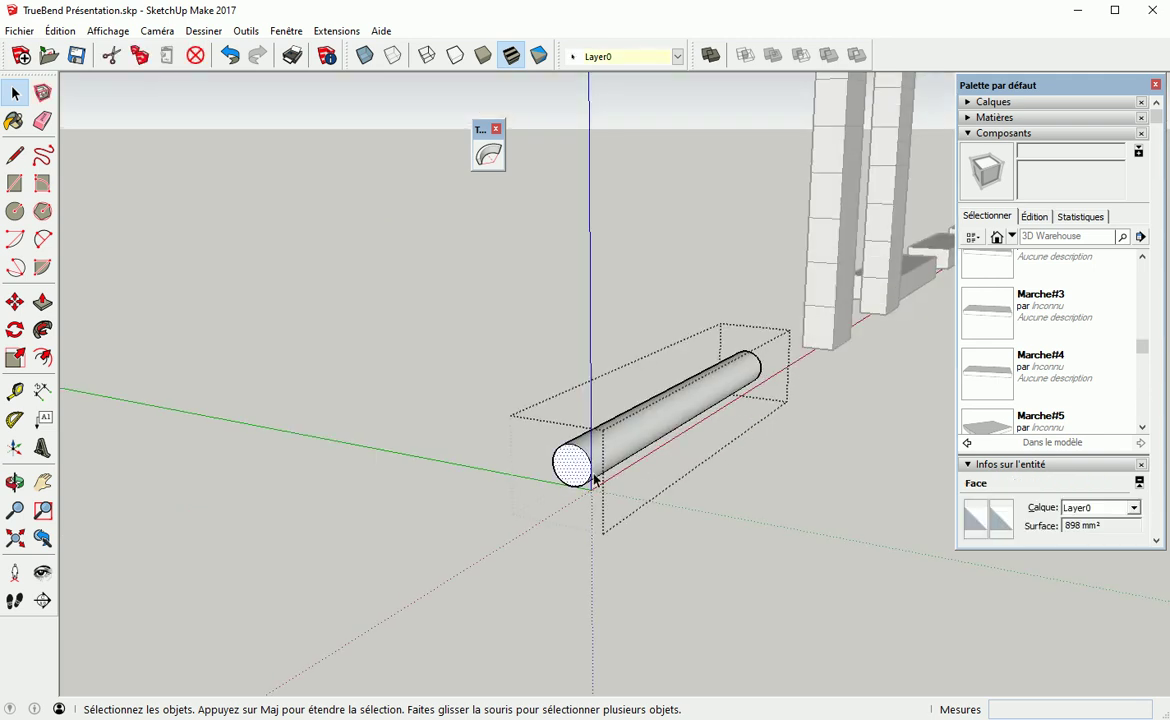
{"action": "middle_click_drag", "start_coordinate": [728, 448], "coordinate": [142, 508]}
{"action": "left_click", "coordinate": [138, 510]}
{"action": "middle_click_drag", "start_coordinate": [315, 475], "coordinate": [115, 466]}
{"action": "middle_click_drag", "start_coordinate": [483, 446], "coordinate": [530, 390]}
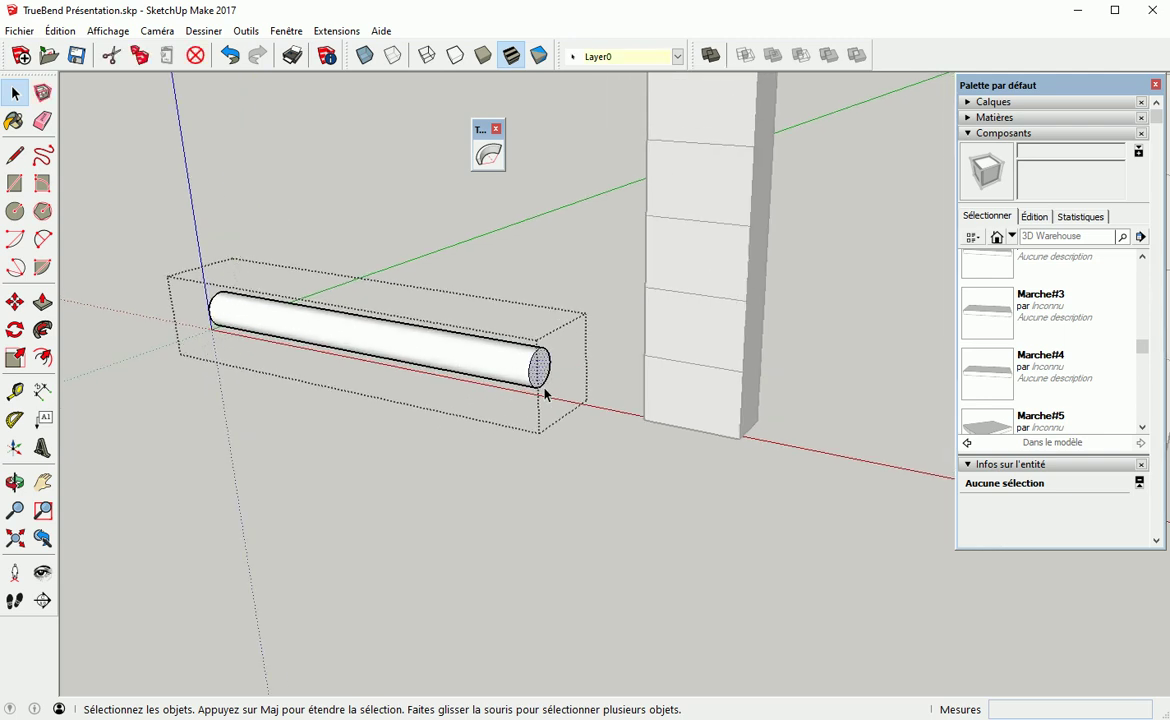
{"action": "left_click", "coordinate": [538, 367]}
{"action": "left_click", "coordinate": [347, 501]}
{"action": "left_click", "coordinate": [249, 497]}
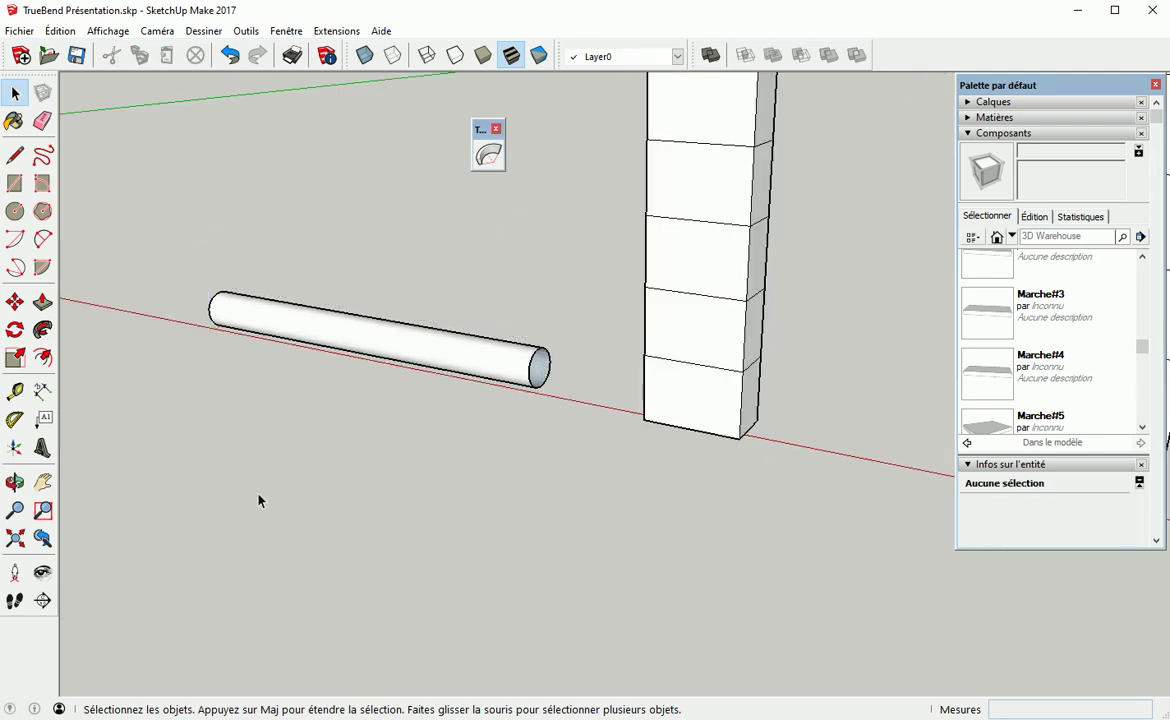
Bend the open-ended cylinder 360° with TrueBend to form a torus
{"action": "middle_click_drag", "start_coordinate": [500, 542], "coordinate": [449, 405]}
{"action": "left_click", "coordinate": [449, 405]}
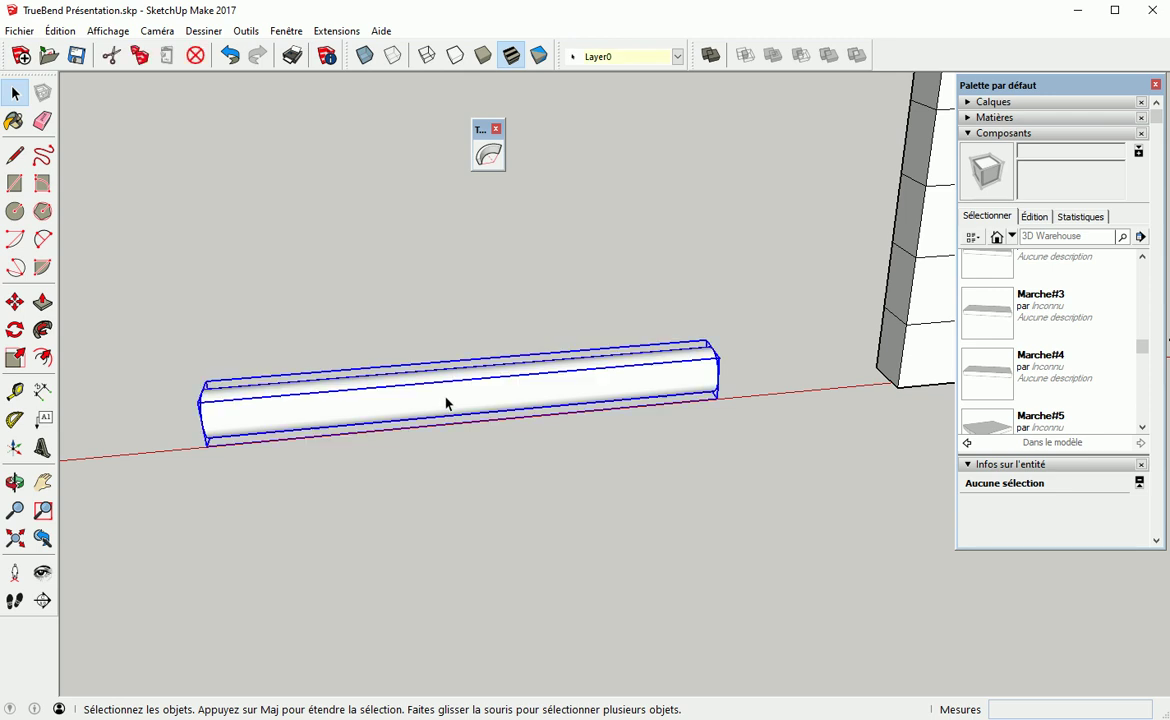
{"action": "left_click", "coordinate": [488, 154]}
{"action": "left_click_drag", "start_coordinate": [473, 417], "coordinate": [478, 449]}
{"action": "type", "text": "360"}
{"action": "key", "text": "Return"}
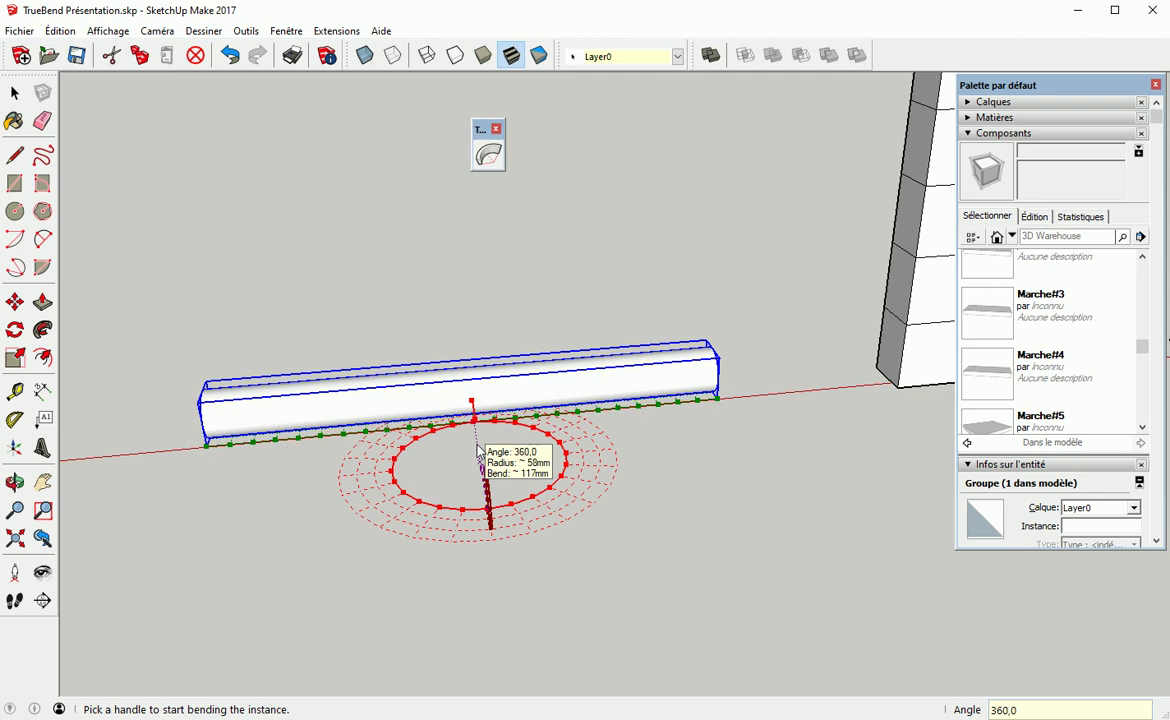
{"action": "key", "text": "space"}
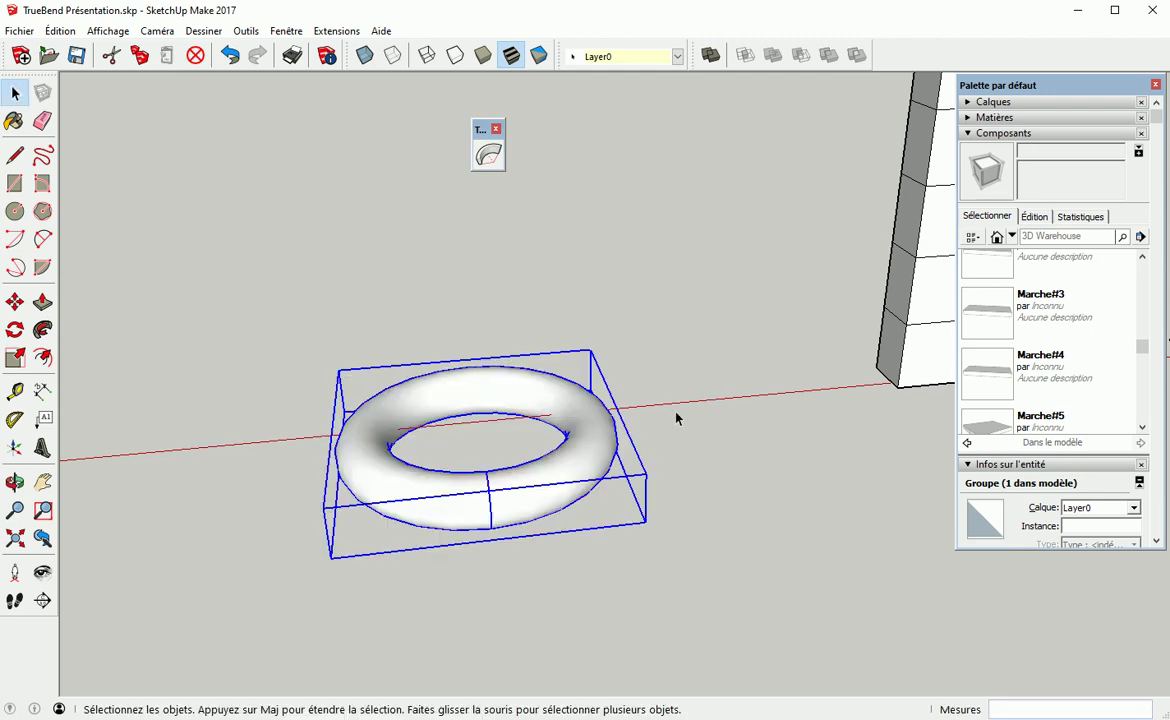
{"action": "left_click", "coordinate": [648, 411]}
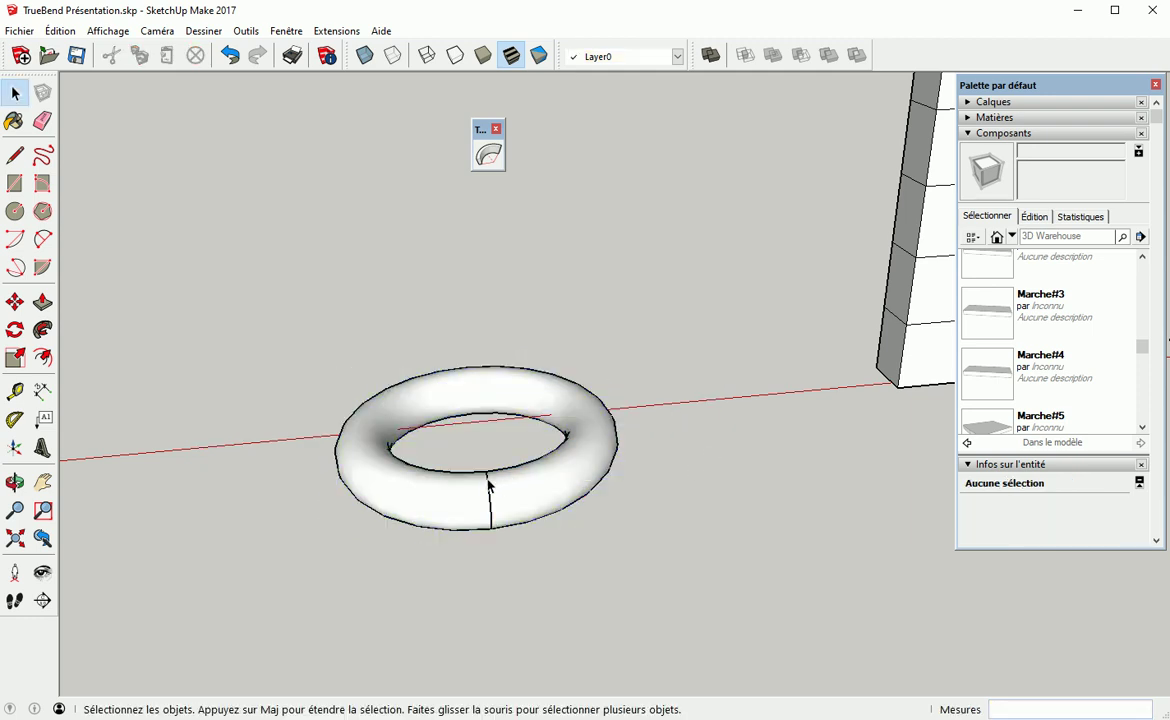
Open the torus group and intersect its selected faces to merge the doubled edges at the seam
{"action": "double_click", "coordinate": [547, 497]}
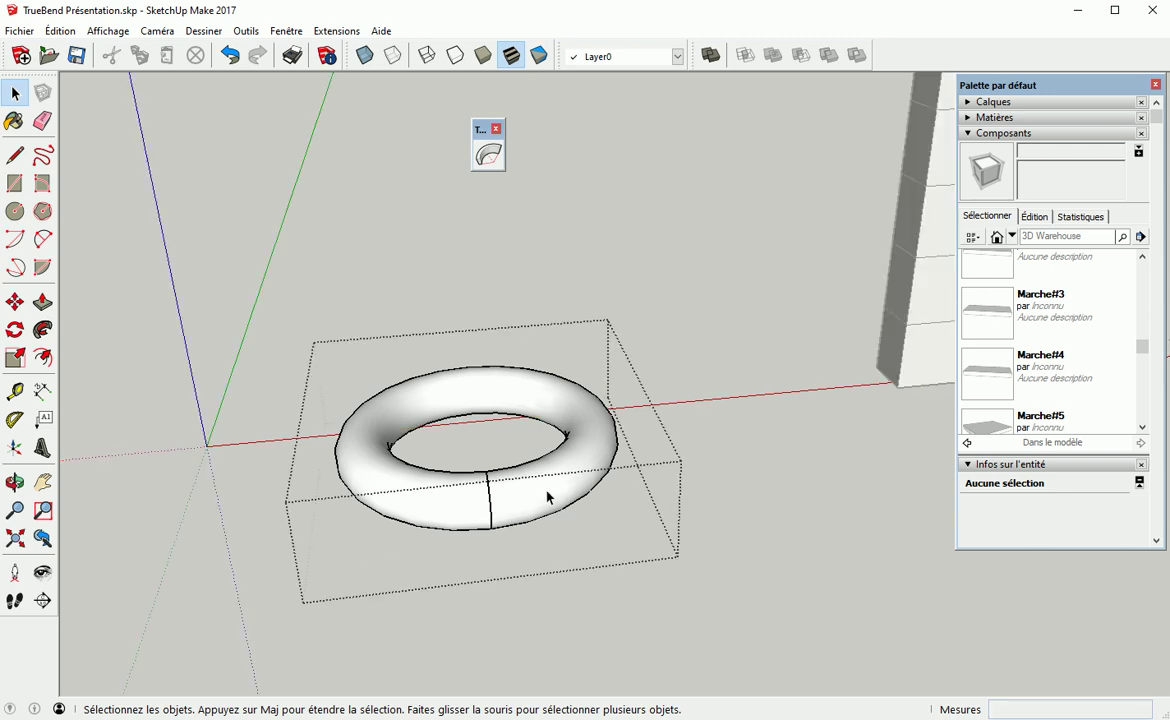
{"action": "left_click_drag", "start_coordinate": [446, 455], "coordinate": [533, 548]}
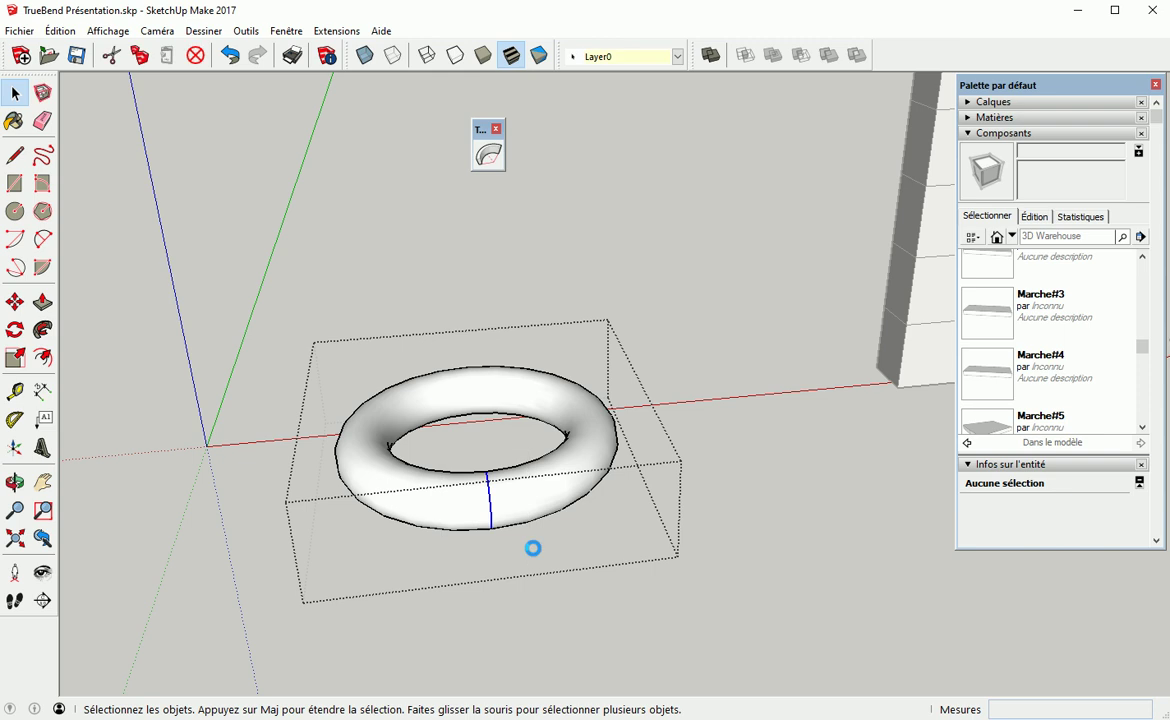
{"action": "left_click", "coordinate": [966, 136]}
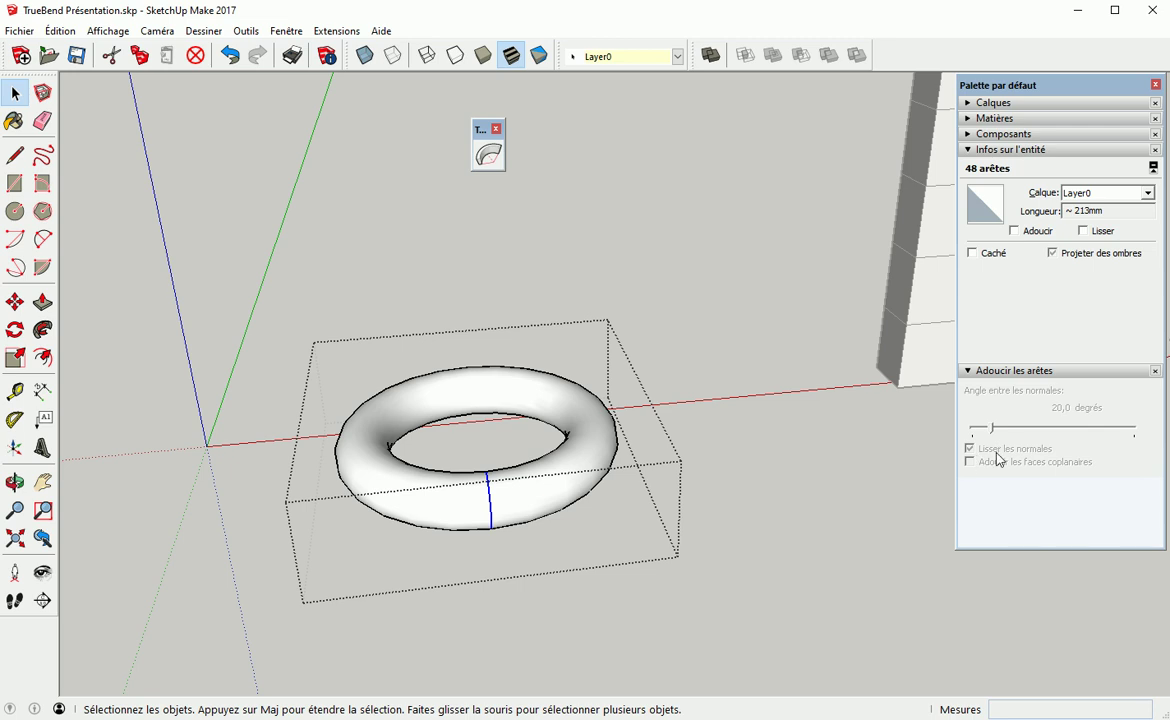
{"action": "left_click_drag", "start_coordinate": [514, 452], "coordinate": [466, 548]}
{"action": "right_click", "coordinate": [517, 494]}
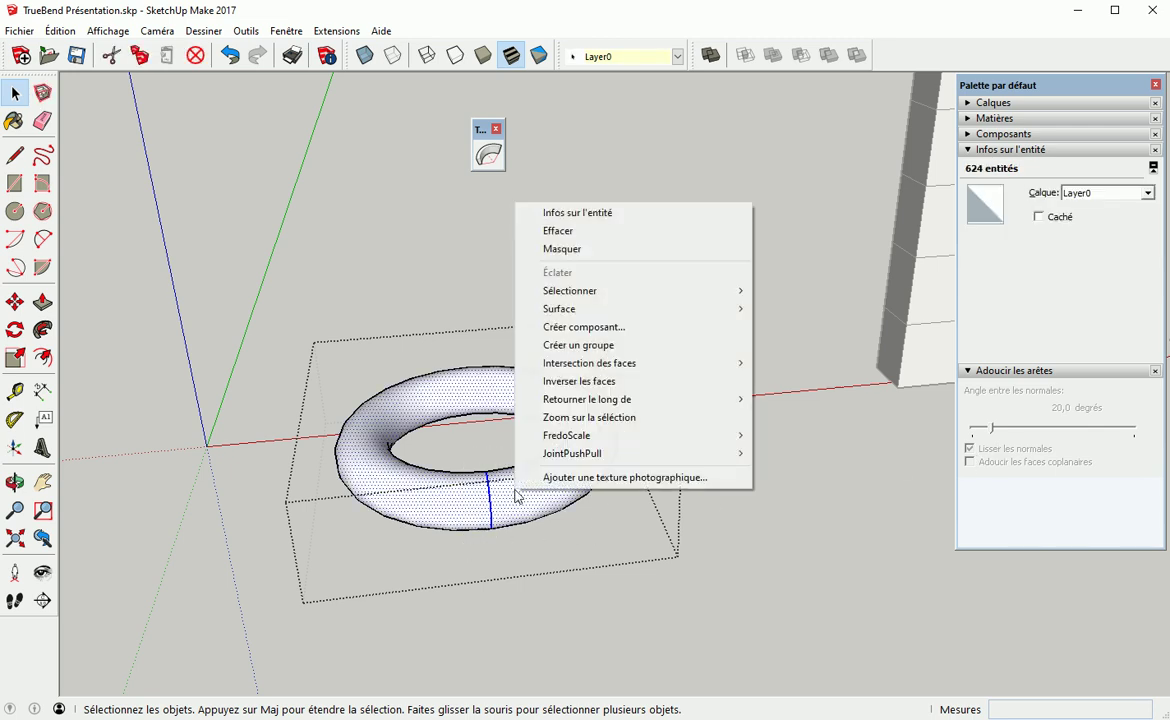
{"action": "mouse_move", "coordinate": [660, 364]}
{"action": "left_click", "coordinate": [799, 365]}
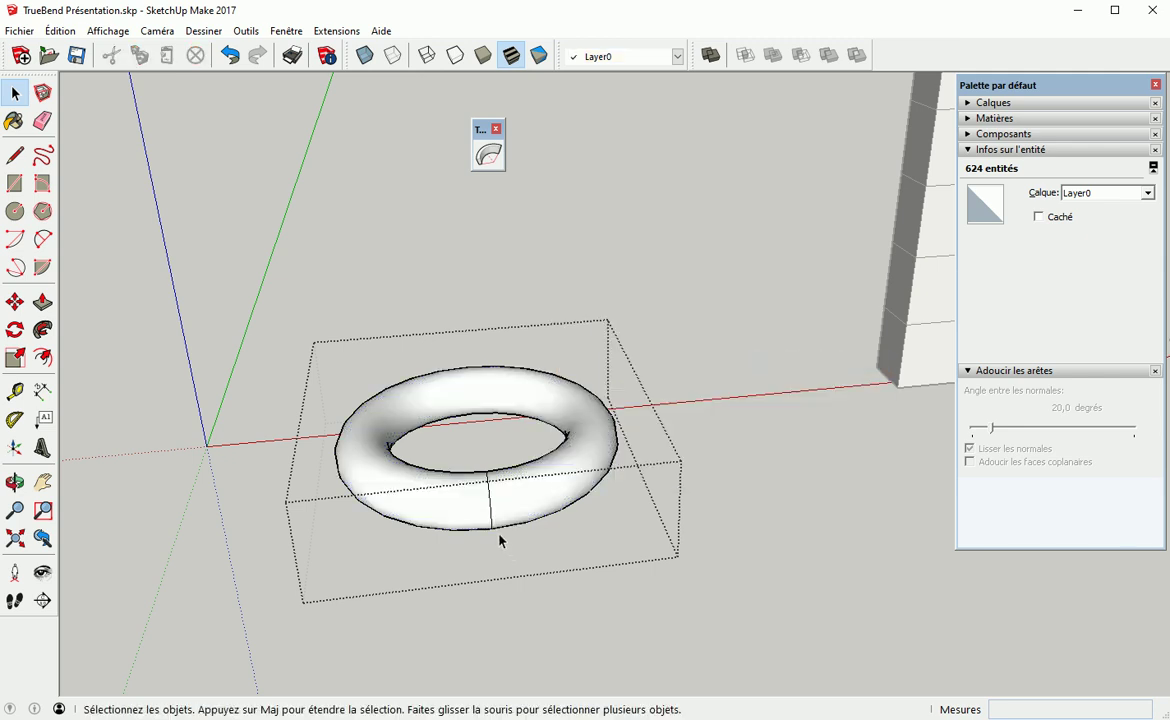
Soften the torus's seam edges with coplanar softening enabled and close the group
{"action": "scroll", "coordinate": [490, 487], "scroll_direction": "up", "scroll_amount": 3}
{"action": "left_click_drag", "start_coordinate": [470, 450], "coordinate": [531, 580]}
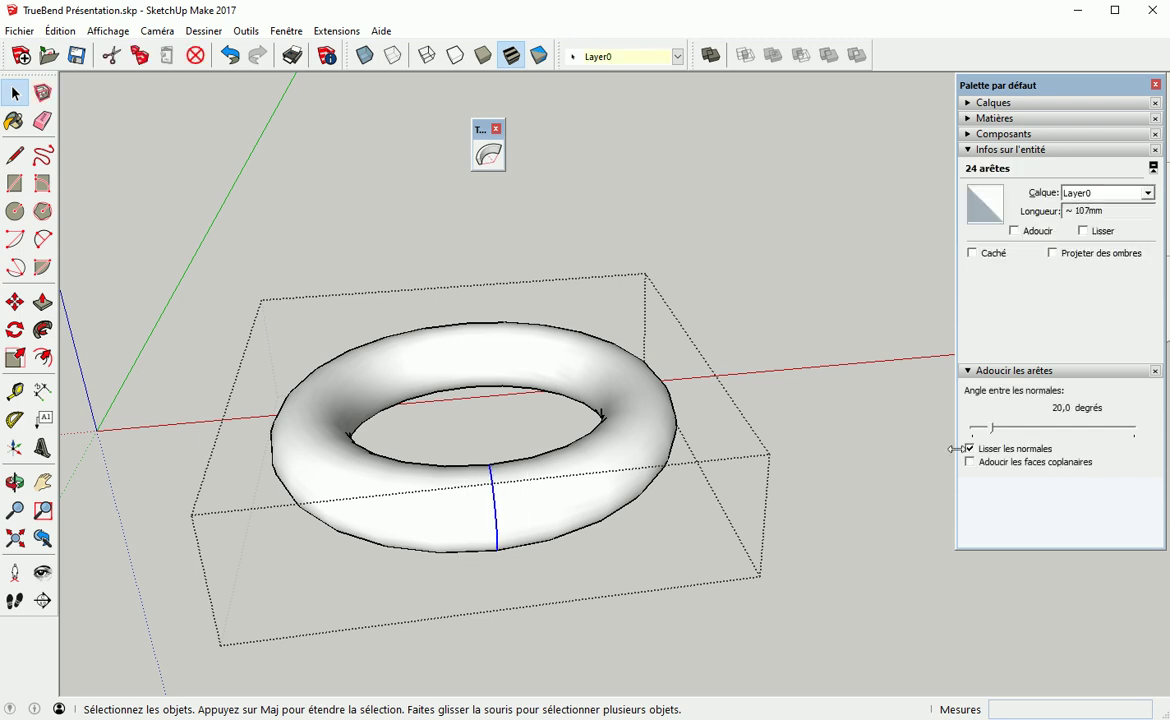
{"action": "left_click", "coordinate": [969, 463]}
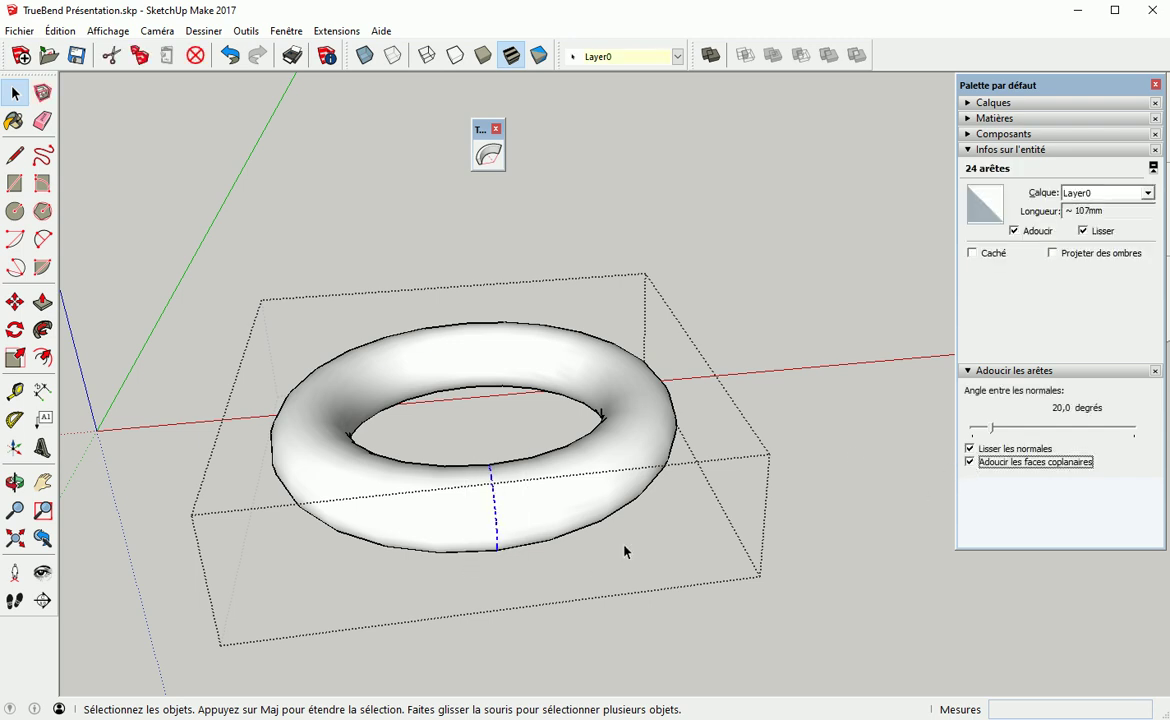
{"action": "left_click", "coordinate": [816, 492]}
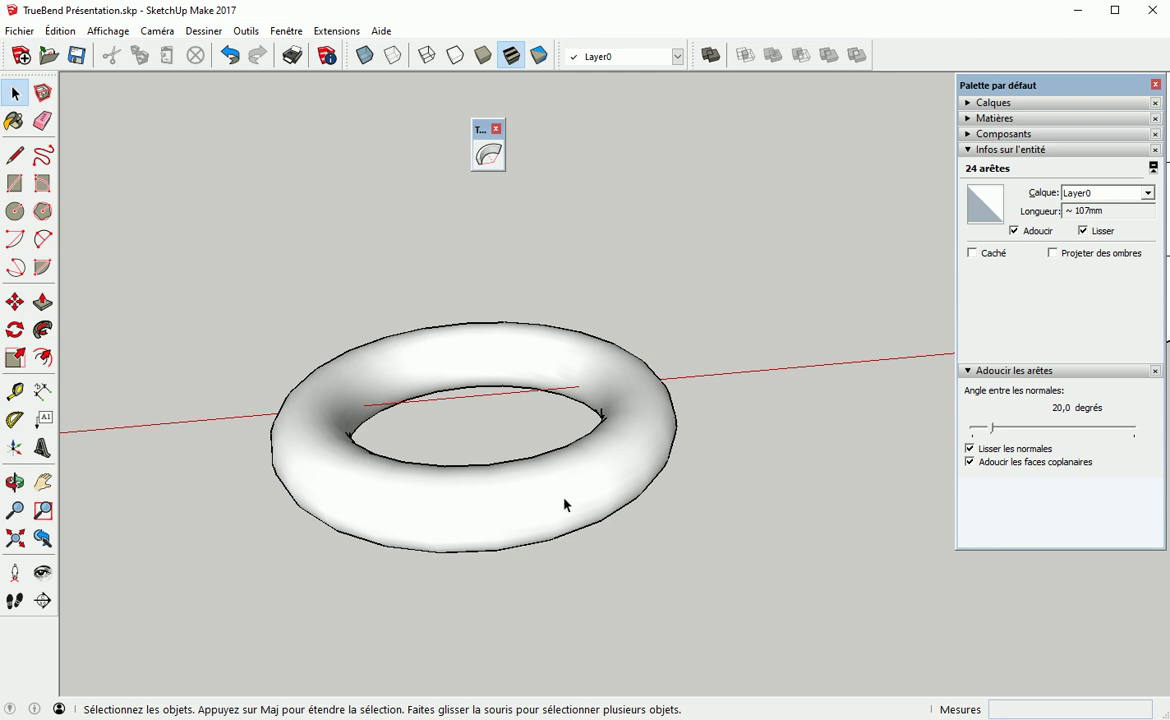
Check the smoothed torus and undo its softening, face intersection and bend back to the straight cylinder
{"action": "middle_click_drag", "start_coordinate": [504, 530], "coordinate": [543, 563]}
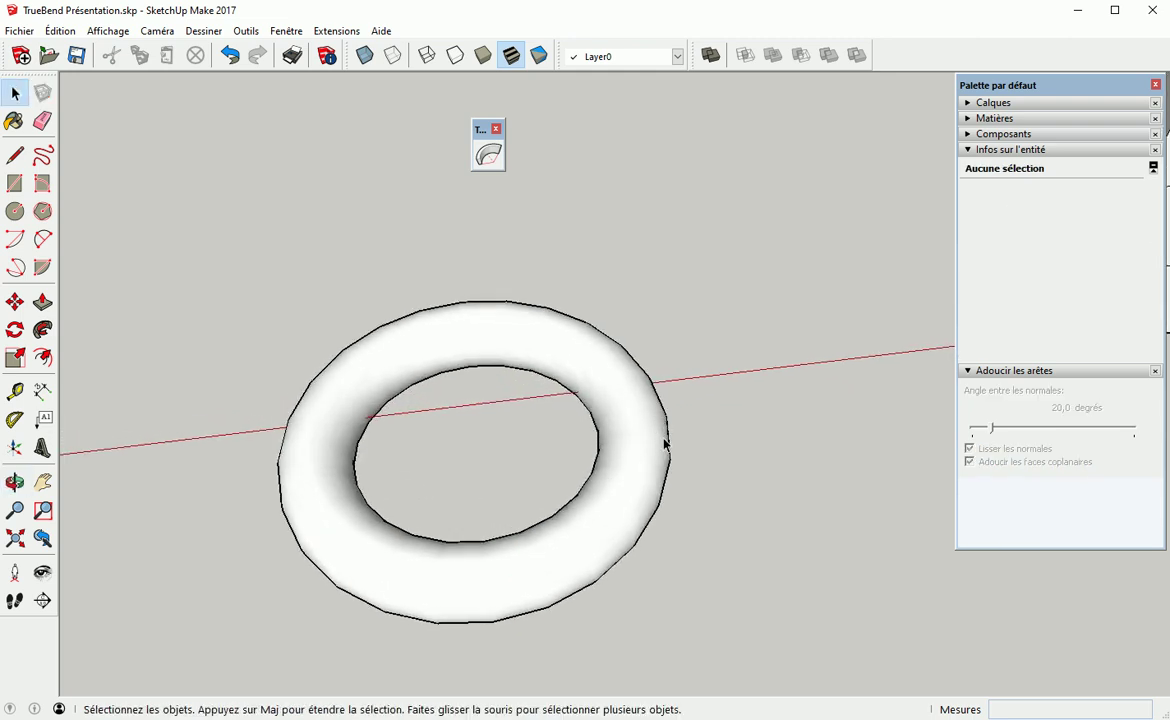
{"action": "double_click", "coordinate": [450, 598]}
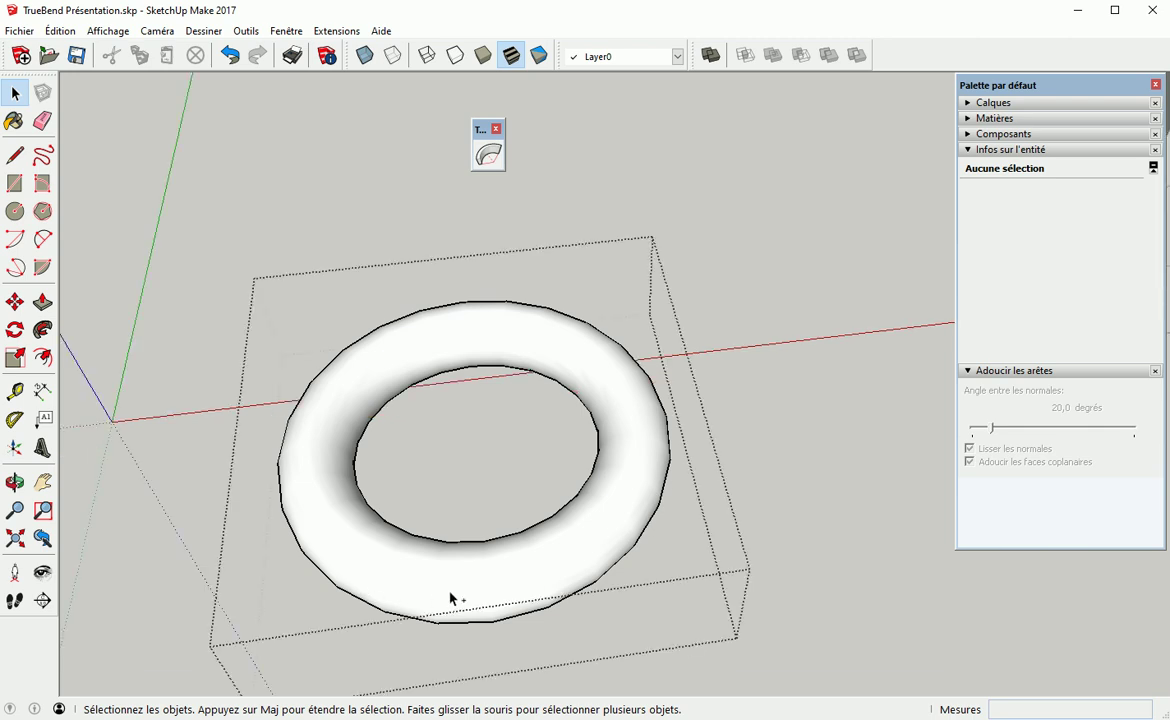
{"action": "key", "text": "ctrl+z"}
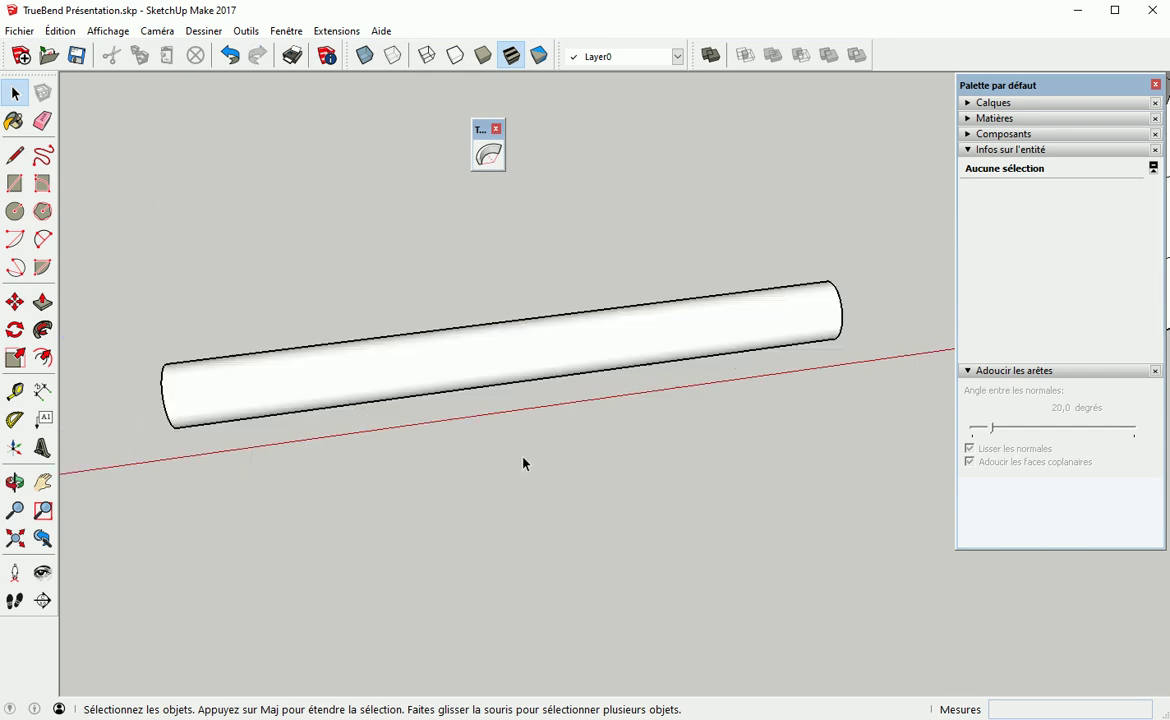
Bend the straight cylinder 360° with TrueBend using 48 segments to form a smoother torus
{"action": "left_click", "coordinate": [525, 350]}
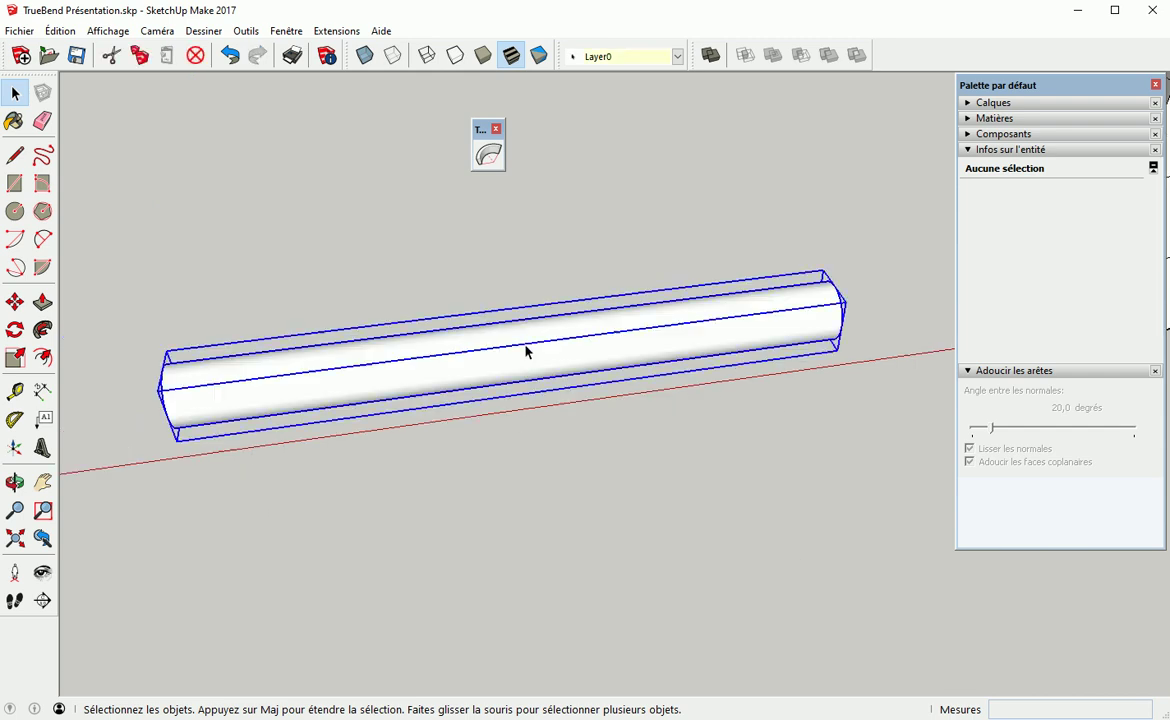
{"action": "left_click", "coordinate": [488, 154]}
{"action": "left_click_drag", "start_coordinate": [527, 394], "coordinate": [537, 467]}
{"action": "type", "text": "360"}
{"action": "key", "text": "Return"}
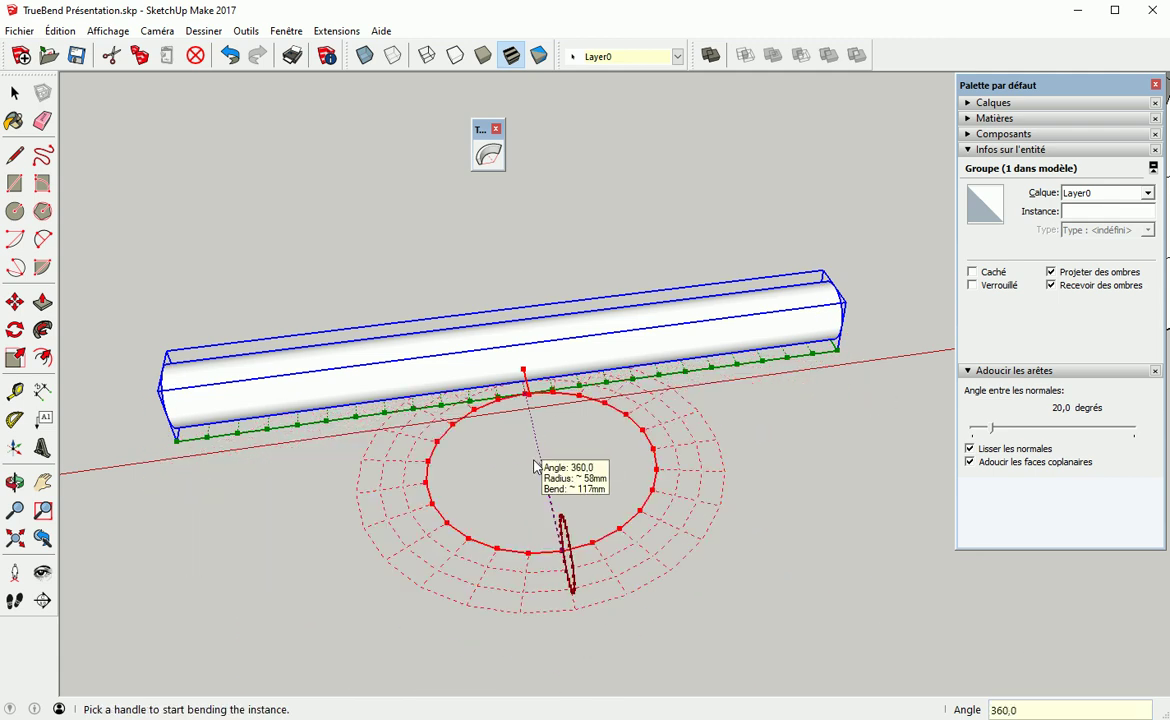
{"action": "type", "text": "48s"}
{"action": "key", "text": "Return"}
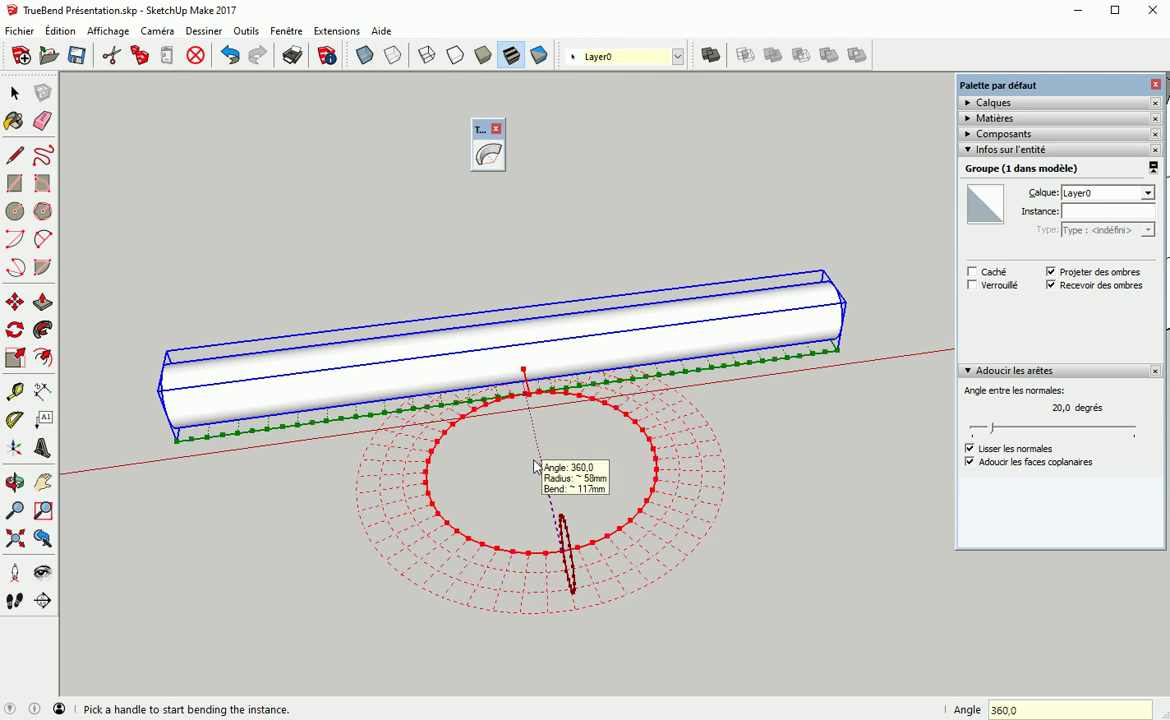
{"action": "left_click", "coordinate": [537, 467]}
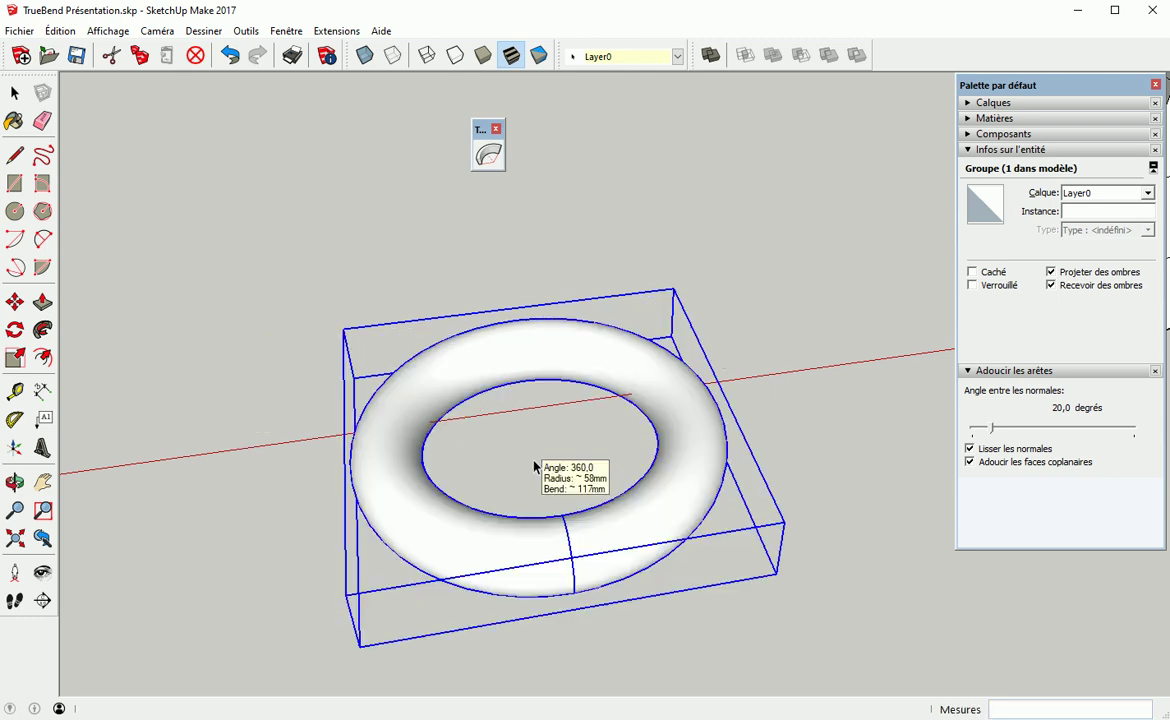
{"action": "key", "text": "space"}
{"action": "left_click", "coordinate": [776, 420]}
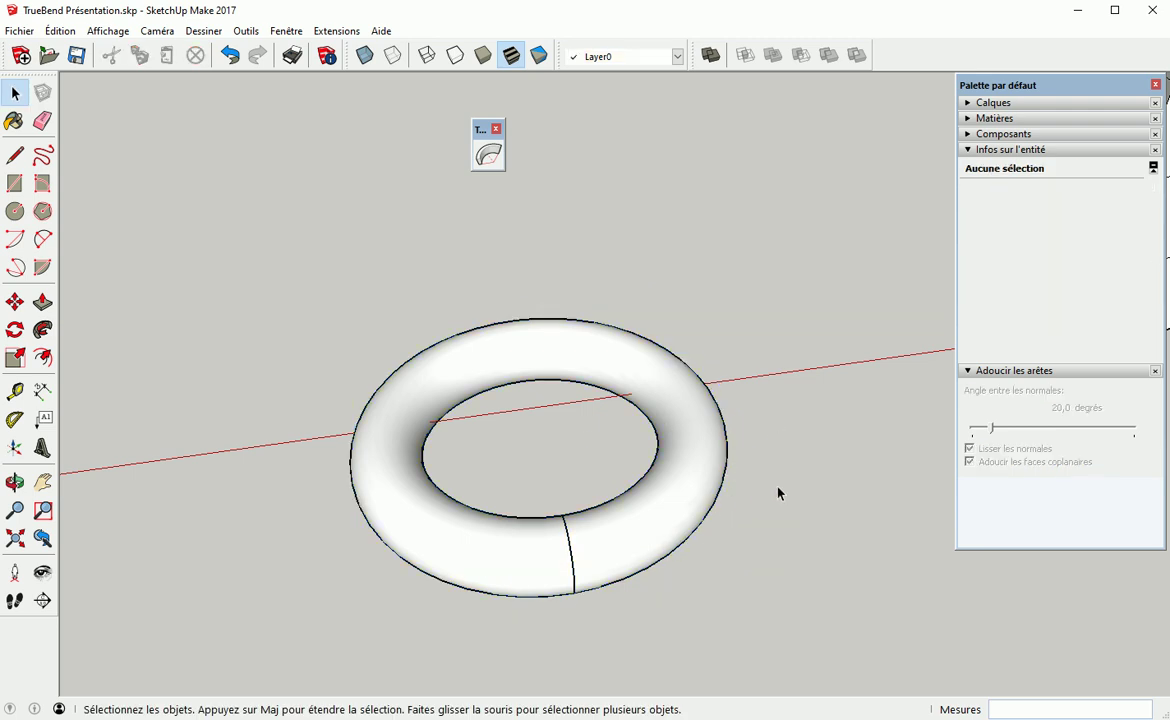
Delete the torus group and the existing upright segmented arch
{"action": "left_click", "coordinate": [402, 397]}
{"action": "key", "text": "Delete"}
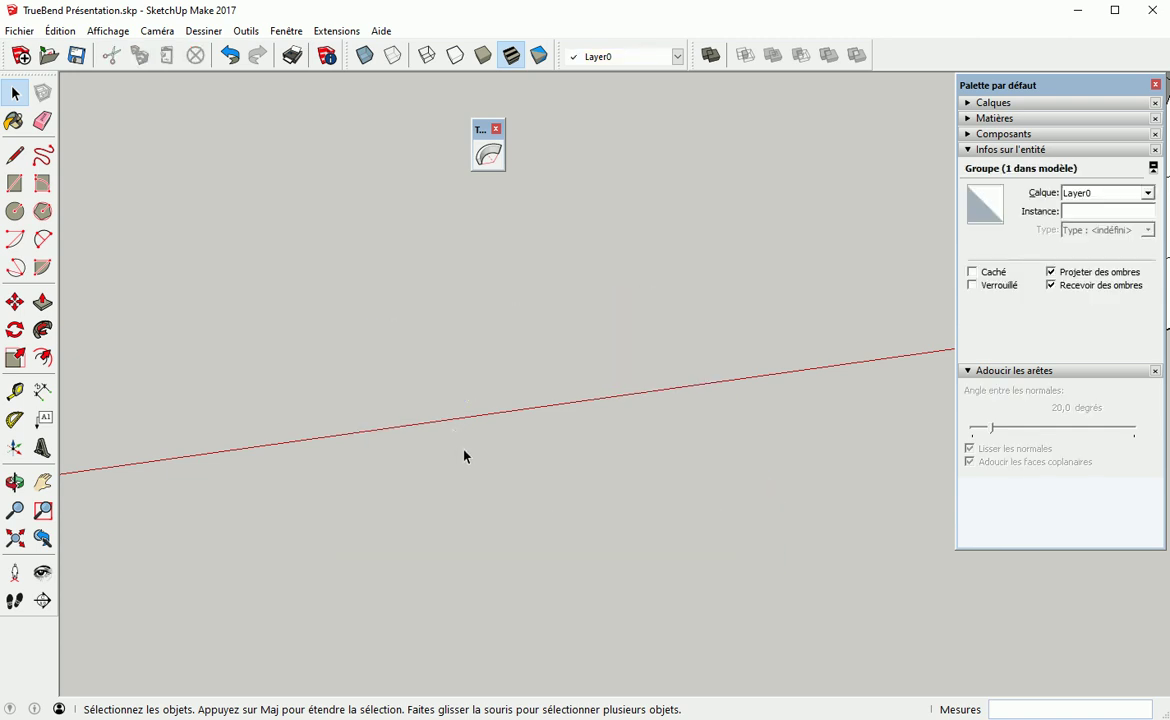
{"action": "middle_click_drag", "start_coordinate": [606, 418], "coordinate": [478, 504]}
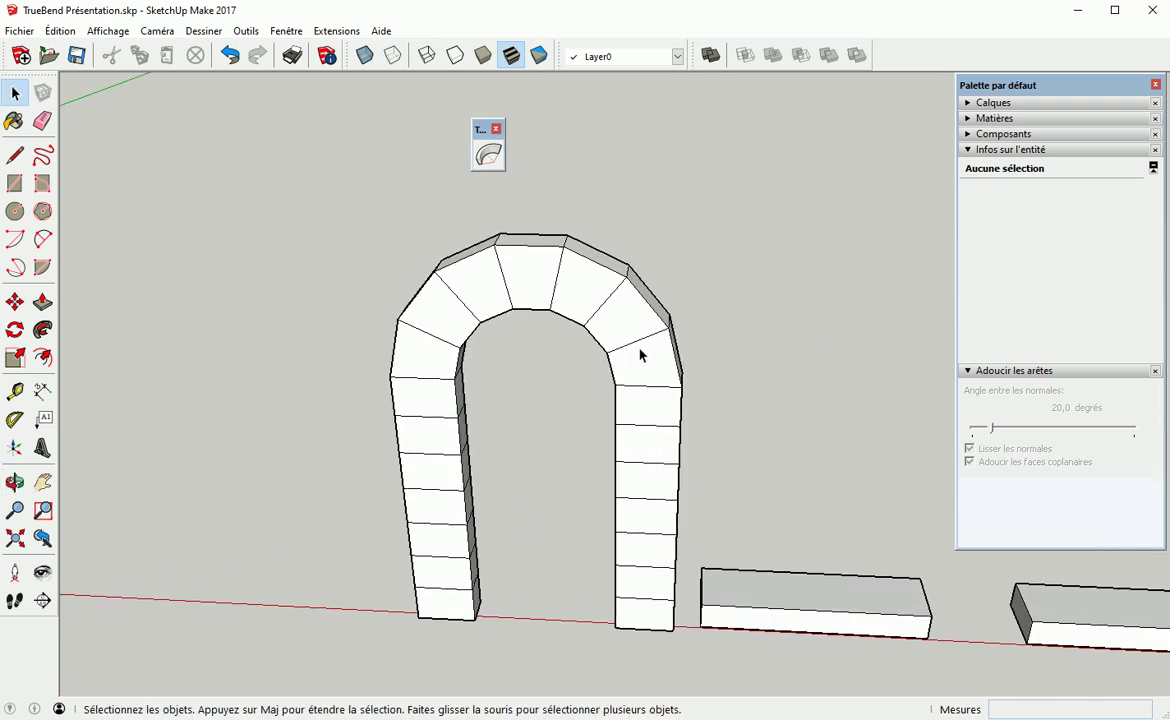
{"action": "triple_click", "coordinate": [485, 291]}
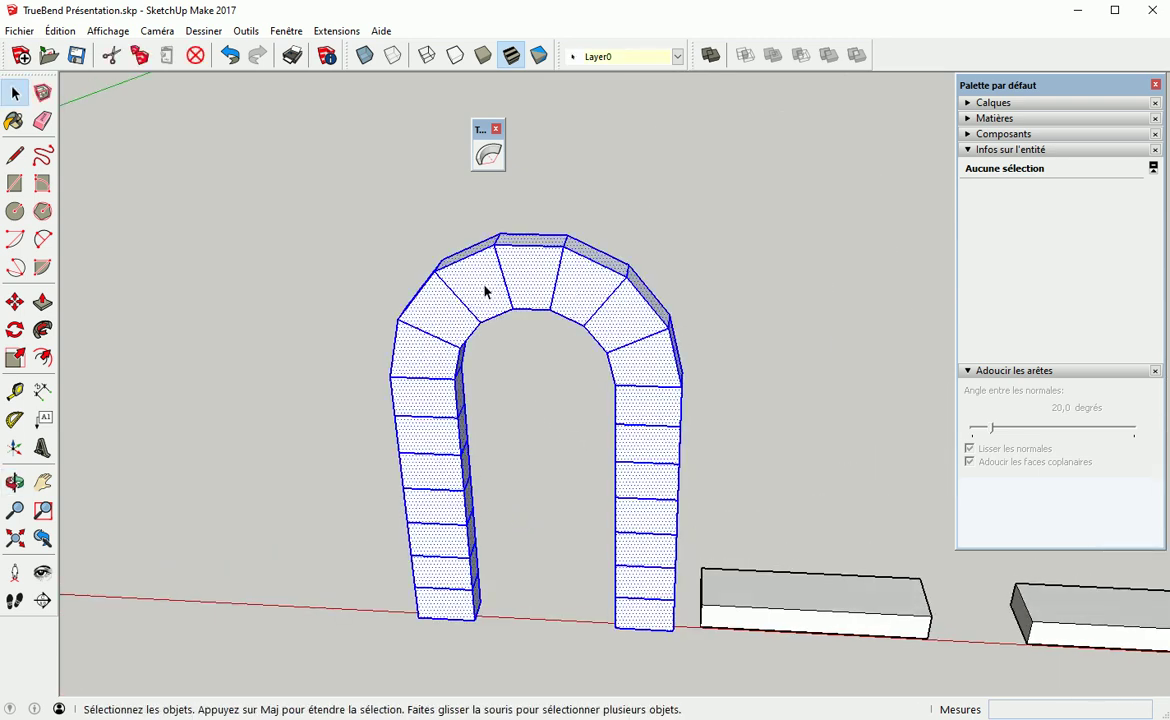
{"action": "key", "text": "Delete"}
Set up a 180° TrueBend on the first block beside the deleted arch, divided into 7 segments
{"action": "middle_click_drag", "start_coordinate": [590, 444], "coordinate": [405, 505]}
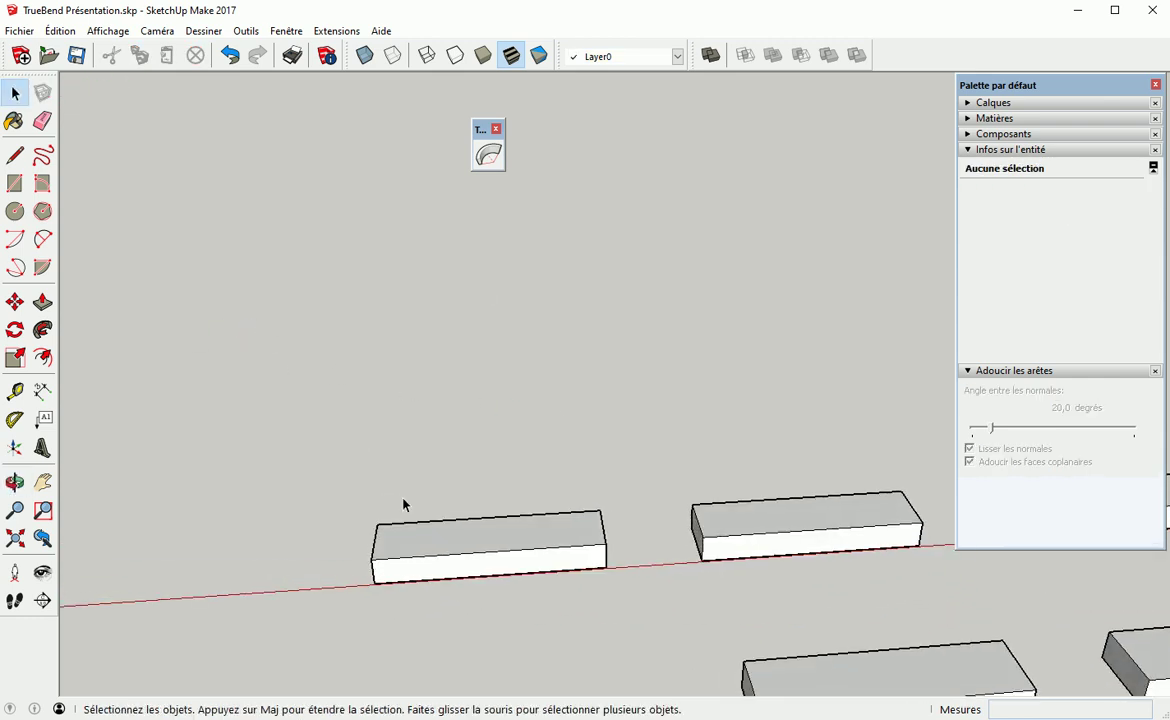
{"action": "left_click", "coordinate": [487, 538]}
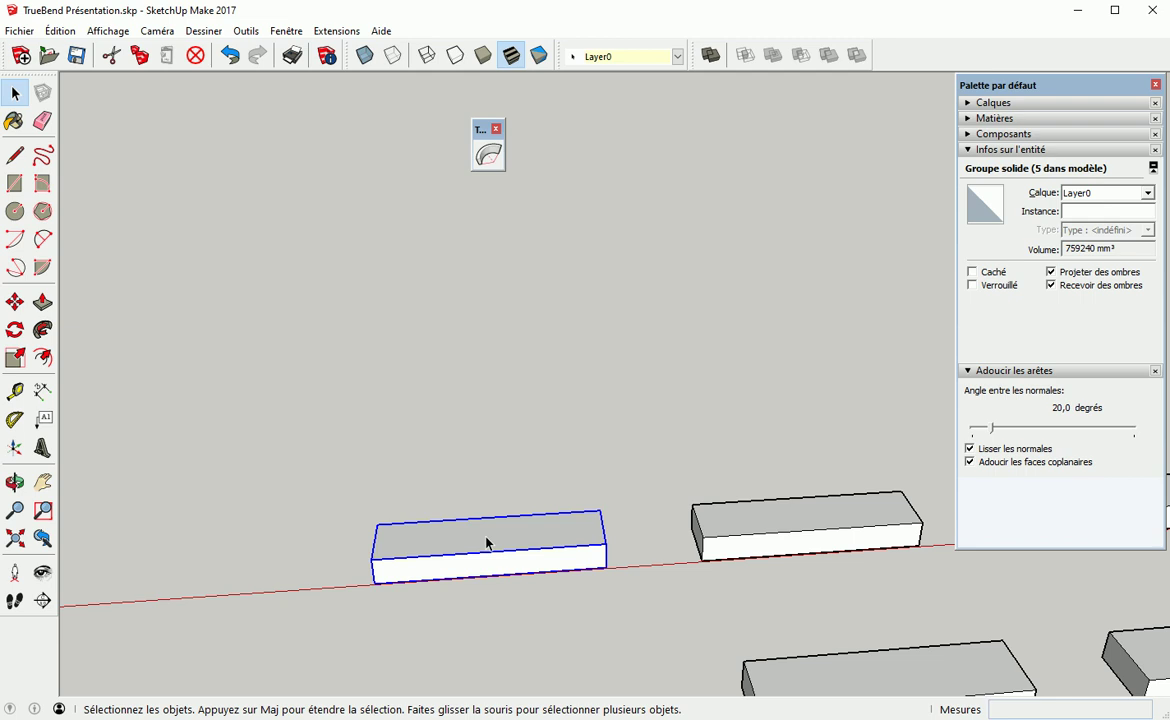
{"action": "left_click", "coordinate": [489, 154]}
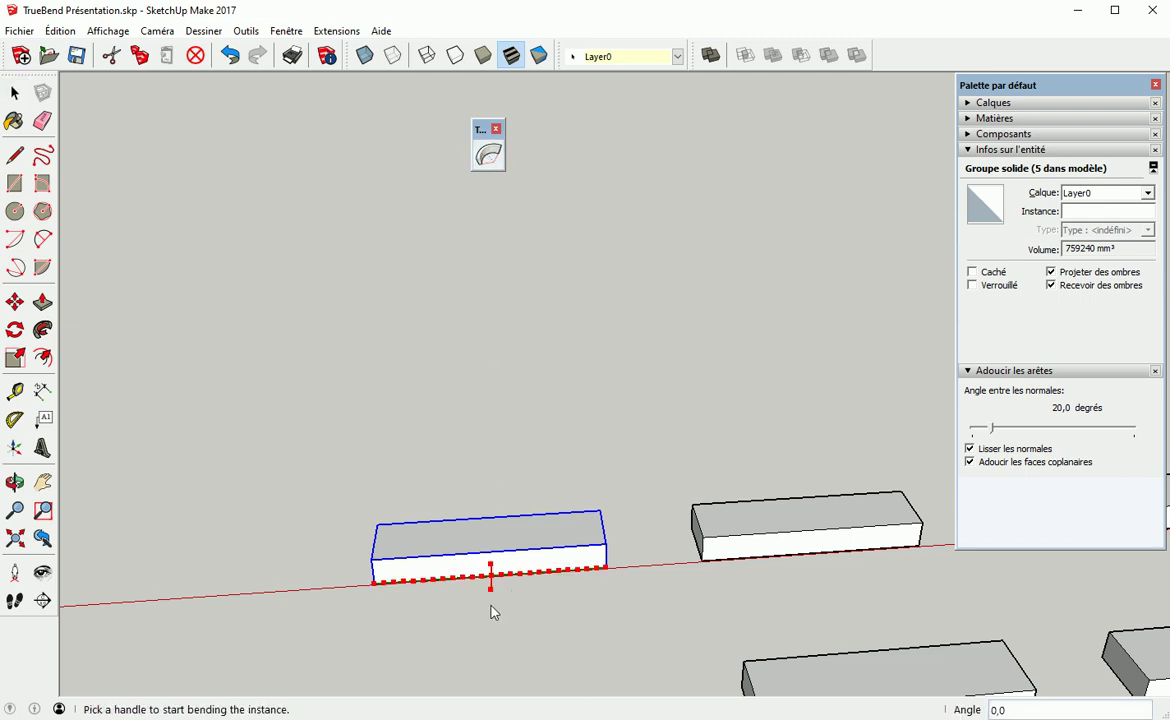
{"action": "left_click_drag", "start_coordinate": [491, 576], "coordinate": [490, 612]}
{"action": "type", "text": "180"}
{"action": "key", "text": "Return"}
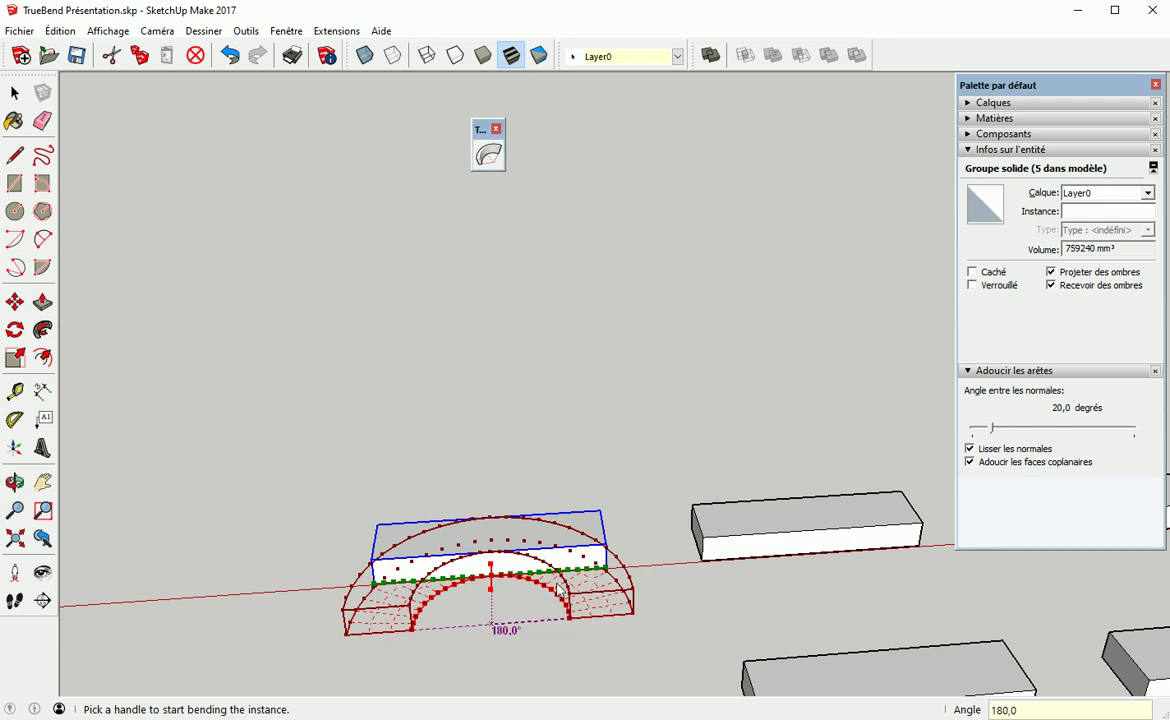
{"action": "right_click", "coordinate": [578, 577]}
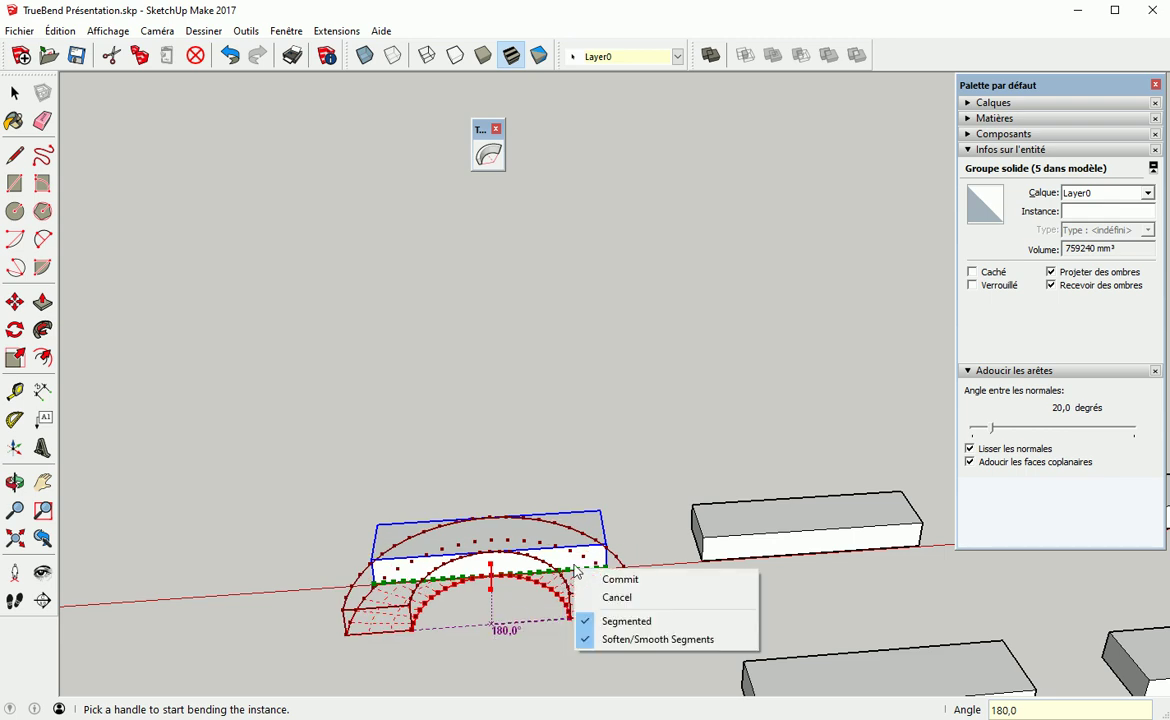
{"action": "key", "text": "Escape"}
{"action": "type", "text": "7s"}
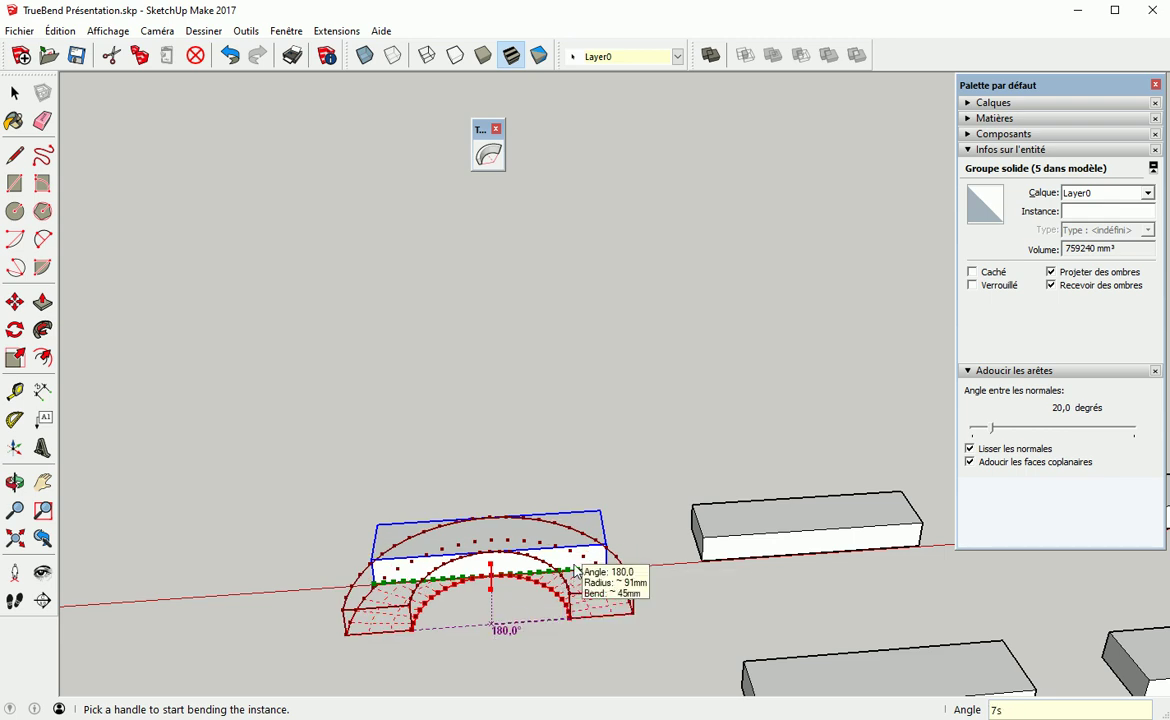
{"action": "key", "text": "Return"}
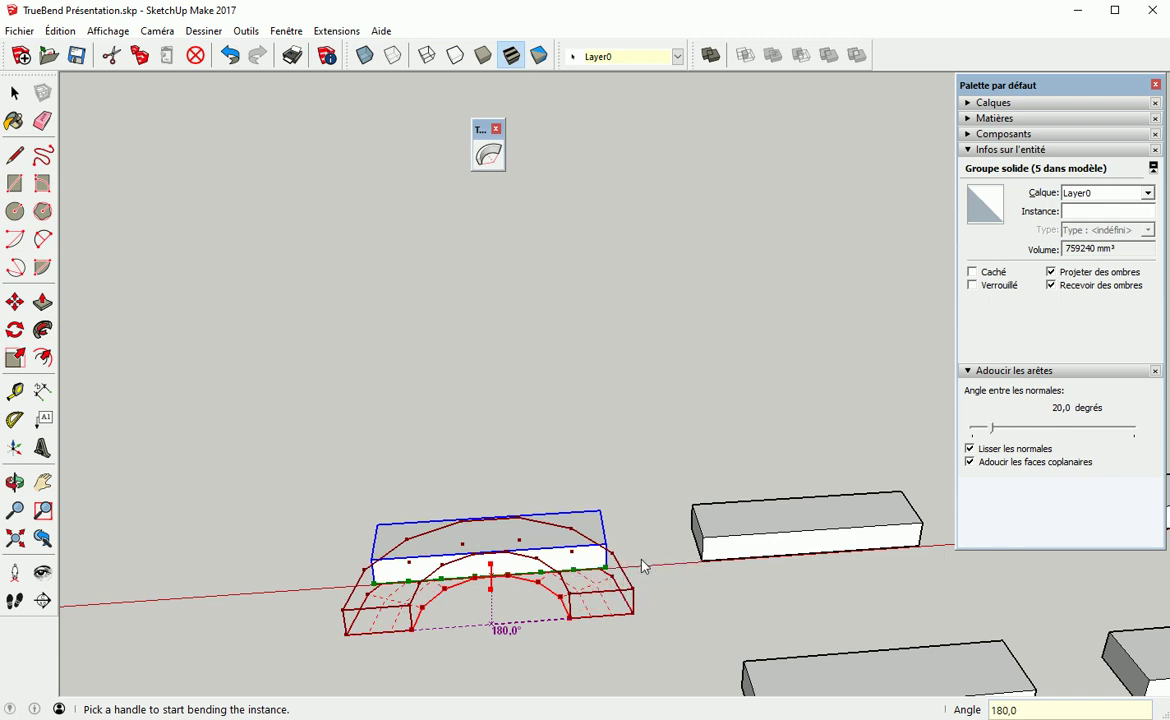
Turn off Soften/Smooth Segments for the 180° bend and commit it
{"action": "right_click", "coordinate": [585, 578]}
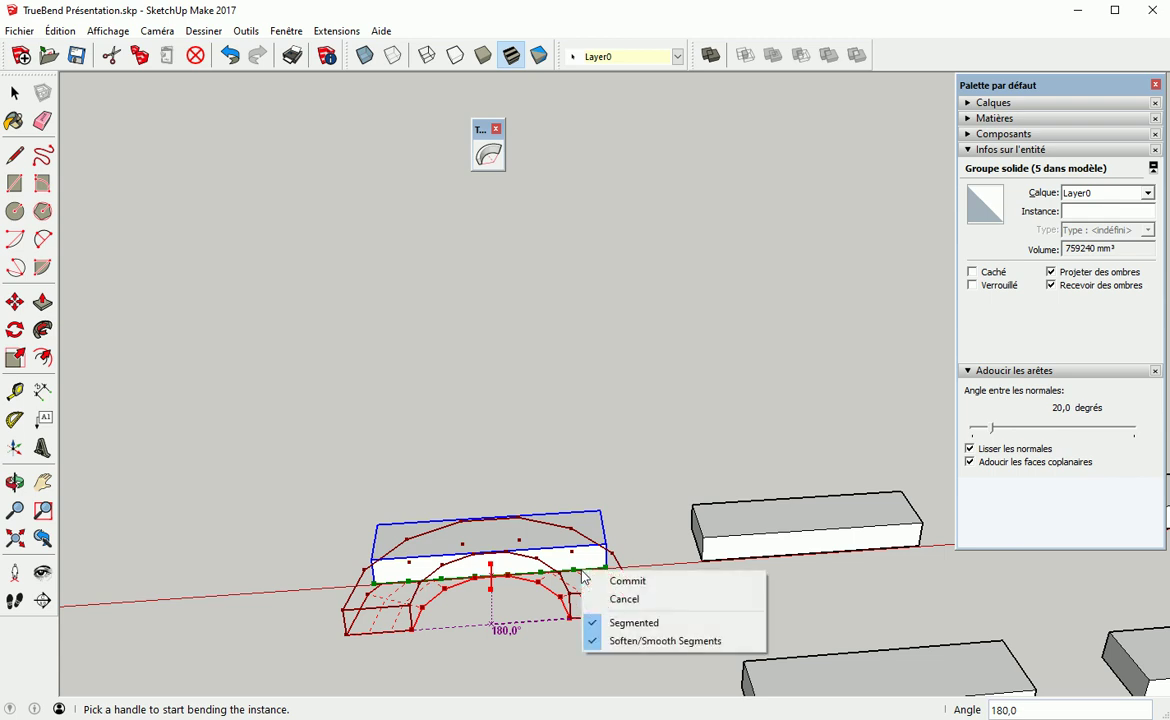
{"action": "left_click", "coordinate": [591, 643]}
{"action": "key", "text": "Return"}
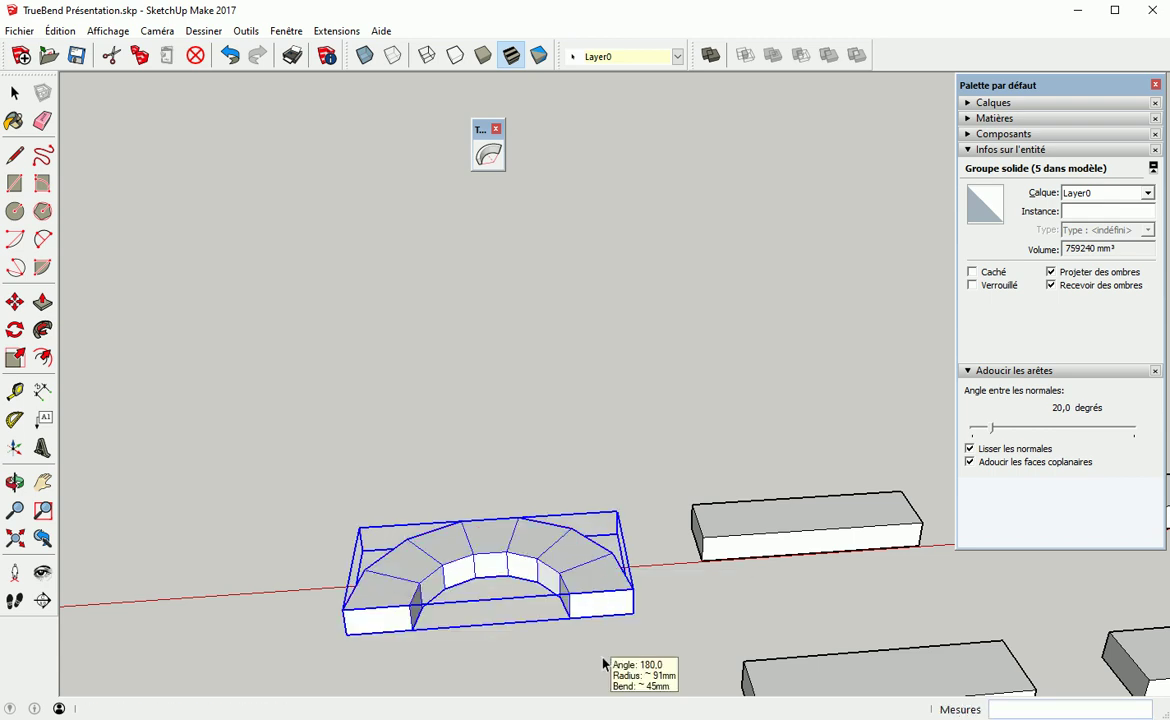
{"action": "key", "text": "space"}
{"action": "left_click", "coordinate": [457, 418]}
Draw a rectangle over the bent arch's left end face and extrude it outward 51 mm with Push/Pull
{"action": "middle_click_drag", "start_coordinate": [462, 566], "coordinate": [447, 630]}
{"action": "left_click", "coordinate": [447, 630]}
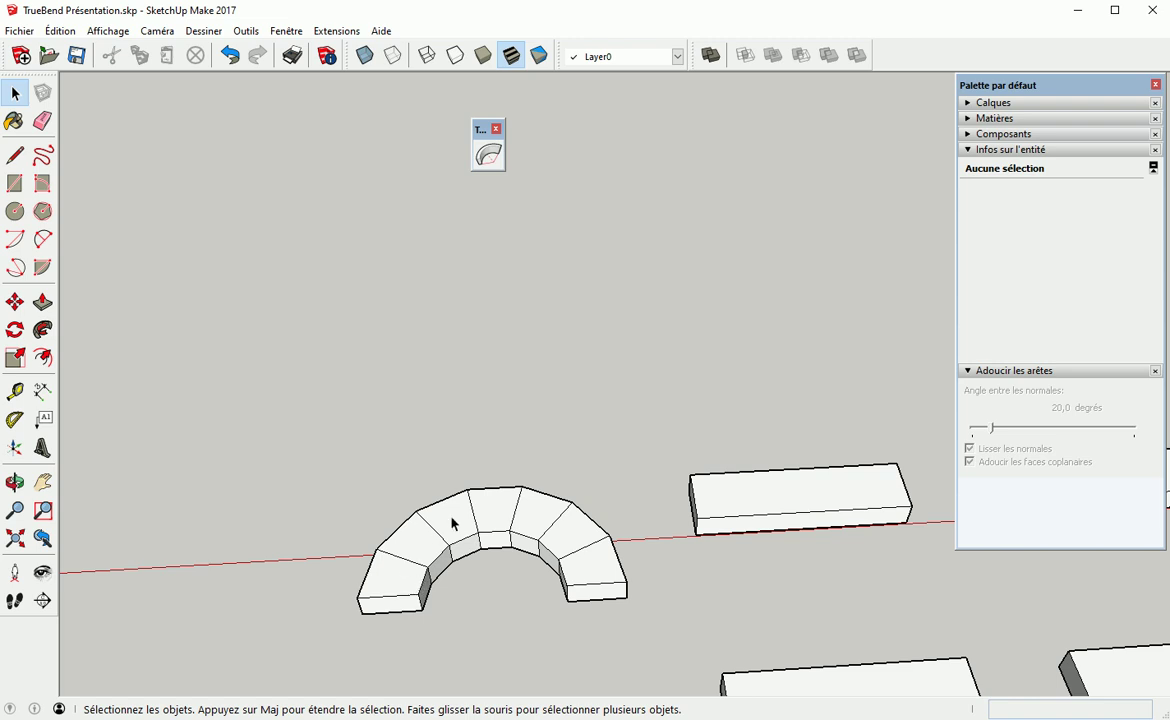
{"action": "middle_click_drag", "start_coordinate": [454, 653], "coordinate": [475, 517], "text": "shift"}
{"action": "key", "text": "r"}
{"action": "left_click", "coordinate": [377, 510]}
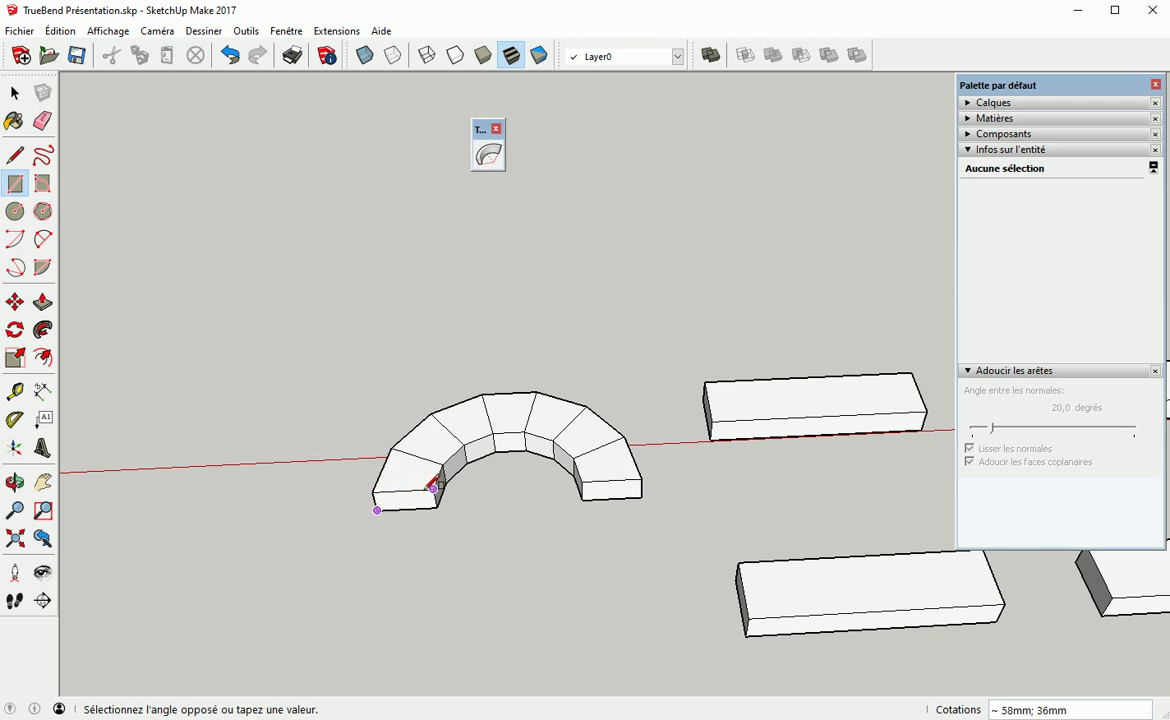
{"action": "left_click", "coordinate": [438, 489]}
{"action": "key", "text": "p"}
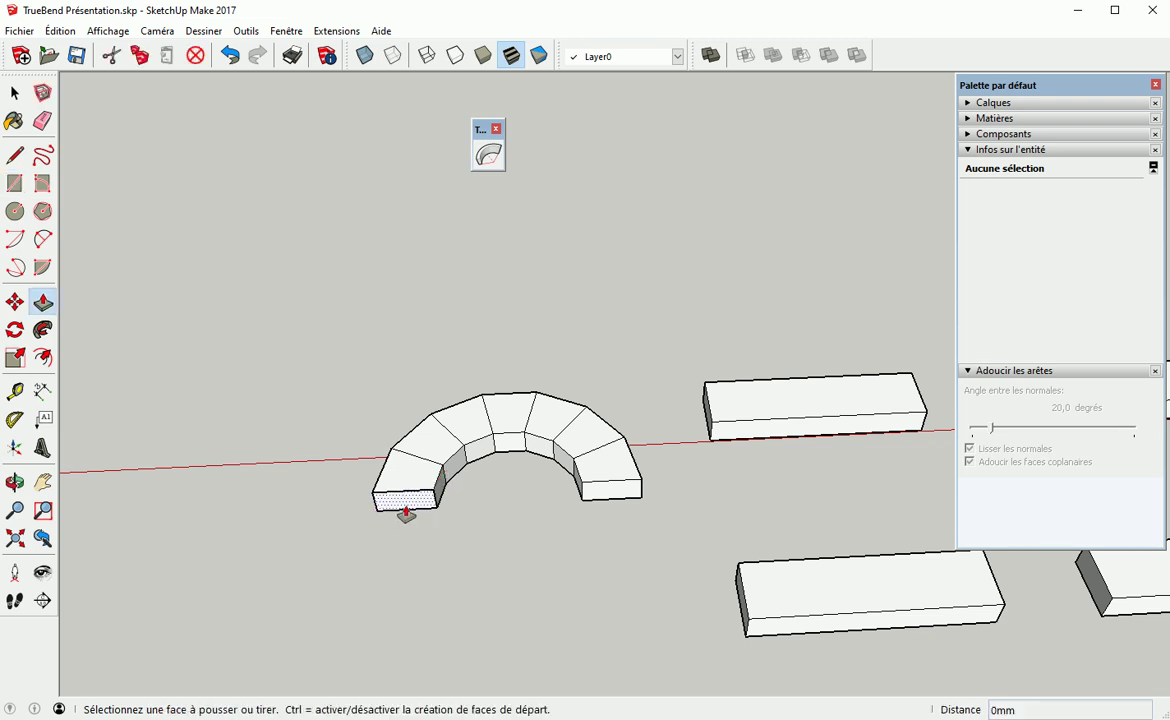
{"action": "left_click", "coordinate": [405, 516]}
{"action": "left_click", "coordinate": [401, 546]}
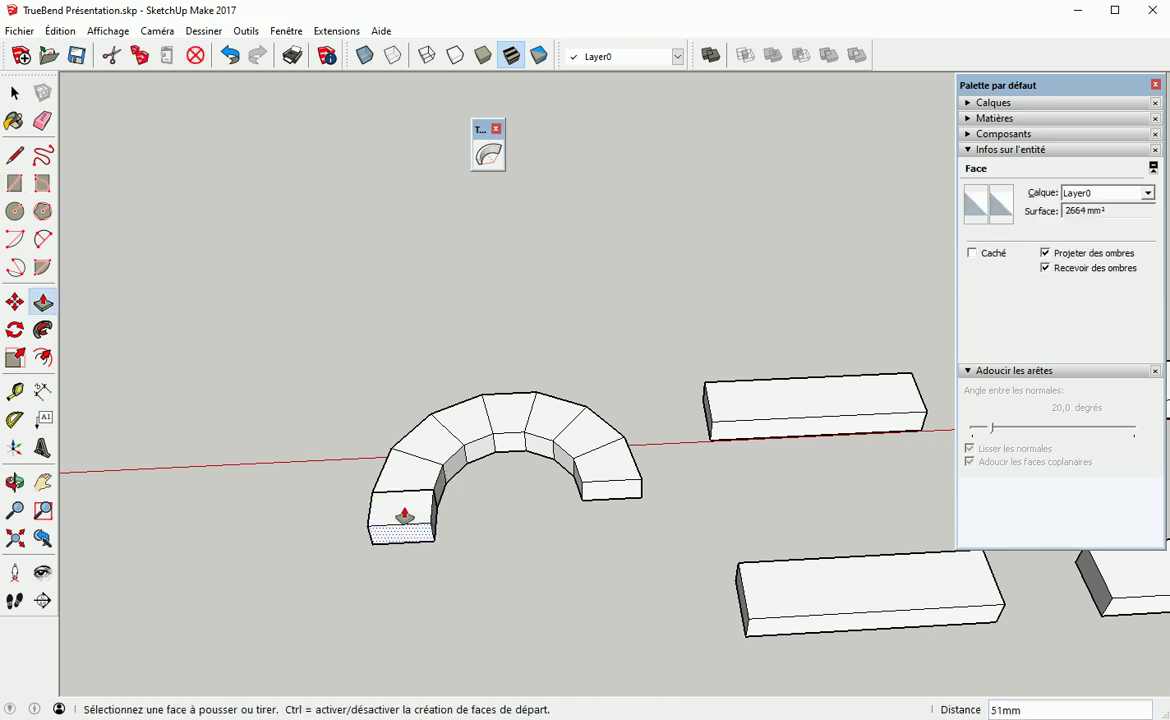
Copy the extruded block 51 mm outward in line with the arch end and array it five times as a leg
{"action": "key", "text": "space"}
{"action": "left_click", "coordinate": [406, 514]}
{"action": "triple_click", "coordinate": [406, 515]}
{"action": "key", "text": "m"}
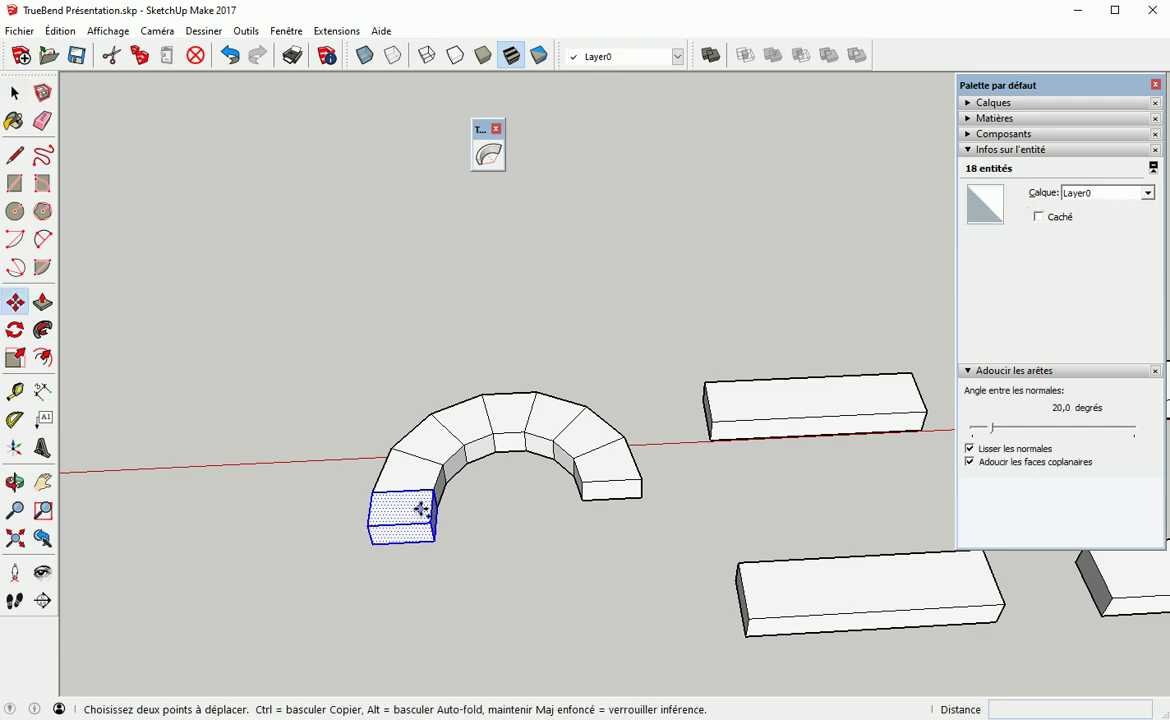
{"action": "key", "text": "ctrl"}
{"action": "left_click", "coordinate": [432, 491]}
{"action": "type", "text": "51"}
{"action": "key", "text": "Return"}
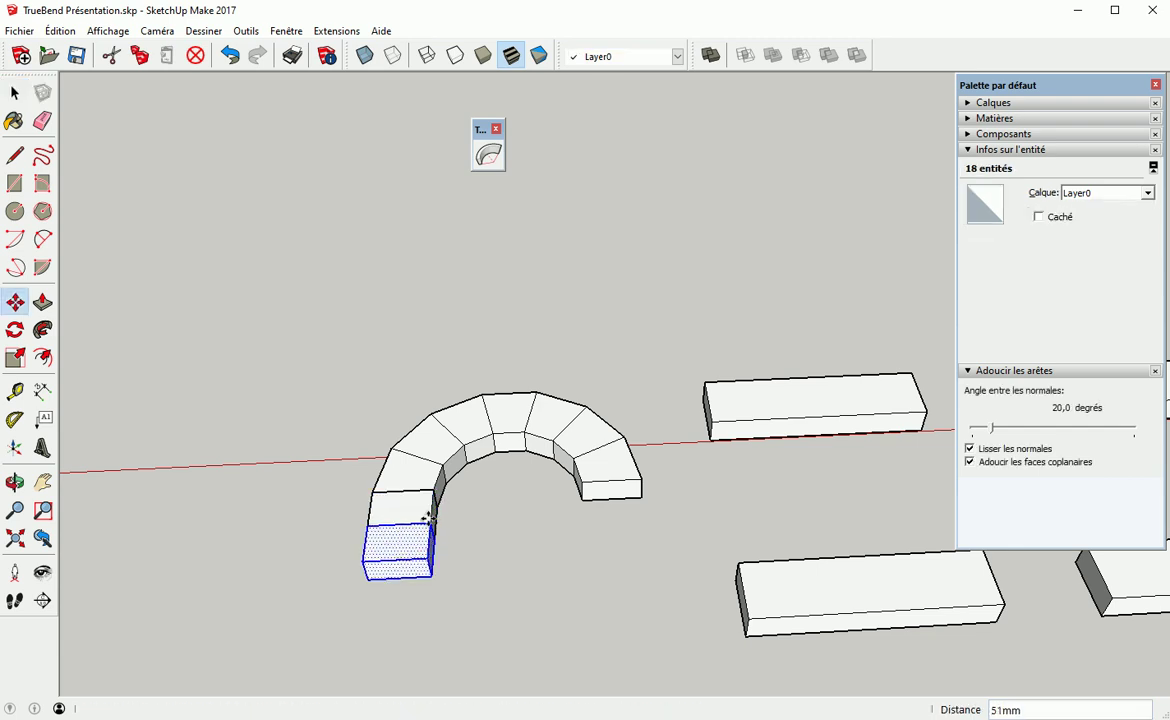
{"action": "type", "text": "*5"}
{"action": "key", "text": "Return"}
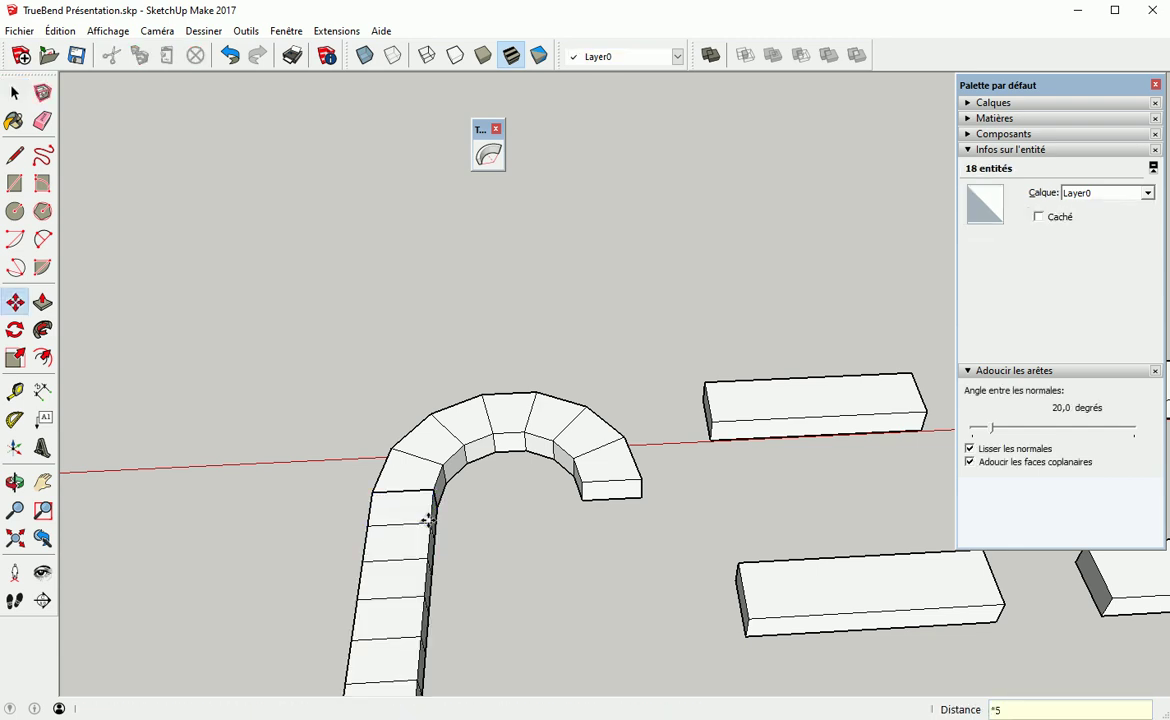
Copy the whole leg of blocks from the arch's left end to its right end, corner to corner
{"action": "key", "text": "space"}
{"action": "triple_click", "coordinate": [388, 561]}
{"action": "key", "text": "m"}
{"action": "key", "text": "ctrl"}
{"action": "left_click", "coordinate": [372, 492]}
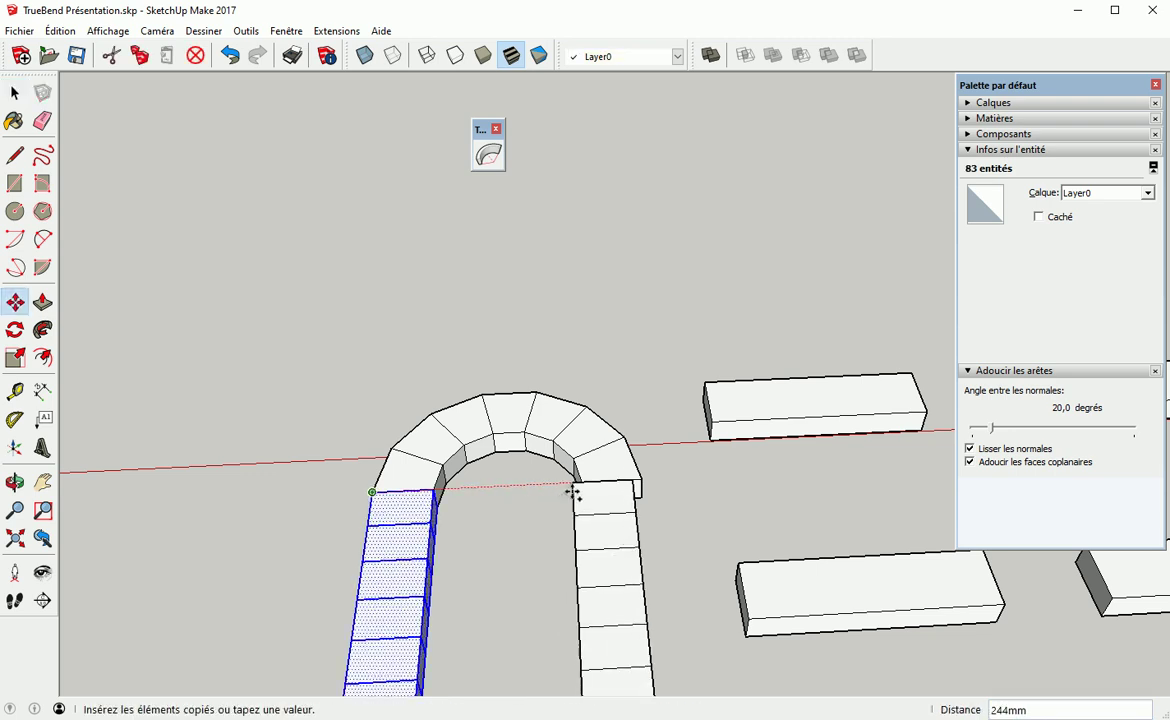
{"action": "left_click", "coordinate": [583, 485]}
{"action": "key", "text": "space"}
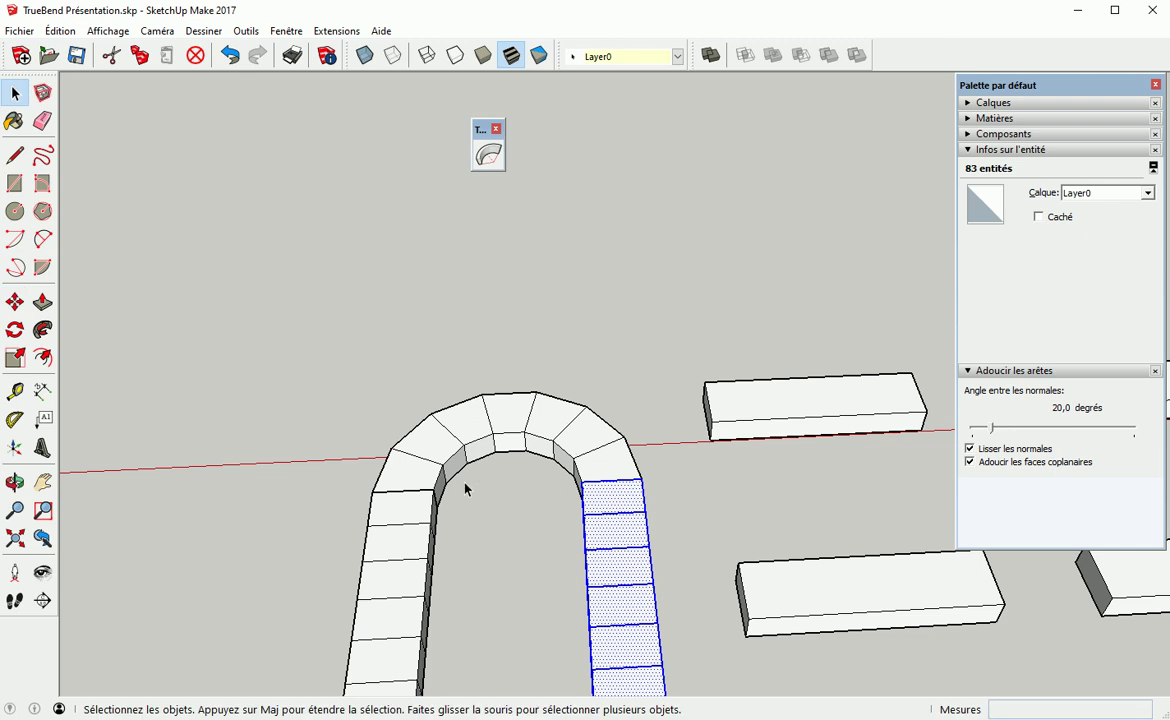
Explode the bent arch group between the two legs and clear the selection
{"action": "left_click", "coordinate": [461, 431]}
{"action": "right_click", "coordinate": [462, 428]}
{"action": "left_click", "coordinate": [515, 184]}
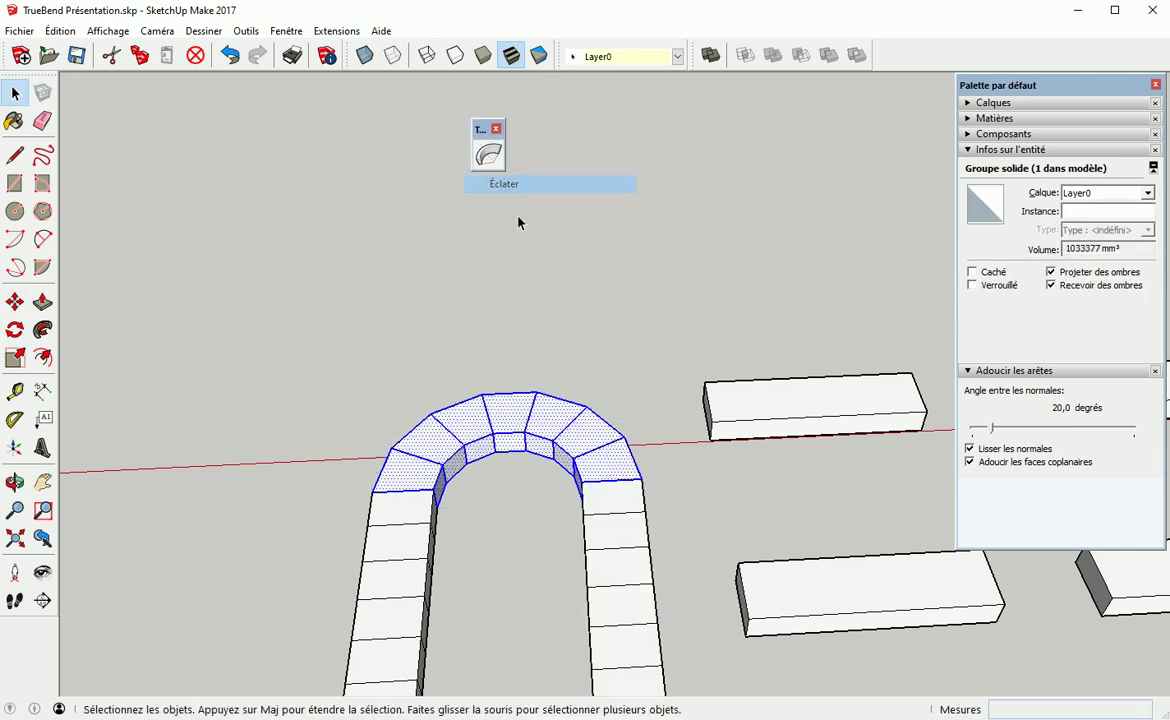
{"action": "left_click", "coordinate": [486, 522]}
Set up a TrueBend of about 98.7° on the straight block nearest the finished arch on the red axis
{"action": "middle_click_drag", "start_coordinate": [486, 522], "coordinate": [298, 432]}
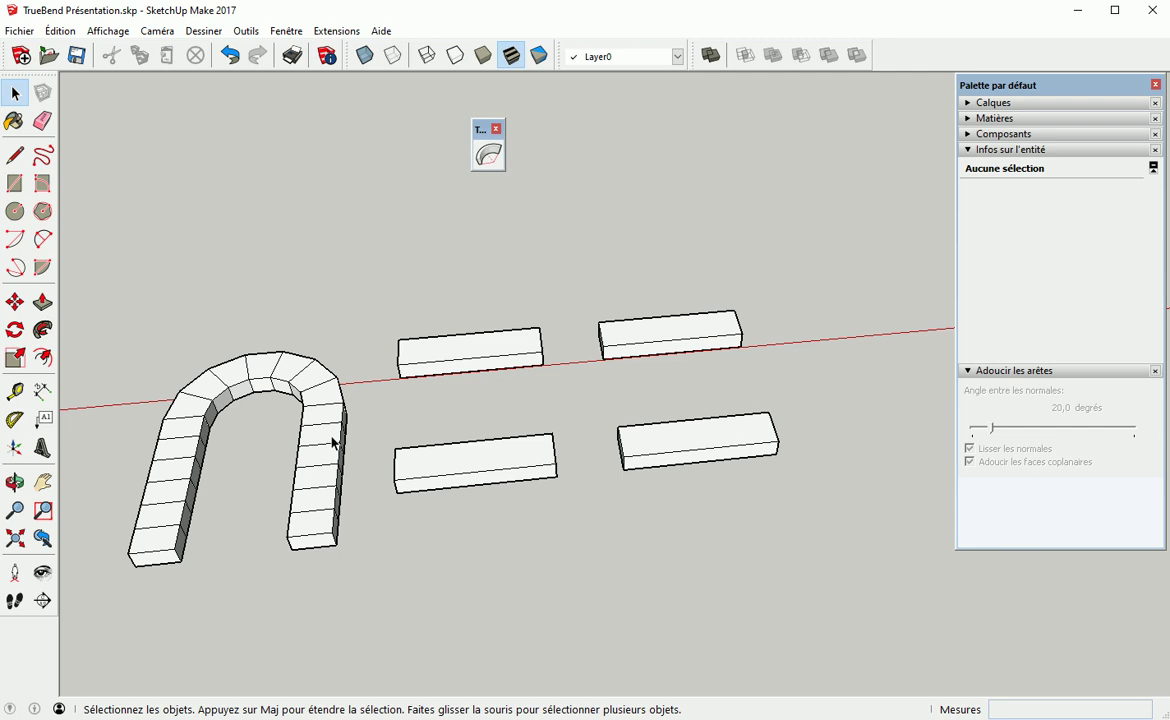
{"action": "left_click", "coordinate": [470, 357]}
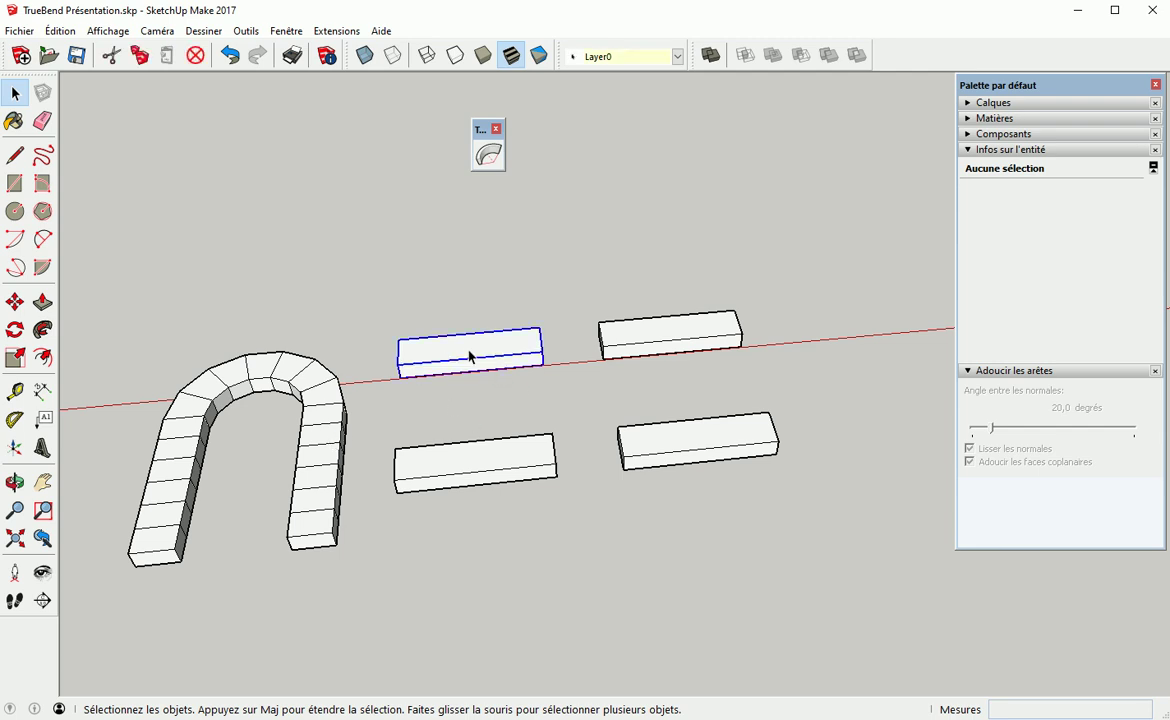
{"action": "left_click", "coordinate": [488, 154]}
{"action": "left_click_drag", "start_coordinate": [474, 400], "coordinate": [478, 415]}
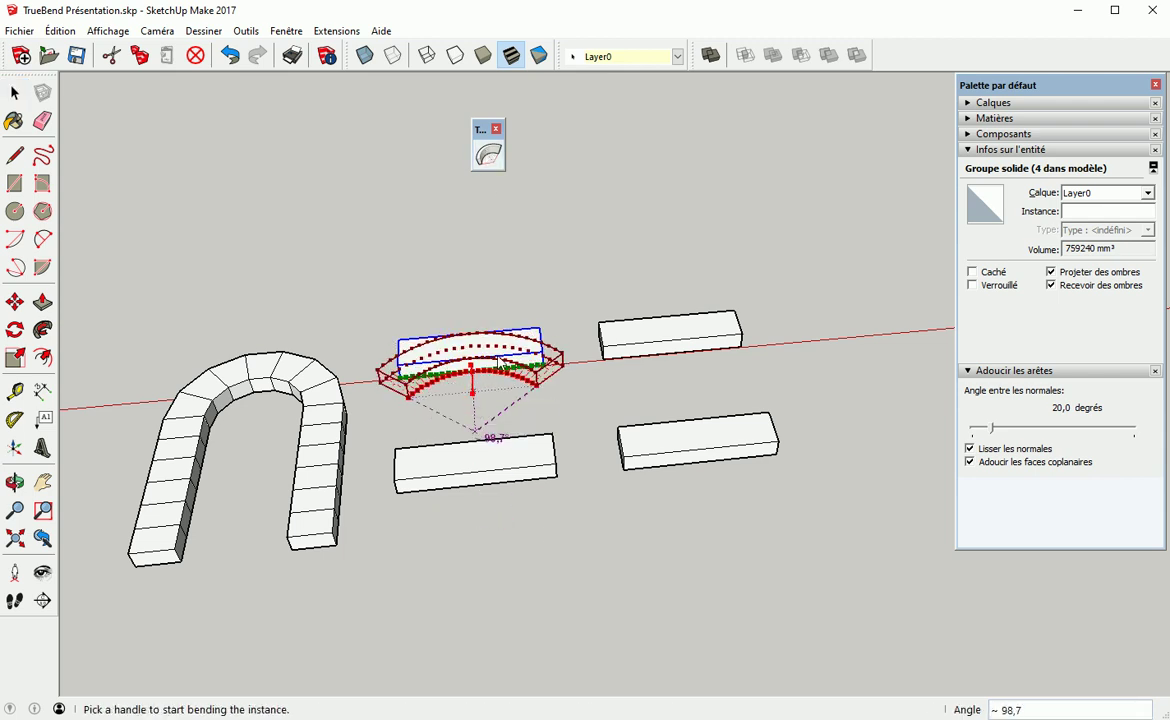
{"action": "scroll", "coordinate": [497, 364], "scroll_direction": "up", "scroll_amount": 1}
{"action": "scroll", "coordinate": [497, 364], "scroll_direction": "up", "scroll_amount": 1}
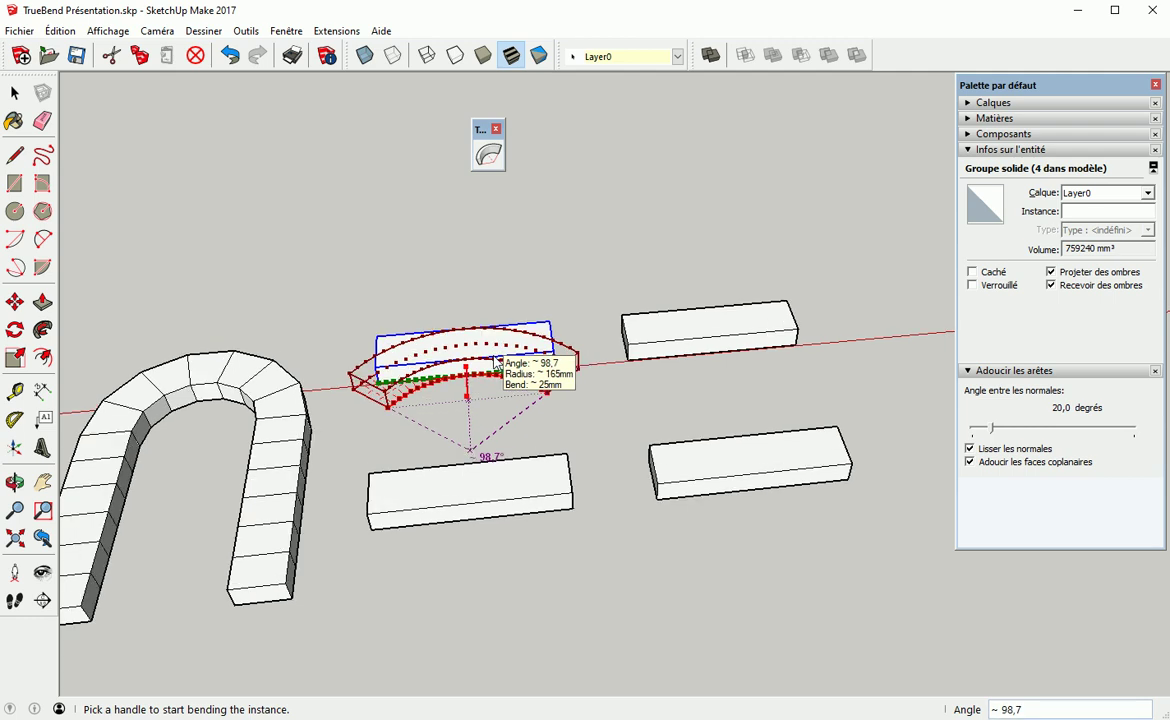
Switch Soften/Smooth Segments on and back off for this bend, and commit it with segment edges kept
{"action": "right_click", "coordinate": [495, 359]}
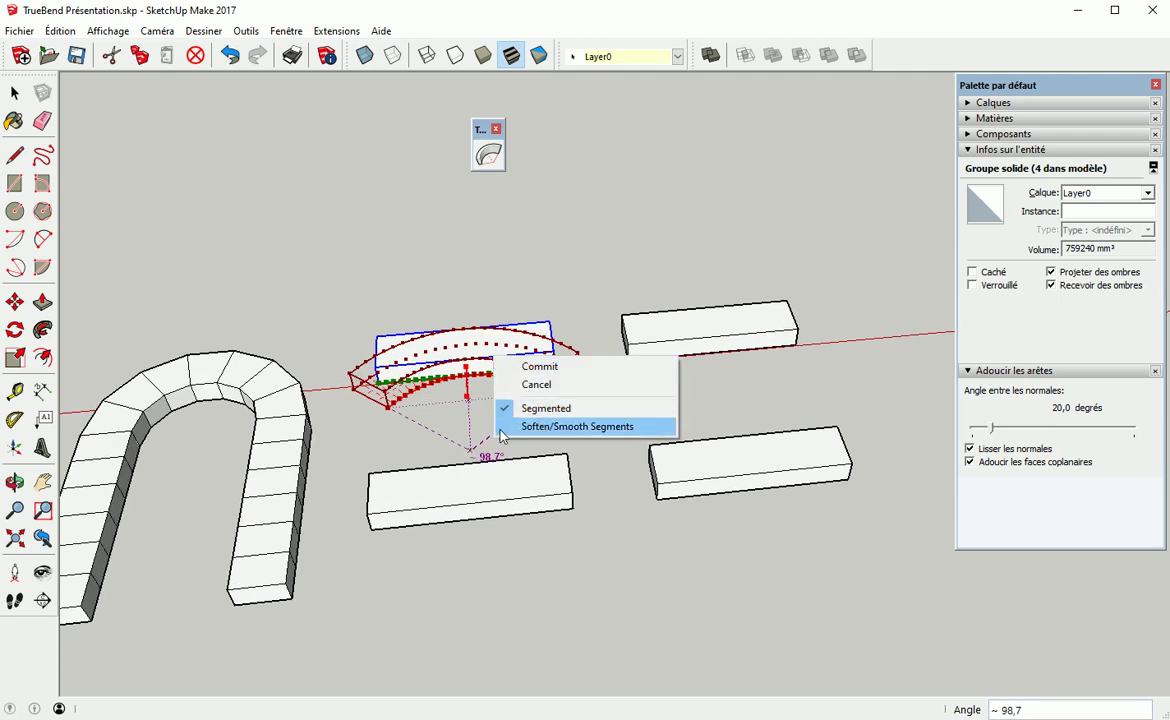
{"action": "left_click", "coordinate": [541, 428]}
{"action": "right_click", "coordinate": [514, 362]}
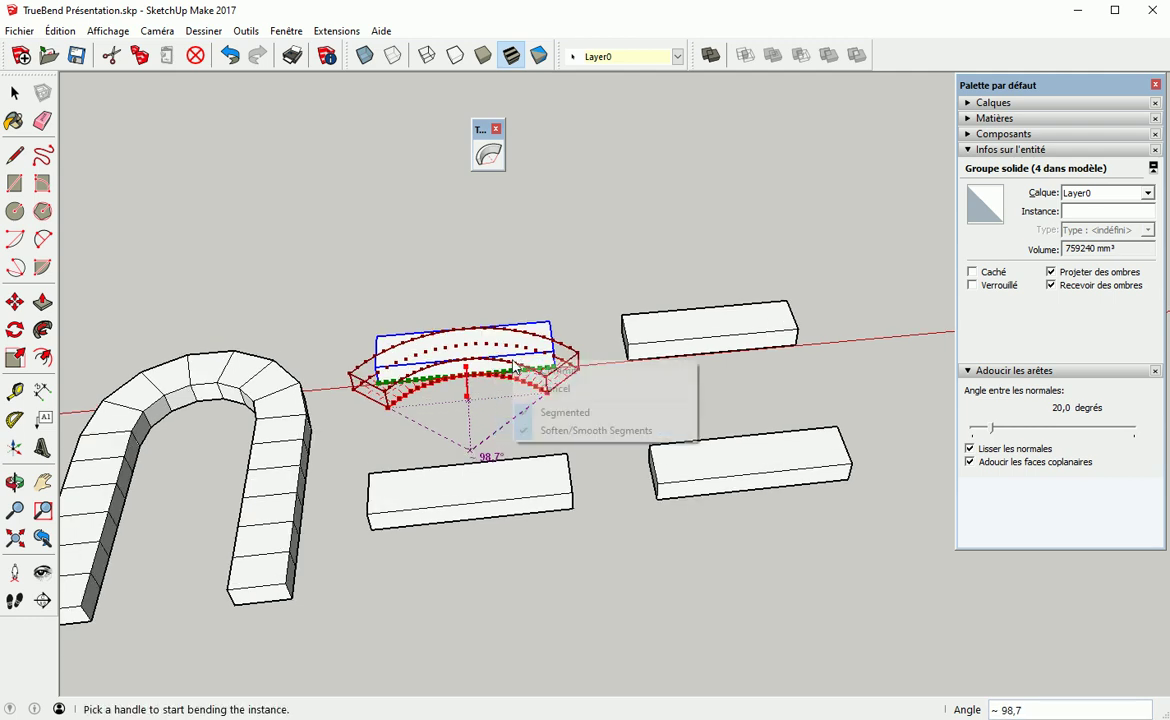
{"action": "left_click", "coordinate": [527, 431]}
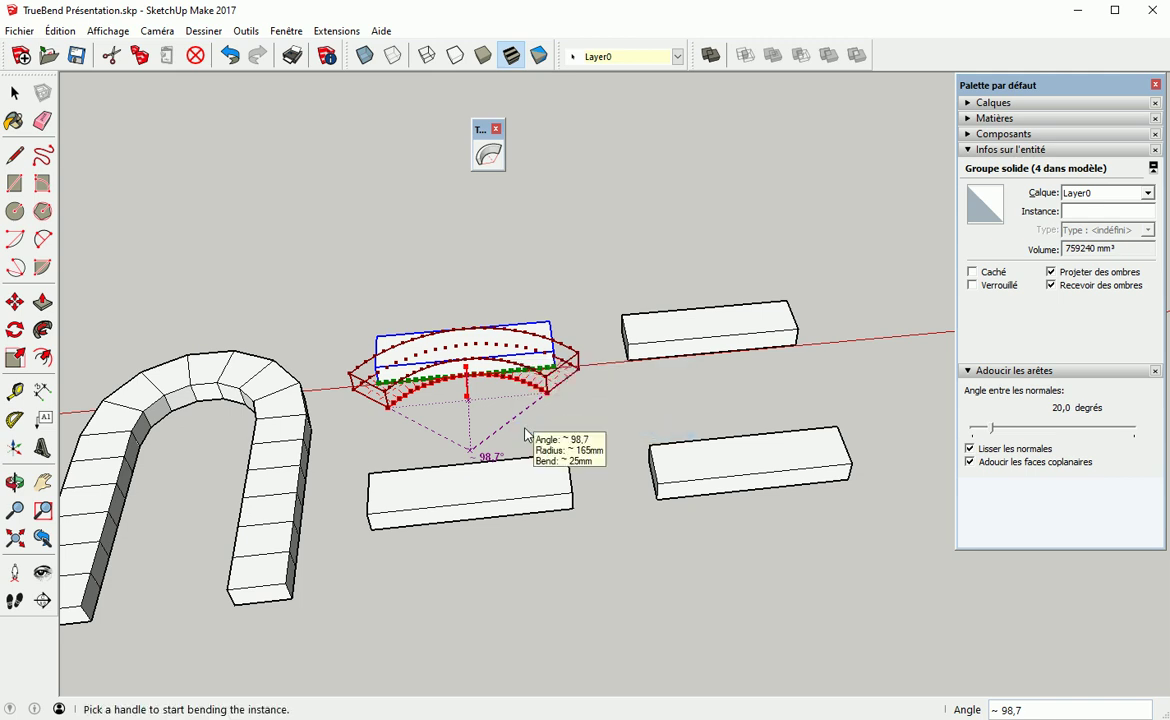
{"action": "key", "text": "Return"}
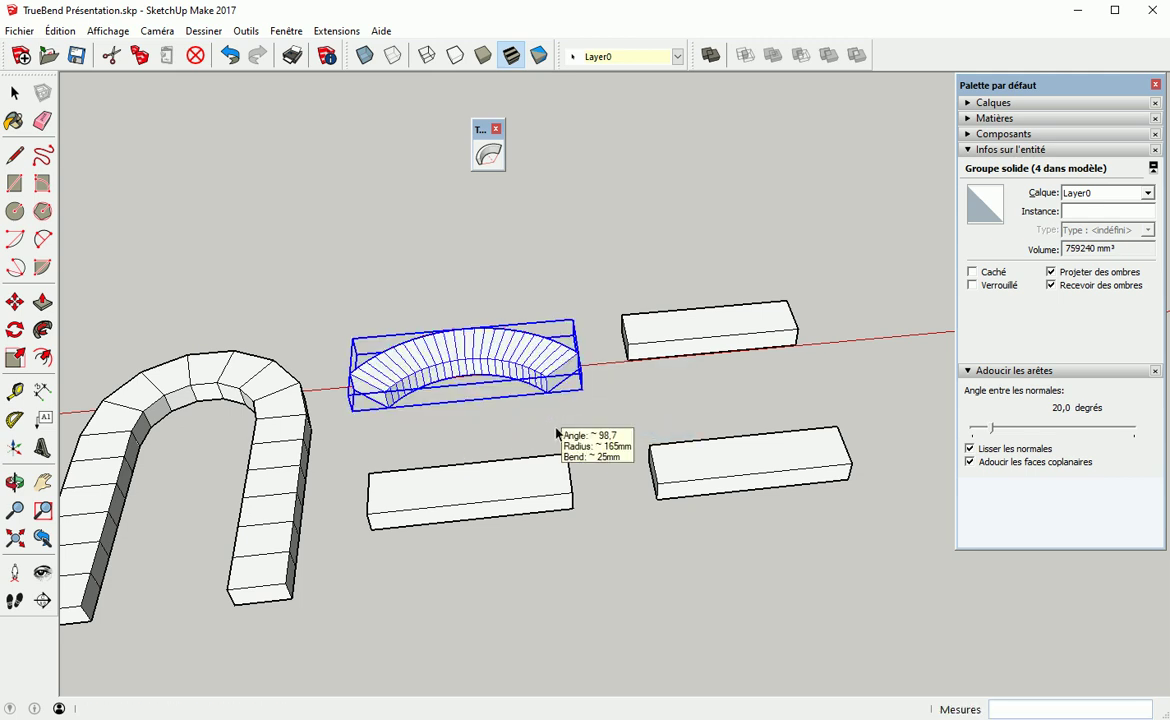
Set up a TrueBend of about 76.1° on the straight block on the red axis beside the segmented arch
{"action": "key", "text": "space"}
{"action": "left_click", "coordinate": [392, 439]}
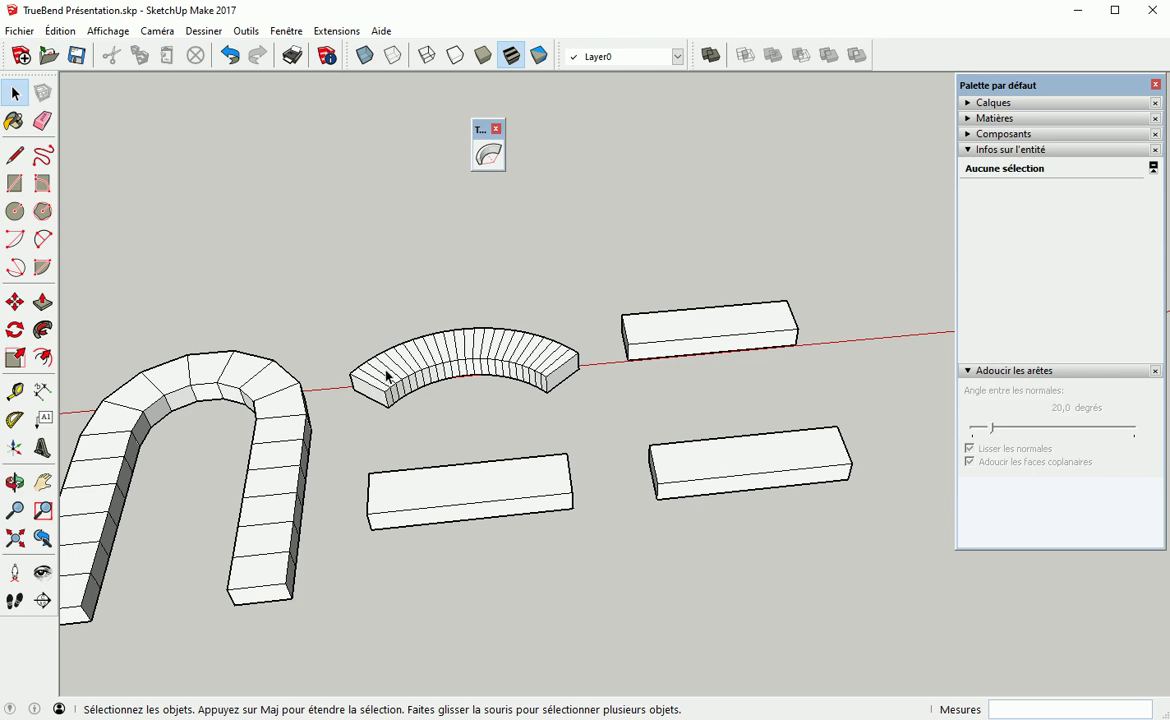
{"action": "left_click", "coordinate": [685, 332]}
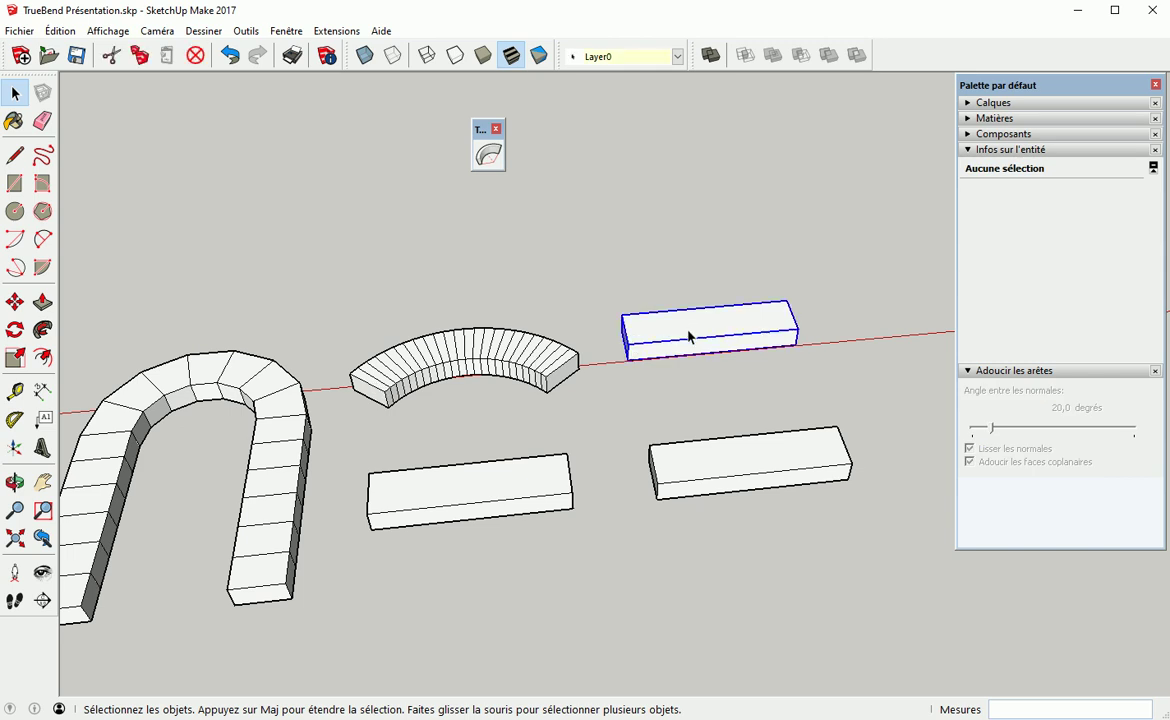
{"action": "left_click", "coordinate": [488, 154]}
{"action": "left_click_drag", "start_coordinate": [720, 368], "coordinate": [750, 337]}
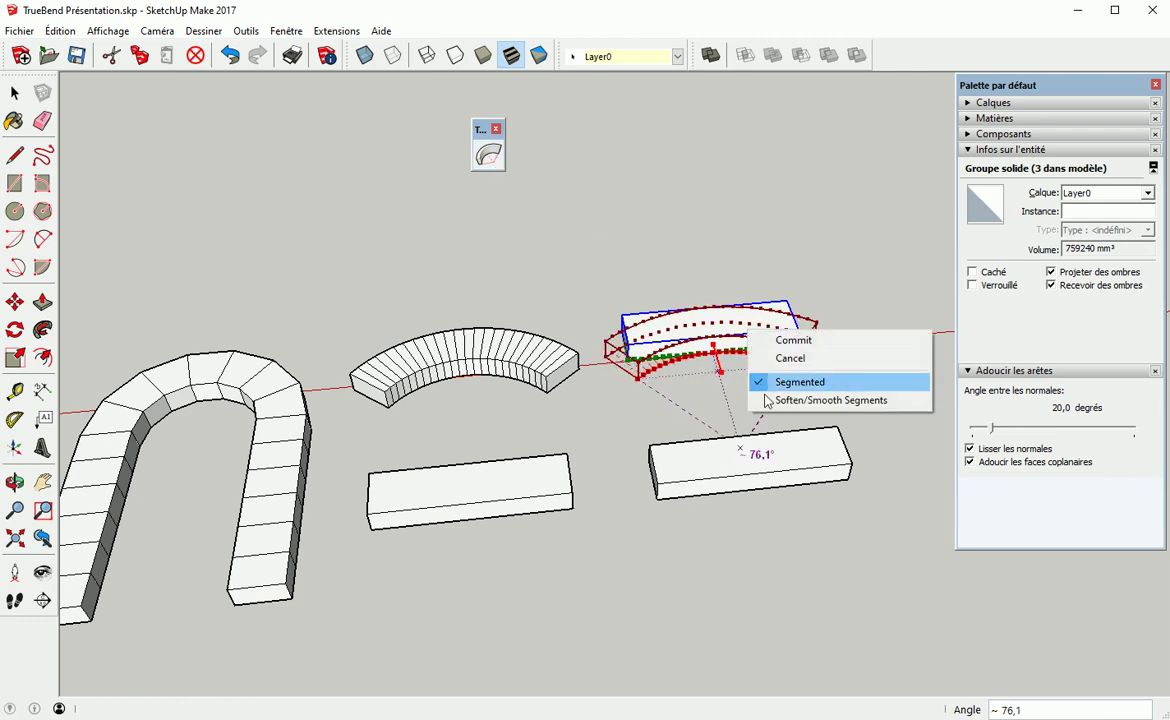
Enable Soften/Smooth Segments for this bend, commit it, and clear the selection
{"action": "left_click", "coordinate": [800, 398]}
{"action": "right_click", "coordinate": [789, 339]}
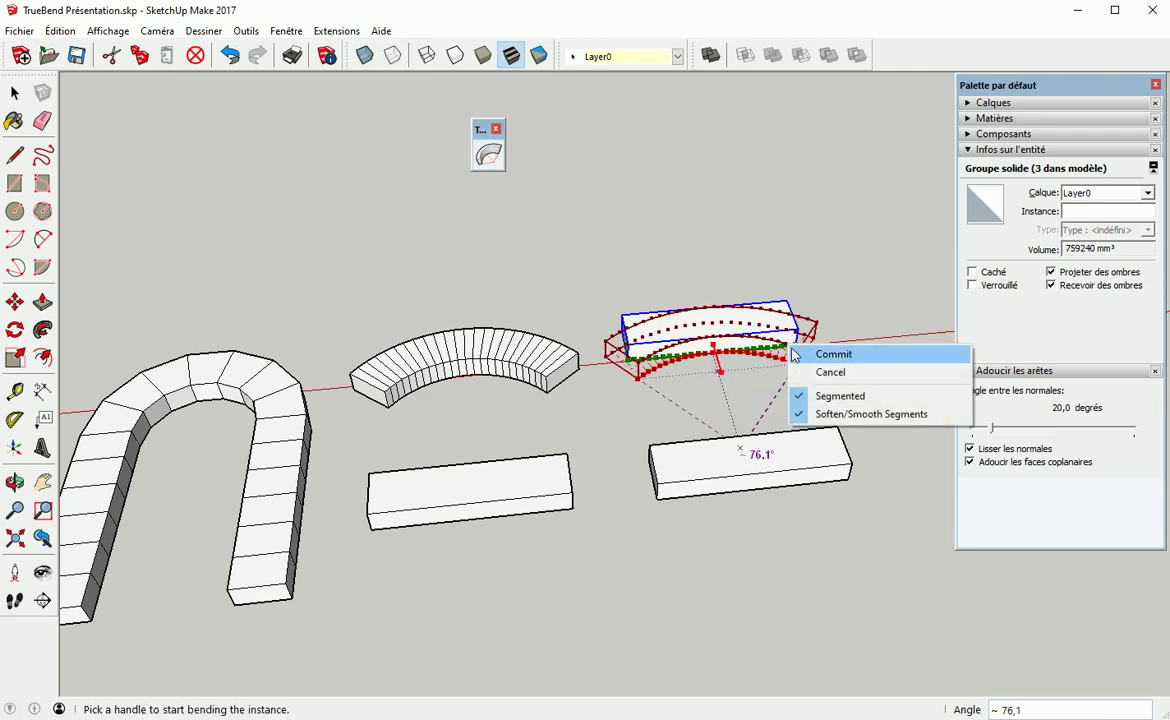
{"action": "left_click", "coordinate": [848, 289]}
{"action": "key", "text": "space"}
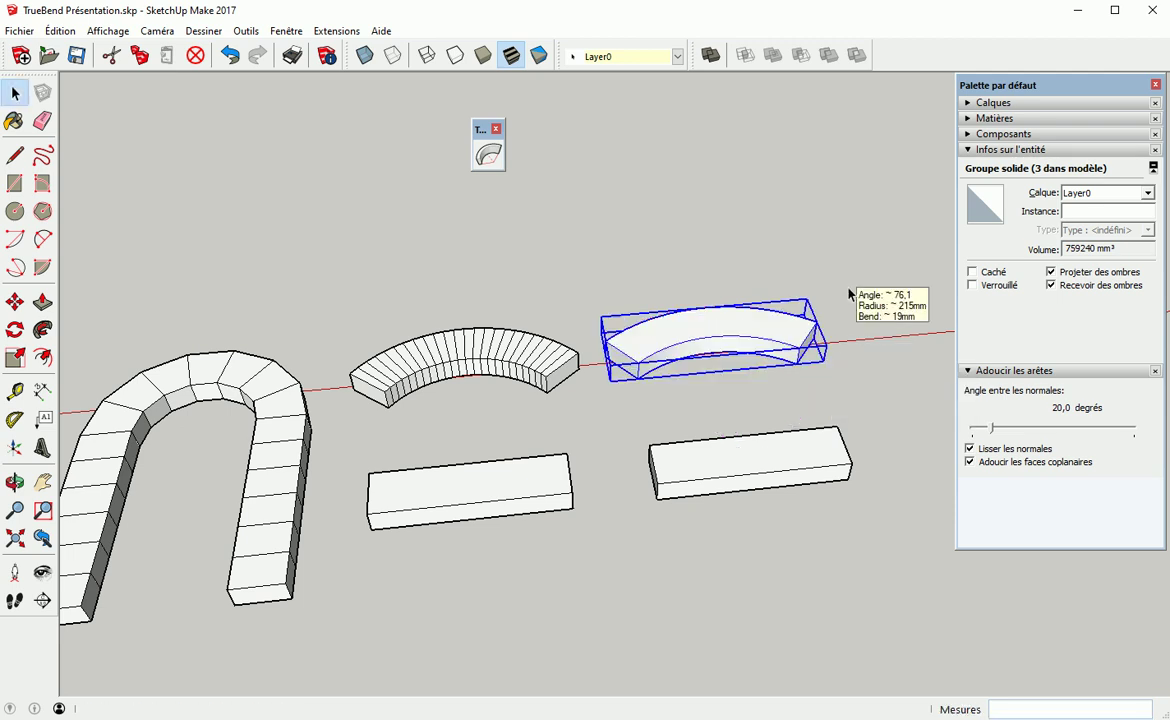
{"action": "left_click", "coordinate": [835, 365]}
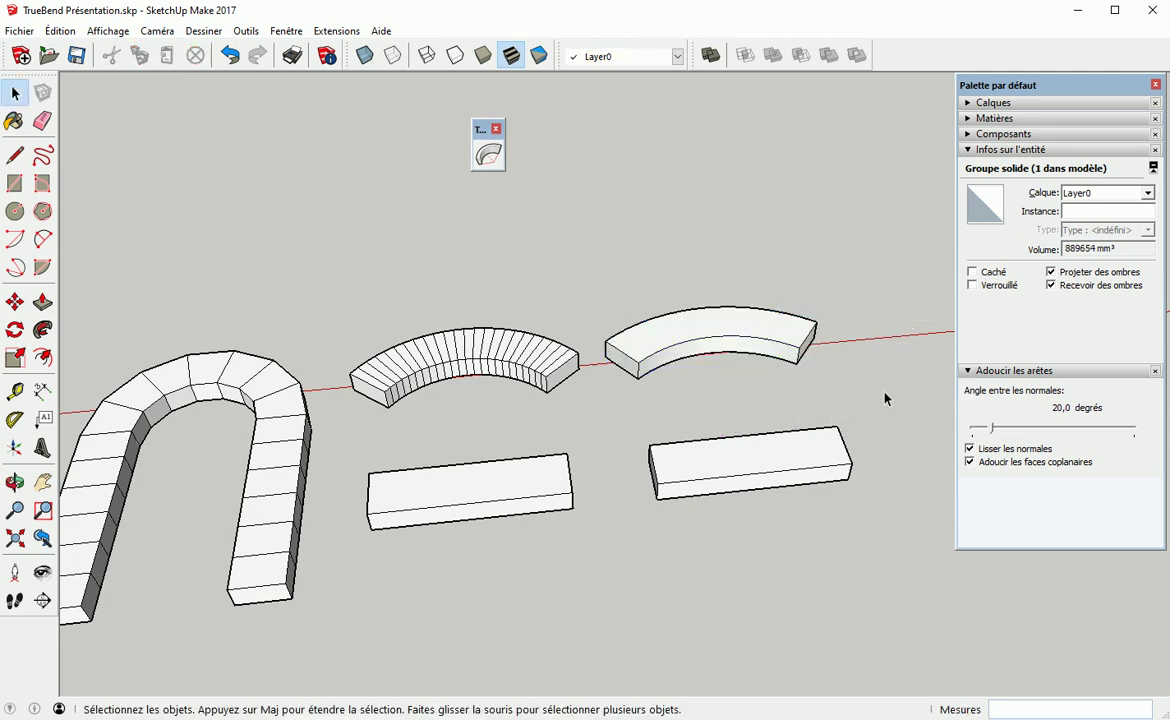
Show hidden geometry to examine the softened arch's segment edges, and hide it again
{"action": "left_click", "coordinate": [108, 31]}
{"action": "left_click", "coordinate": [135, 100]}
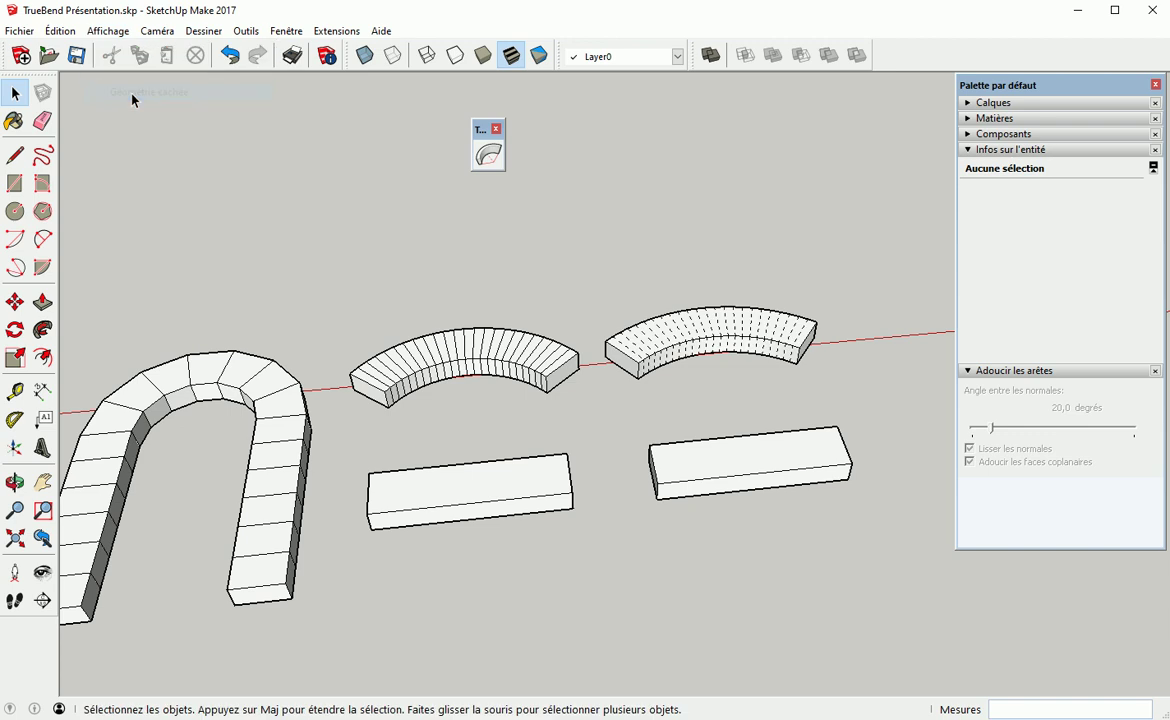
{"action": "left_click", "coordinate": [108, 31]}
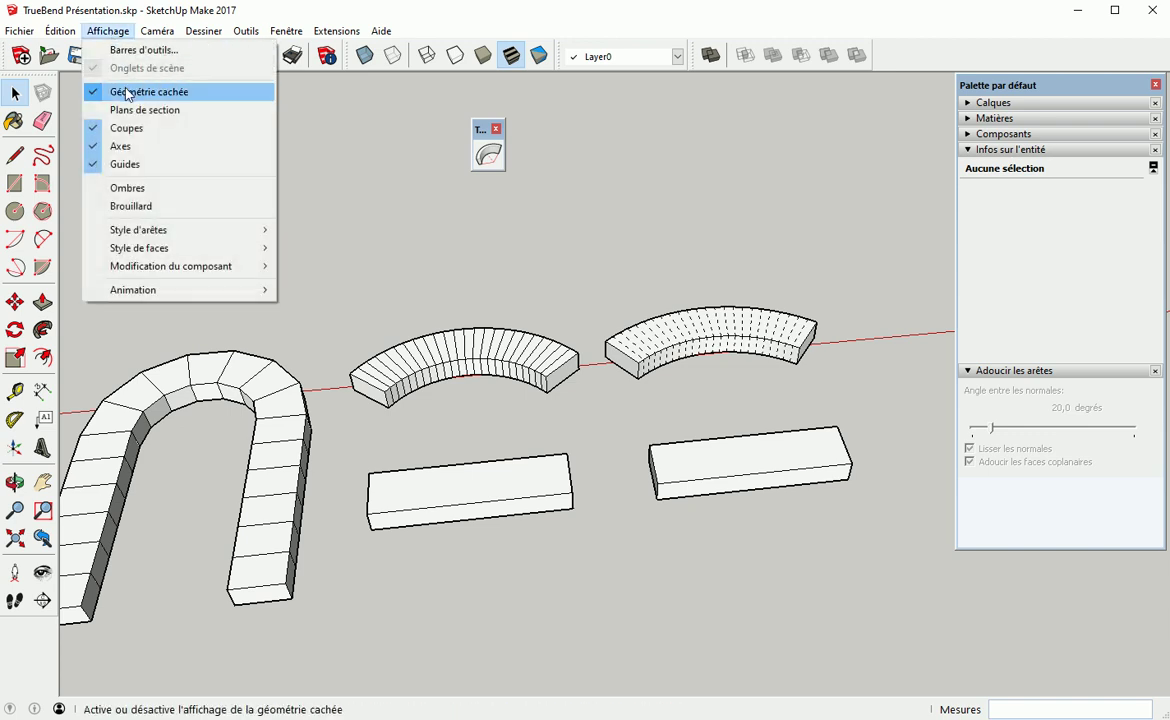
{"action": "left_click", "coordinate": [120, 91]}
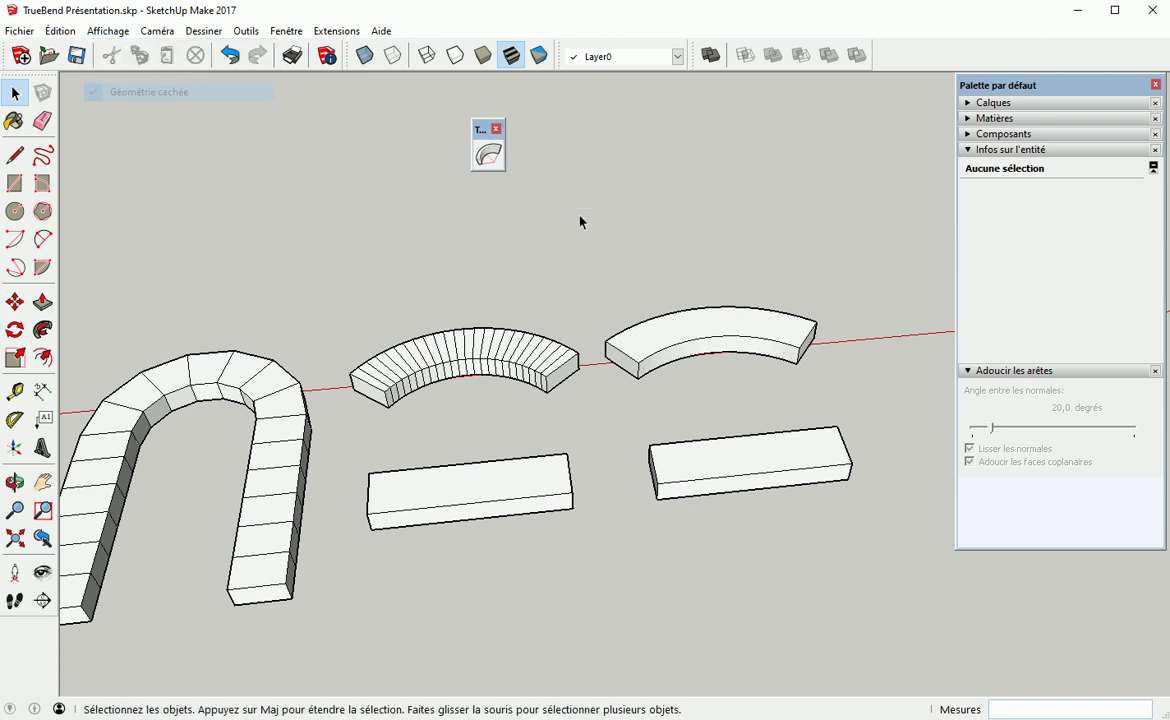
Bend the straight block in front of the segmented arch by about 59.6° with Segmented off, and clear the selection
{"action": "left_click", "coordinate": [453, 496]}
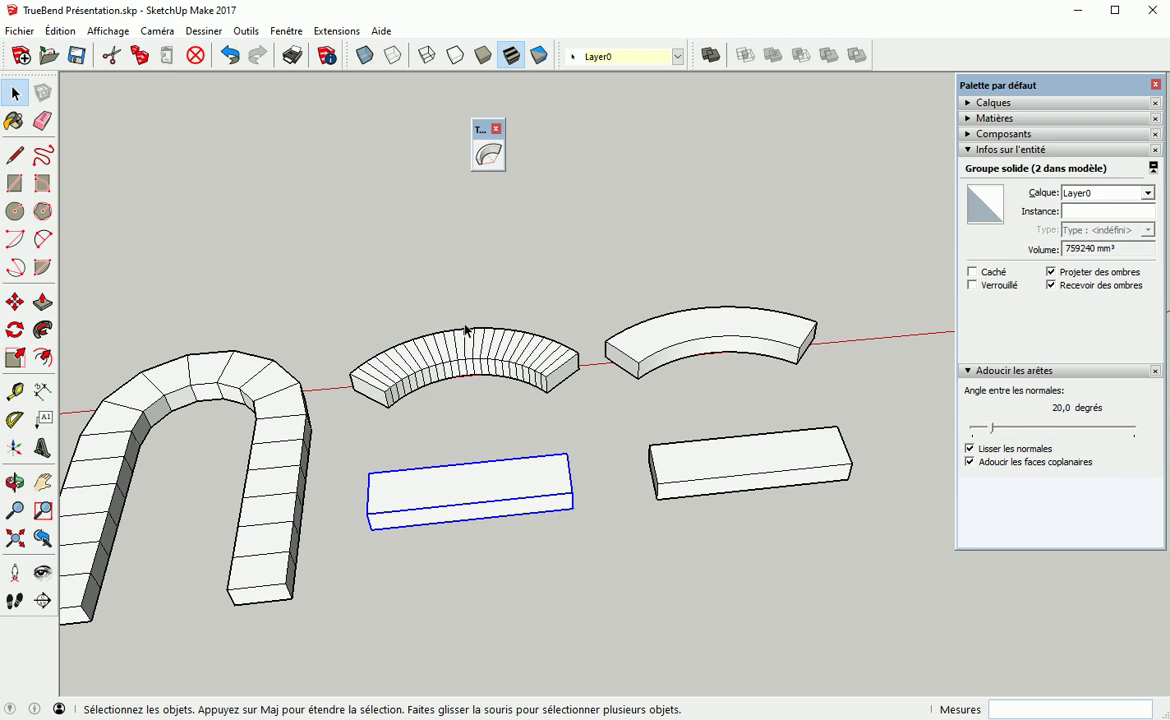
{"action": "left_click", "coordinate": [490, 157]}
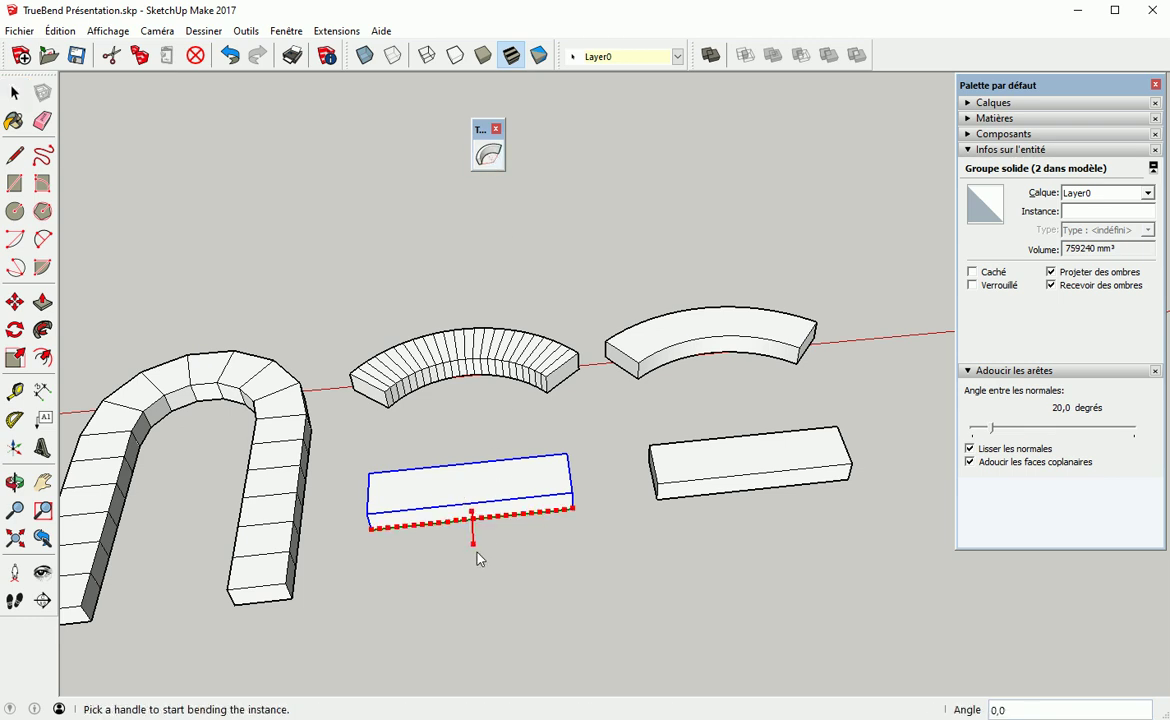
{"action": "left_click_drag", "start_coordinate": [474, 553], "coordinate": [474, 542]}
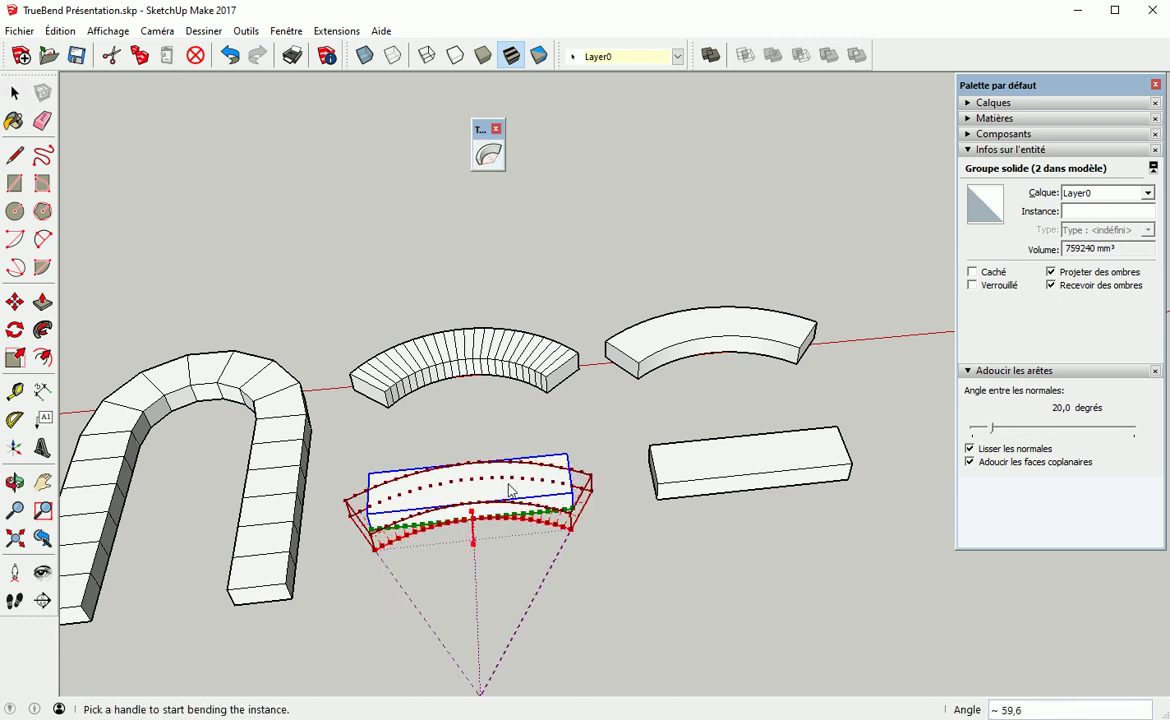
{"action": "right_click", "coordinate": [511, 487]}
{"action": "left_click", "coordinate": [530, 537]}
{"action": "right_click", "coordinate": [519, 505]}
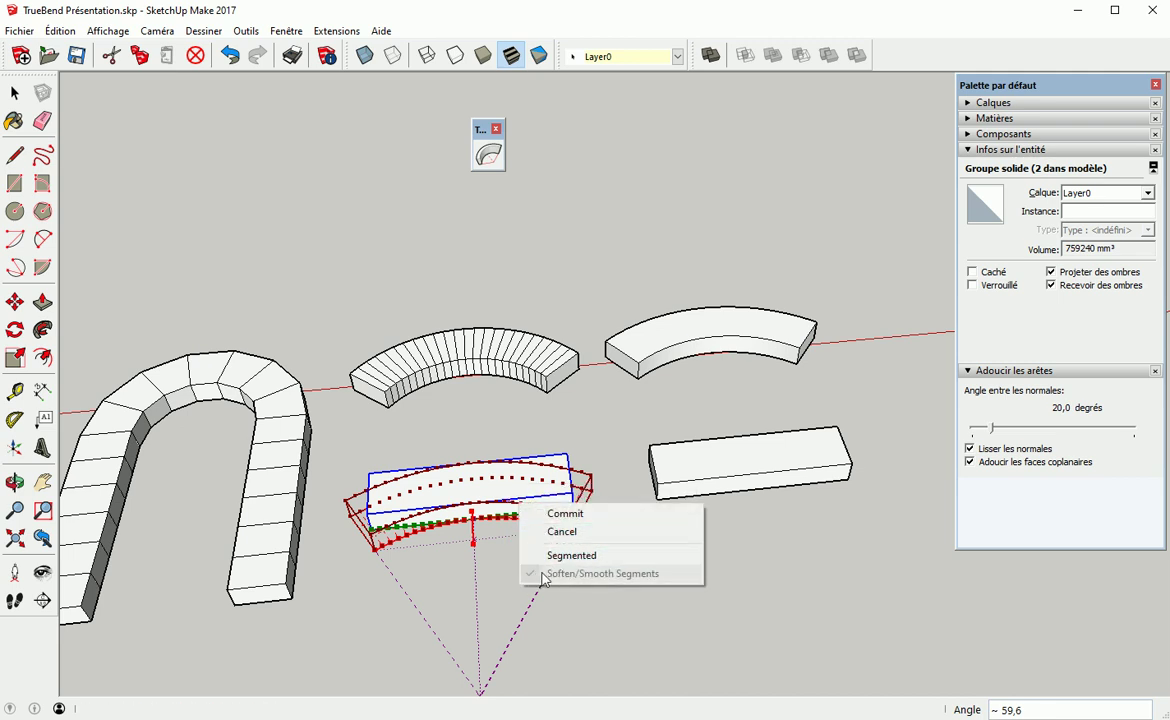
{"action": "left_click", "coordinate": [580, 626]}
{"action": "key", "text": "Return"}
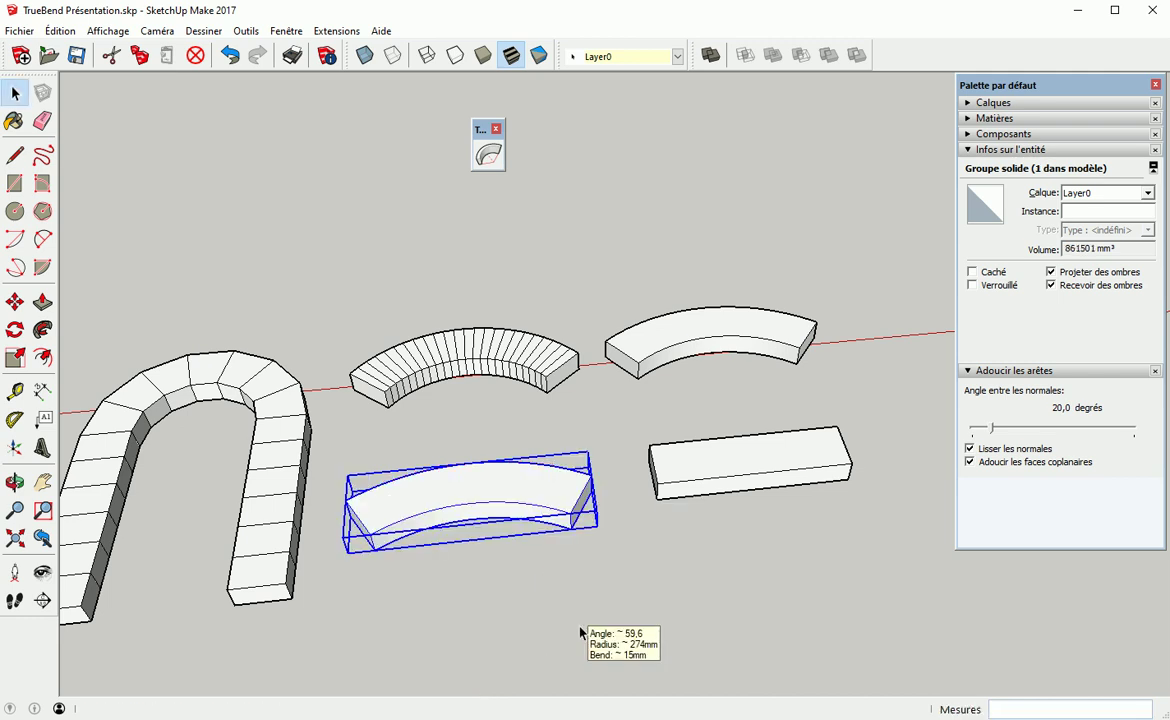
{"action": "left_click", "coordinate": [580, 633]}
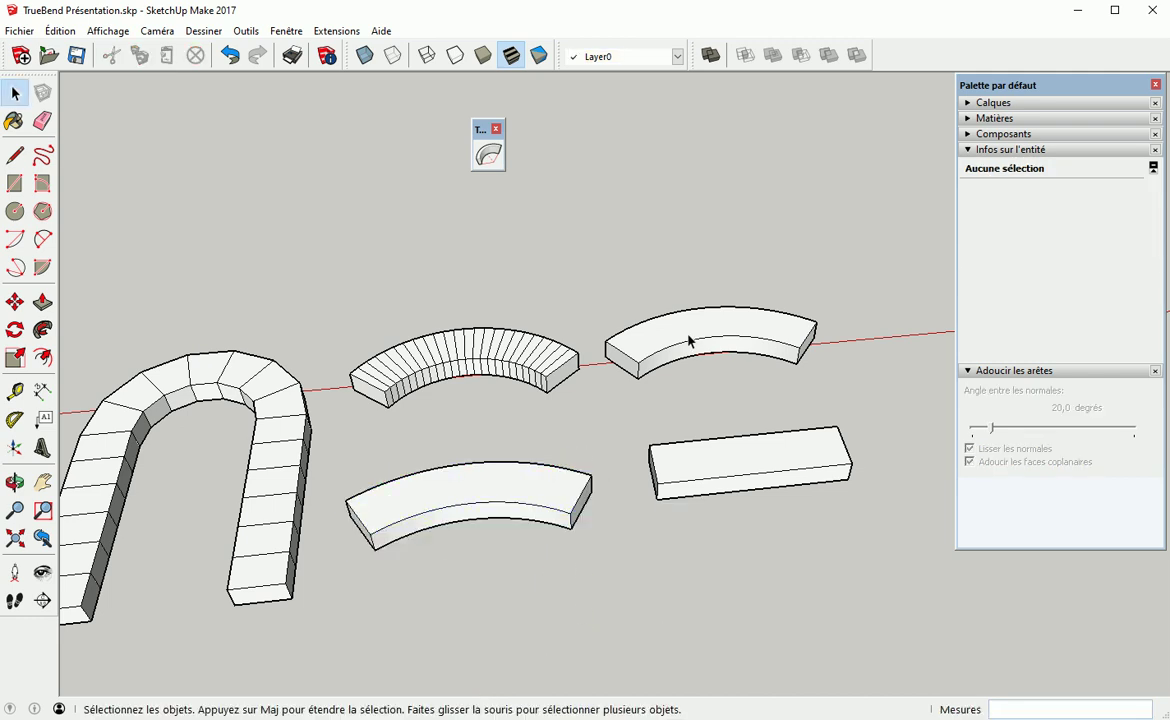
Toggle hidden geometry on and off to compare the segment edges of the two smooth arches
{"action": "left_click", "coordinate": [108, 31]}
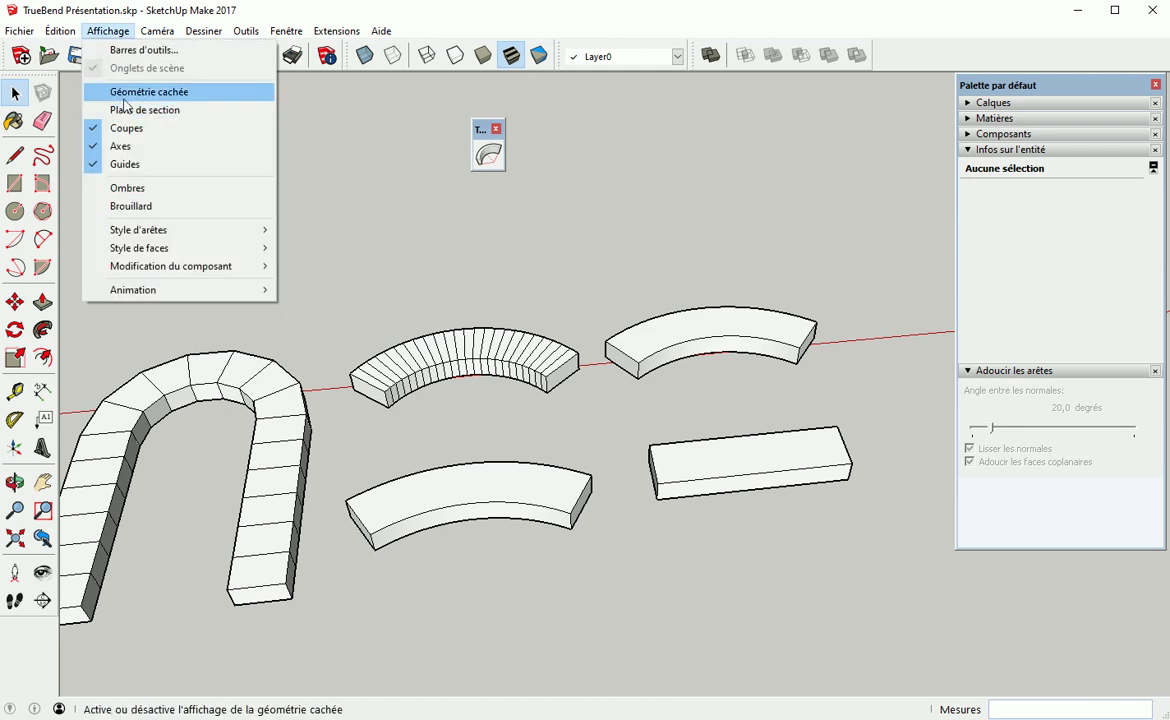
{"action": "left_click", "coordinate": [150, 91]}
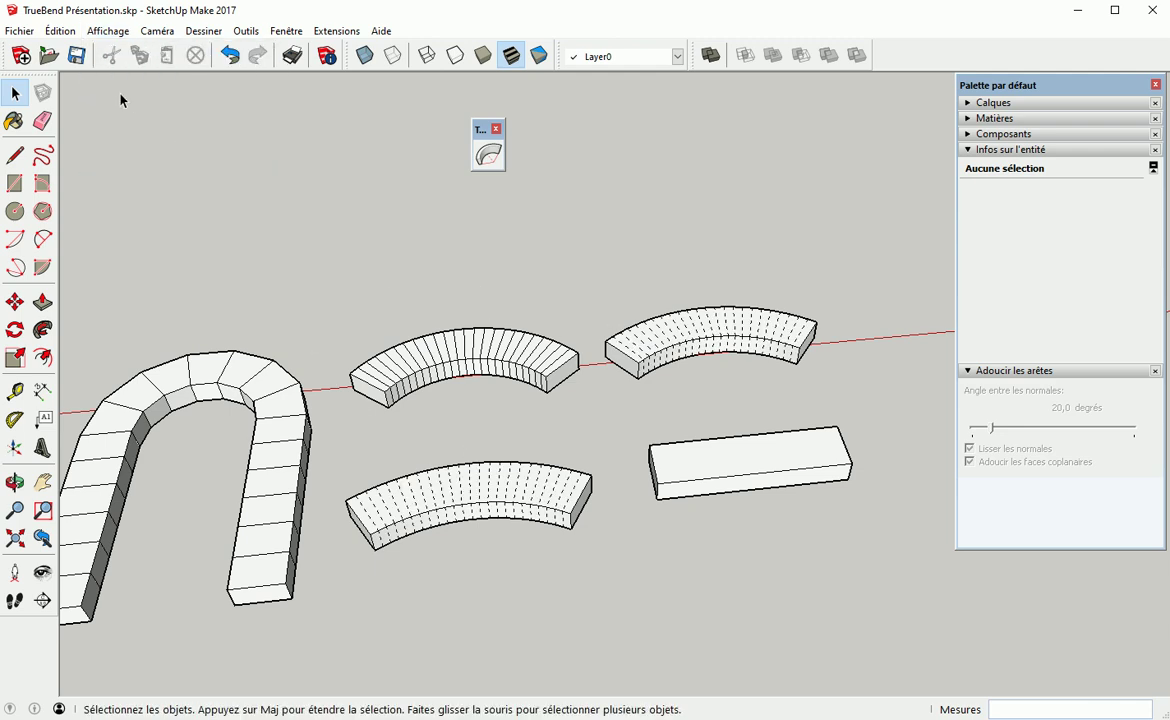
{"action": "left_click", "coordinate": [108, 31]}
{"action": "left_click", "coordinate": [150, 91]}
Undo the last action and set up a TrueBend of about 91.1° on the remaining straight block
{"action": "key", "text": "ctrl+z"}
{"action": "left_click", "coordinate": [742, 465]}
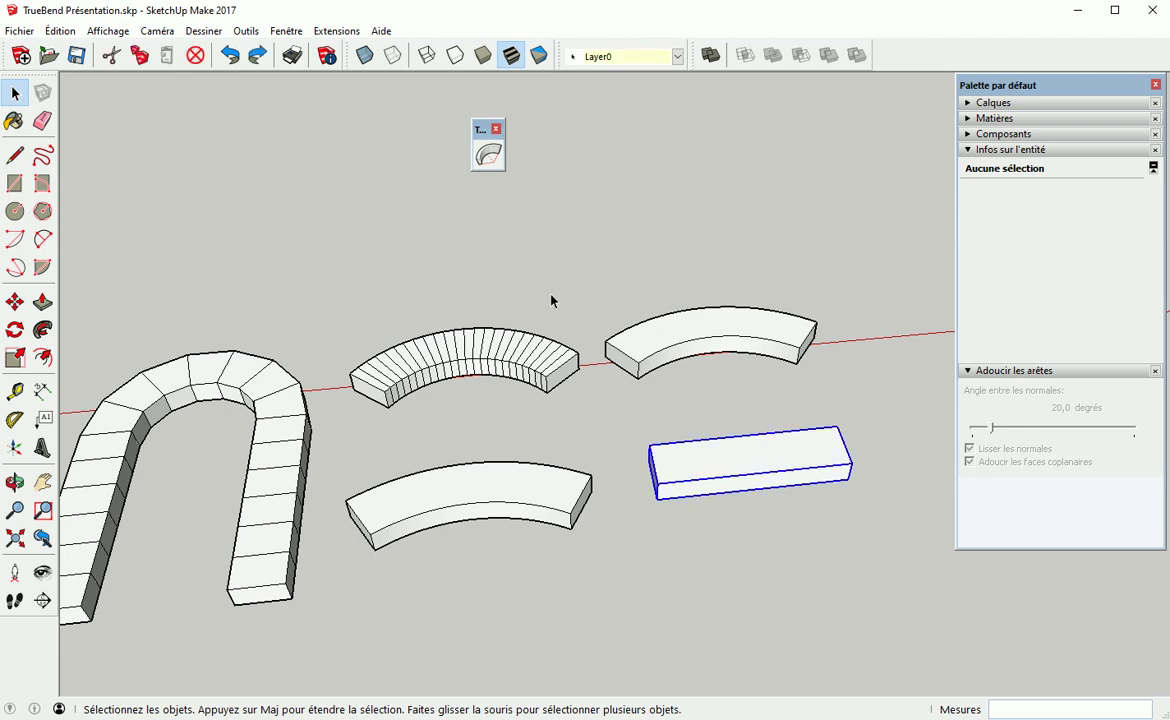
{"action": "left_click", "coordinate": [488, 154]}
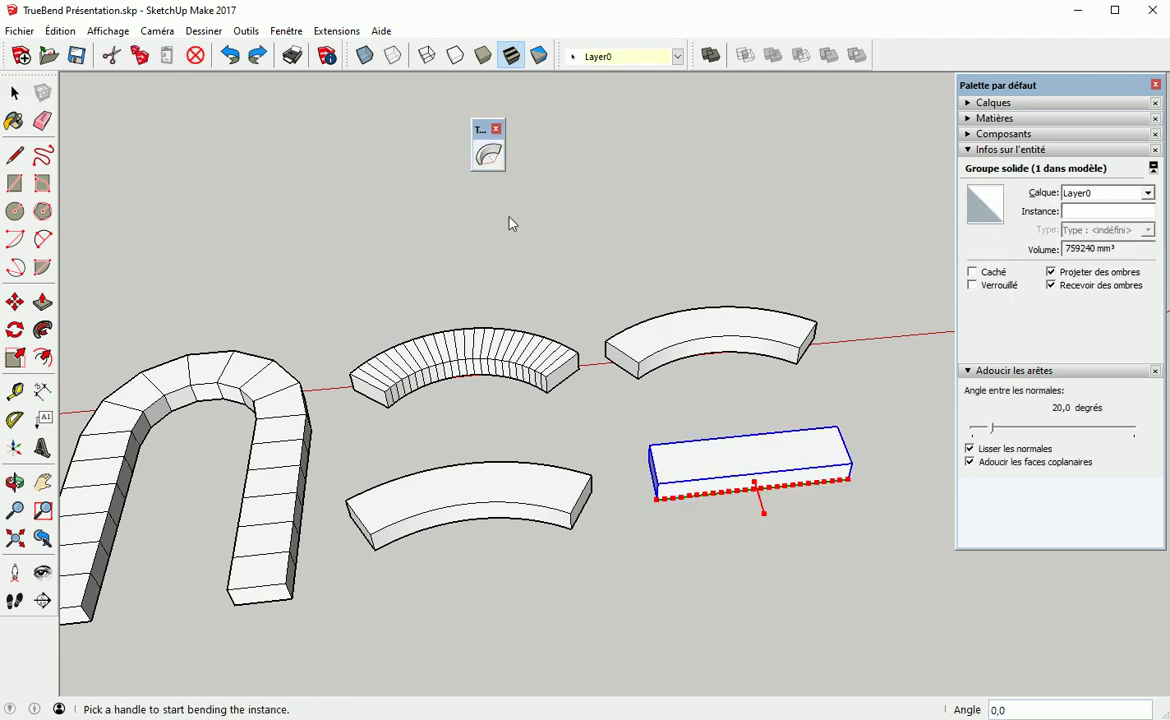
{"action": "left_click", "coordinate": [768, 522]}
Switch the Segmented option on, off, and on again for the 91.1° bend
{"action": "right_click", "coordinate": [781, 472]}
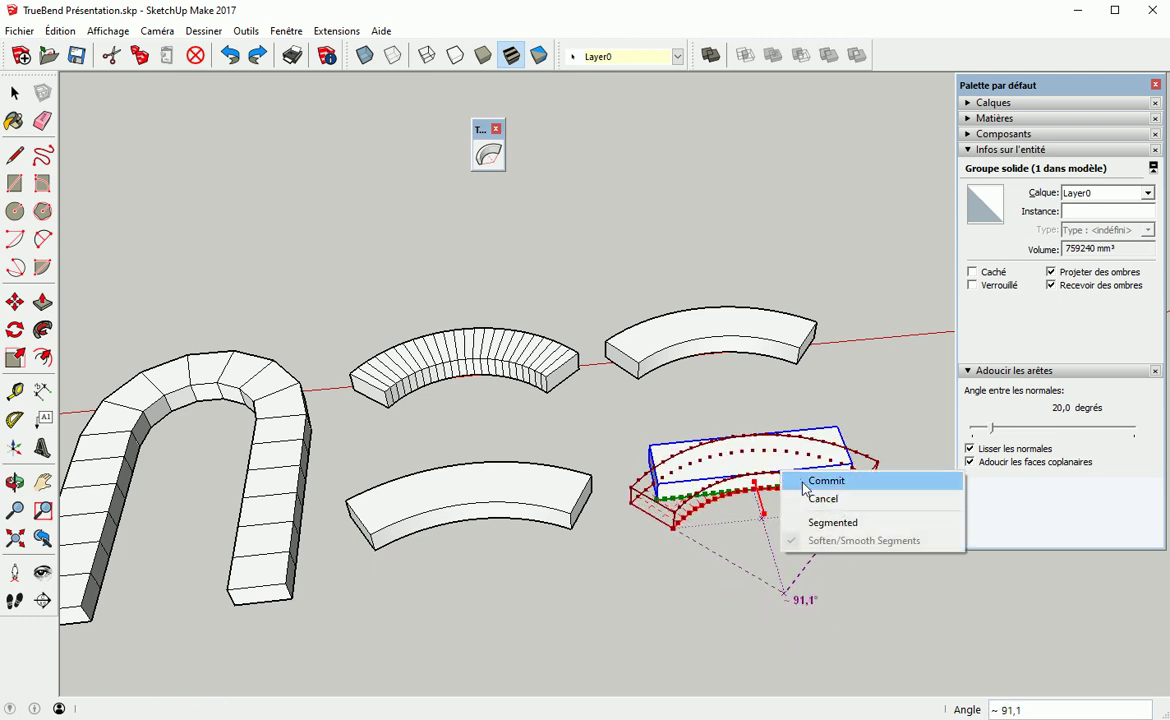
{"action": "left_click", "coordinate": [818, 523]}
{"action": "right_click", "coordinate": [822, 464]}
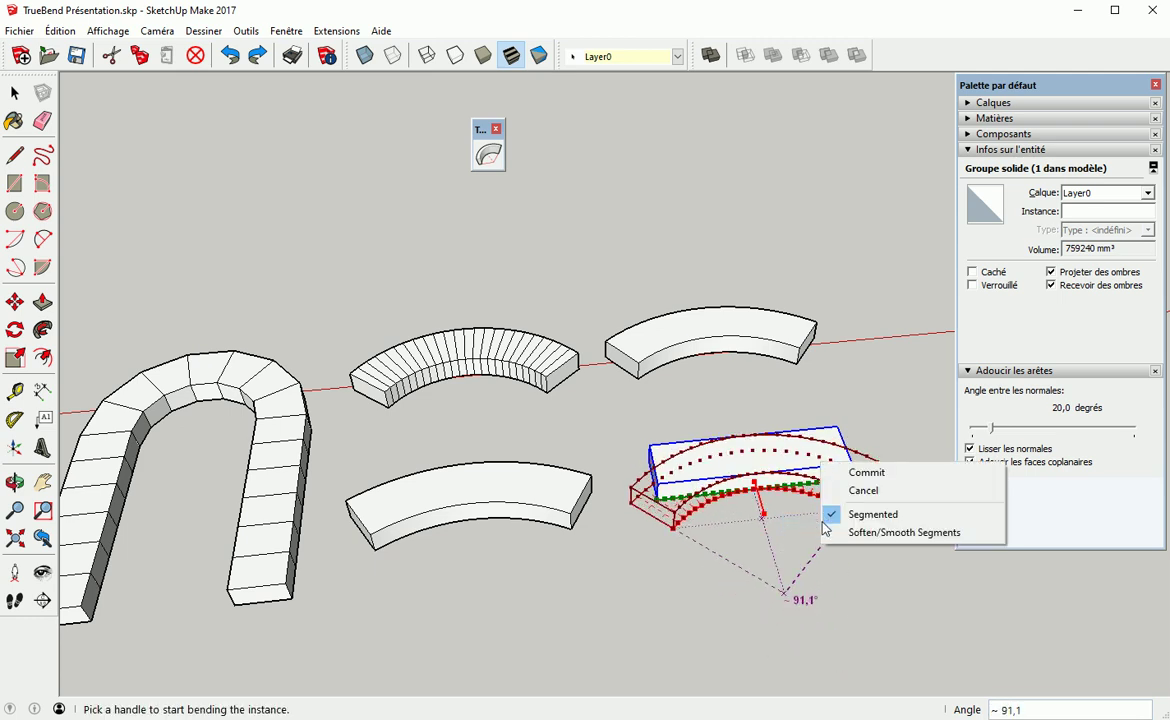
{"action": "left_click", "coordinate": [830, 514]}
{"action": "right_click", "coordinate": [820, 478]}
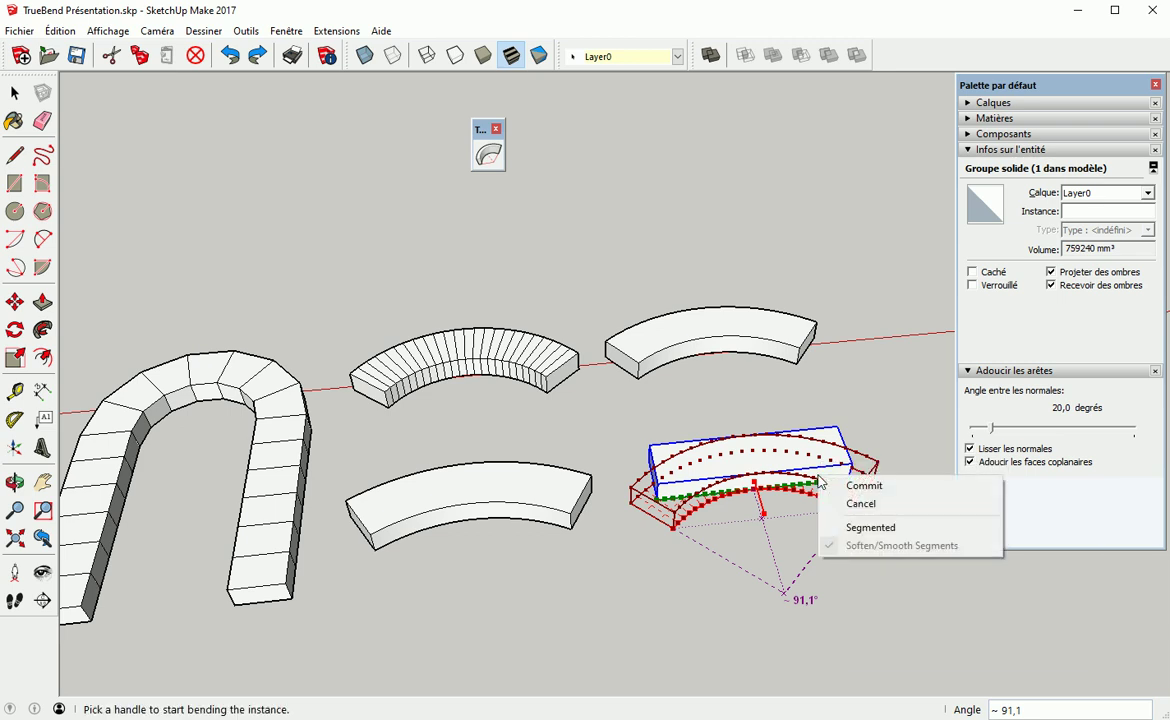
{"action": "left_click", "coordinate": [834, 528]}
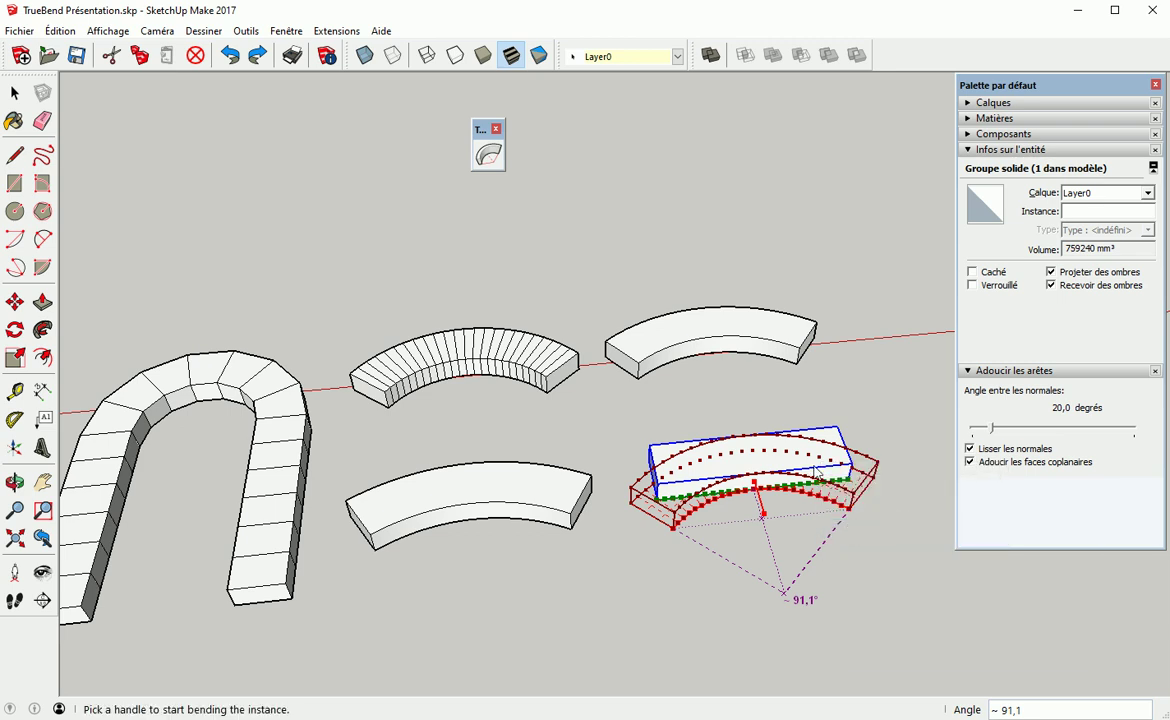
Switch Soften/Smooth Segments on and back off for the 91.1° bend, and turn Segmented off
{"action": "right_click", "coordinate": [807, 466]}
{"action": "left_click", "coordinate": [827, 532]}
{"action": "right_click", "coordinate": [806, 452]}
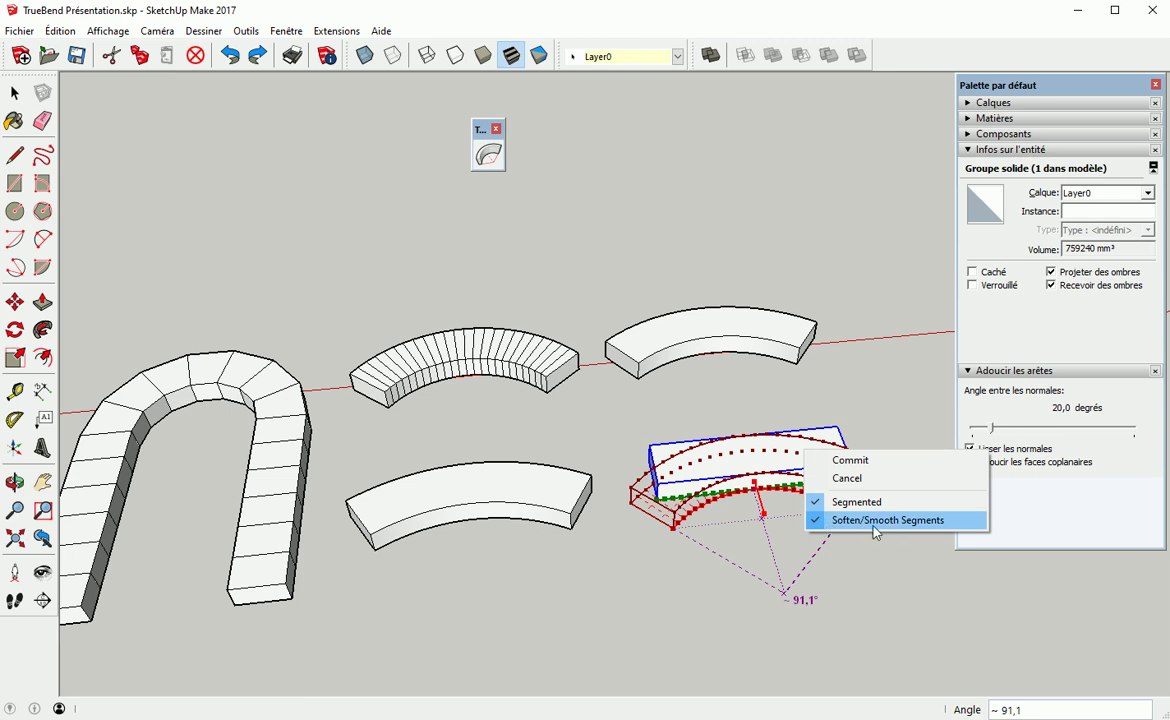
{"action": "left_click", "coordinate": [861, 522]}
{"action": "right_click", "coordinate": [821, 482]}
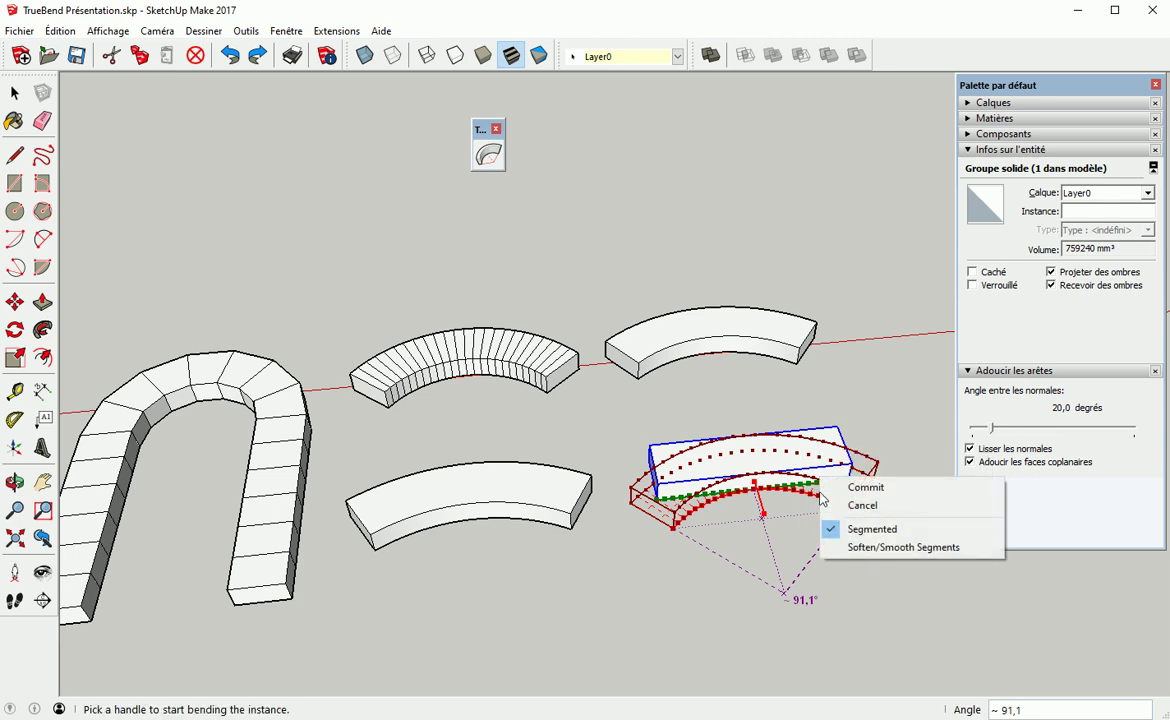
{"action": "left_click", "coordinate": [831, 533]}
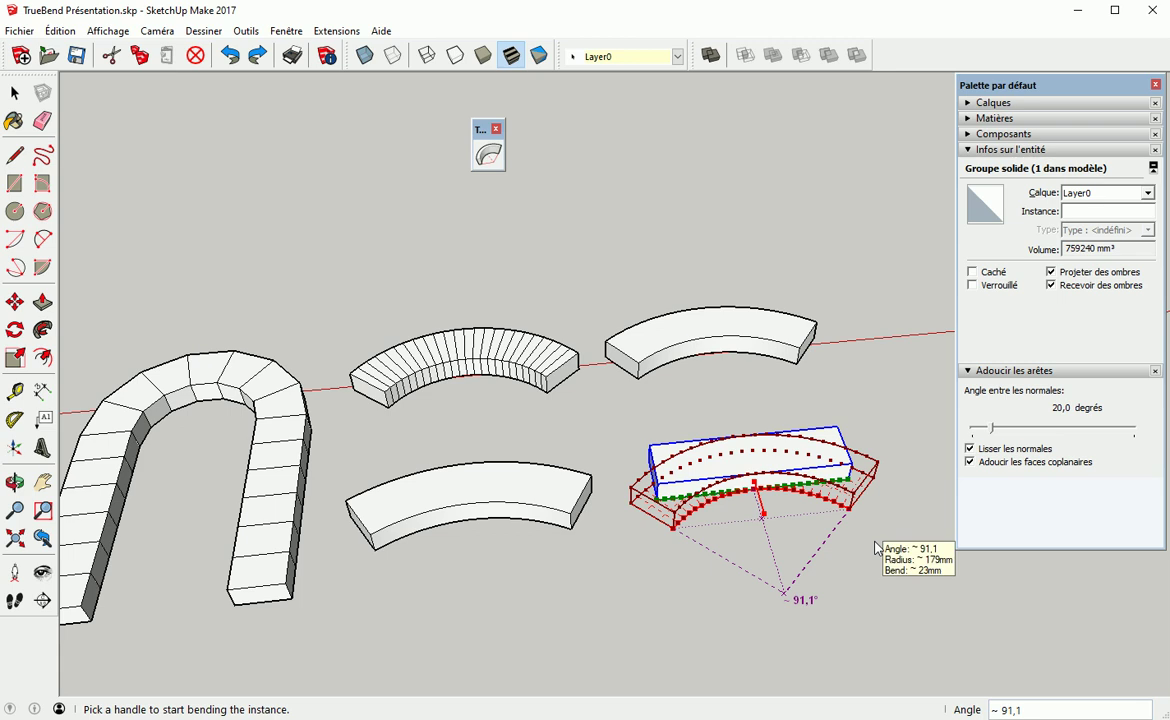
Commit the 91.1° bend as a smooth arch, clear the selection, and undo the bend
{"action": "right_click", "coordinate": [829, 484]}
{"action": "left_click", "coordinate": [905, 549]}
{"action": "key", "text": "Return"}
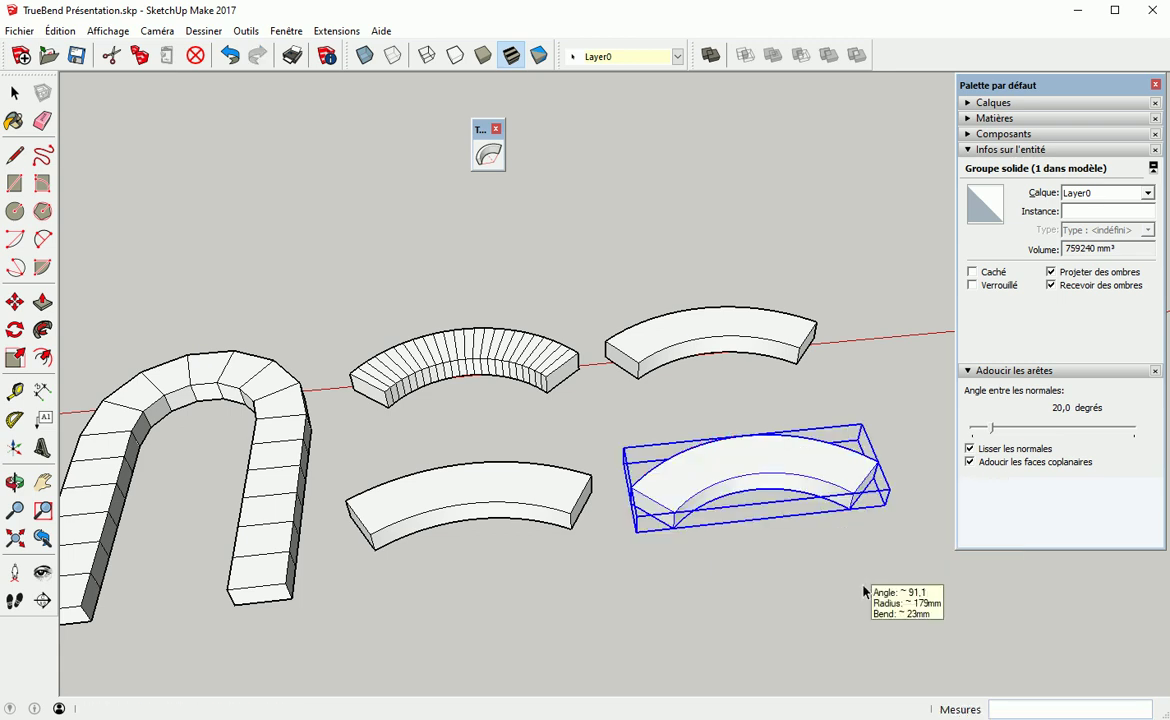
{"action": "key", "text": "space"}
{"action": "left_click", "coordinate": [680, 383]}
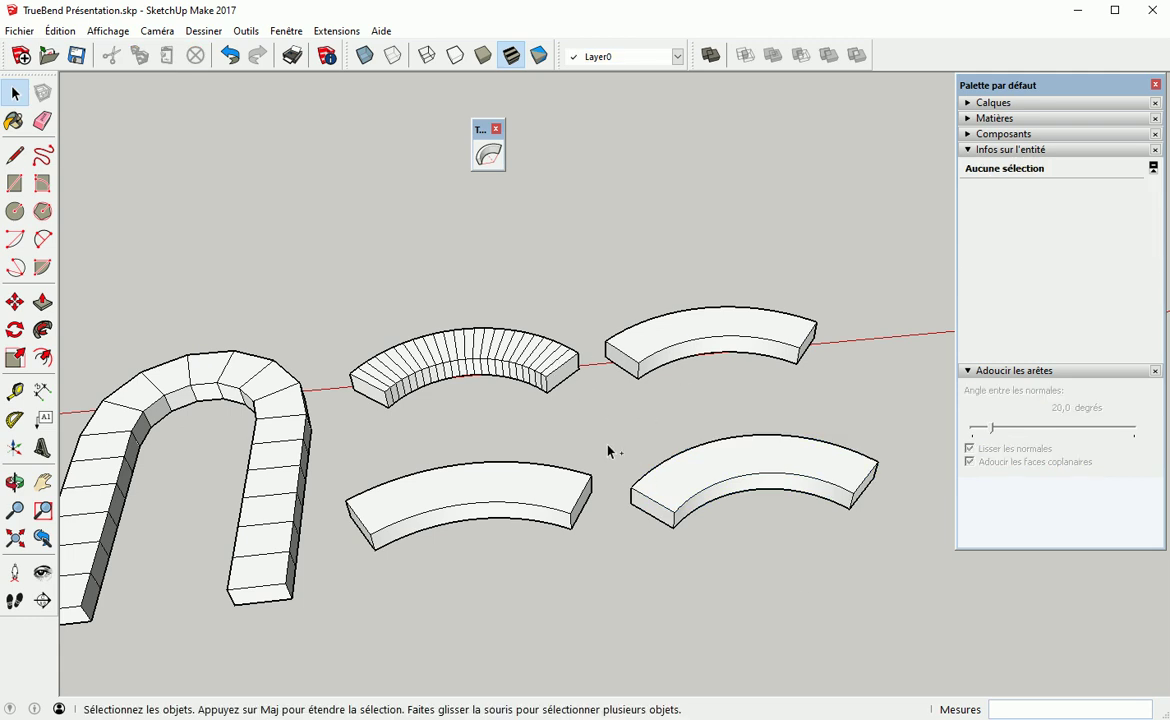
{"action": "key", "text": "ctrl+z"}
Bend the remaining straight block by about 124.5° with Segmented on and Soften/Smooth Segments off, and clear the selection
{"action": "left_click", "coordinate": [720, 463]}
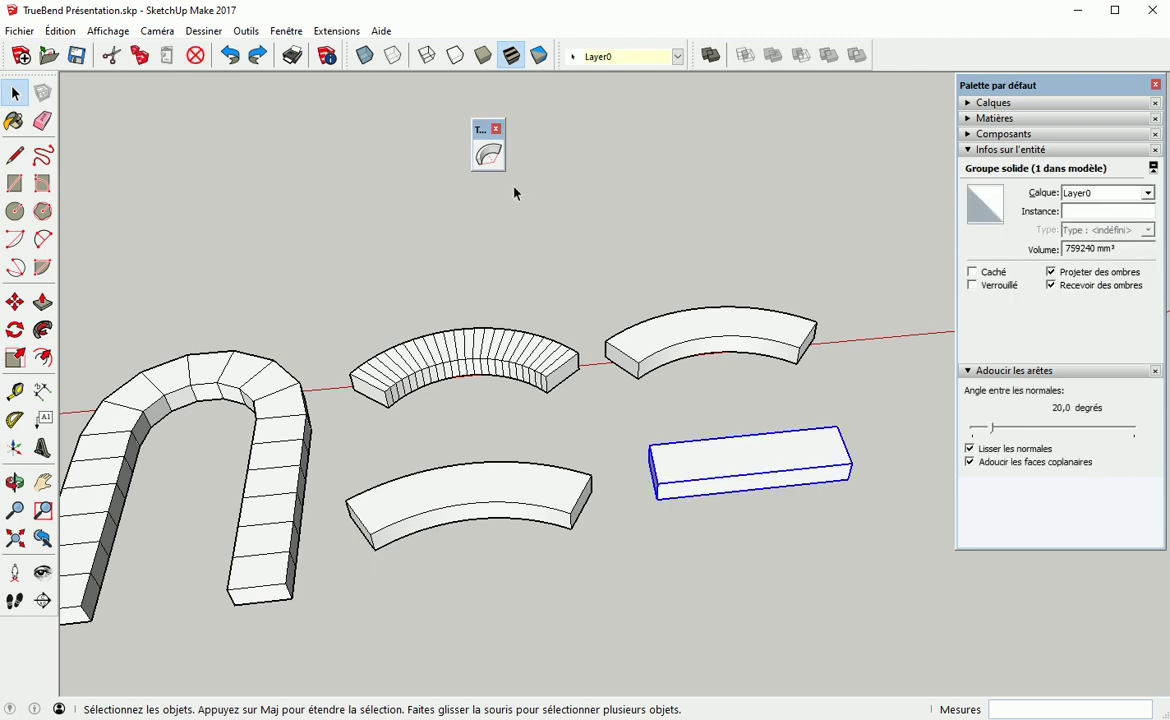
{"action": "left_click", "coordinate": [488, 154]}
{"action": "left_click_drag", "start_coordinate": [768, 517], "coordinate": [776, 465]}
{"action": "right_click", "coordinate": [776, 463]}
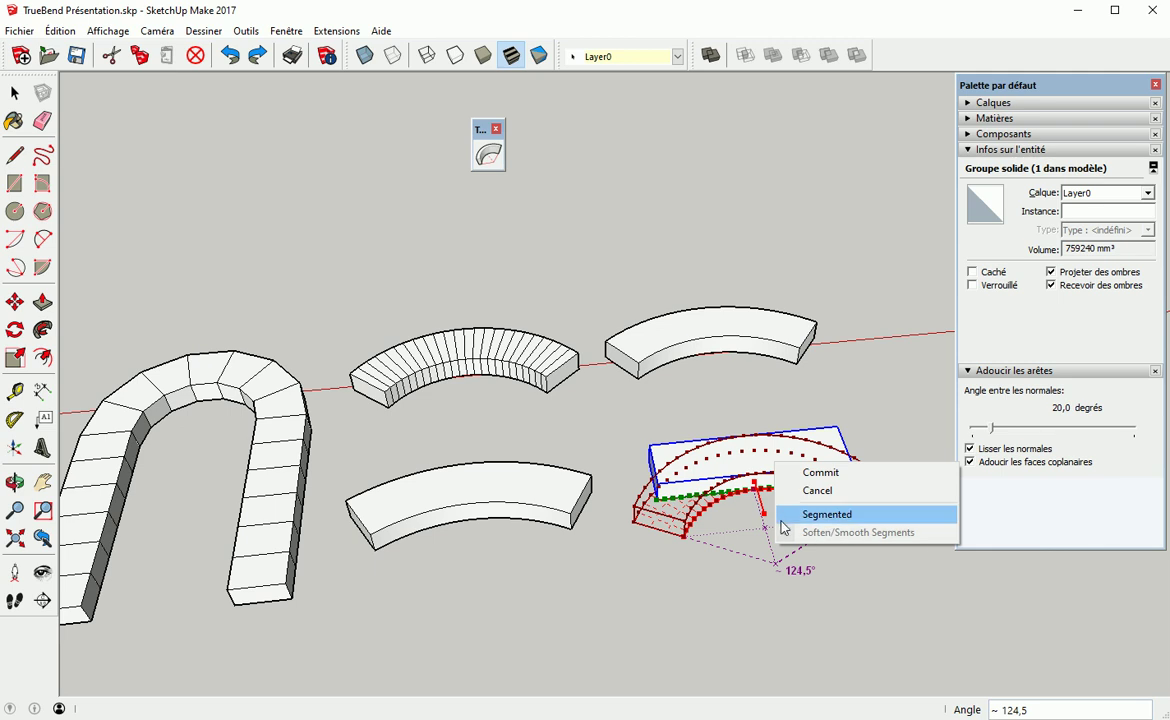
{"action": "left_click", "coordinate": [828, 516]}
{"action": "right_click", "coordinate": [803, 472]}
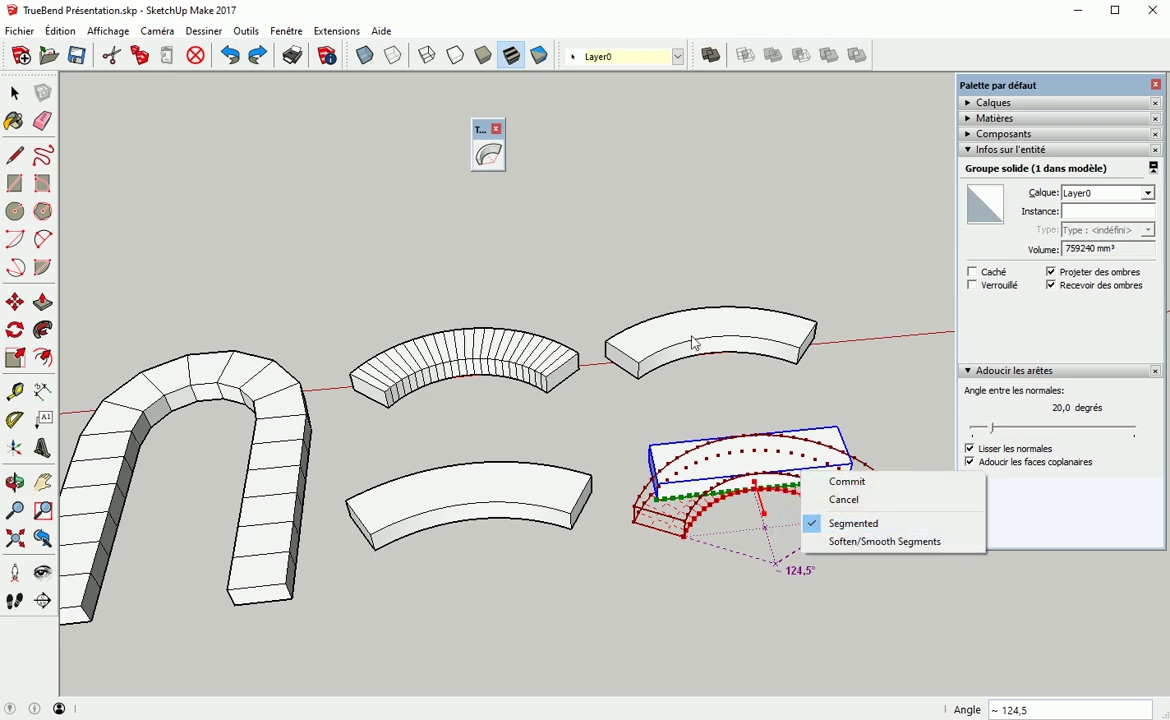
{"action": "left_click", "coordinate": [638, 431]}
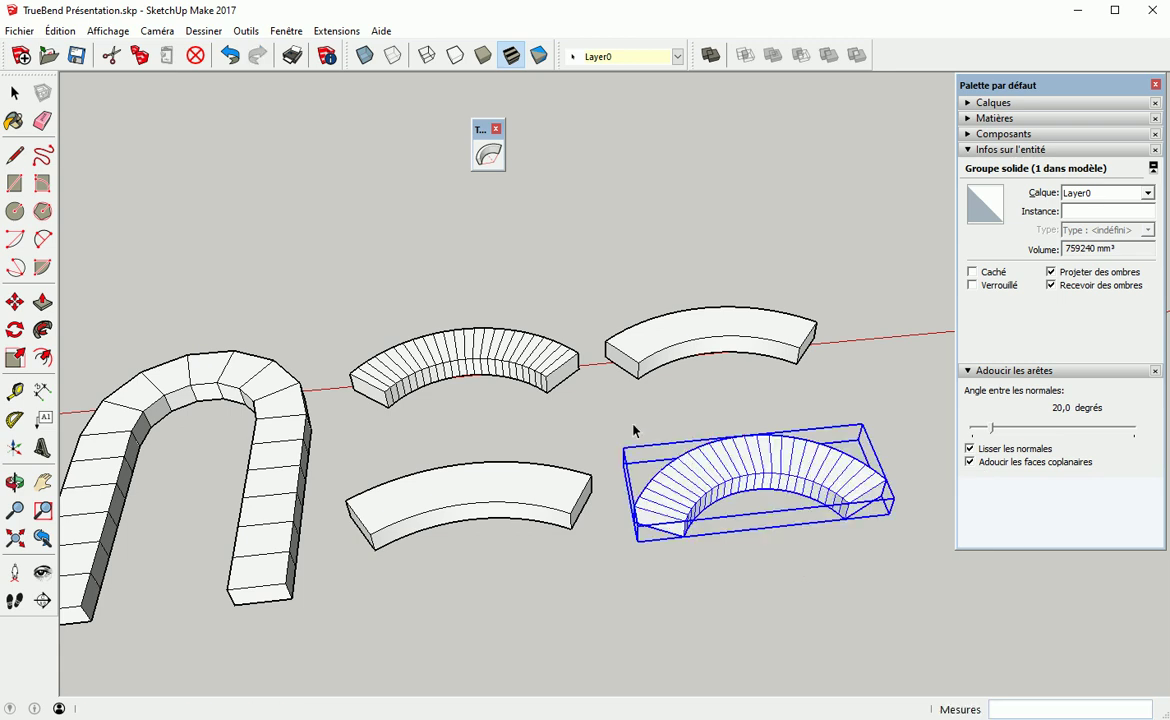
{"action": "key", "text": "space"}
{"action": "left_click", "coordinate": [496, 626]}
Select the legged arch and all four bent blocks together and delete them
{"action": "scroll", "coordinate": [496, 626], "scroll_direction": "down", "scroll_amount": 5}
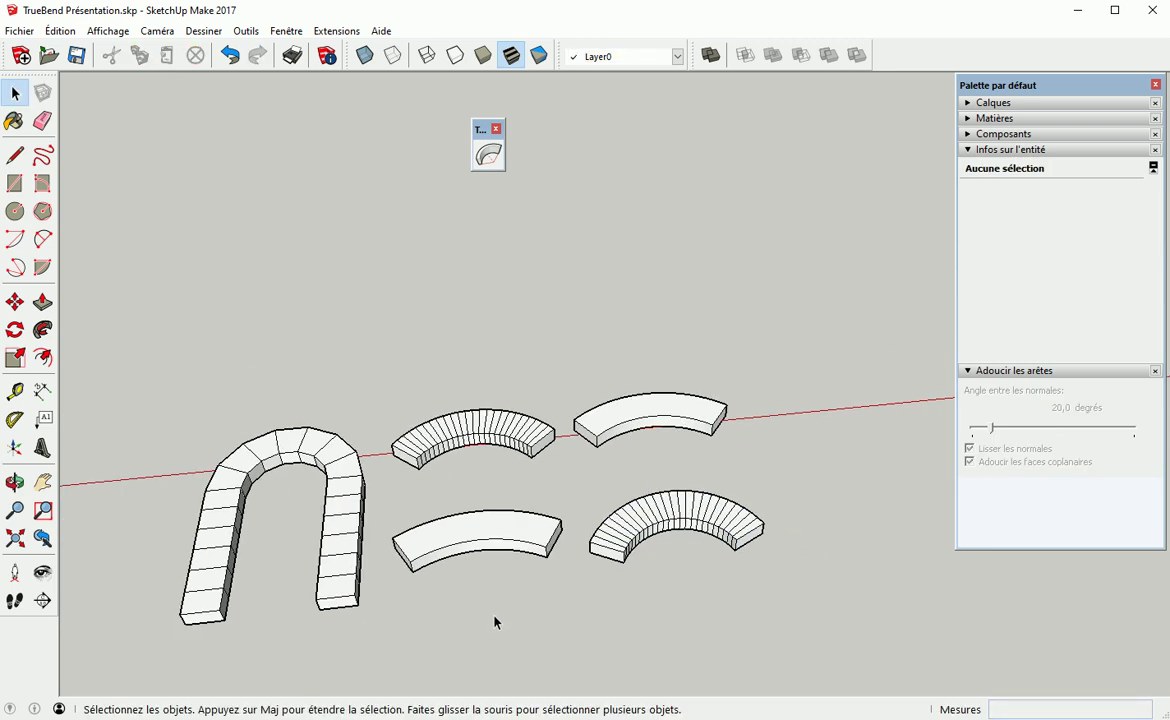
{"action": "left_click_drag", "start_coordinate": [210, 463], "coordinate": [611, 614]}
{"action": "left_click_drag", "start_coordinate": [242, 377], "coordinate": [786, 664]}
{"action": "key", "text": "Delete"}
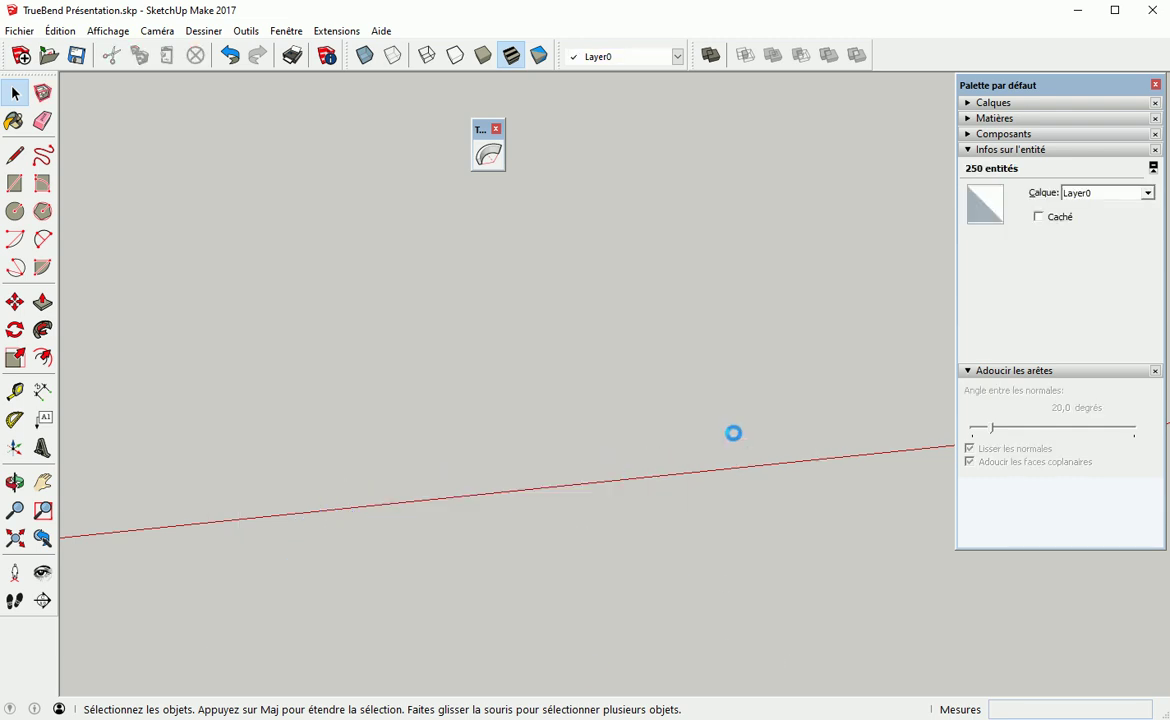
Place an instance of the model's Marche#3 component near the red axis and clear the selection
{"action": "left_click", "coordinate": [975, 133]}
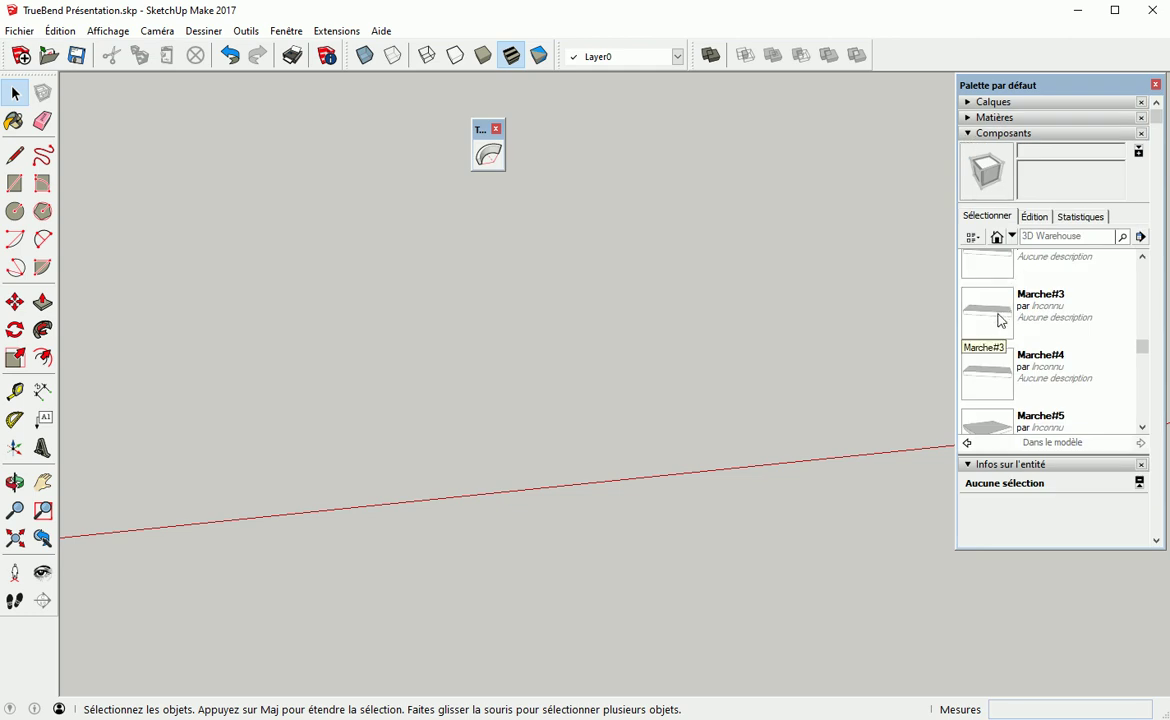
{"action": "left_click", "coordinate": [966, 318]}
{"action": "left_click", "coordinate": [420, 495]}
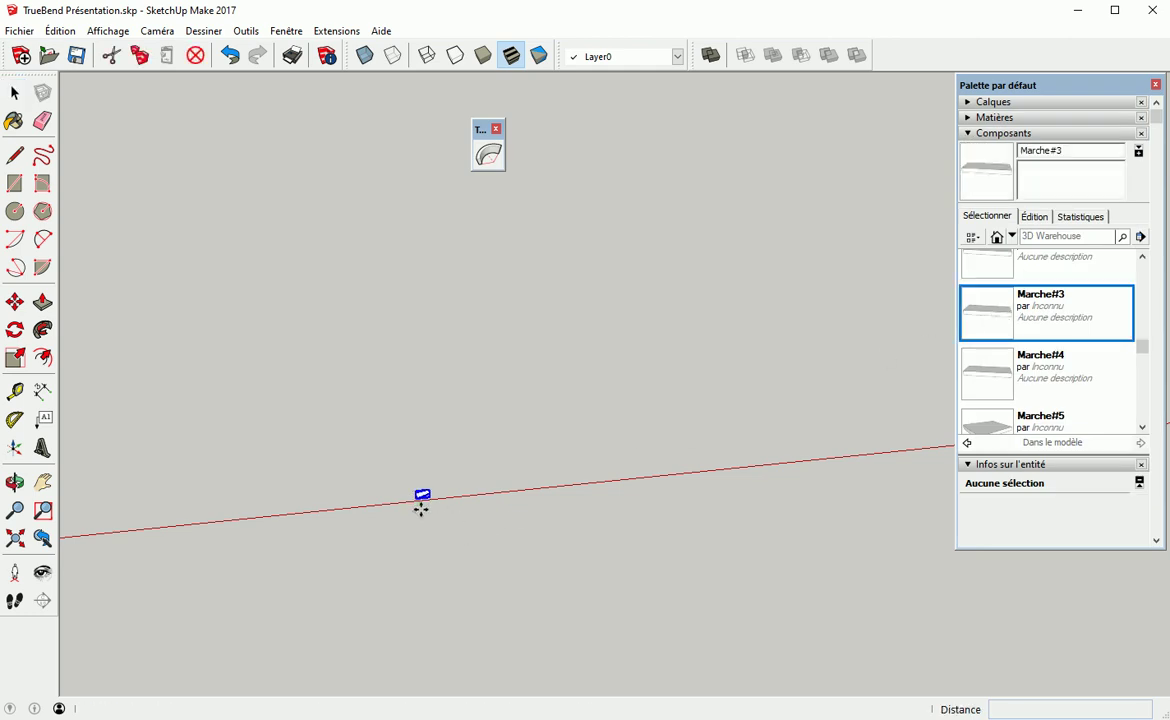
{"action": "scroll", "coordinate": [420, 495], "scroll_direction": "up", "scroll_amount": 5}
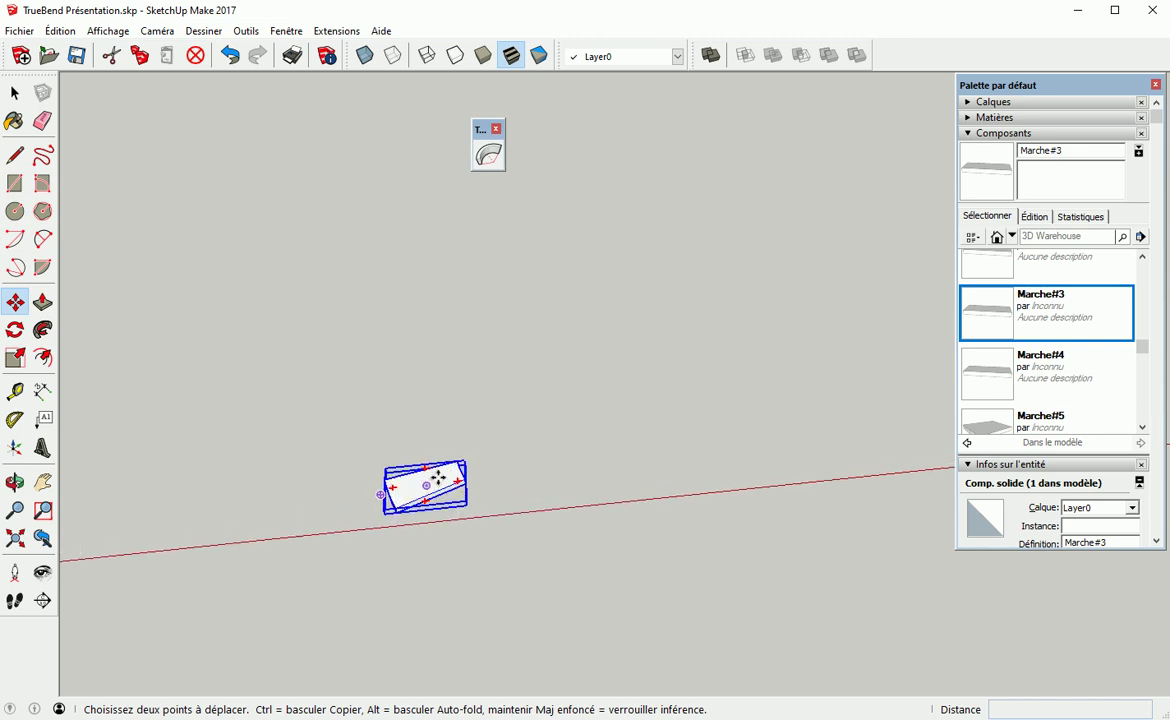
{"action": "key", "text": "space"}
{"action": "left_click", "coordinate": [517, 458]}
Copy the Marche#3 step twice in a row away from the original, at a spacing of about 54 mm
{"action": "left_click", "coordinate": [410, 490]}
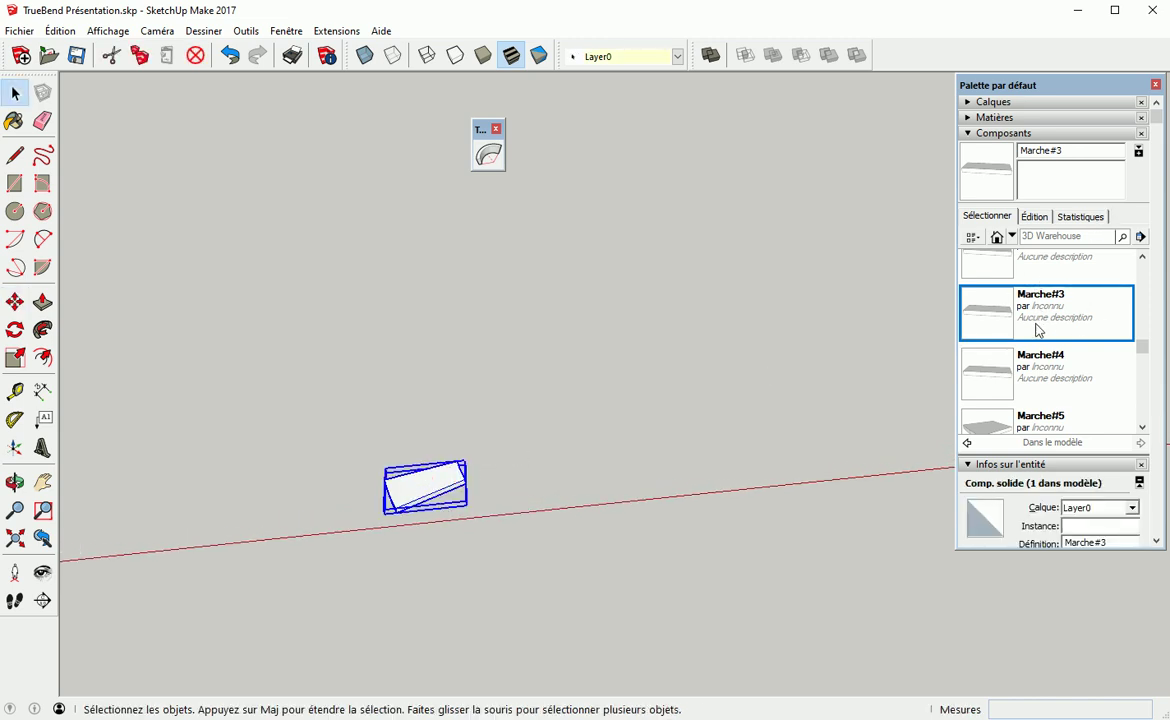
{"action": "middle_click_drag", "start_coordinate": [508, 487], "coordinate": [496, 467]}
{"action": "key", "text": "m"}
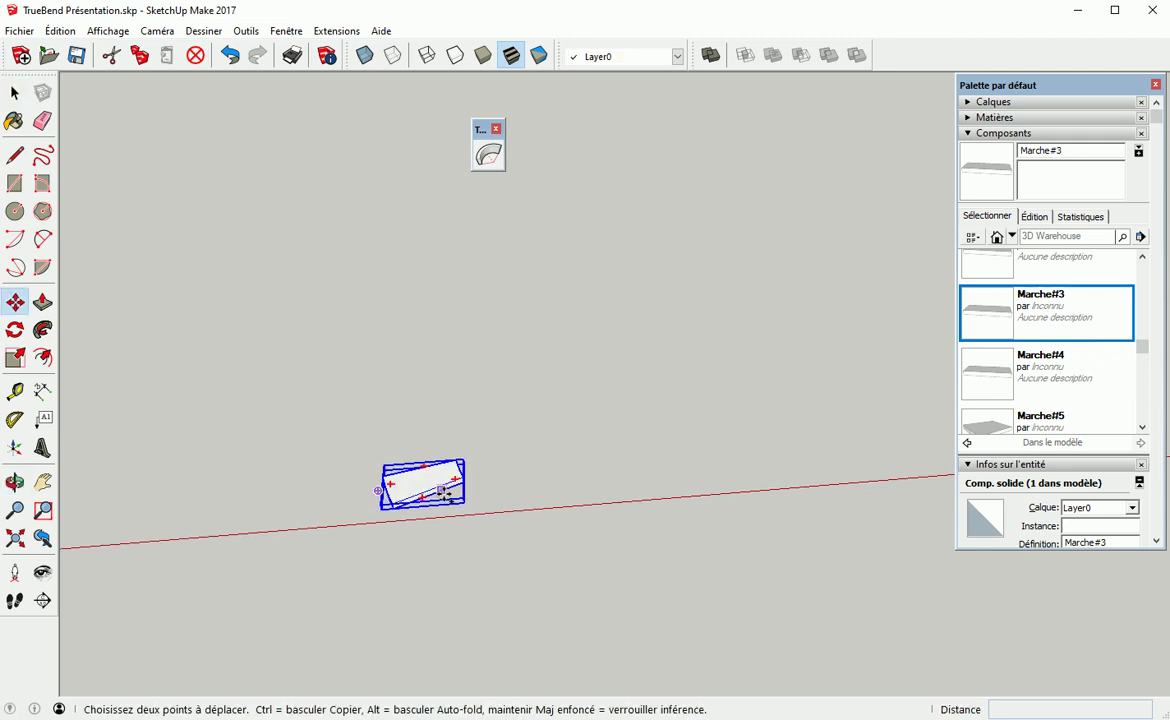
{"action": "key", "text": "ctrl"}
{"action": "left_click", "coordinate": [445, 490]}
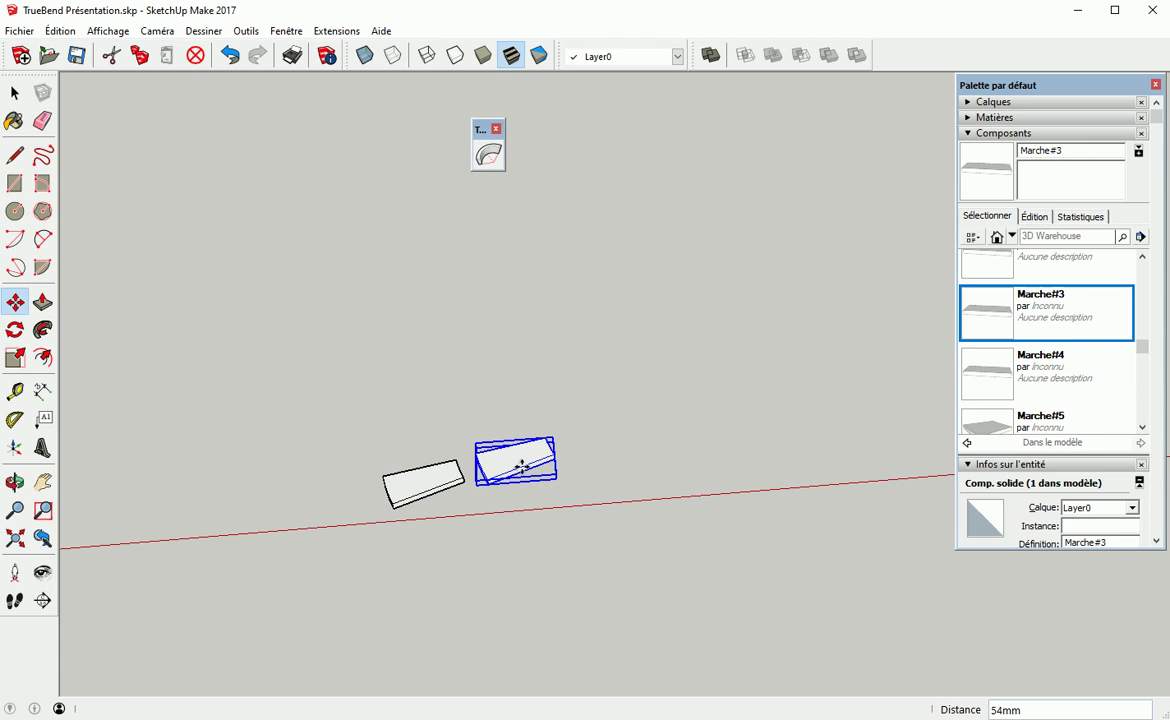
{"action": "left_click", "coordinate": [521, 467]}
{"action": "type", "text": "x2"}
{"action": "key", "text": "Return"}
Bend the original Marche#3 instance by 180° with TrueBend and clear the selection
{"action": "key", "text": "space"}
{"action": "left_click", "coordinate": [432, 497]}
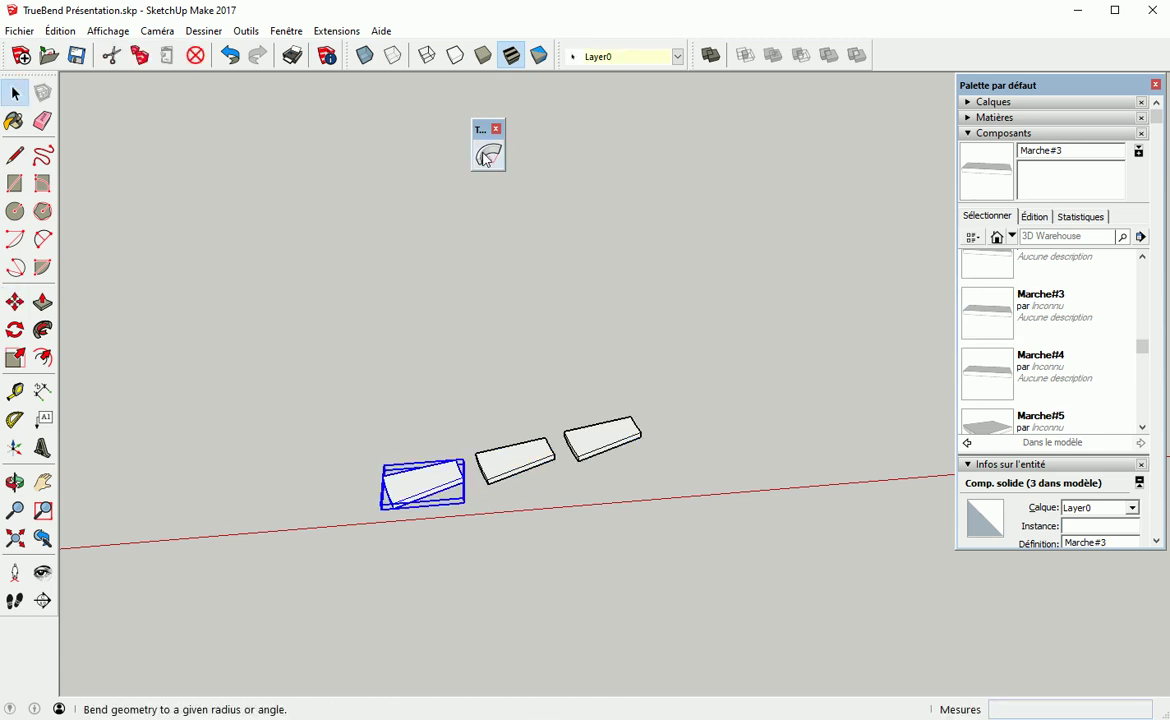
{"action": "left_click", "coordinate": [487, 157]}
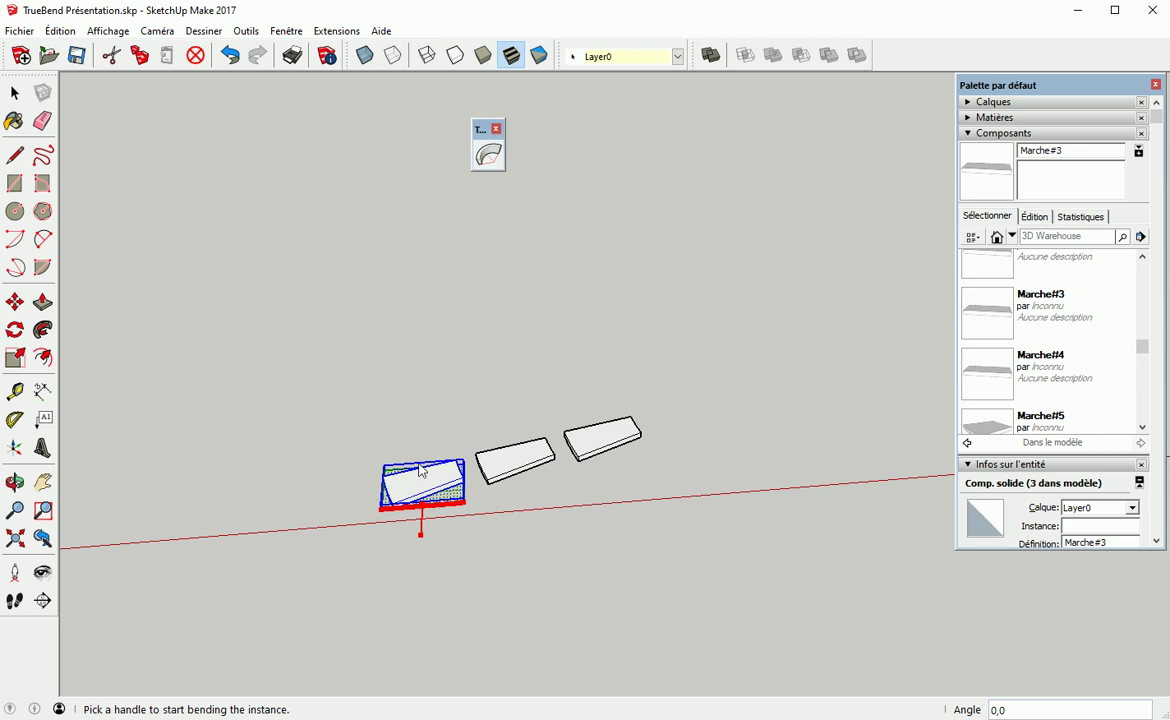
{"action": "scroll", "coordinate": [405, 462], "scroll_direction": "up", "scroll_amount": 1}
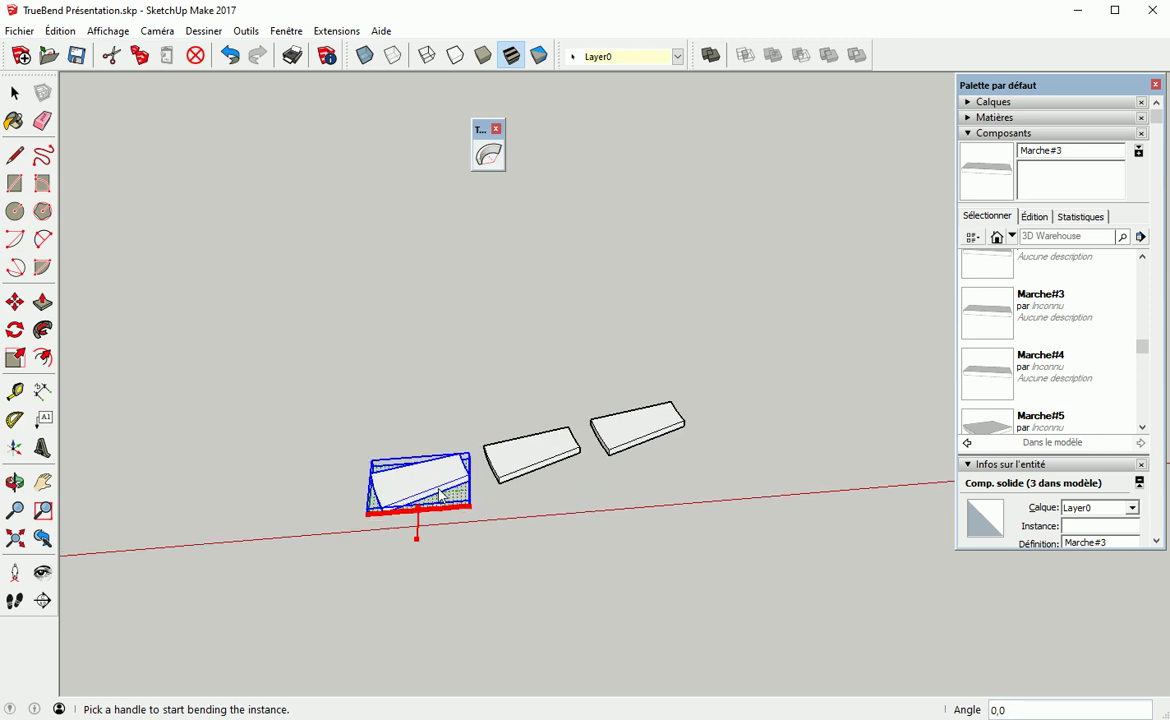
{"action": "left_click", "coordinate": [418, 546]}
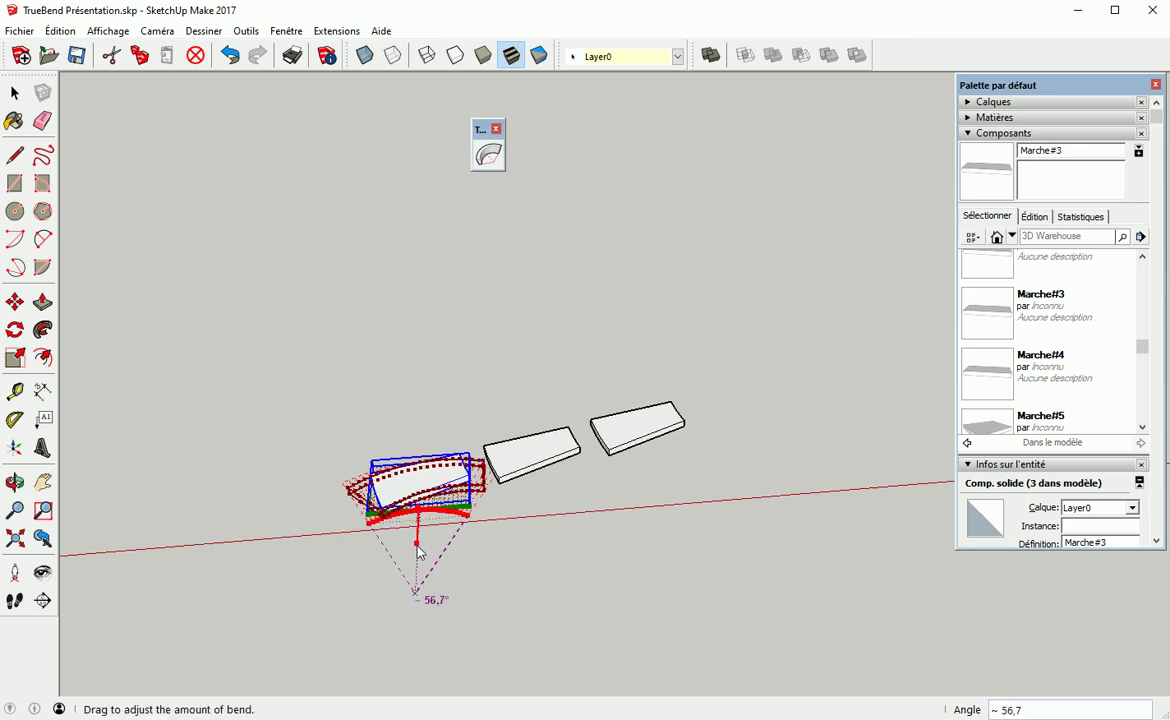
{"action": "left_click", "coordinate": [420, 556]}
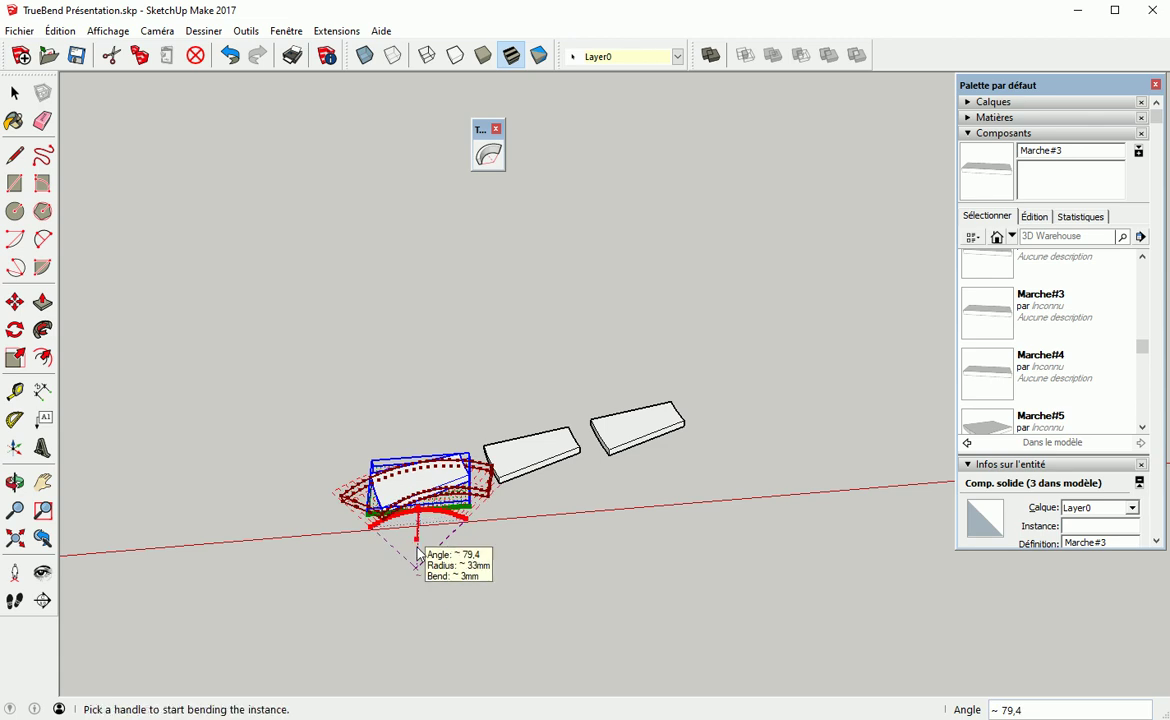
{"action": "type", "text": "1"}
{"action": "key", "text": "Return"}
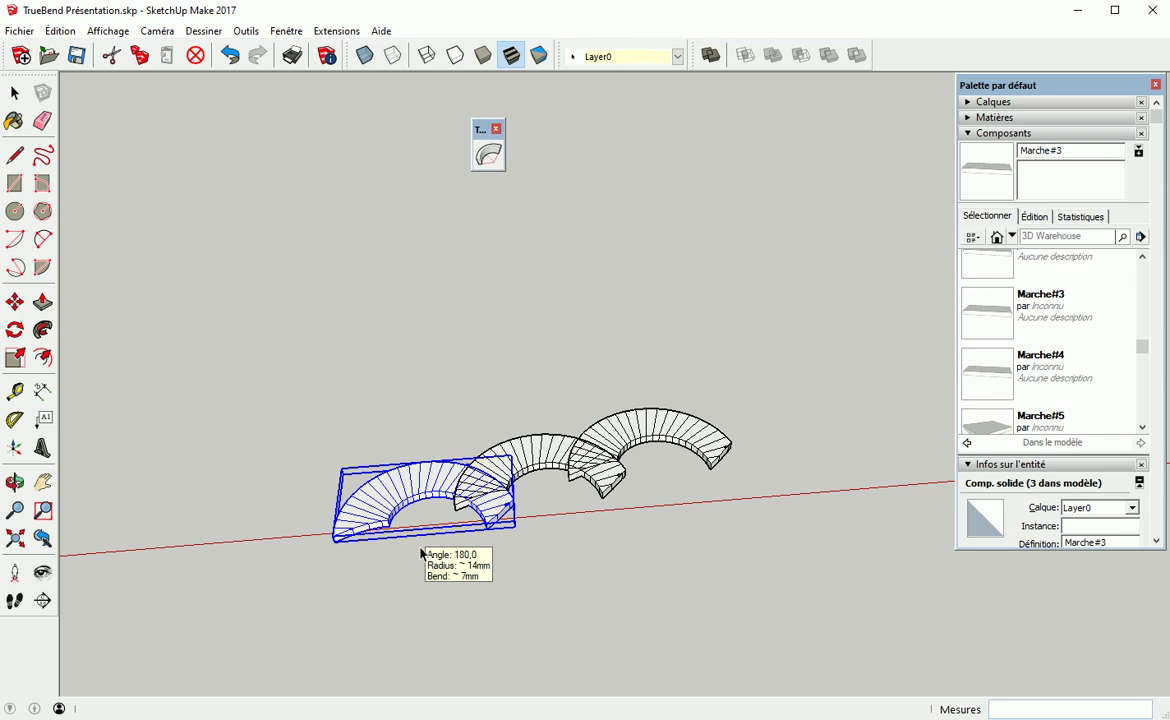
{"action": "key", "text": "space"}
{"action": "left_click", "coordinate": [615, 547]}
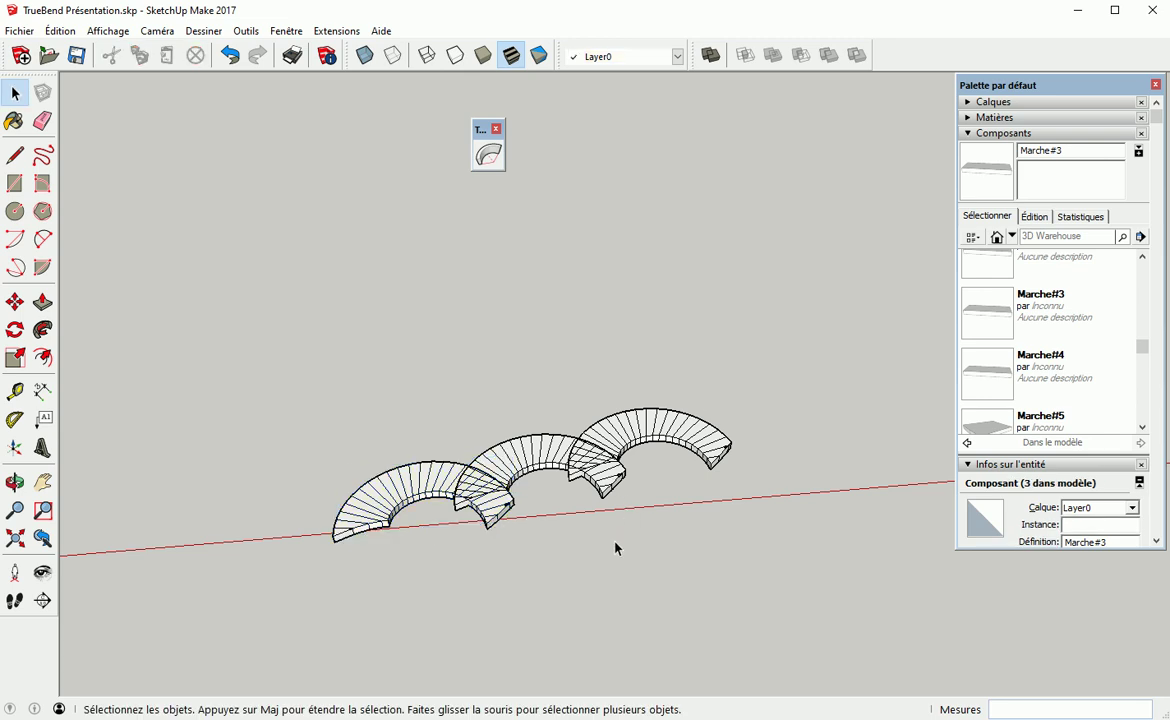